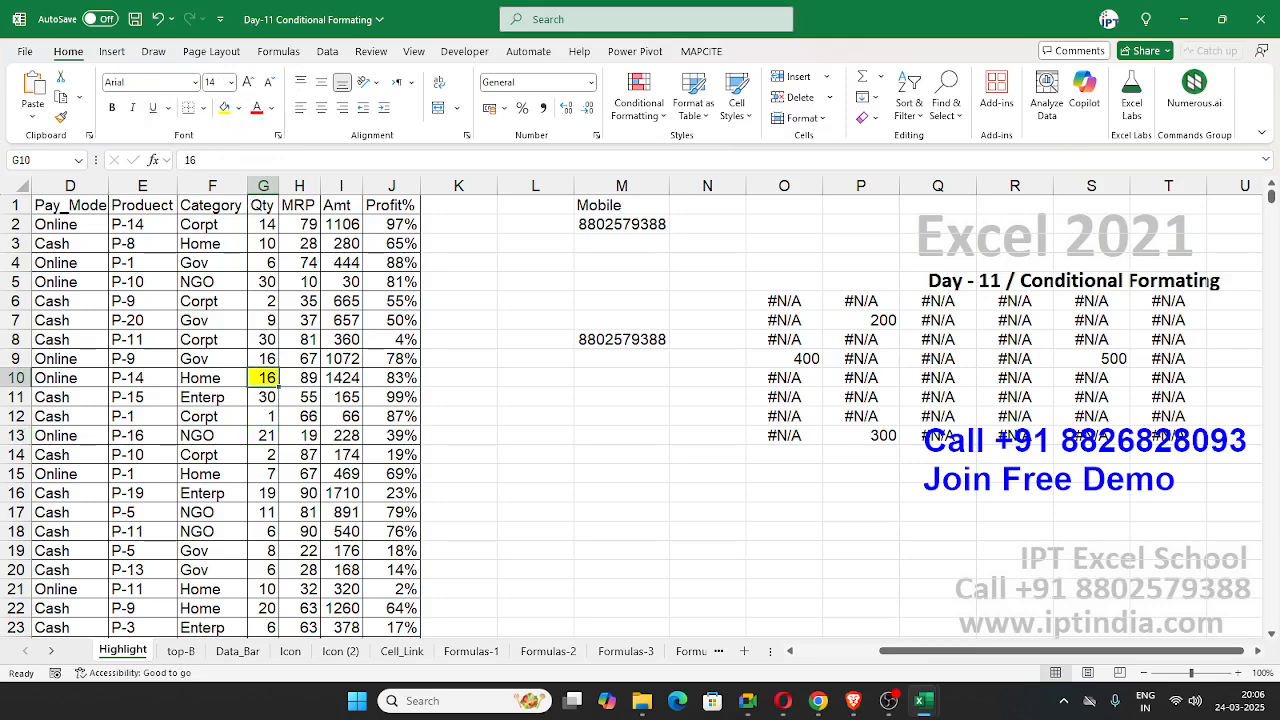
Step: Undo the yellow fill on cell G10 and select cell G3
key("alt+Tab")
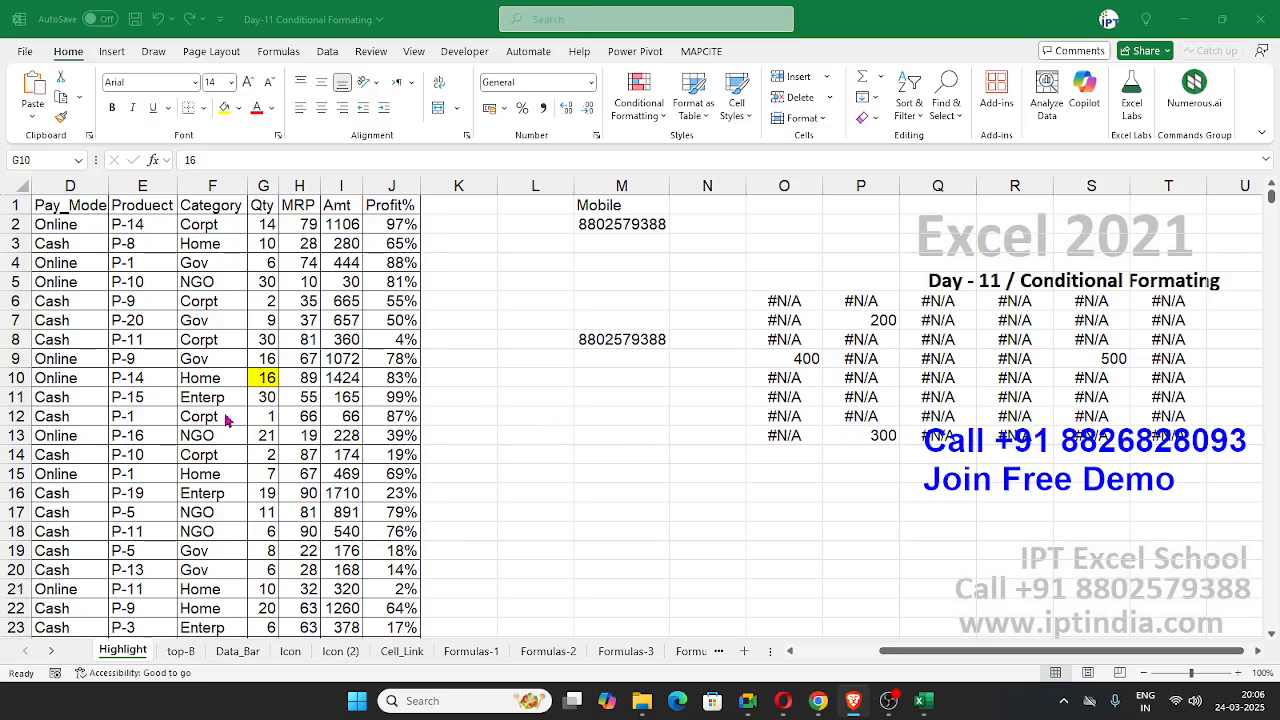
key("ctrl+z")
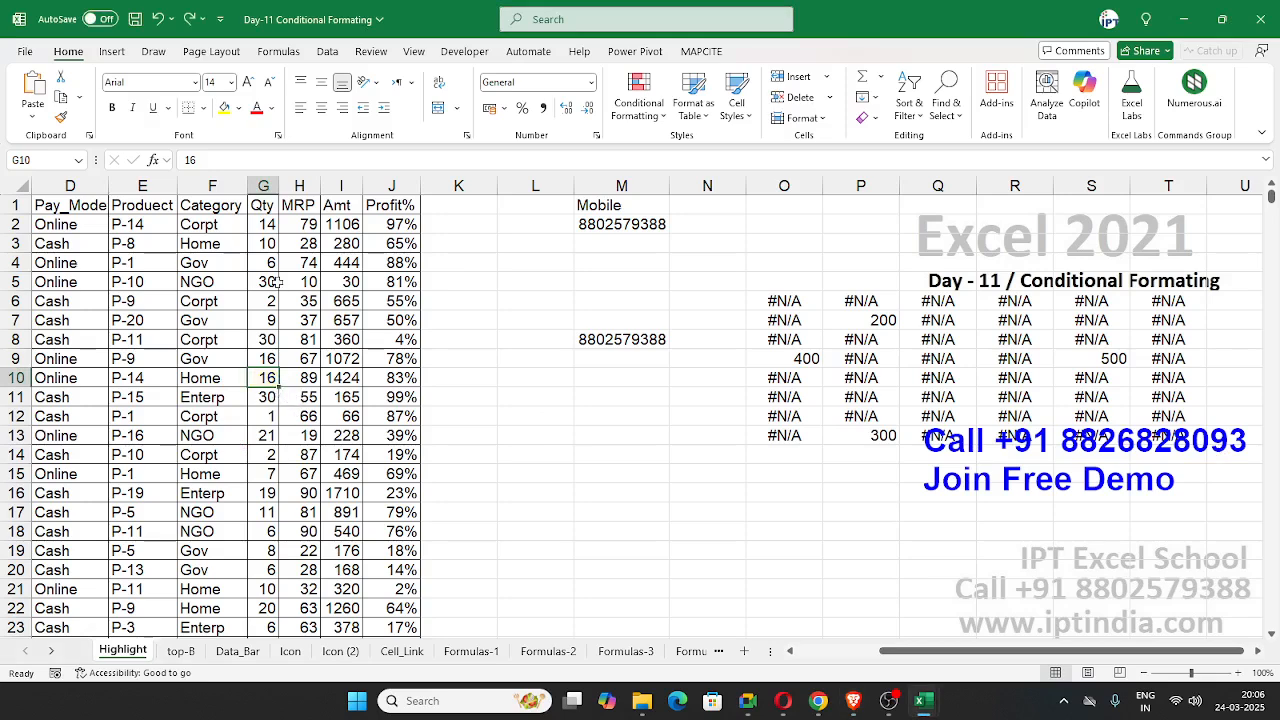
left_click(266, 244)
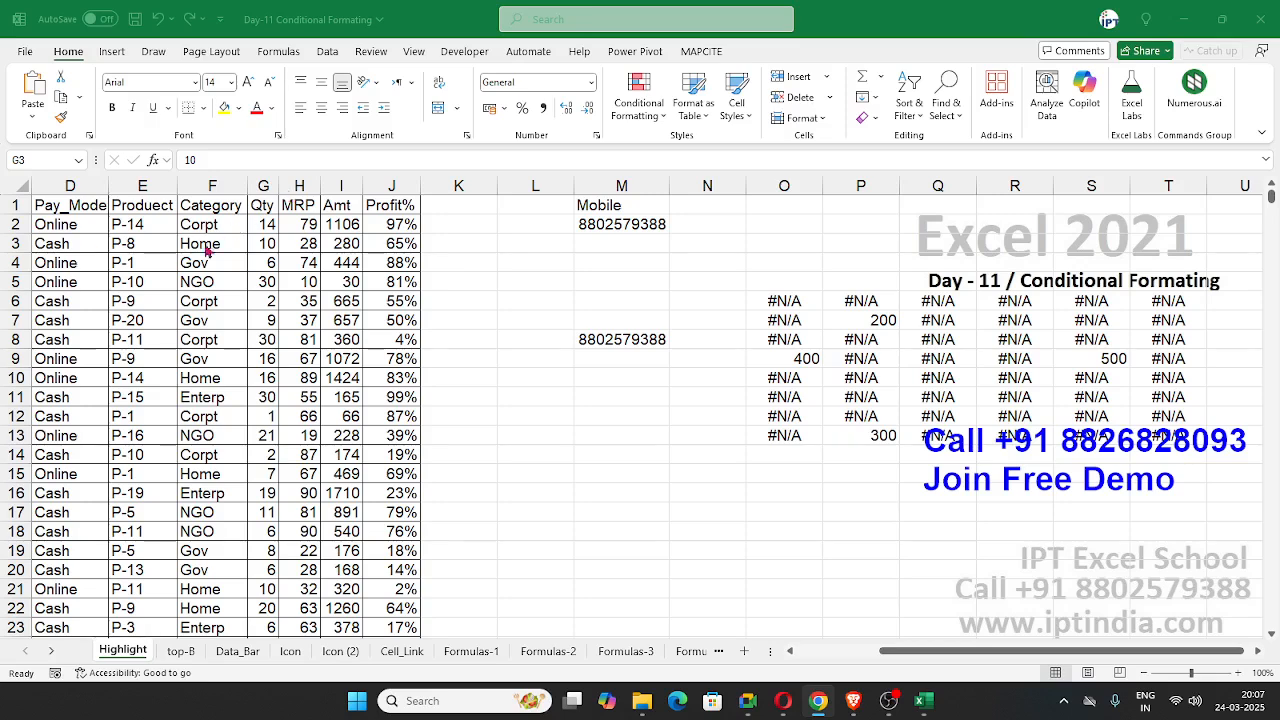
left_click(266, 250)
key("alt+Tab")
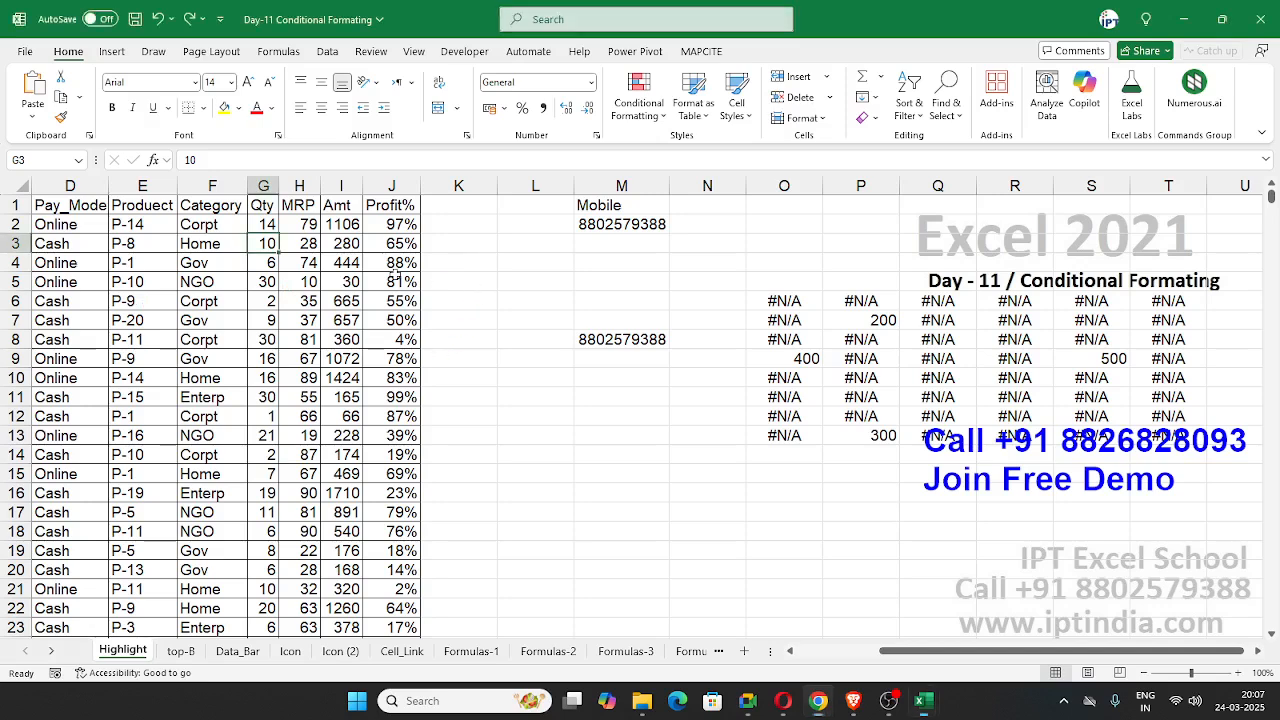
Step: Set up a Greater Than highlight rule on the whole Qty column with 20 as the threshold
left_click(263, 188)
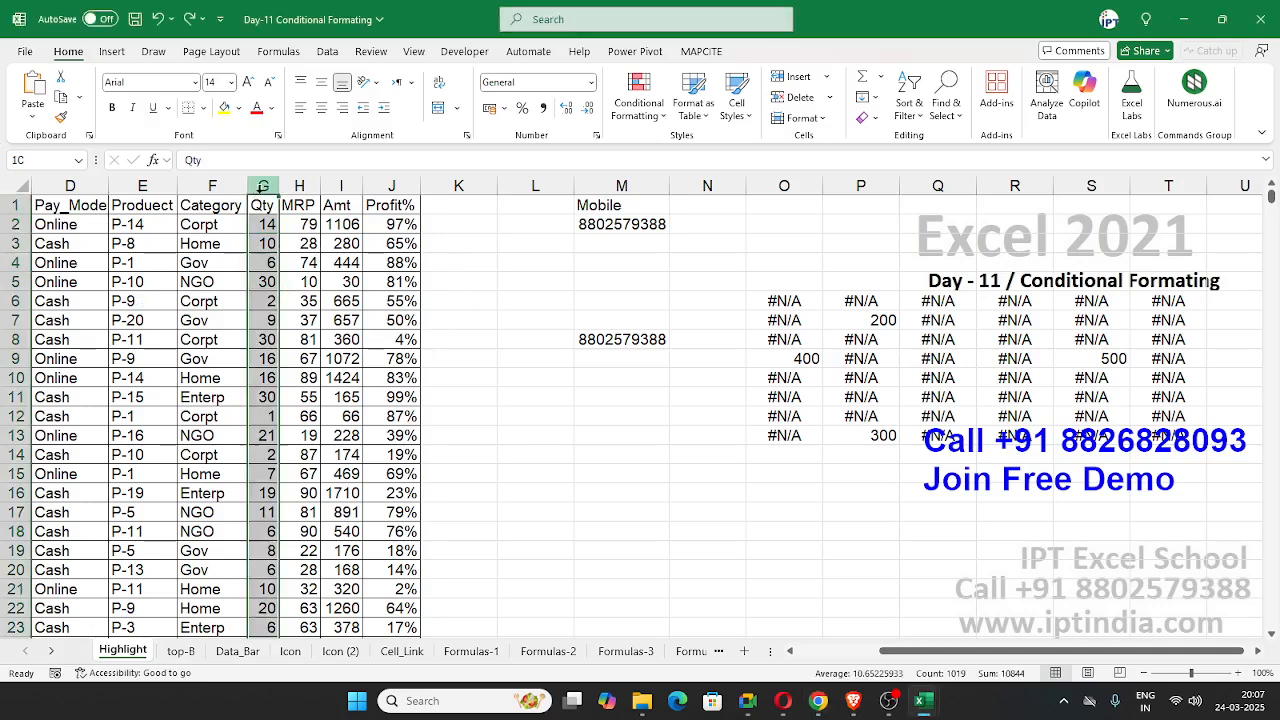
left_click(647, 117)
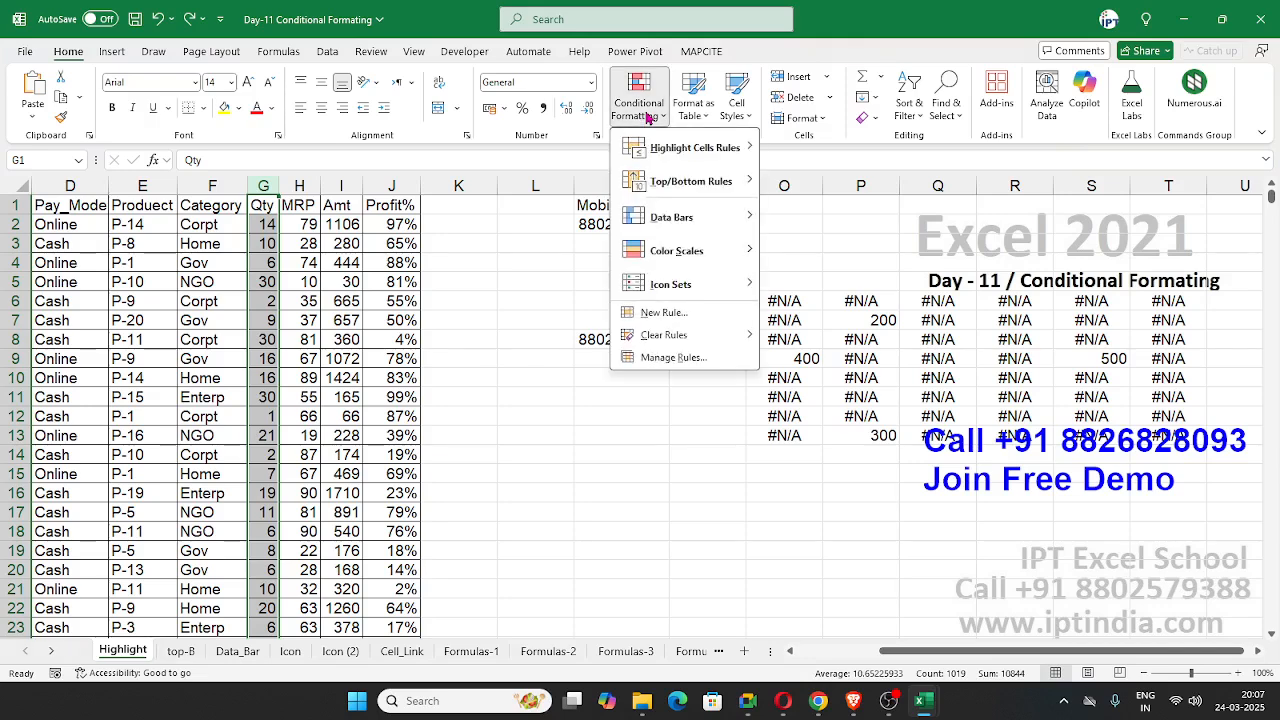
mouse_move(675, 147)
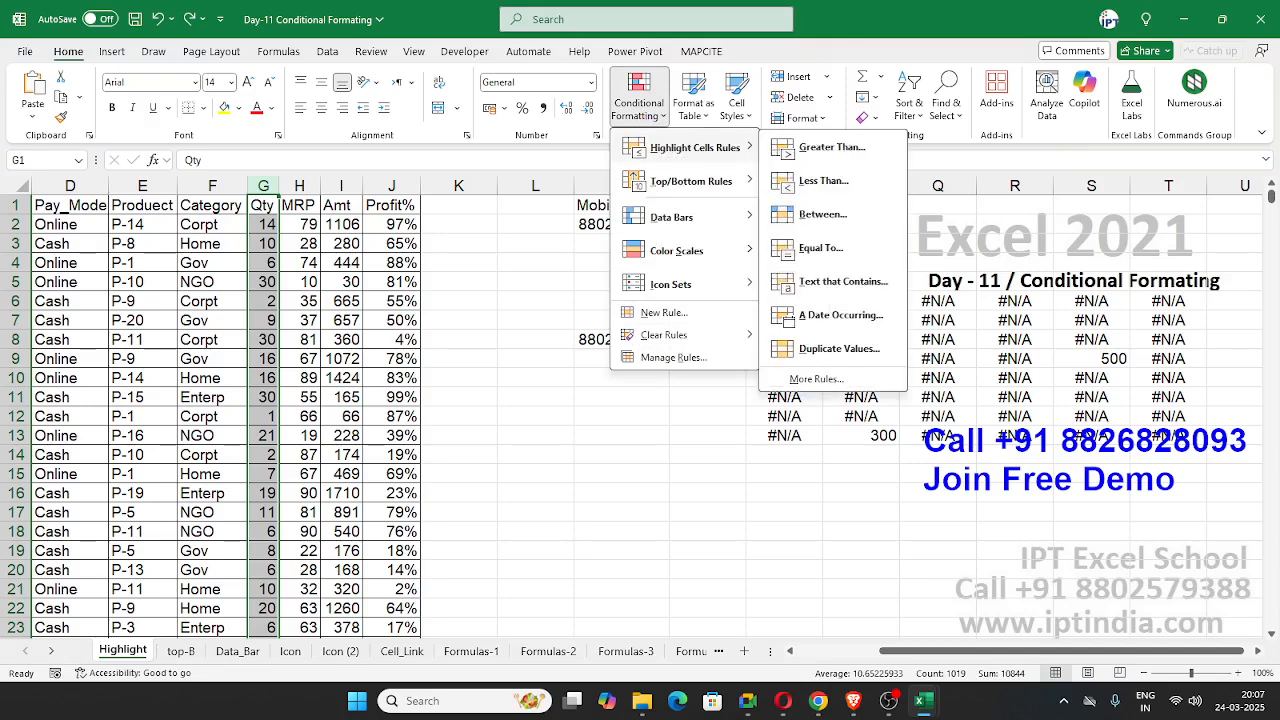
key("Escape")
key("Escape")
left_click(632, 117)
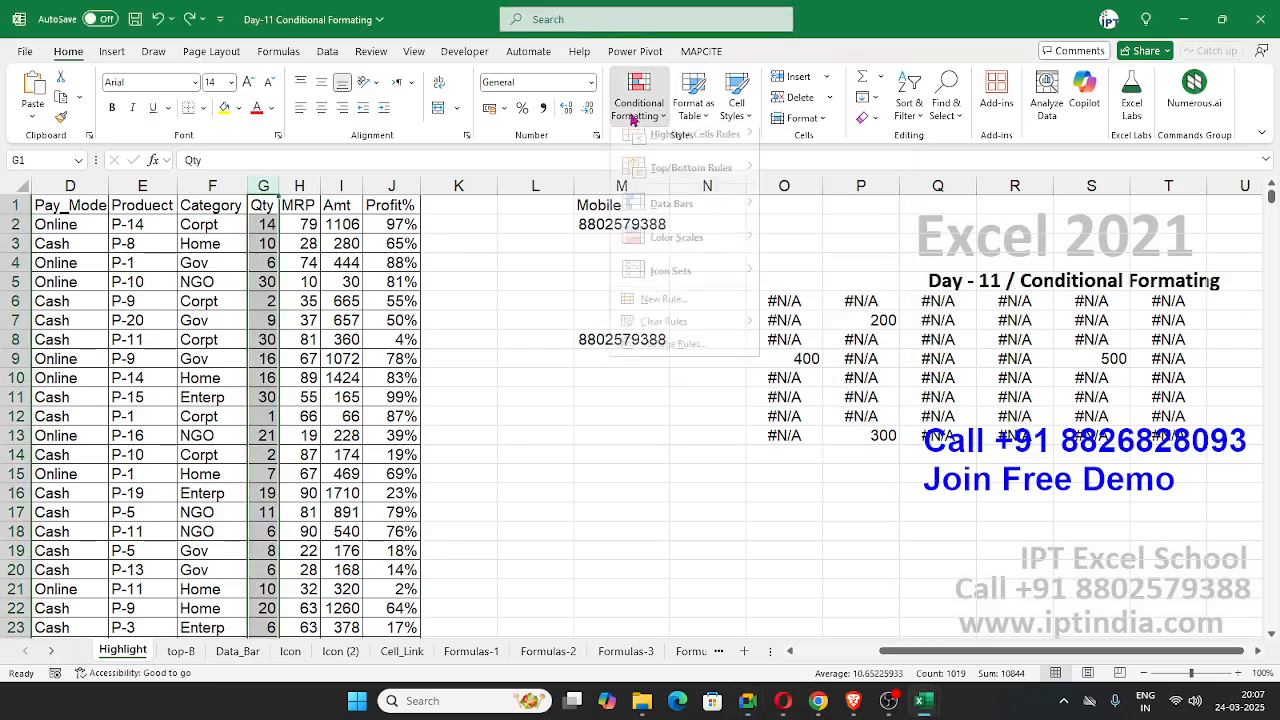
mouse_move(672, 152)
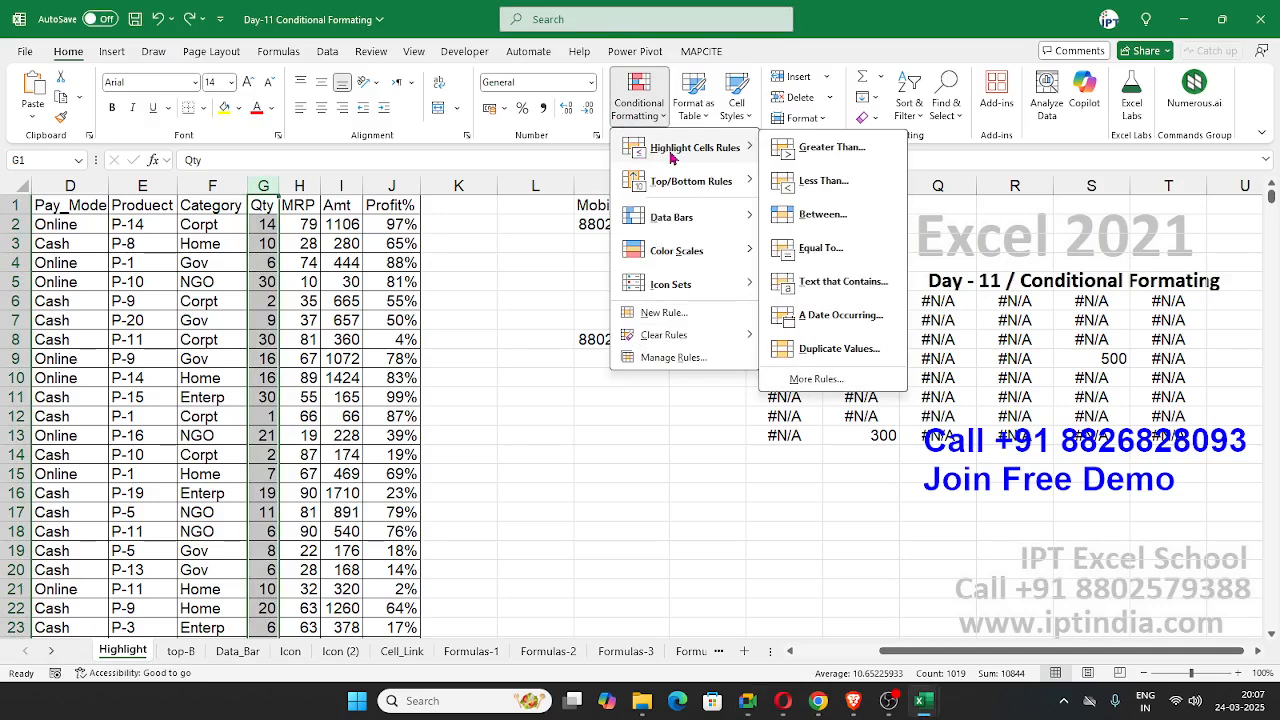
left_click(841, 155)
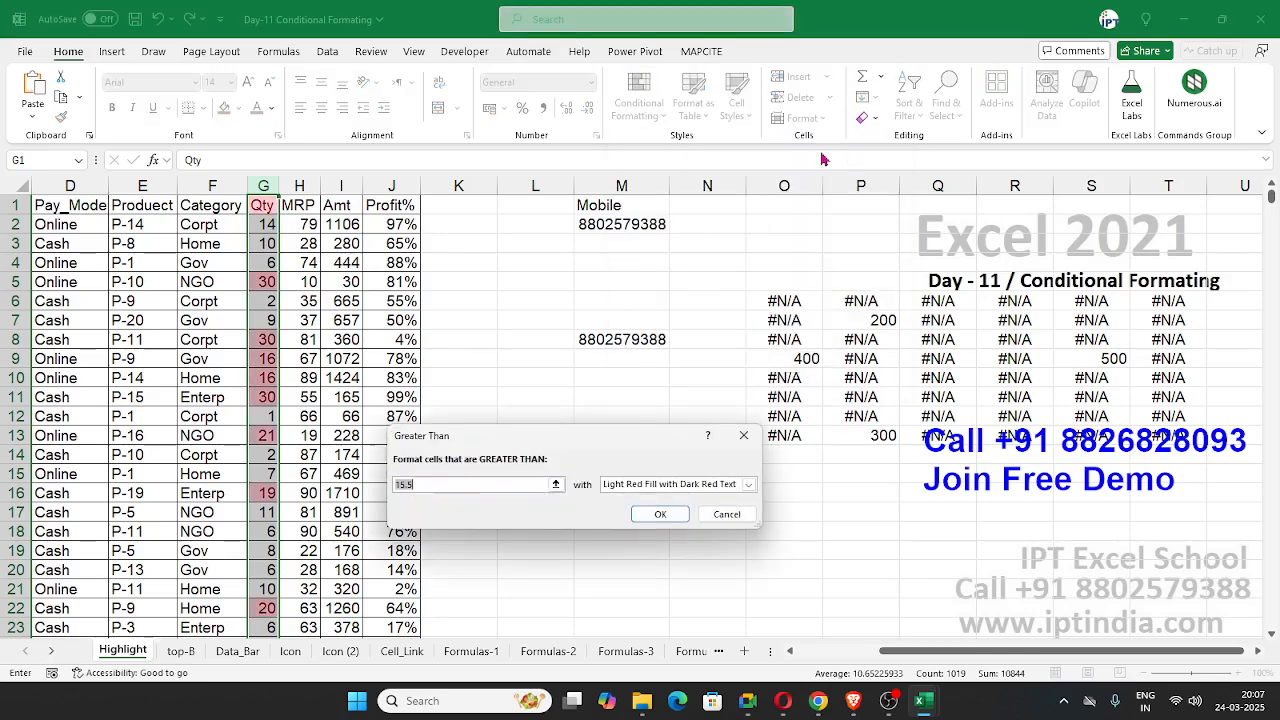
left_click_drag(532, 445, 653, 218)
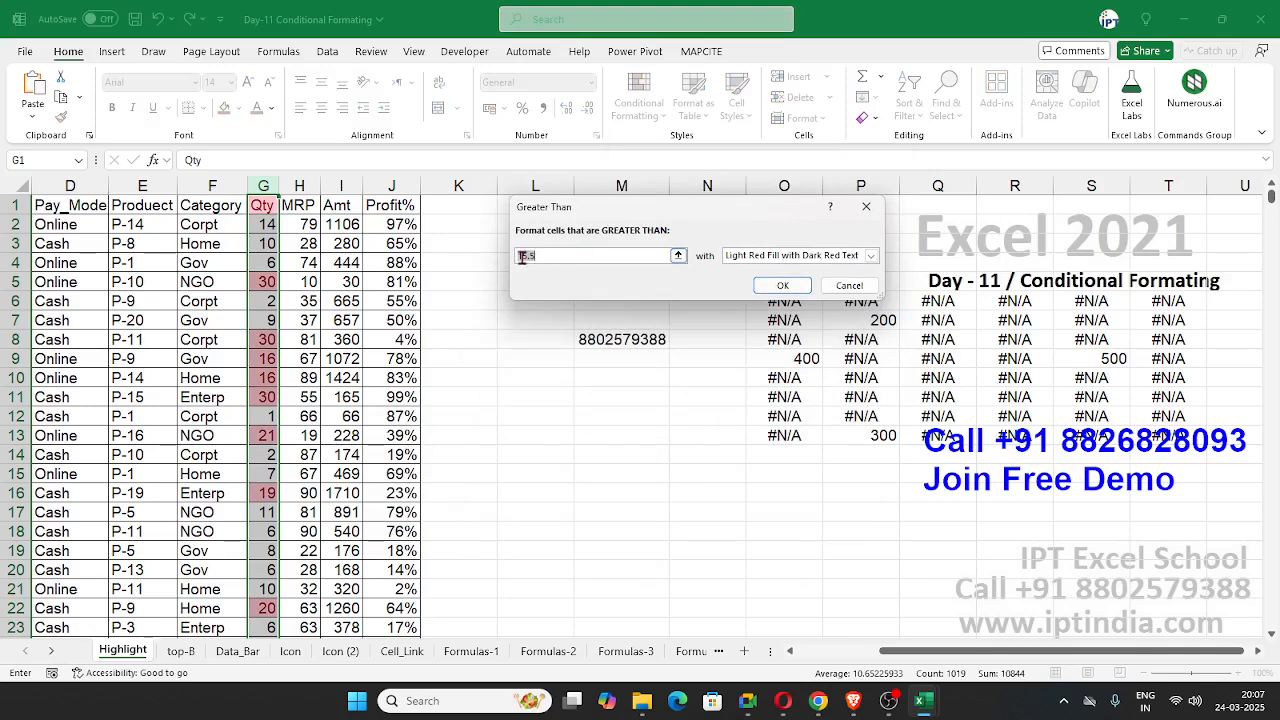
key("BackSpace")
type("20")
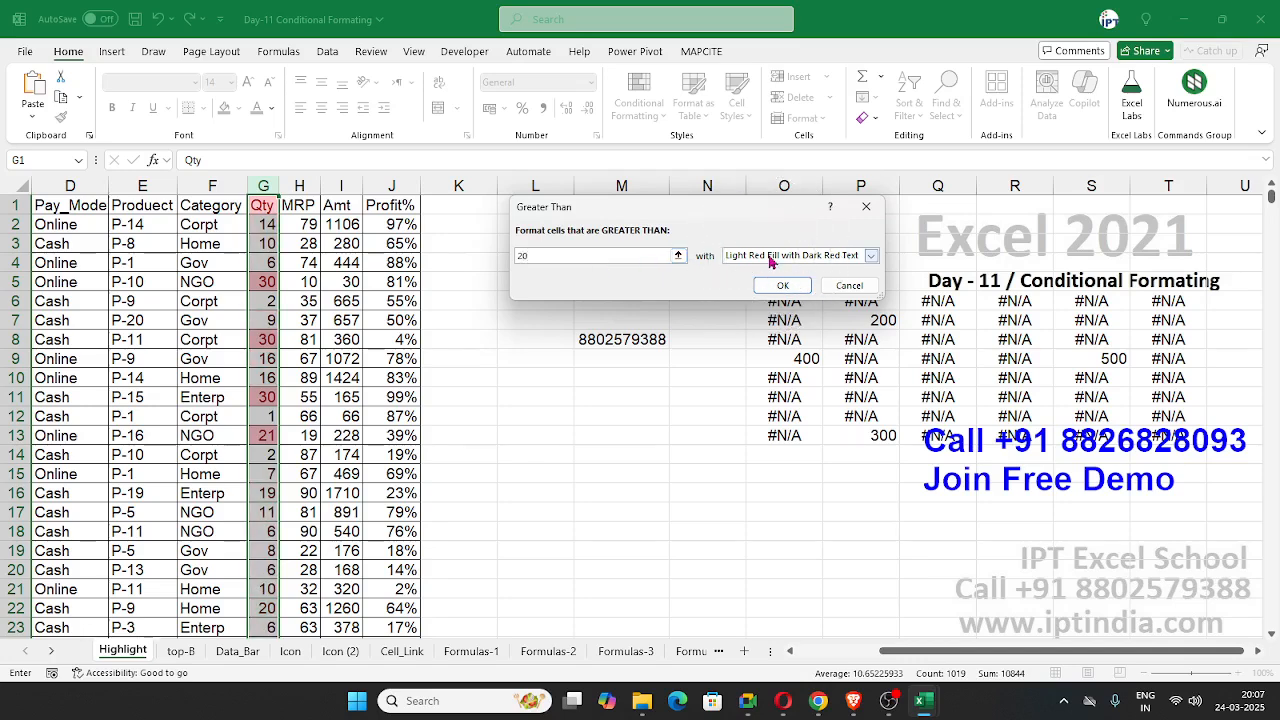
Step: Try Green Fill with Dark Green Text as the format of the Greater Than rule
left_click(771, 257)
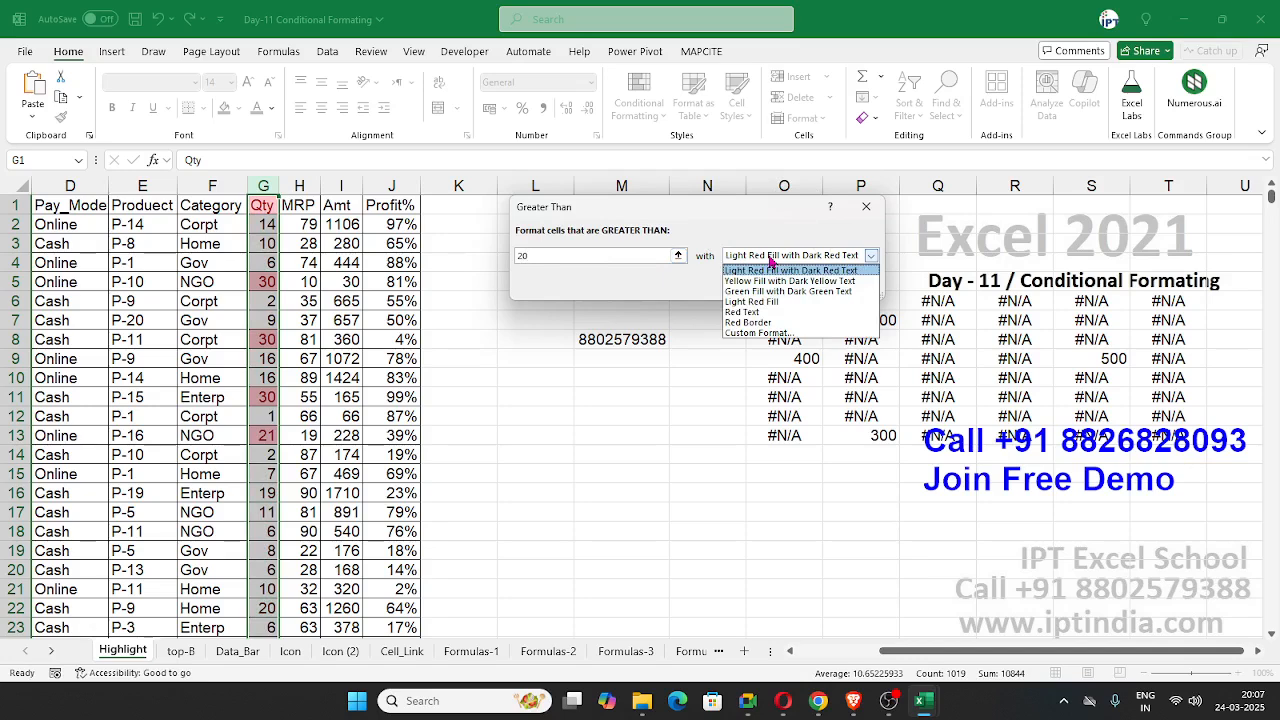
left_click(771, 266)
left_click(771, 258)
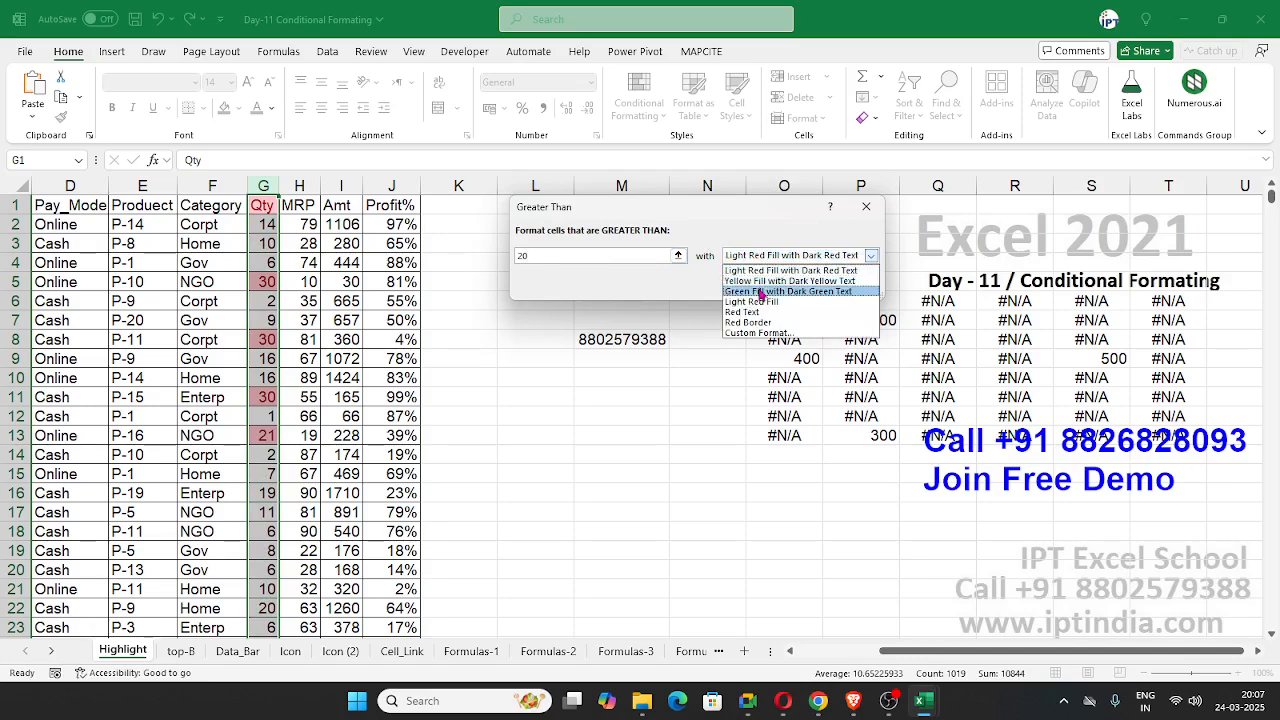
left_click(762, 292)
Step: Give the Greater Than rule a custom format with an orange background fill and apply it to the Qty column
left_click(762, 258)
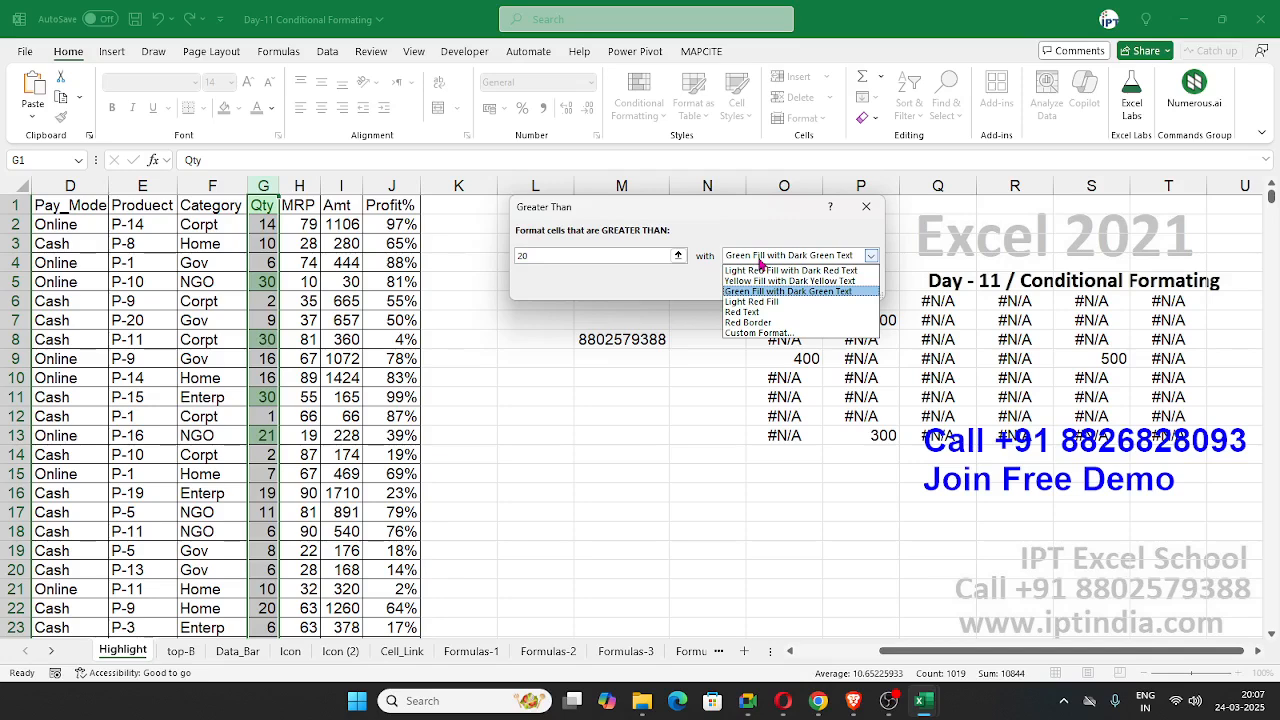
left_click(770, 333)
key("alt+Tab")
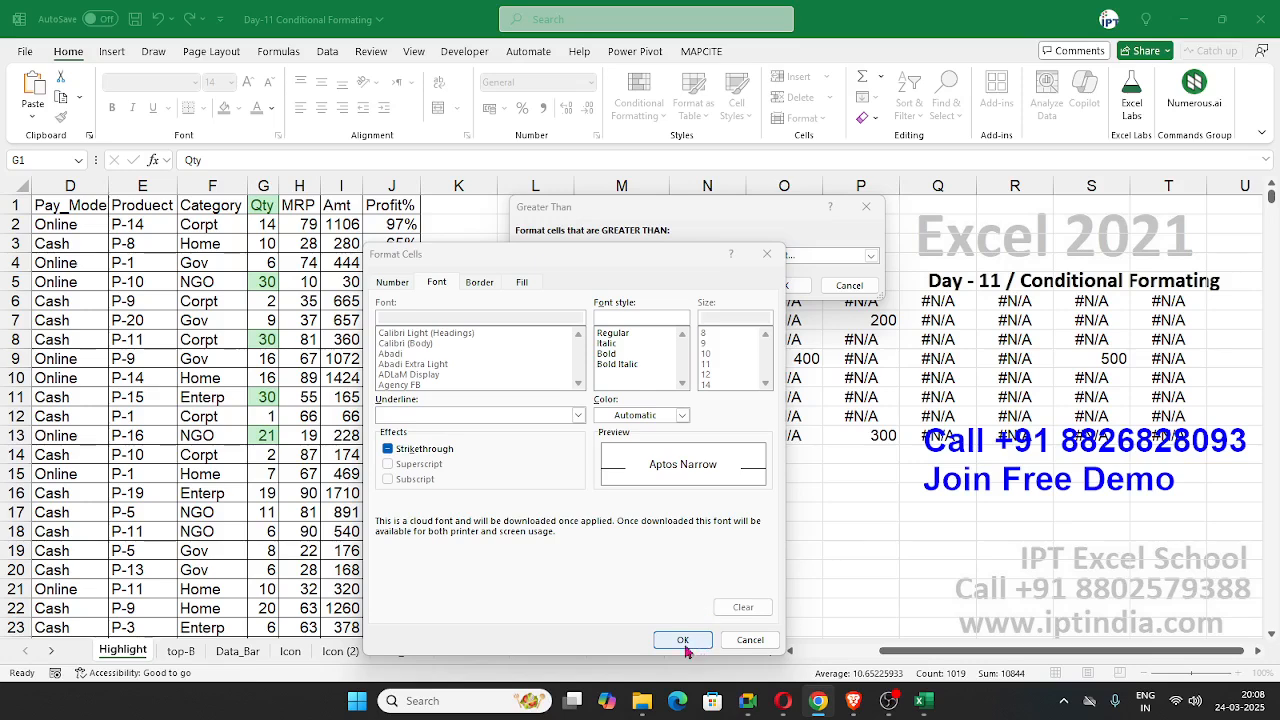
left_click(522, 283)
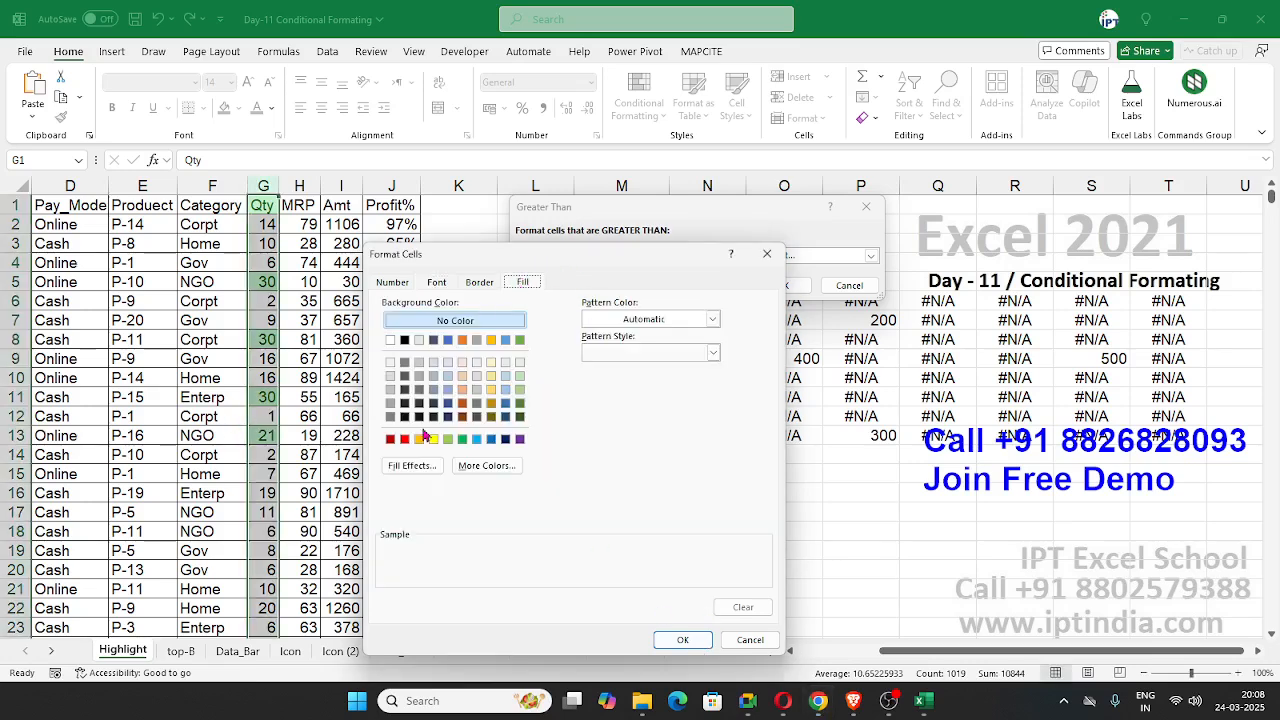
left_click(420, 440)
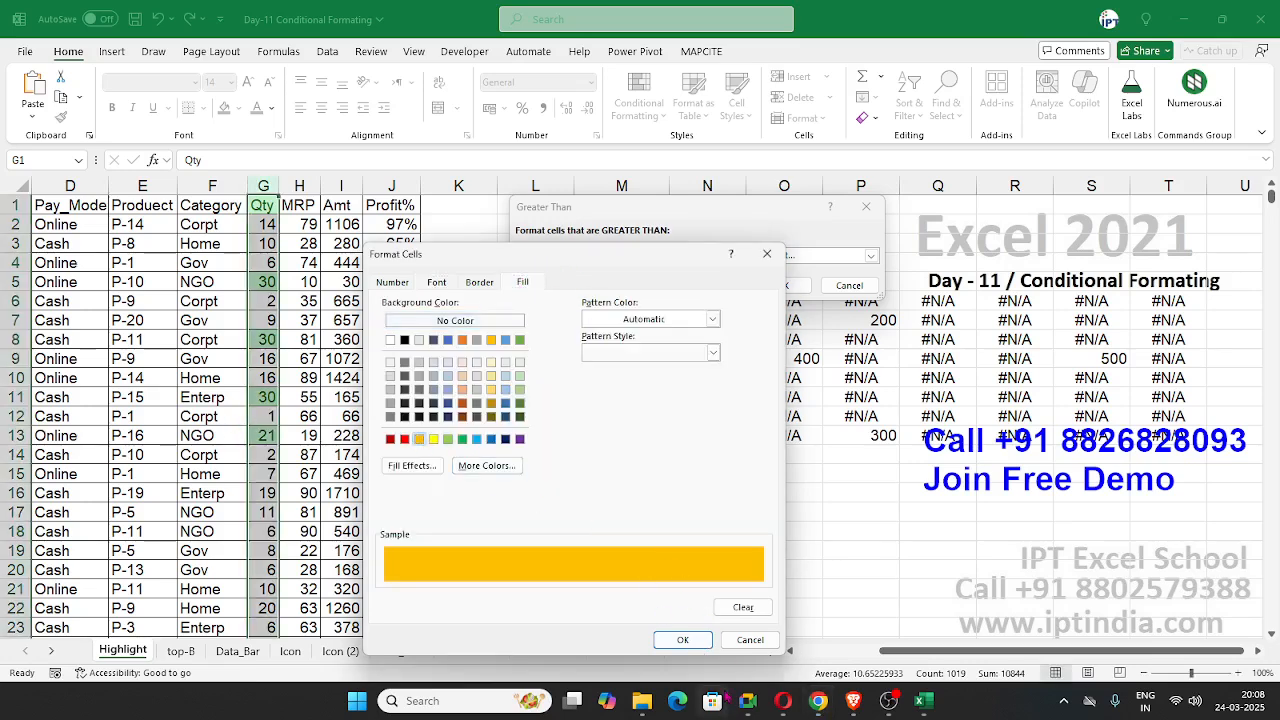
left_click(683, 640)
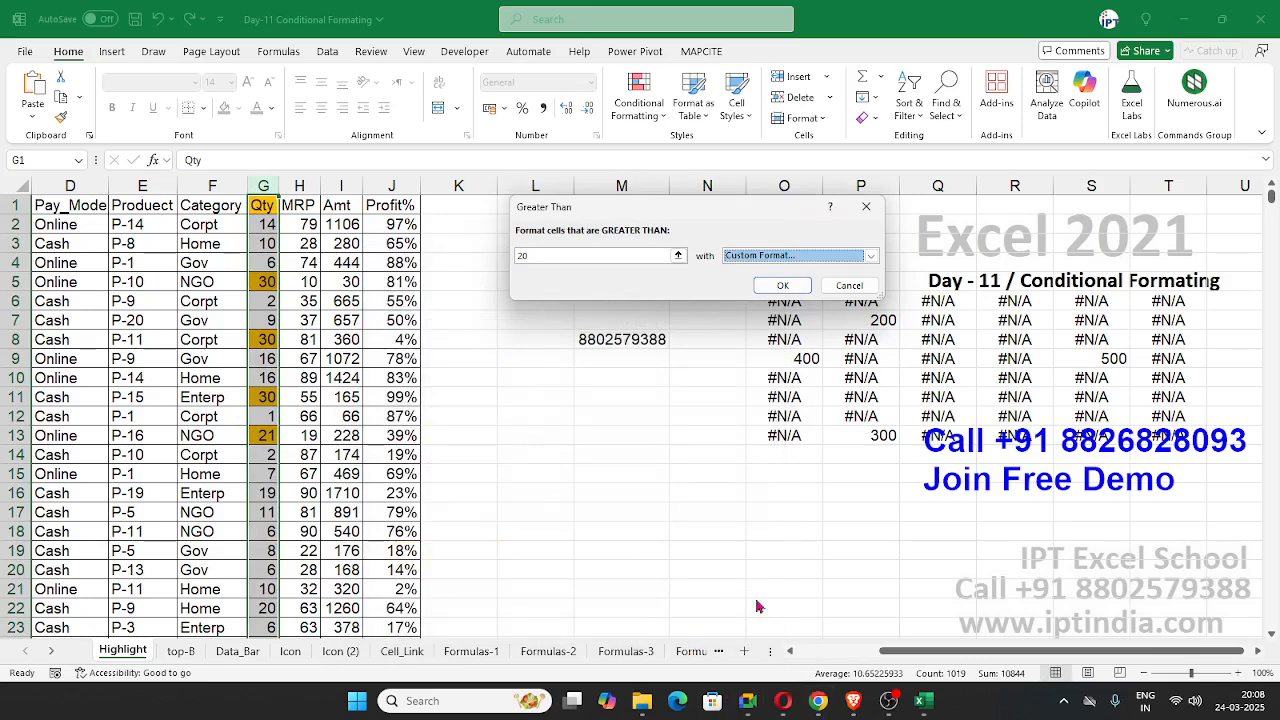
left_click(782, 286)
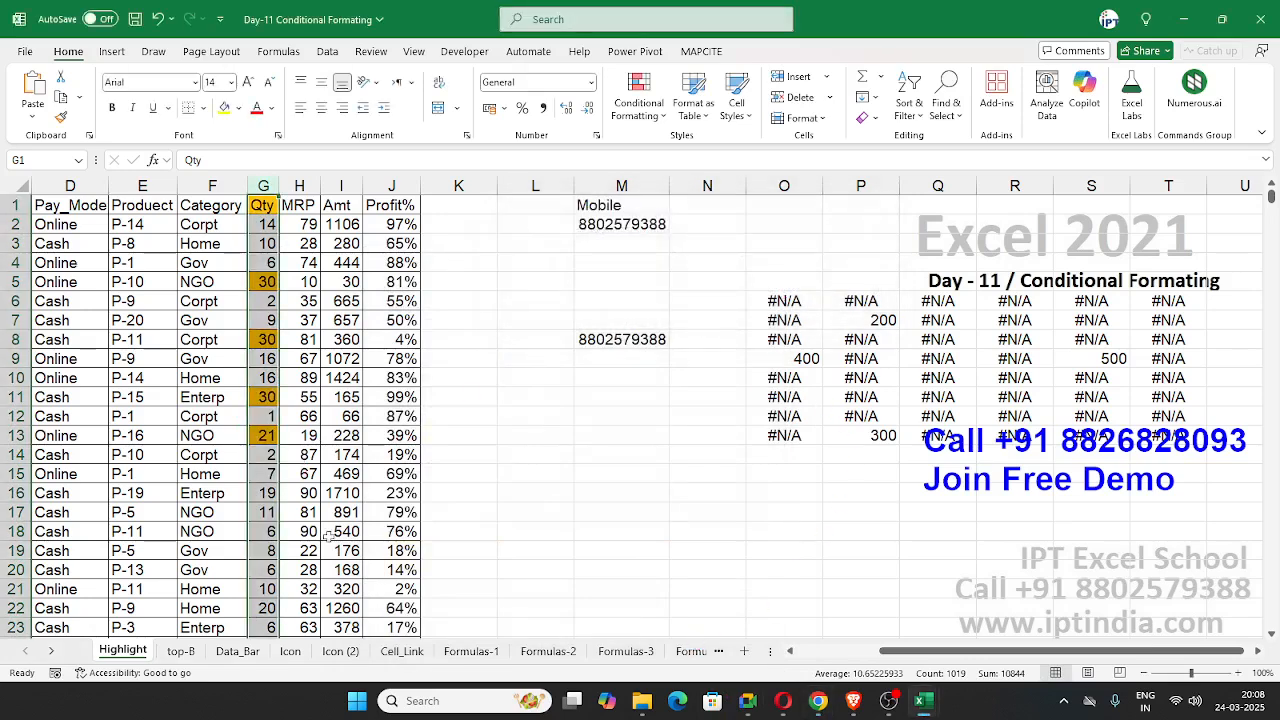
left_click(390, 455)
left_click(262, 205)
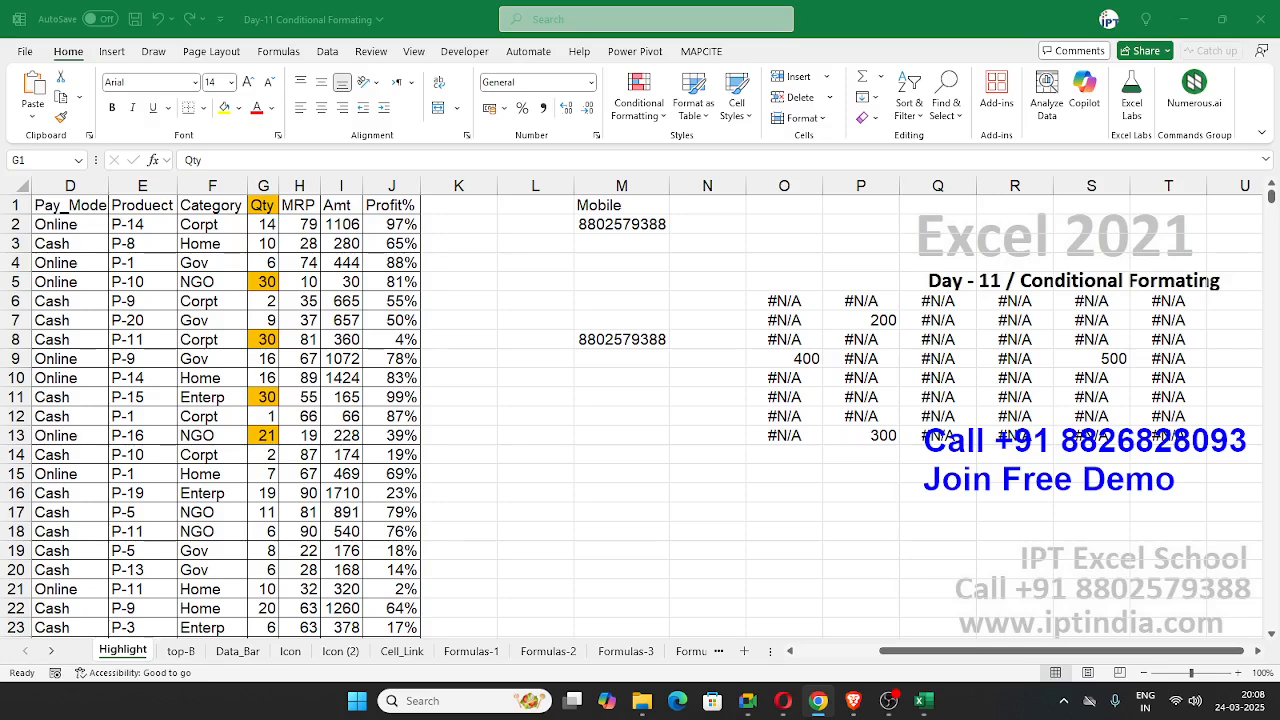
left_click(281, 357)
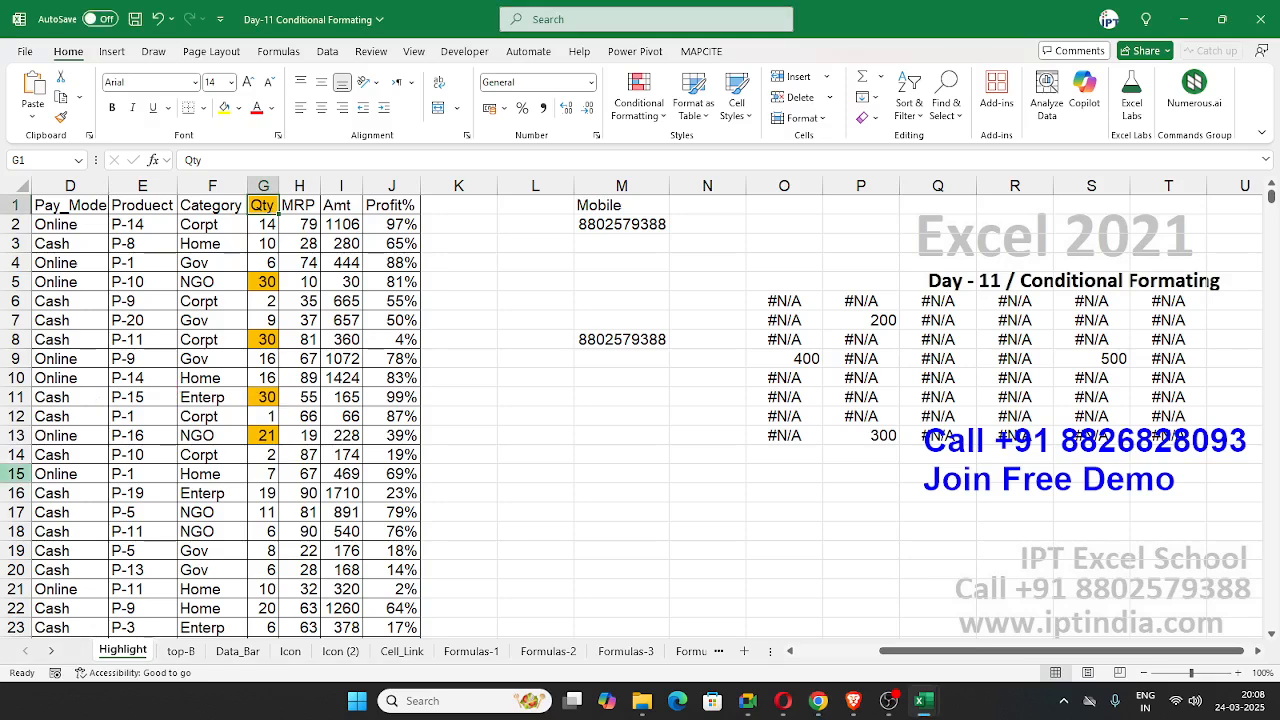
key("alt+Tab")
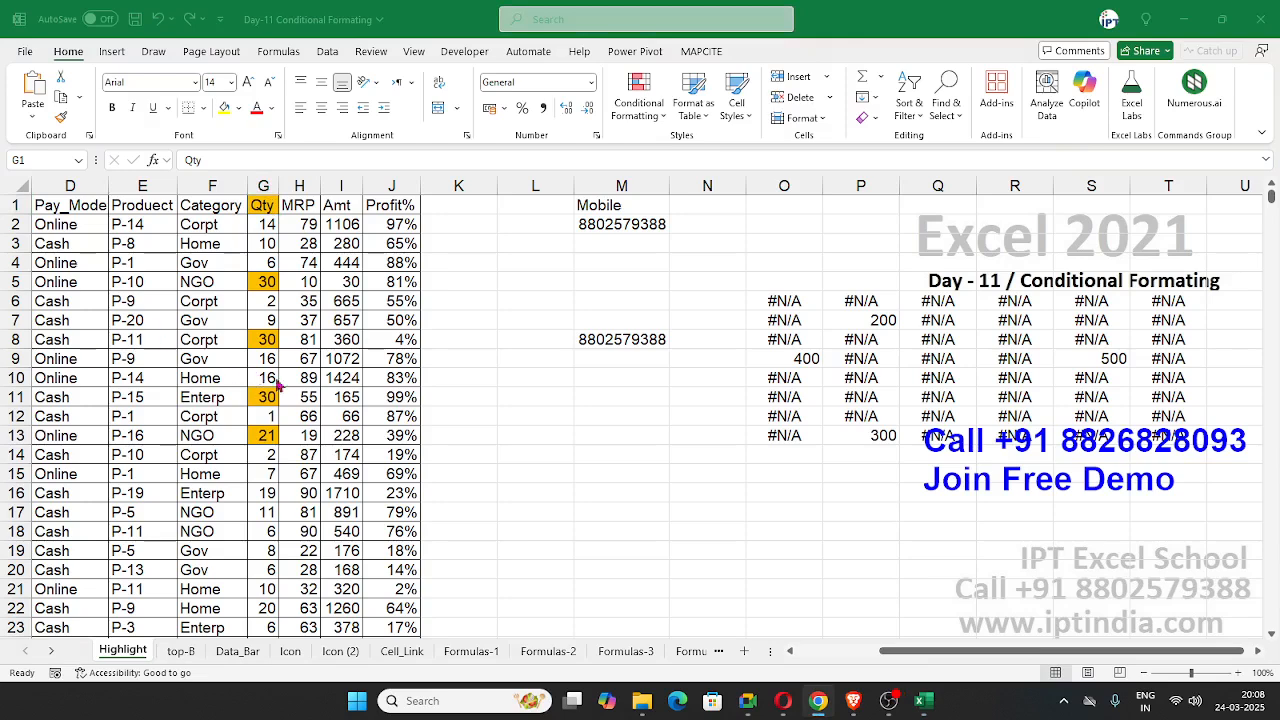
key("alt+Tab")
Step: Change the Qty value in cell G14 to 22 and the one in cell G11 to 15
left_click(258, 453)
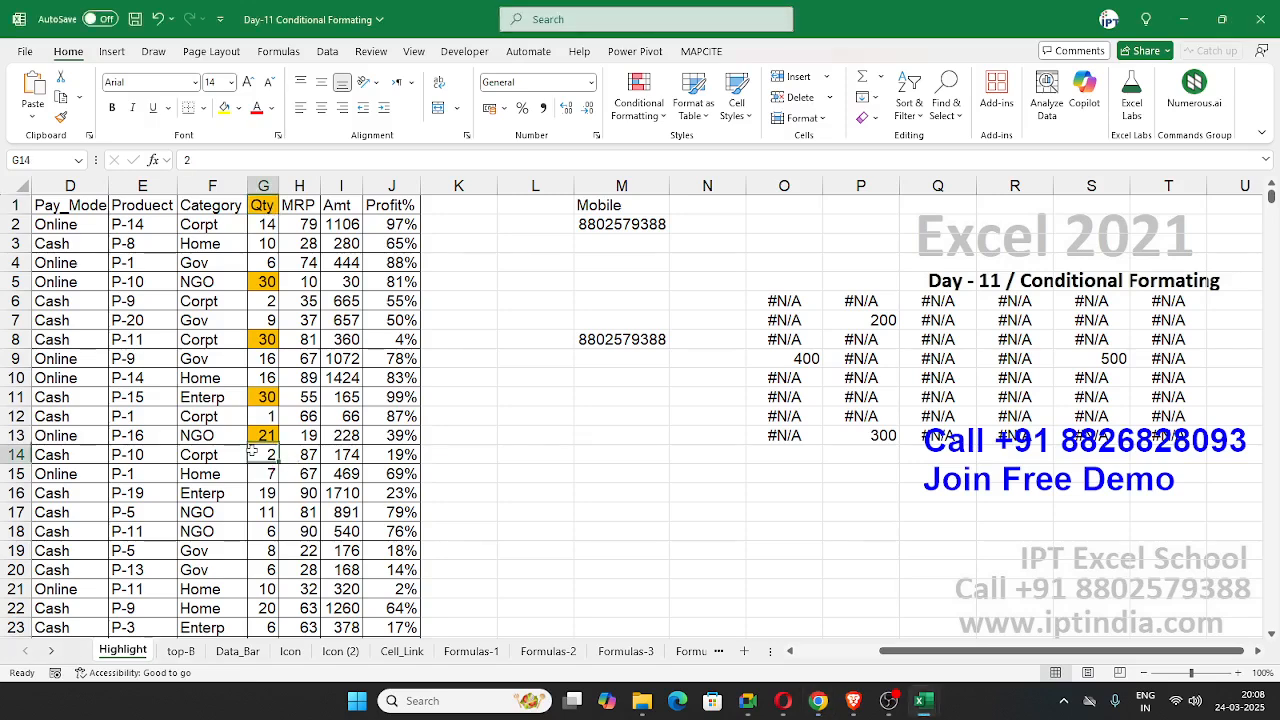
type("22")
key("Return")
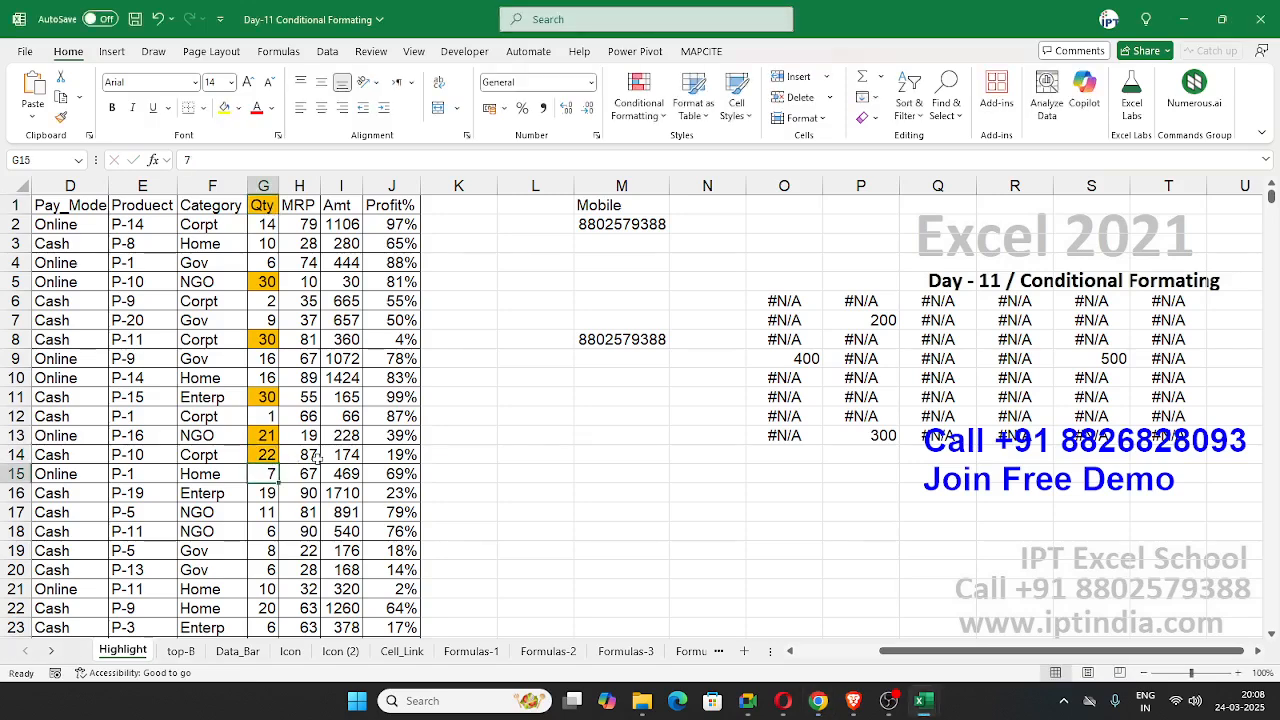
left_click(266, 527)
left_click(268, 398)
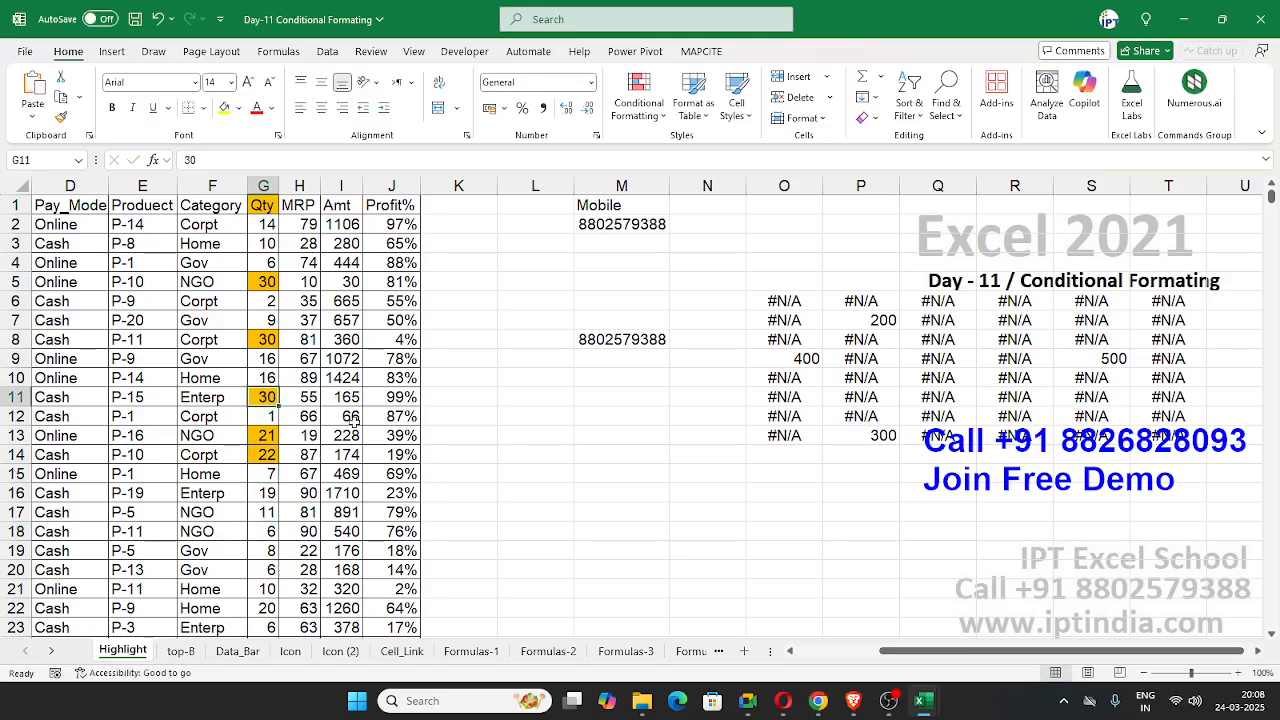
type("15")
key("Return")
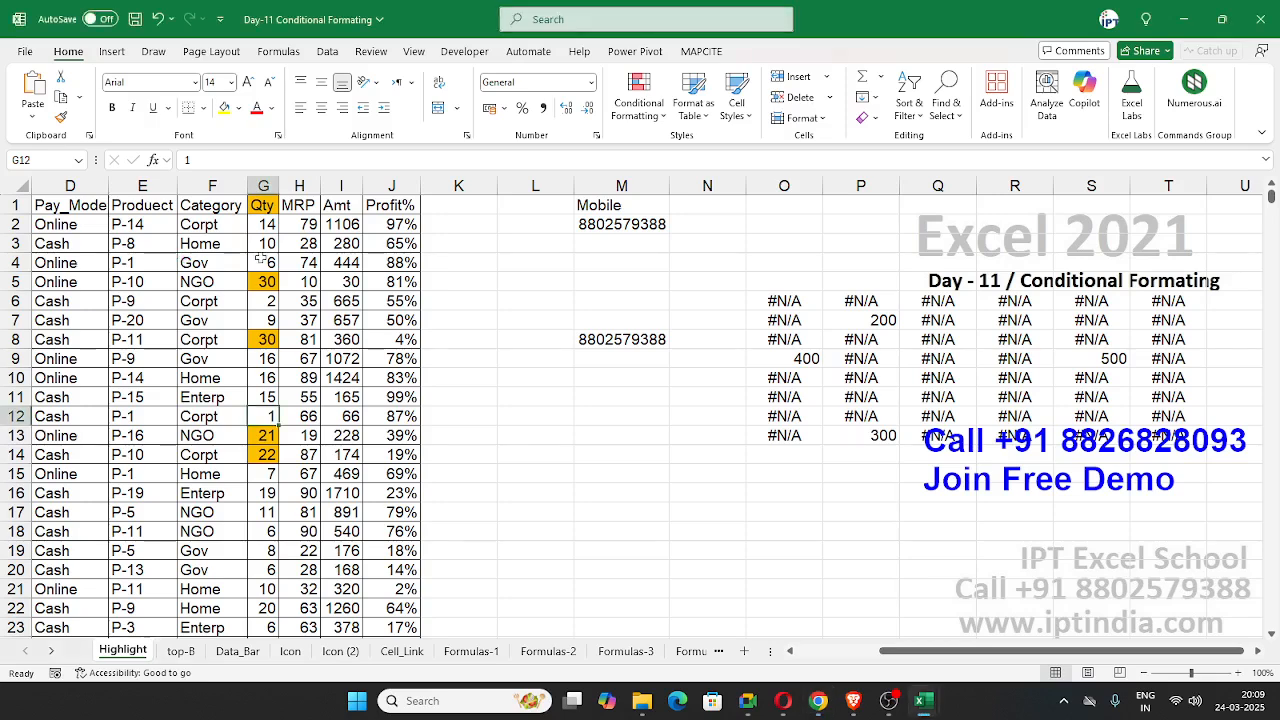
Step: Select the whole MRP column and preview the Greater Than highlight rule on it without applying the rule
left_click(297, 186)
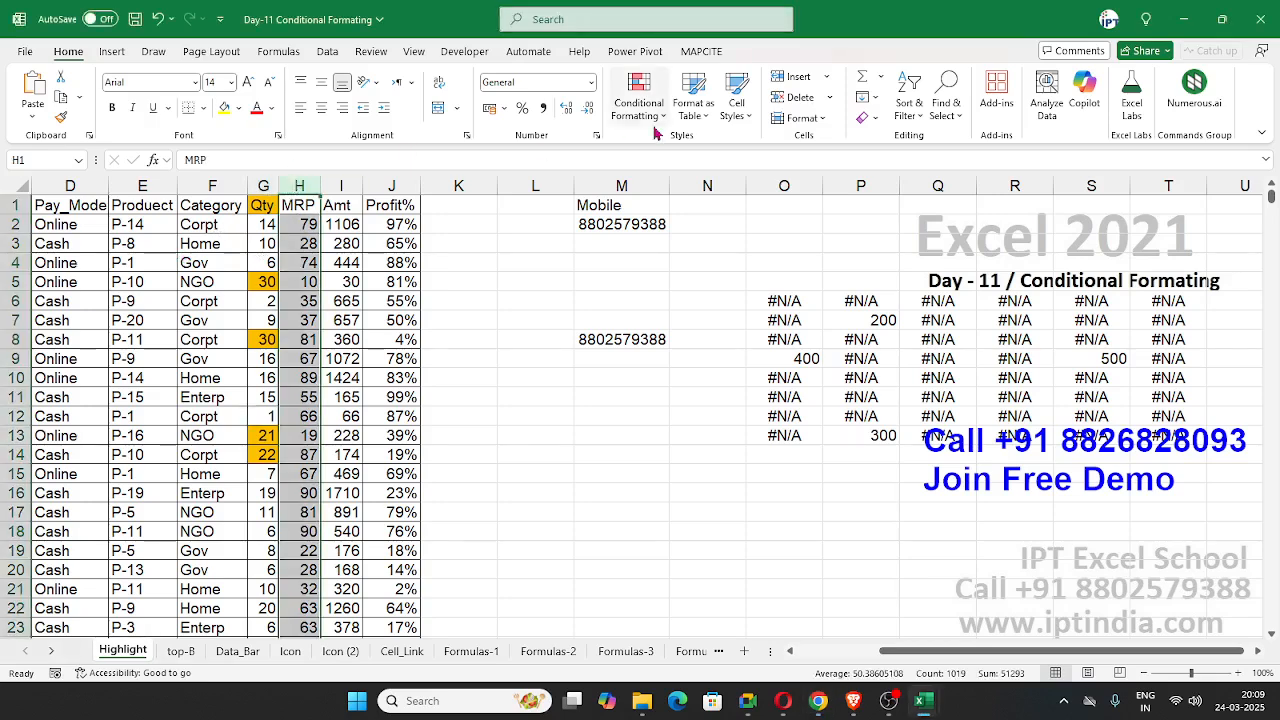
left_click(638, 97)
mouse_move(658, 147)
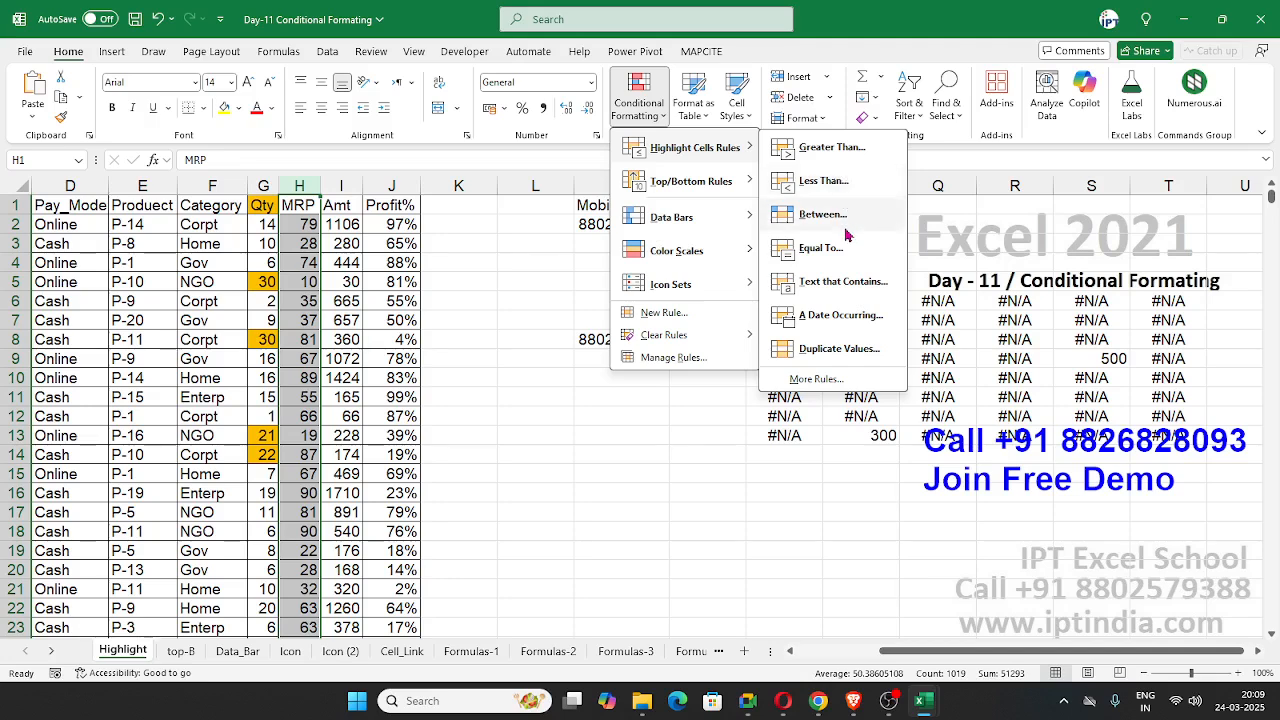
left_click(832, 148)
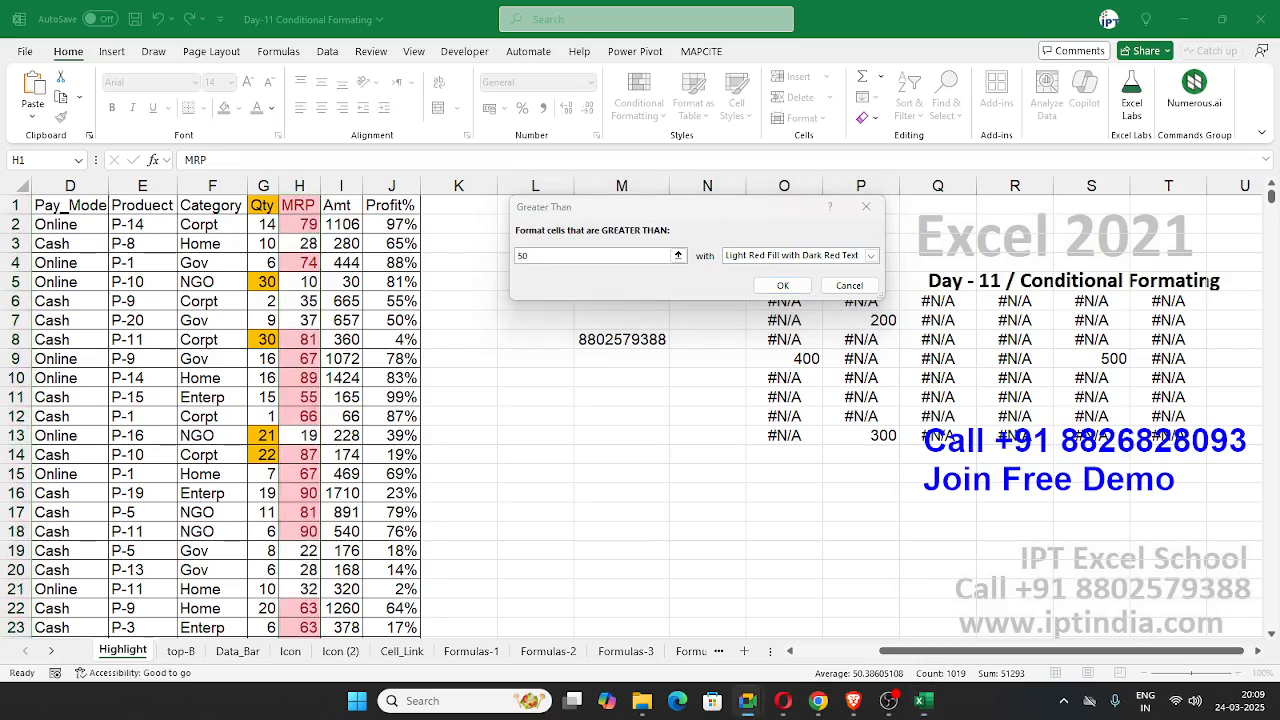
left_click(601, 256)
left_click_drag(601, 256, 384, 251)
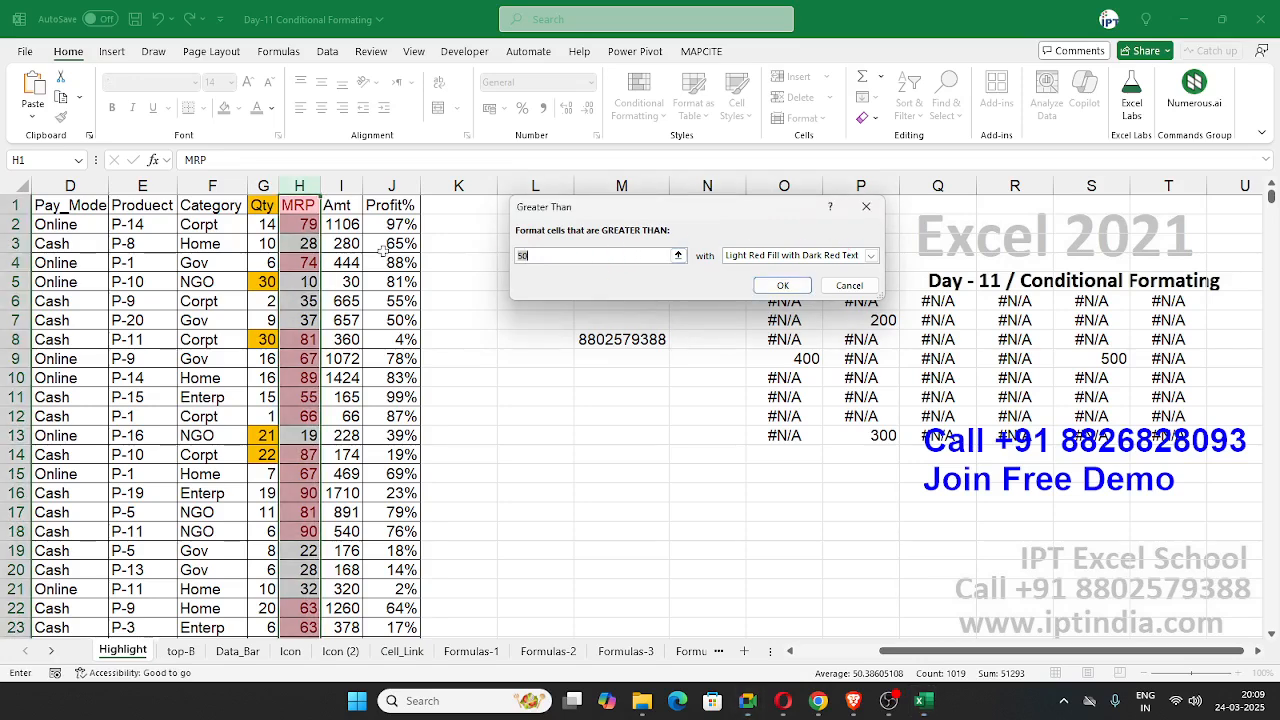
left_click(849, 285)
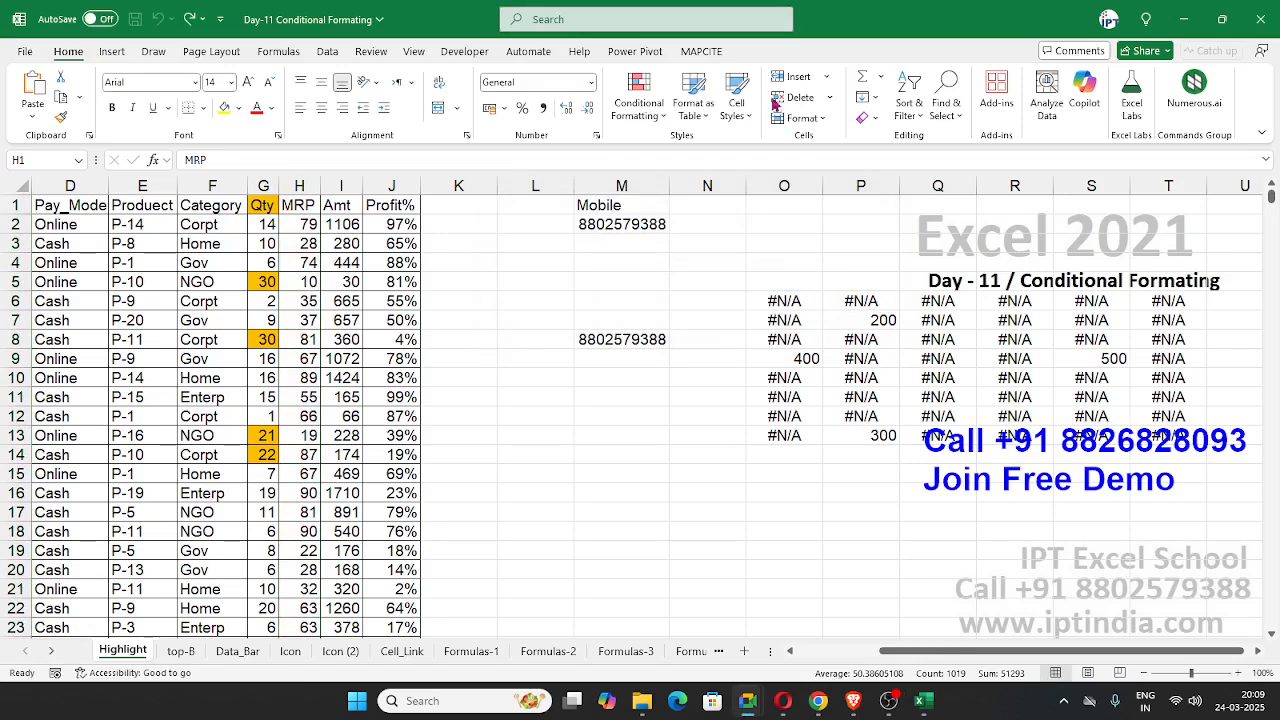
Step: Preview the Between highlight rule on the MRP column without applying it
left_click(650, 110)
mouse_move(690, 147)
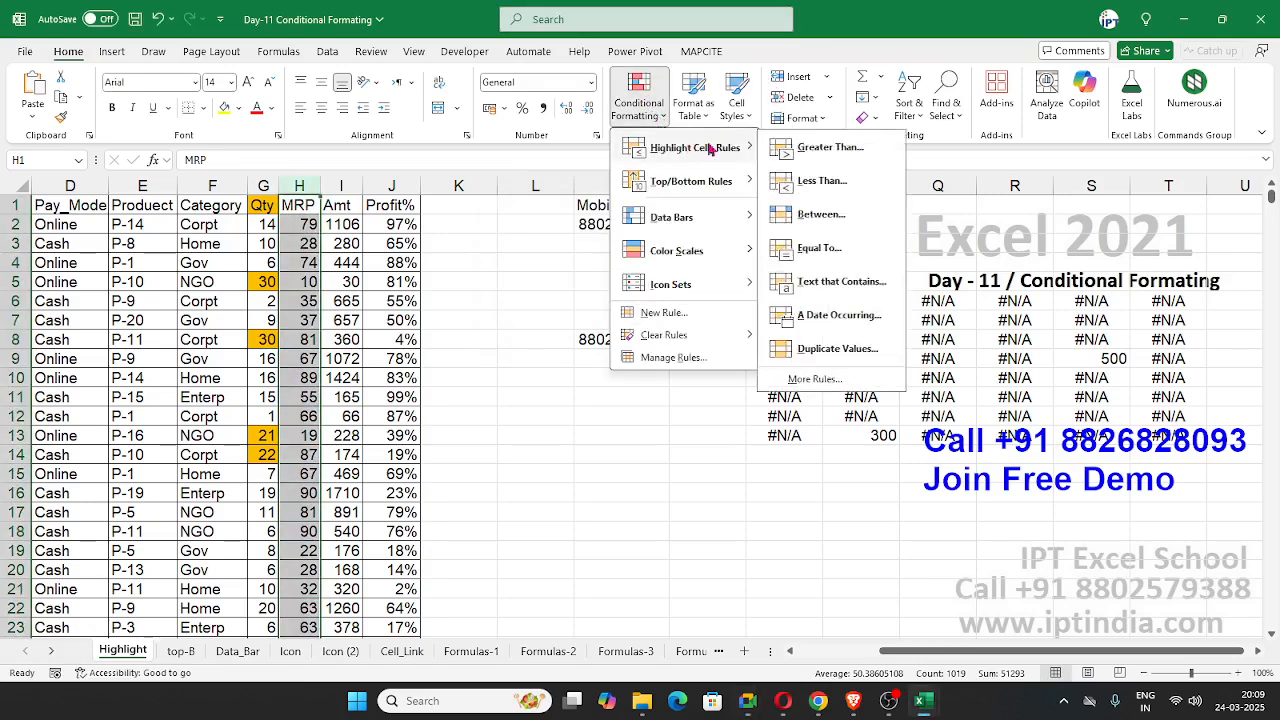
left_click(838, 218)
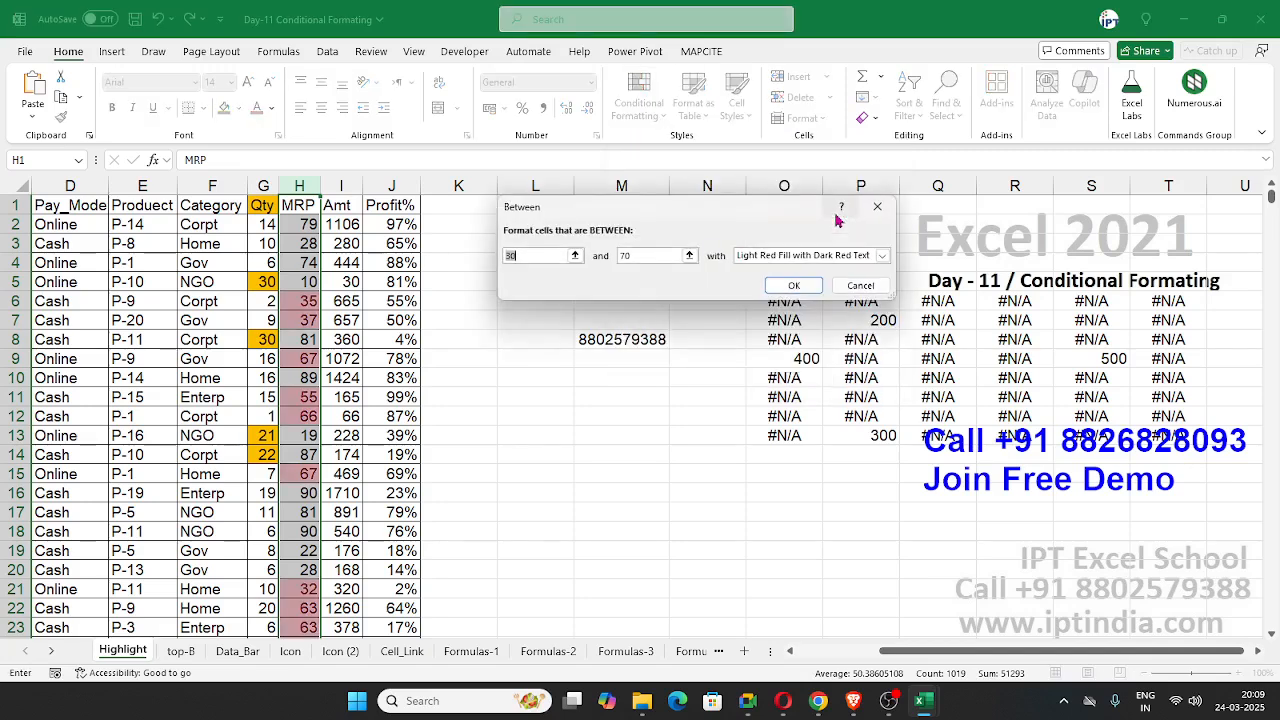
left_click(866, 286)
left_click(640, 105)
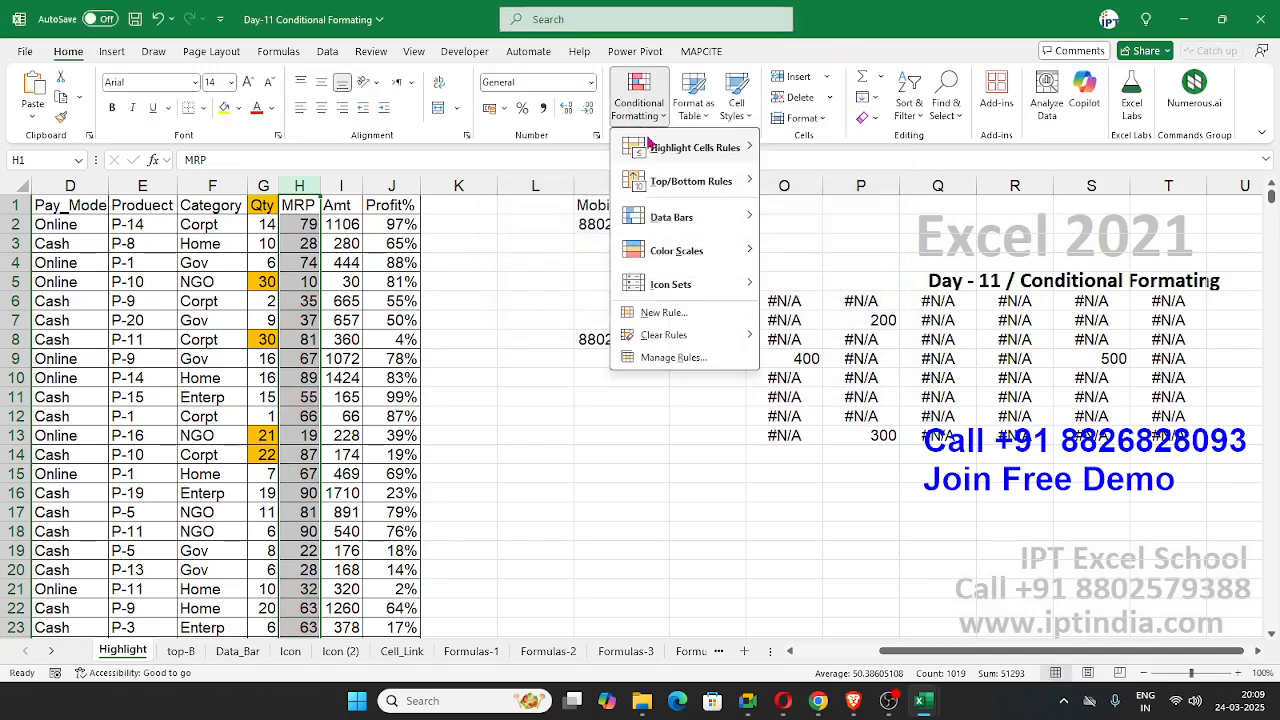
mouse_move(653, 145)
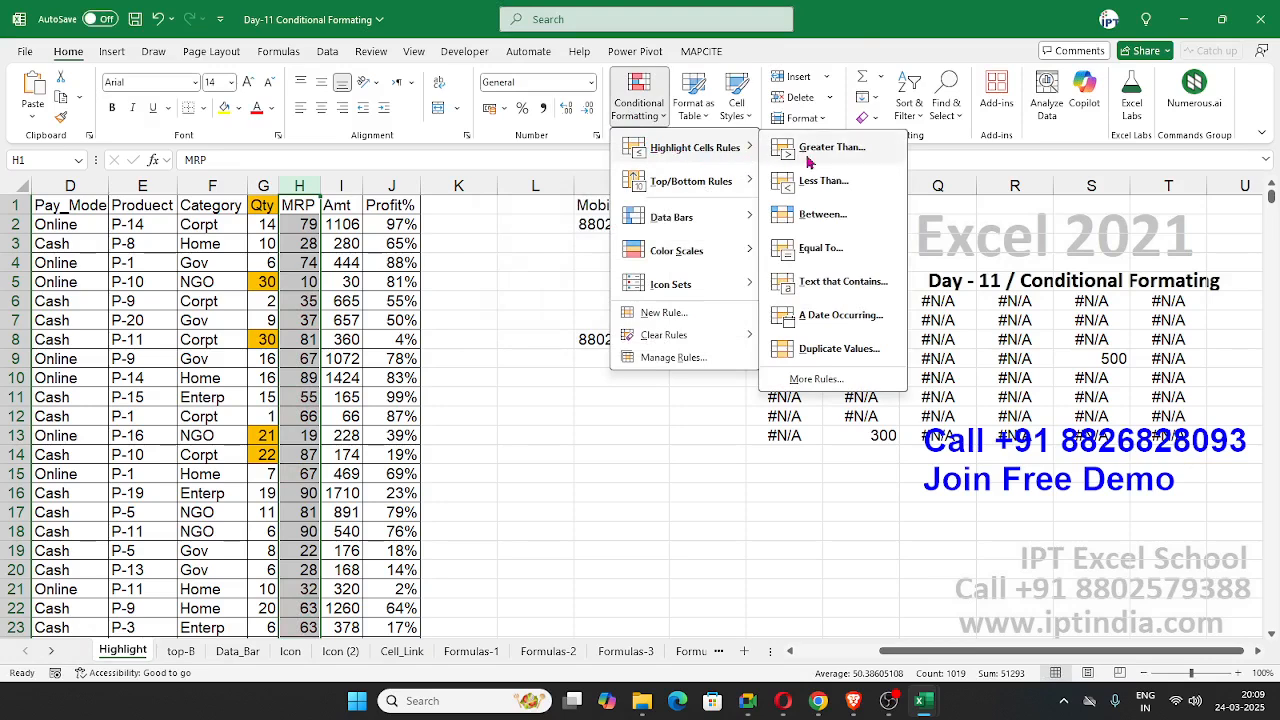
left_click(490, 429)
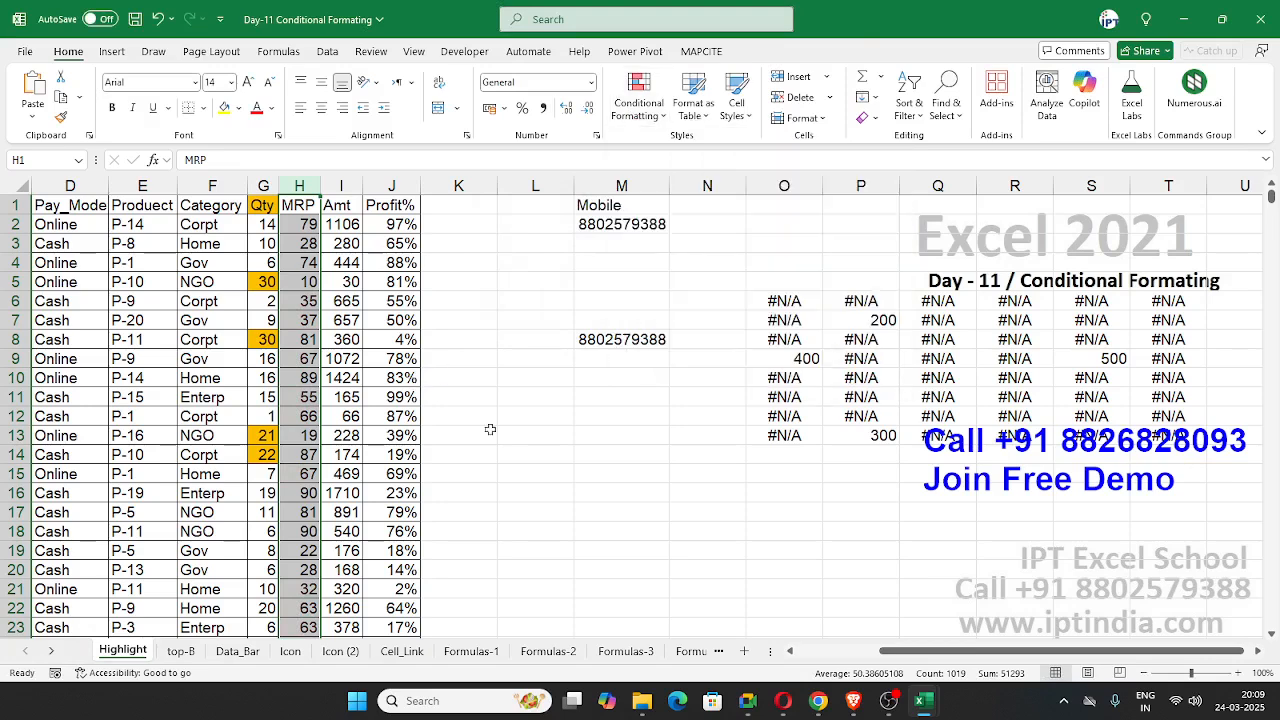
Step: Preview the Greater Than highlight rule on the Date column with the date 21-mar, without applying it
left_click_drag(1060, 651, 978, 651)
left_click(80, 205)
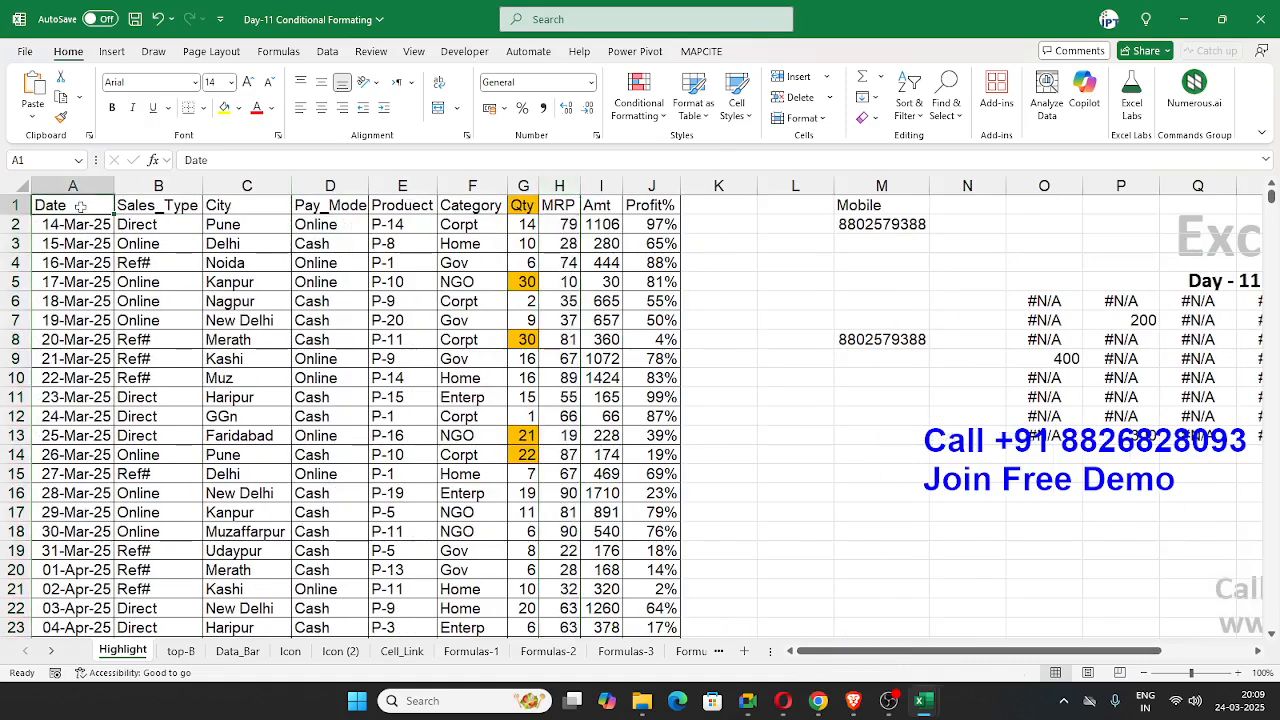
key("ctrl+shift+Down")
left_click(638, 97)
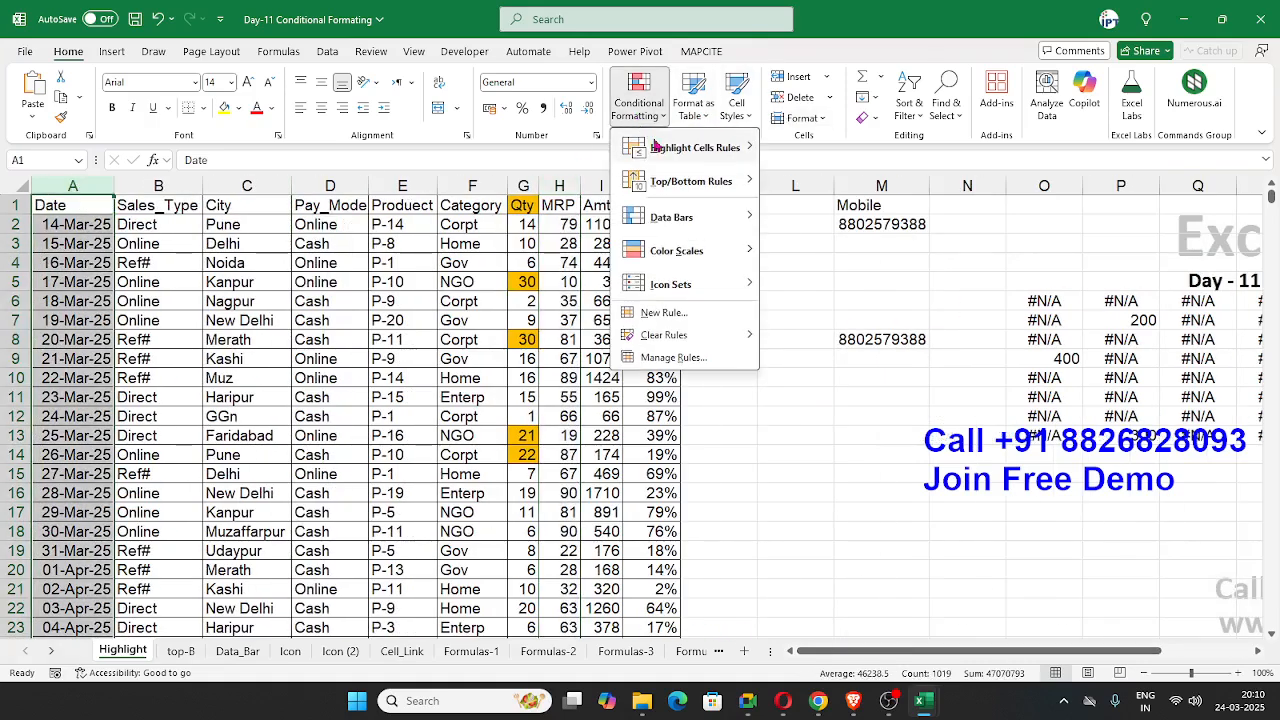
mouse_move(658, 148)
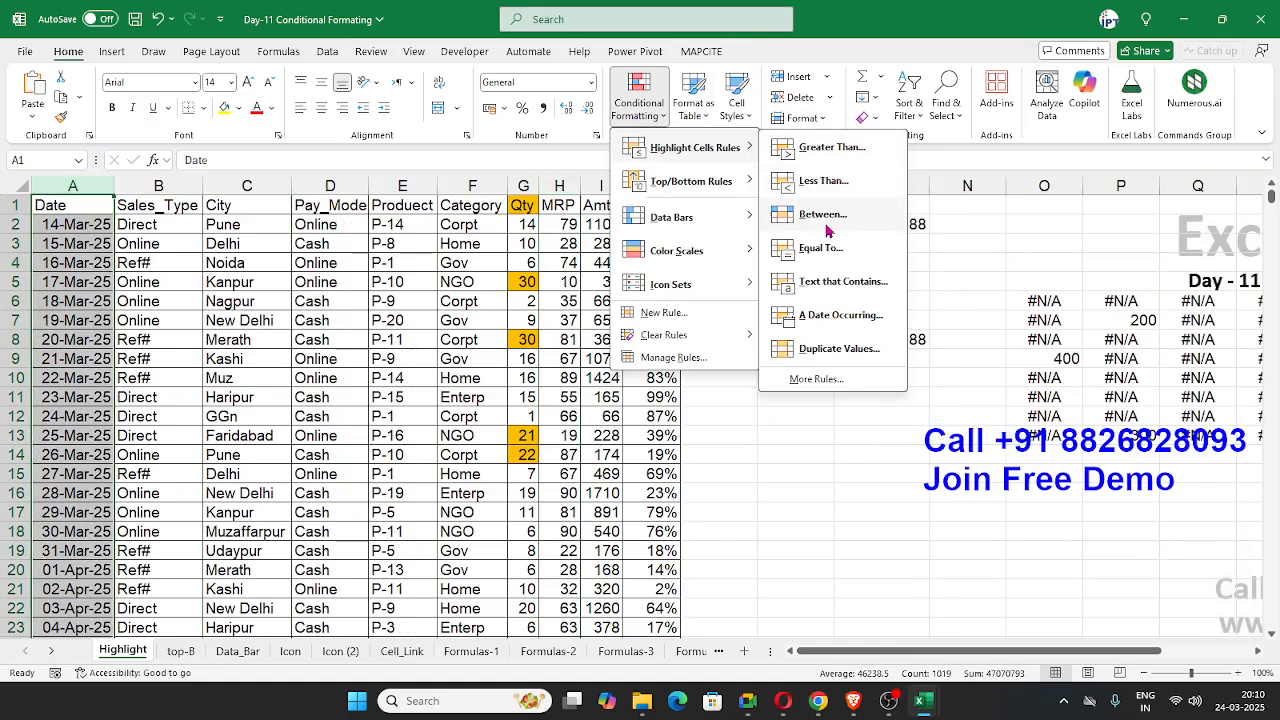
left_click(822, 160)
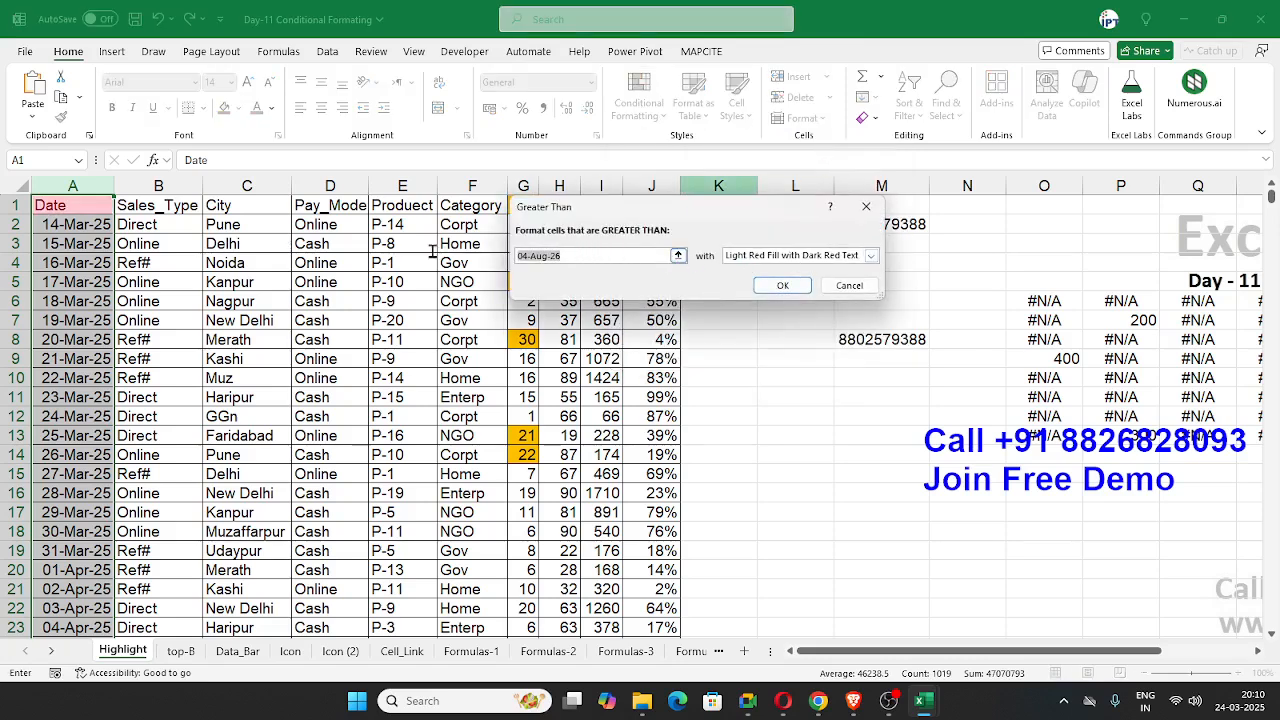
type("21-mar")
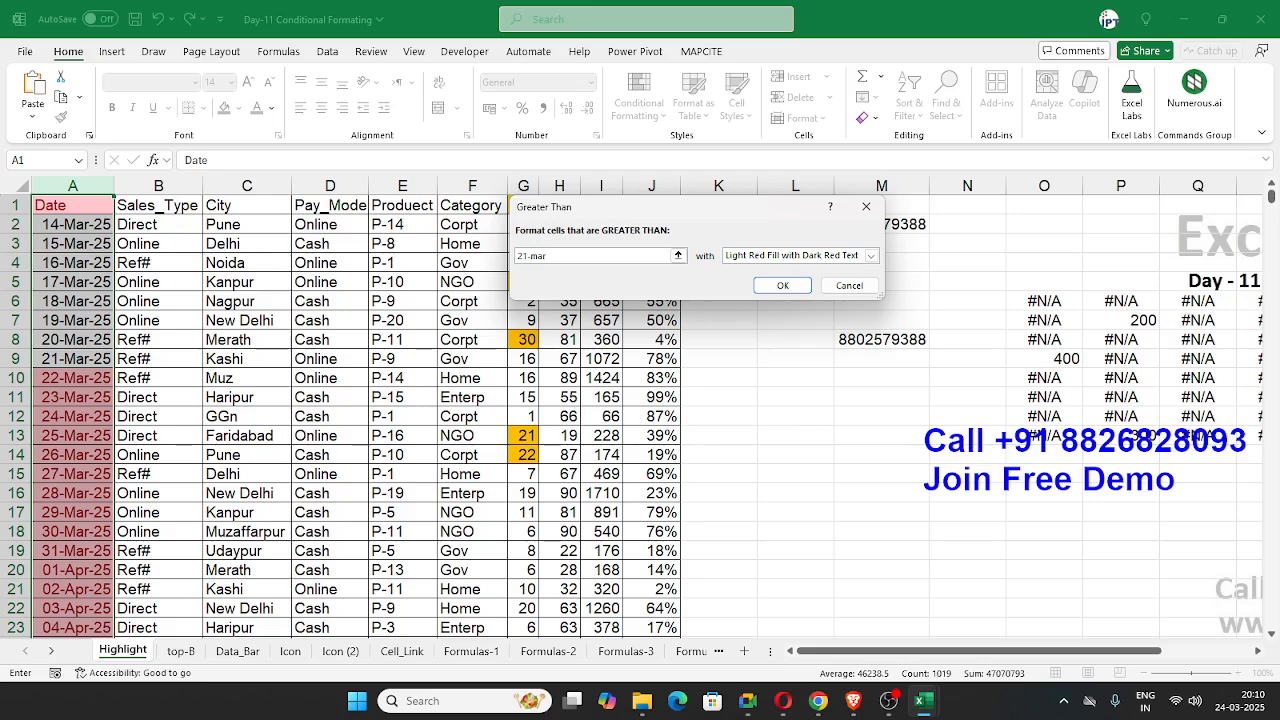
left_click(747, 700)
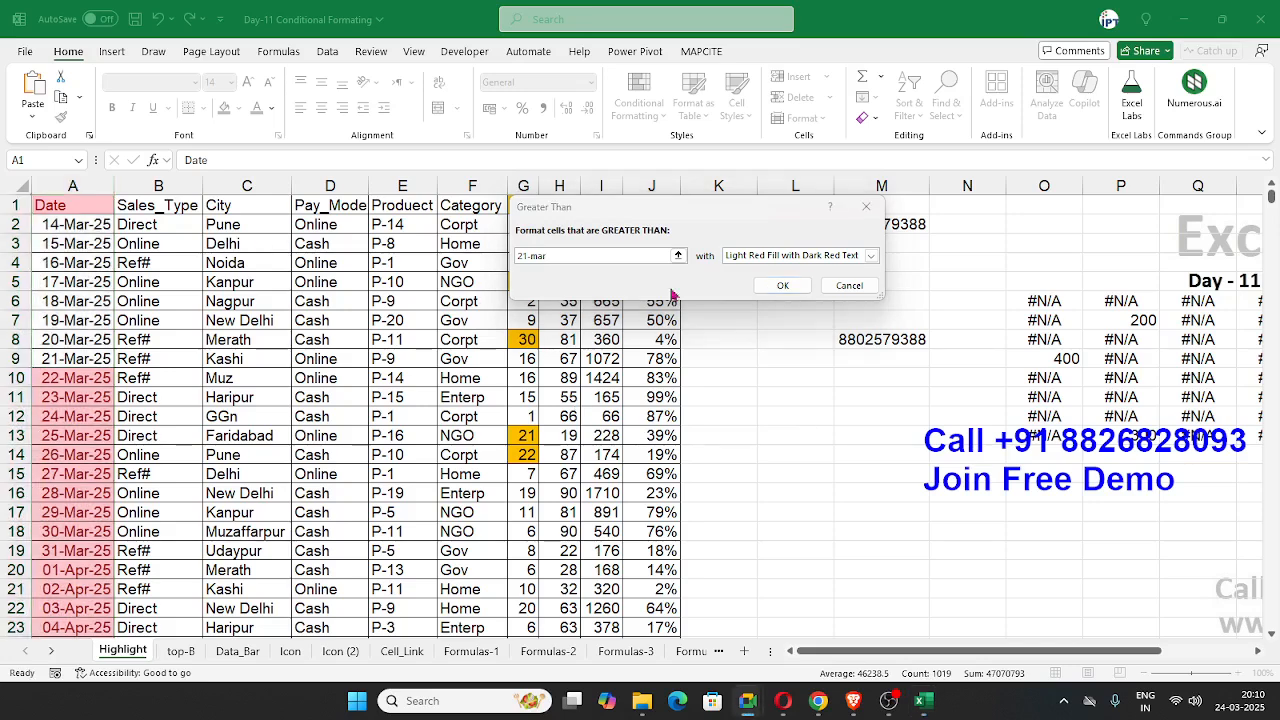
left_click(630, 253)
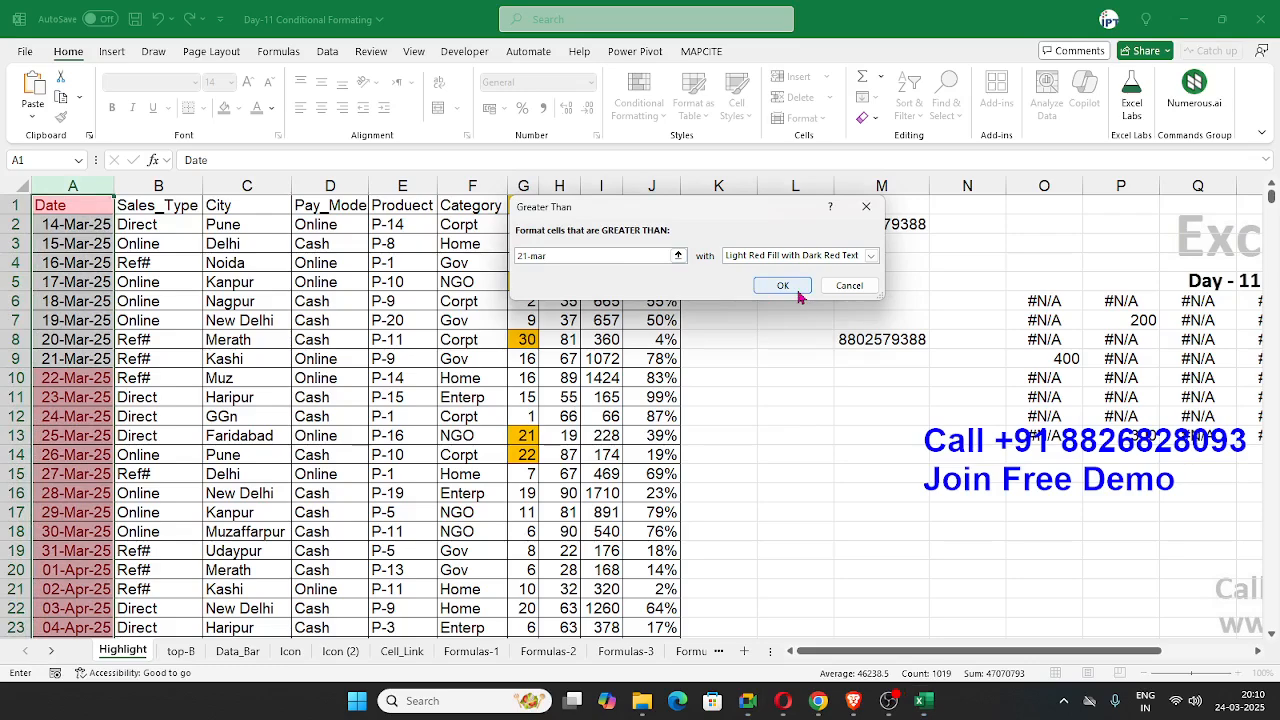
left_click(849, 286)
Step: Preview the Equal To highlight rule on the Date column with the date 24-mar, without applying it
left_click(648, 125)
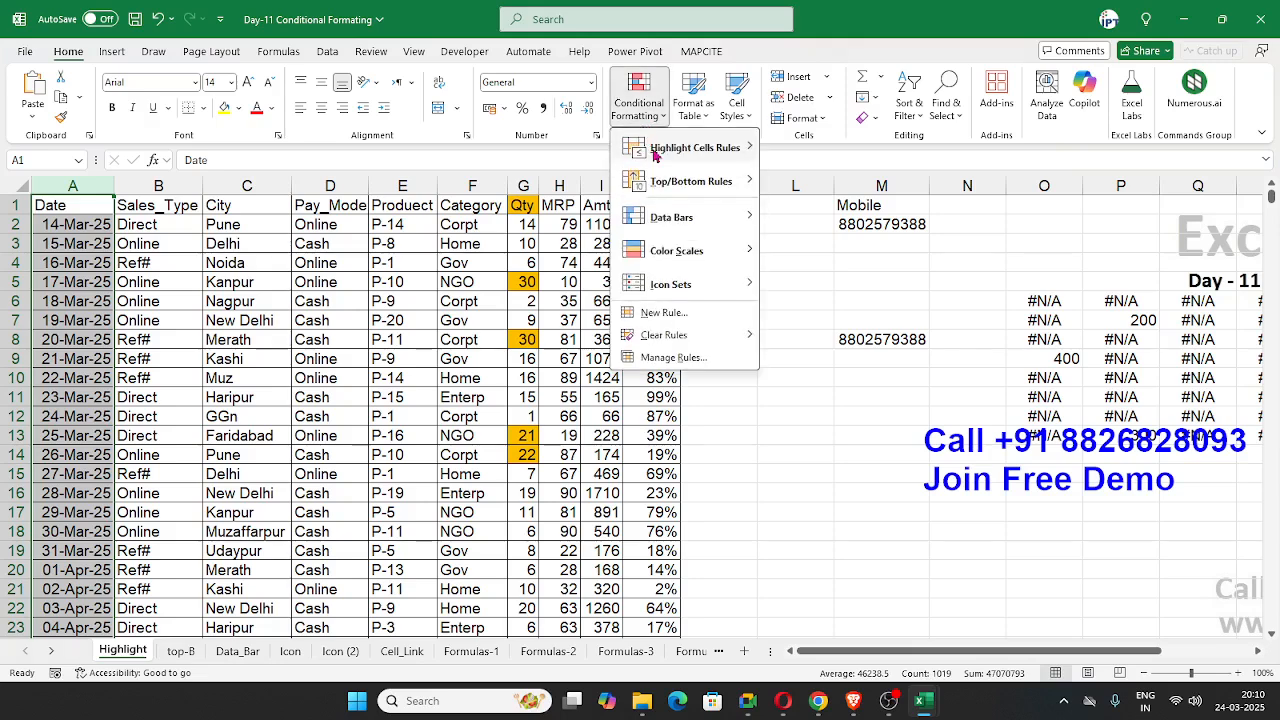
mouse_move(695, 148)
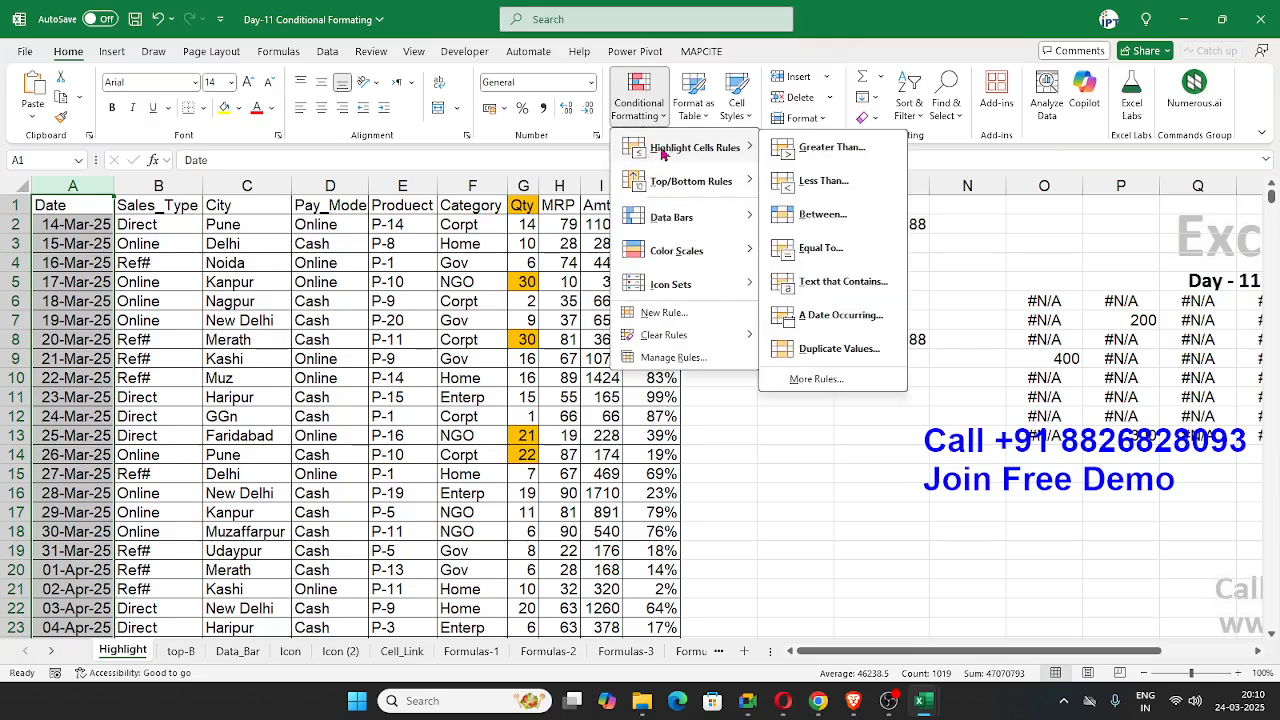
left_click(823, 253)
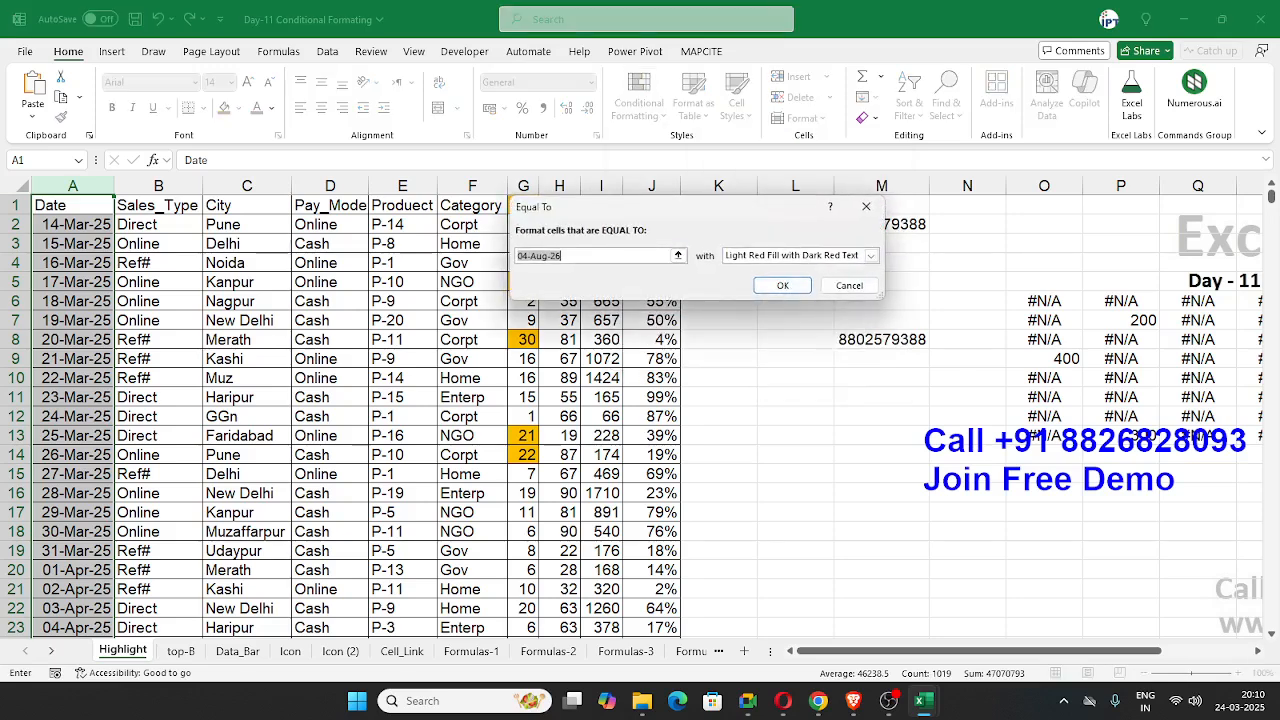
key("alt+Tab")
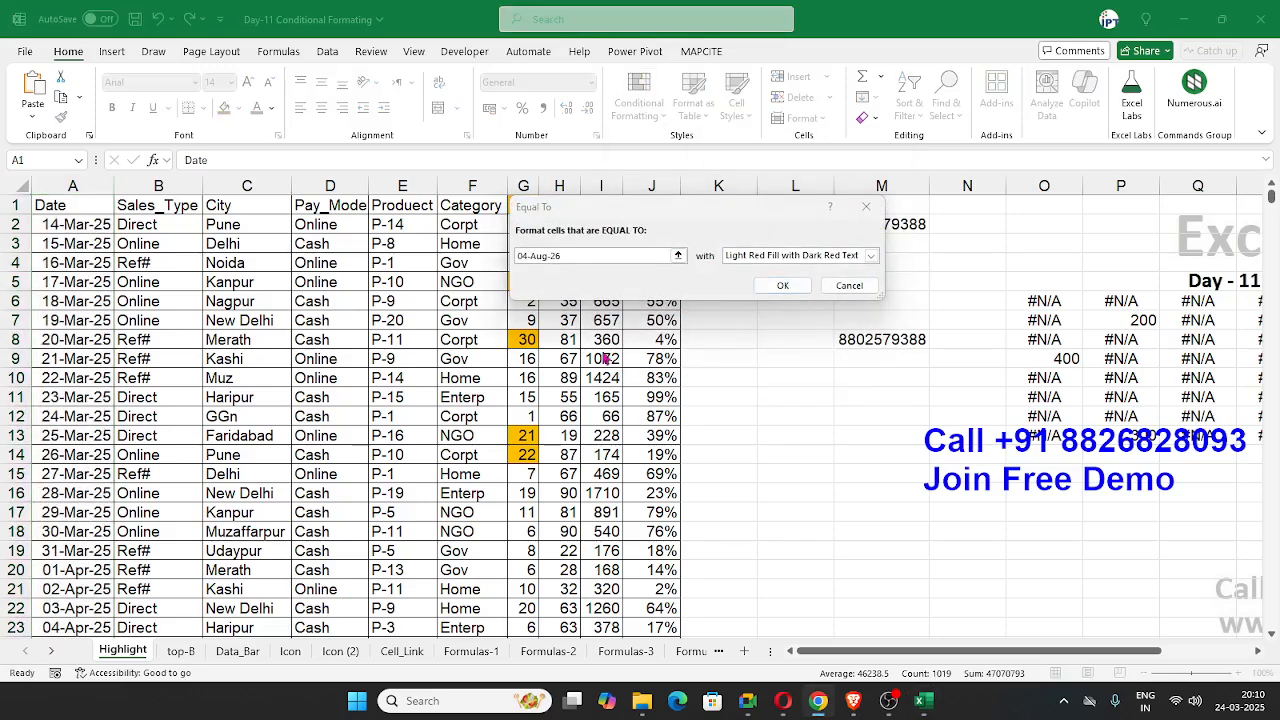
left_click(594, 256)
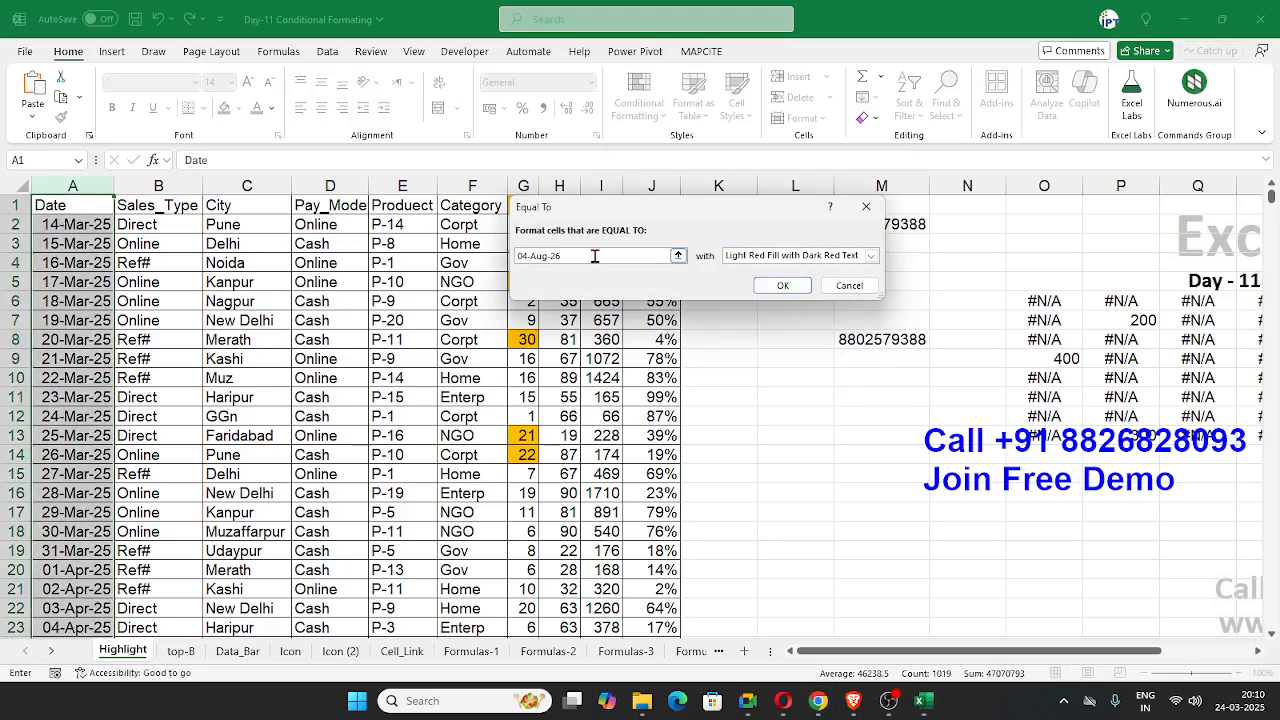
left_click_drag(594, 256, 417, 252)
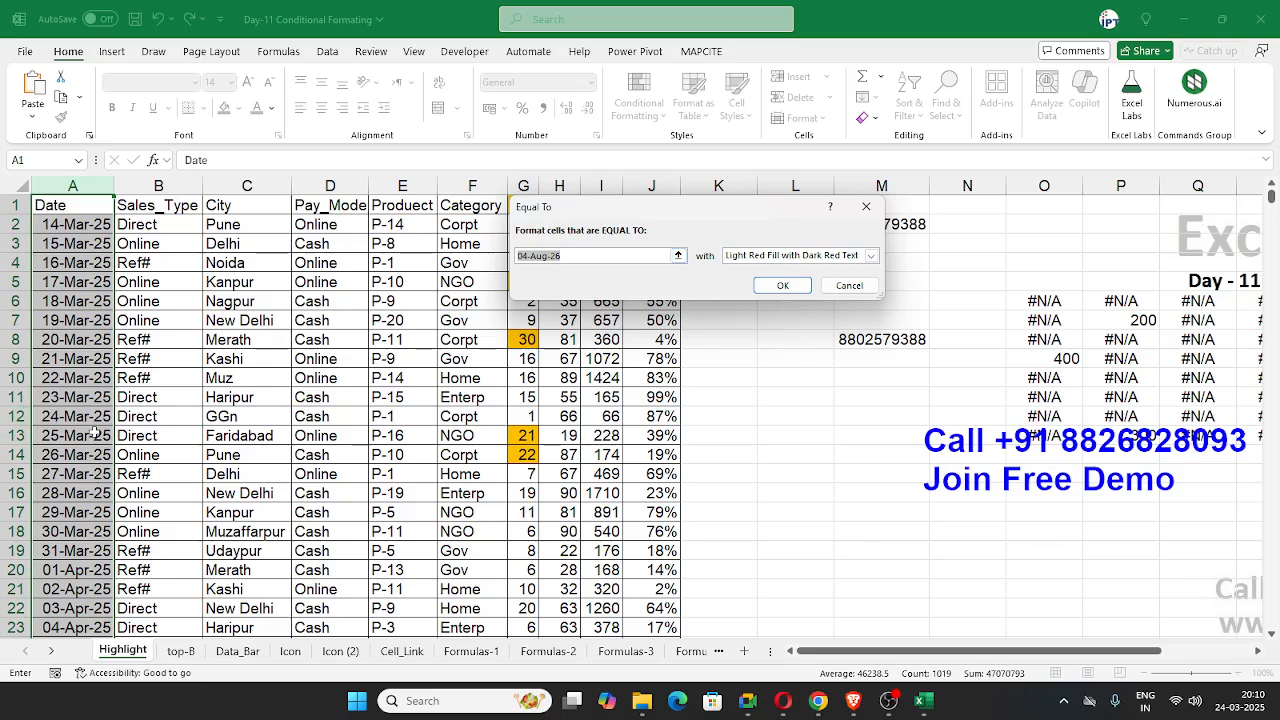
type("24-mar")
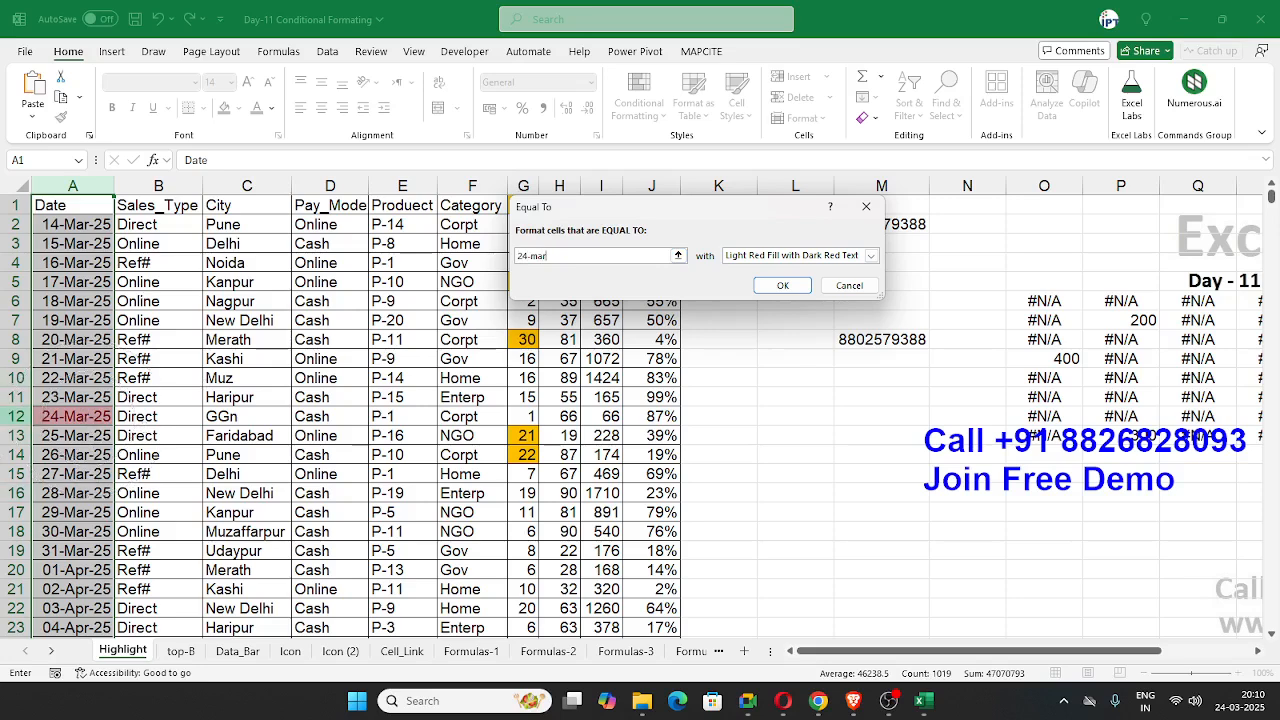
key("alt+Tab")
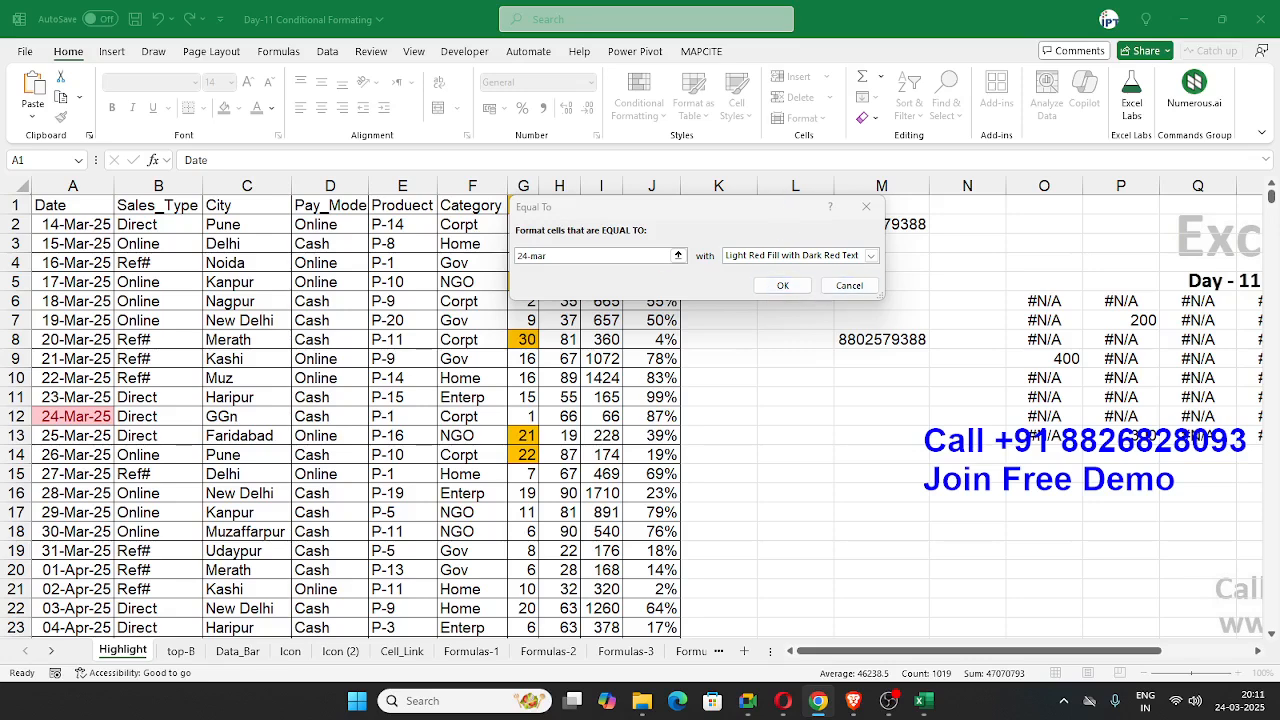
left_click(840, 289)
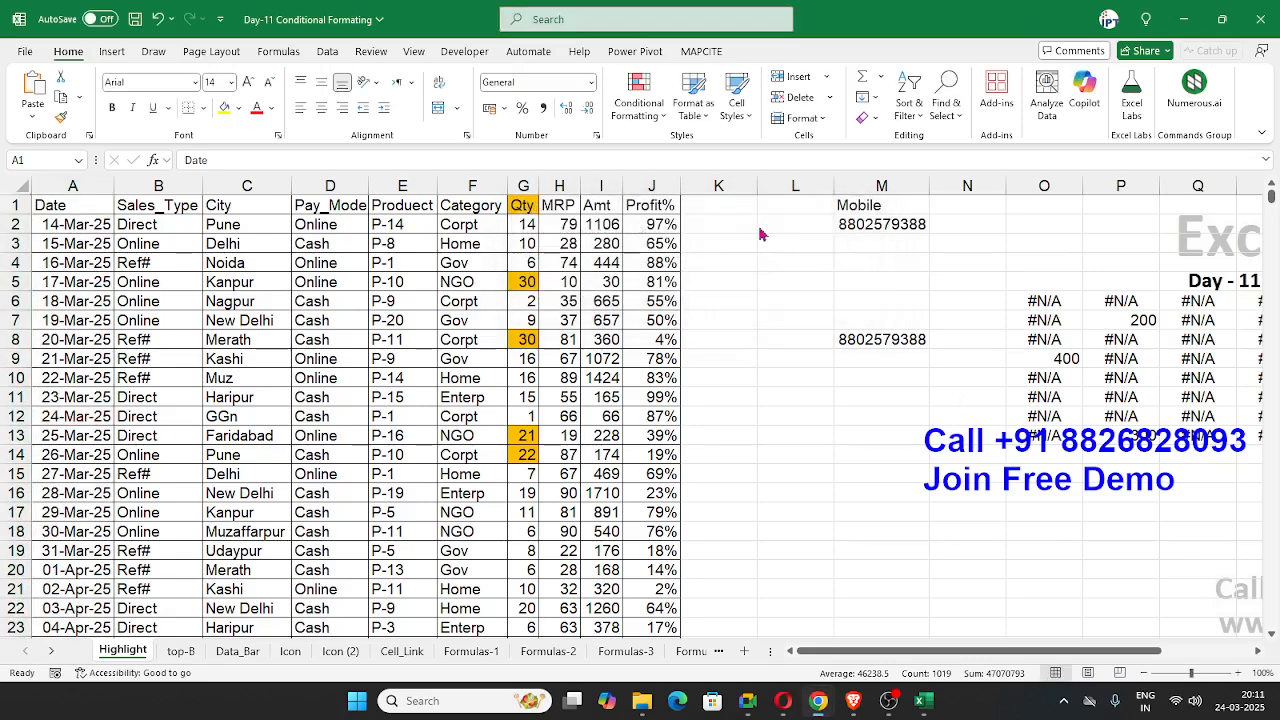
Step: Preview the Equal To highlight rule on the whole City column with the text pune, without applying it
left_click(638, 95)
left_click(247, 186)
left_click(638, 95)
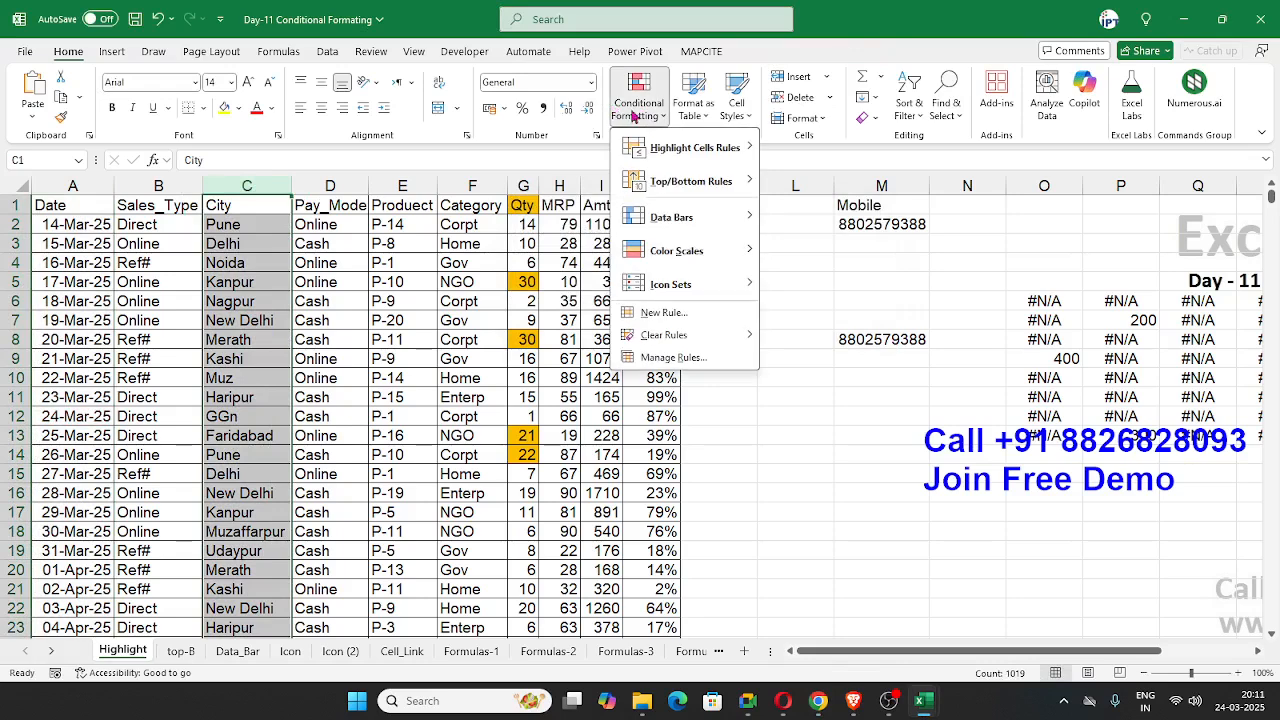
left_click(835, 250)
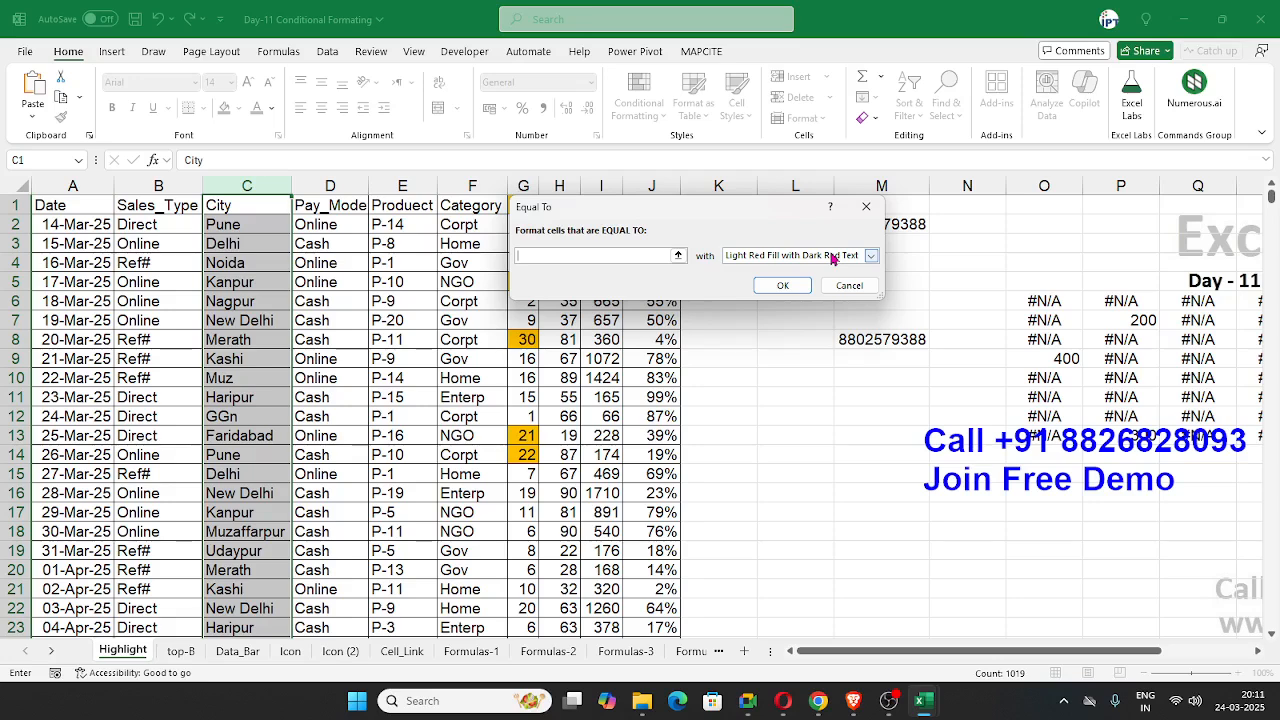
type("D")
key("BackSpace")
key("BackSpace")
key("BackSpace")
type("pune")
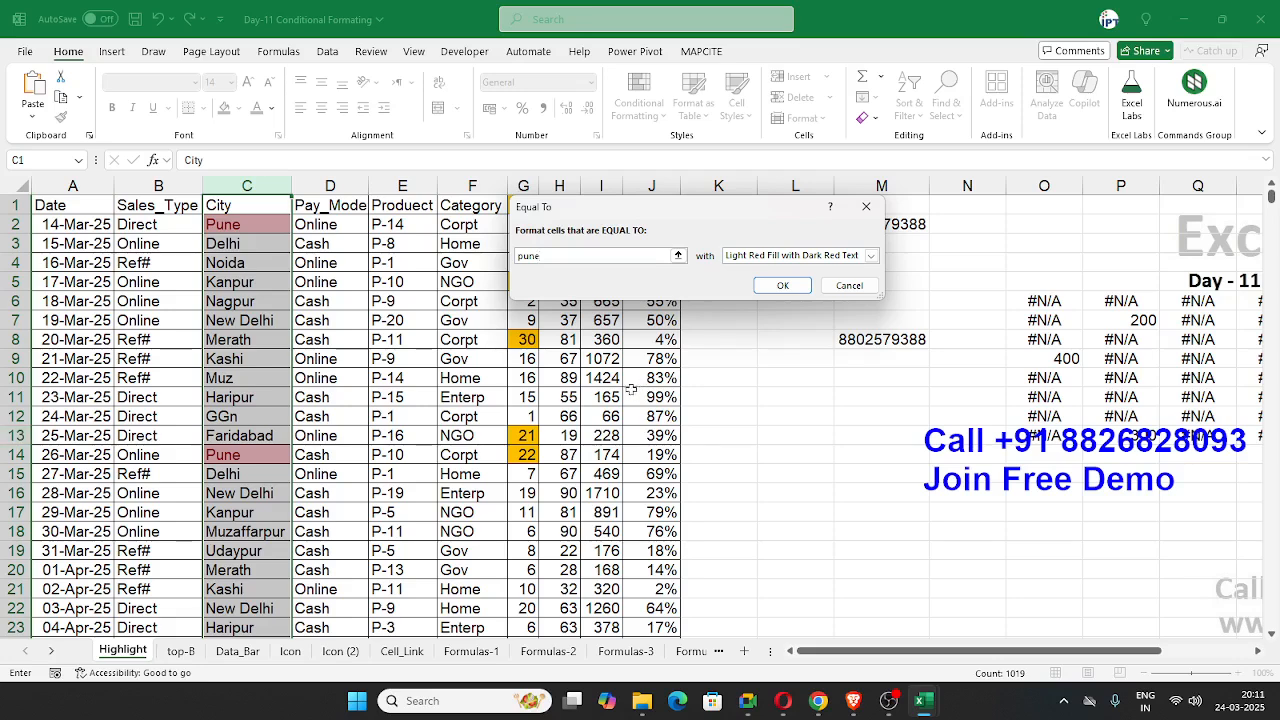
left_click(849, 286)
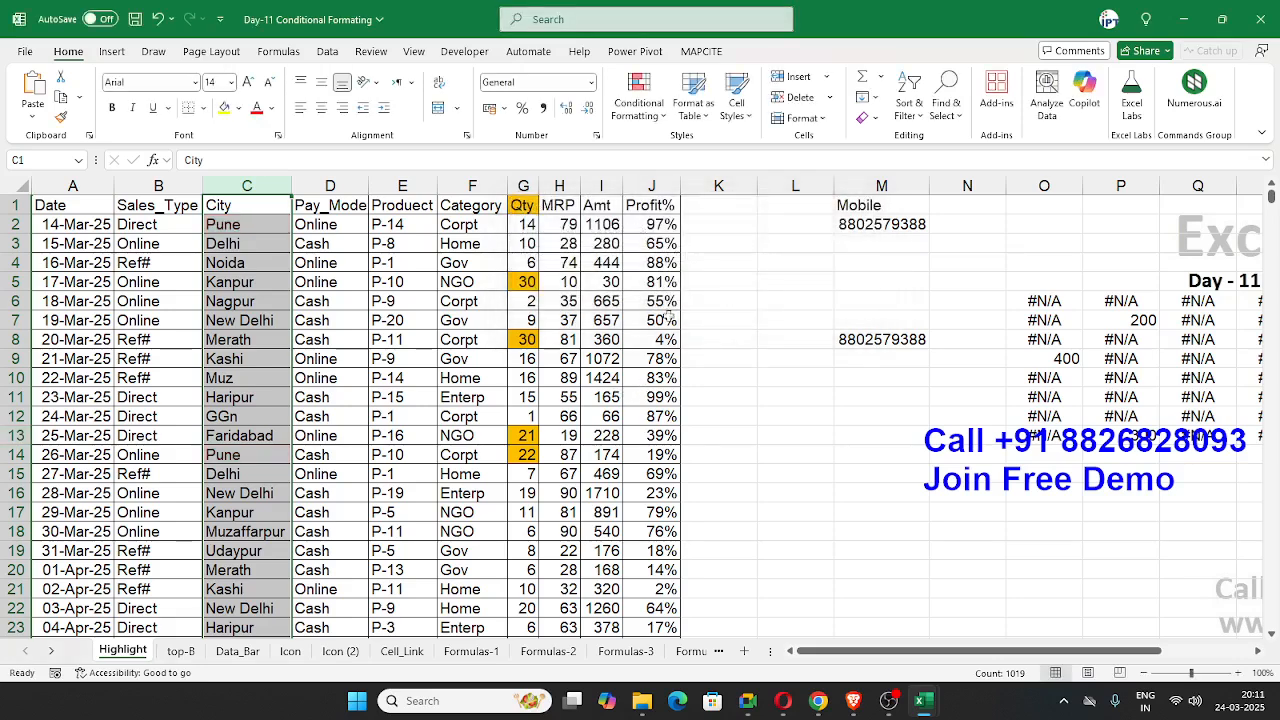
Step: Preview the Equal To highlight rule on the whole MRP column with the value 55, without applying it
left_click(668, 316)
left_click(571, 322)
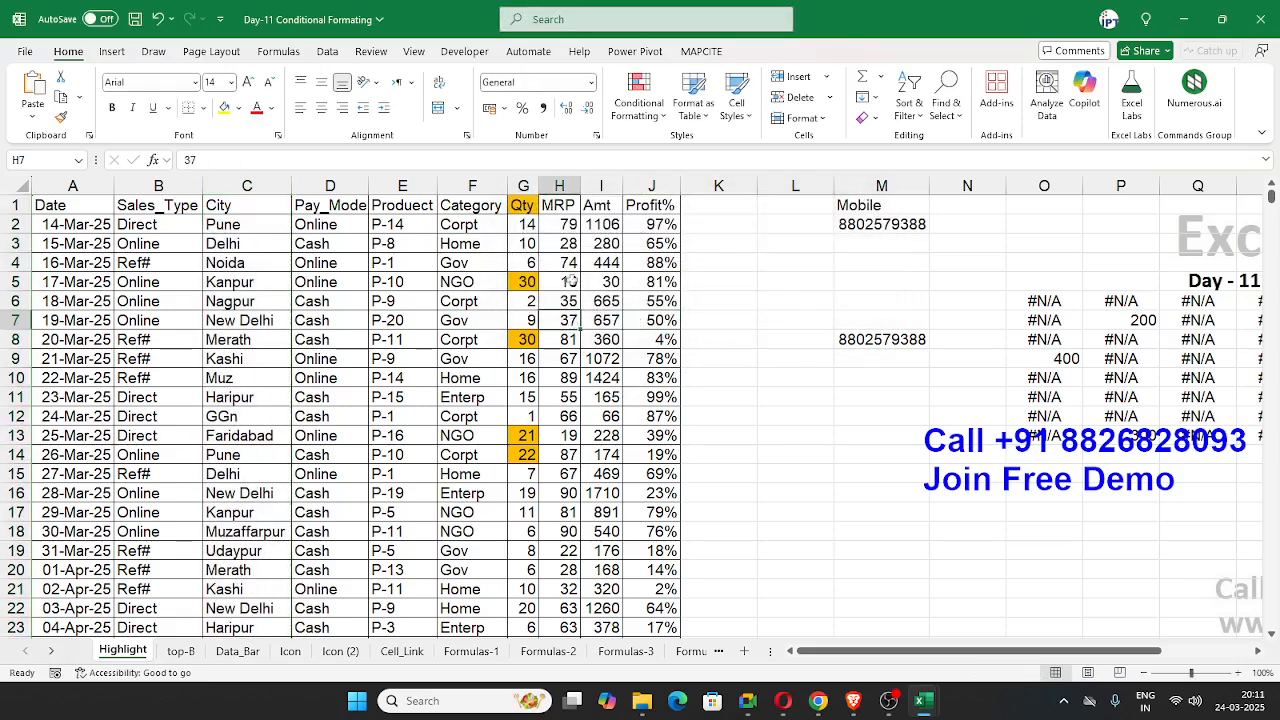
left_click(562, 185)
left_click(638, 100)
mouse_move(695, 147)
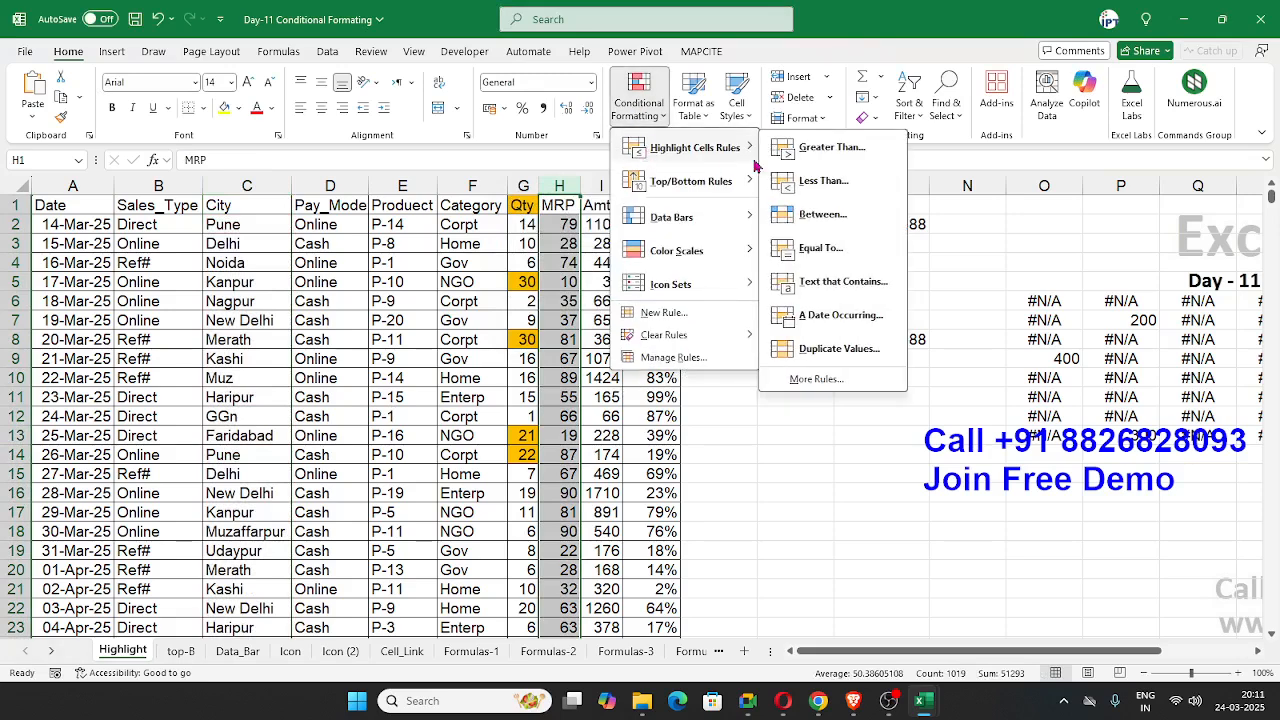
left_click(828, 250)
type("55")
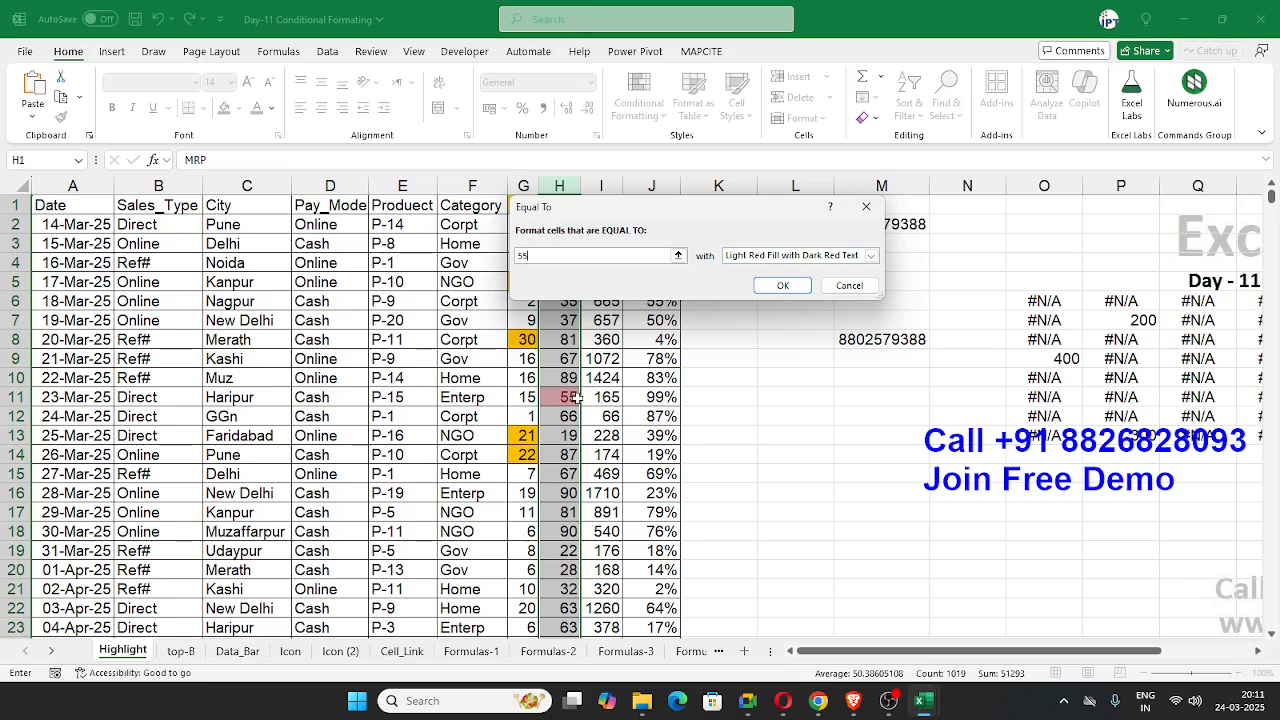
left_click(849, 285)
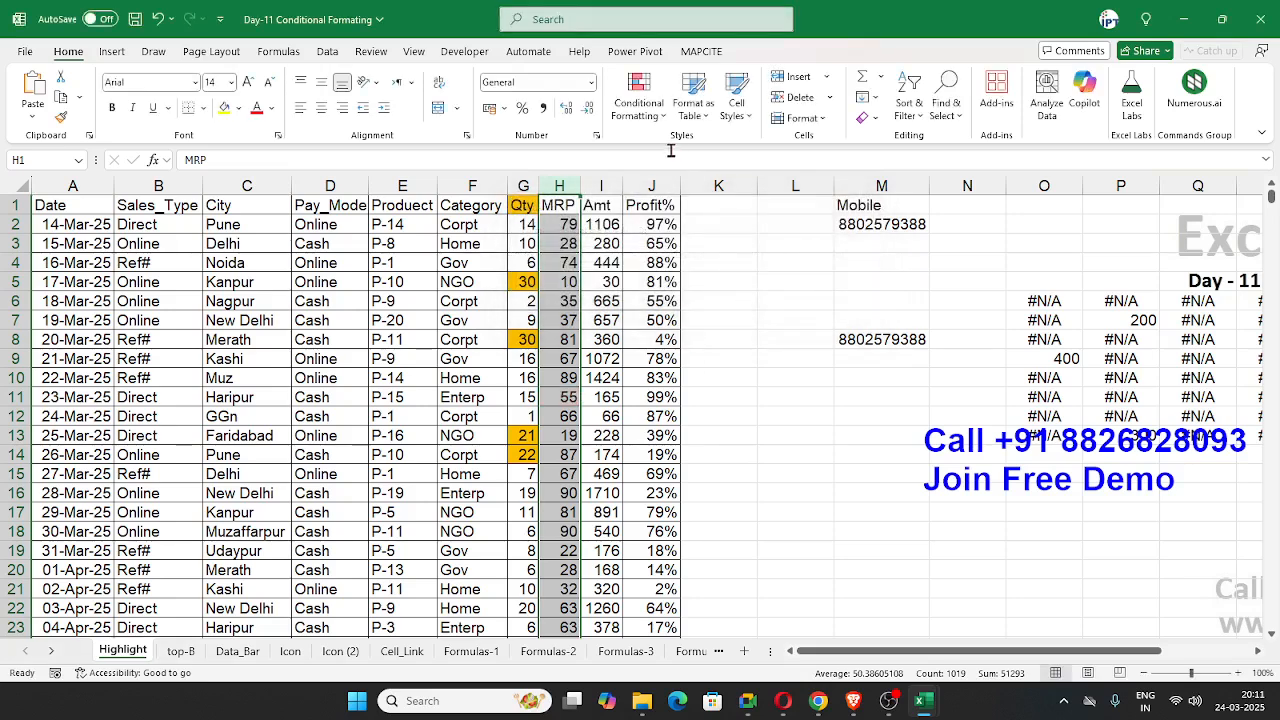
Step: Preview the Equal To highlight rule on the whole City column with the text delhi, without applying it
left_click(650, 122)
mouse_move(690, 147)
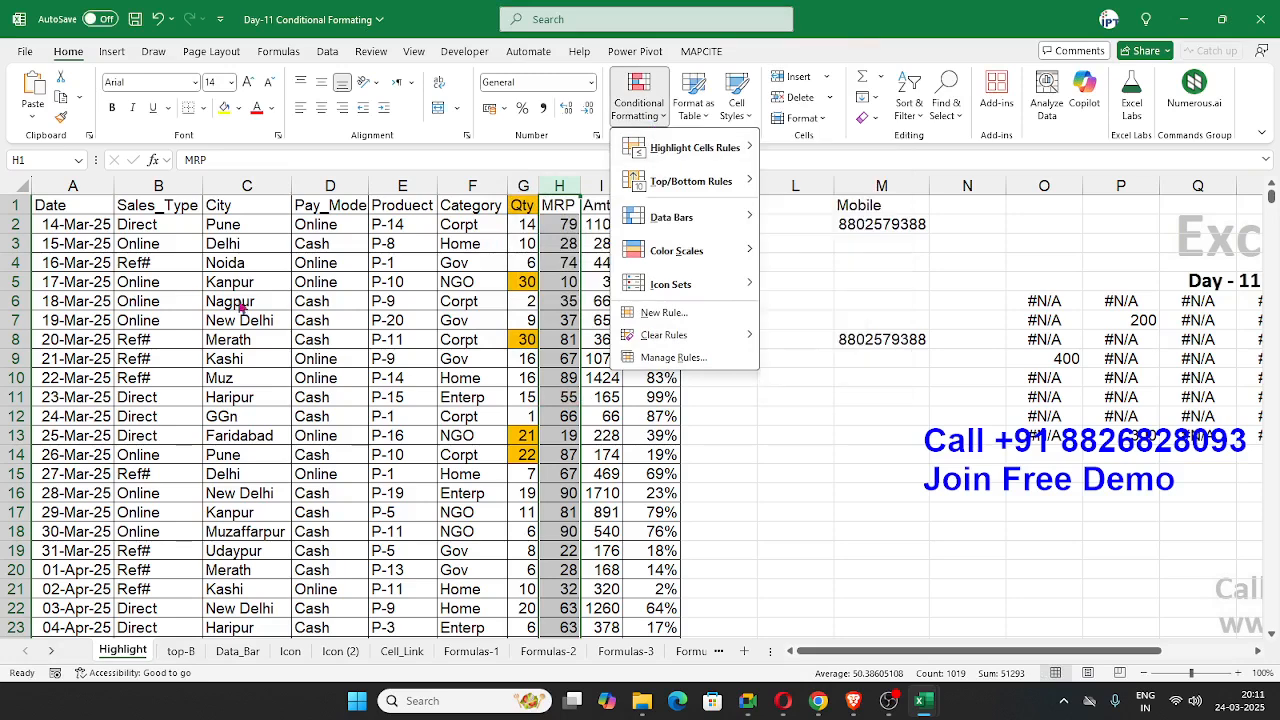
left_click(270, 297)
left_click(237, 203)
left_click(237, 188)
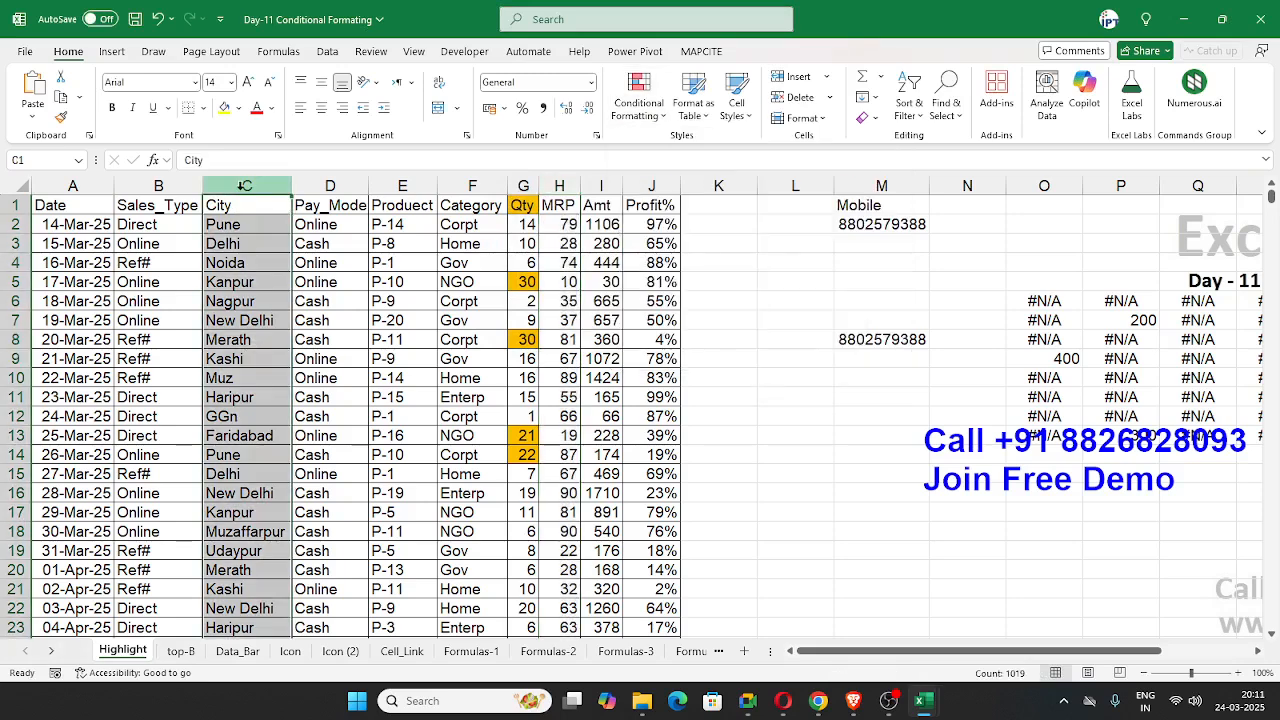
left_click(636, 95)
mouse_move(640, 148)
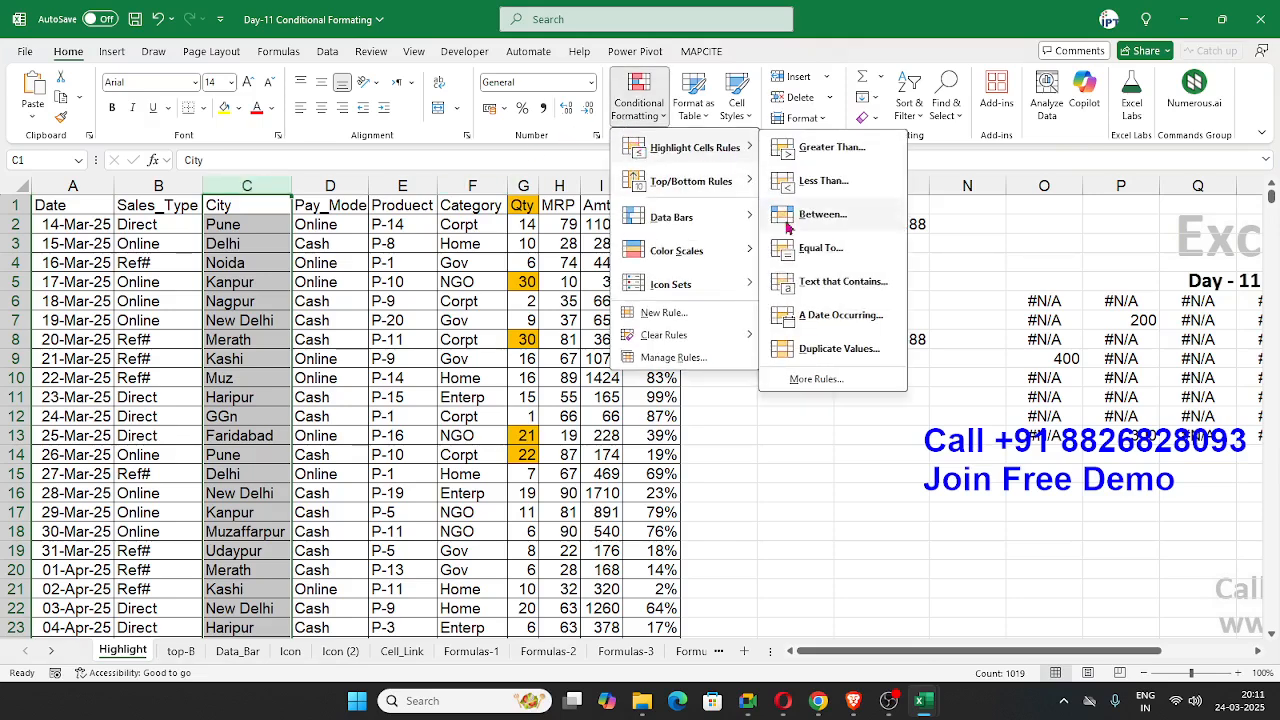
left_click(830, 250)
type("delhi")
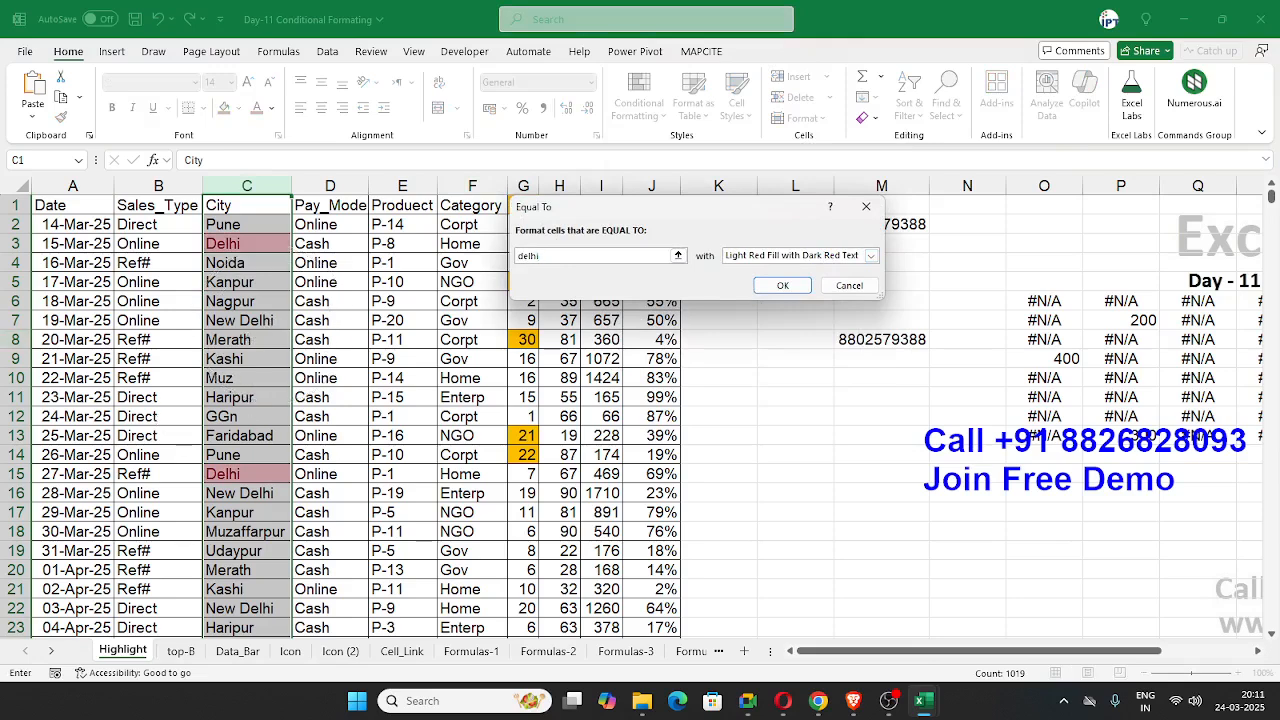
key("alt+Tab")
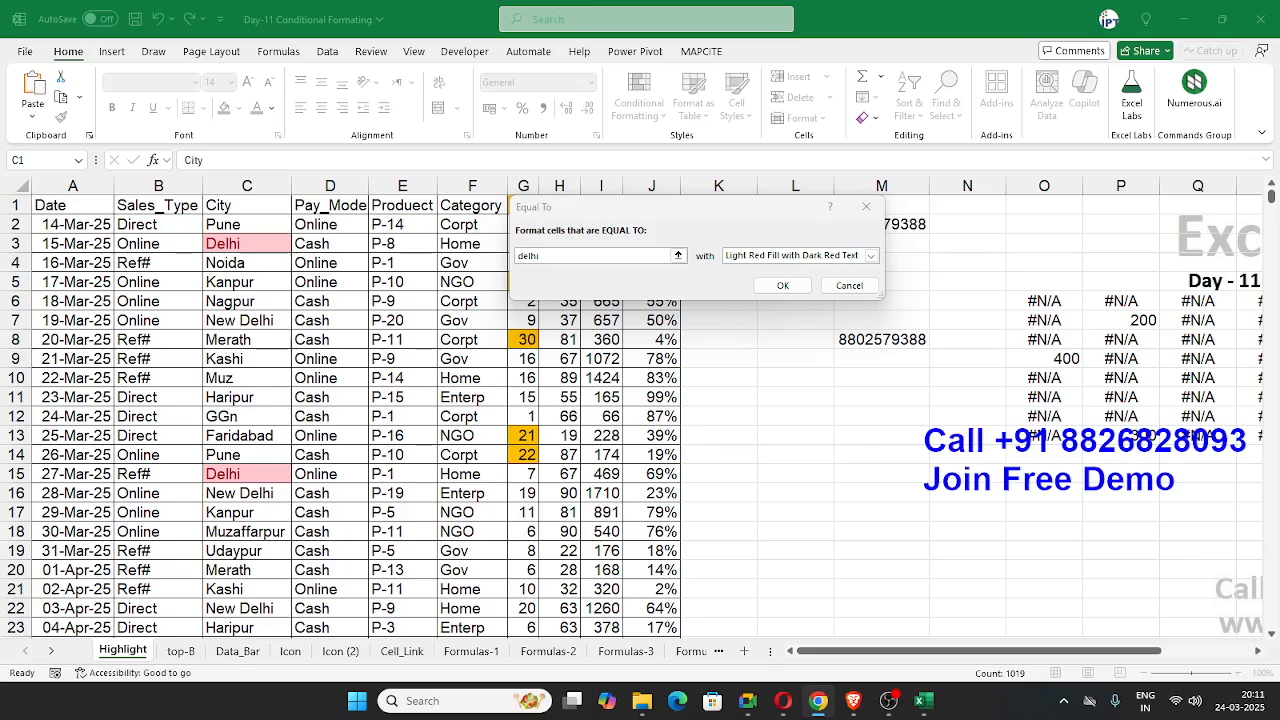
left_click(836, 291)
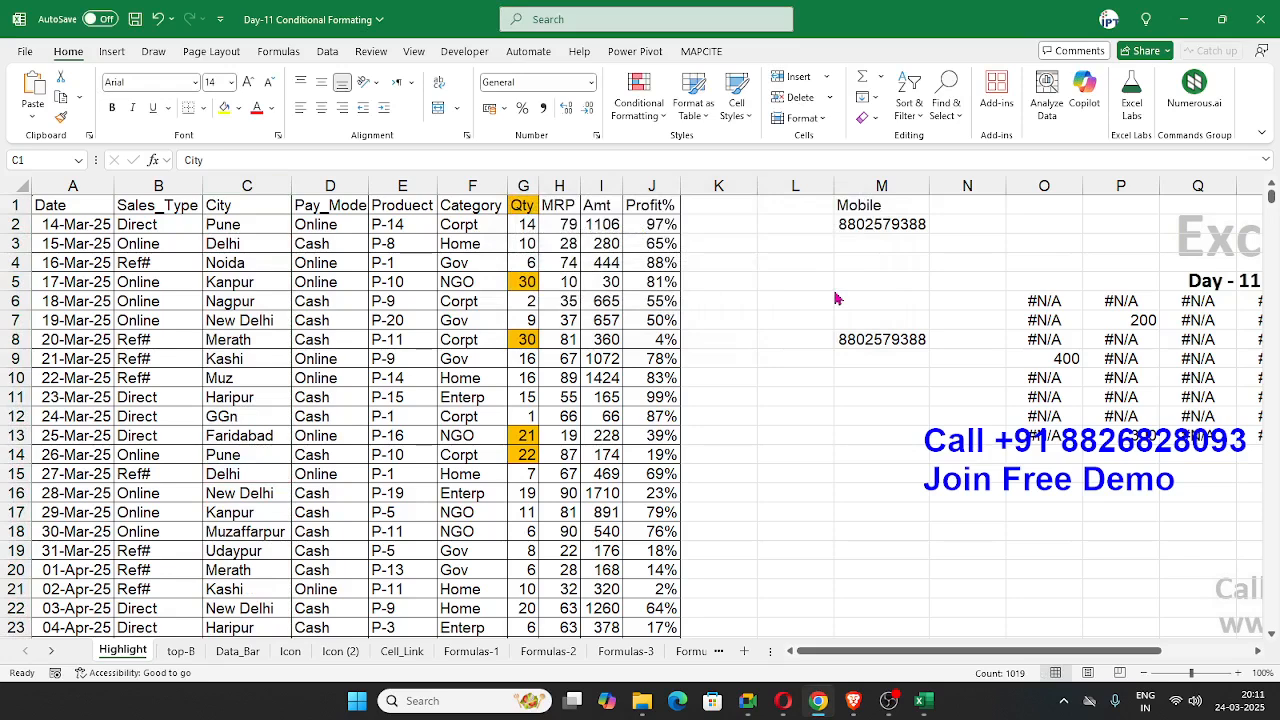
Step: Preview the Text That Contains highlight rule on the whole City column with the text delhi, without applying it
key("ctrl+space")
left_click(638, 103)
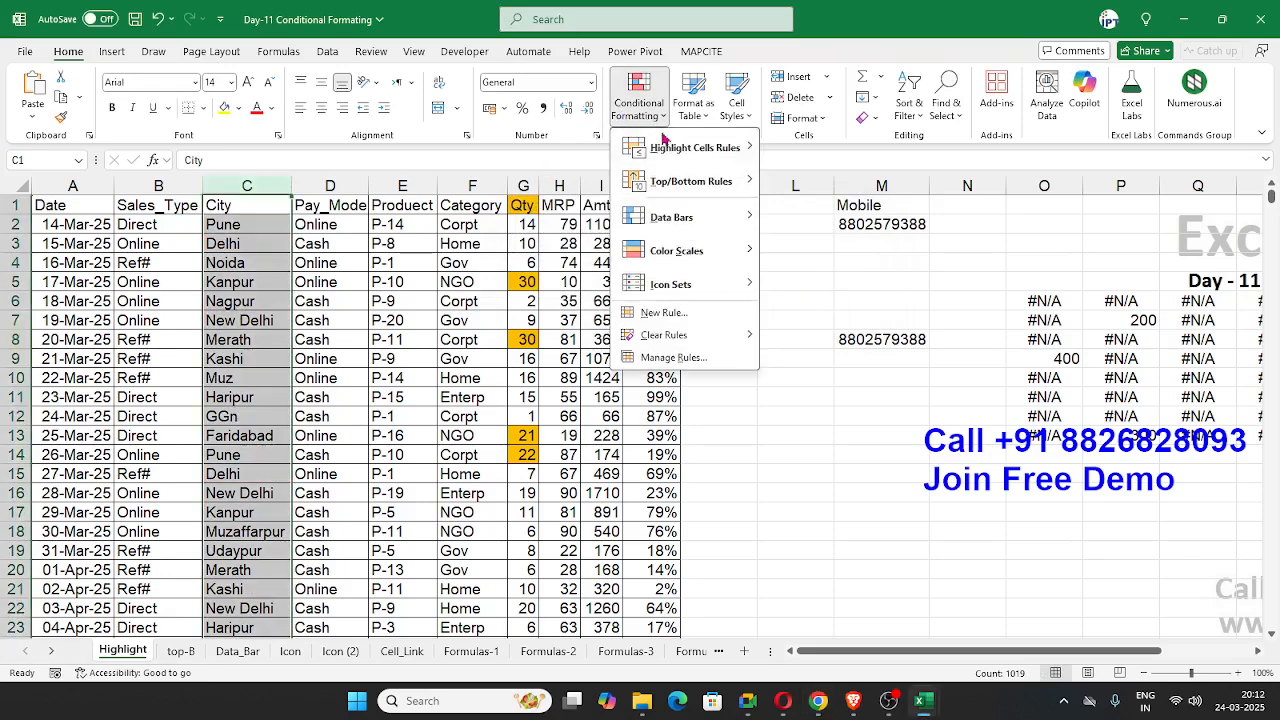
mouse_move(680, 147)
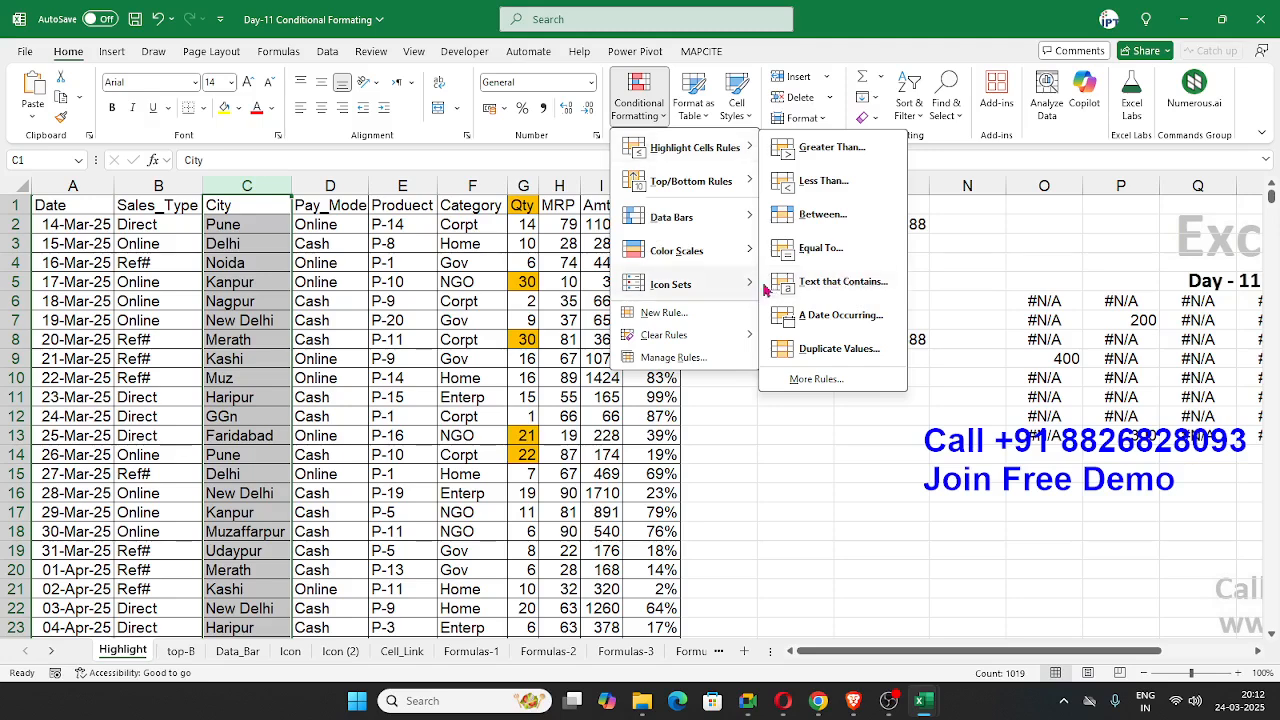
left_click(818, 284)
key("BackSpace")
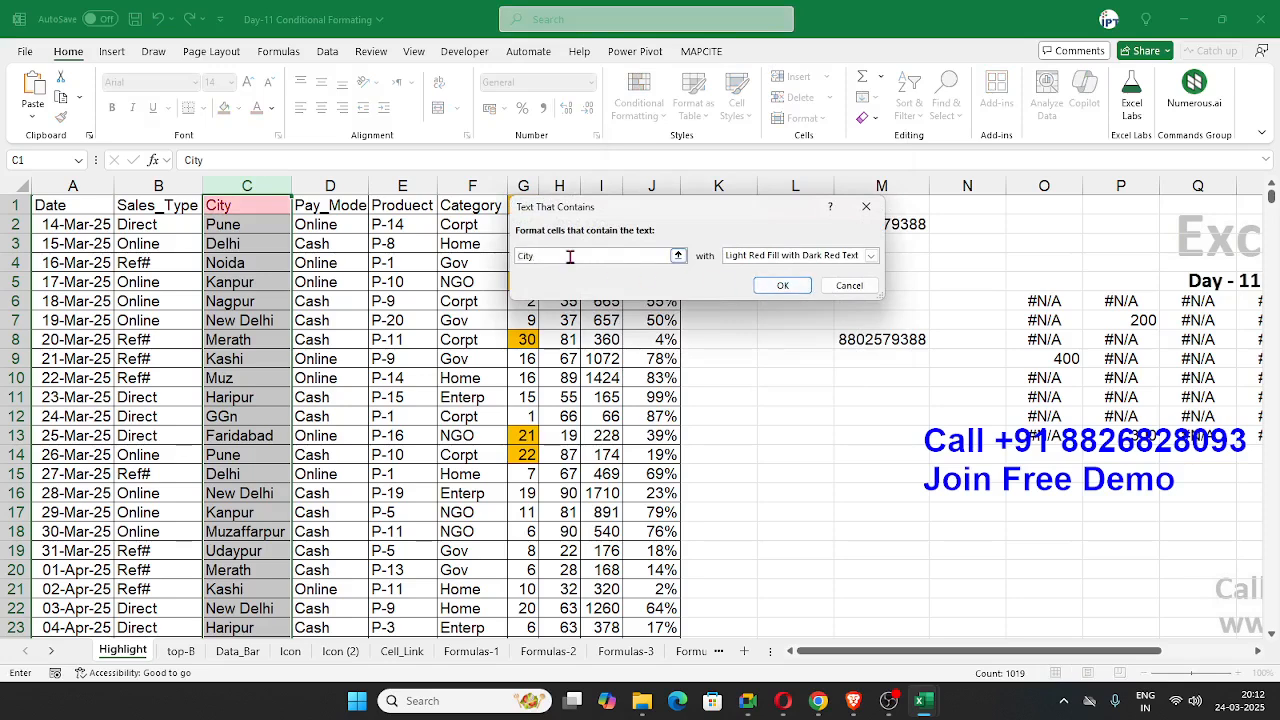
type("del")
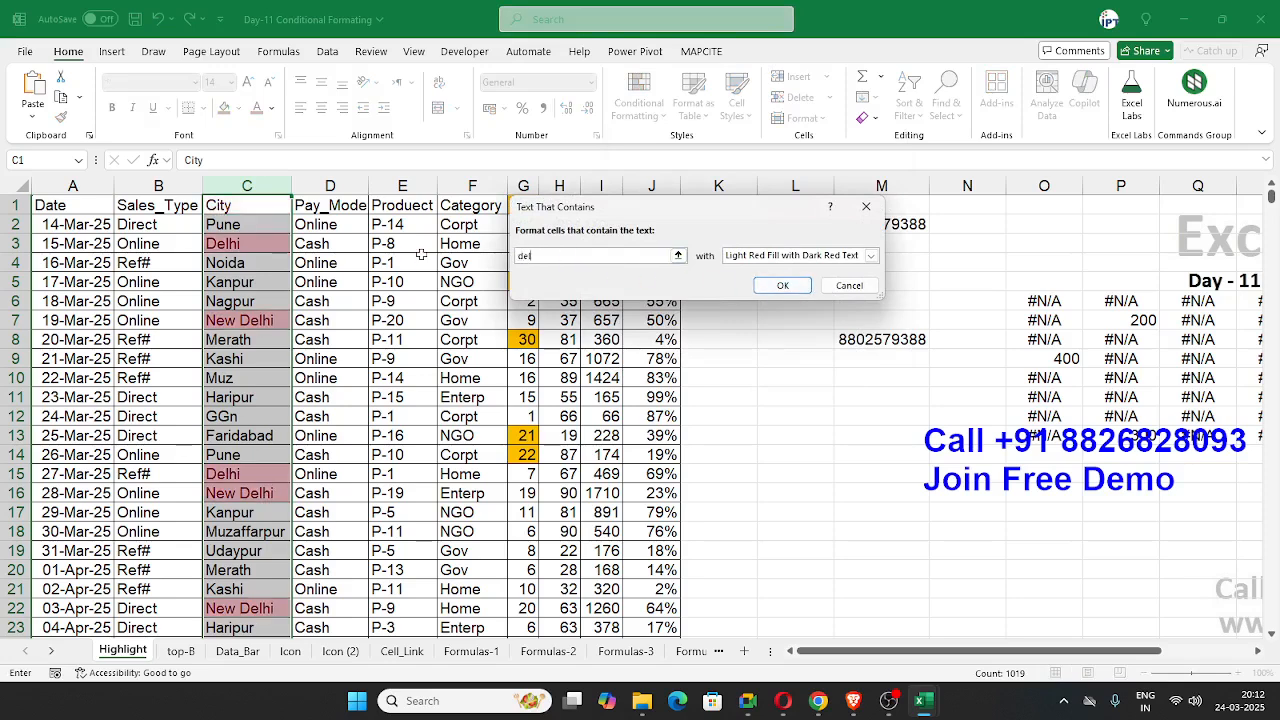
type("hi")
key("alt+Tab")
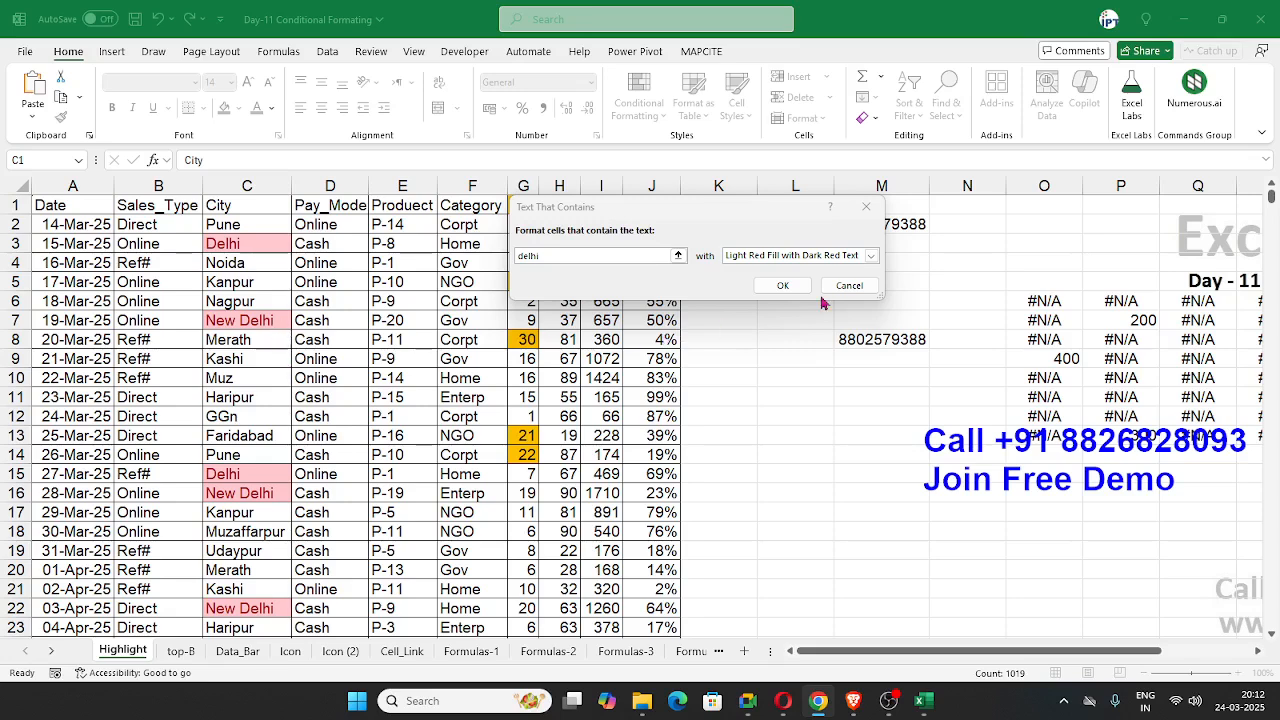
left_click(855, 287)
Step: Preview the Equal To highlight rule on the whole Date column with the date 24-mar, without applying it
key("ctrl+space")
left_click(645, 105)
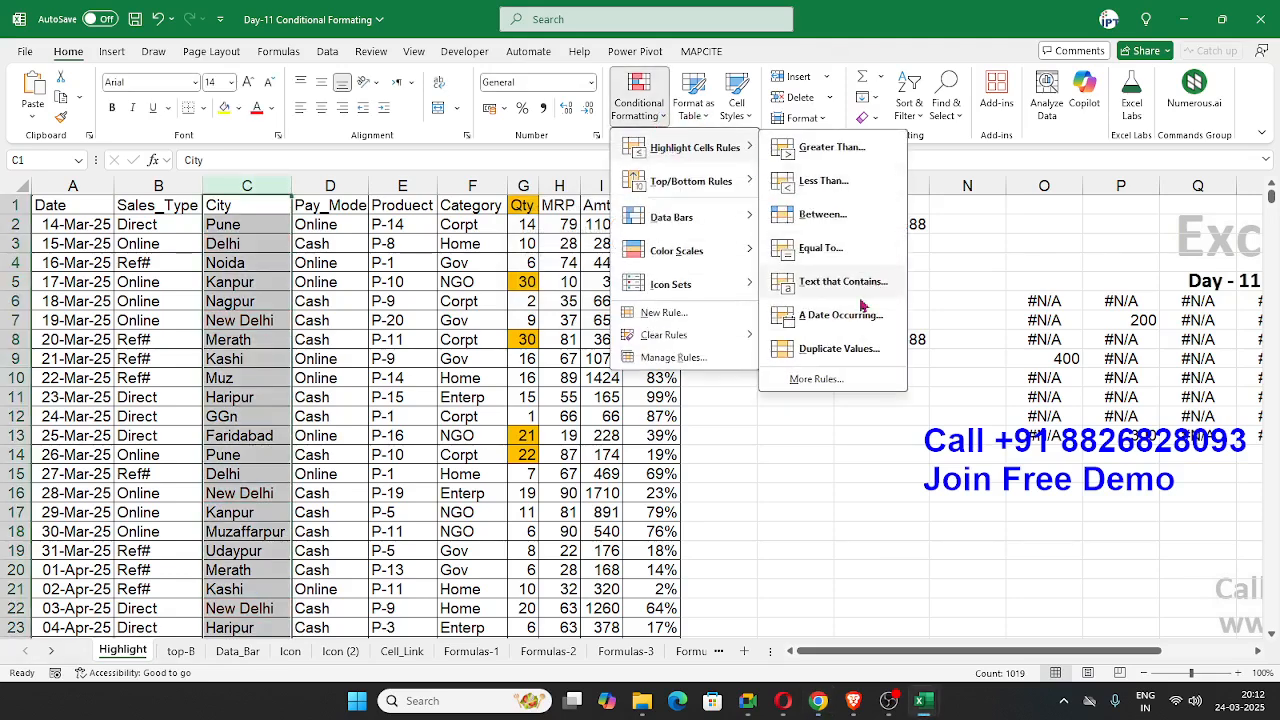
left_click(66, 238)
left_click(70, 187)
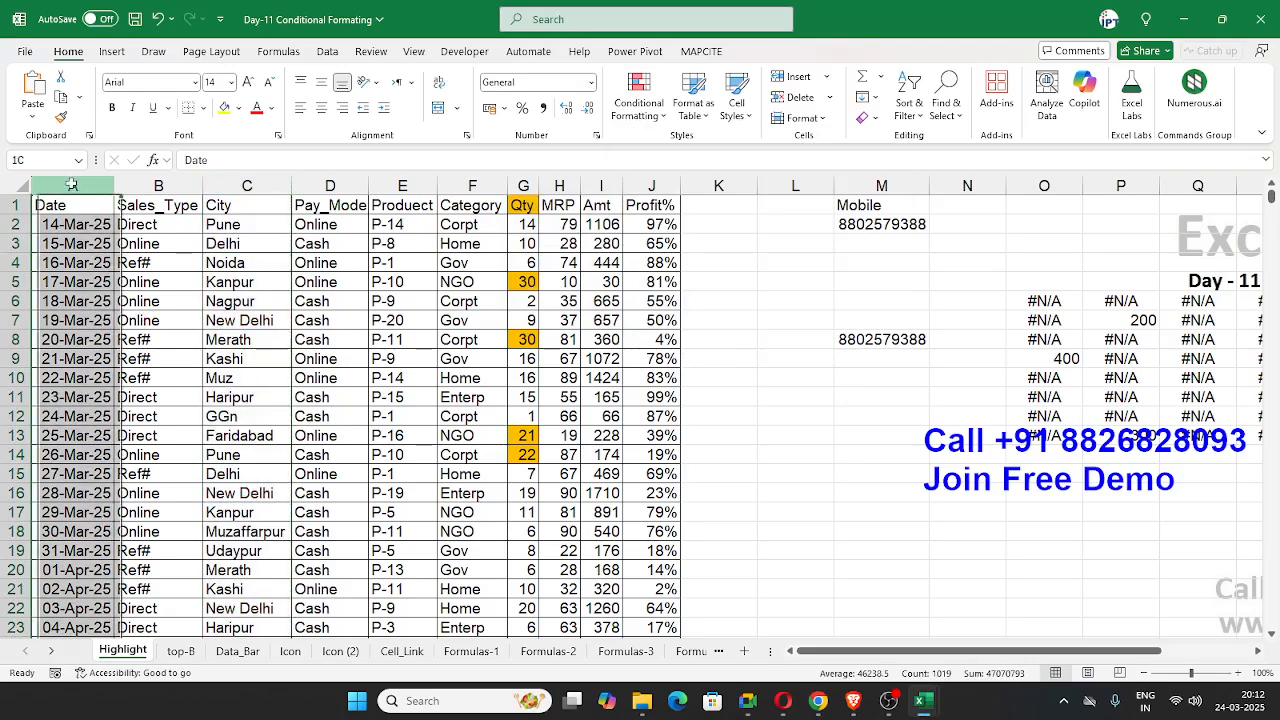
left_click(645, 116)
mouse_move(690, 147)
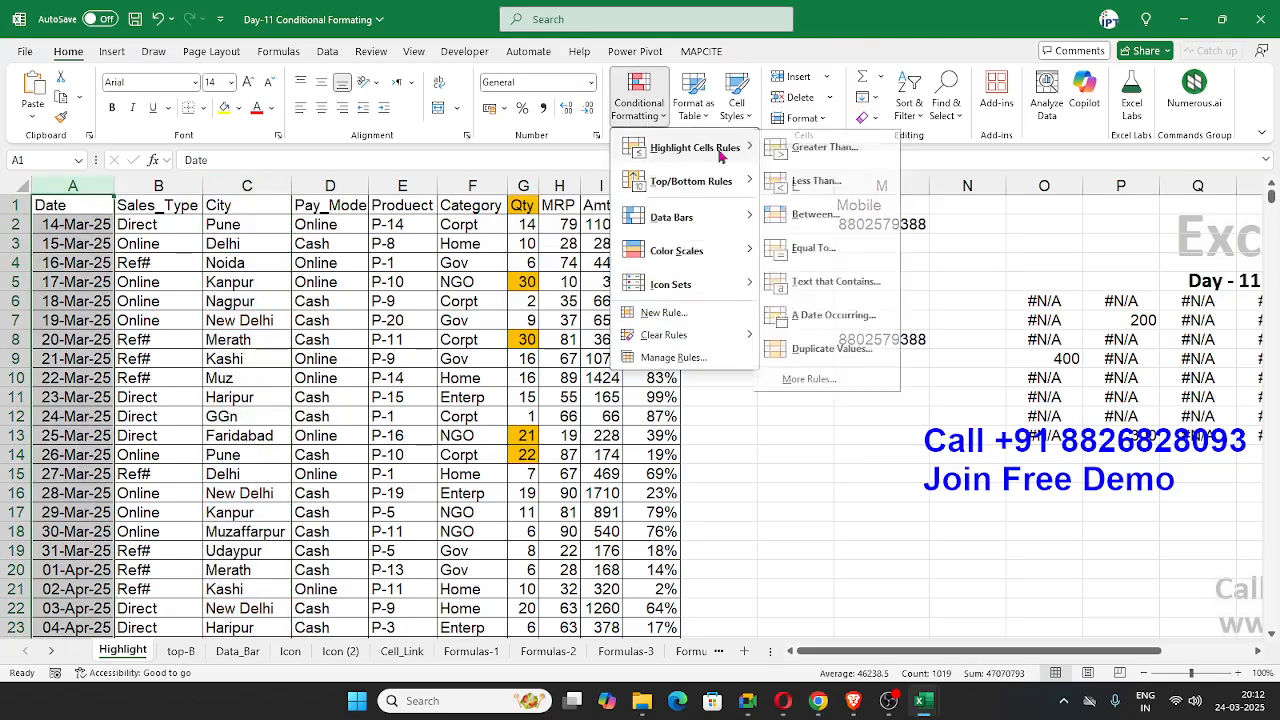
left_click(805, 245)
type("24-")
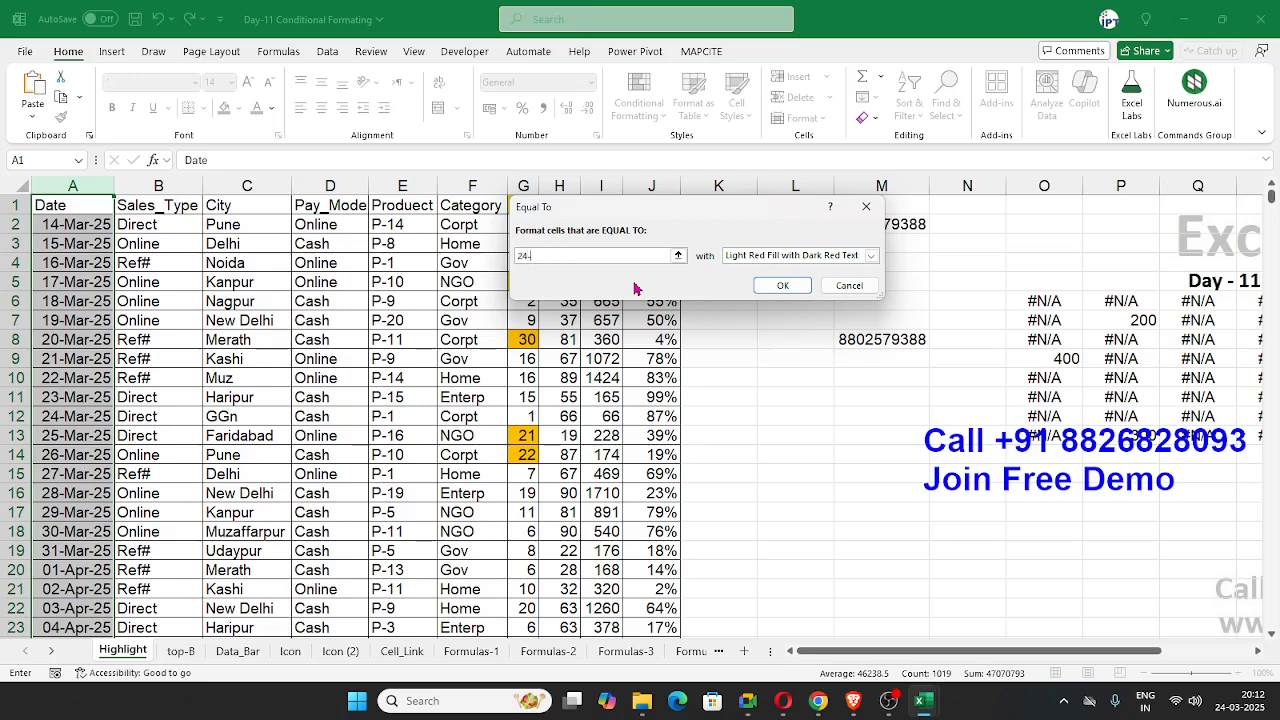
type("mar")
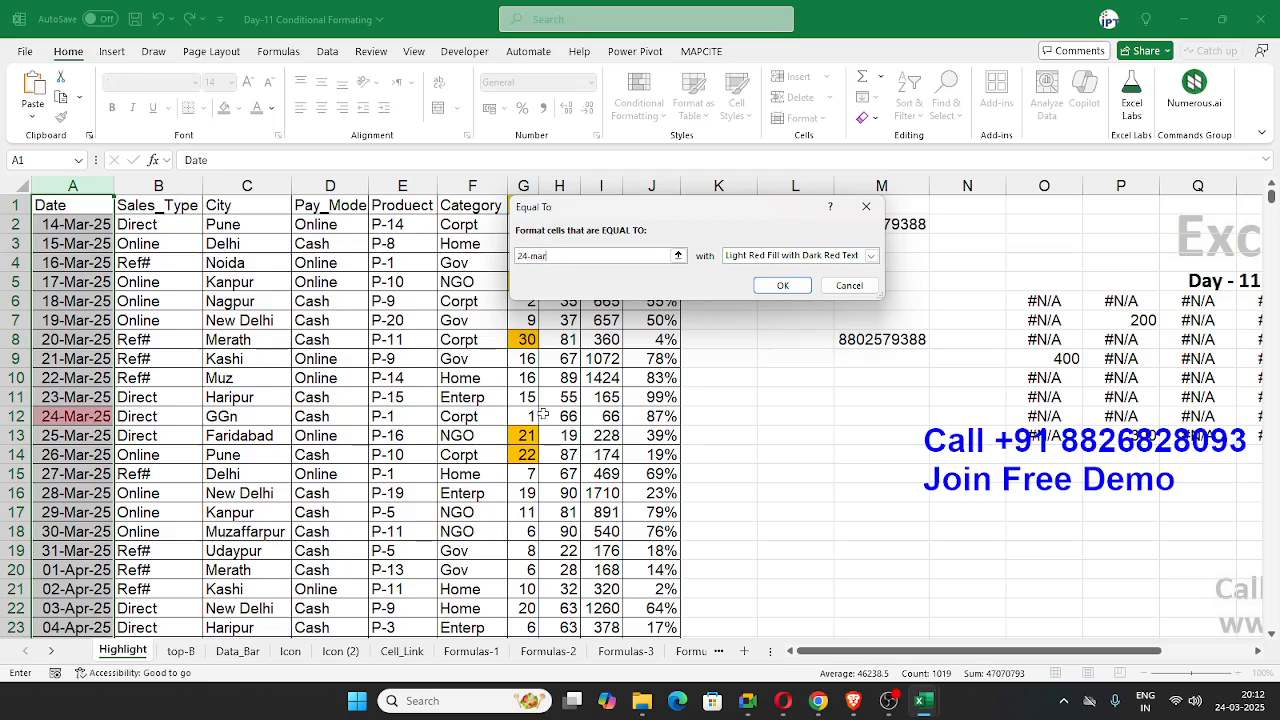
key("alt+Tab")
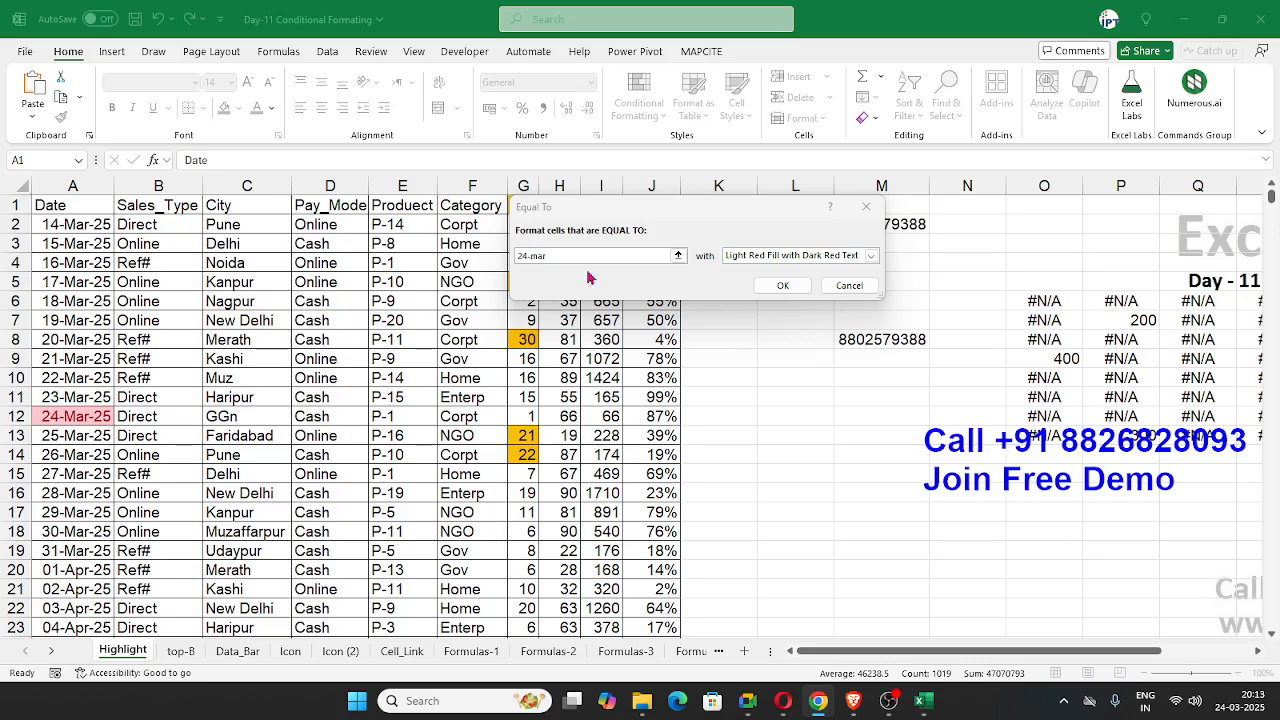
left_click(870, 287)
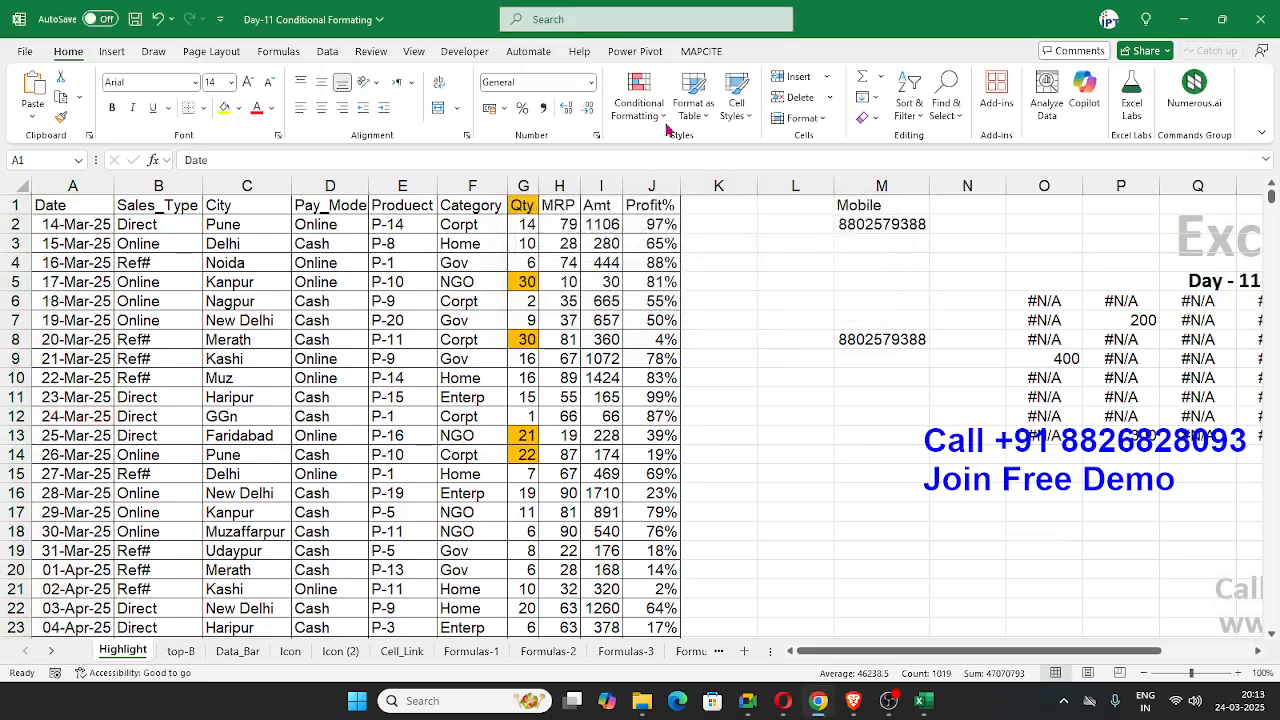
Step: Preview the A Date Occurring highlight rule on the Date column for the periods Today and Tomorrow
left_click(642, 104)
mouse_move(656, 152)
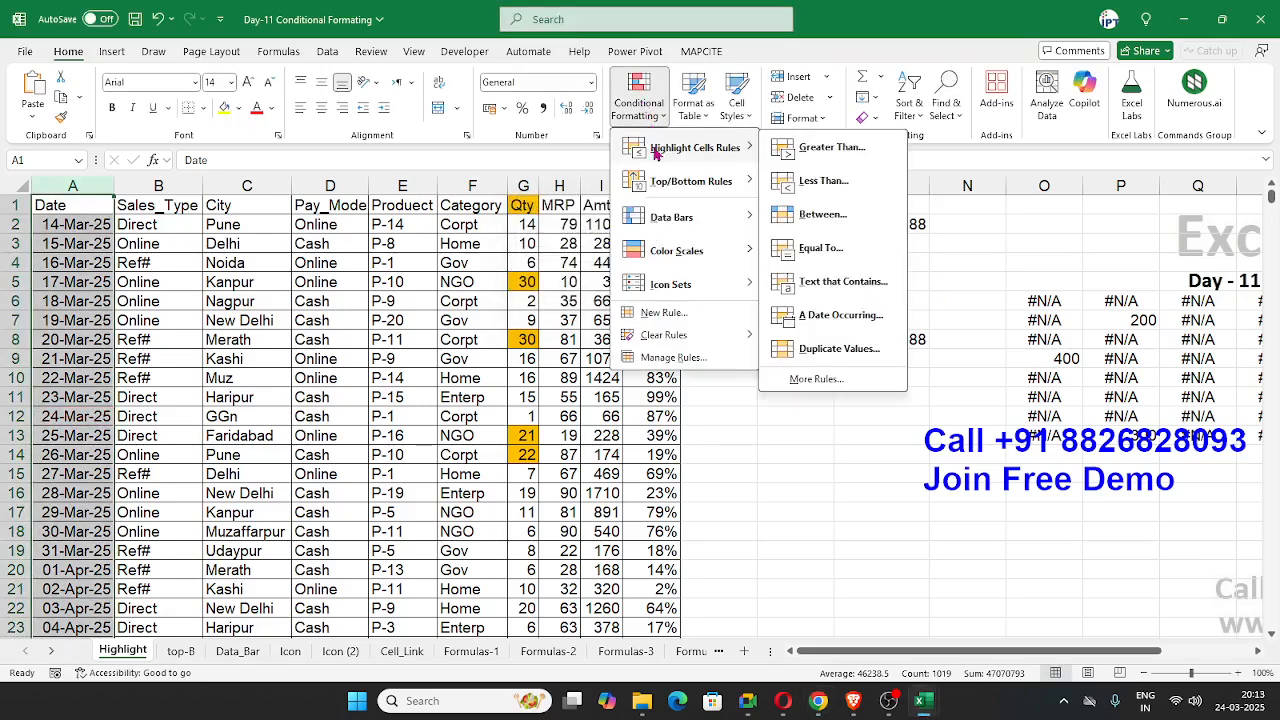
left_click(840, 316)
left_click(638, 237)
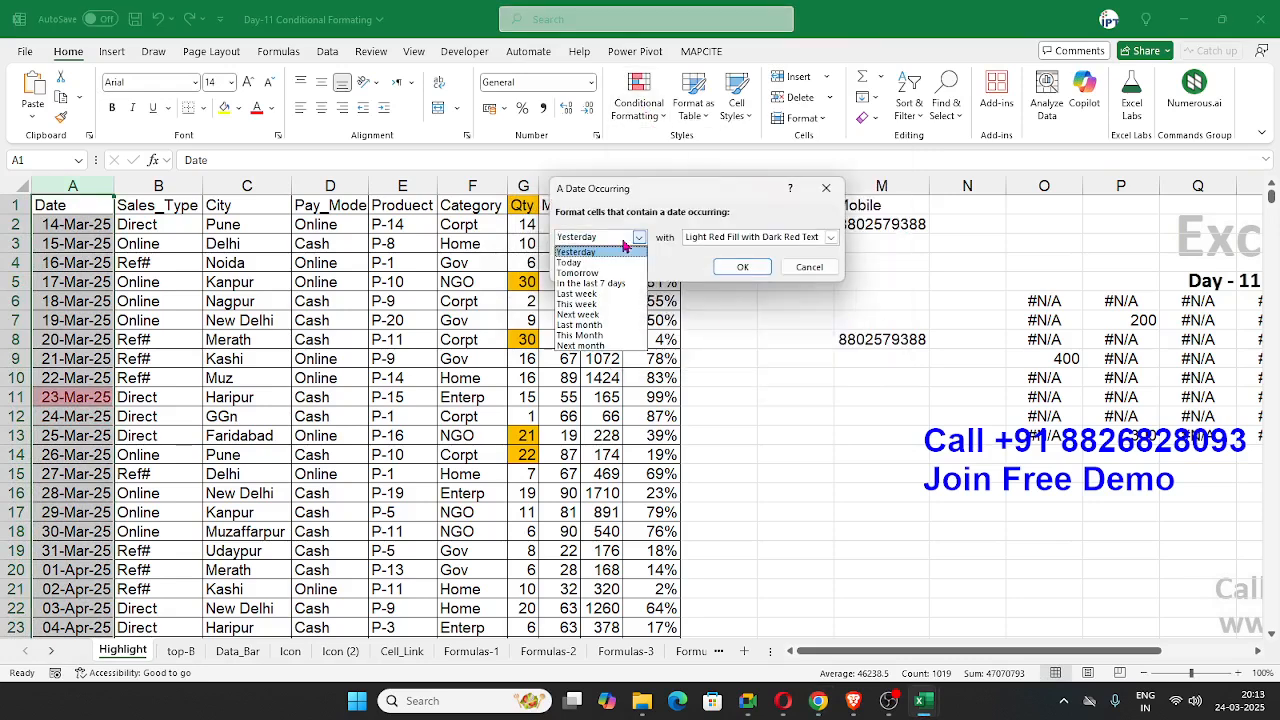
left_click(594, 263)
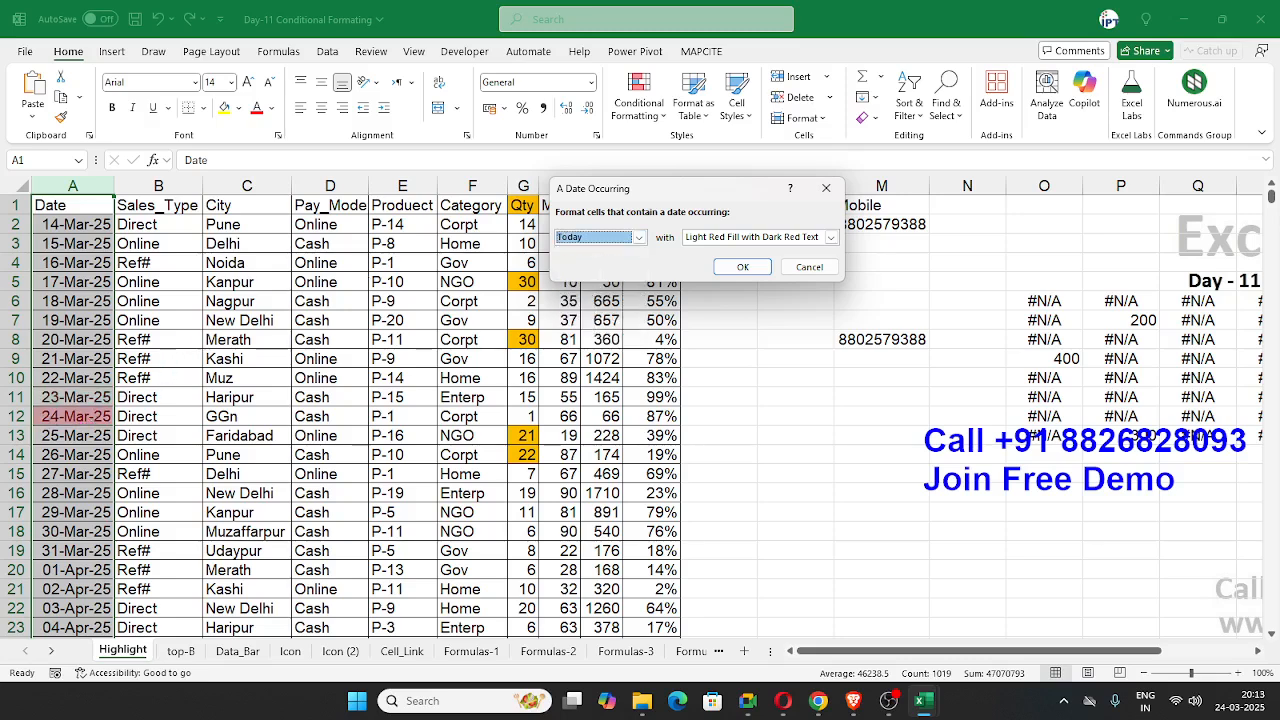
key("alt+Tab")
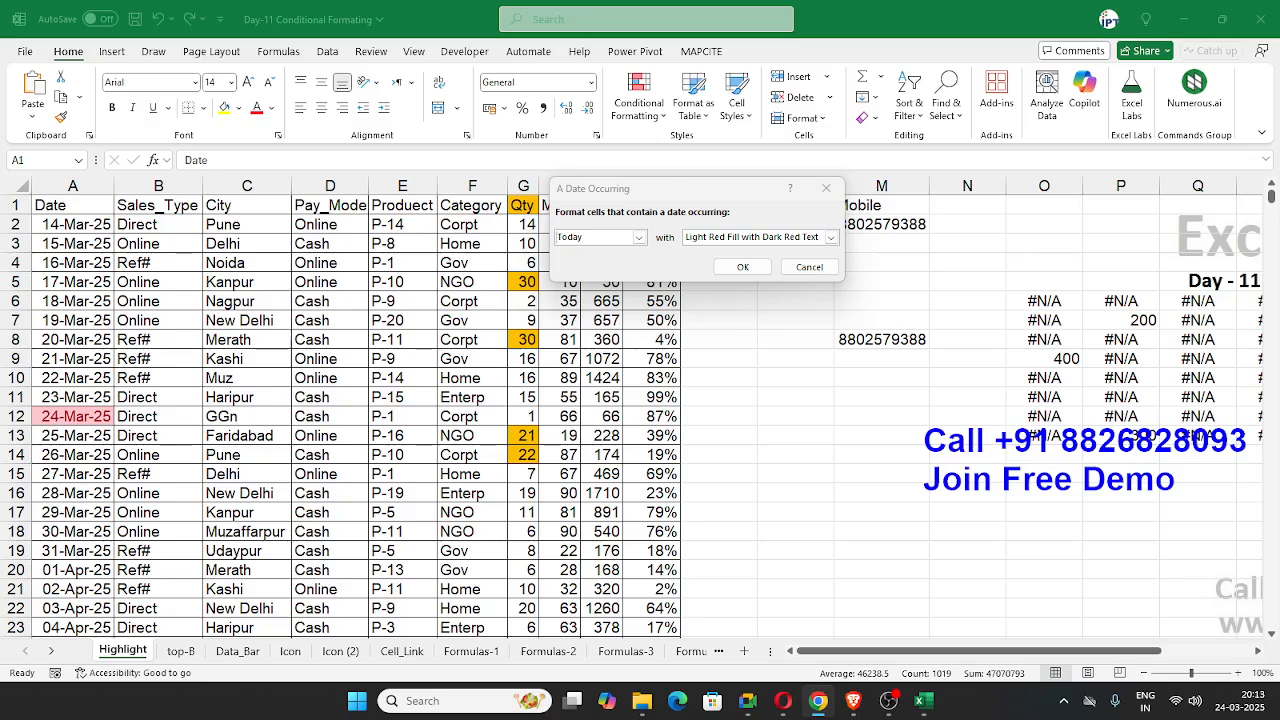
left_click(590, 252)
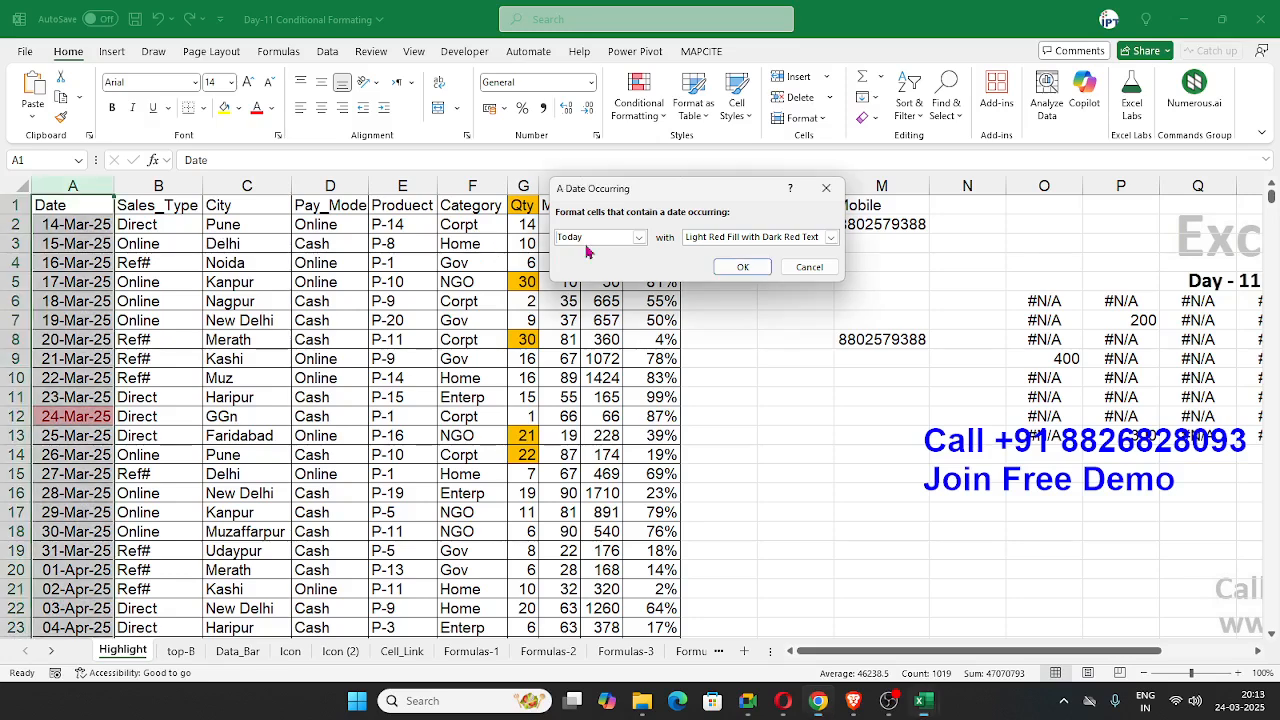
left_click(592, 241)
left_click(590, 273)
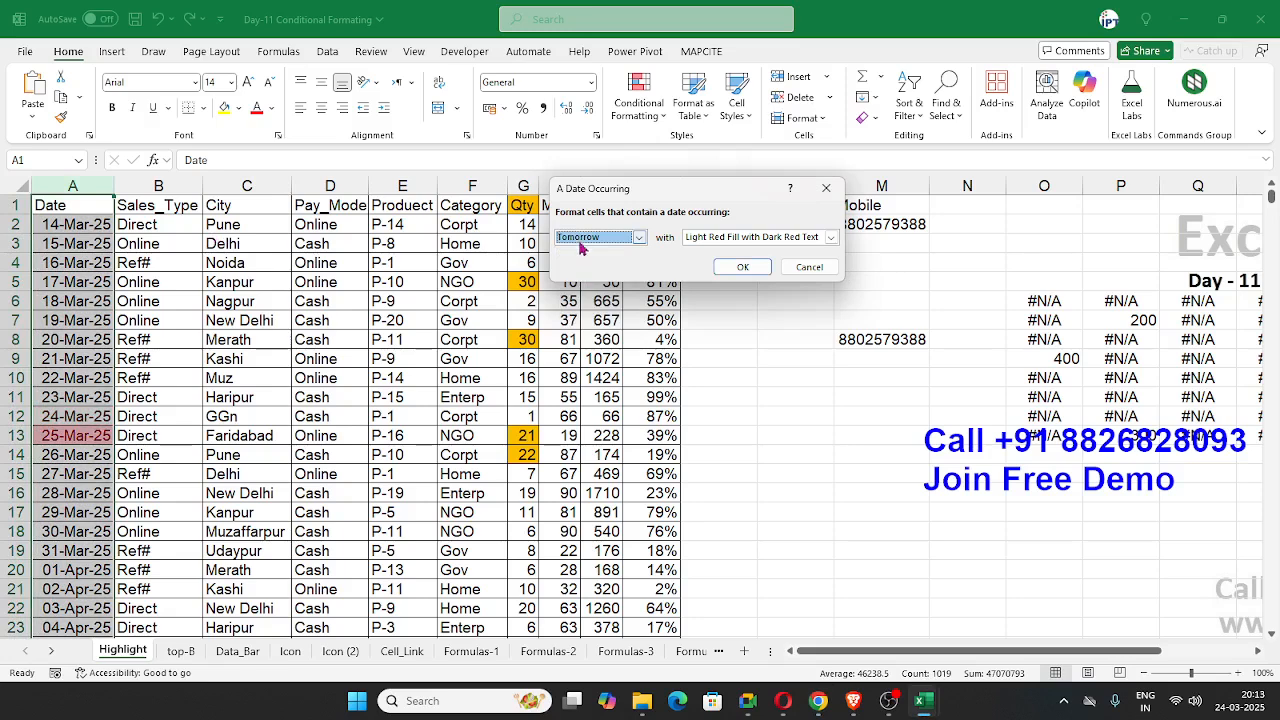
Step: Preview the date rule on the Date column for the periods In the last 7 days and Last week
left_click(584, 240)
left_click(590, 285)
left_click(584, 242)
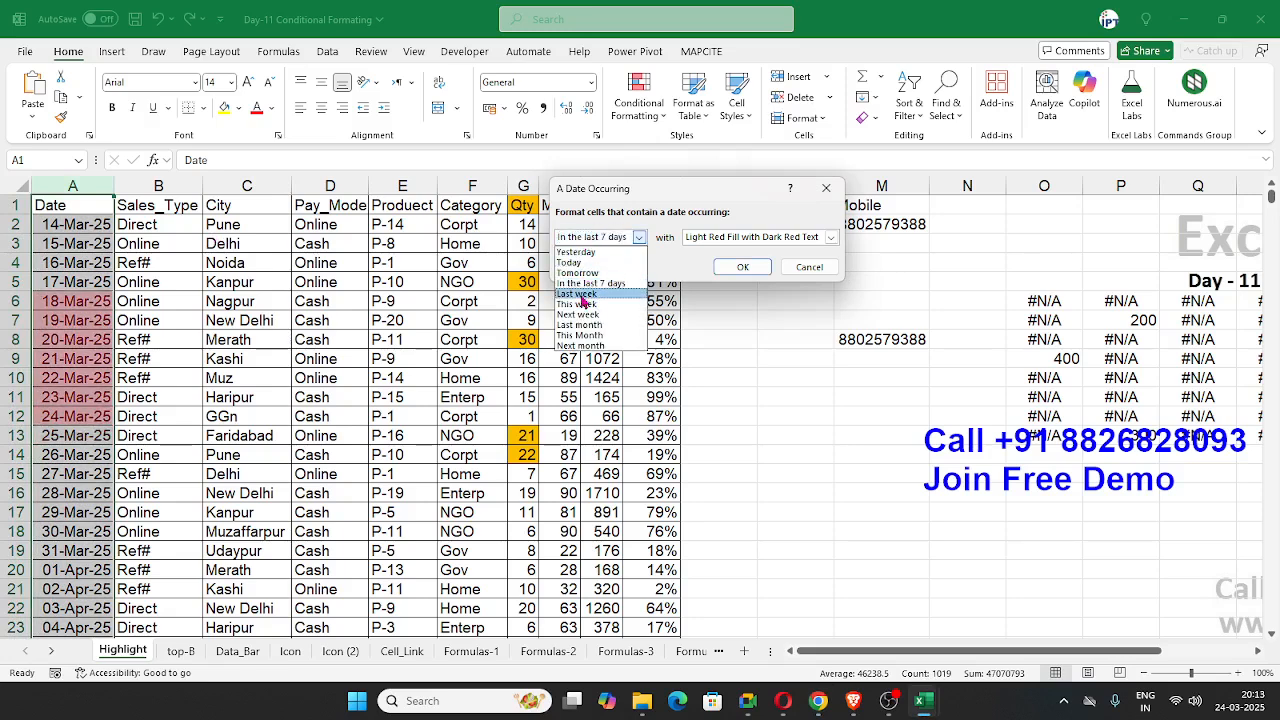
left_click(585, 294)
left_click(575, 242)
left_click(580, 294)
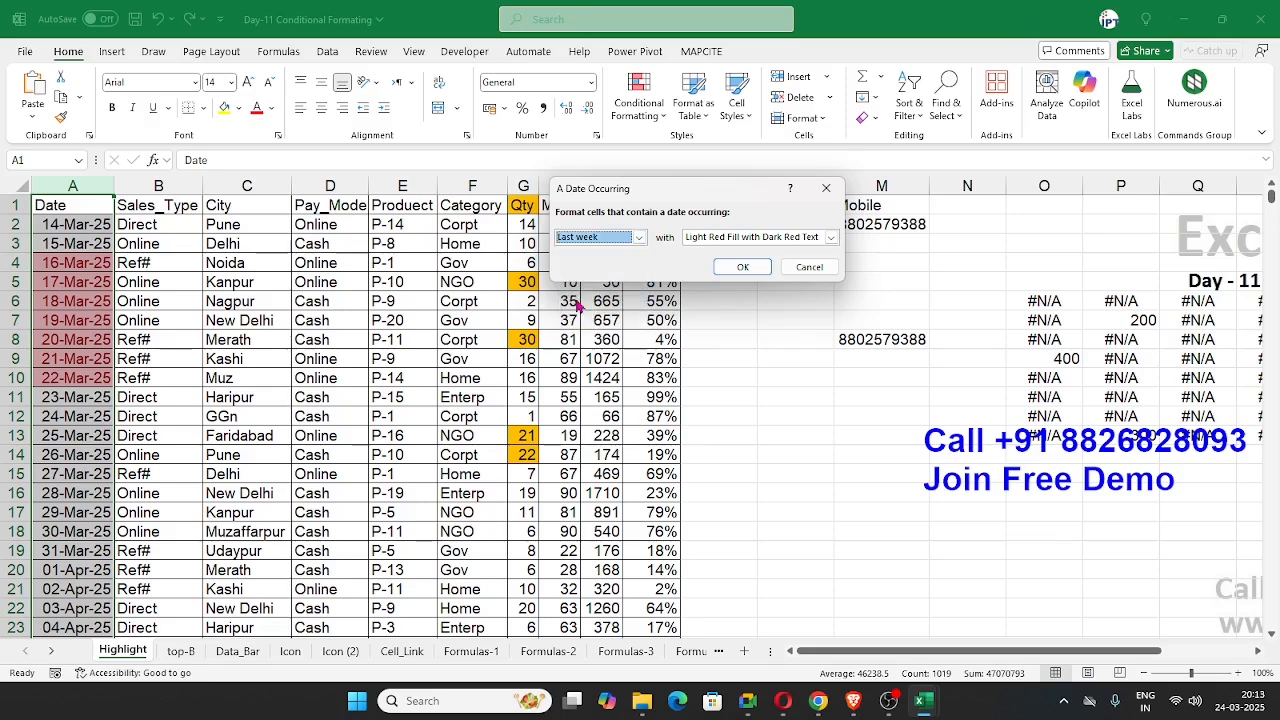
Step: Preview the date rule on the Date column for the periods This week and Last month
left_click(573, 238)
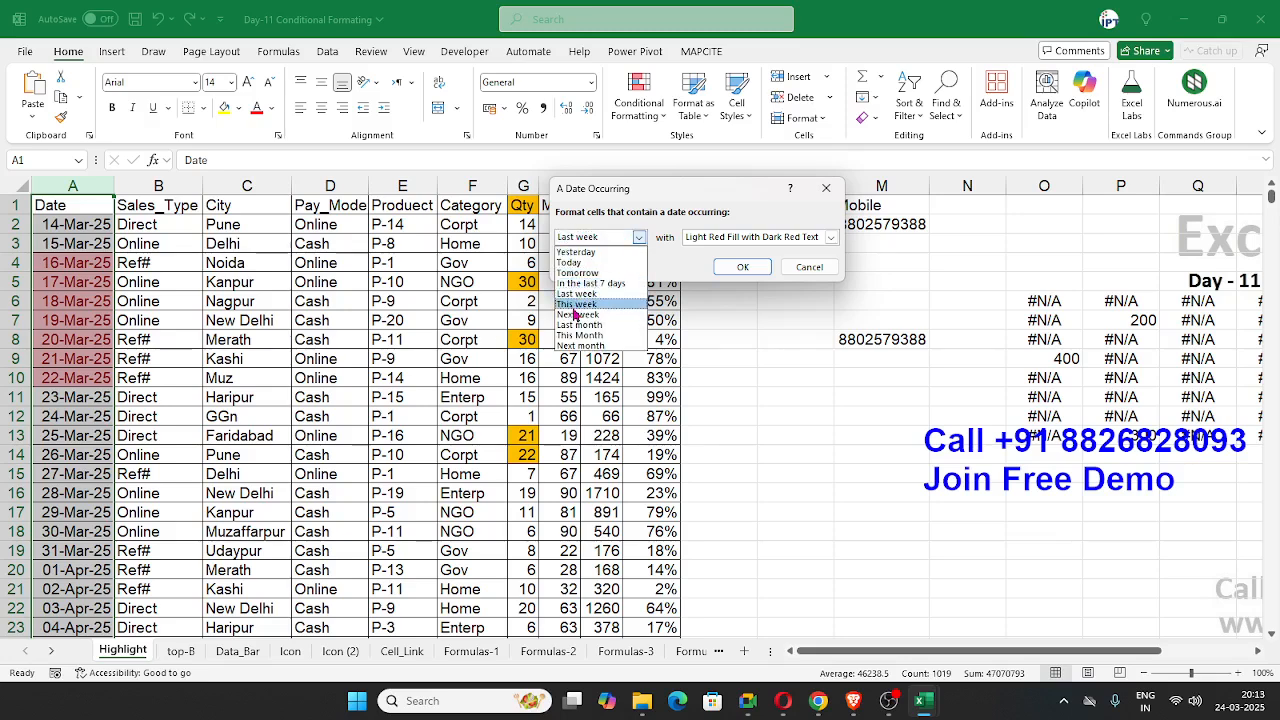
left_click(580, 304)
left_click(585, 240)
left_click(579, 325)
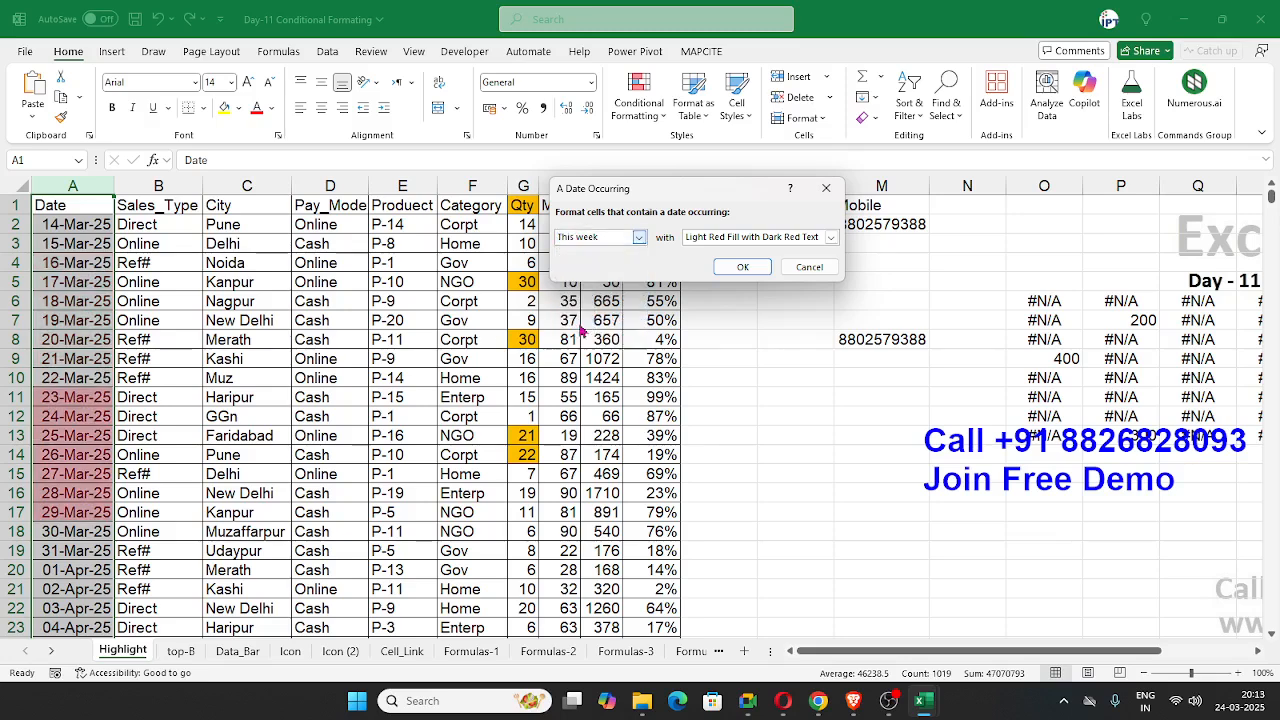
Step: Preview the date rule on the Date column for the periods This Month and Next month
left_click(585, 238)
left_click(578, 335)
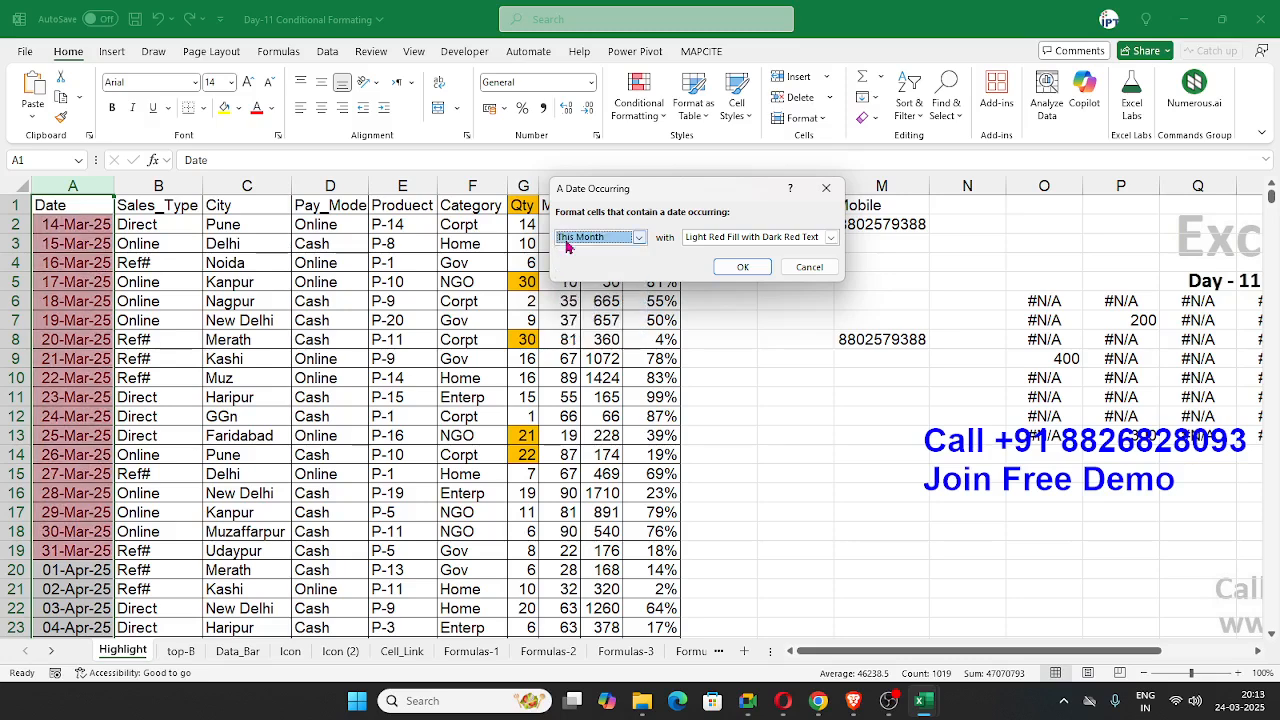
left_click(572, 238)
left_click(580, 345)
Step: Preview the date rule for the period In the last 7 days once more and close it without applying
left_click(590, 238)
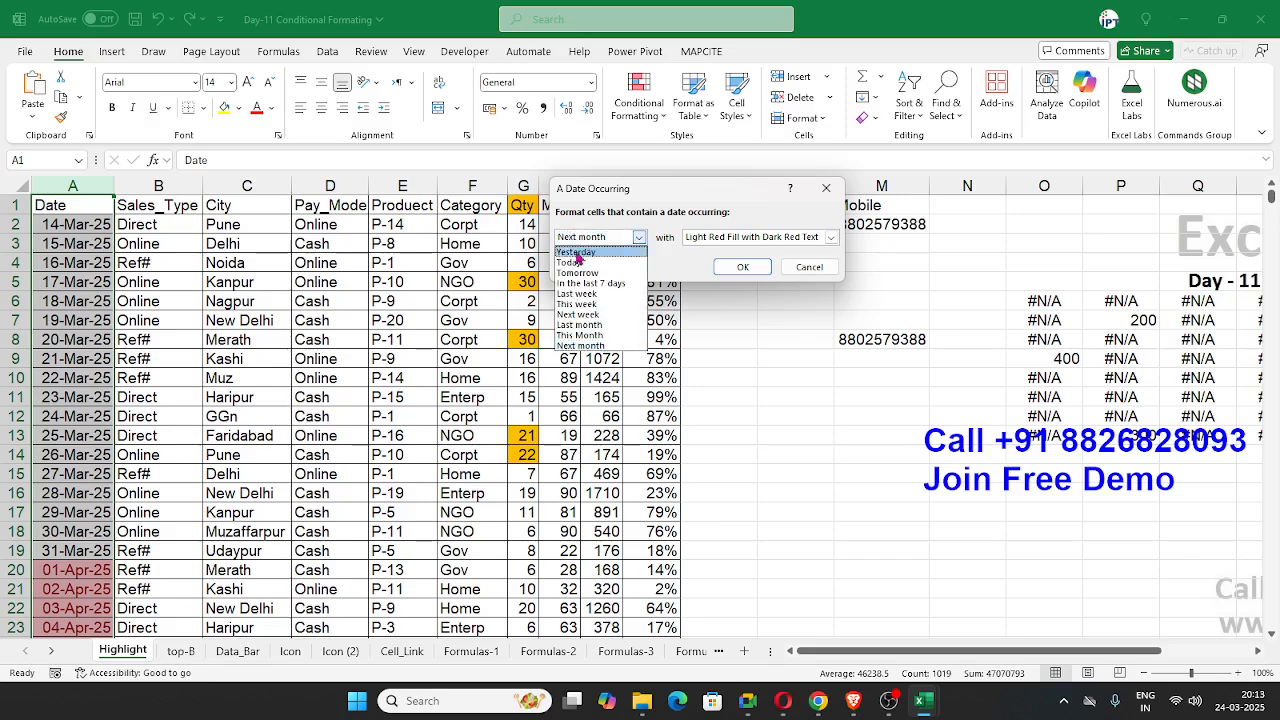
left_click(576, 284)
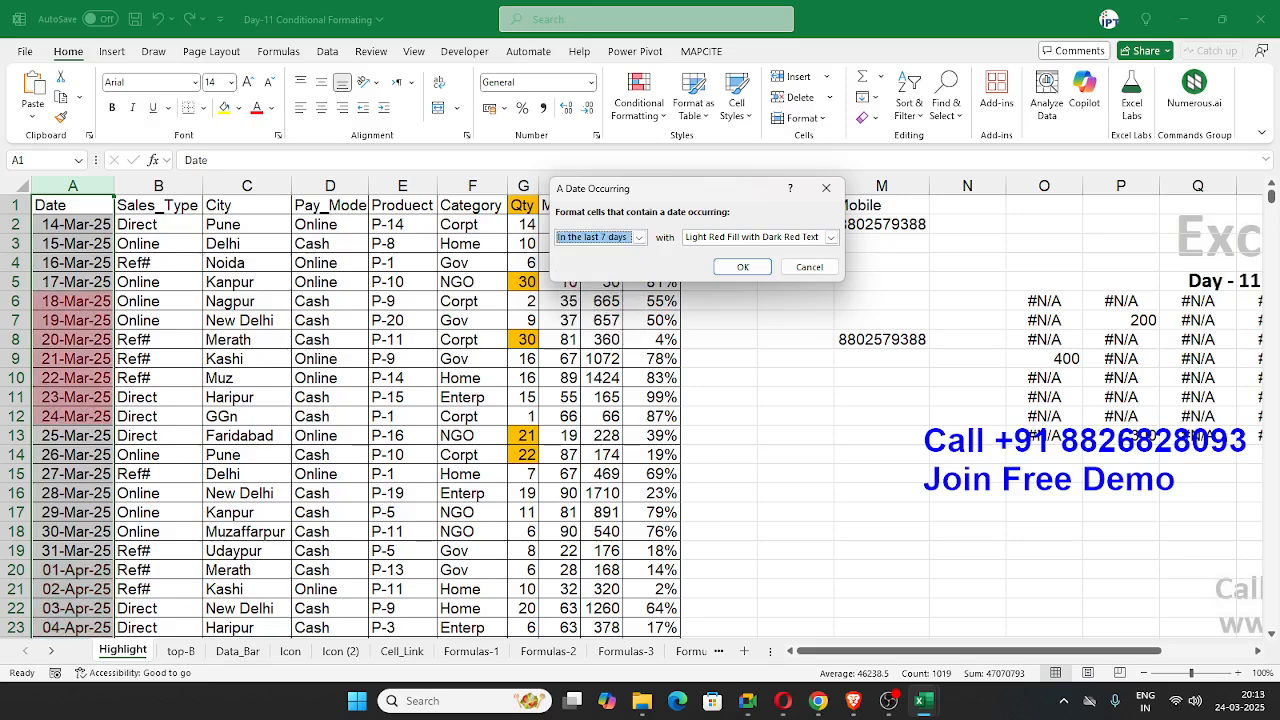
key("alt+Tab")
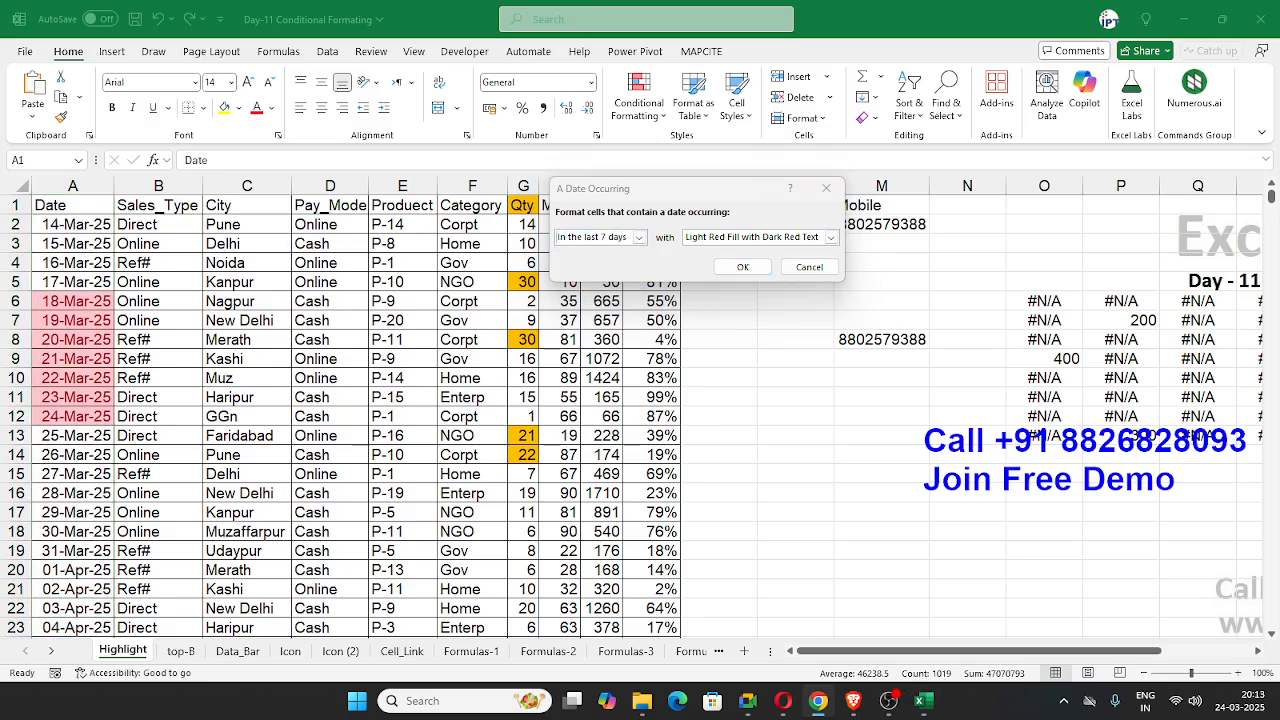
left_click(809, 267)
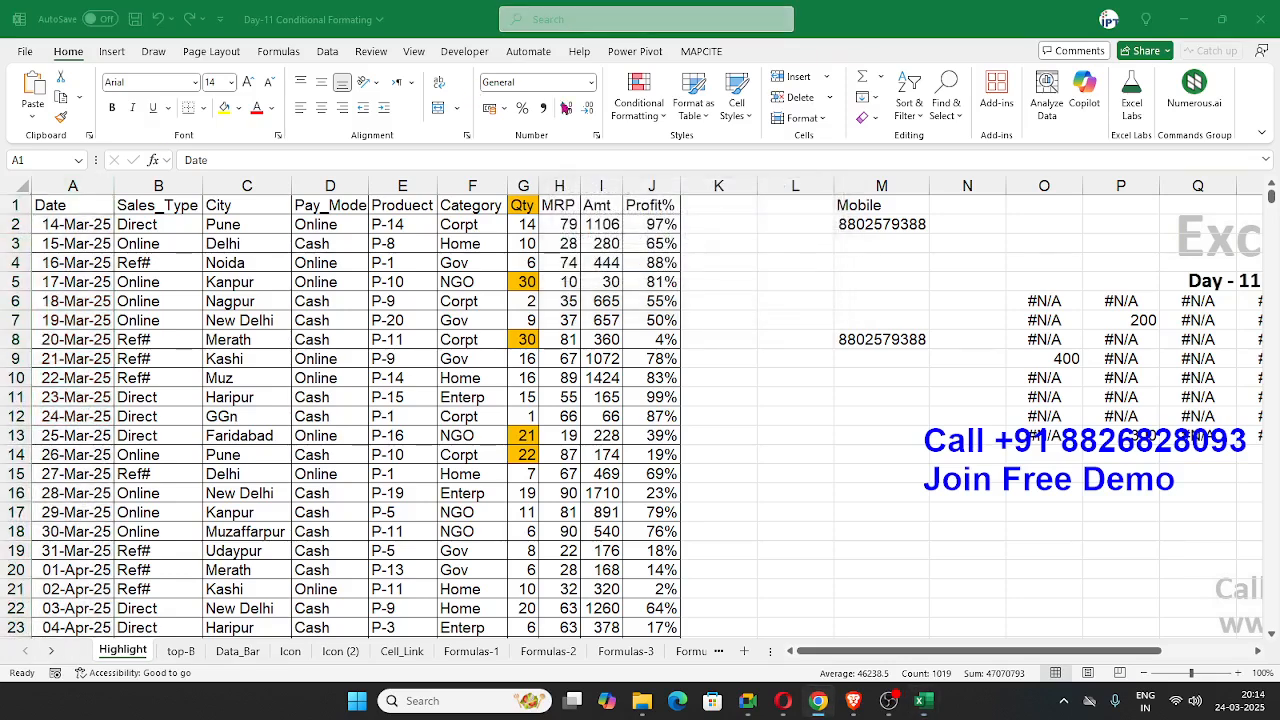
left_click(658, 118)
mouse_move(695, 148)
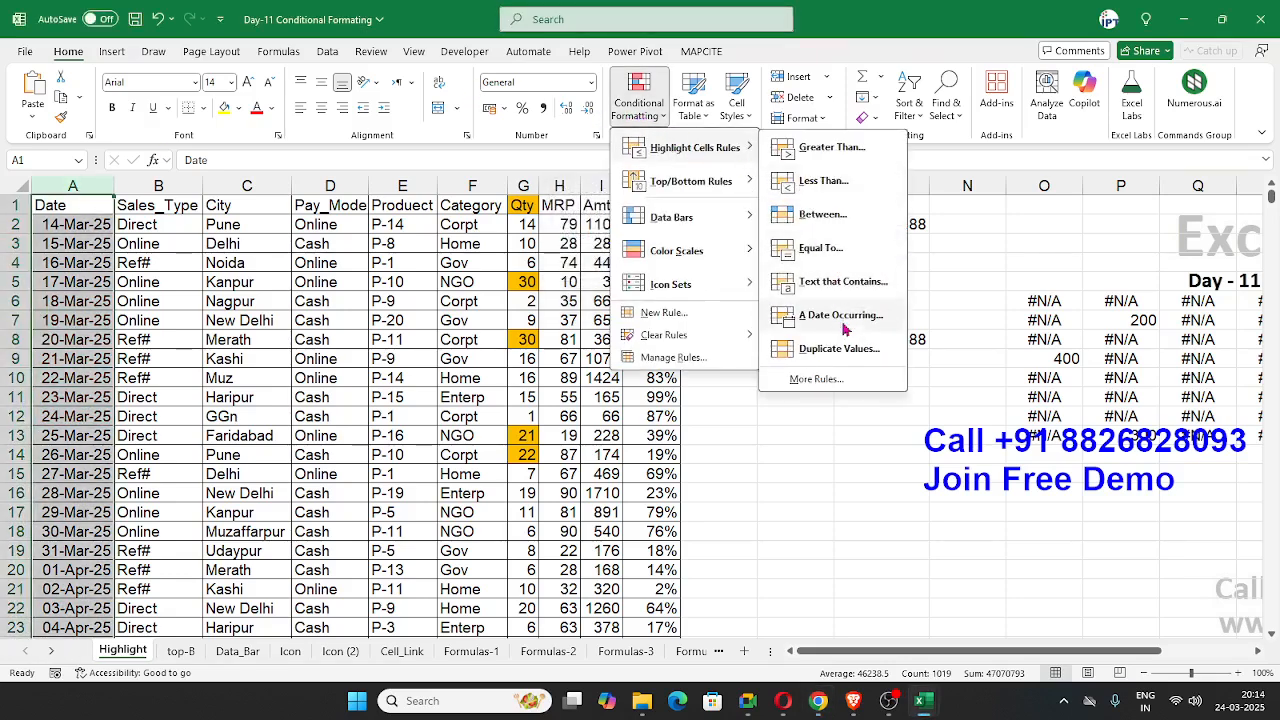
left_click(525, 288)
left_click(505, 262)
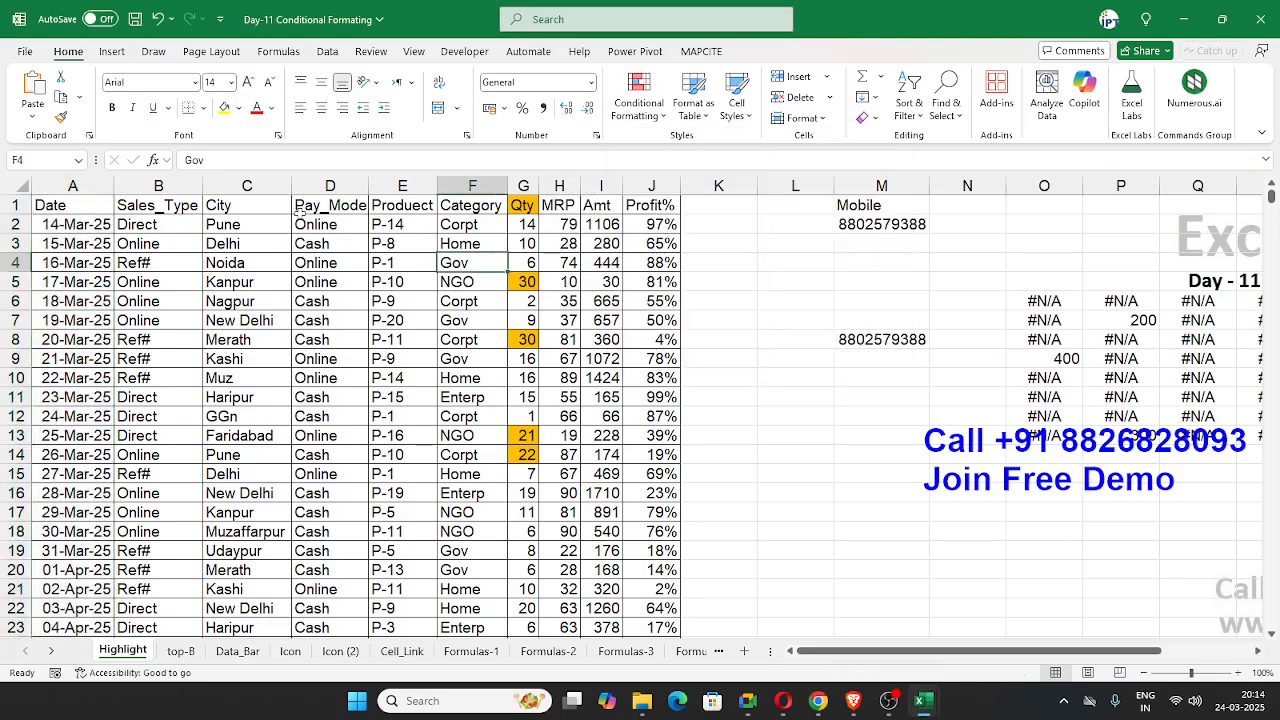
Step: Preview the Duplicate Values highlight rule on the whole Amt column, without applying it
left_click(600, 186)
left_click(652, 118)
mouse_move(695, 148)
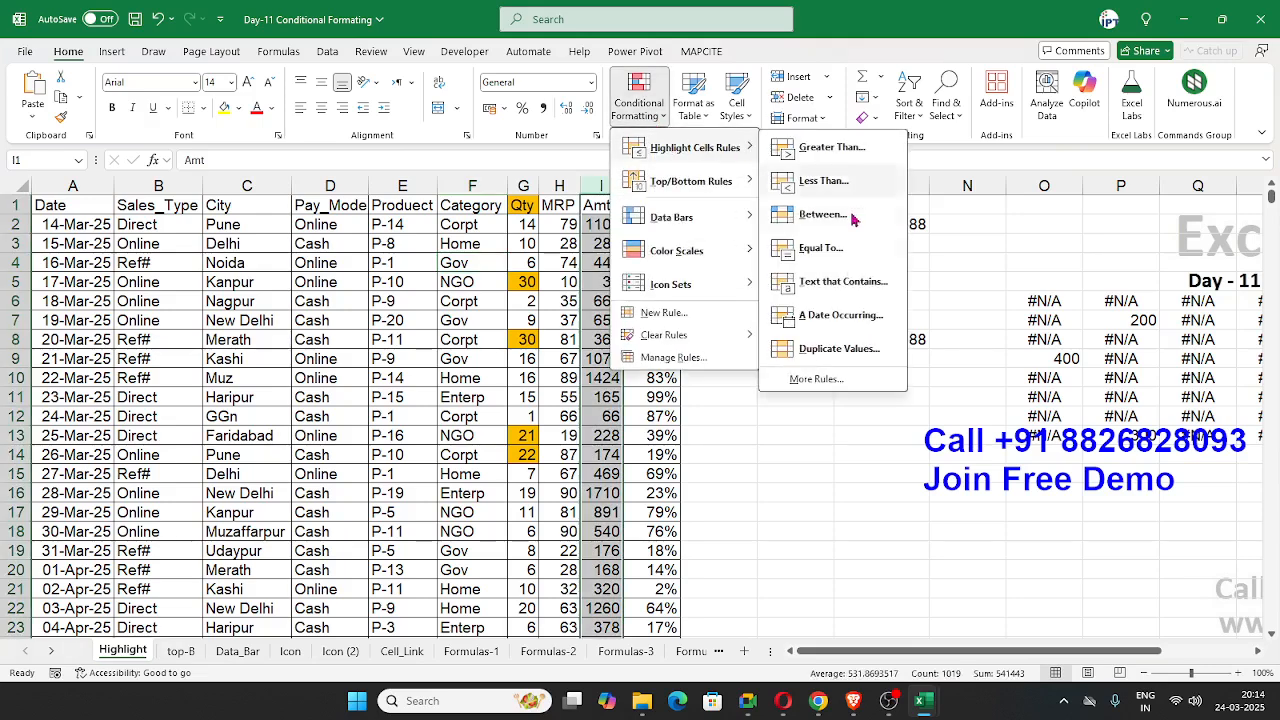
left_click(853, 350)
left_click_drag(659, 189, 884, 183)
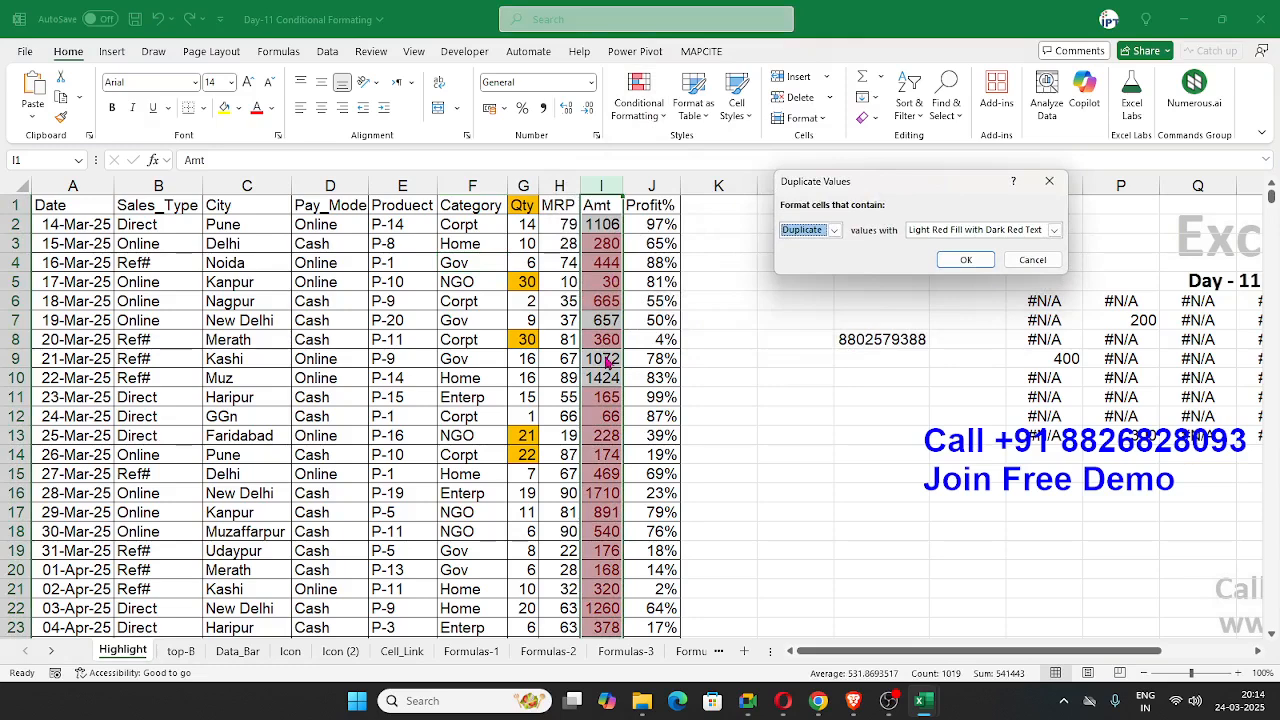
key("Escape")
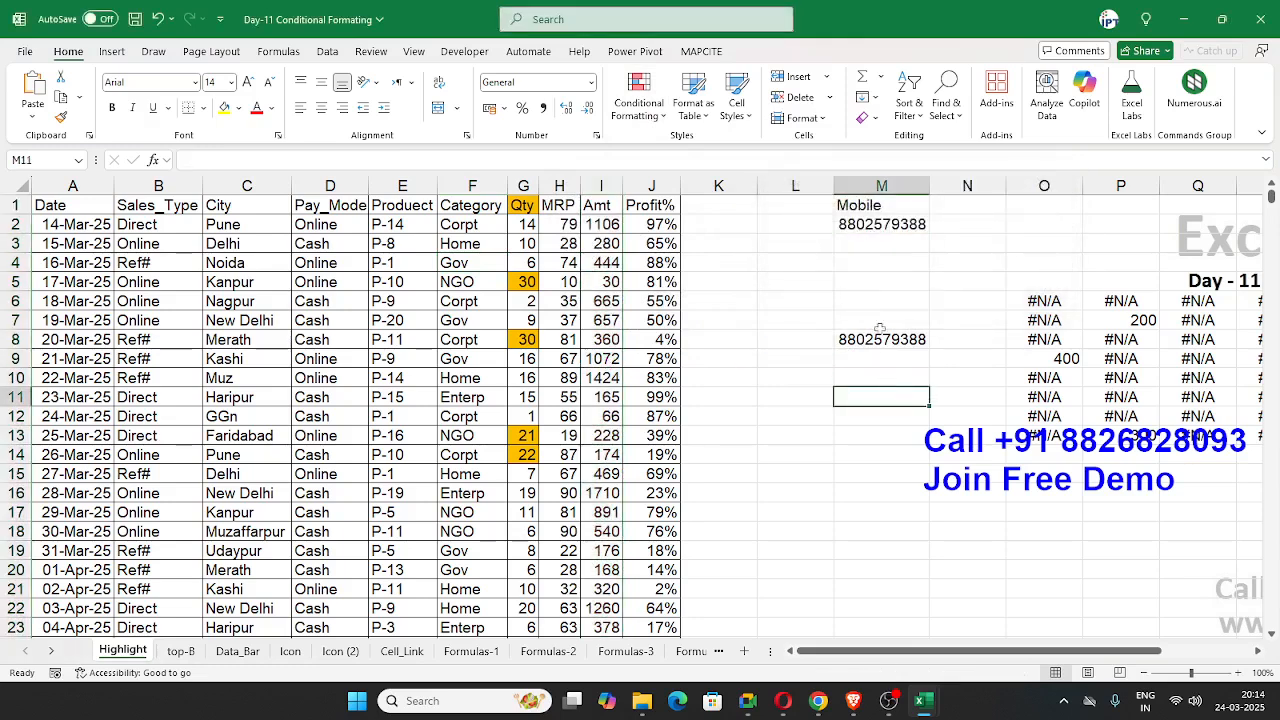
Step: Highlight duplicate values in the whole Mobile column with Light Red Fill with Dark Red Text, and select cells M2 to M8
left_click(862, 188)
left_click(638, 97)
mouse_move(695, 147)
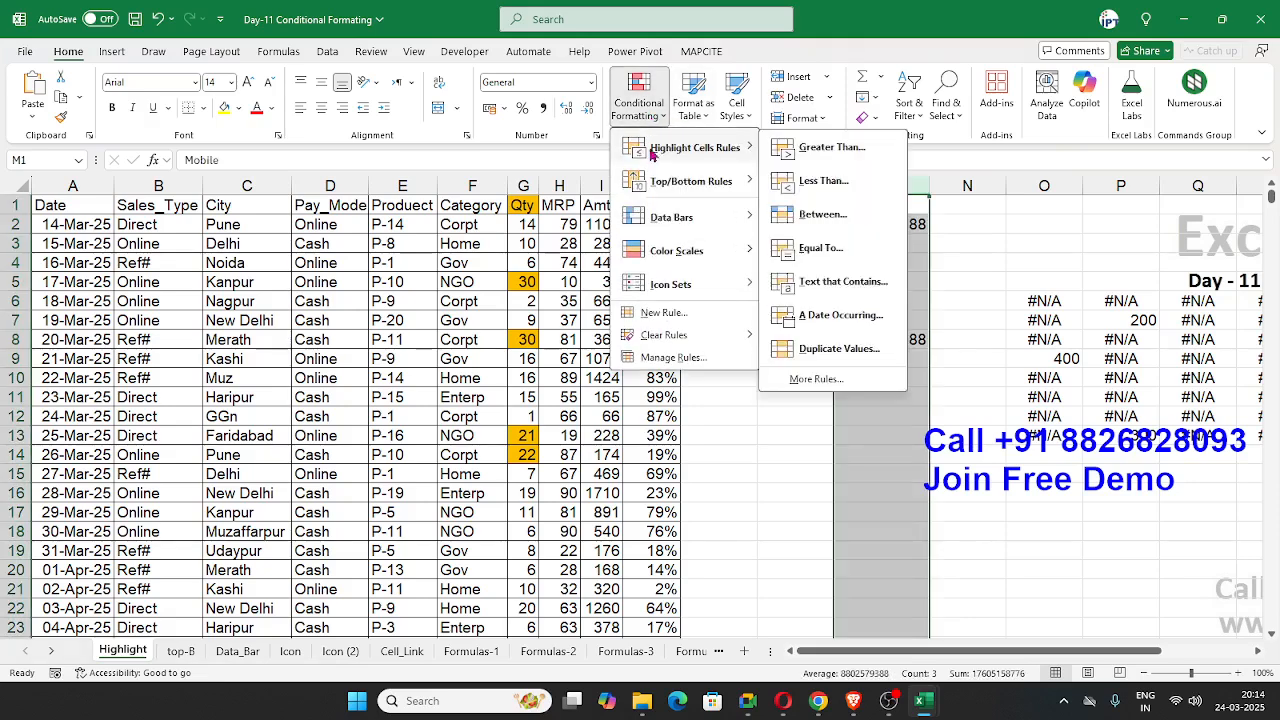
left_click(830, 349)
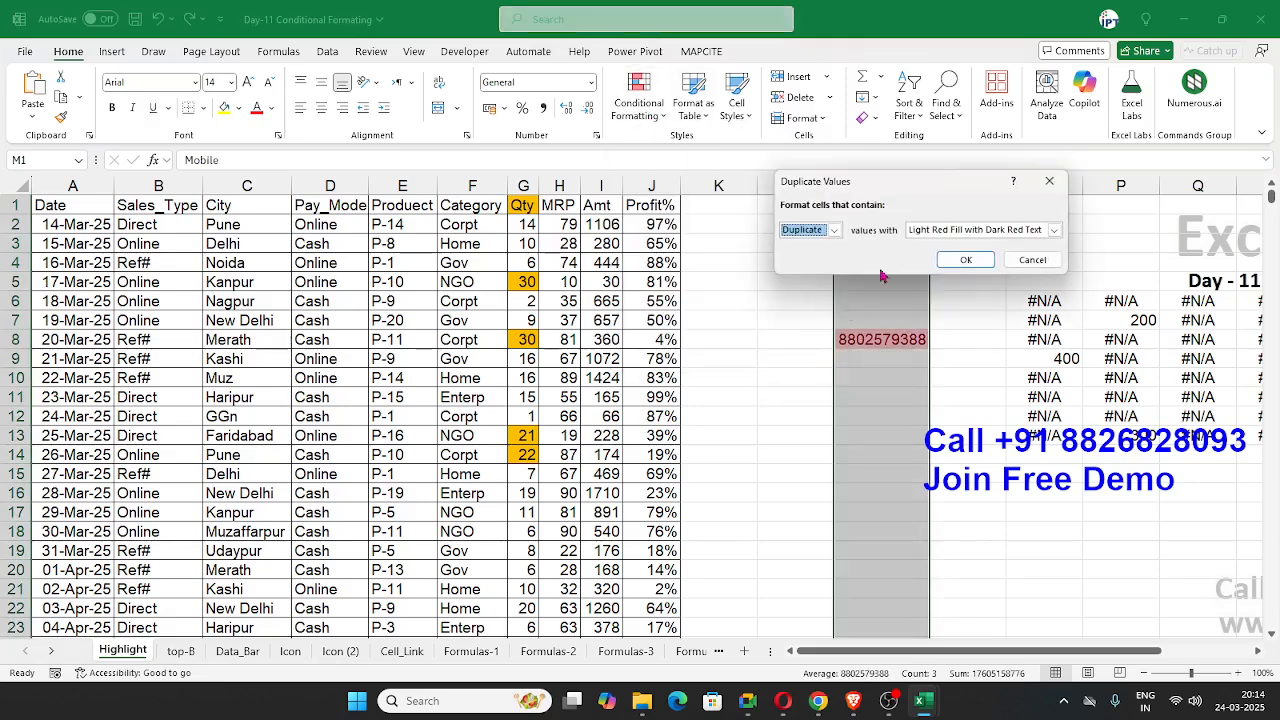
left_click(976, 263)
left_click_drag(880, 339, 880, 226)
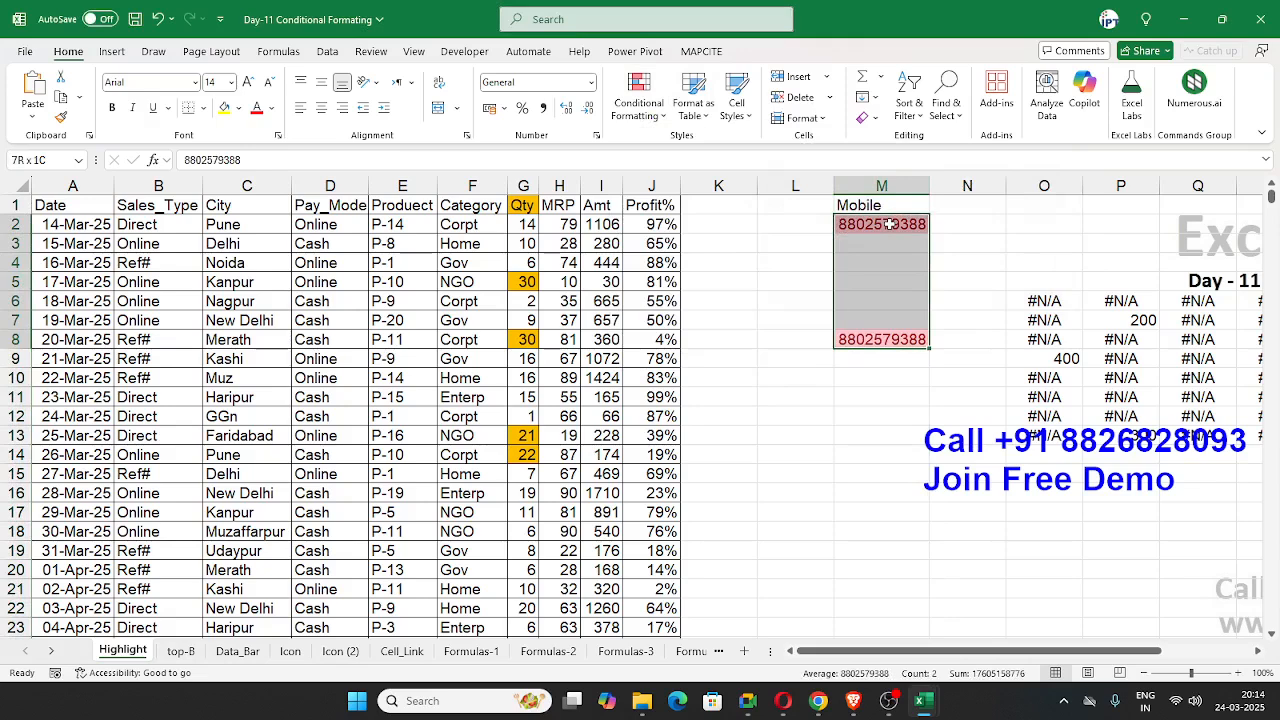
left_click(586, 277)
left_click(638, 97)
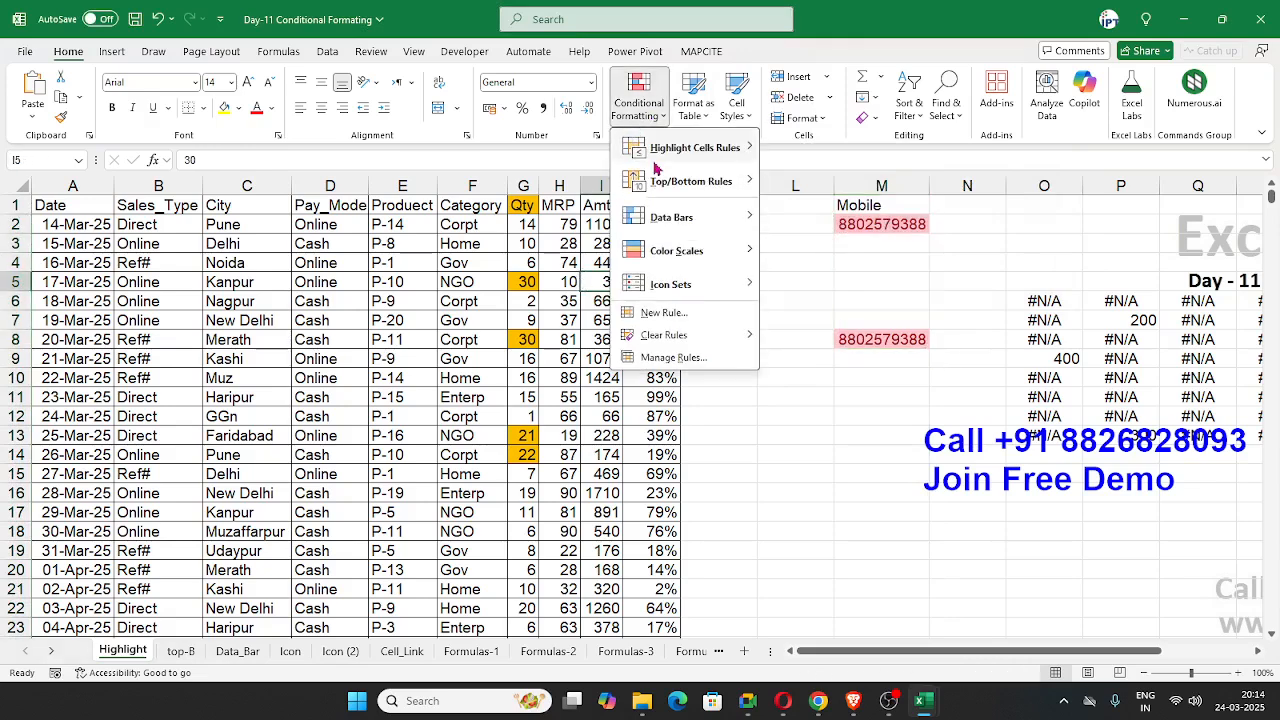
mouse_move(655, 160)
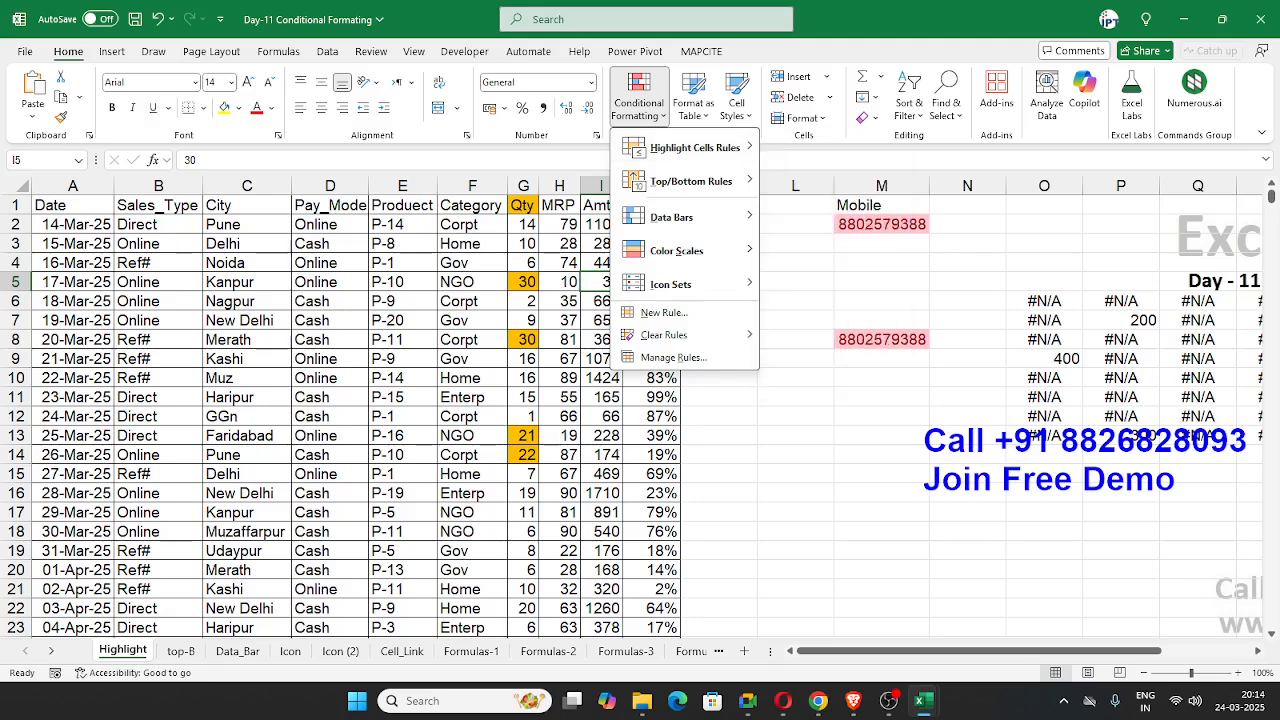
left_click(818, 700)
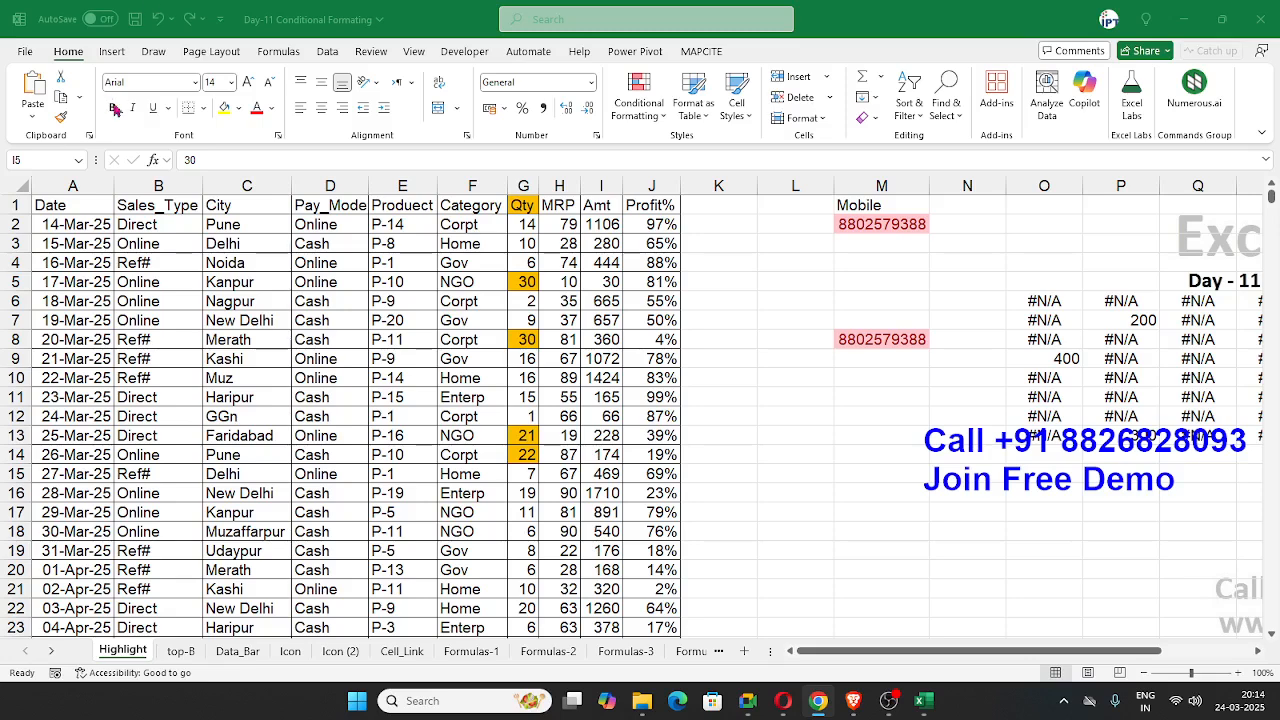
Step: Preview the Text That Contains highlight rule on the whole City column for the text "delhi", without applying it
left_click(246, 186)
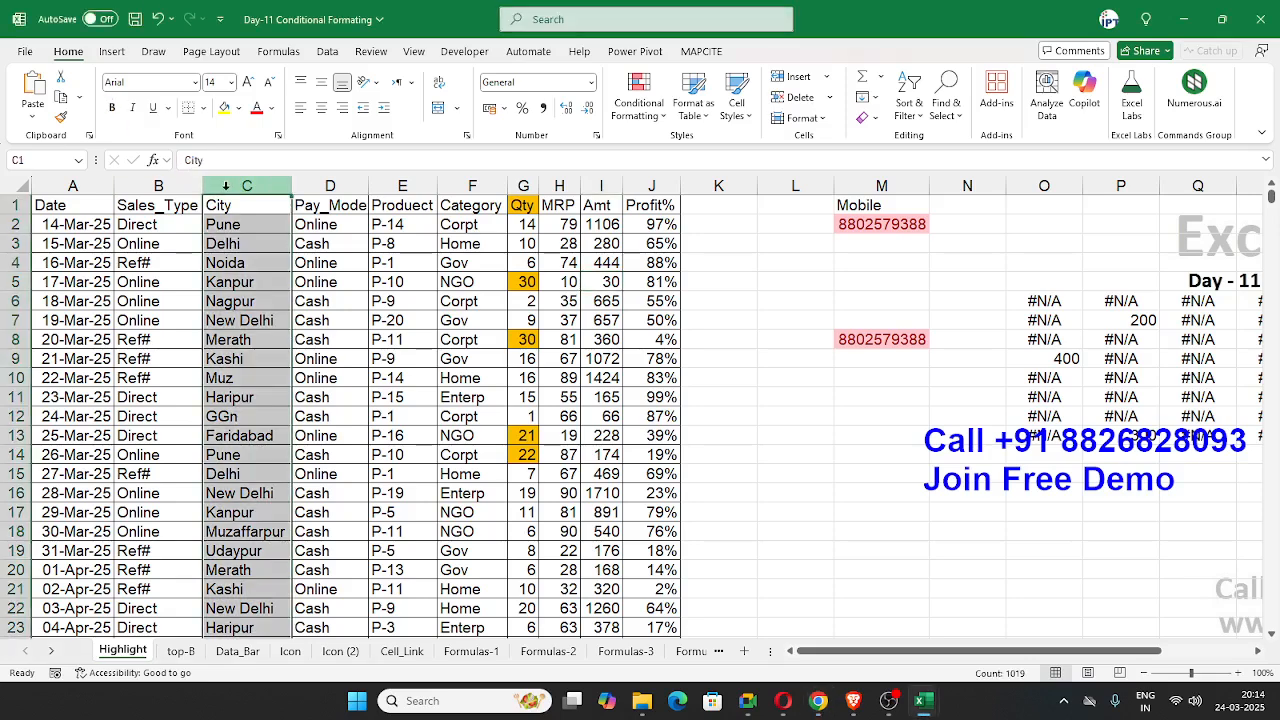
left_click(638, 103)
mouse_move(695, 147)
left_click(835, 283)
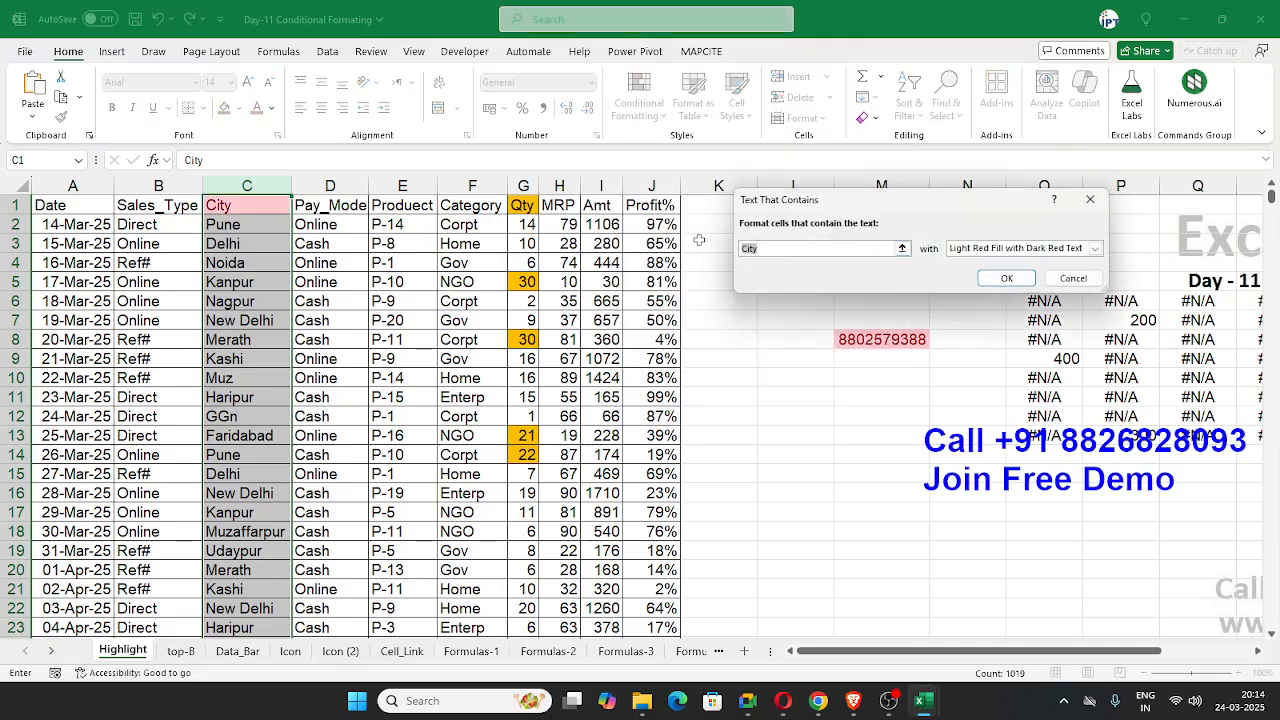
type("de")
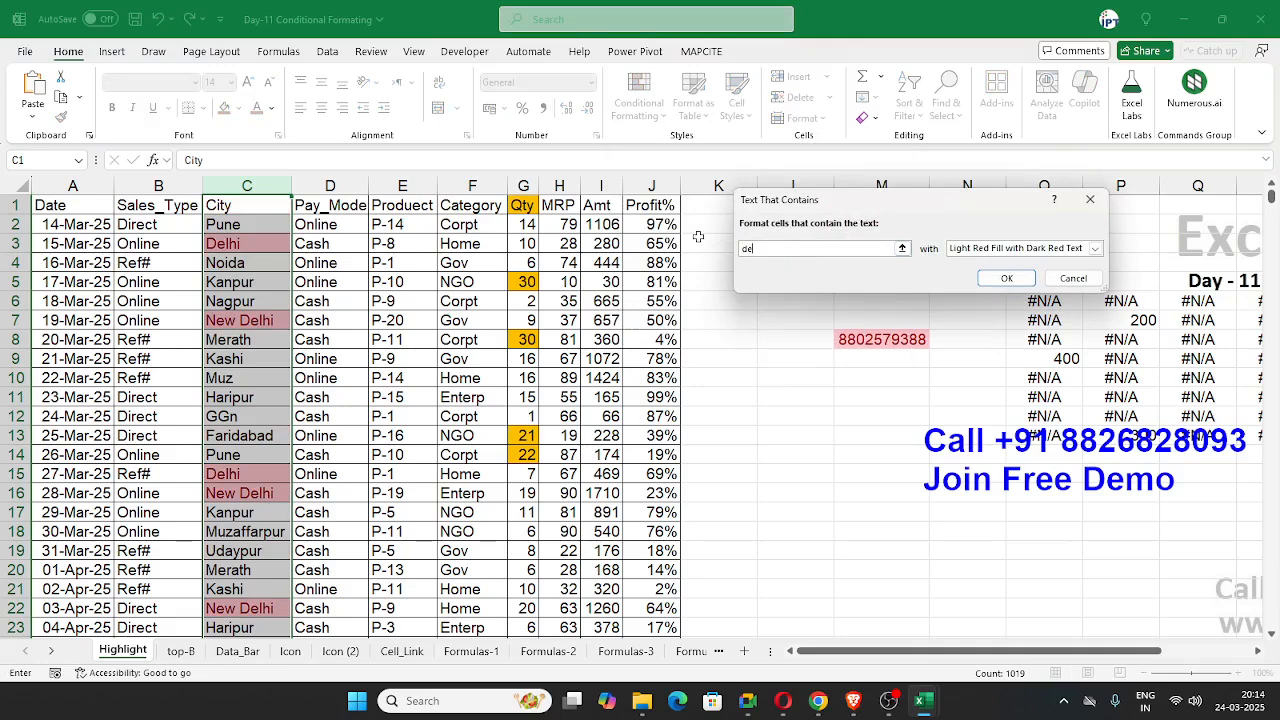
type("lhi")
key("alt+Tab")
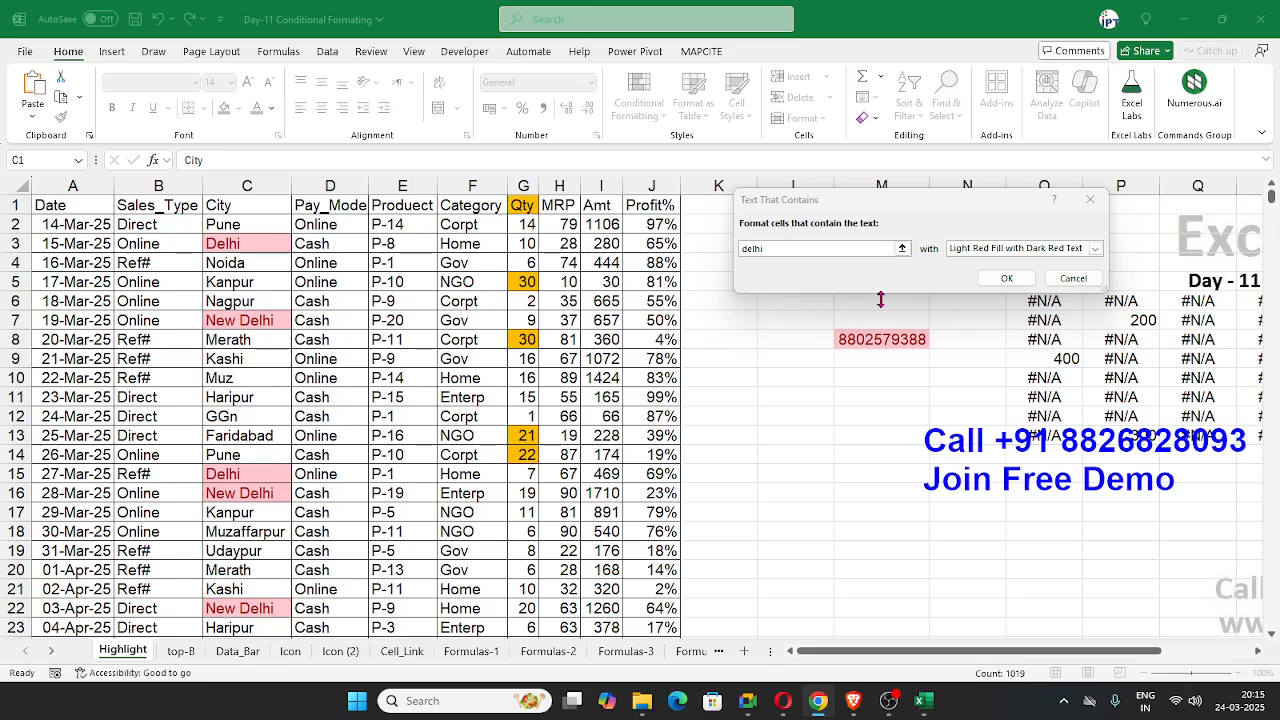
left_click(1097, 289)
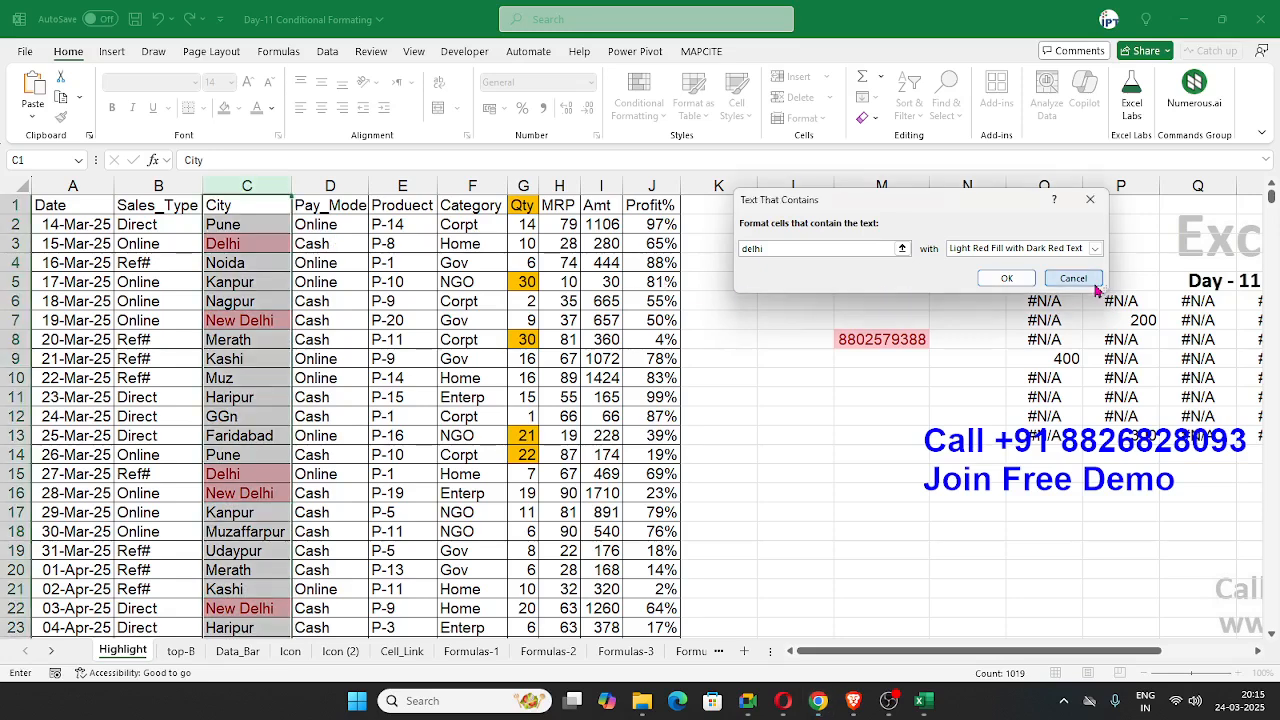
left_click(1073, 279)
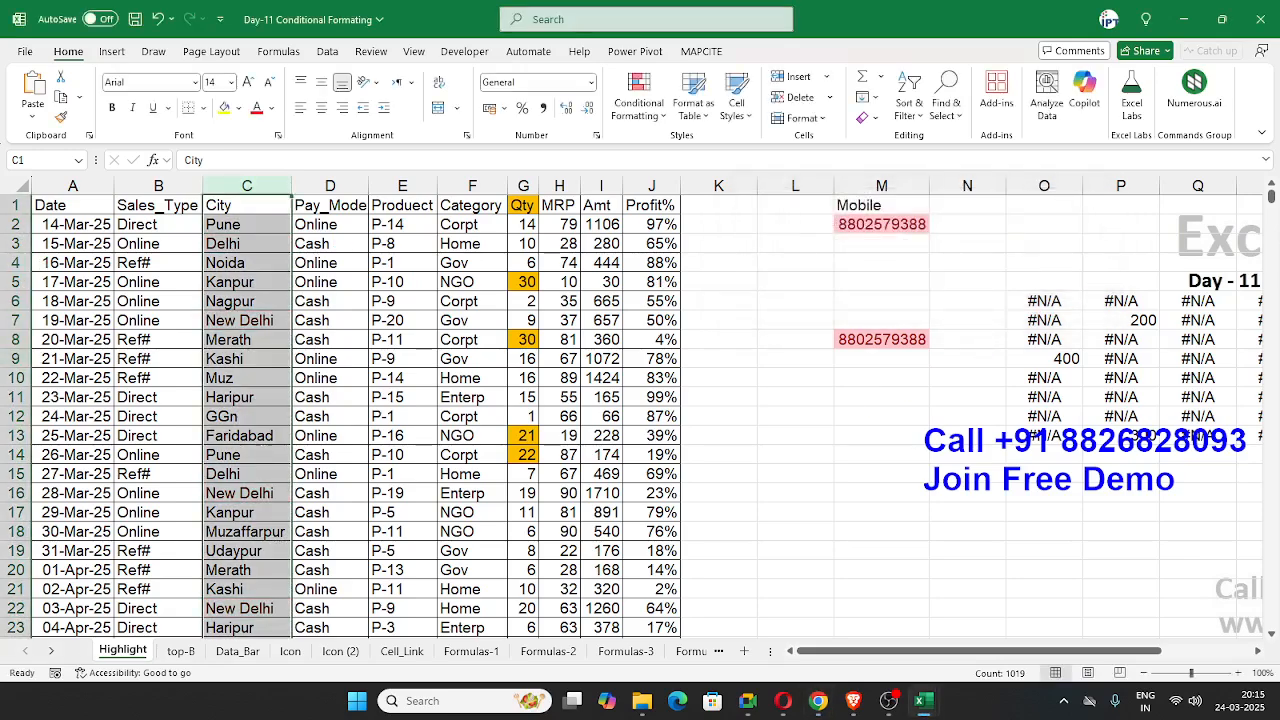
Step: View the cell value comparison operators offered by a new custom highlight rule for the City column, without creating the rule
key("alt+Tab")
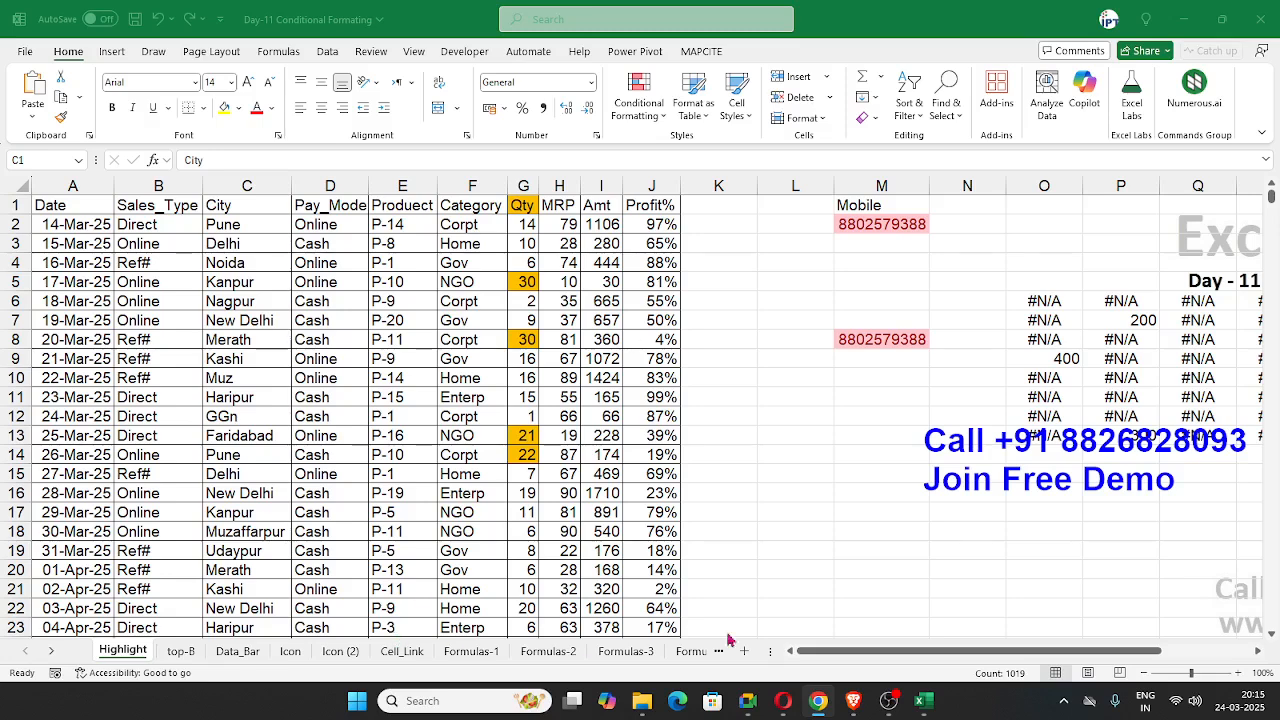
key("ctrl+space")
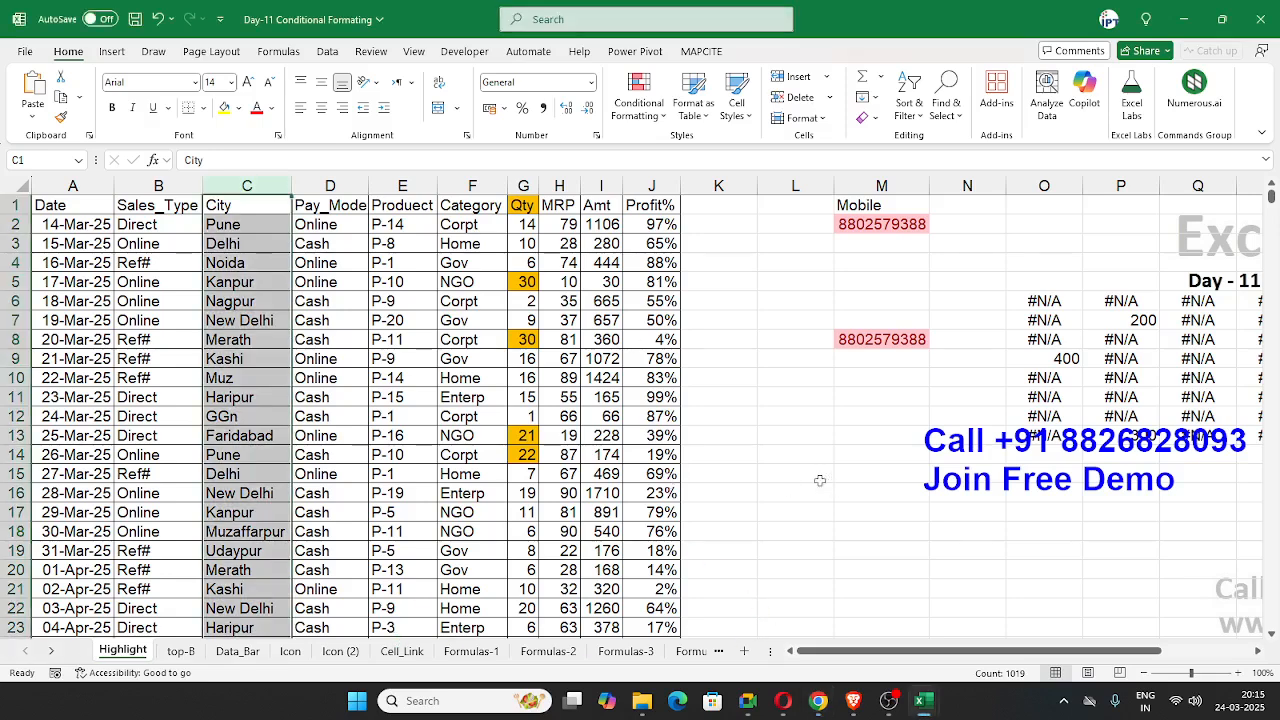
left_click(641, 102)
mouse_move(655, 147)
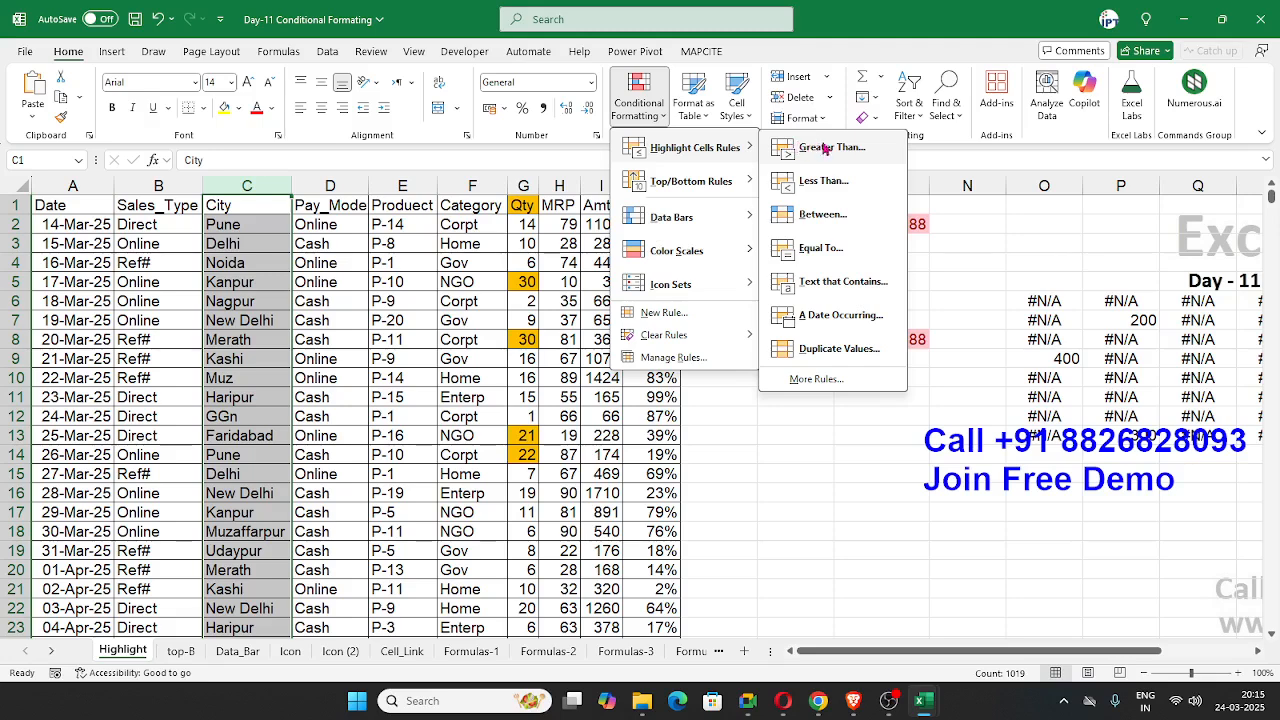
left_click(816, 380)
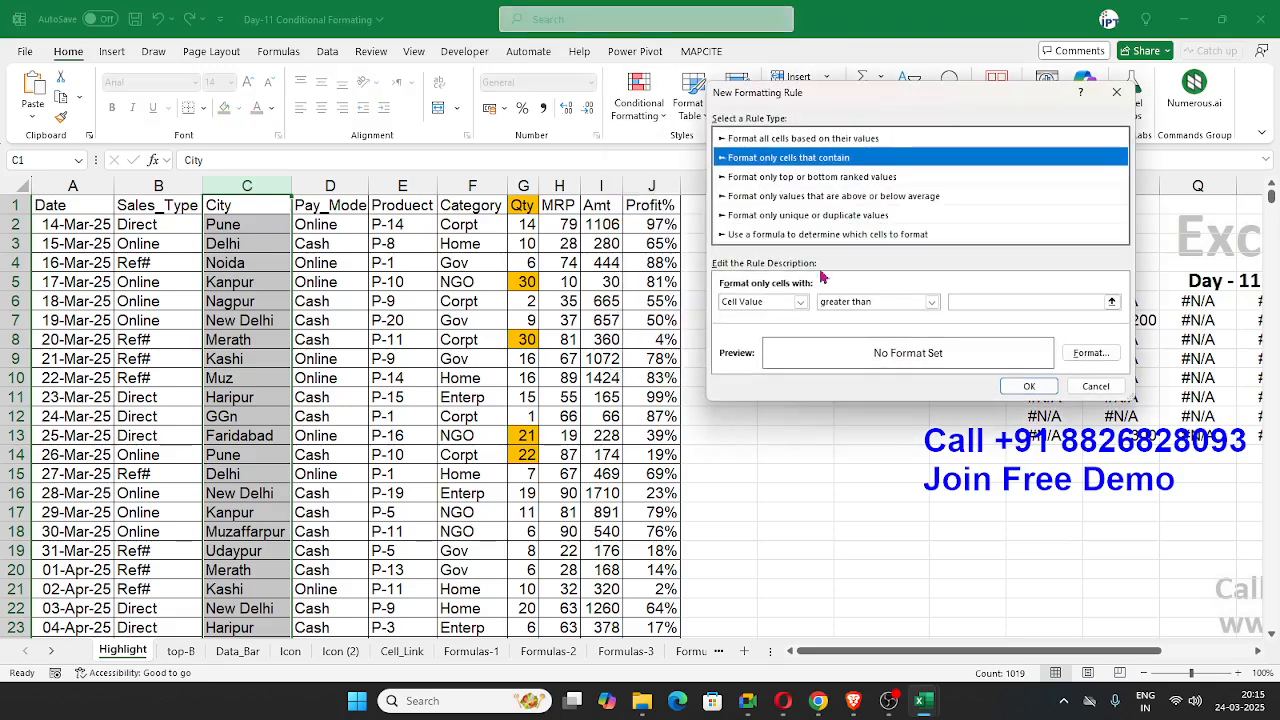
left_click(857, 302)
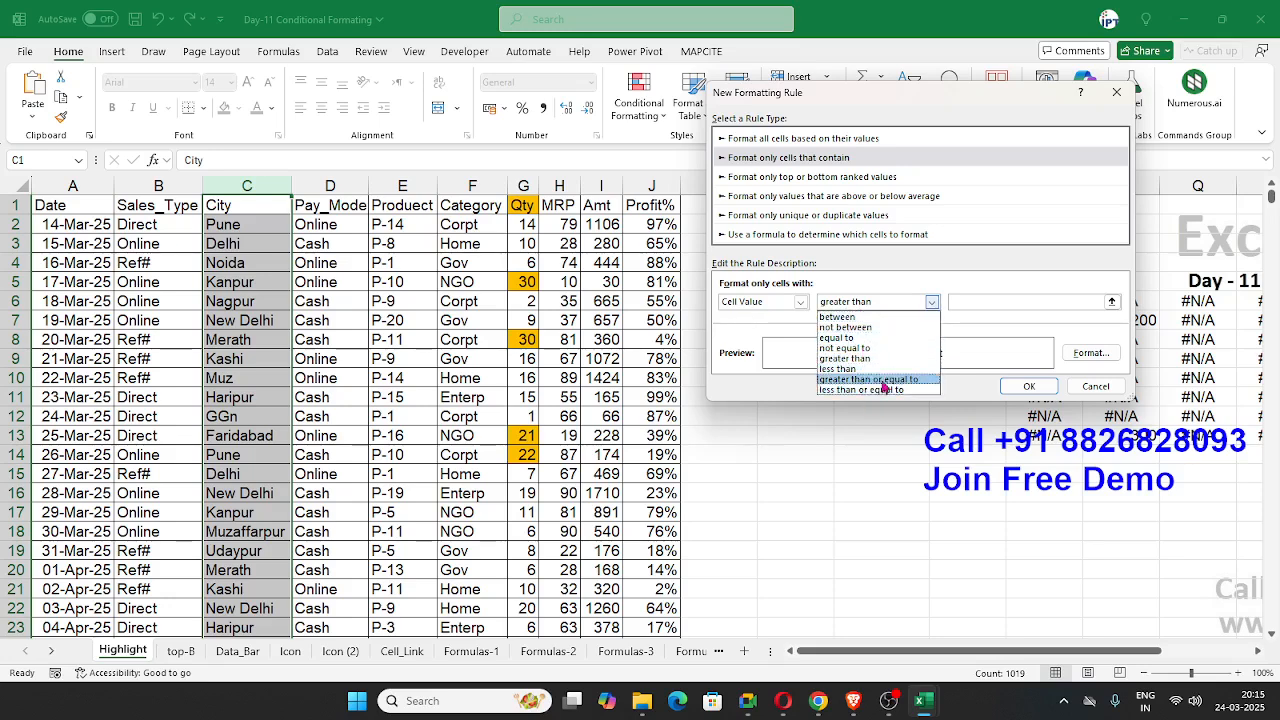
left_click(1097, 398)
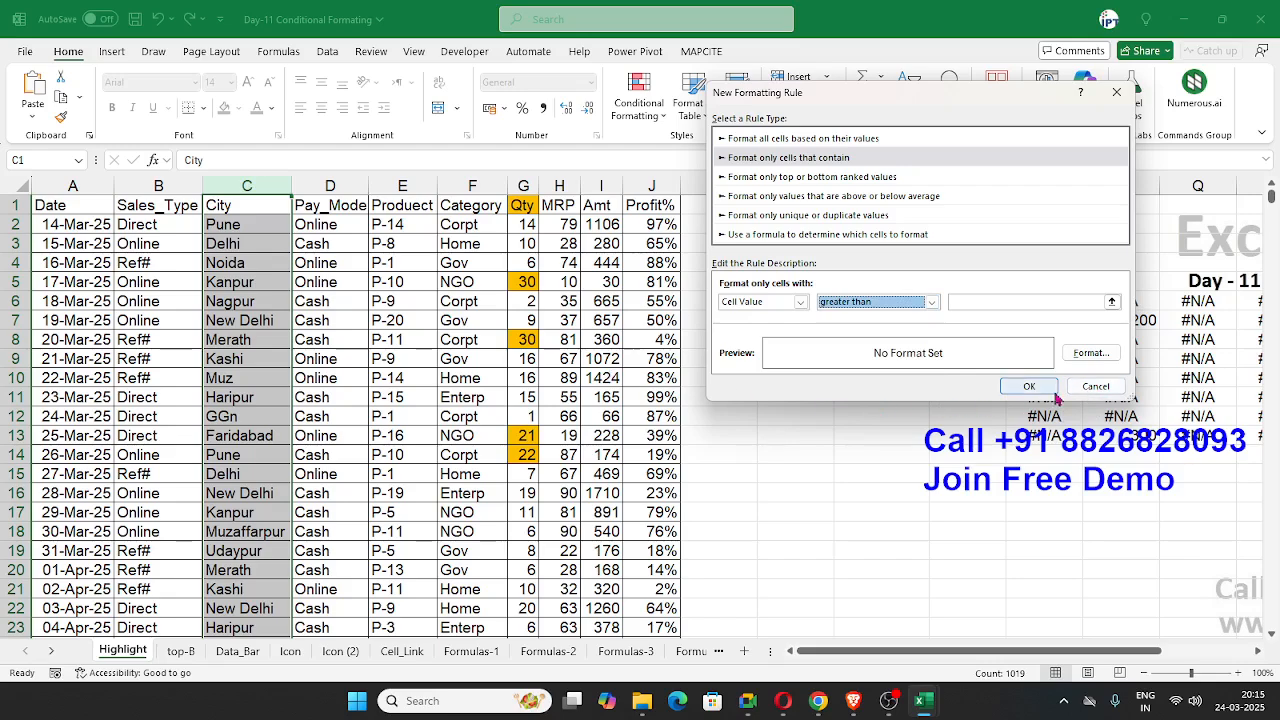
left_click(1095, 387)
Step: Start a custom highlight rule on the whole MRP column for cell values greater than or equal to a threshold
left_click(558, 186)
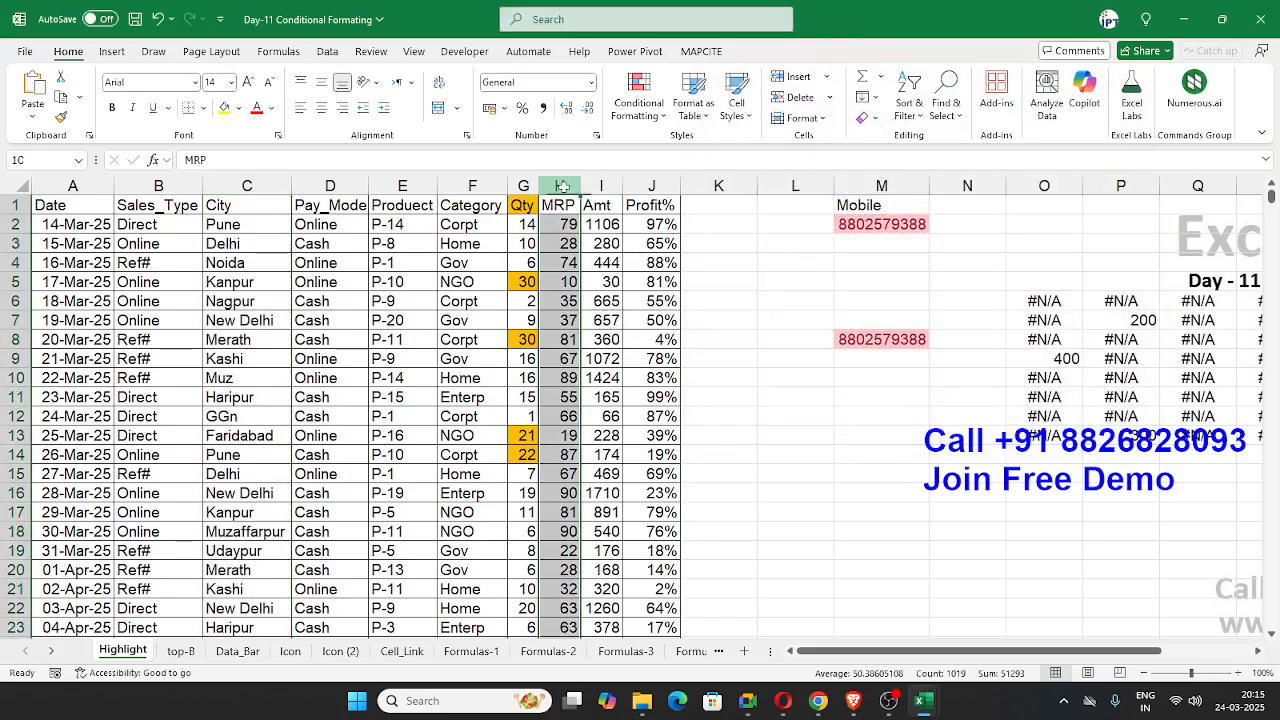
key("alt+Tab")
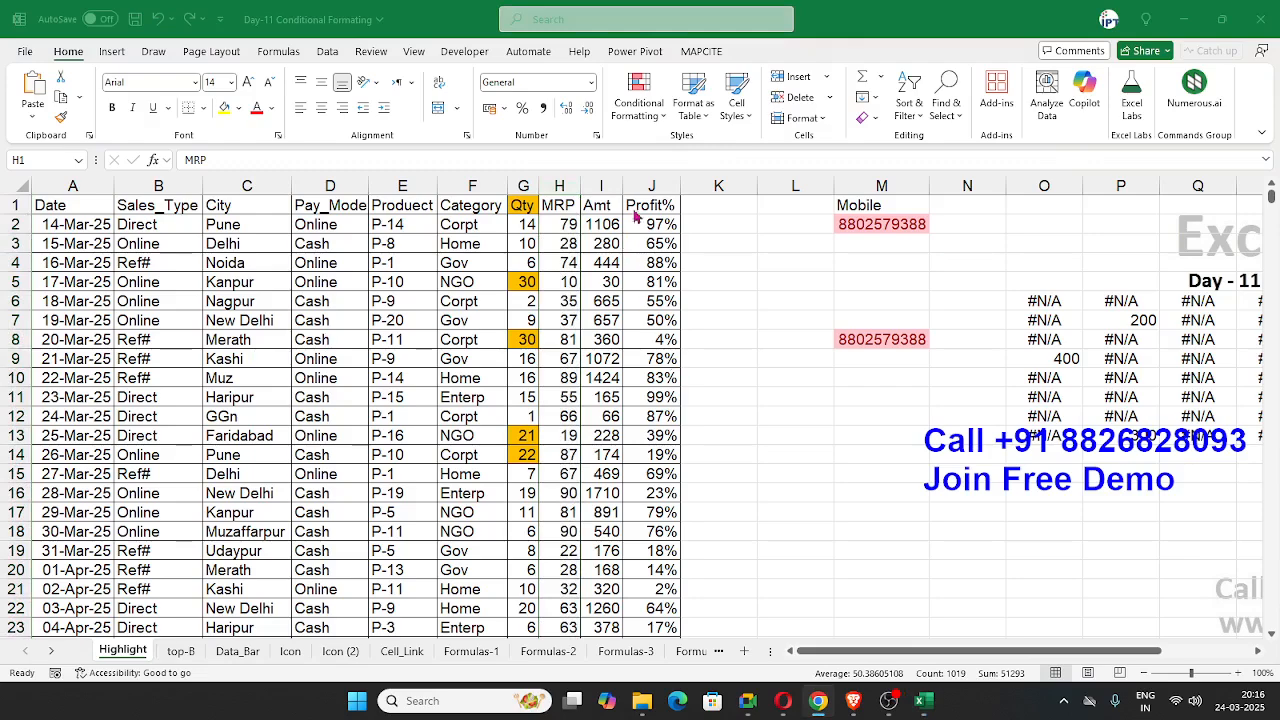
key("alt+Tab")
left_click(640, 105)
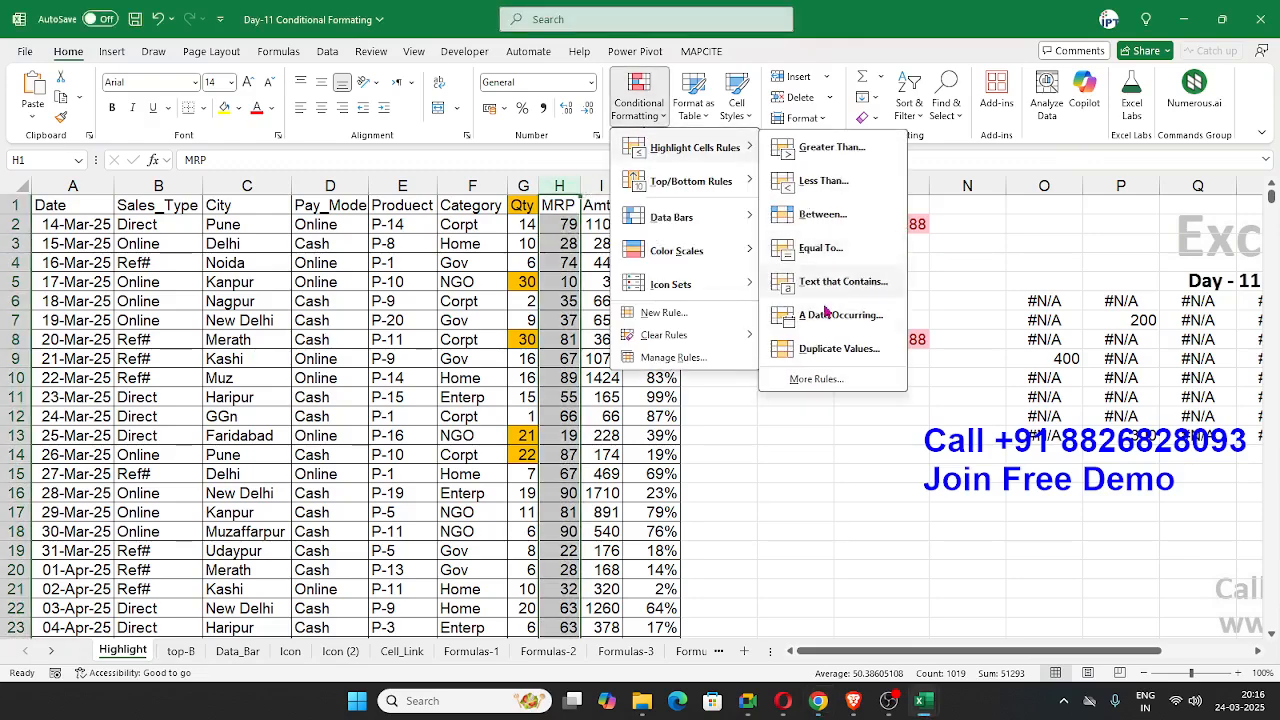
left_click(886, 457)
left_click(931, 301)
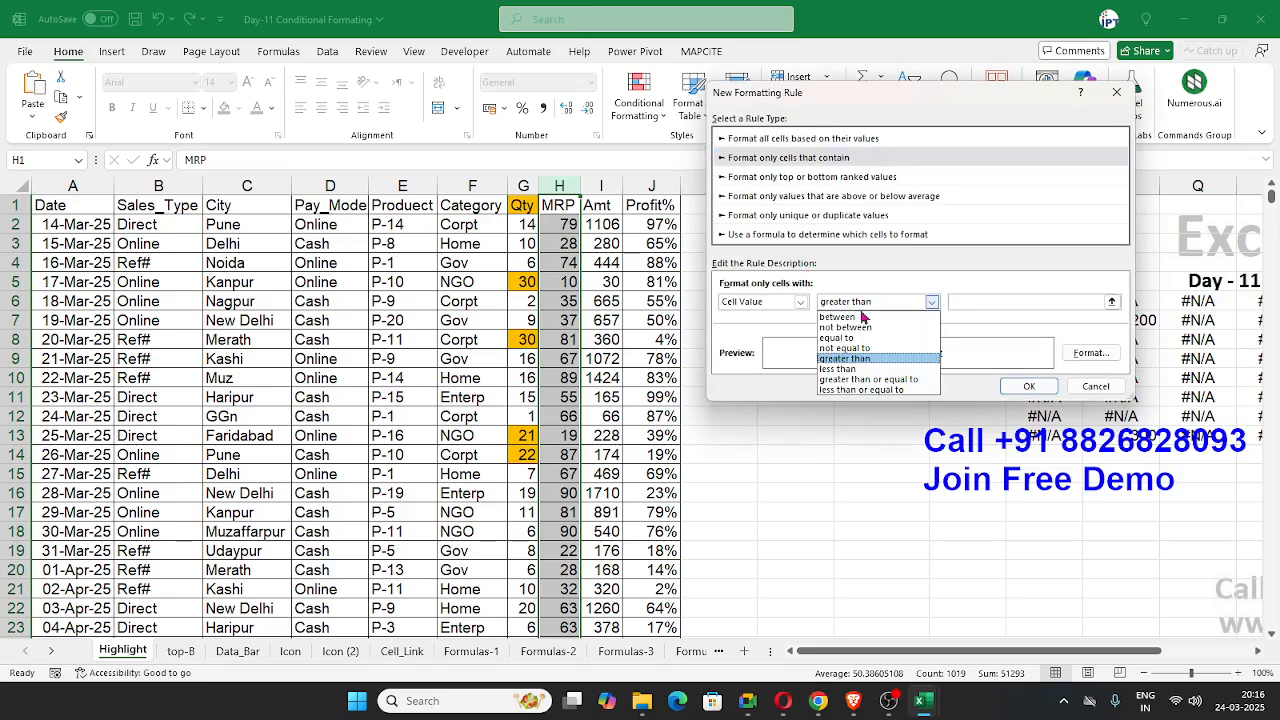
left_click(885, 379)
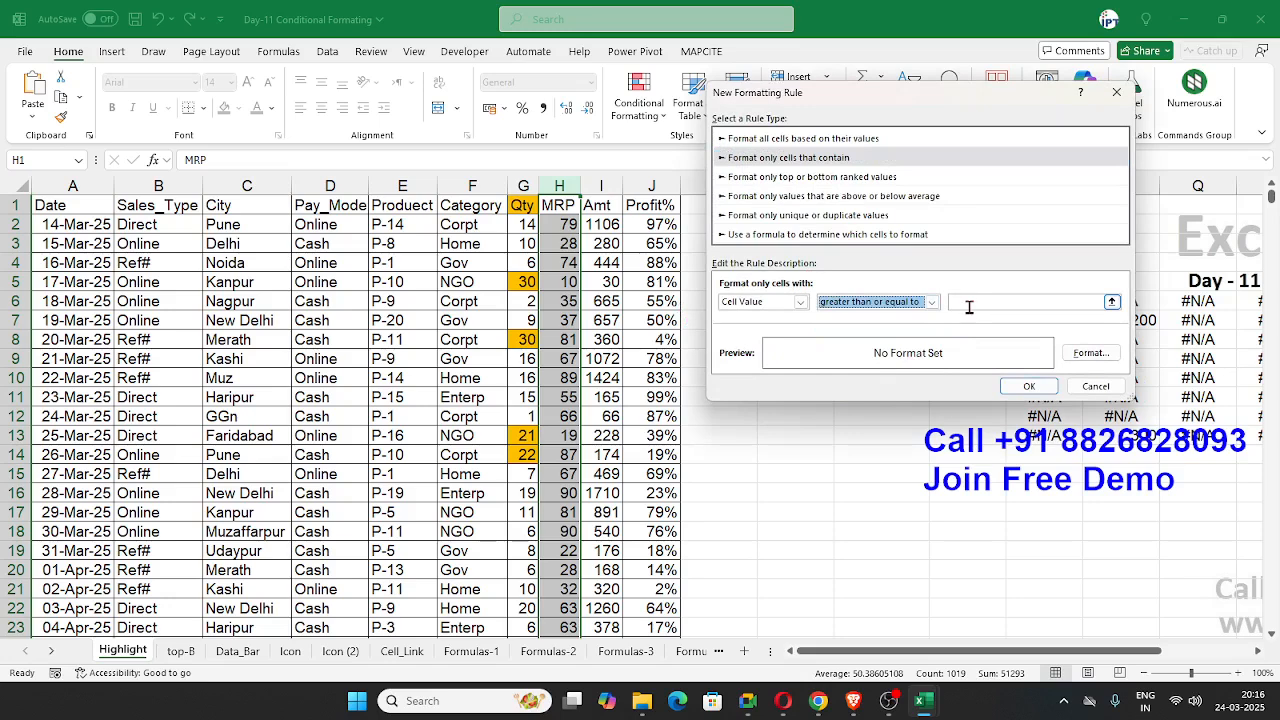
Step: Enter the MRP rule's threshold value, choose a solid green fill as its format and apply the rule
left_click(966, 302)
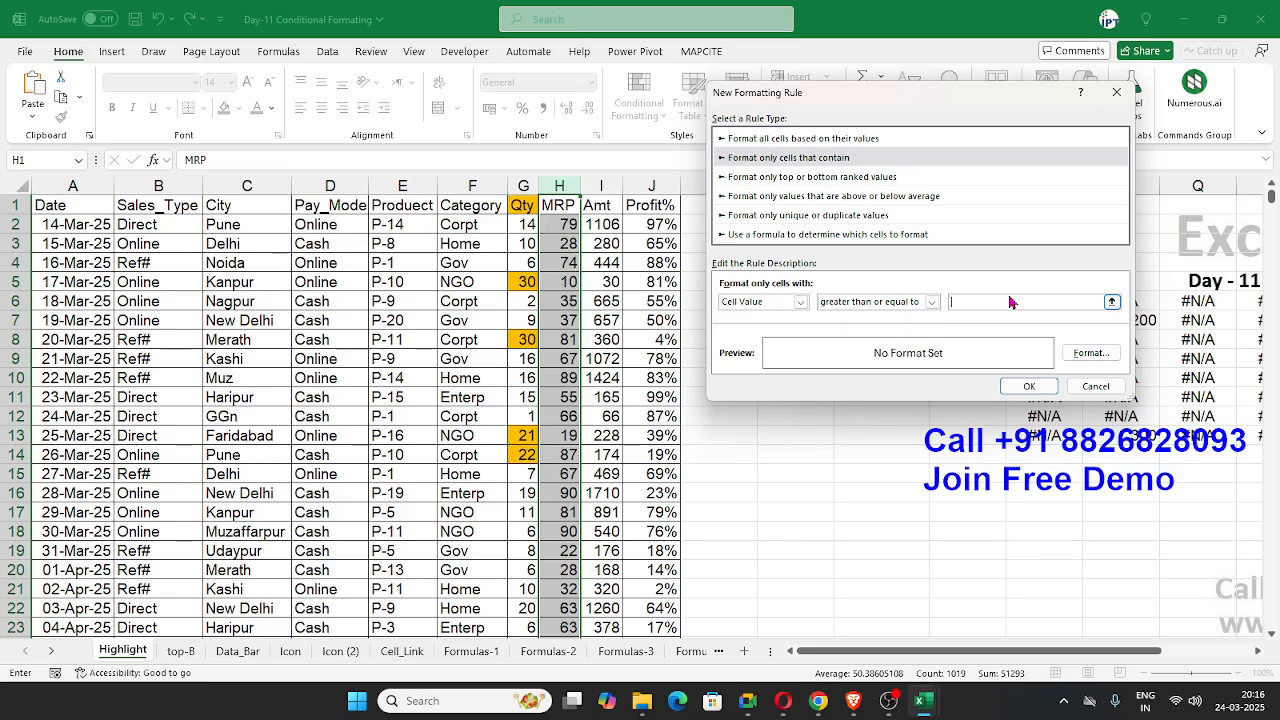
type("50")
left_click(1091, 352)
left_click(808, 203)
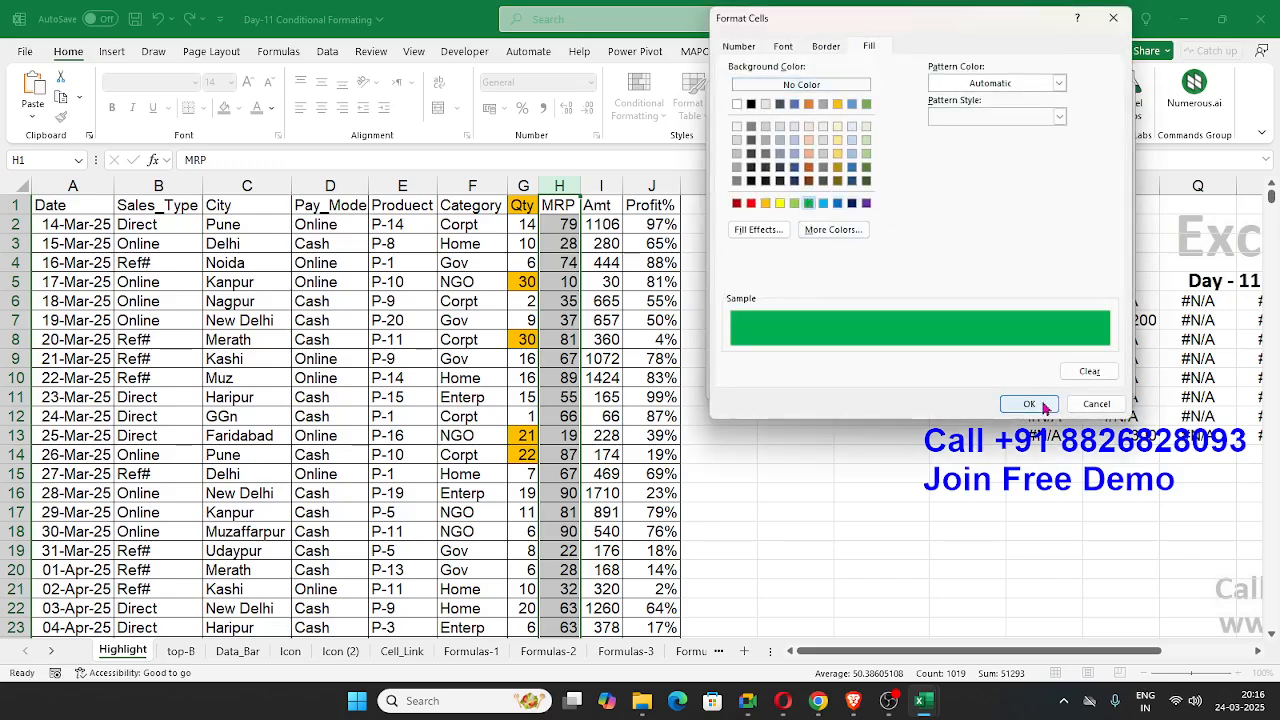
left_click(1029, 403)
left_click(1027, 388)
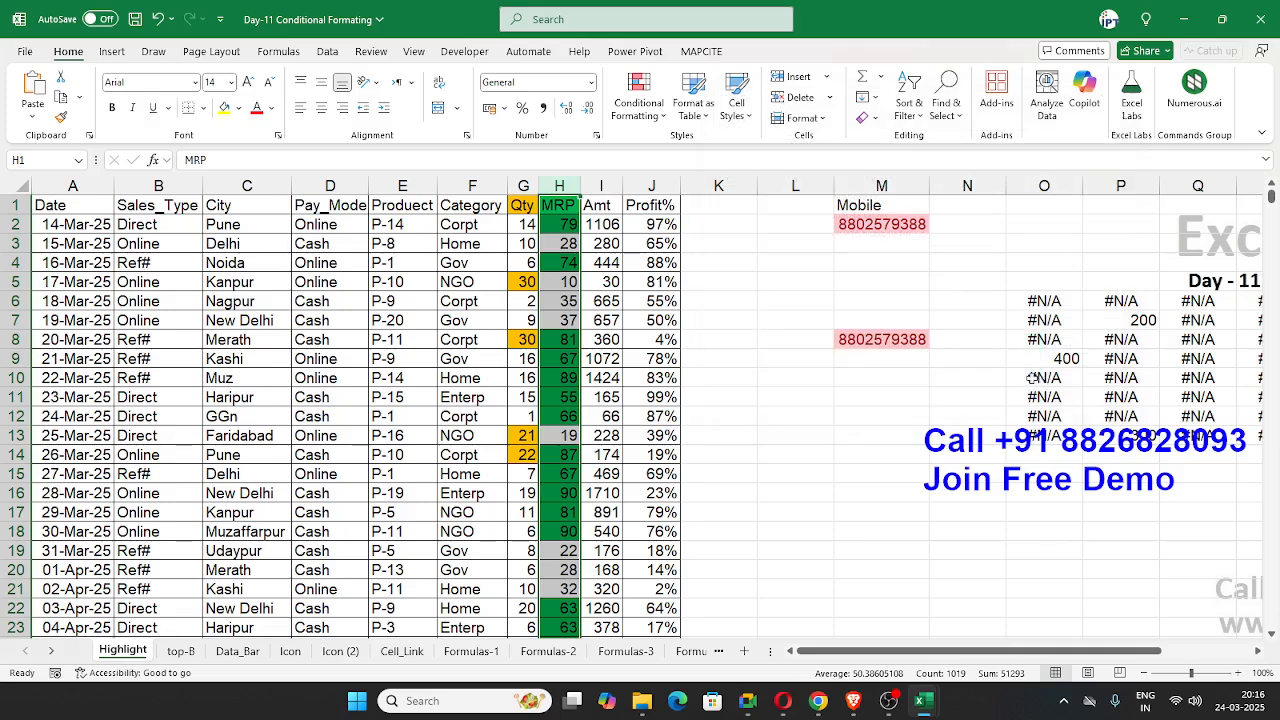
Step: Start another custom highlight rule on the MRP column and review the comparison operators for cell values
left_click(643, 100)
mouse_move(660, 147)
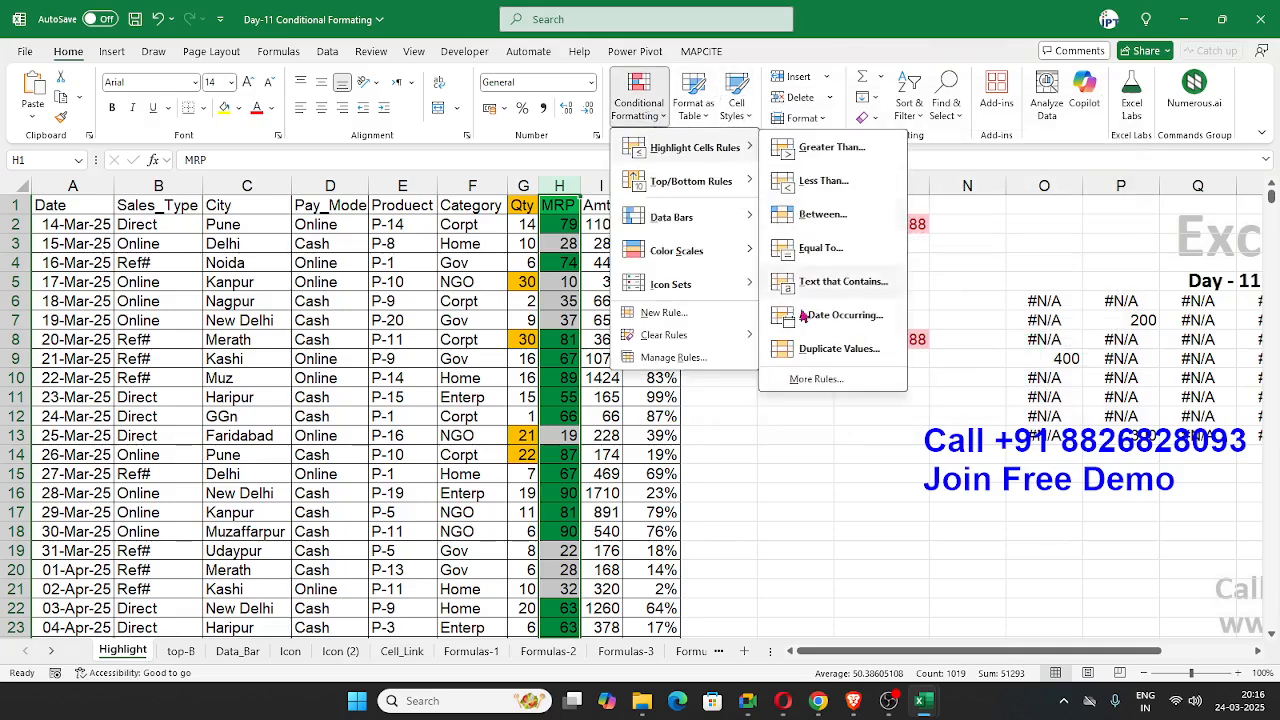
left_click(835, 379)
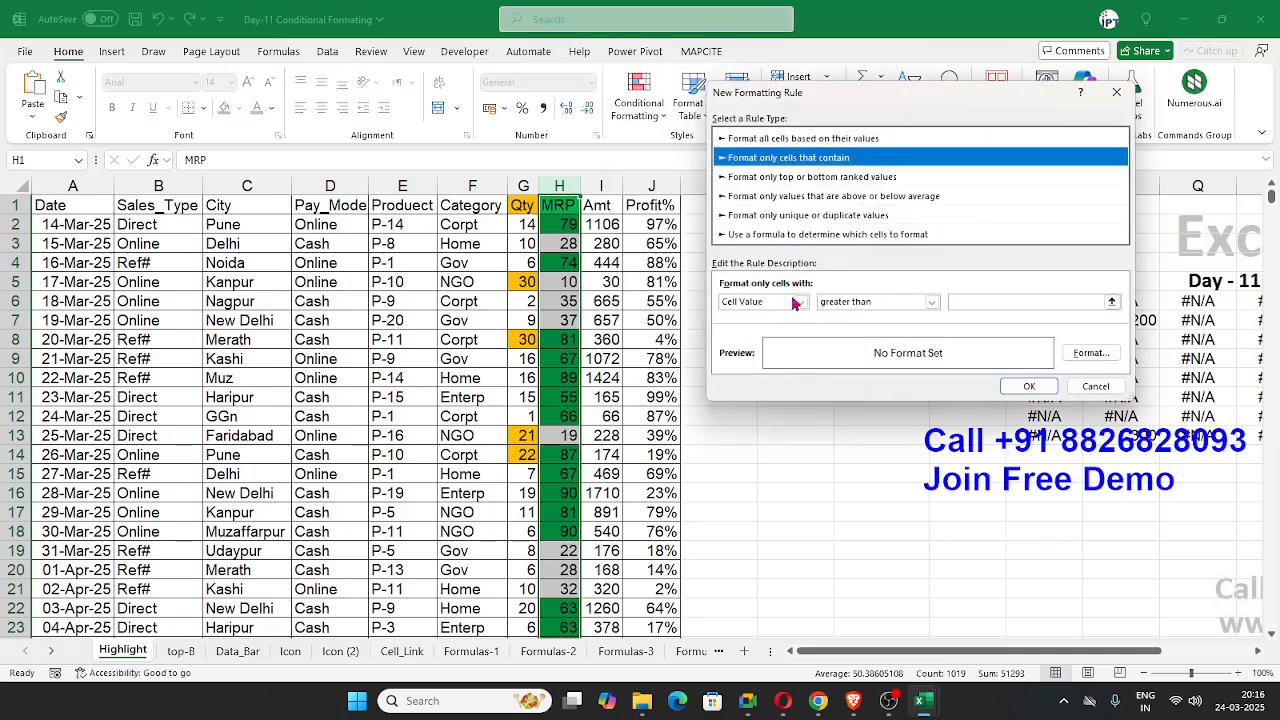
left_click(871, 306)
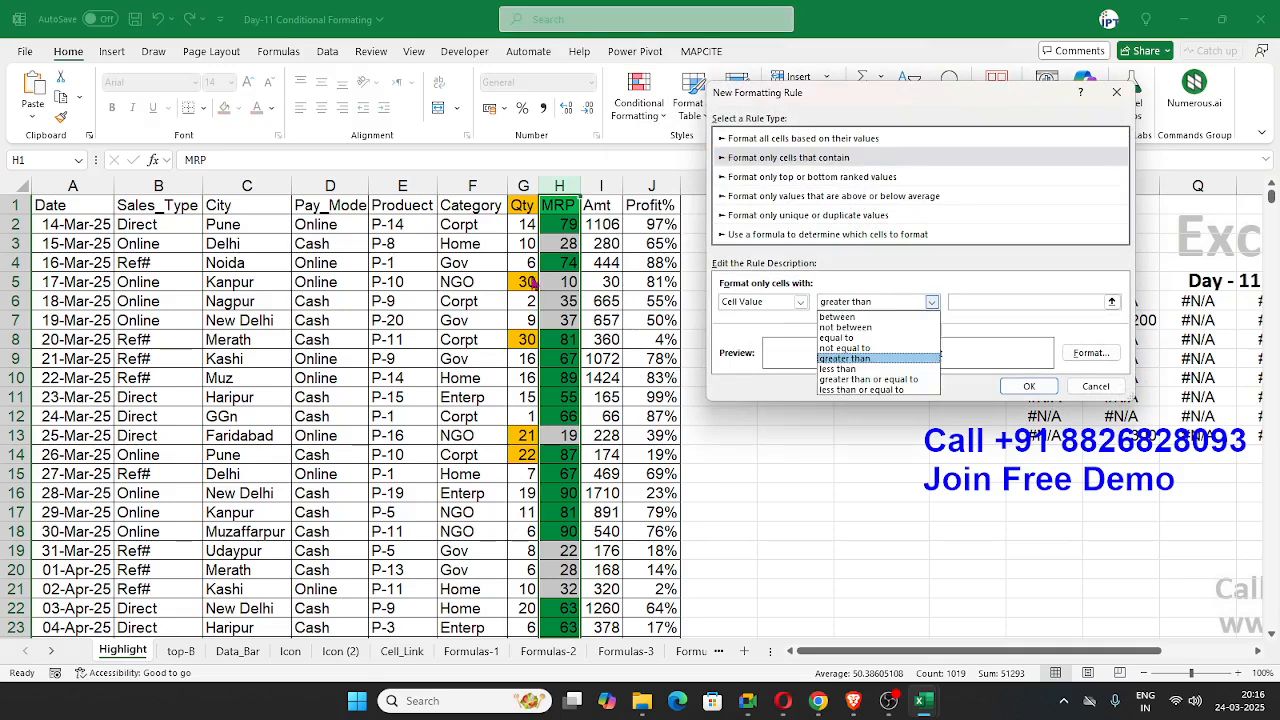
key("alt+Tab")
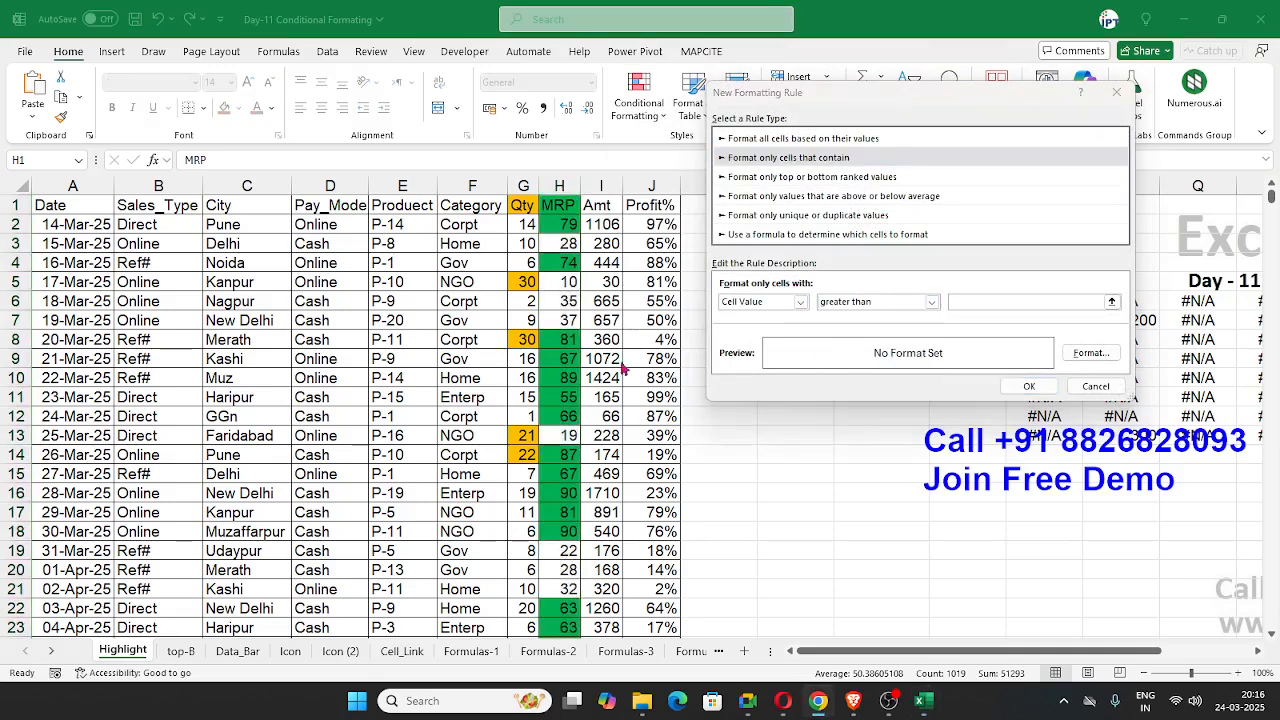
key("alt+Tab")
Step: Review the Specific Text conditions and the other cell criteria of the new rule, and close it without creating it
left_click(756, 302)
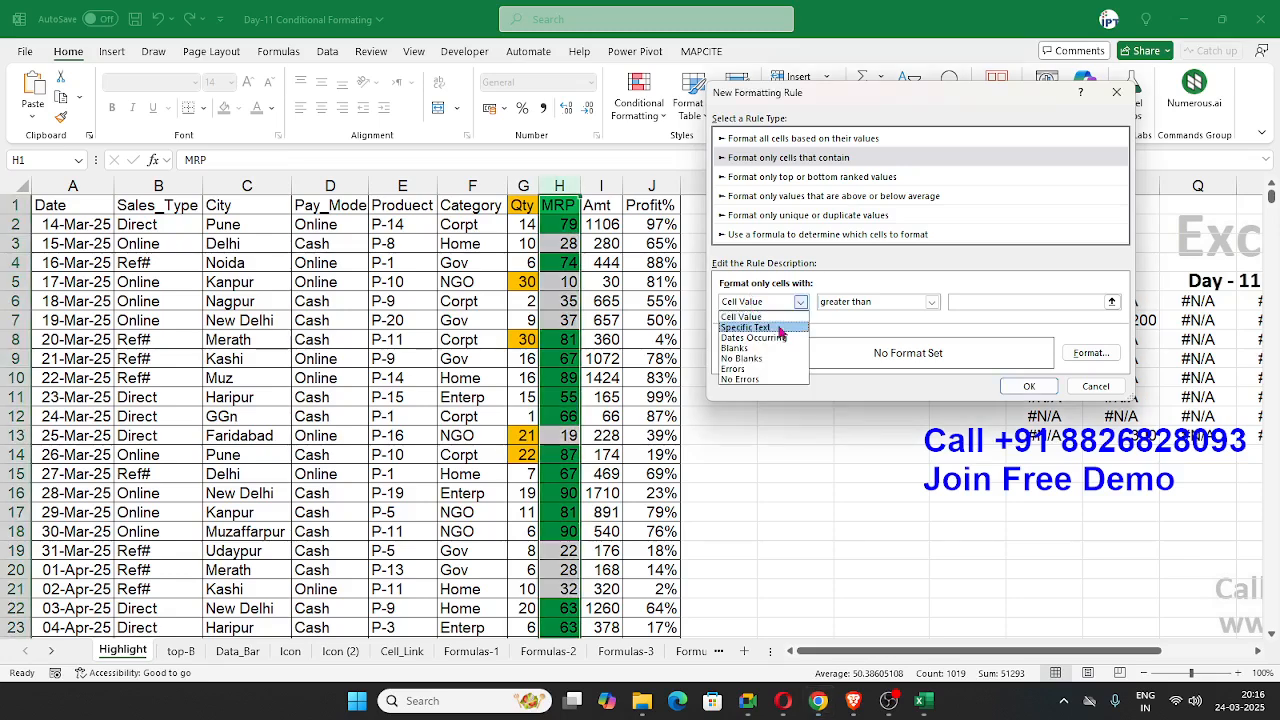
left_click(746, 327)
left_click(872, 302)
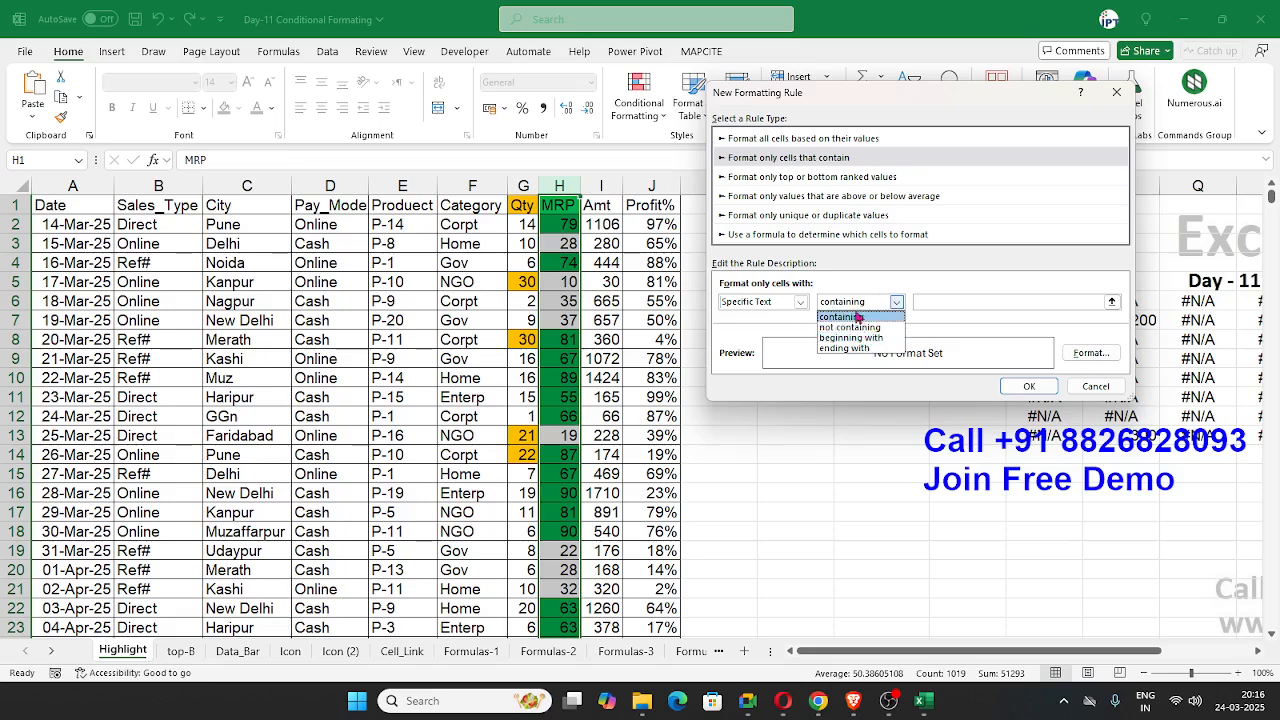
left_click(778, 302)
left_click(778, 302)
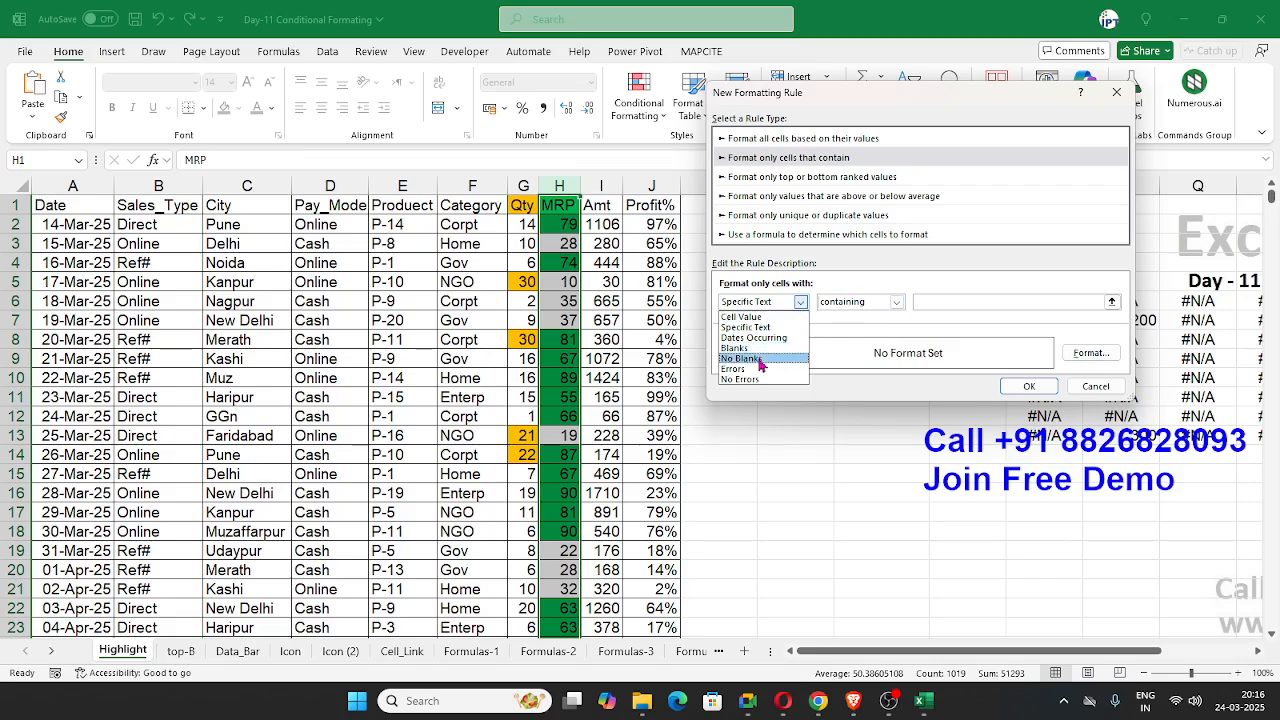
left_click(1110, 398)
left_click(1110, 394)
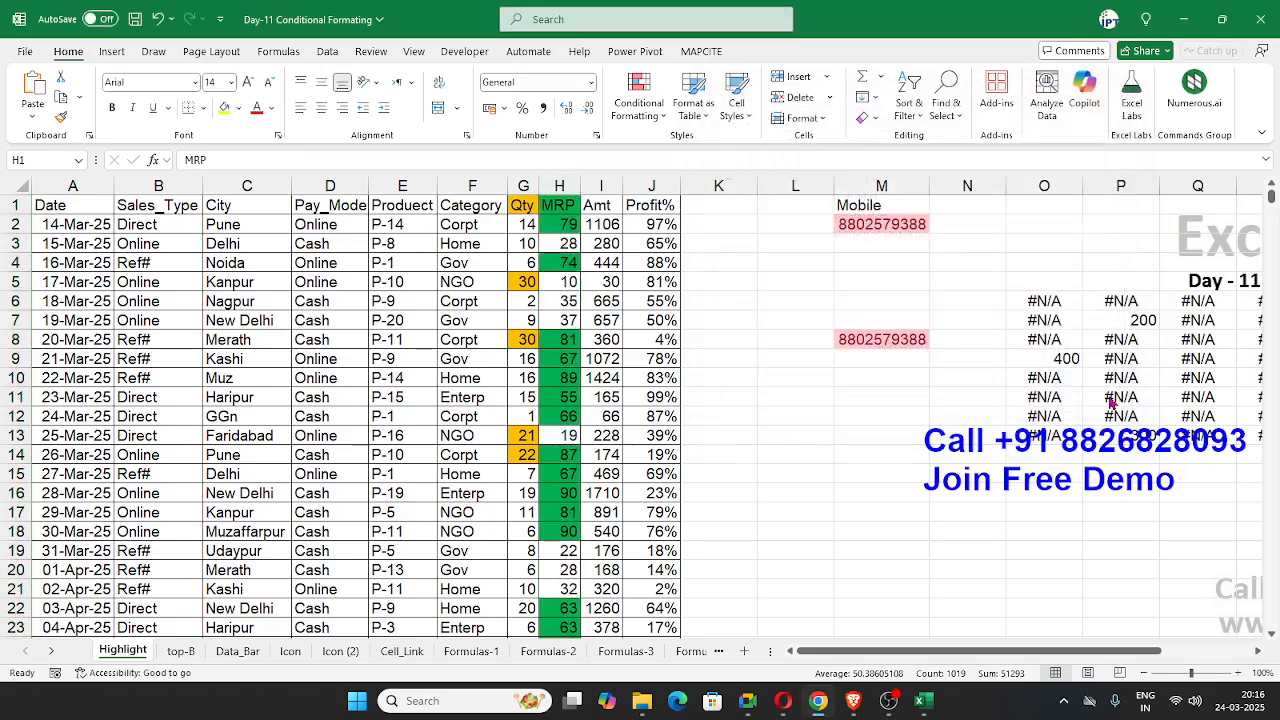
Step: Start a custom highlight rule on the range O6:T13 that formats only cells containing errors
left_click(1234, 651)
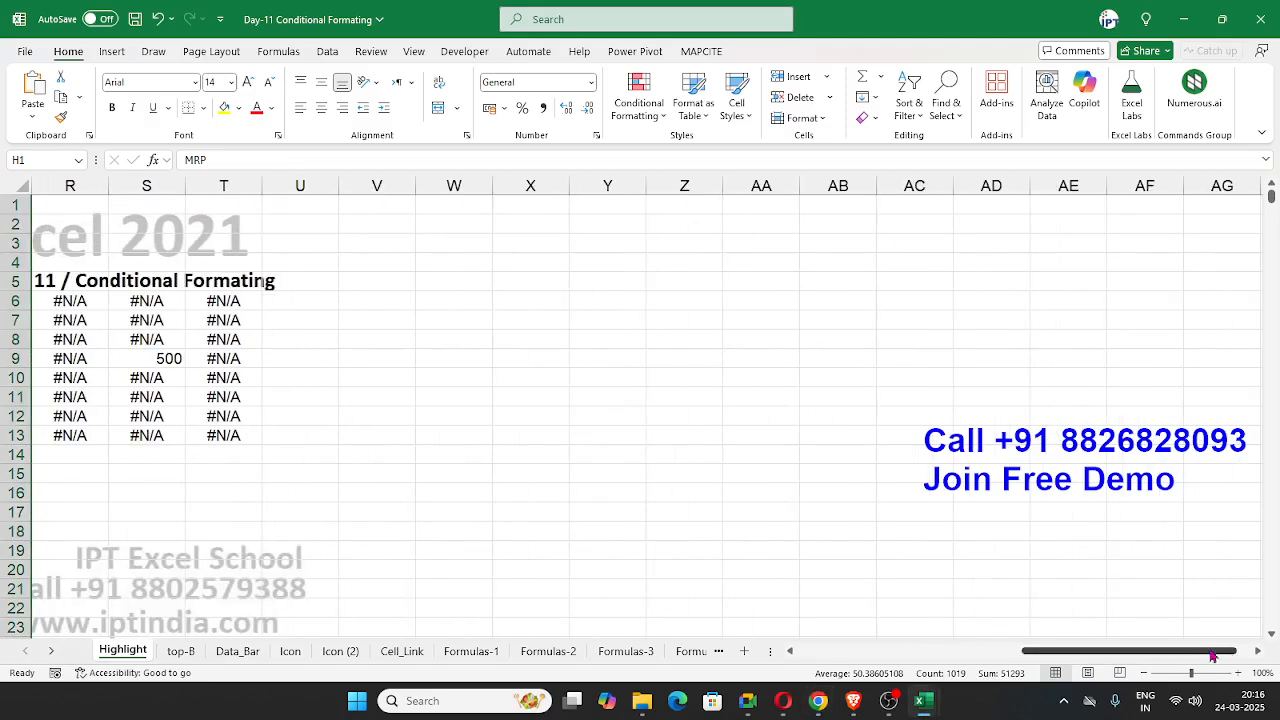
left_click_drag(1189, 651, 1123, 650)
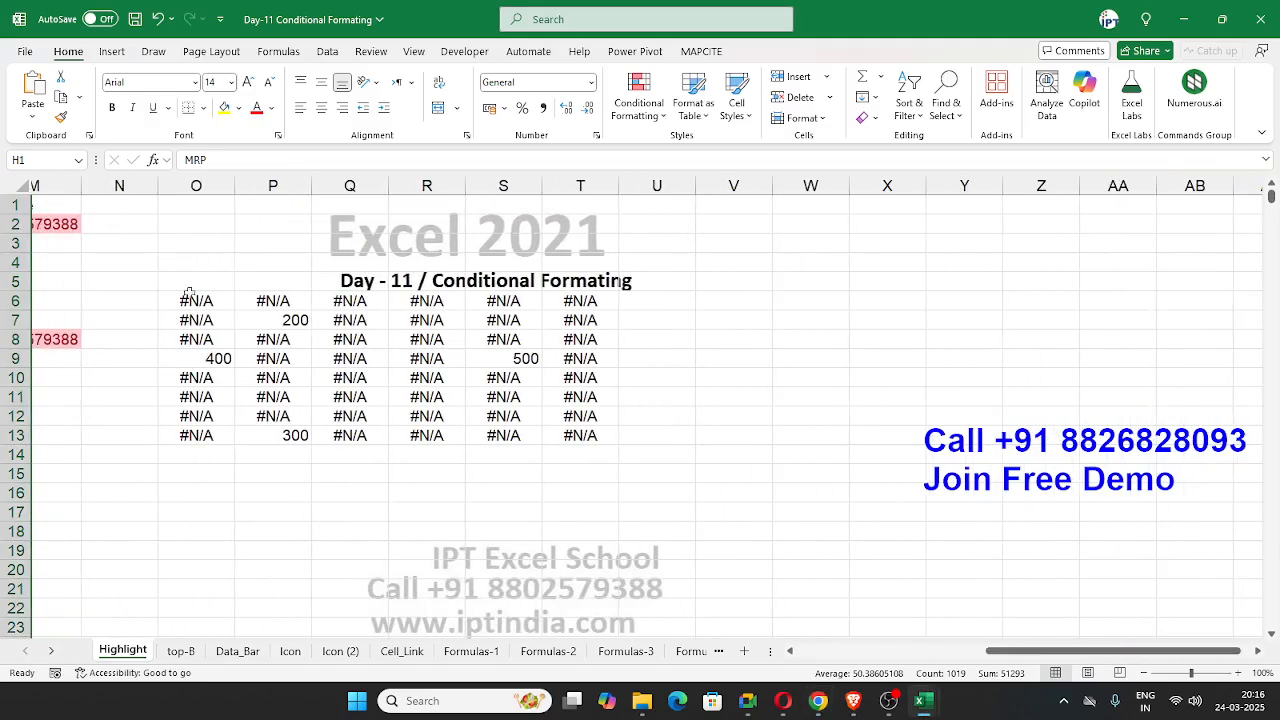
left_click_drag(183, 302, 561, 436)
key("alt+Tab")
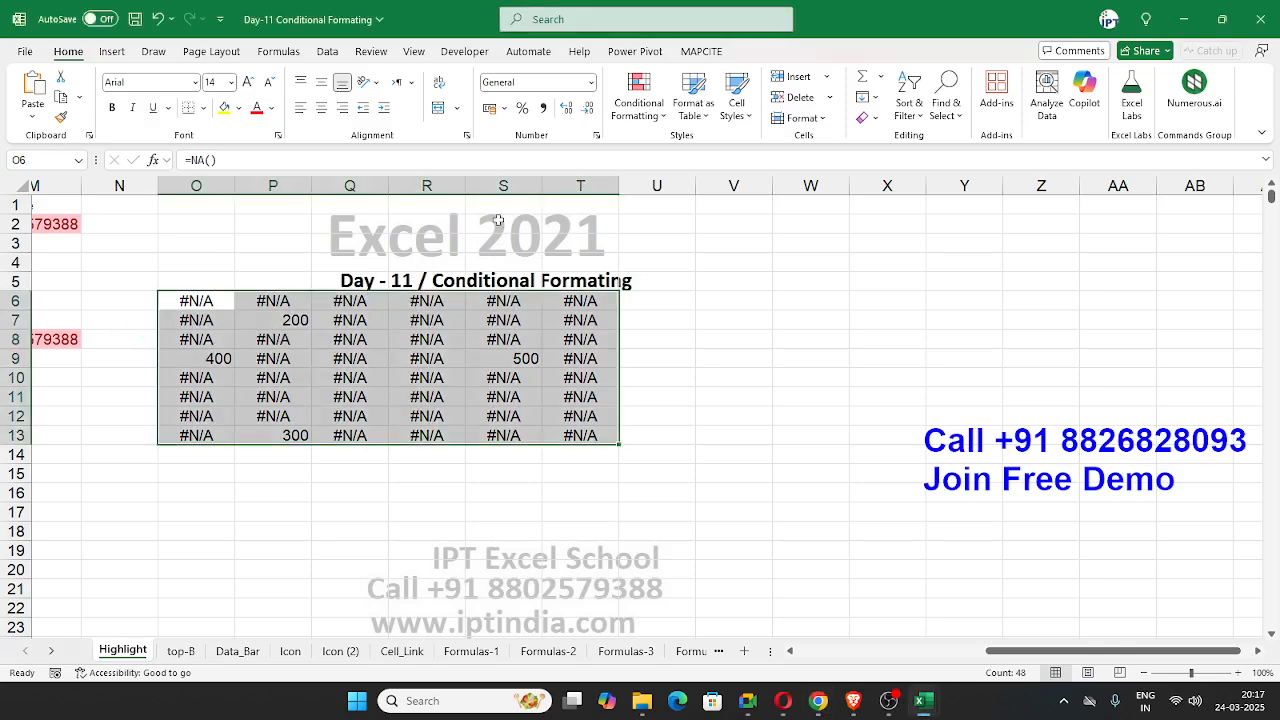
left_click(636, 112)
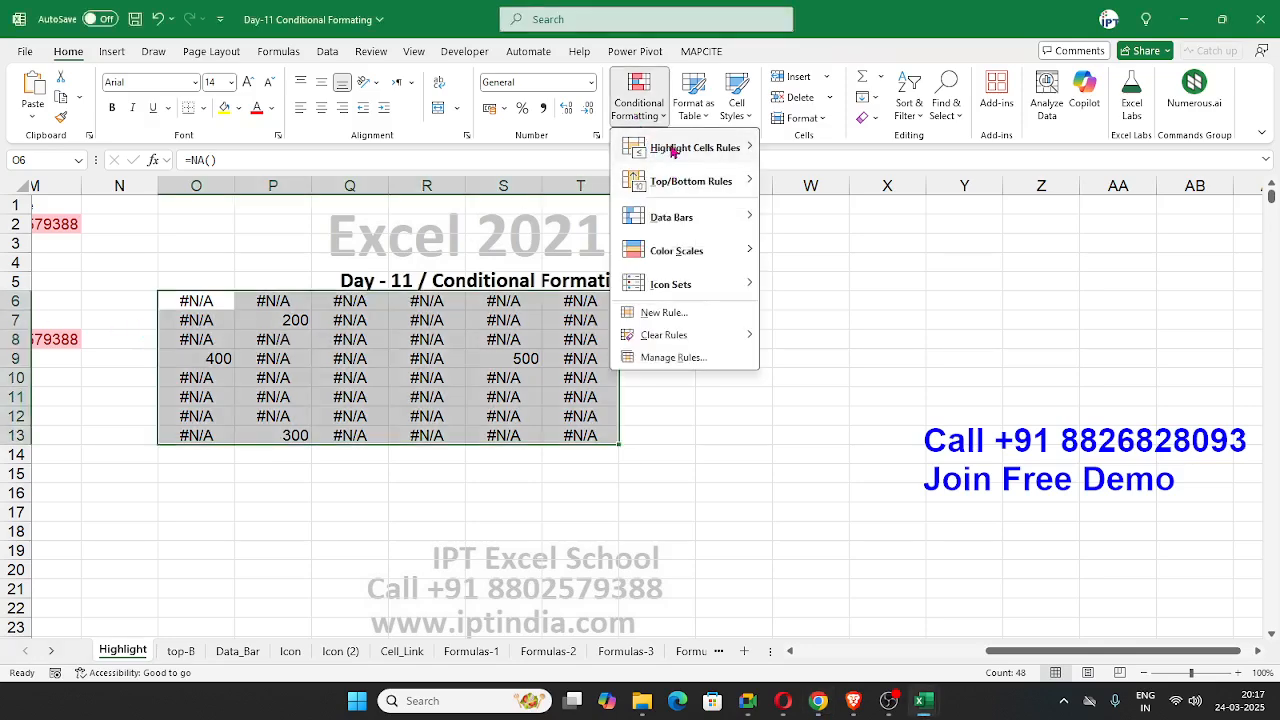
mouse_move(668, 150)
left_click(812, 379)
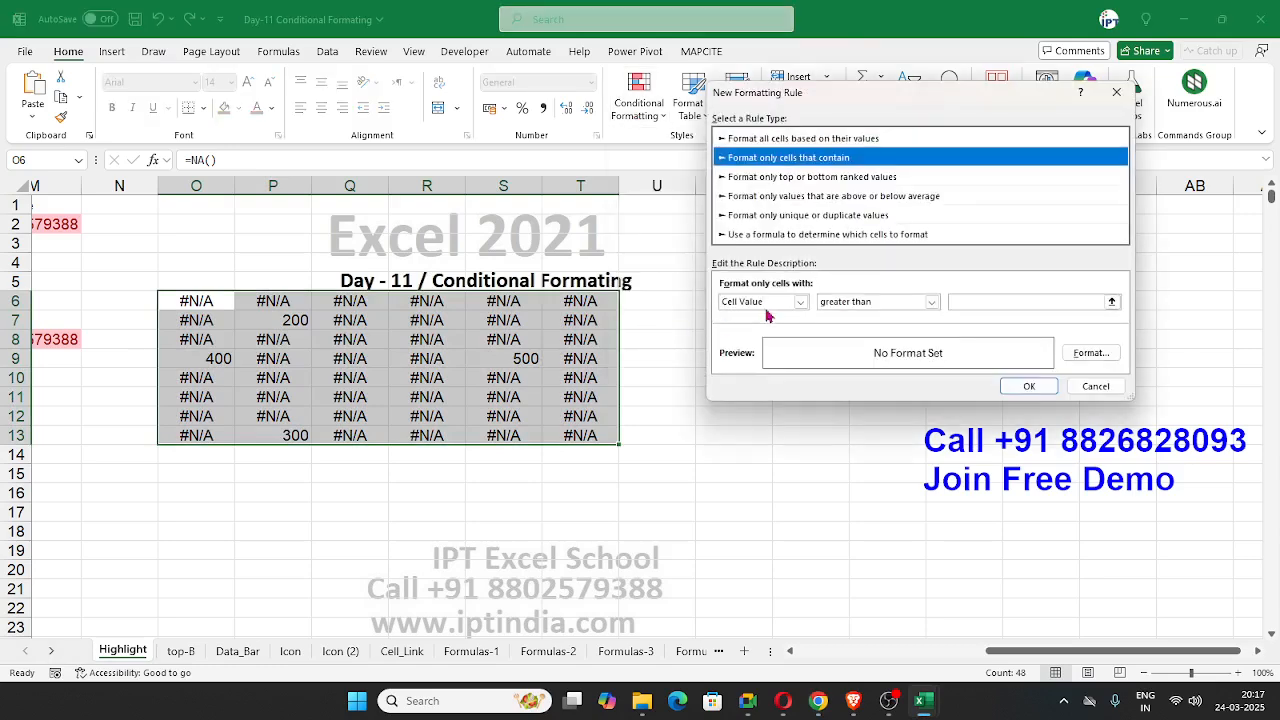
left_click(800, 301)
left_click(740, 368)
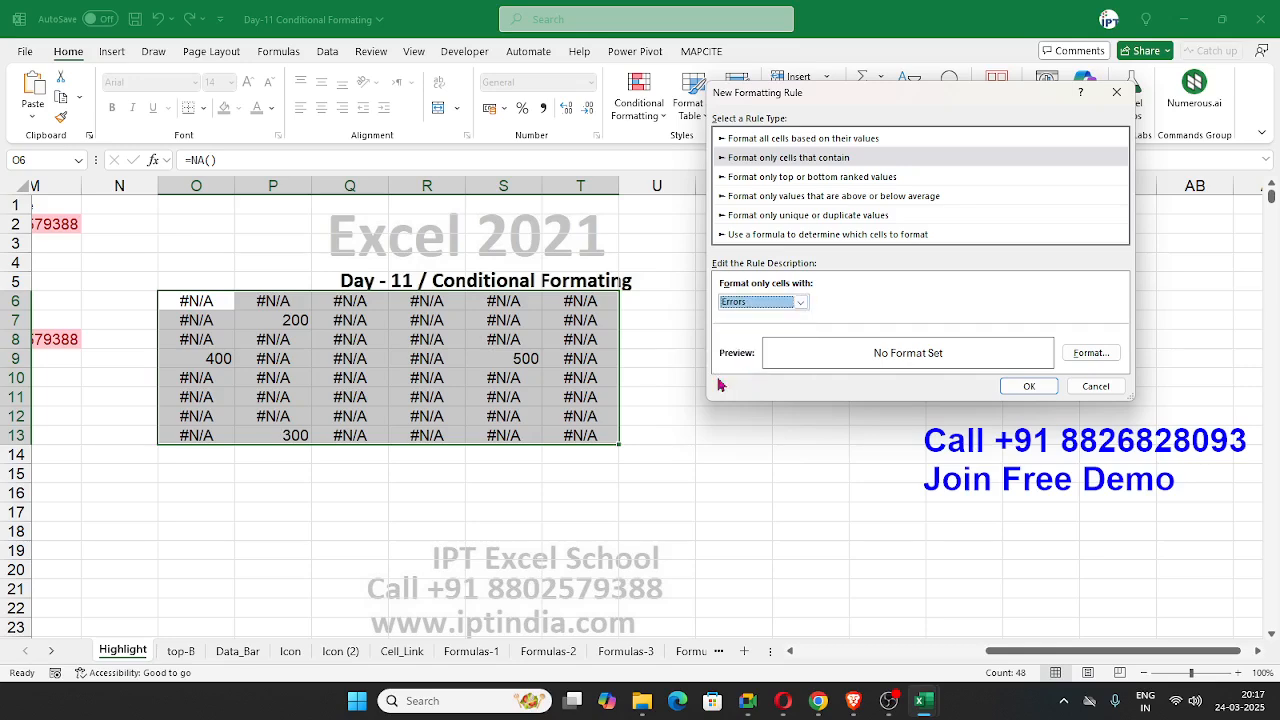
Step: Set a white font color as the error rule's format and apply the rule
left_click(1110, 358)
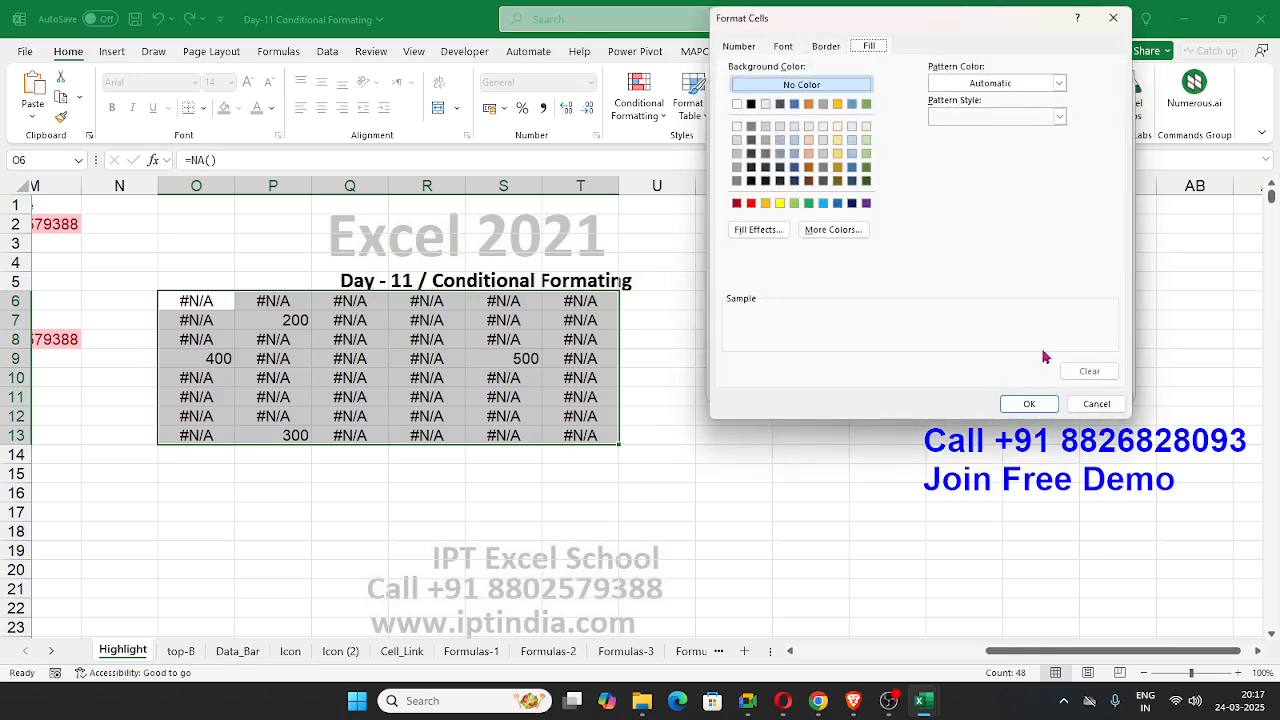
left_click(784, 52)
left_click(987, 179)
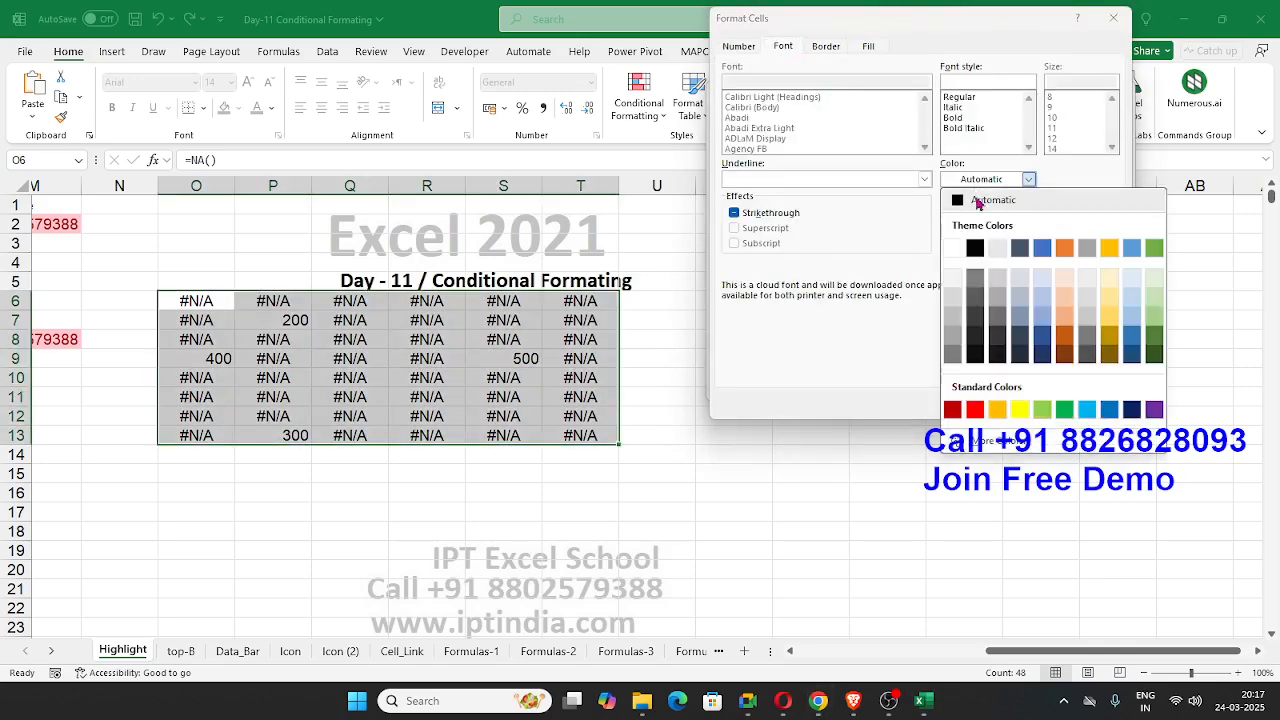
left_click(963, 250)
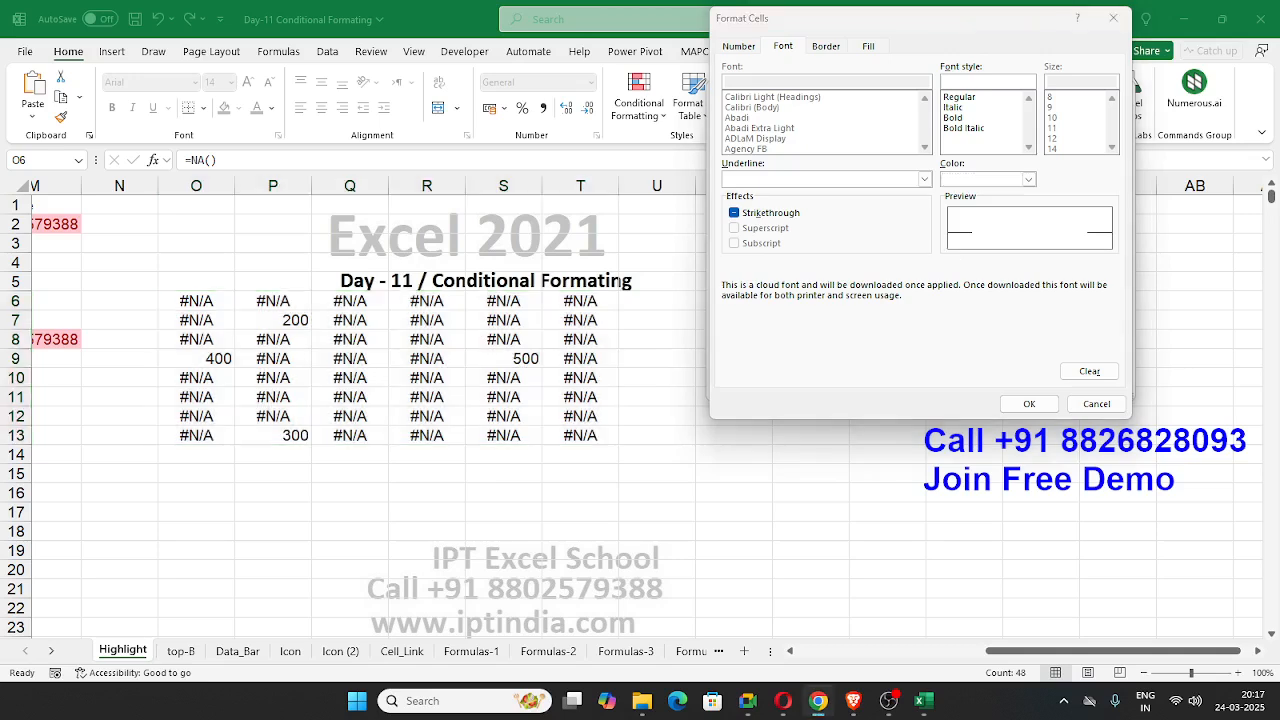
left_click(1029, 404)
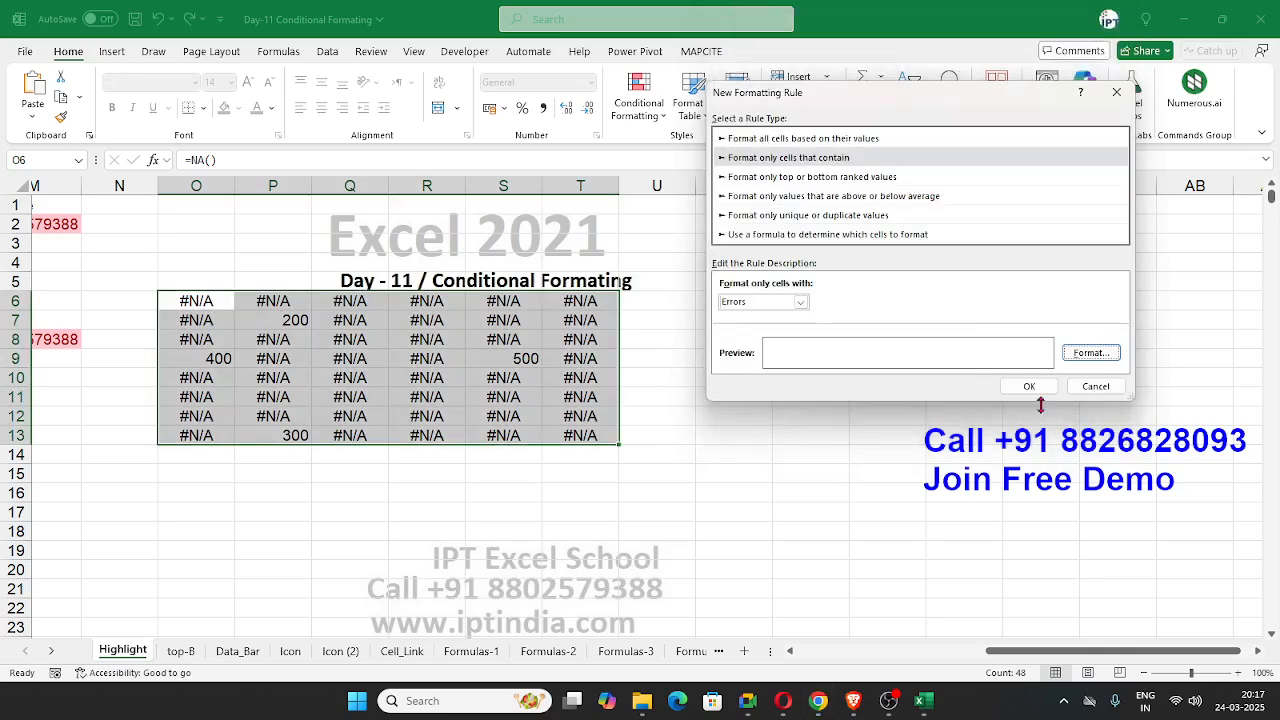
left_click(1027, 386)
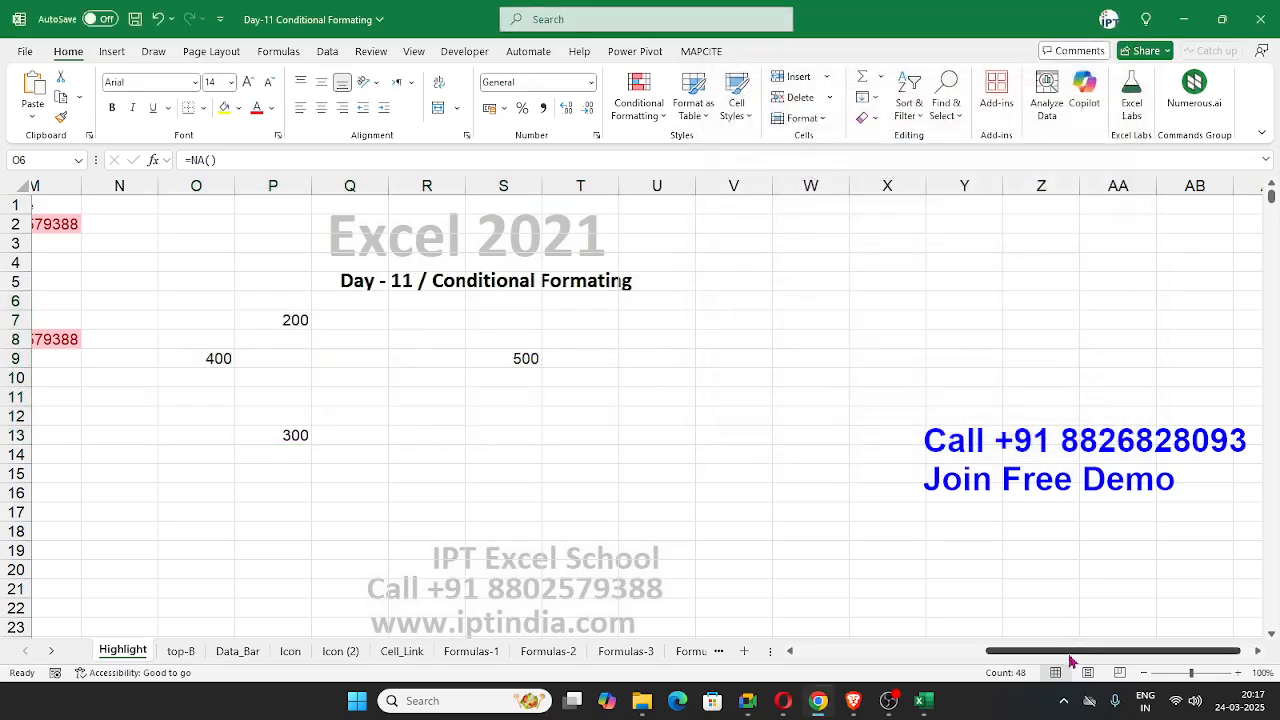
left_click_drag(1006, 660, 806, 657)
left_click(525, 468)
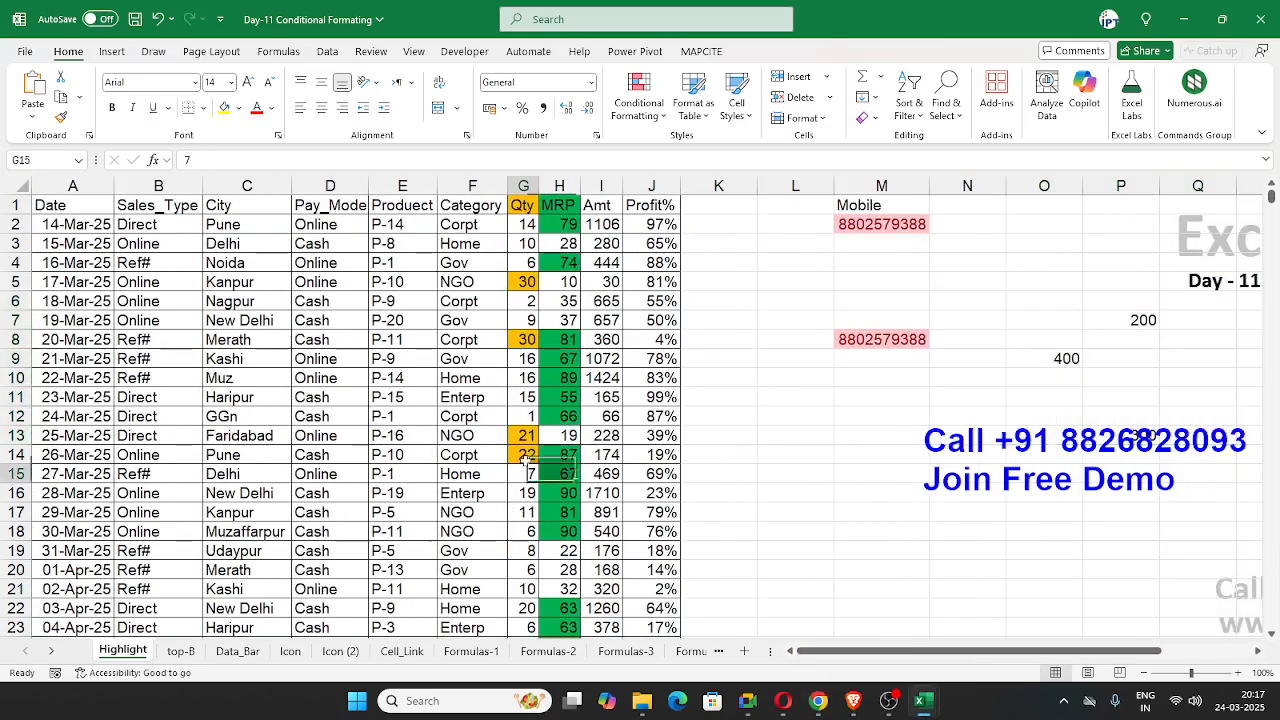
left_click(638, 102)
mouse_move(672, 148)
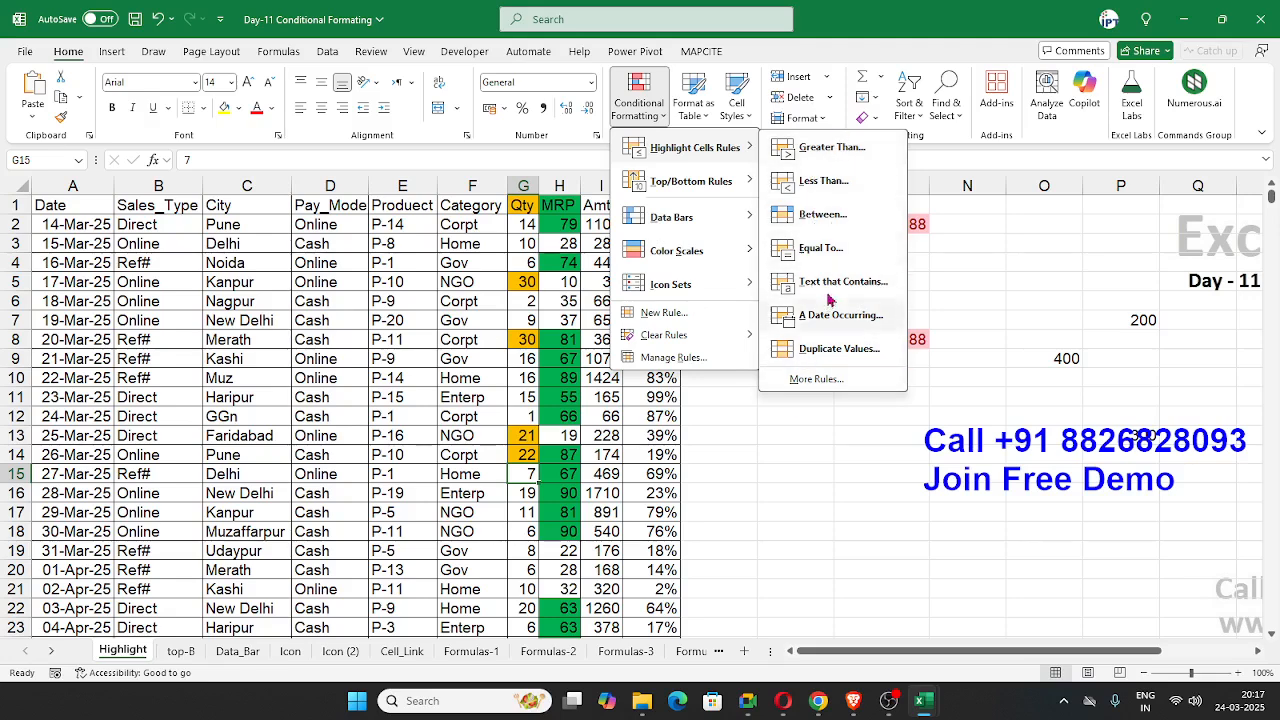
key("Escape")
key("Escape")
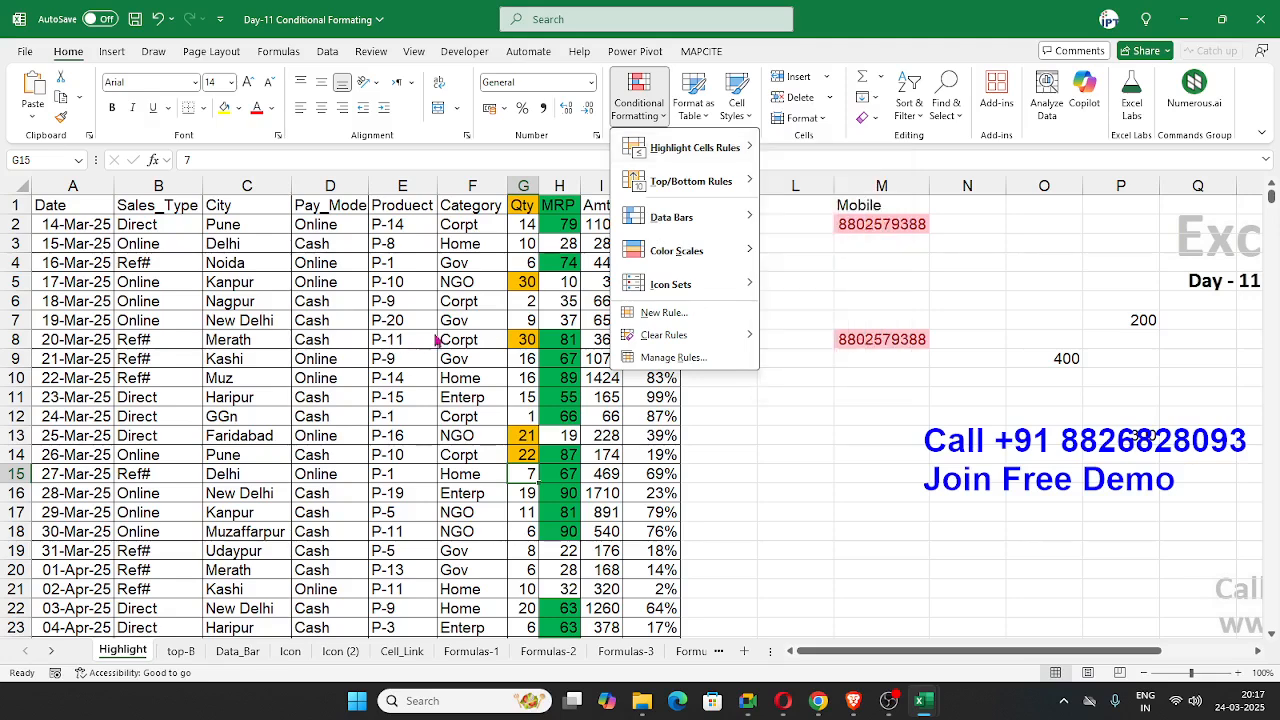
Step: Switch to the top-B sheet and look over its sales table
left_click(183, 650)
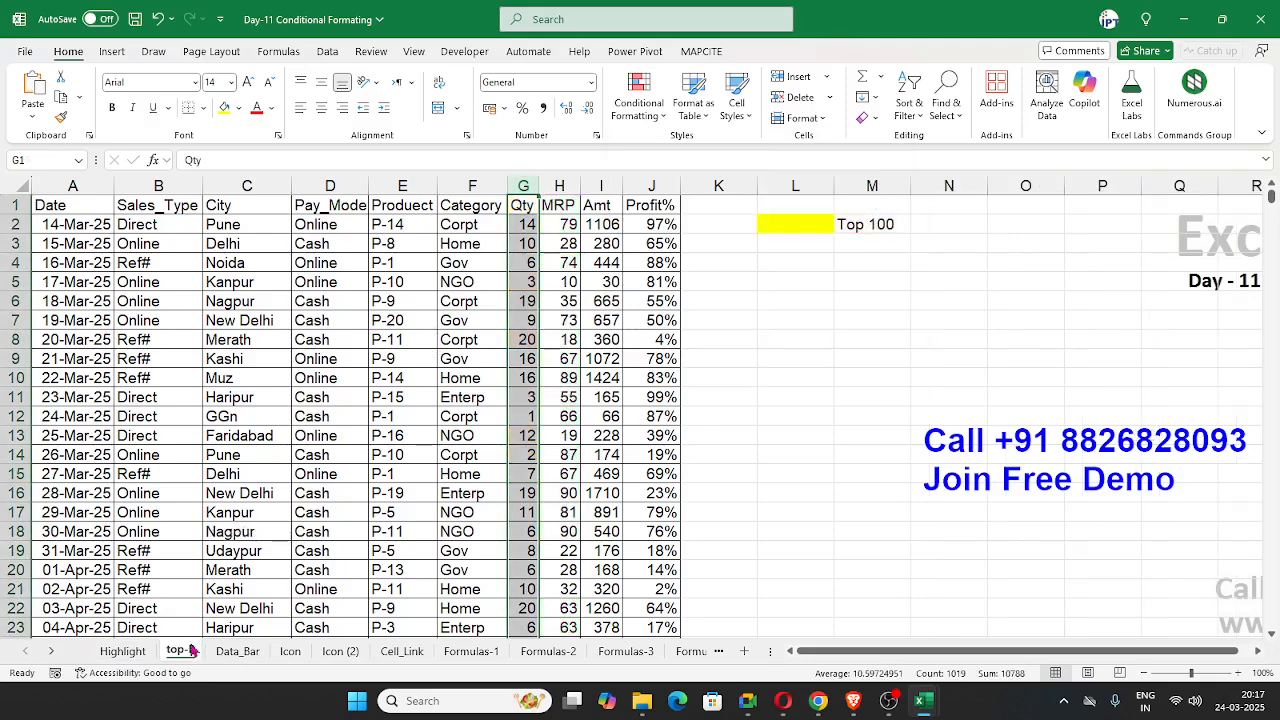
left_click(348, 358)
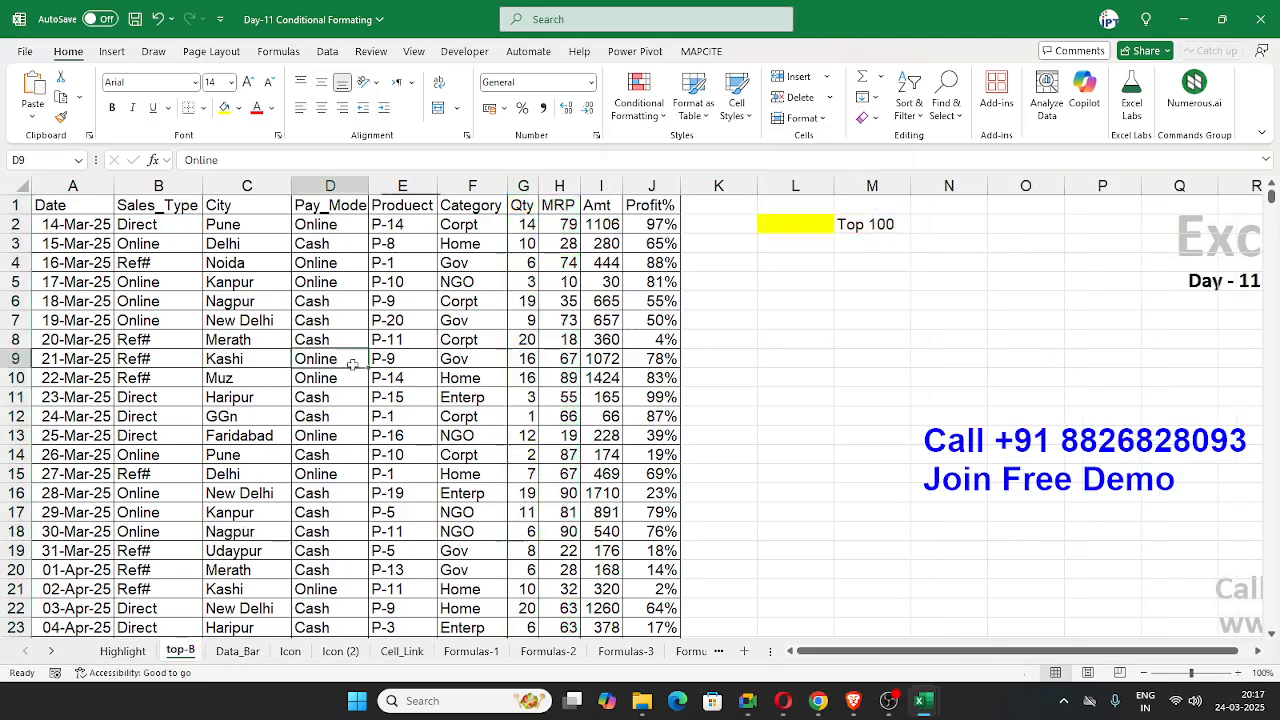
left_click(496, 284)
scroll(502, 343, "down", 3)
scroll(502, 344, "up", 3)
scroll(502, 343, "down", 16)
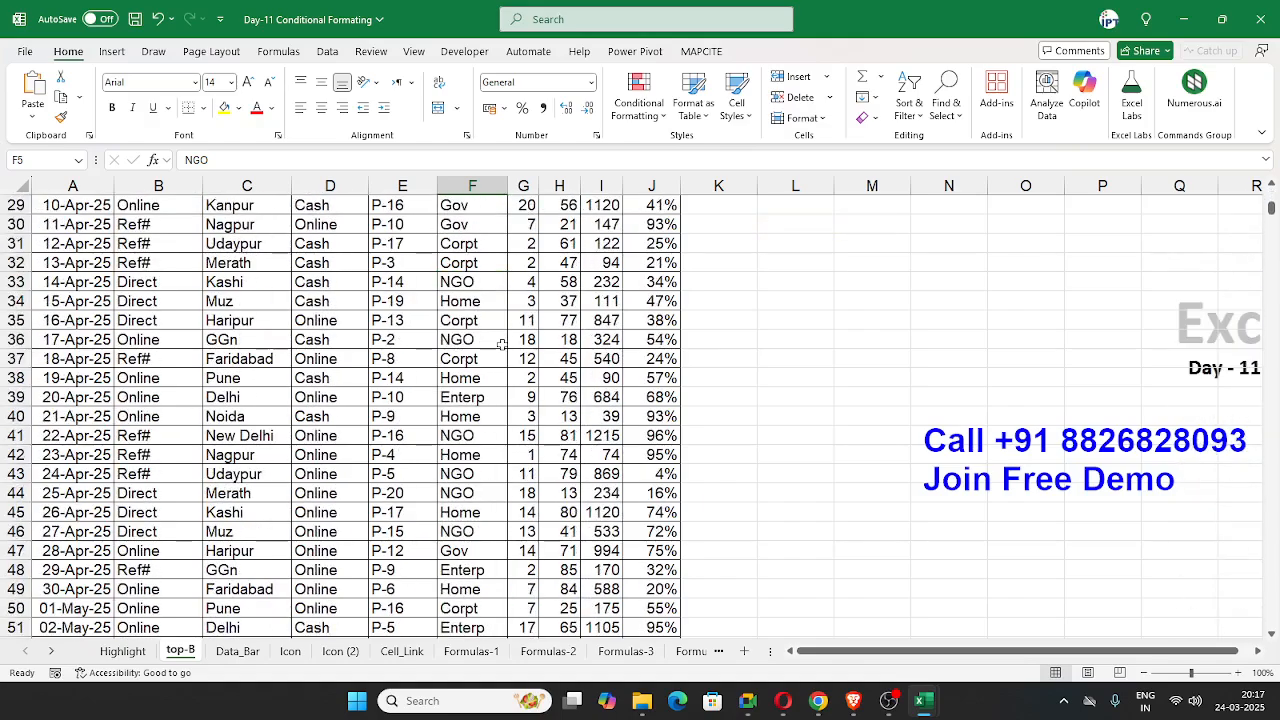
scroll(502, 343, "up", 16)
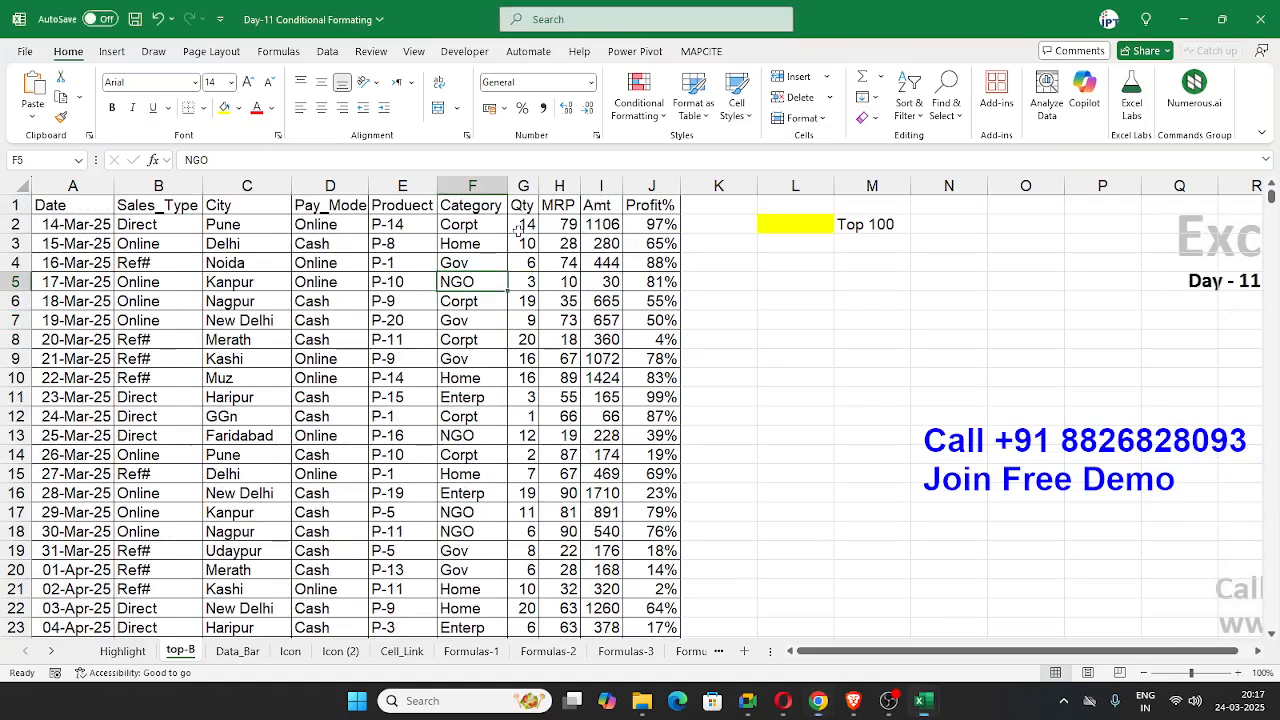
Step: Try a Top 10 Items rule on the whole Qty column with the rank set to 5, and cancel it
left_click(525, 180)
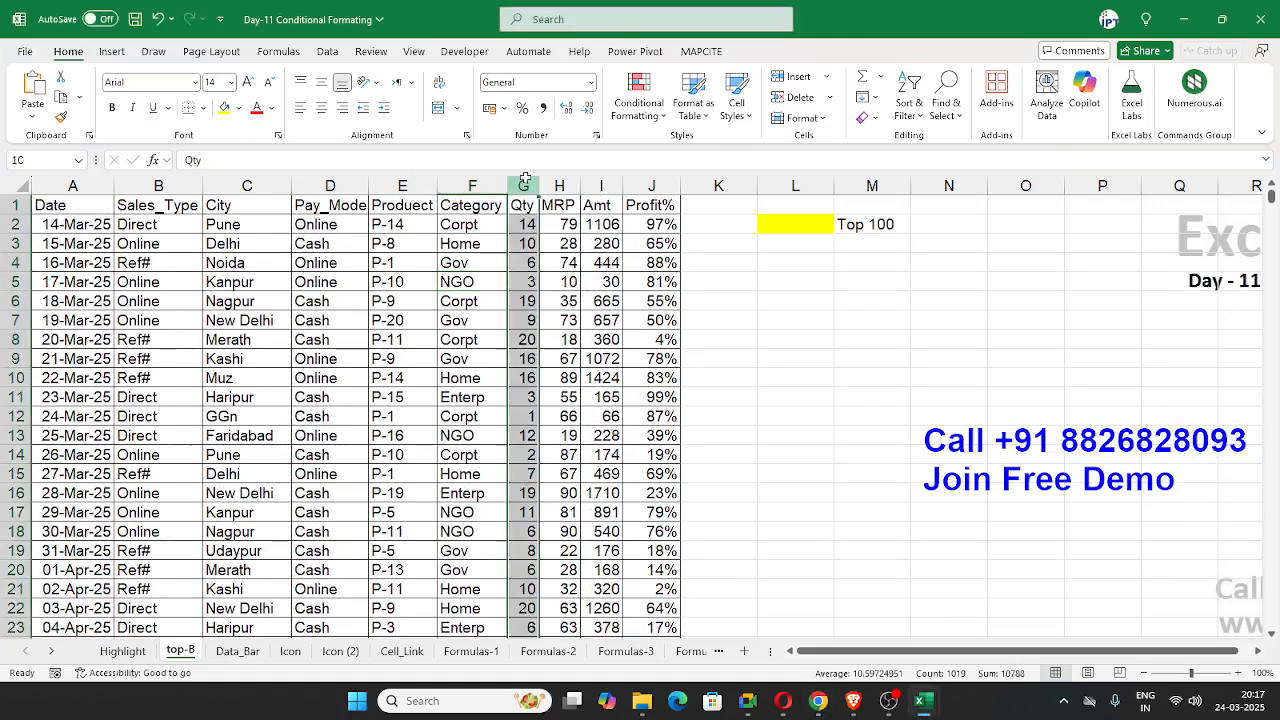
left_click(636, 104)
mouse_move(705, 181)
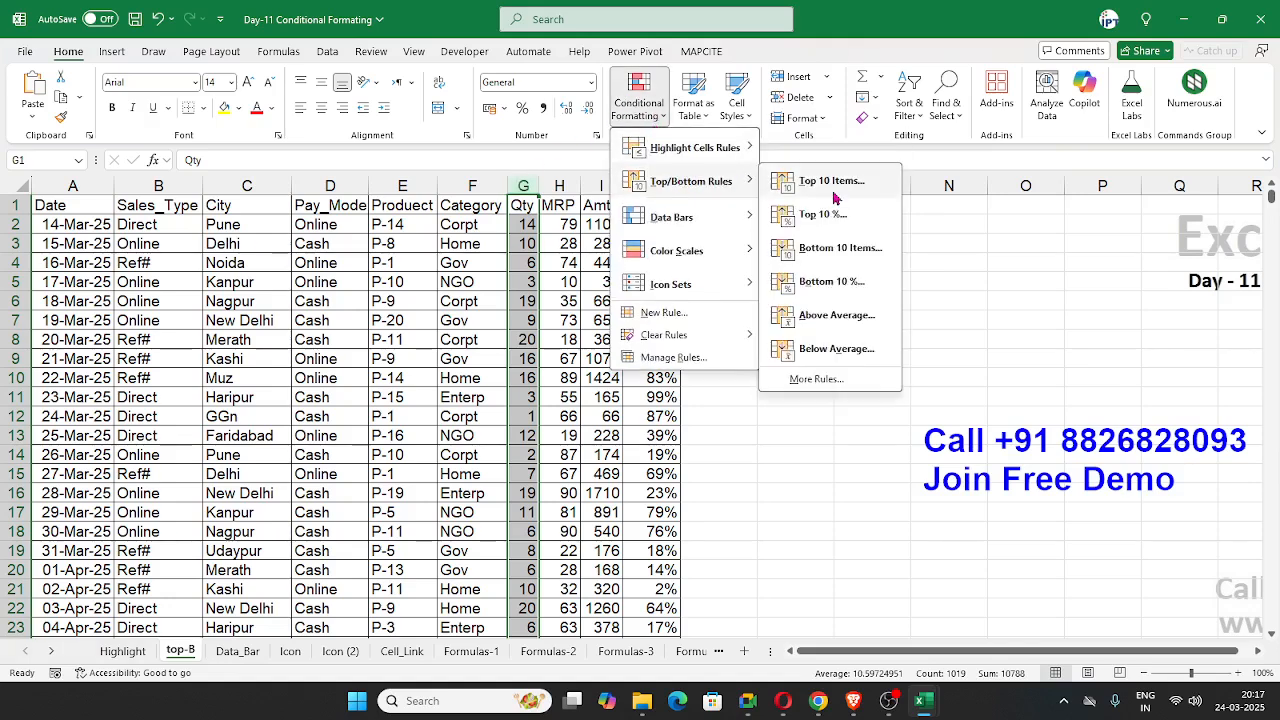
left_click(831, 183)
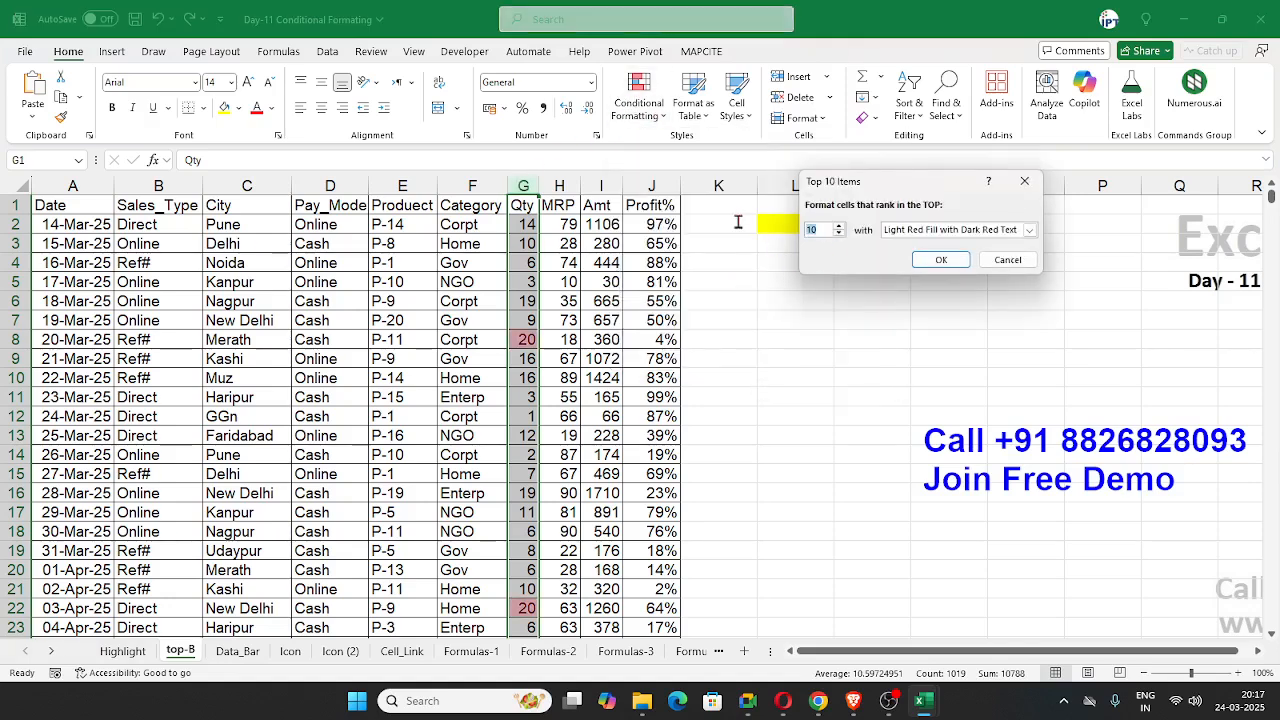
type("5")
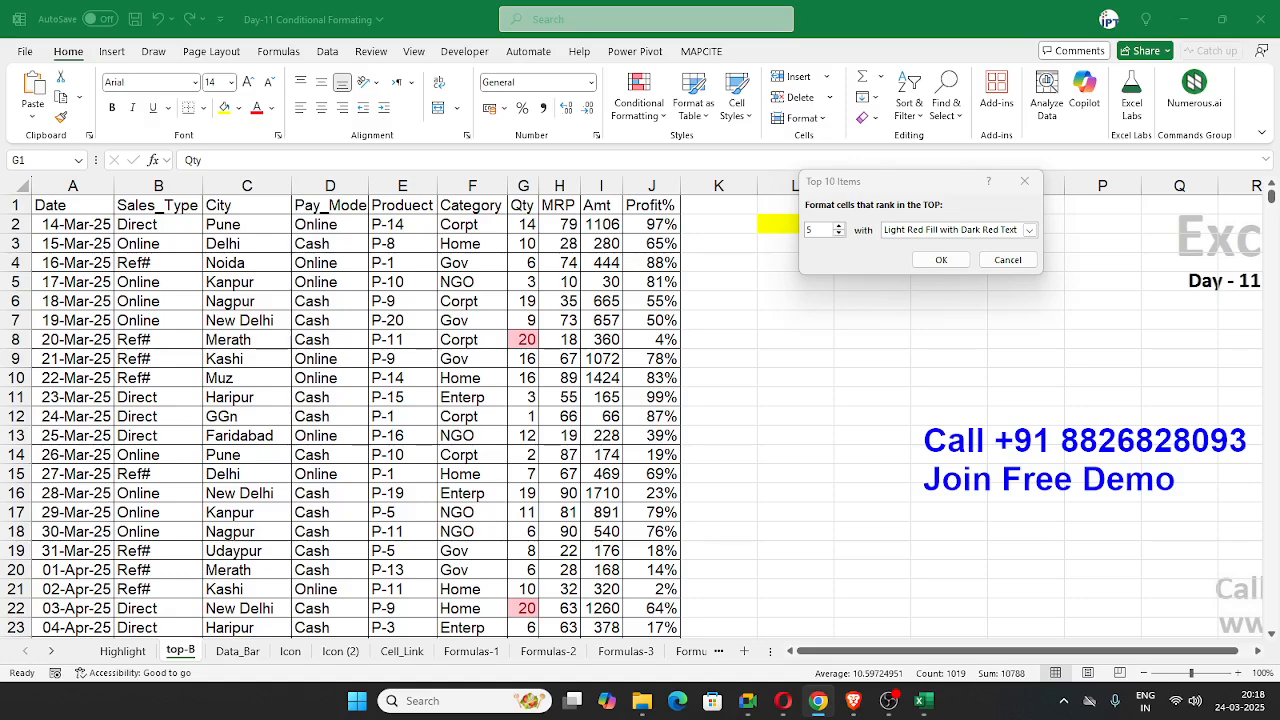
left_click(1007, 259)
Step: Preview the Bottom 10 Items rule on the Qty column and cancel it
left_click(630, 110)
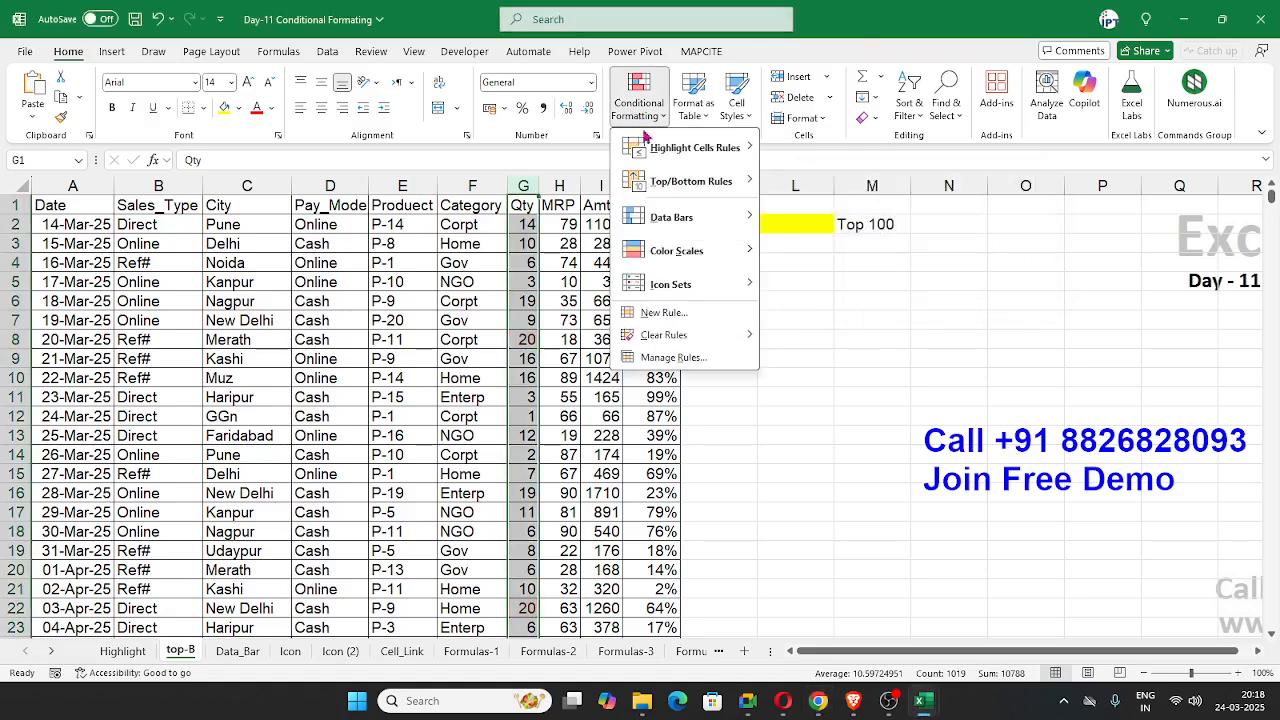
mouse_move(687, 183)
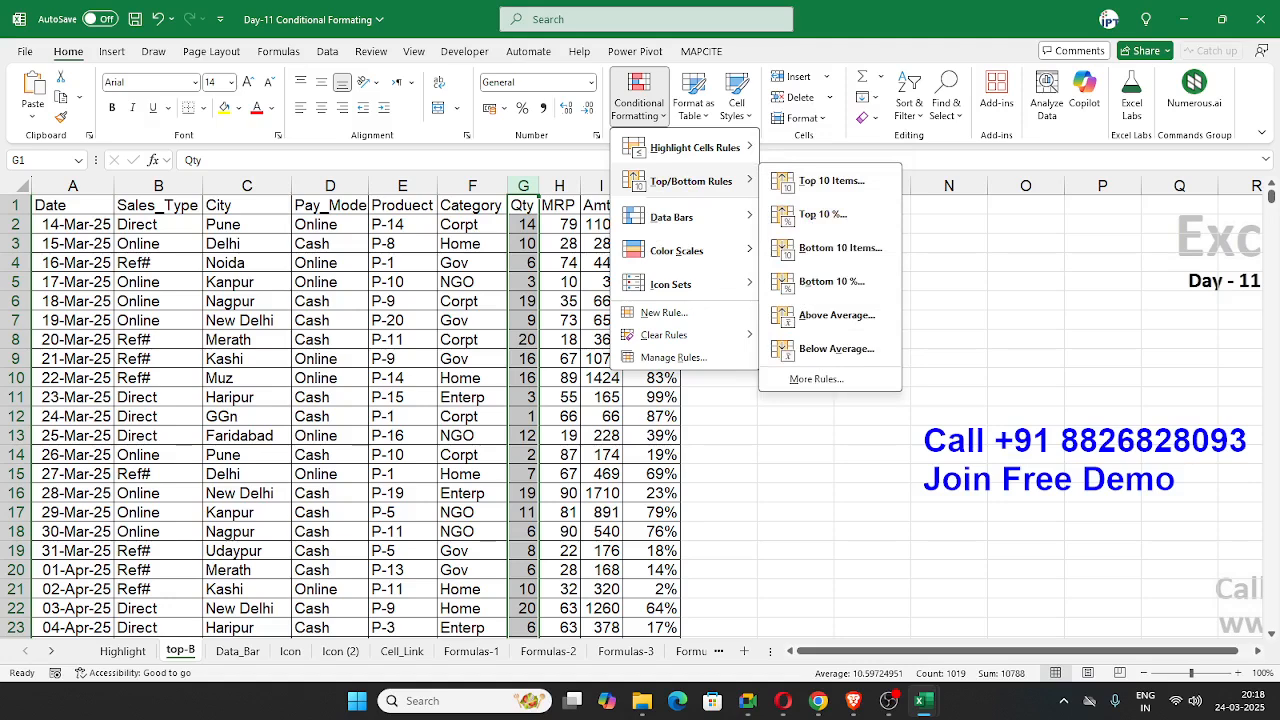
key("alt+Tab")
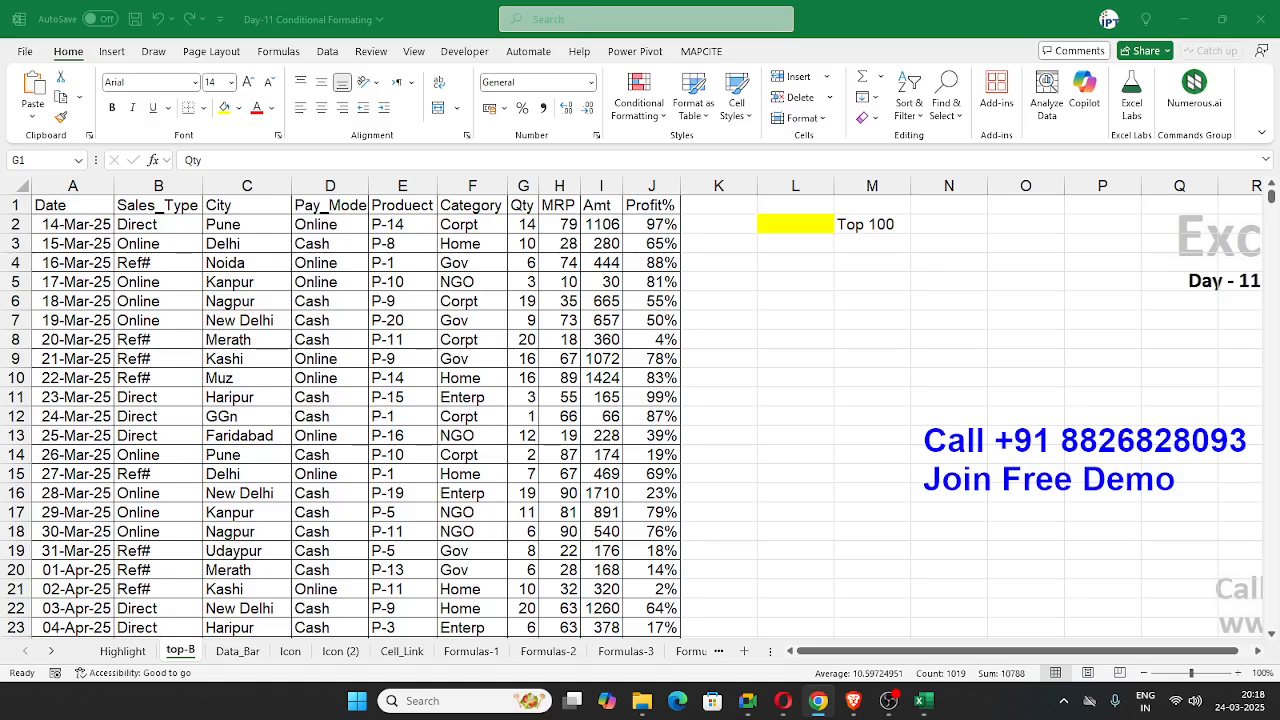
left_click(432, 284)
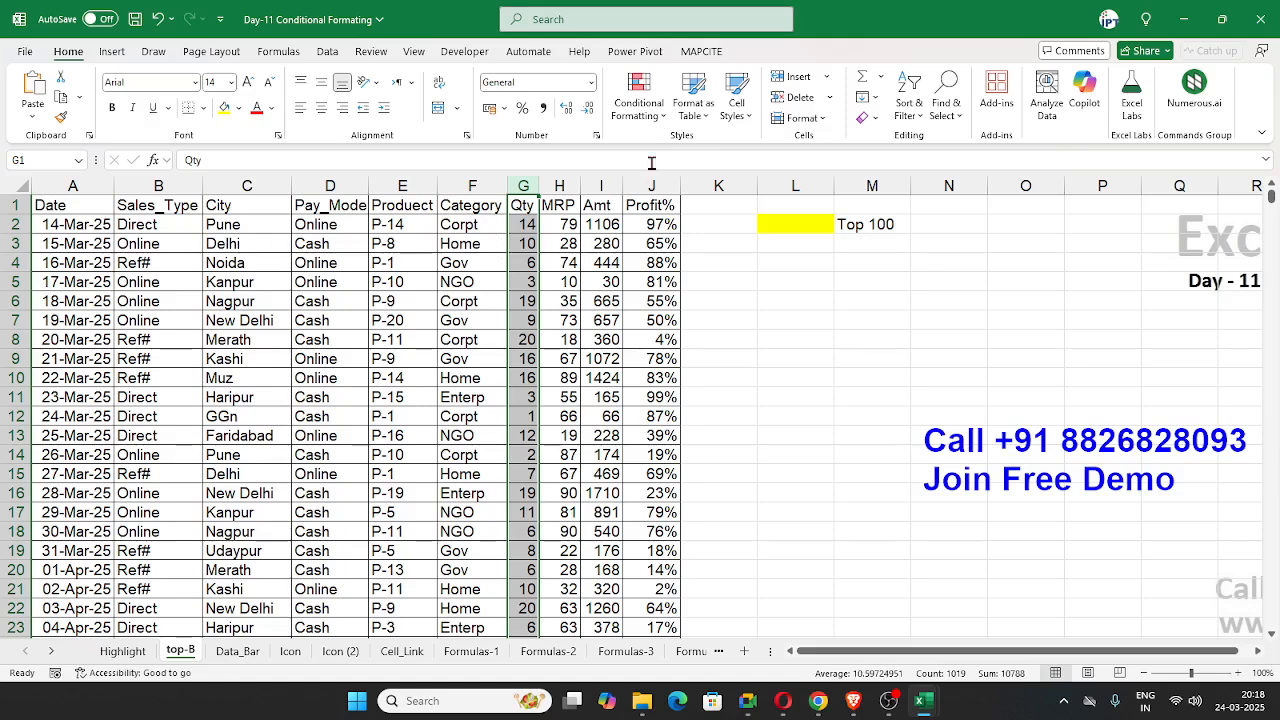
left_click(638, 95)
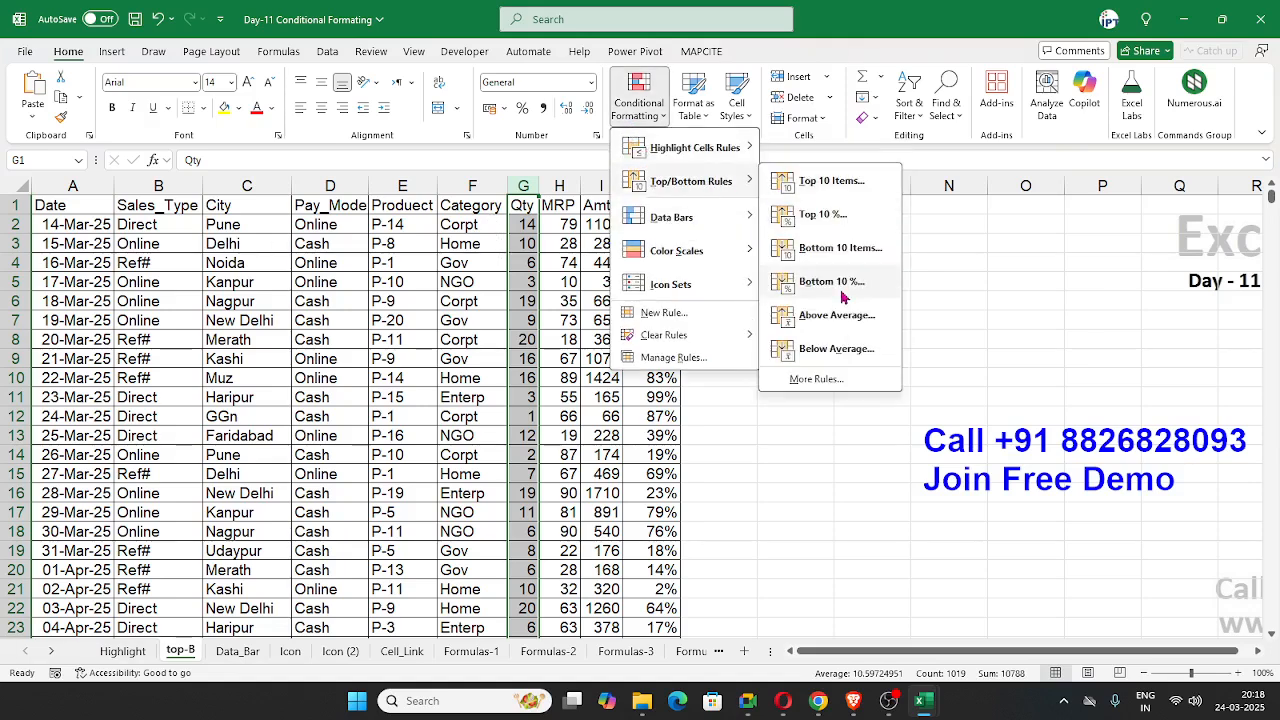
left_click(845, 256)
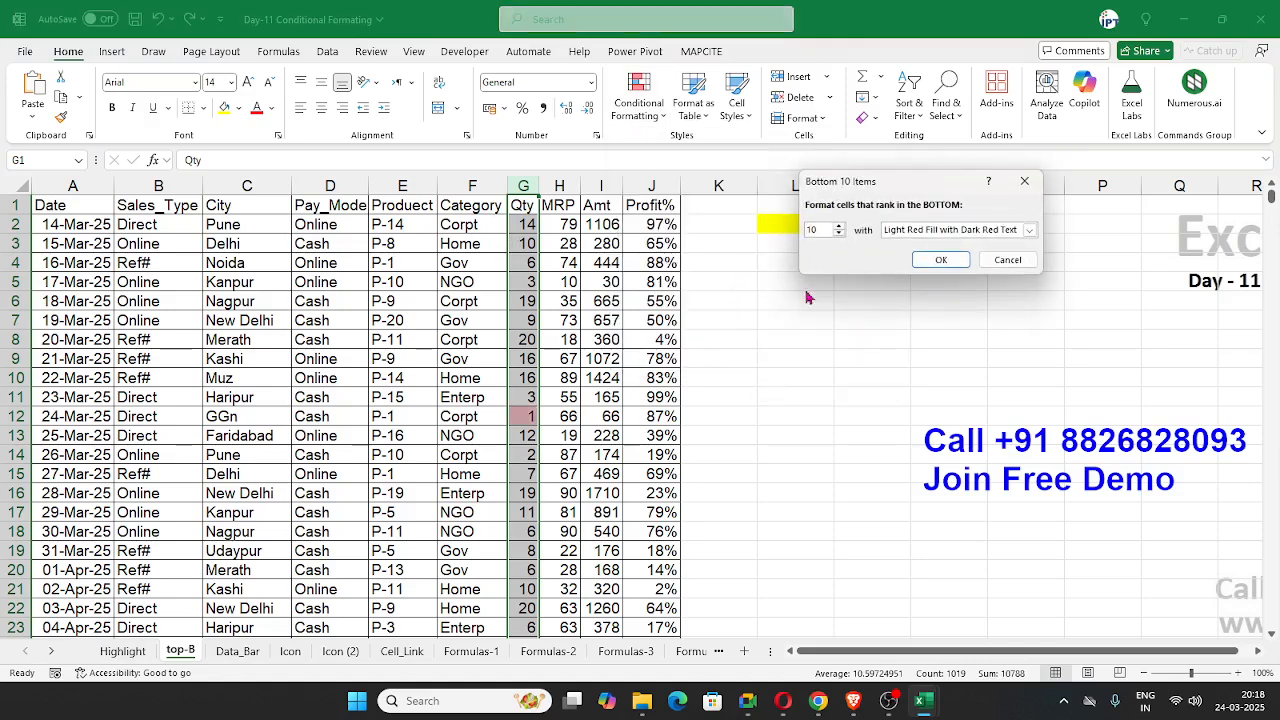
left_click(1007, 260)
Step: Open the Top 10 % rule for the Qty column and cancel it
left_click(638, 100)
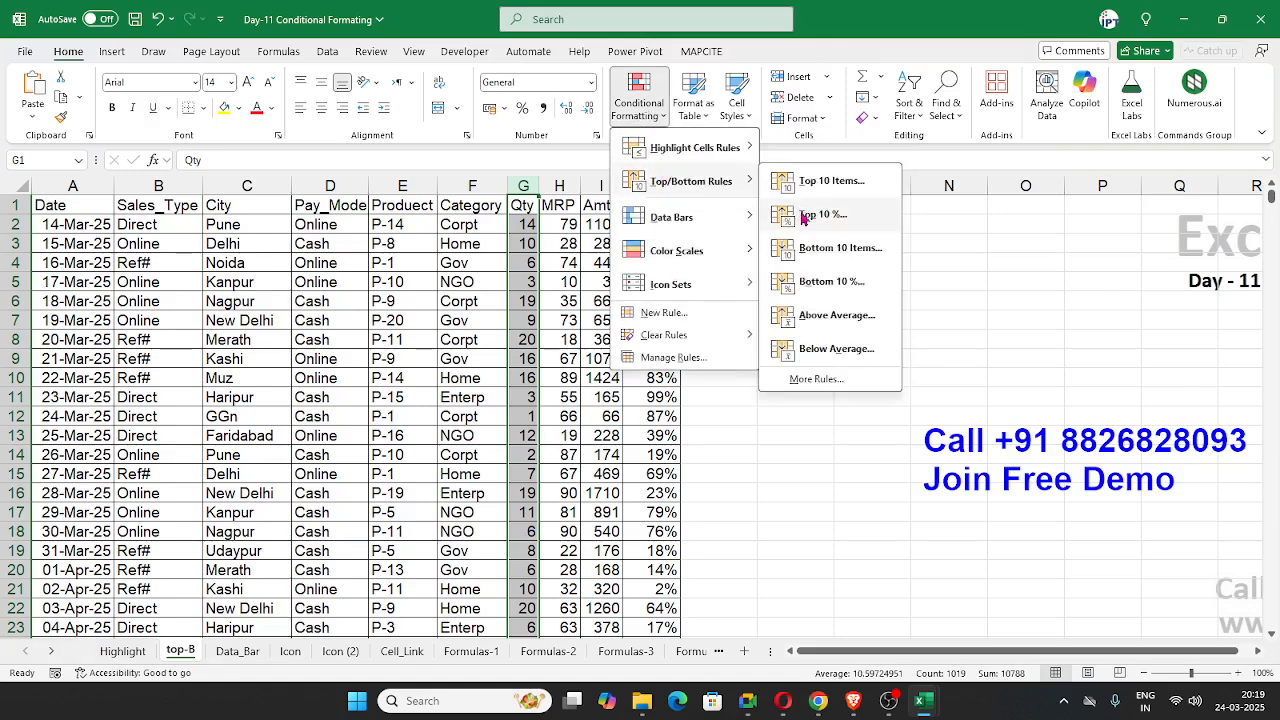
left_click(805, 214)
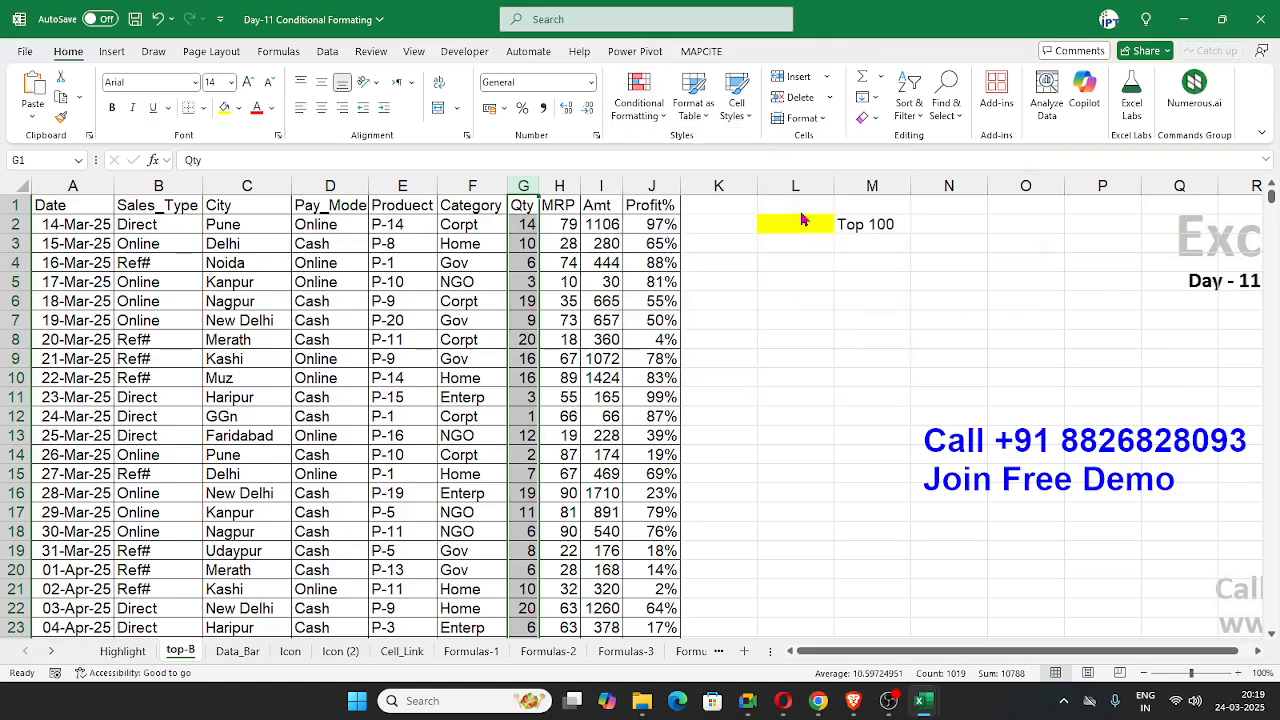
key("Escape")
Step: Preview the Above Average rule on the Qty column with Light Red Fill with Dark Red Text, and cancel it
left_click(640, 105)
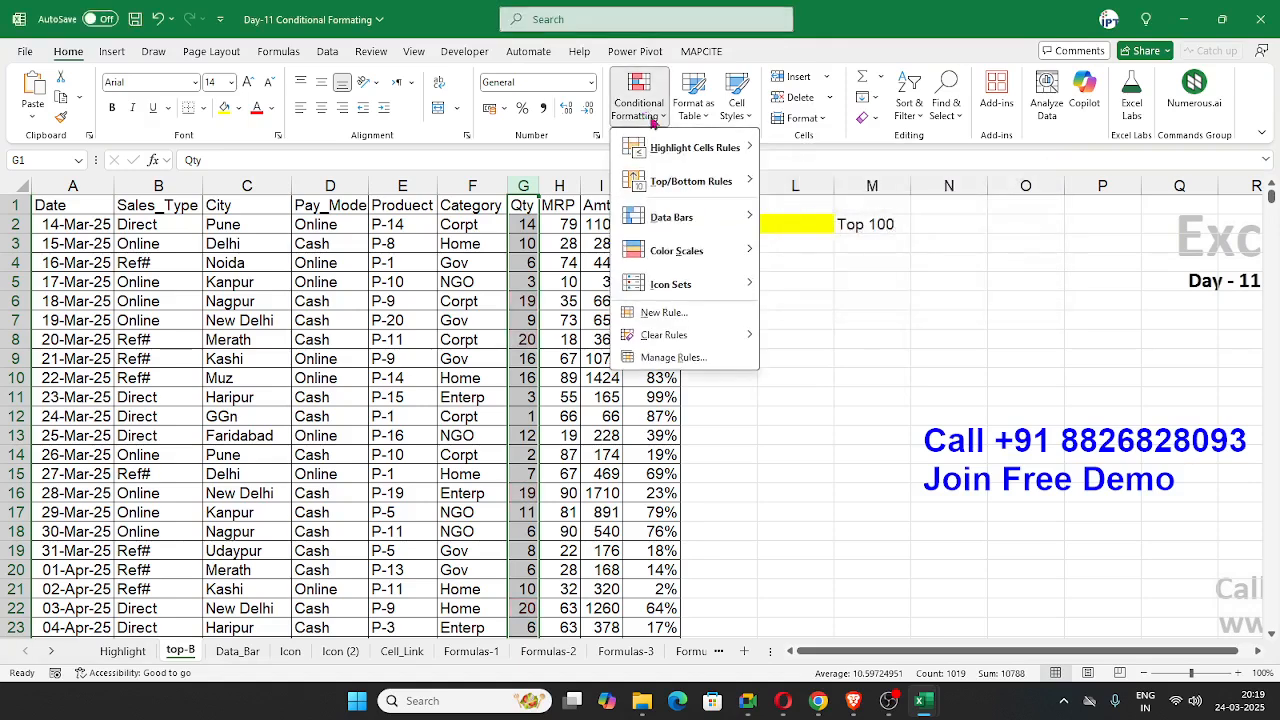
mouse_move(682, 158)
mouse_move(667, 193)
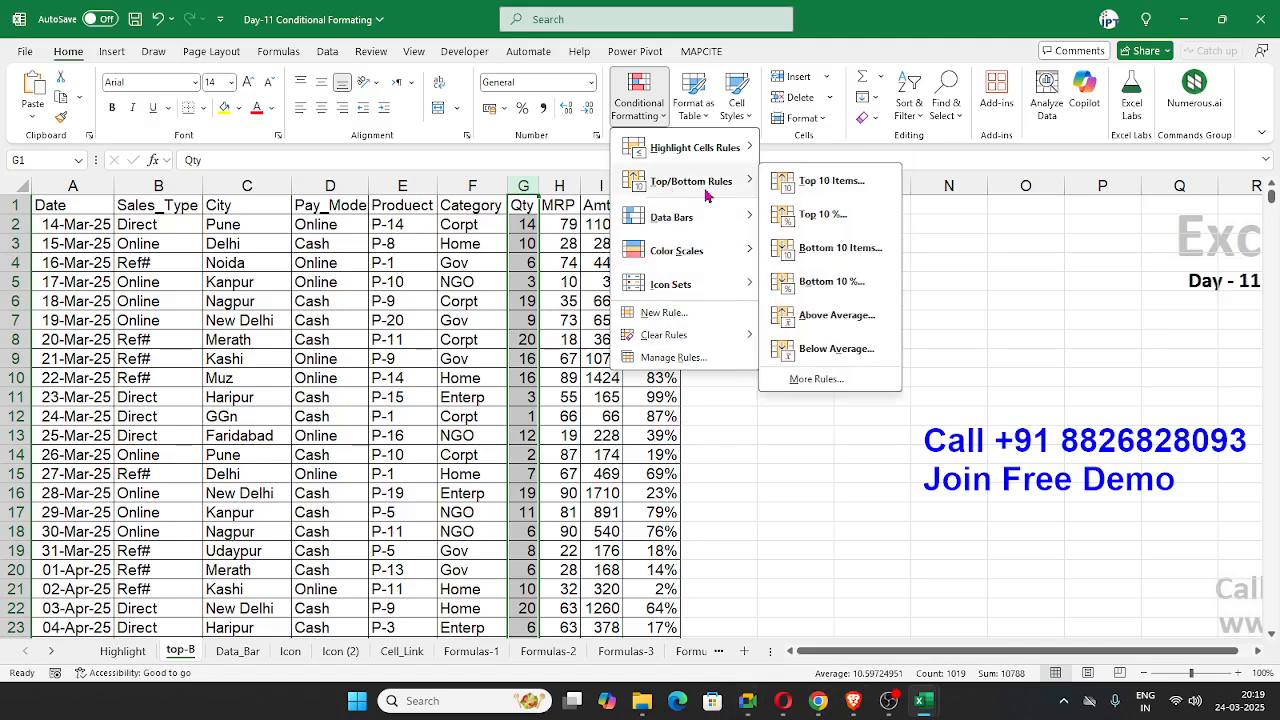
left_click(833, 316)
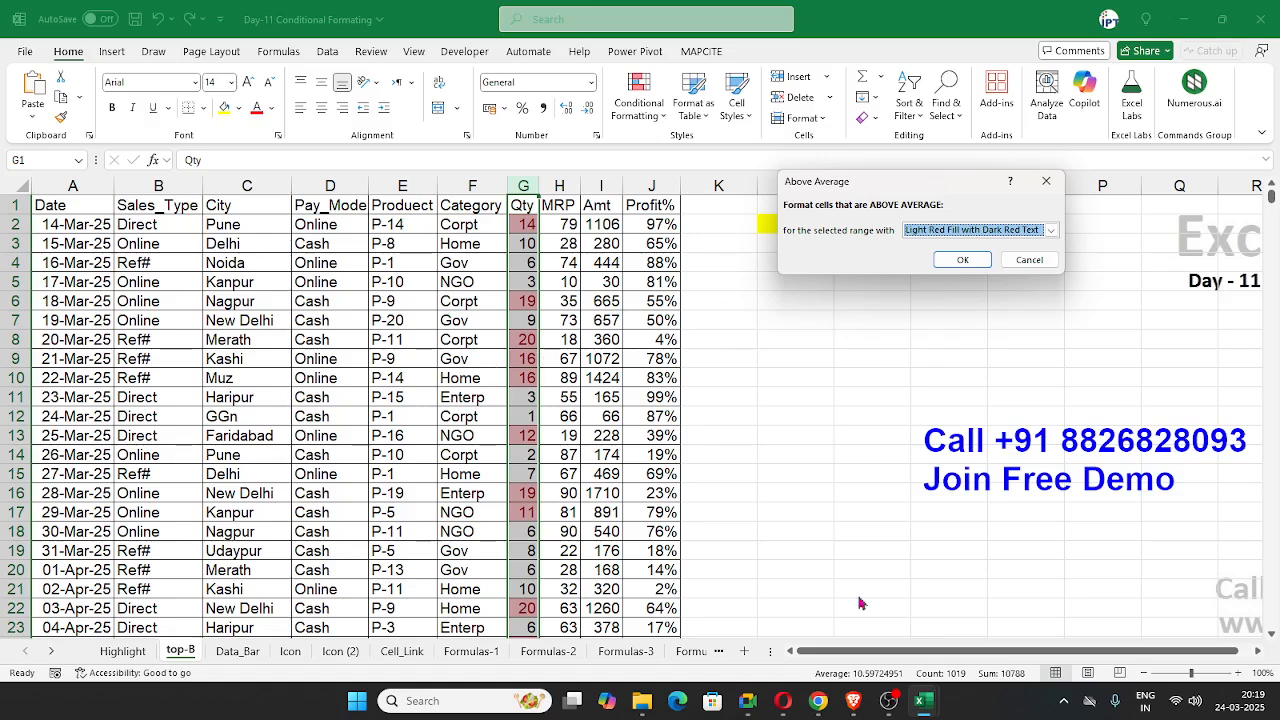
key("ctrl")
key("alt+Tab")
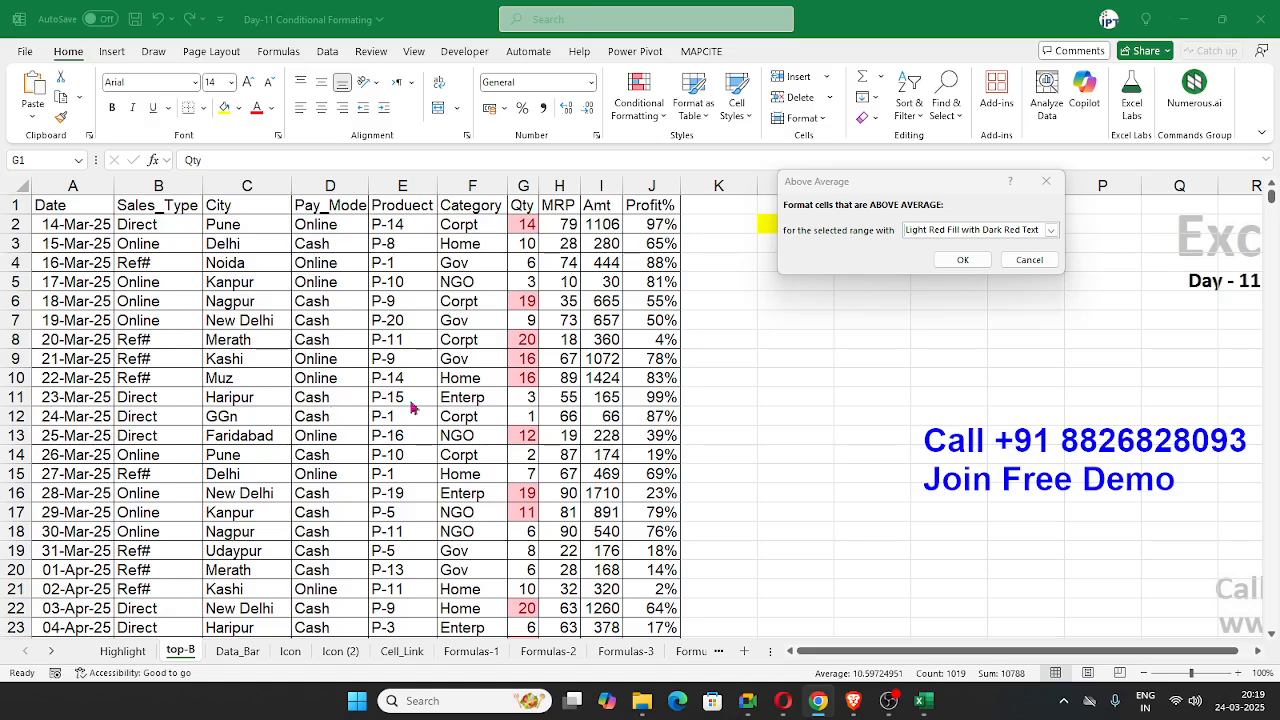
left_click(1030, 259)
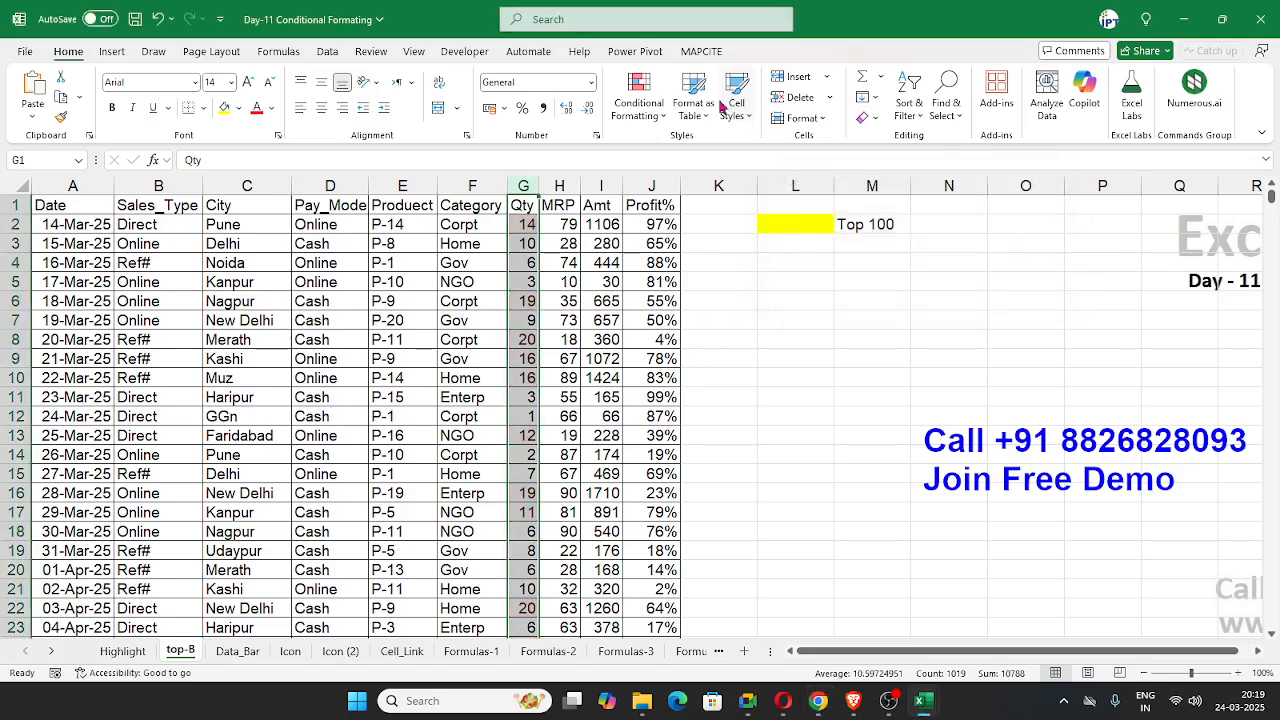
Step: Clear all conditional formatting rules from the entire Data_Bar sheet
left_click(638, 100)
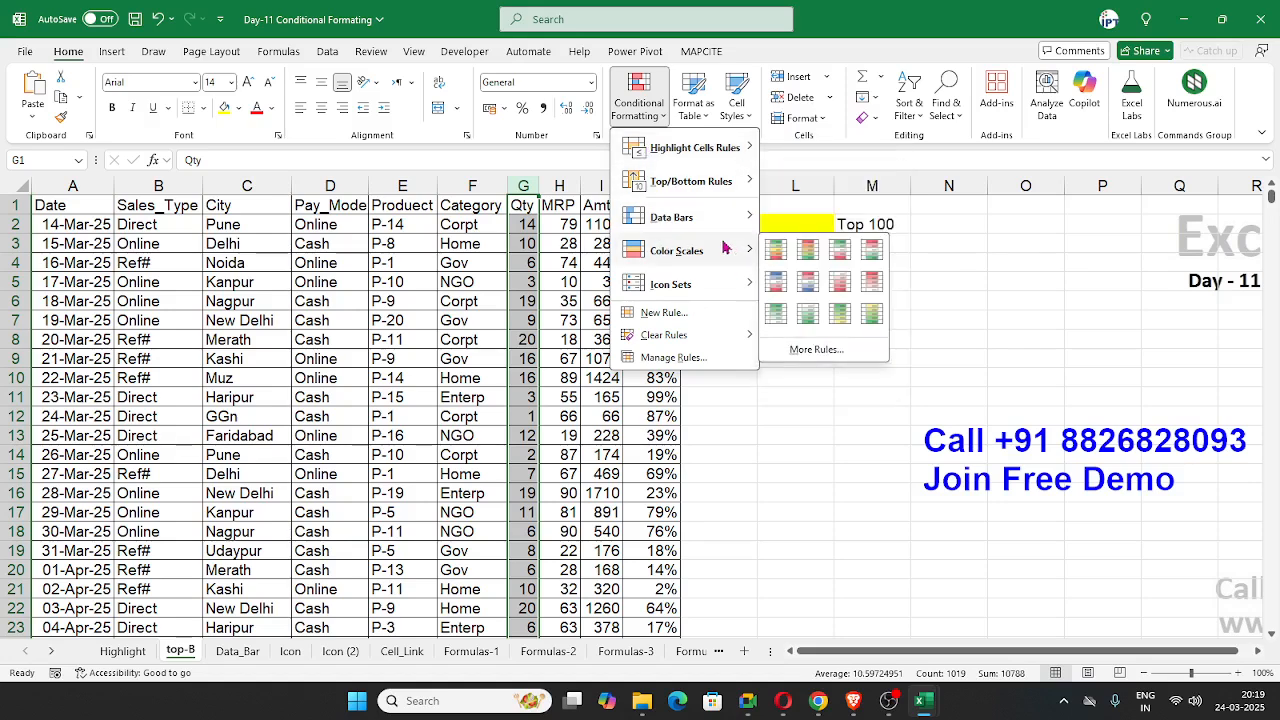
left_click(768, 482)
left_click(240, 651)
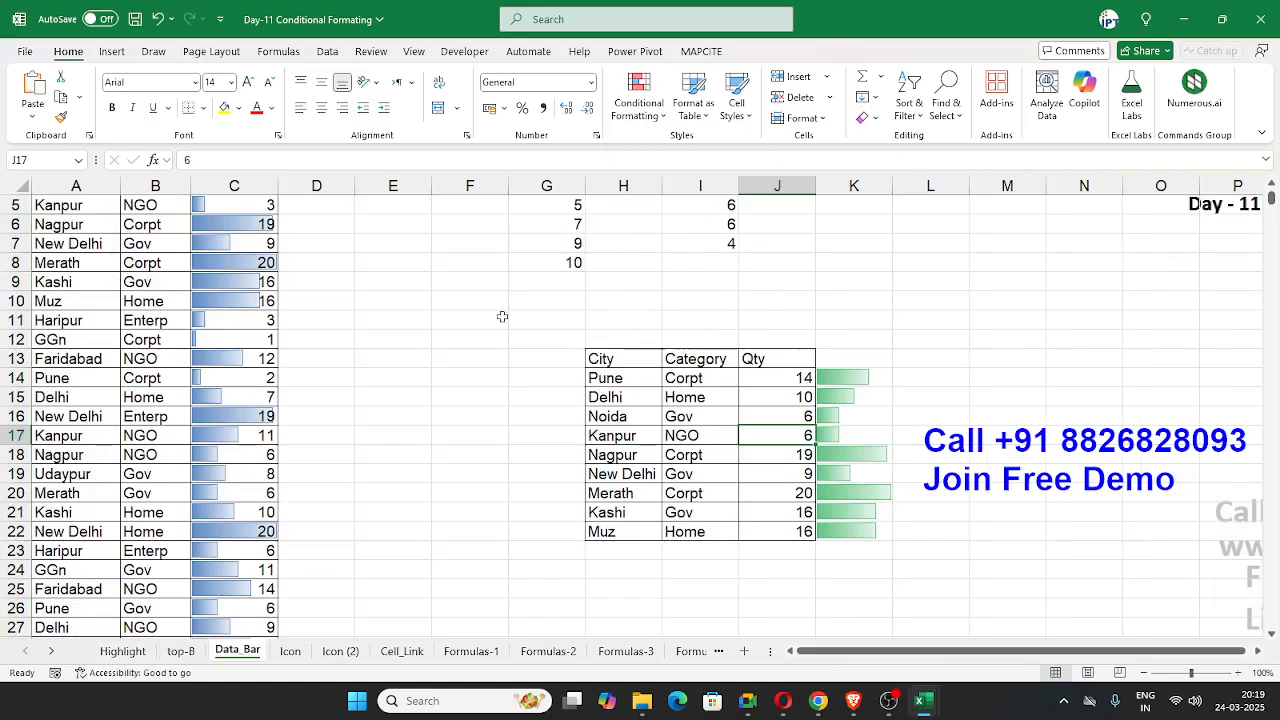
left_click(600, 226)
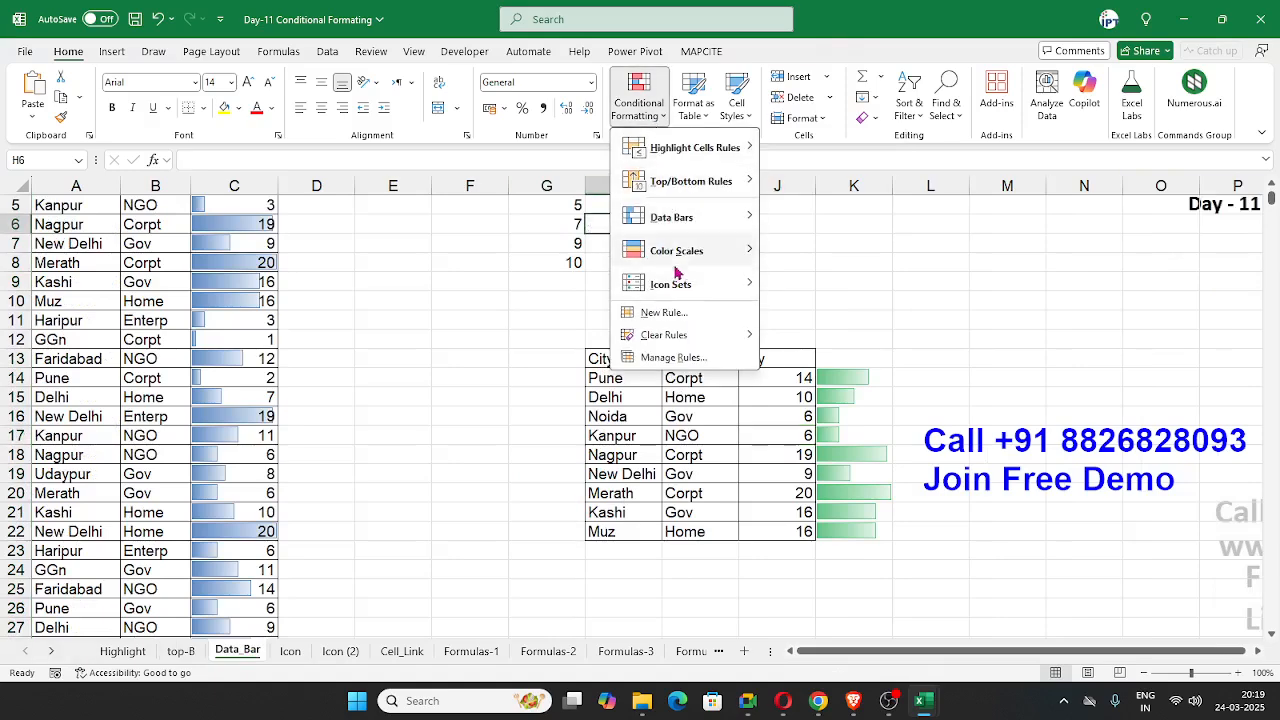
mouse_move(685, 334)
left_click(808, 362)
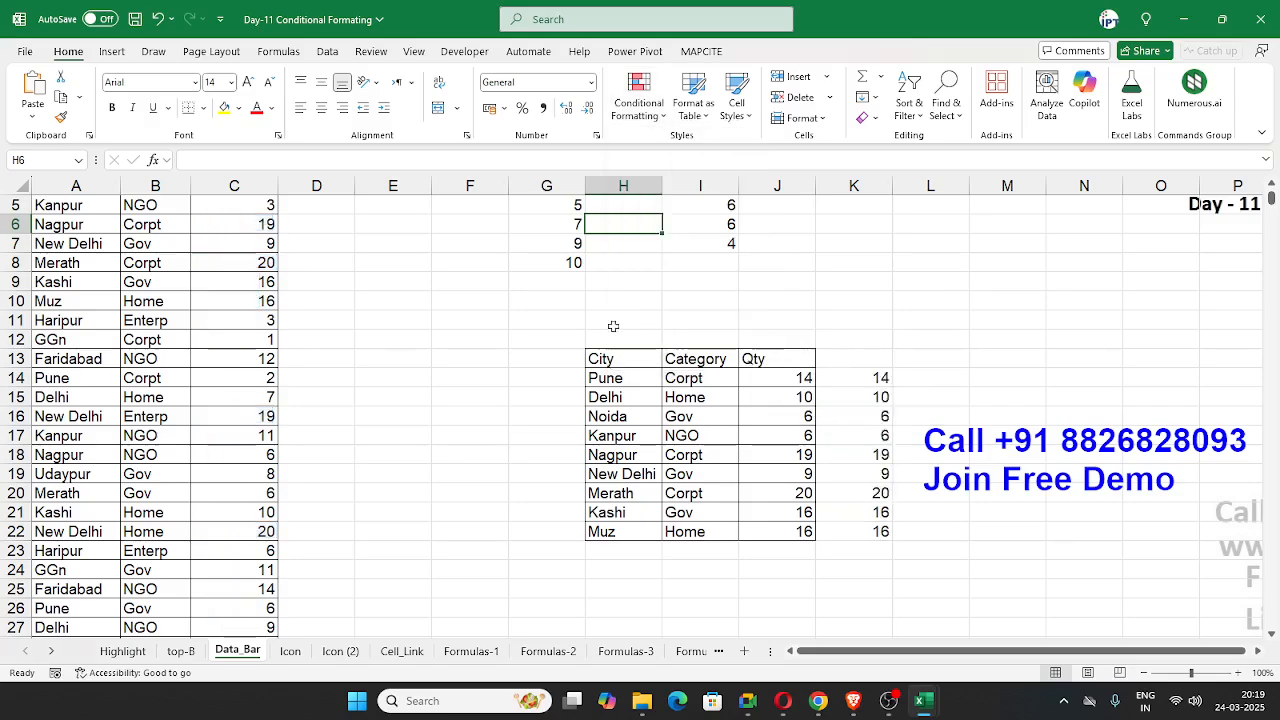
Step: Delete the helper values in column K beside the small City, Category and Qty table, from K14 down
left_click(470, 320)
scroll(375, 290, "up", 2)
left_click_drag(880, 455, 860, 640)
key("Delete")
scroll(740, 400, "up", 2)
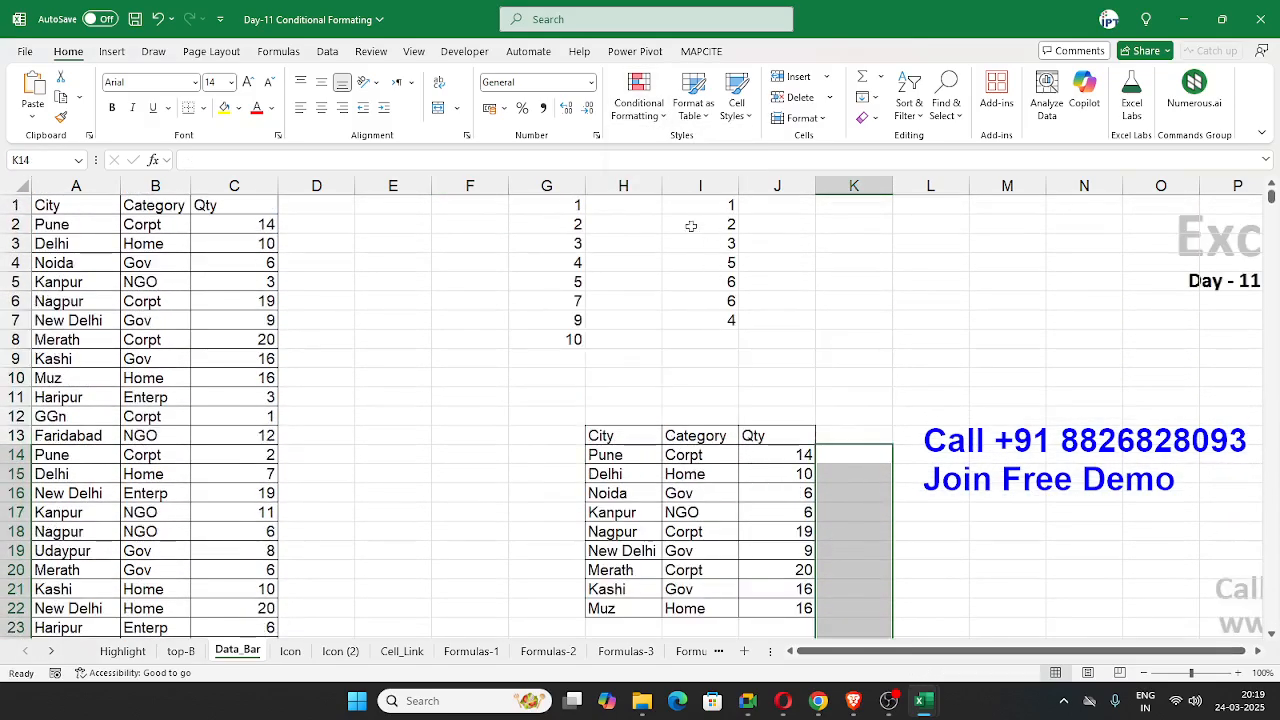
left_click(320, 277)
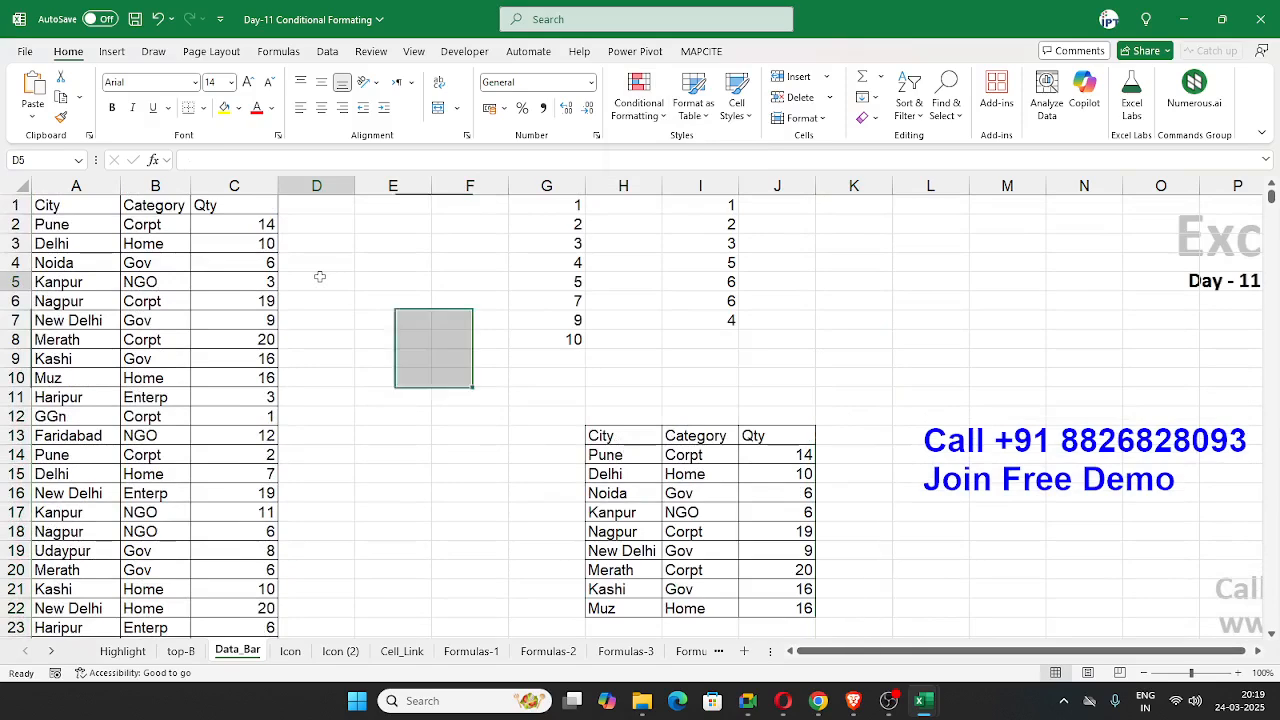
left_click(214, 229)
scroll(214, 277, "down", 4)
scroll(214, 277, "up", 4)
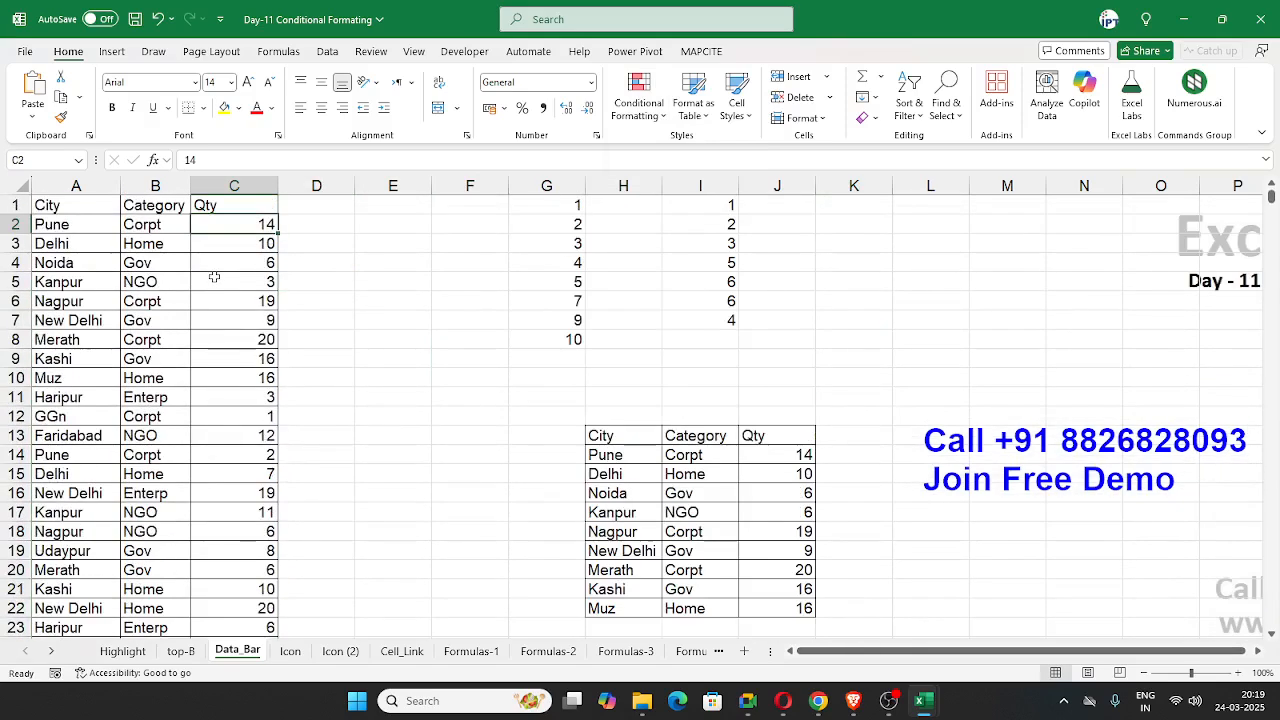
left_click(228, 338)
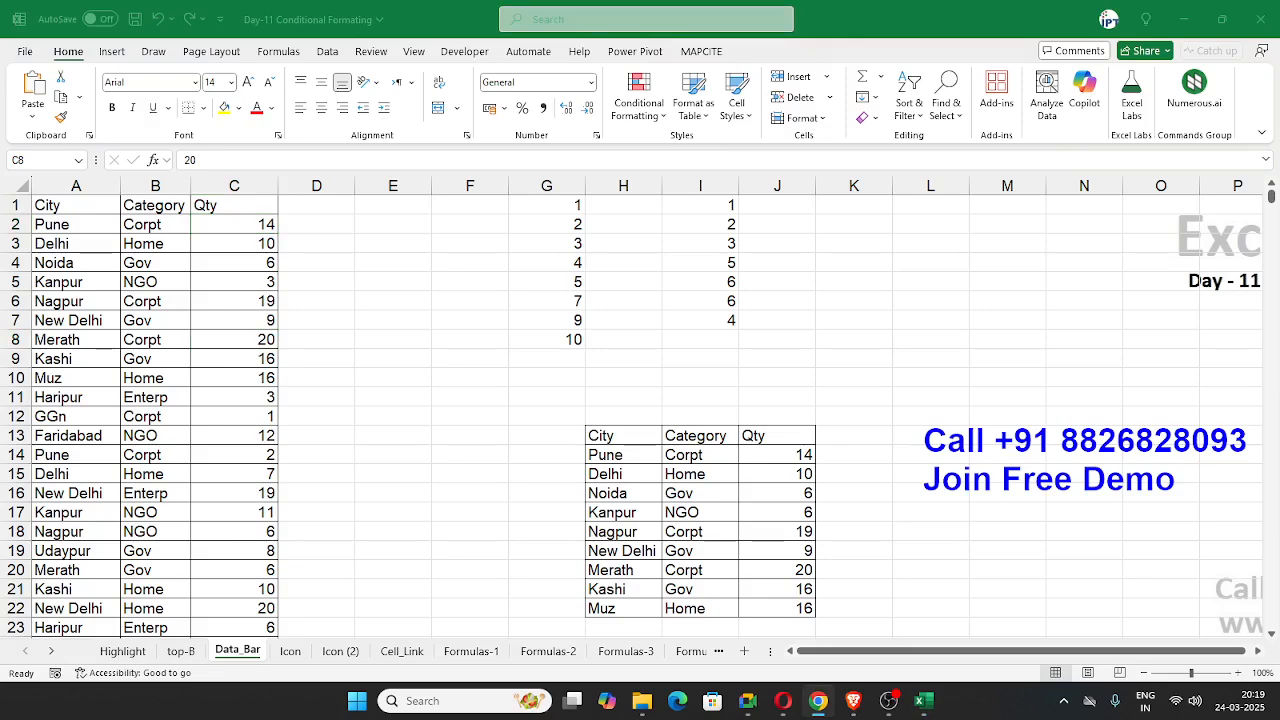
Step: Apply Blue gradient-fill data bars to the whole Qty column C
left_click(260, 172)
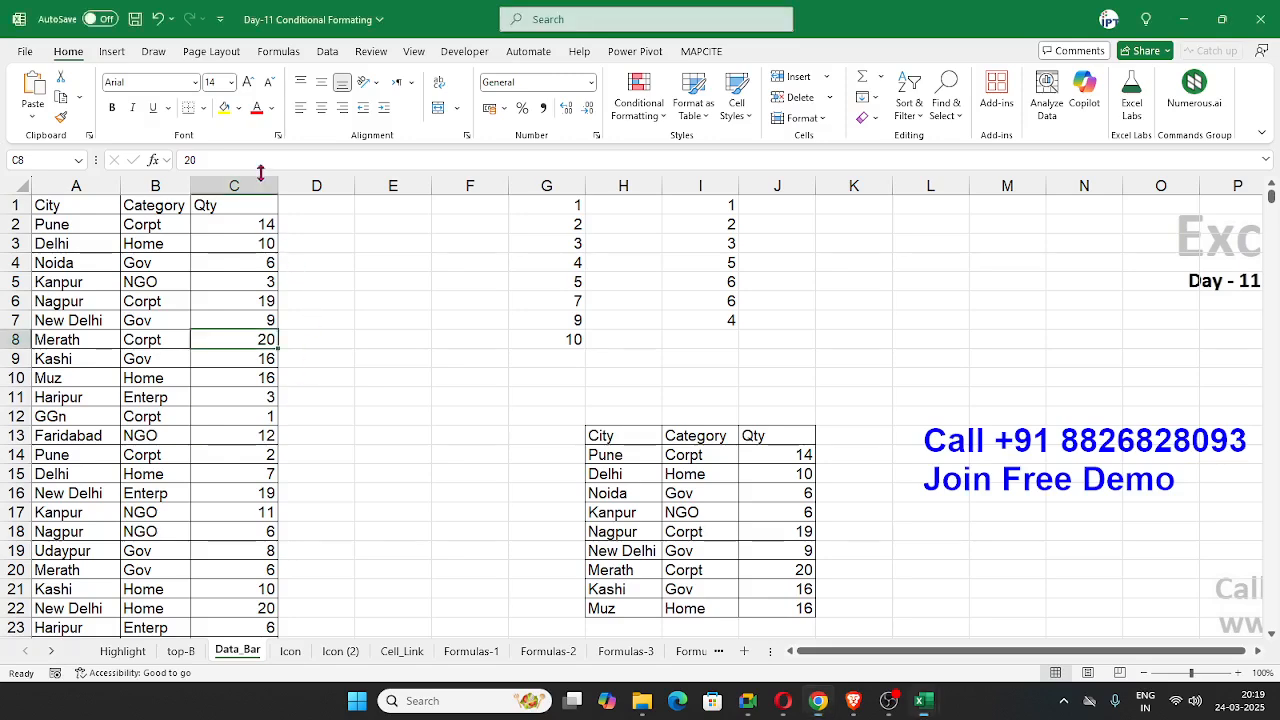
left_click(260, 172)
left_click(638, 100)
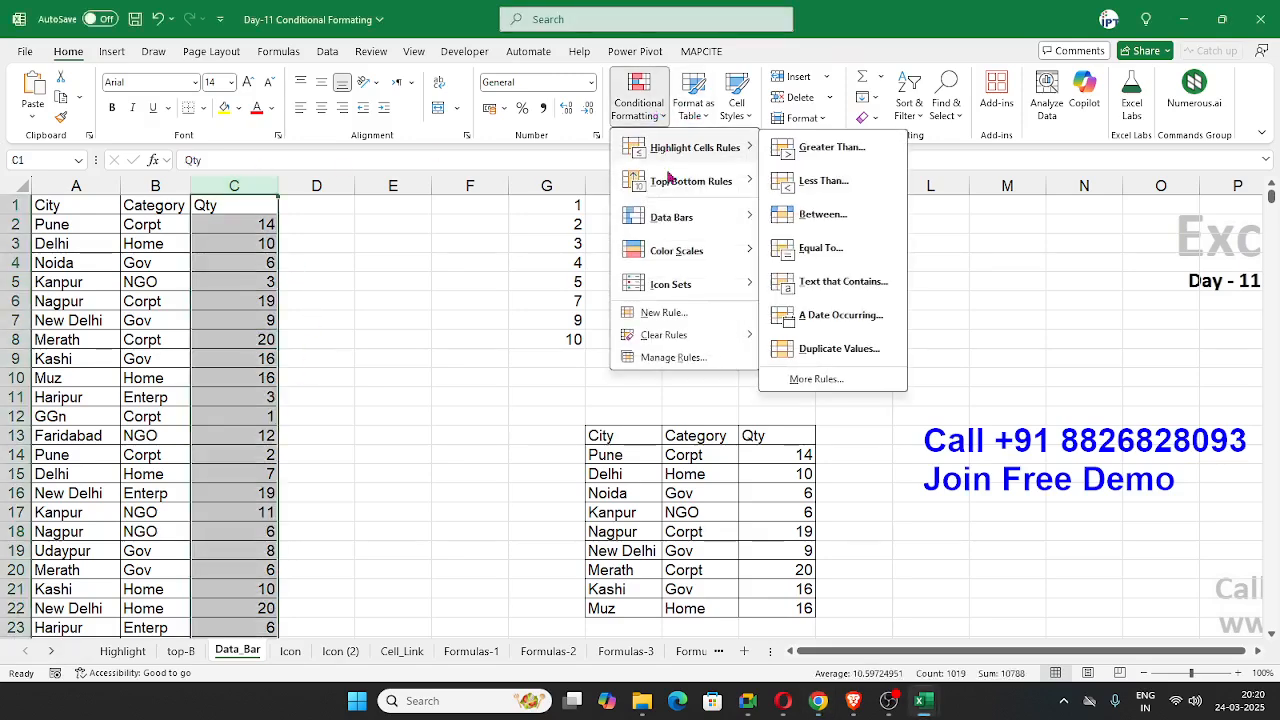
mouse_move(672, 216)
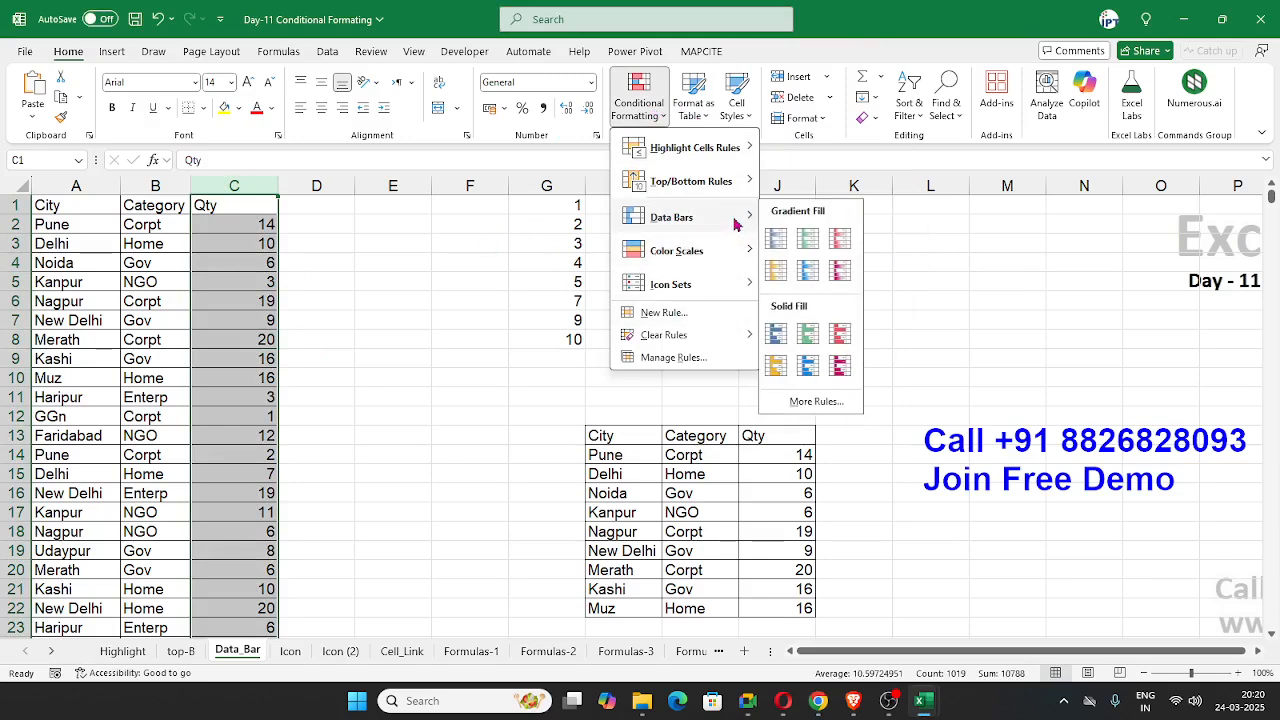
left_click(775, 242)
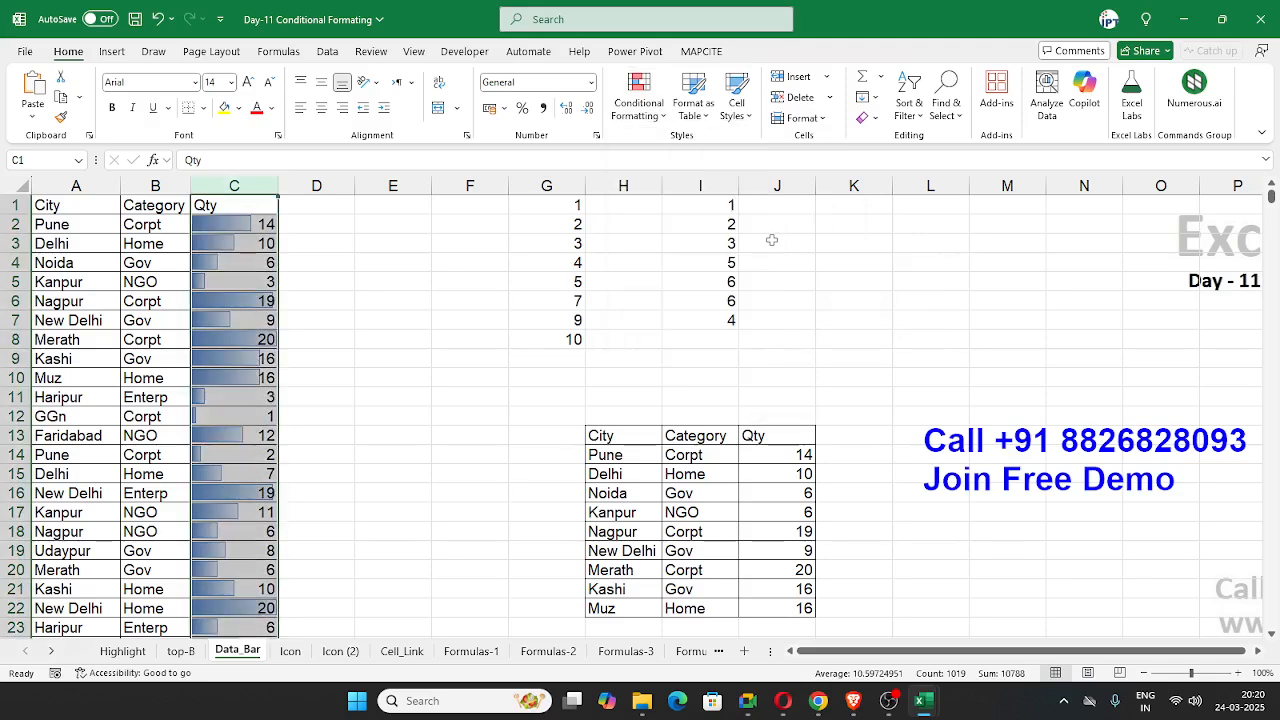
left_click(790, 277)
Step: Preview gradient-fill data bars on the numbers in G1:G8 and dismiss the choice without applying it
left_click_drag(572, 206, 575, 340)
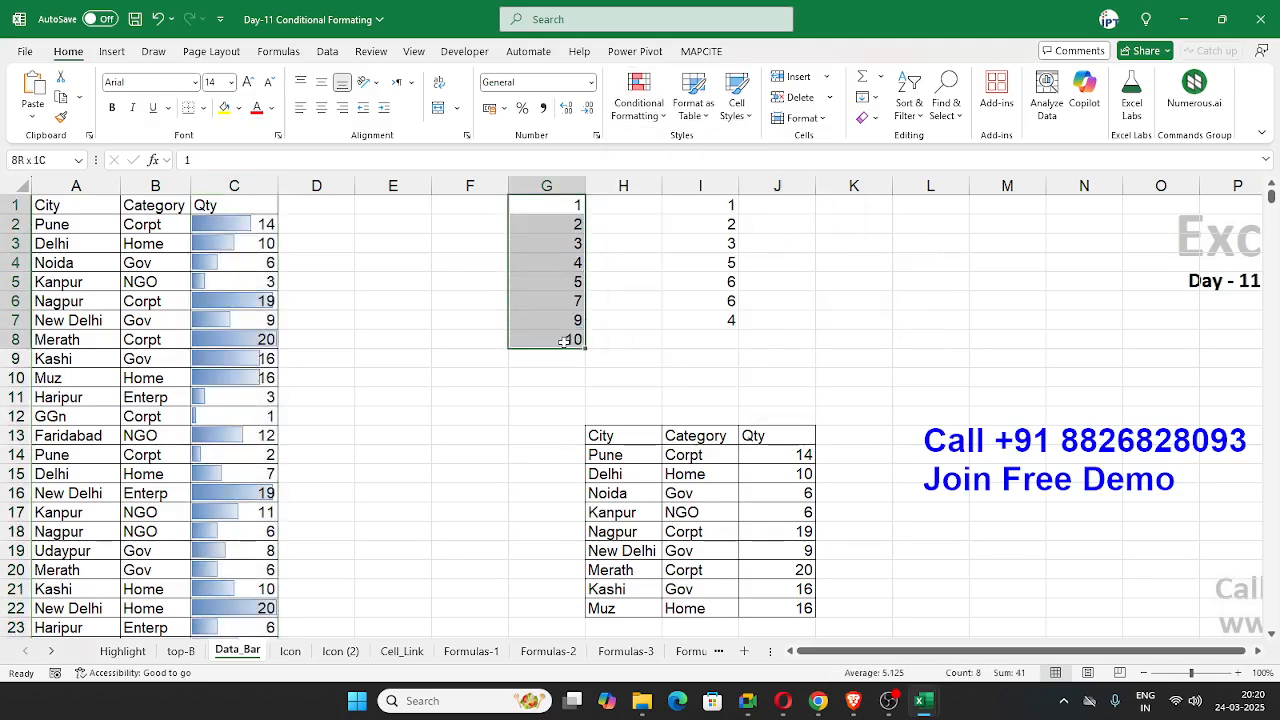
left_click(637, 108)
mouse_move(708, 216)
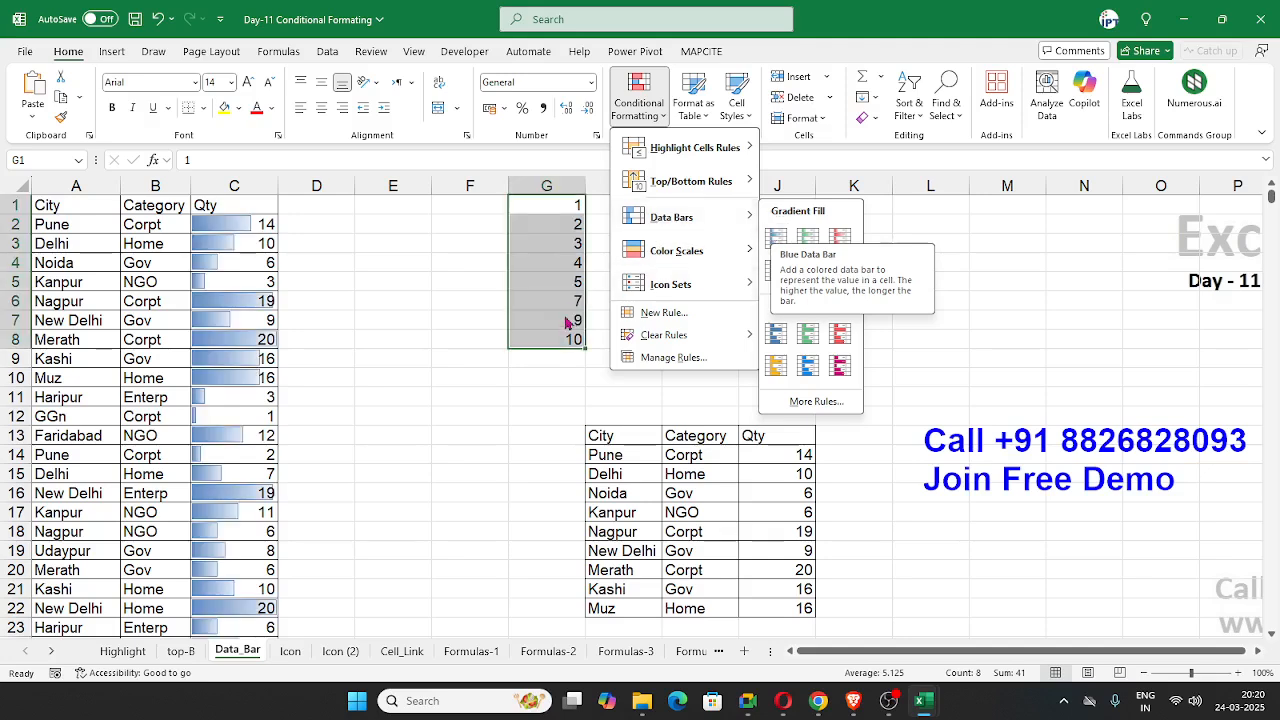
left_click(446, 358)
key("alt+Tab")
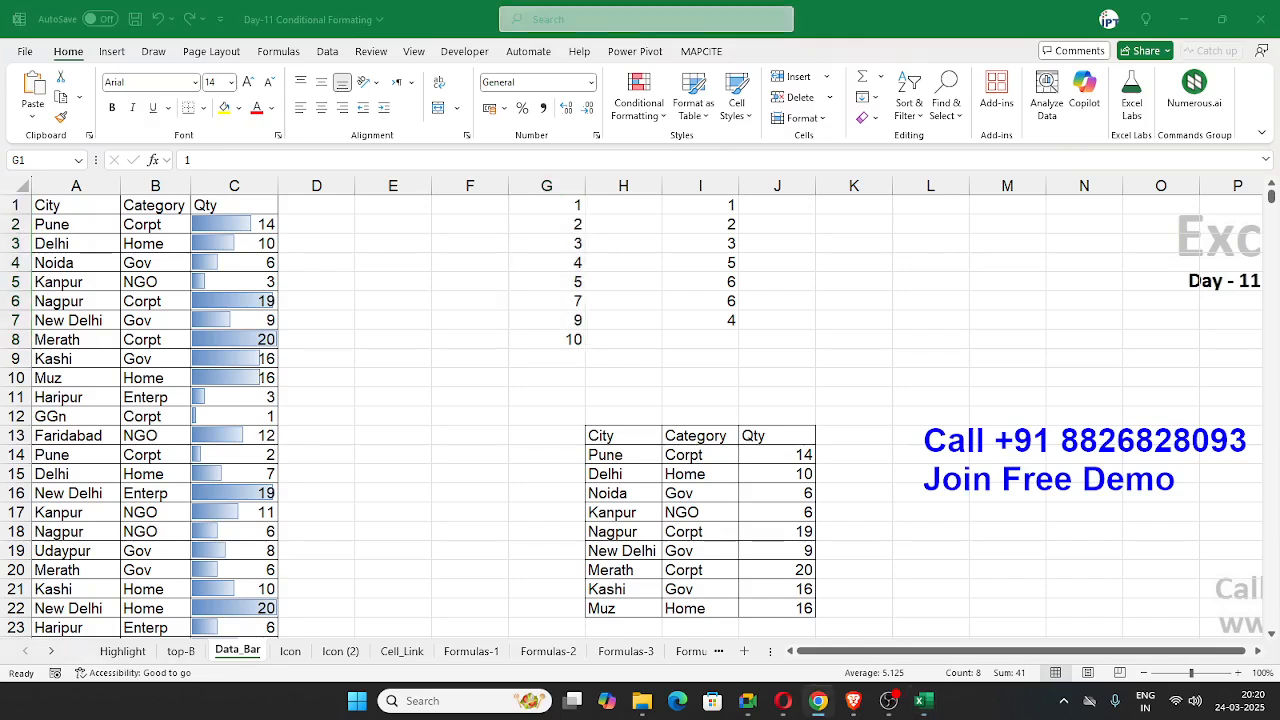
key("alt+Tab")
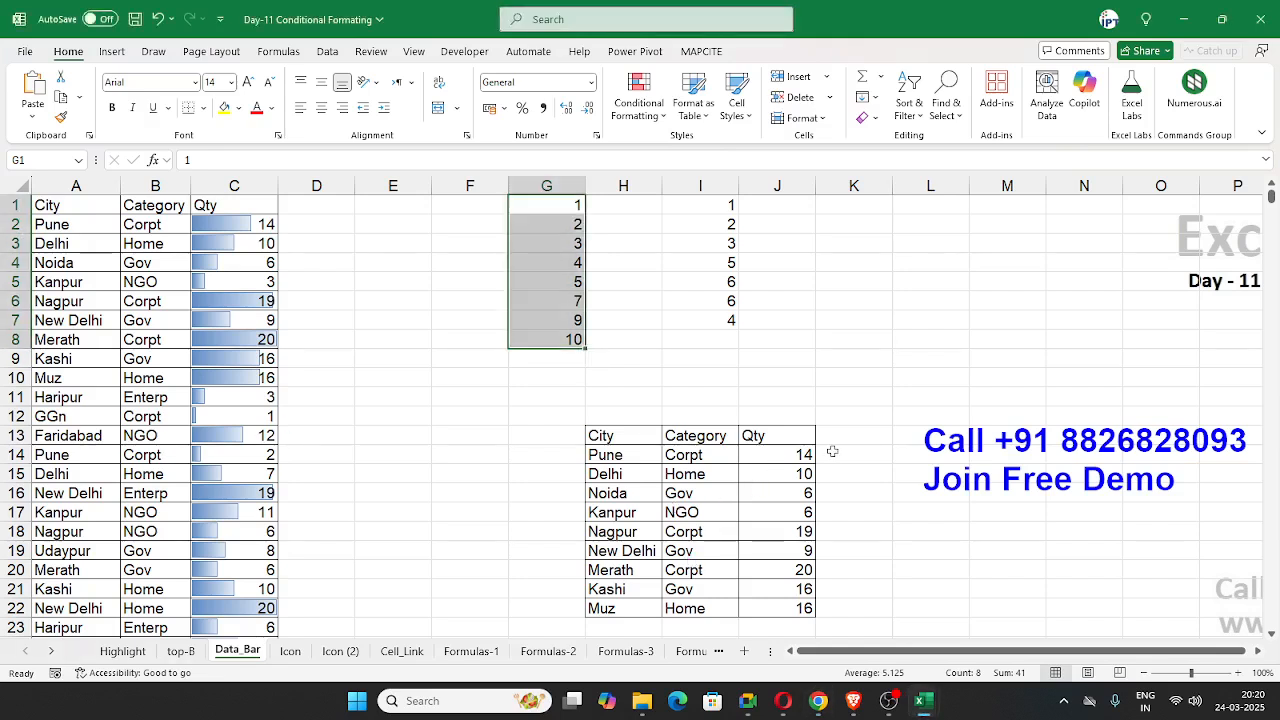
Step: Enter the formula =J14 in K14 and fill it down to K22 to repeat the small table's Qty values
left_click(833, 452)
key("alt+Tab")
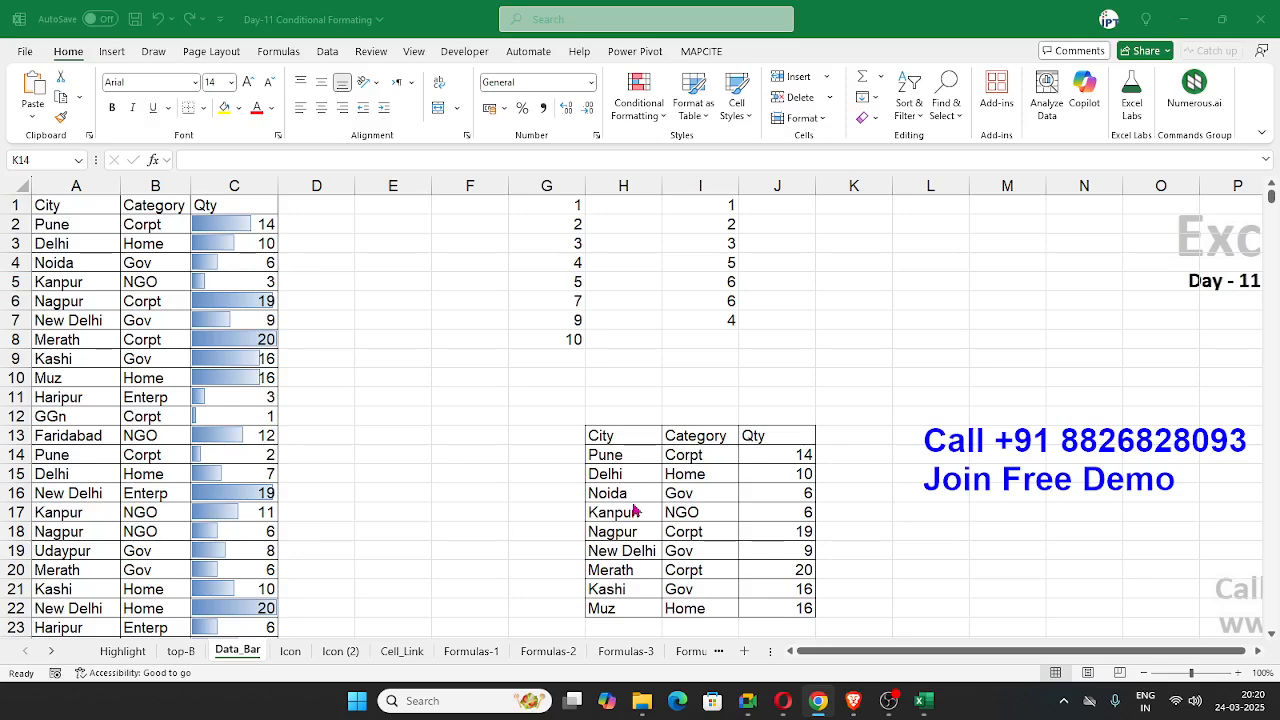
left_click(775, 504)
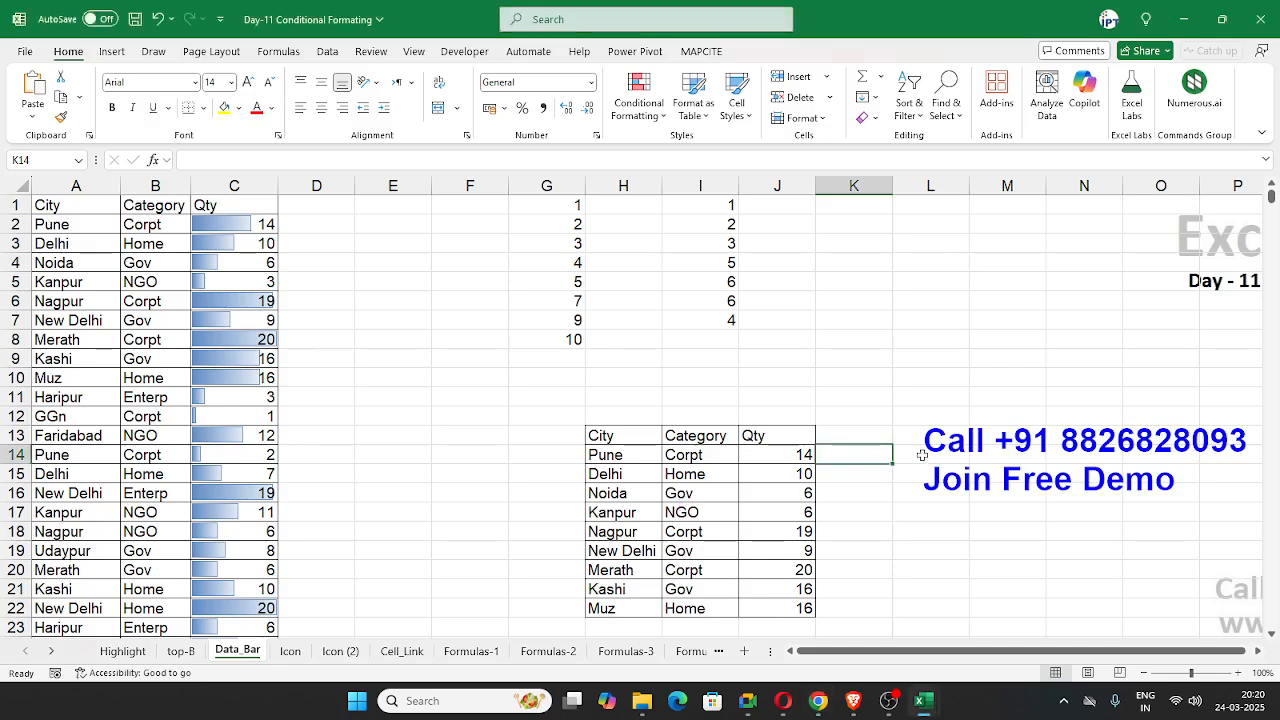
type("=")
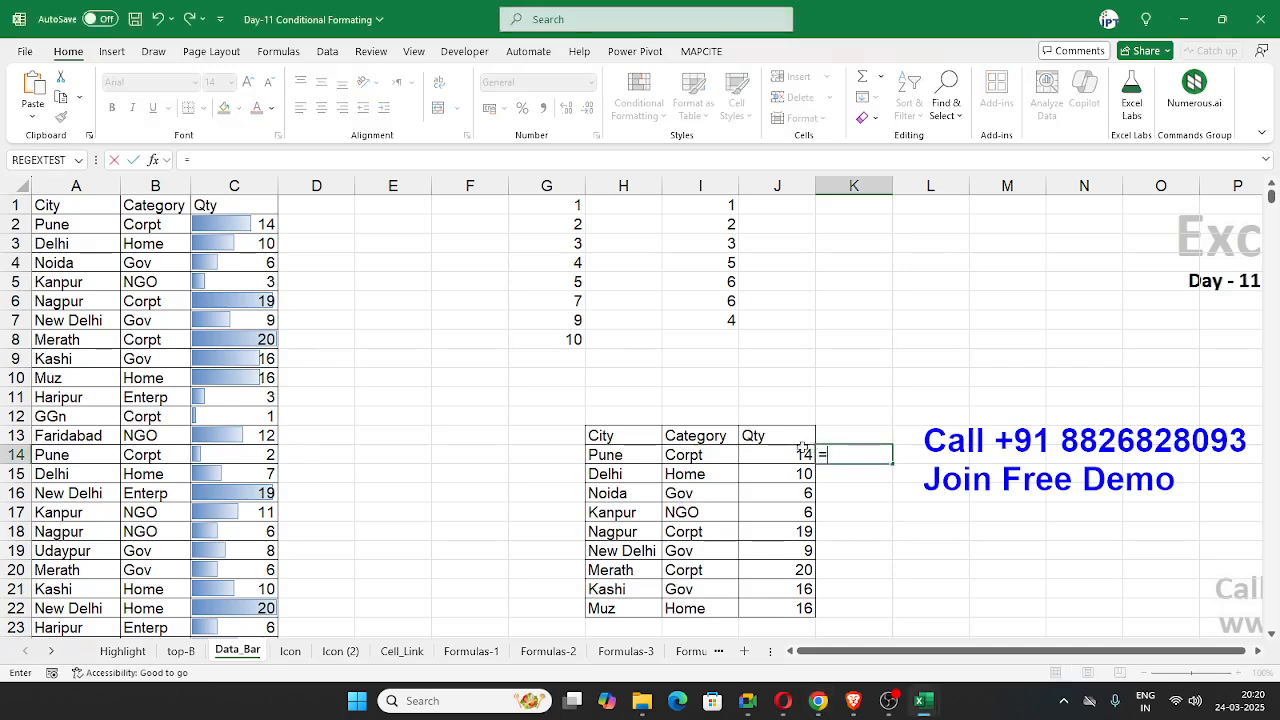
left_click(788, 452)
key("Return")
left_click_drag(849, 452, 850, 614)
key("ctrl+d")
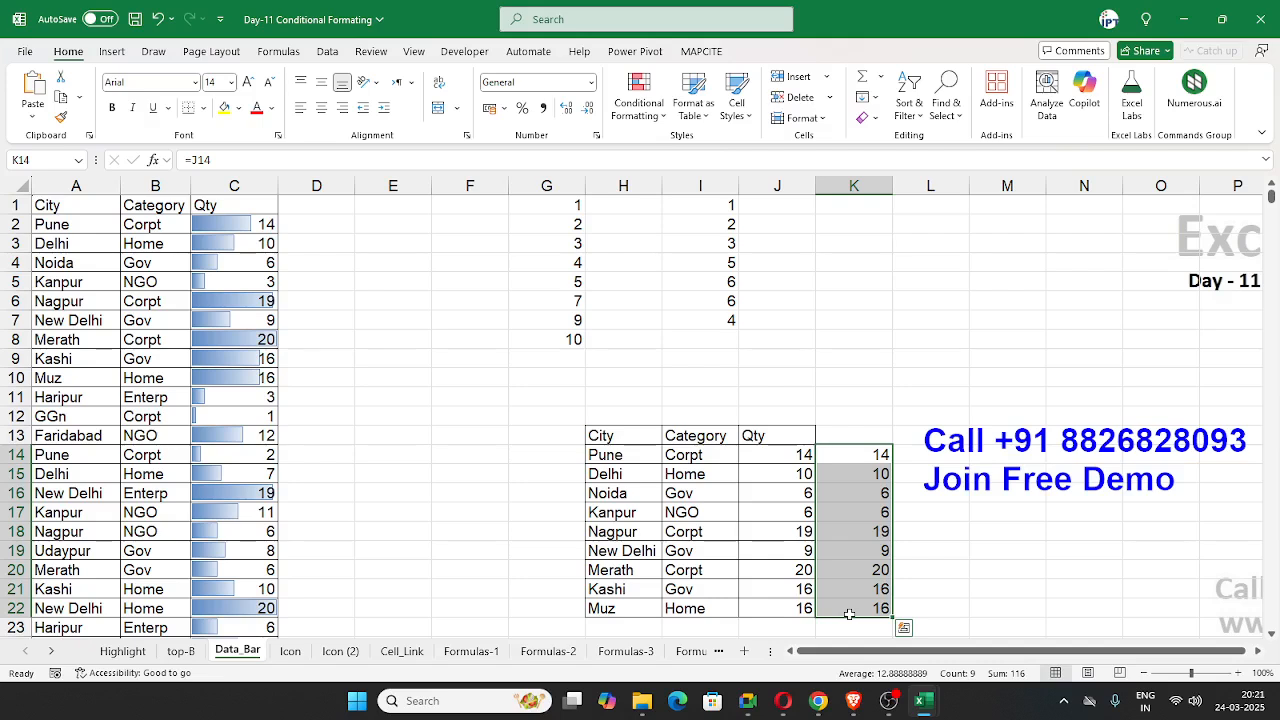
left_click(284, 378)
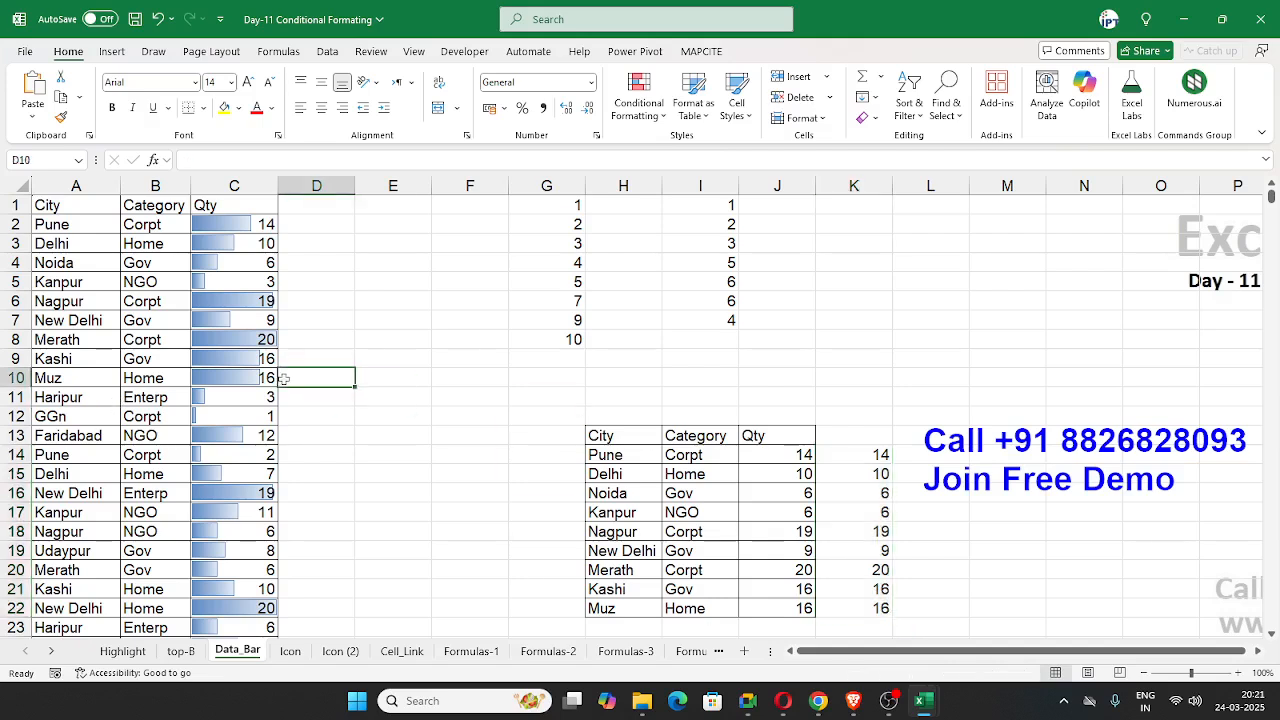
Step: Apply blue solid-fill data bars to K14:K22
left_click_drag(857, 457, 857, 608)
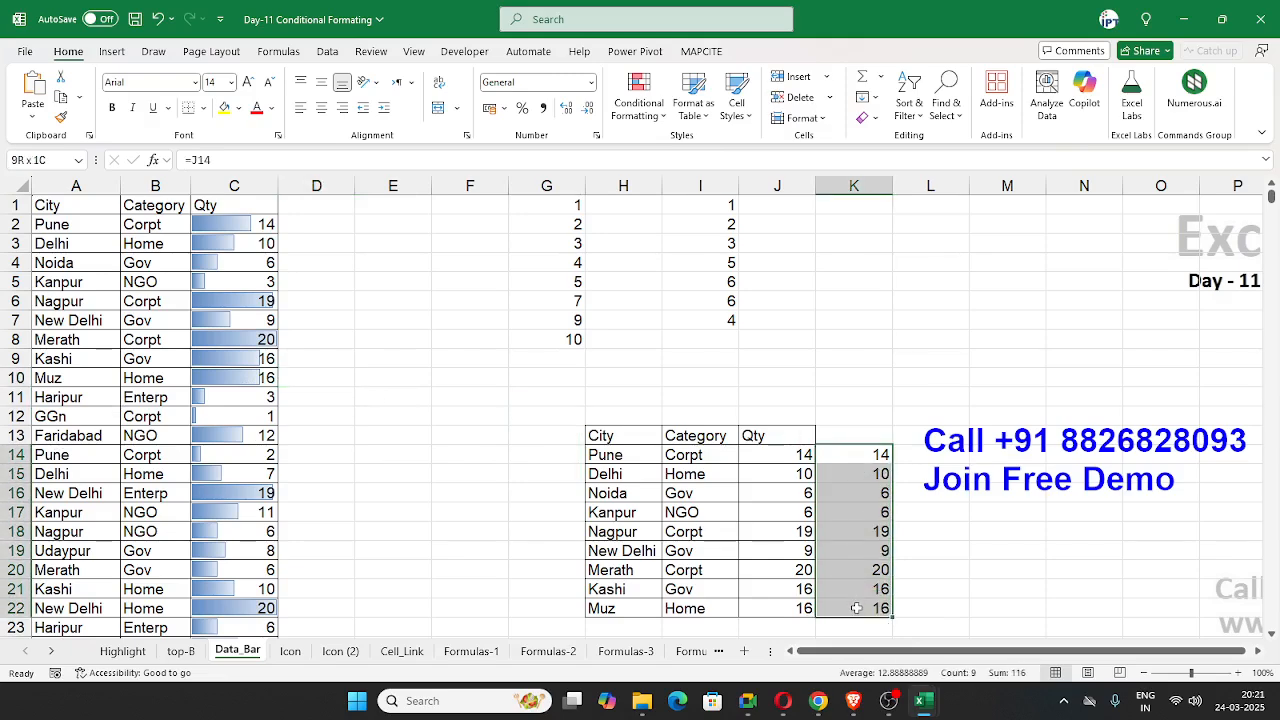
left_click(638, 98)
mouse_move(665, 228)
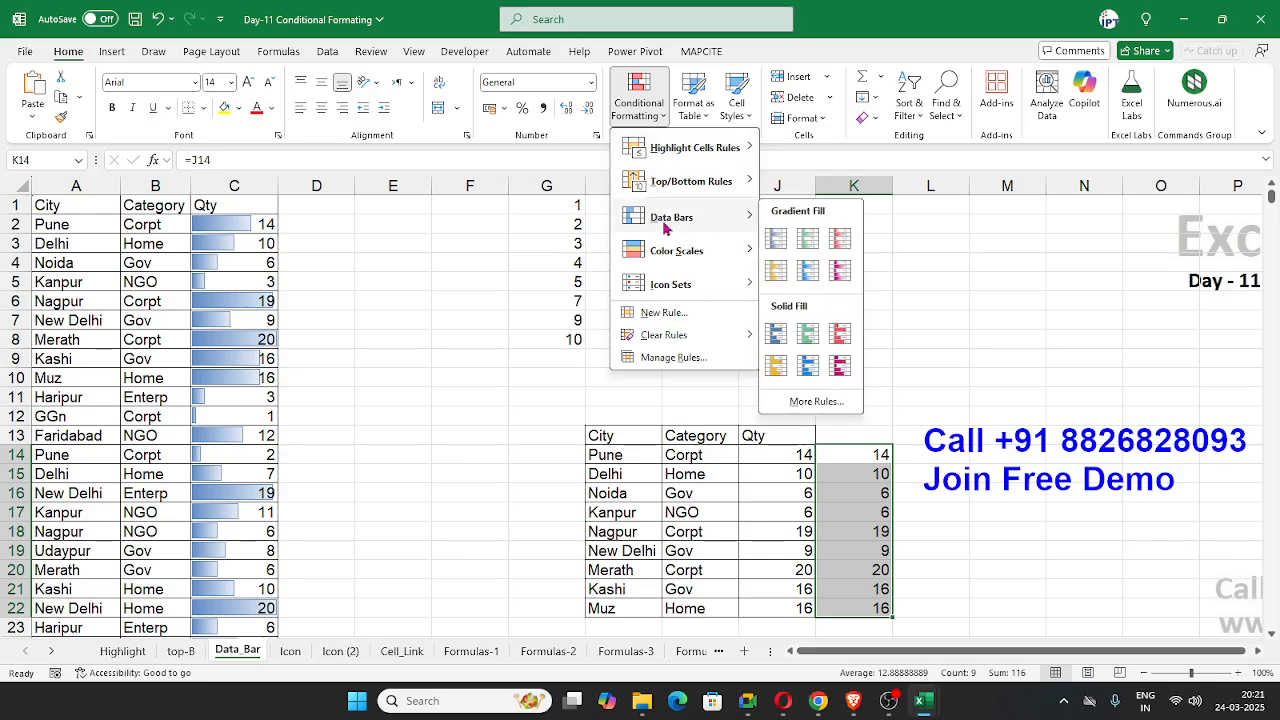
left_click(777, 335)
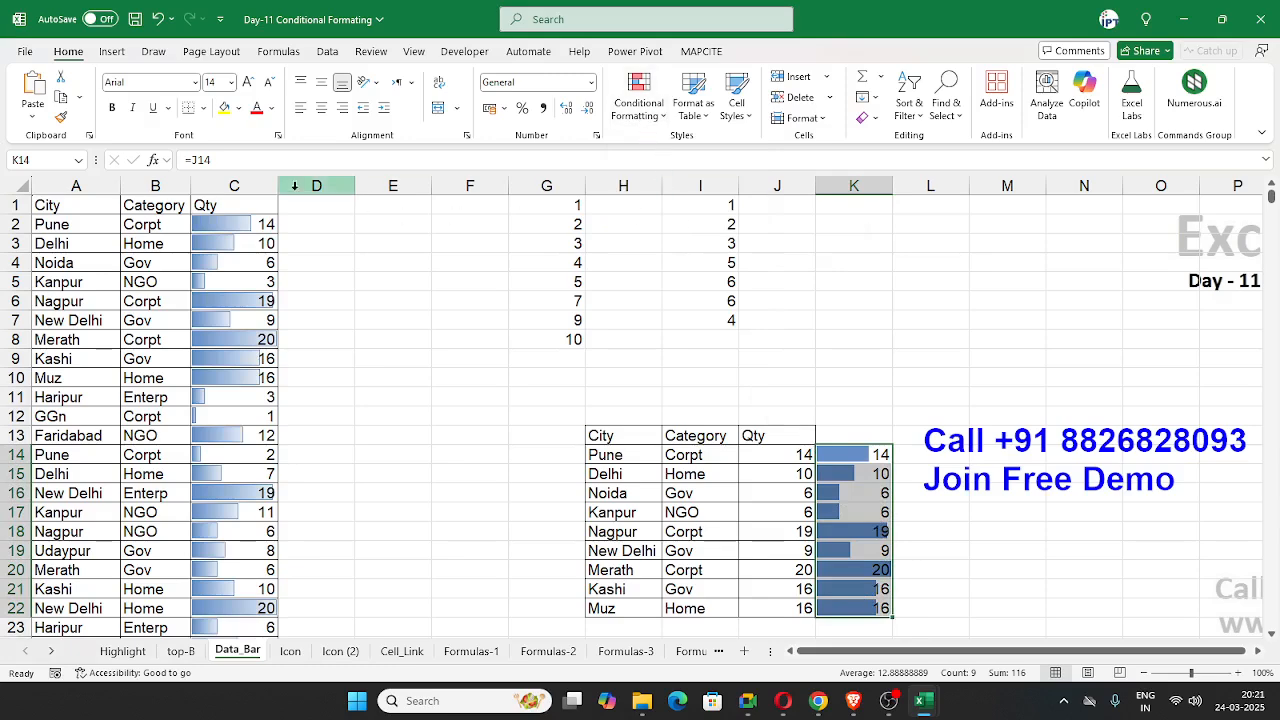
Step: Open the data bar rule for K14:K22 for editing and set its bar color to yellow
left_click(637, 100)
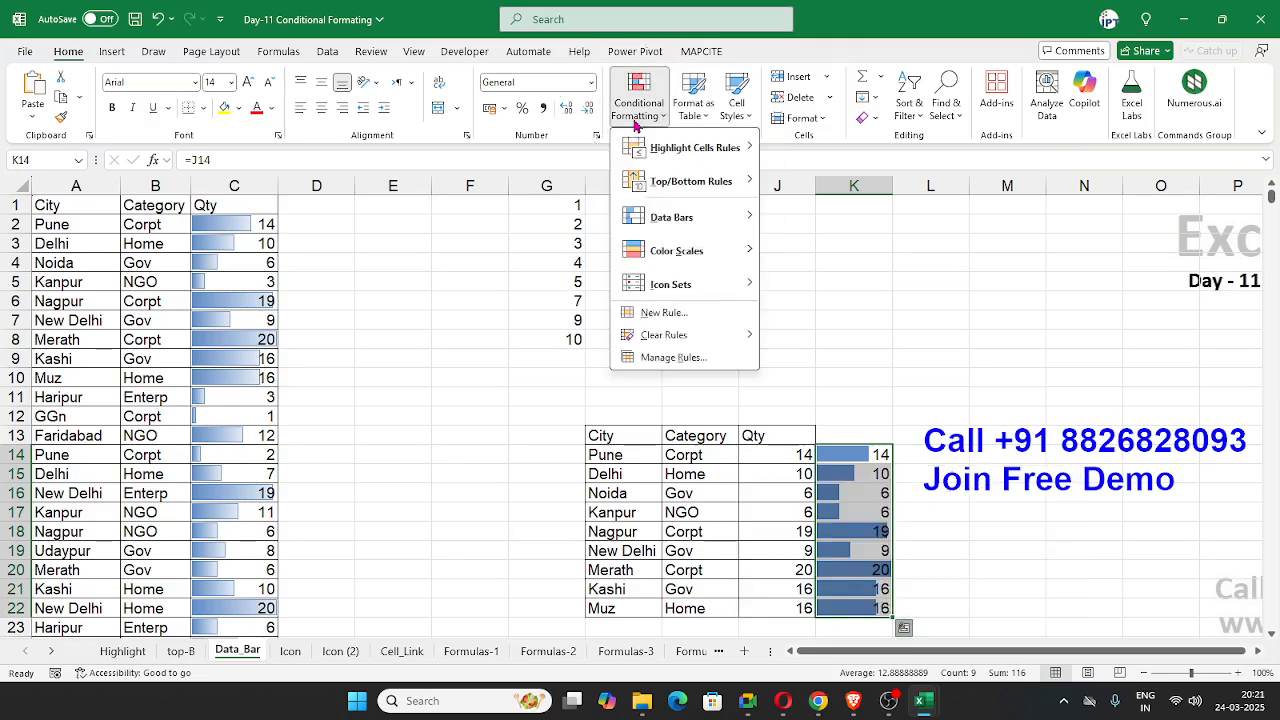
left_click(683, 358)
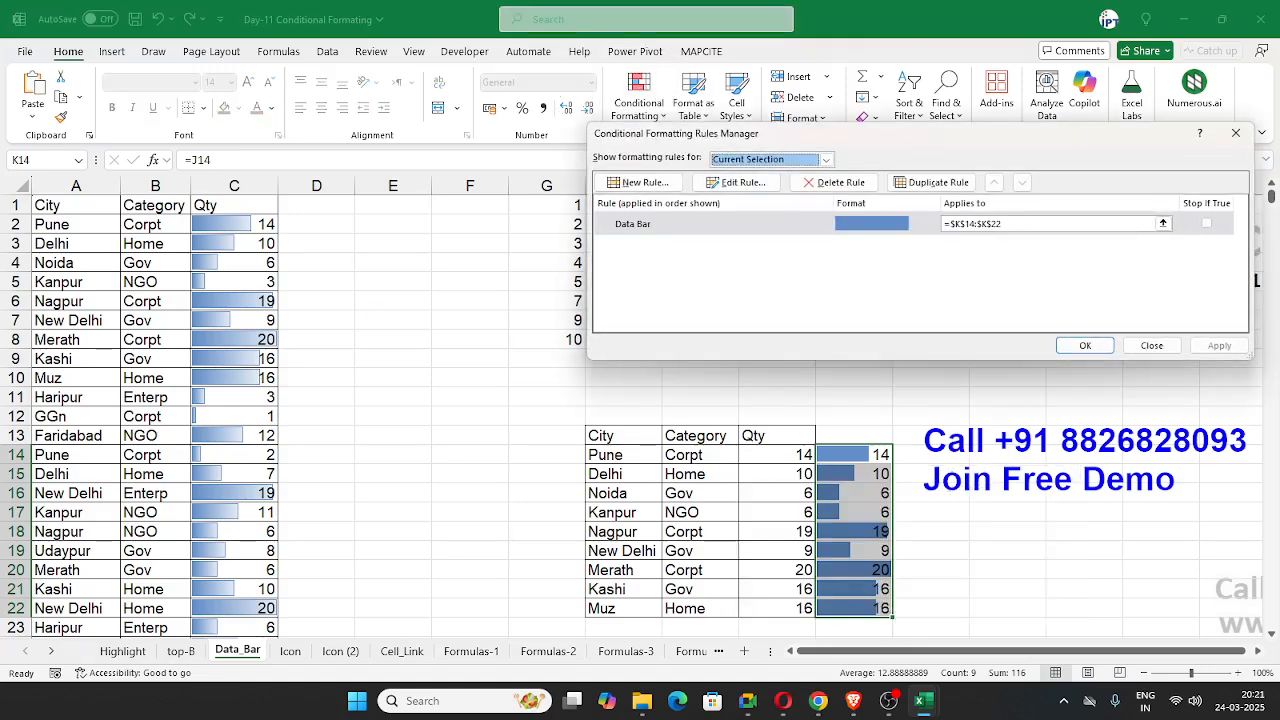
left_click(778, 226)
left_click(737, 182)
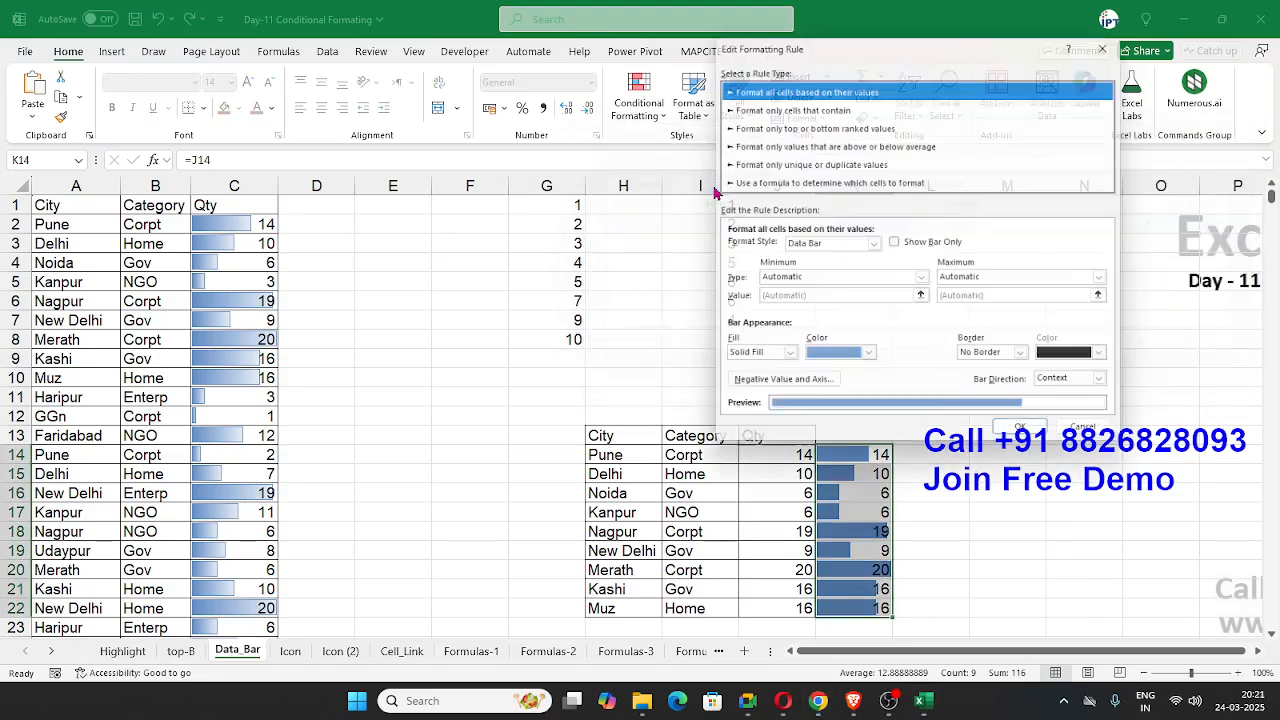
left_click_drag(874, 42, 621, 41)
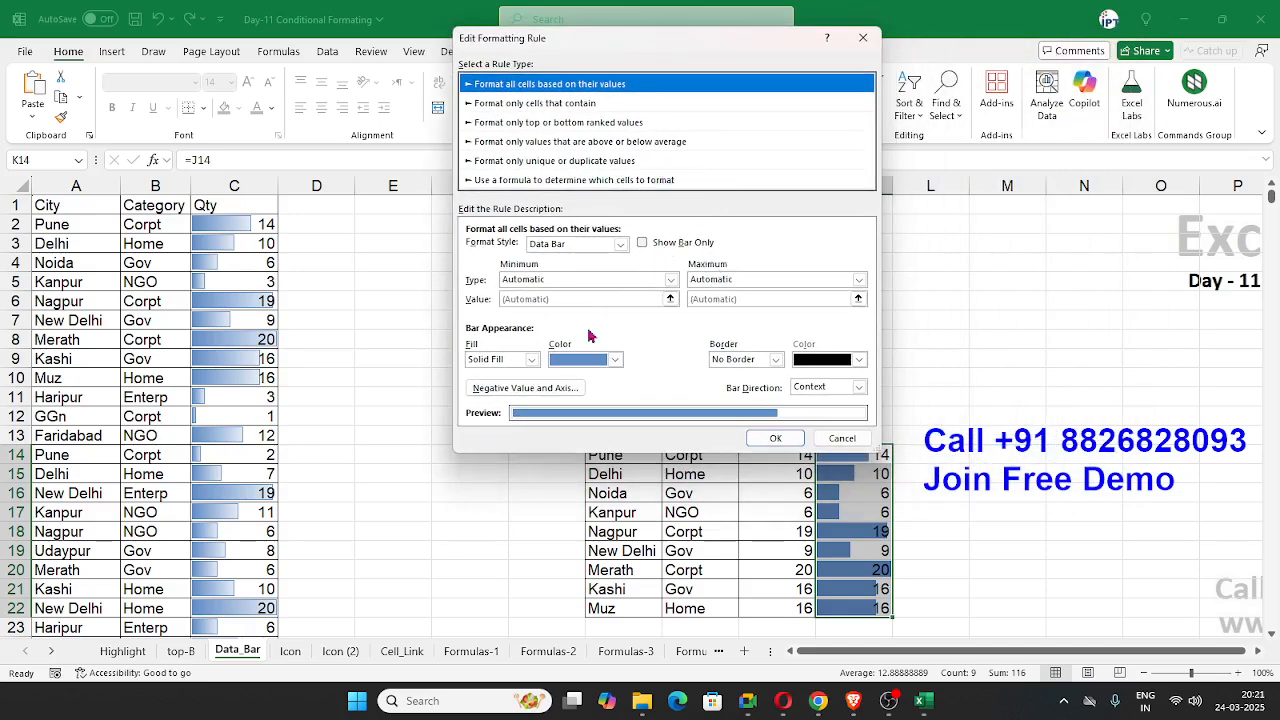
left_click(588, 360)
left_click(628, 566)
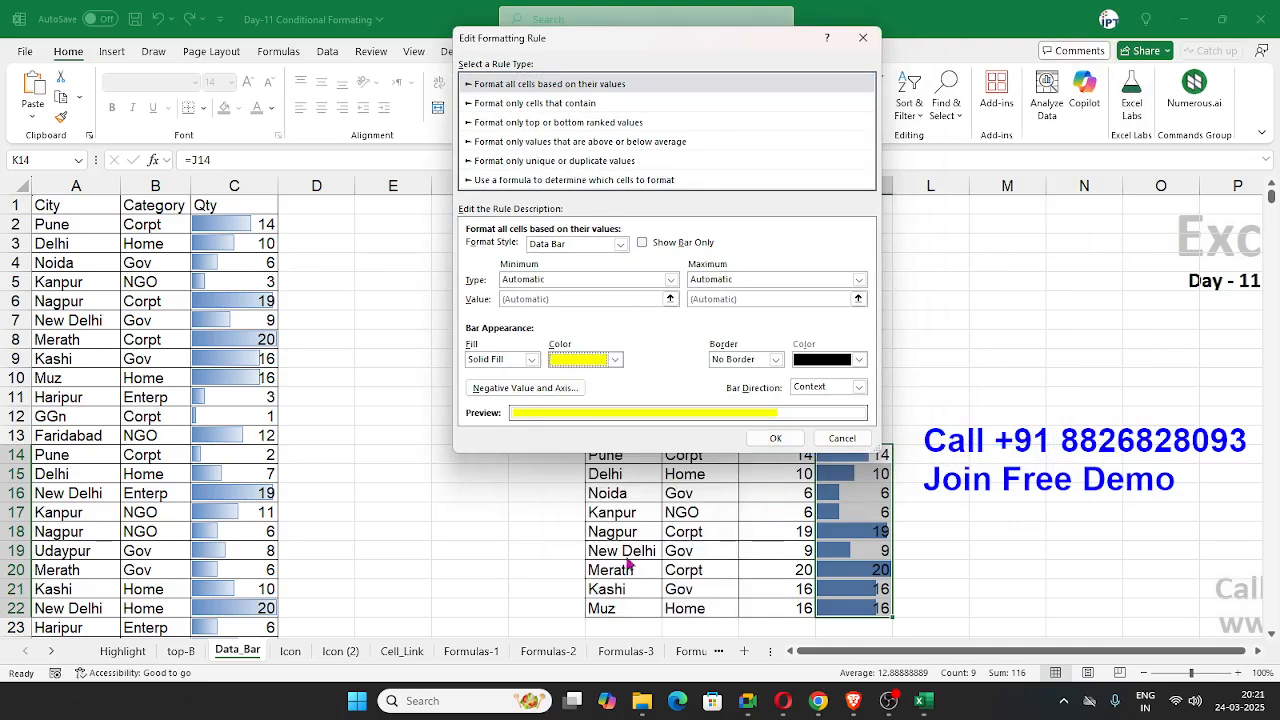
Step: Set the K14:K22 data bar color to dark blue and apply the edited rule
left_click(596, 360)
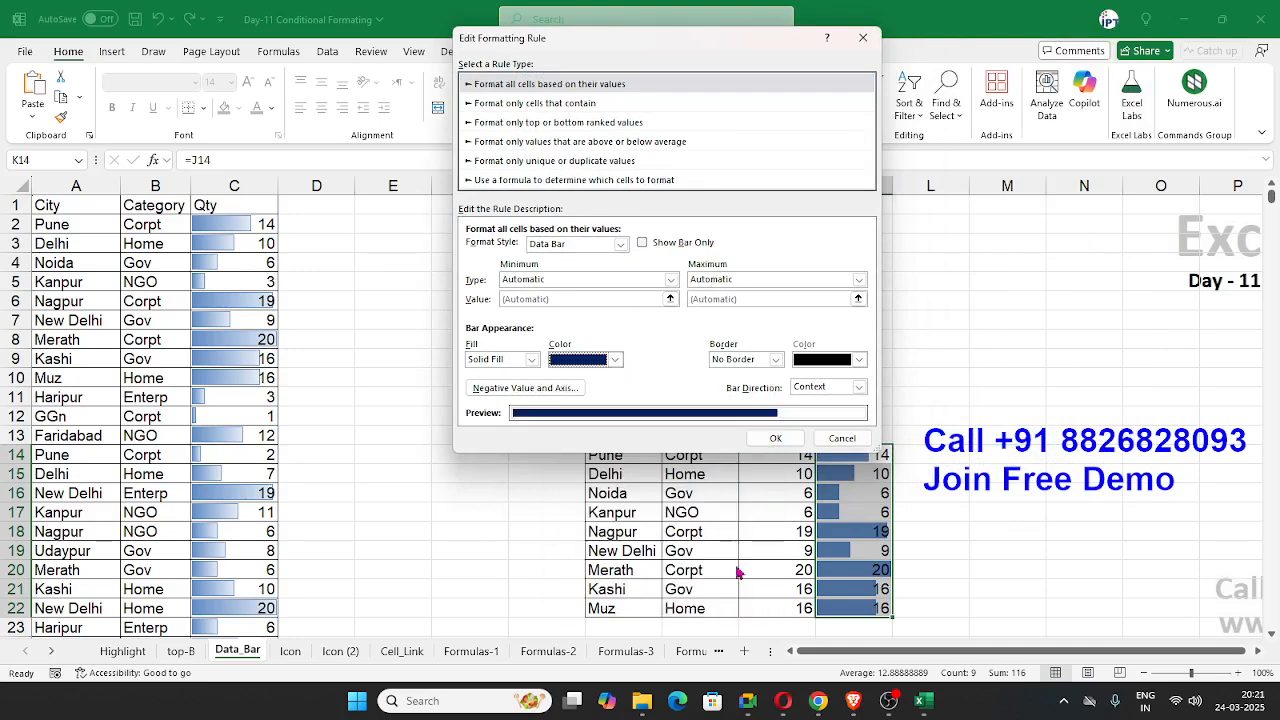
left_click(738, 568)
left_click(775, 438)
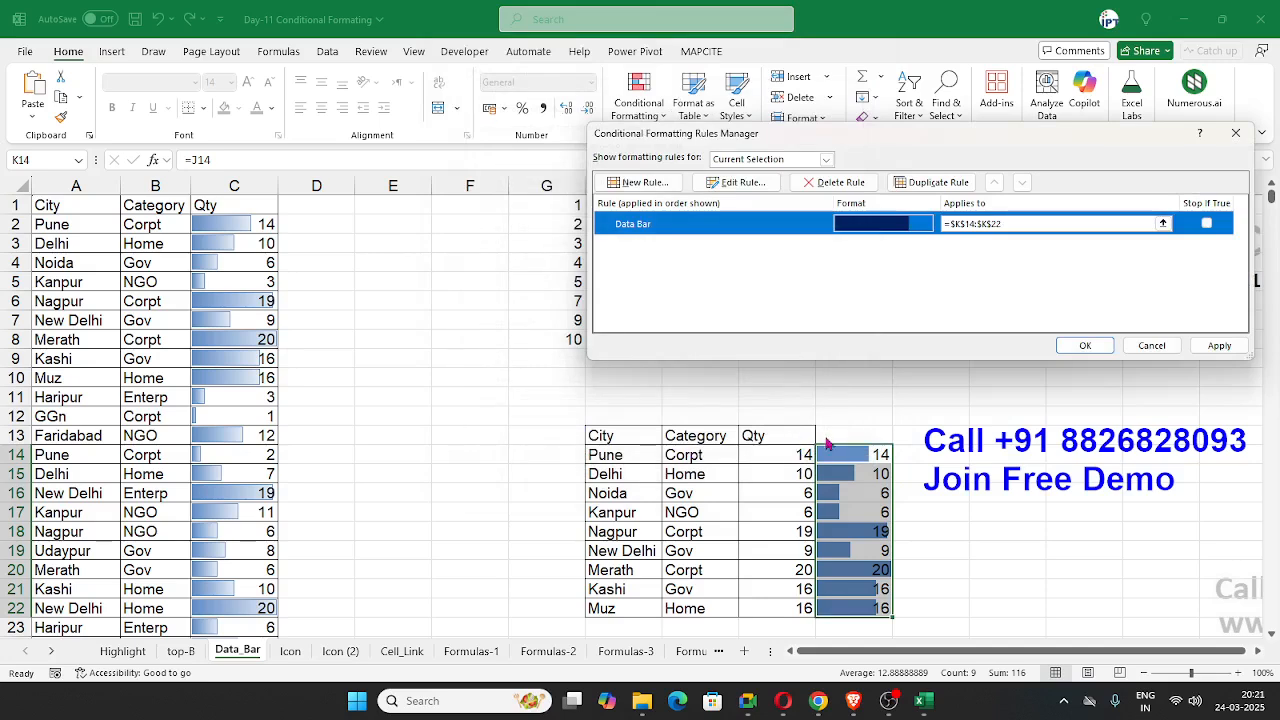
left_click(1212, 346)
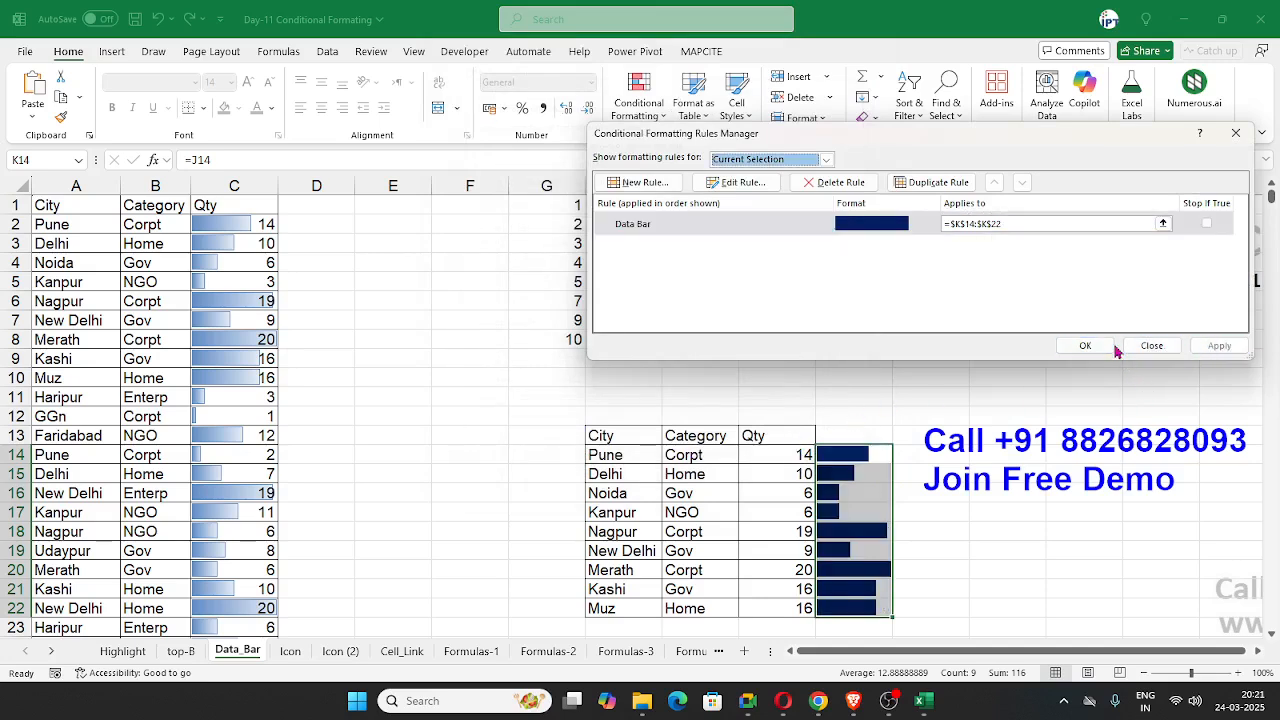
left_click(1085, 346)
left_click(925, 492)
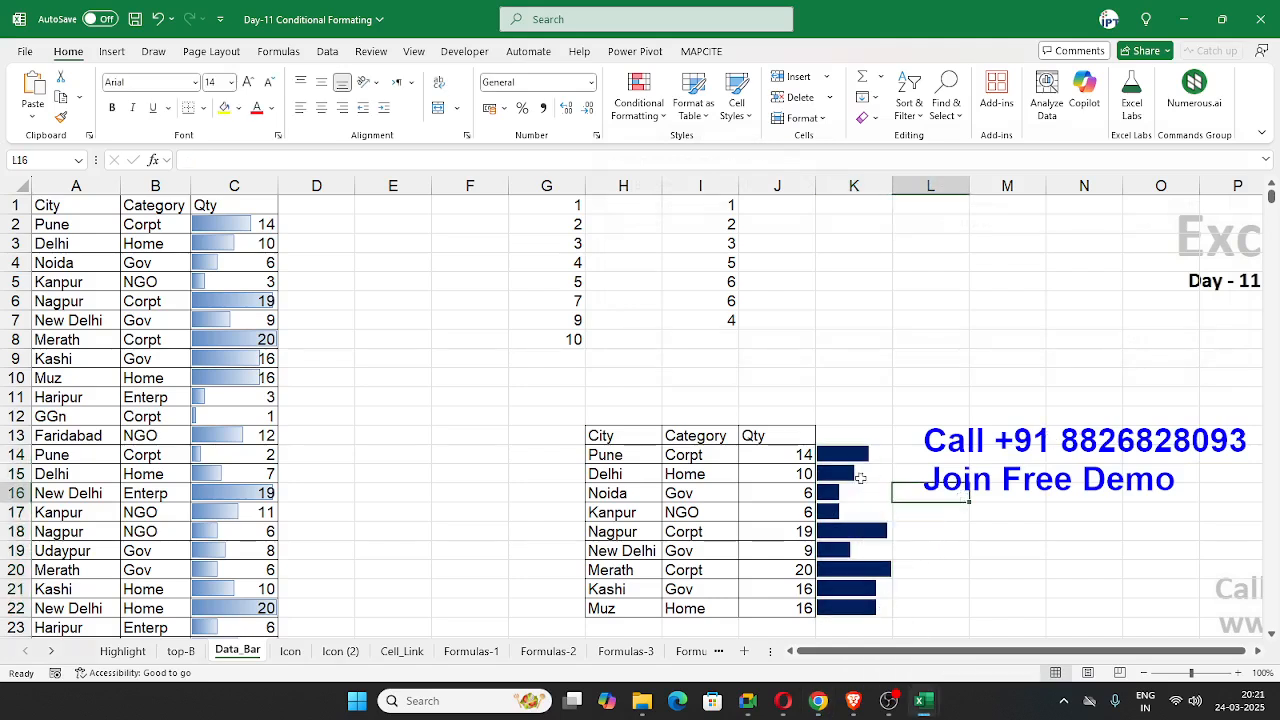
key("alt+Tab")
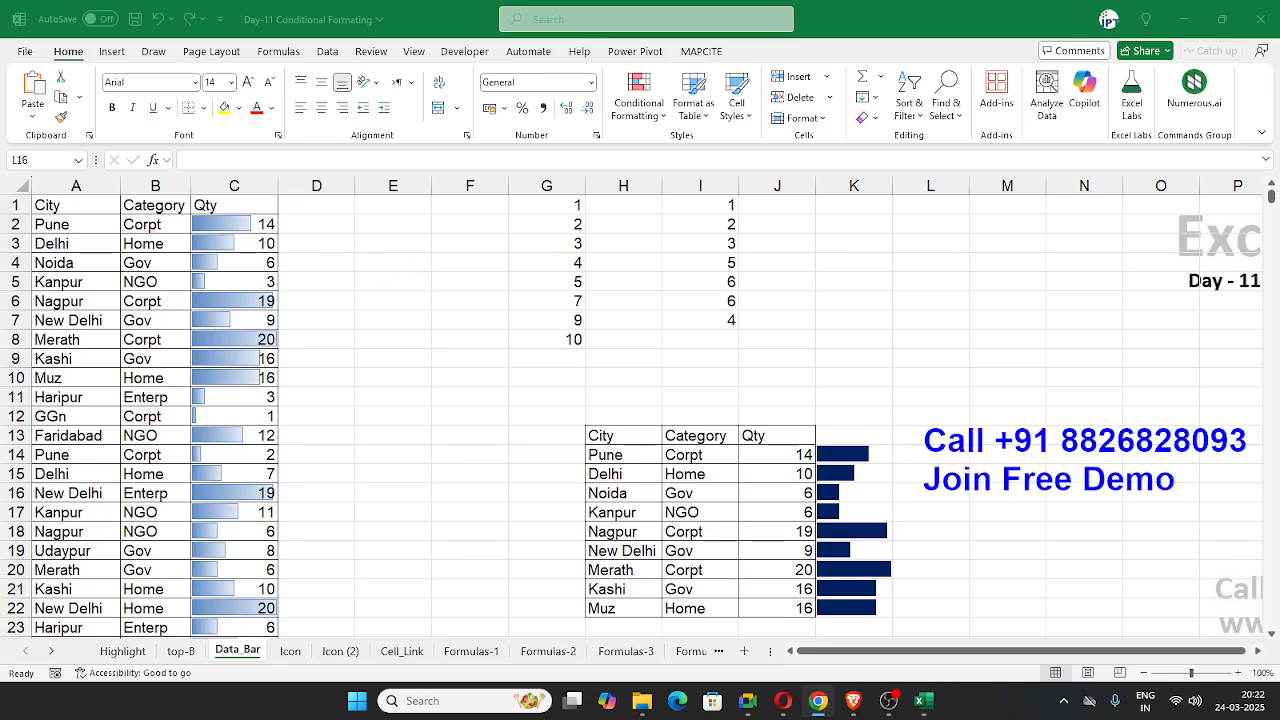
left_click(393, 262)
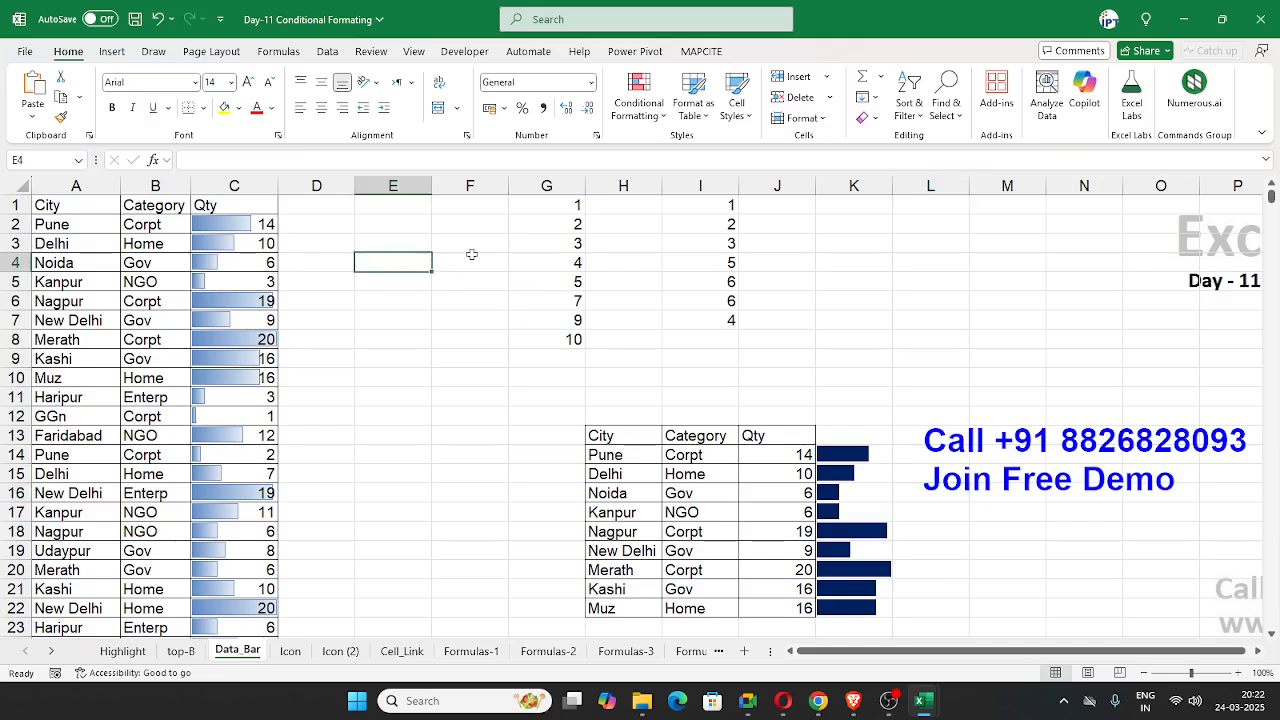
Step: Apply the Green-Yellow-Red color scale to the numbers in I1:I7
left_click_drag(680, 206, 694, 322)
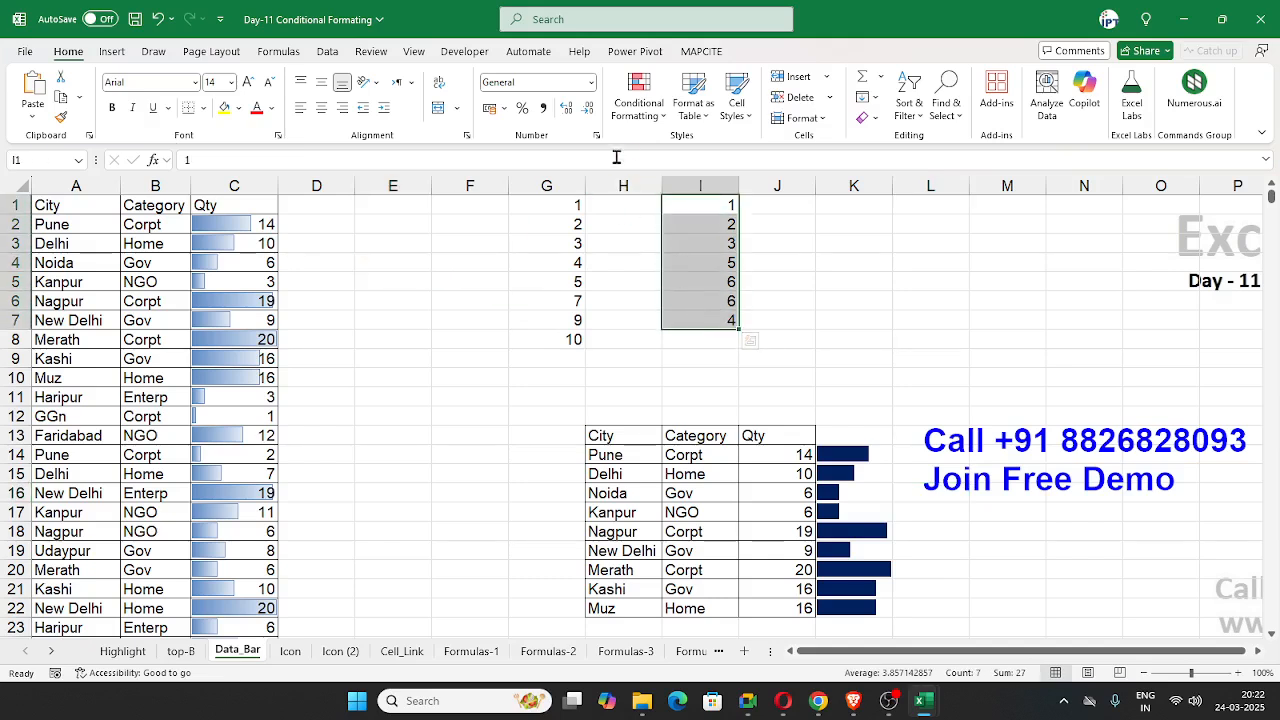
left_click(638, 103)
mouse_move(745, 252)
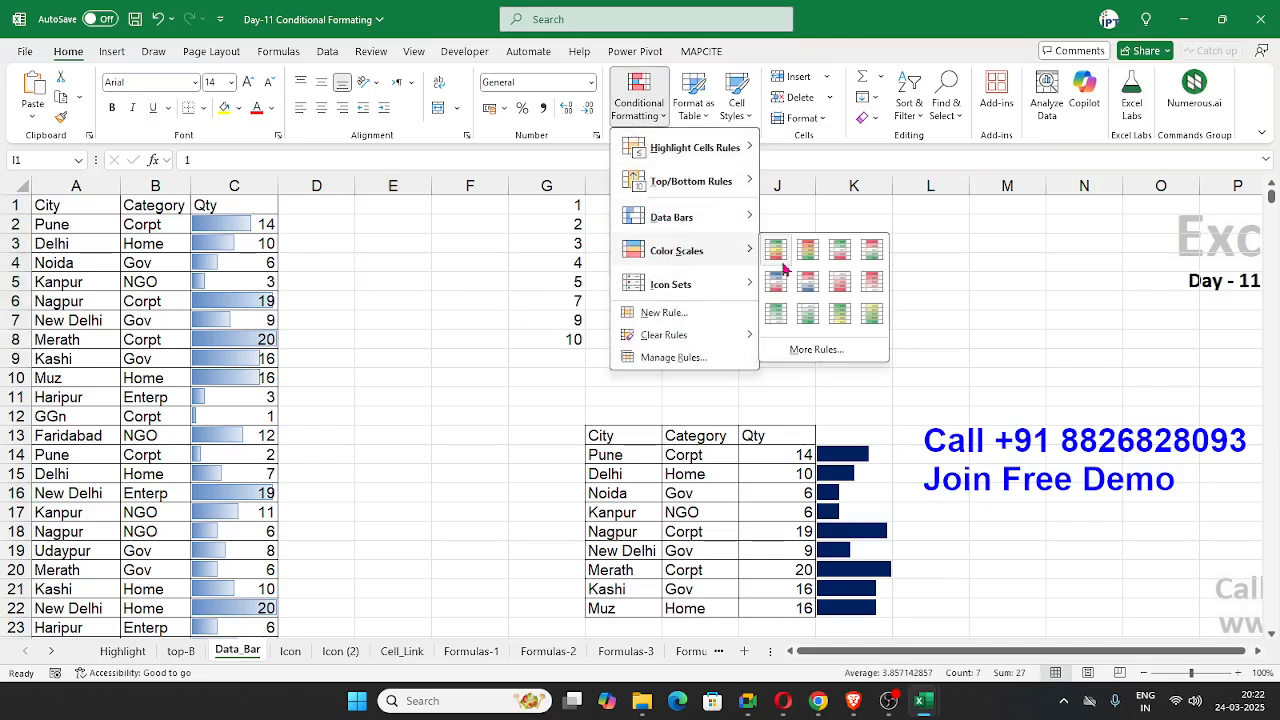
left_click(780, 254)
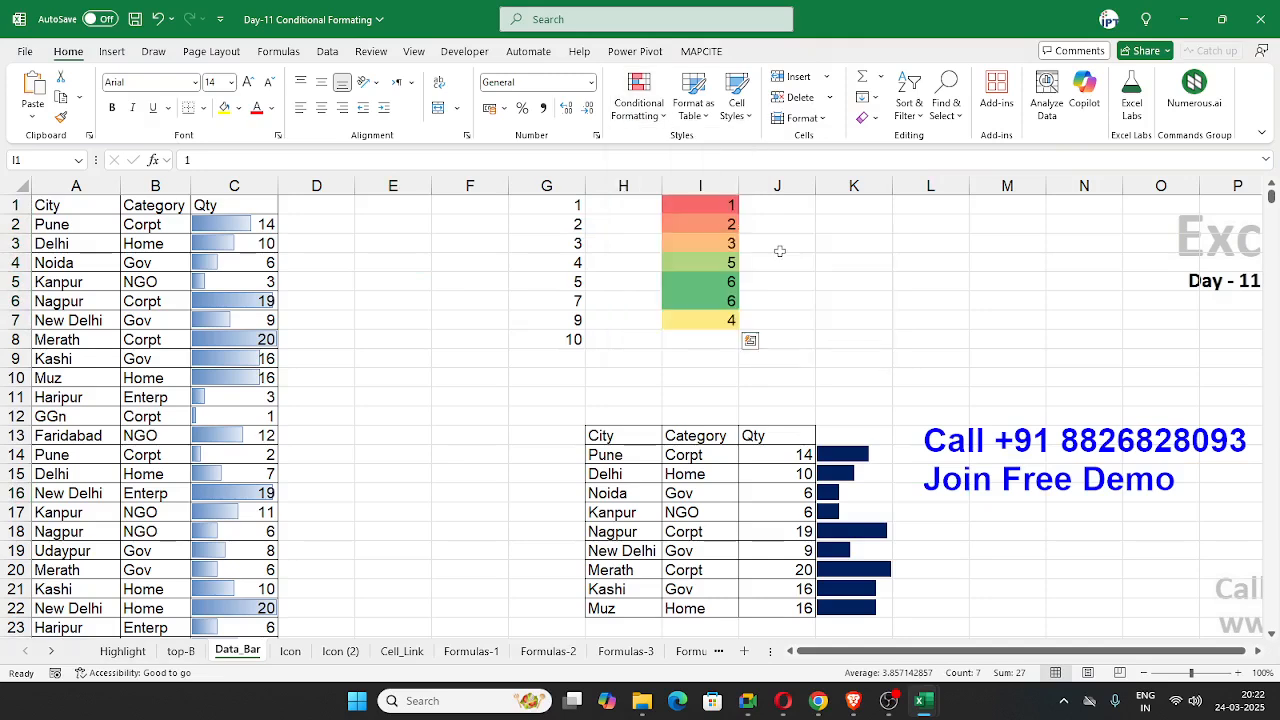
left_click_drag(711, 208, 723, 323)
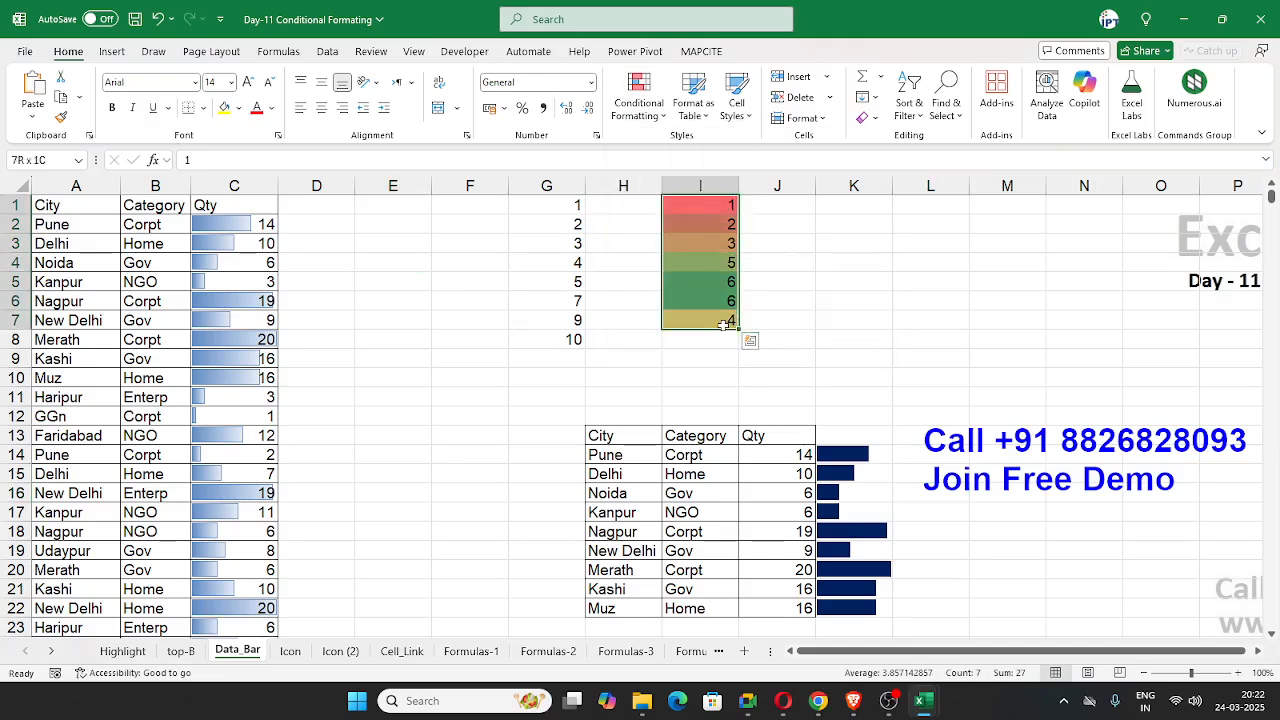
left_click(709, 211)
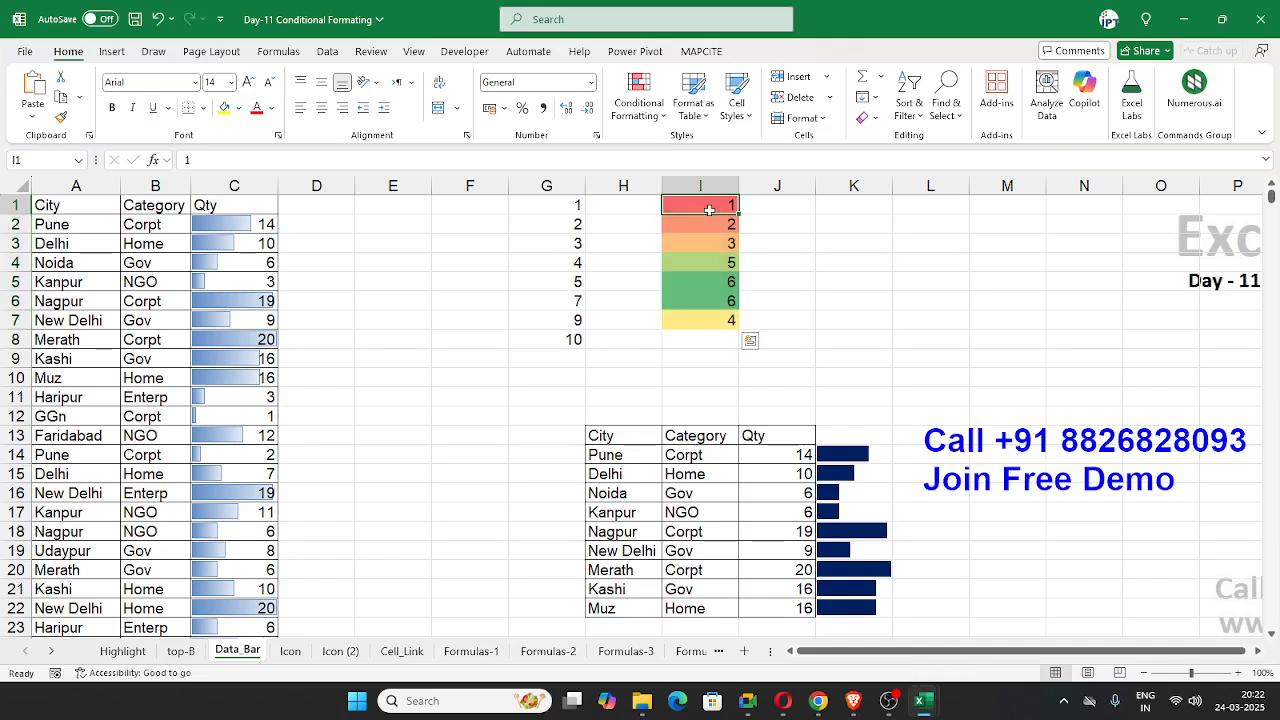
left_click(707, 274)
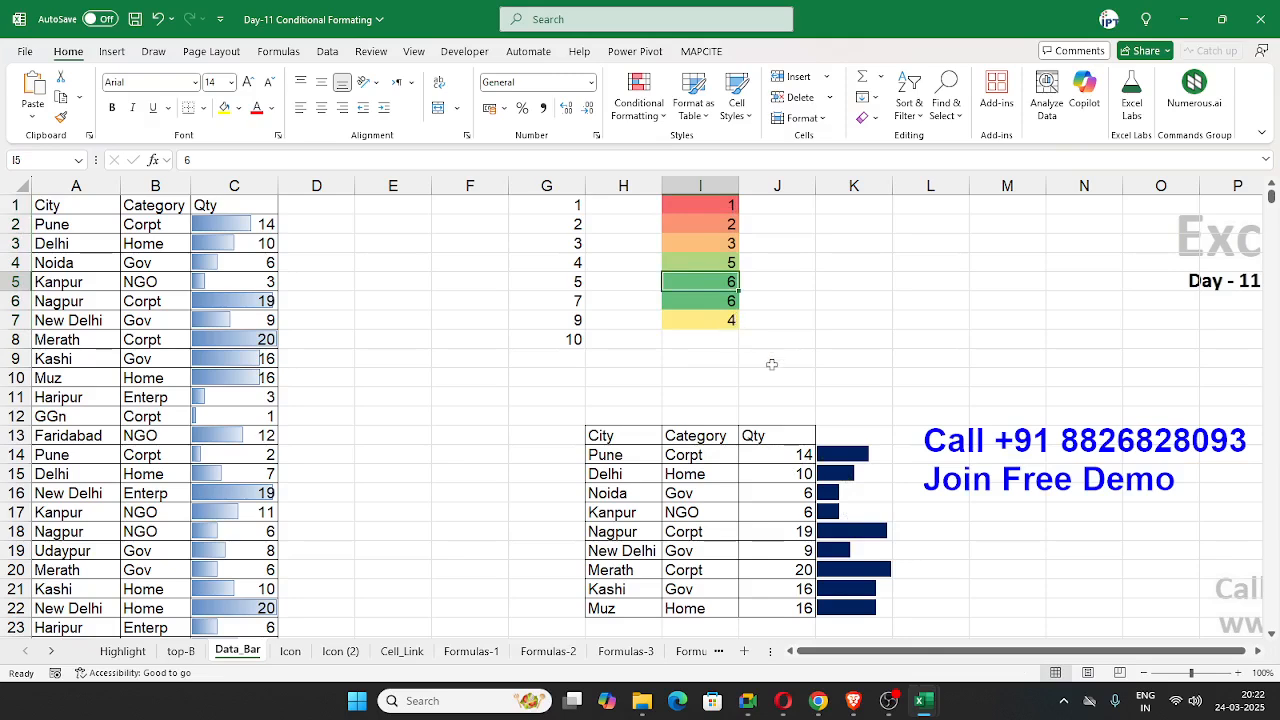
key("alt+Tab")
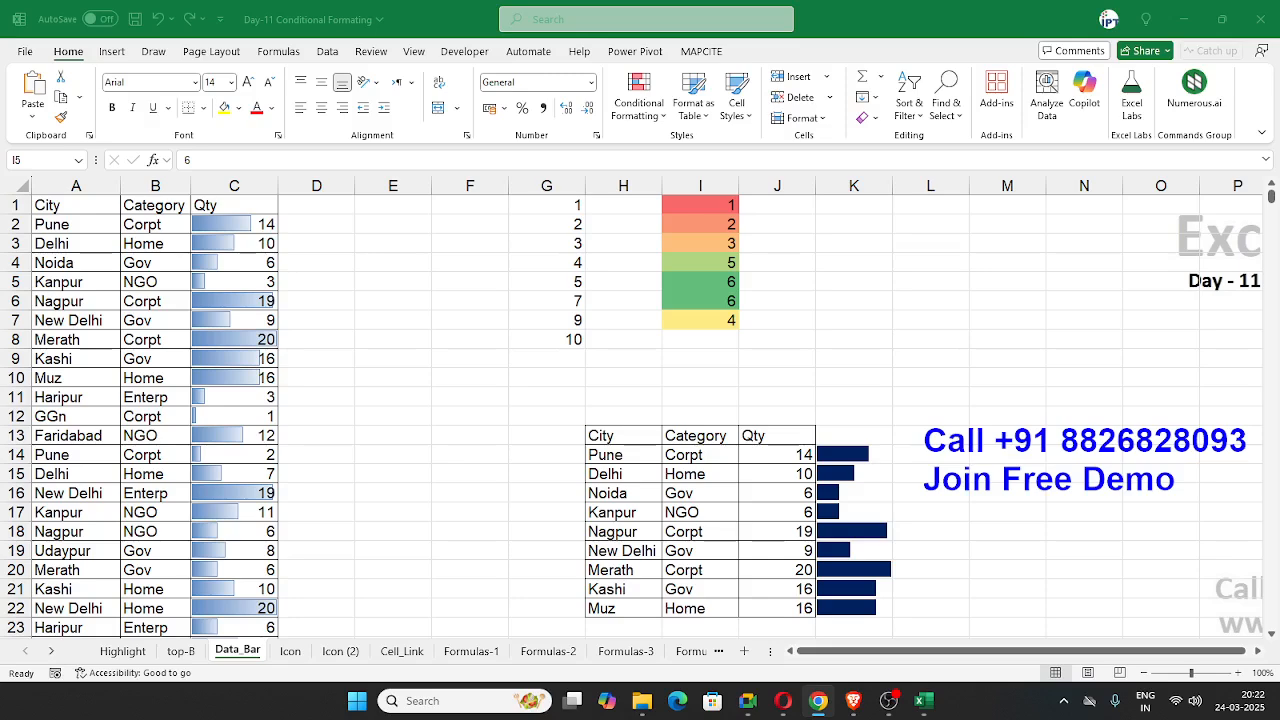
left_click(433, 288)
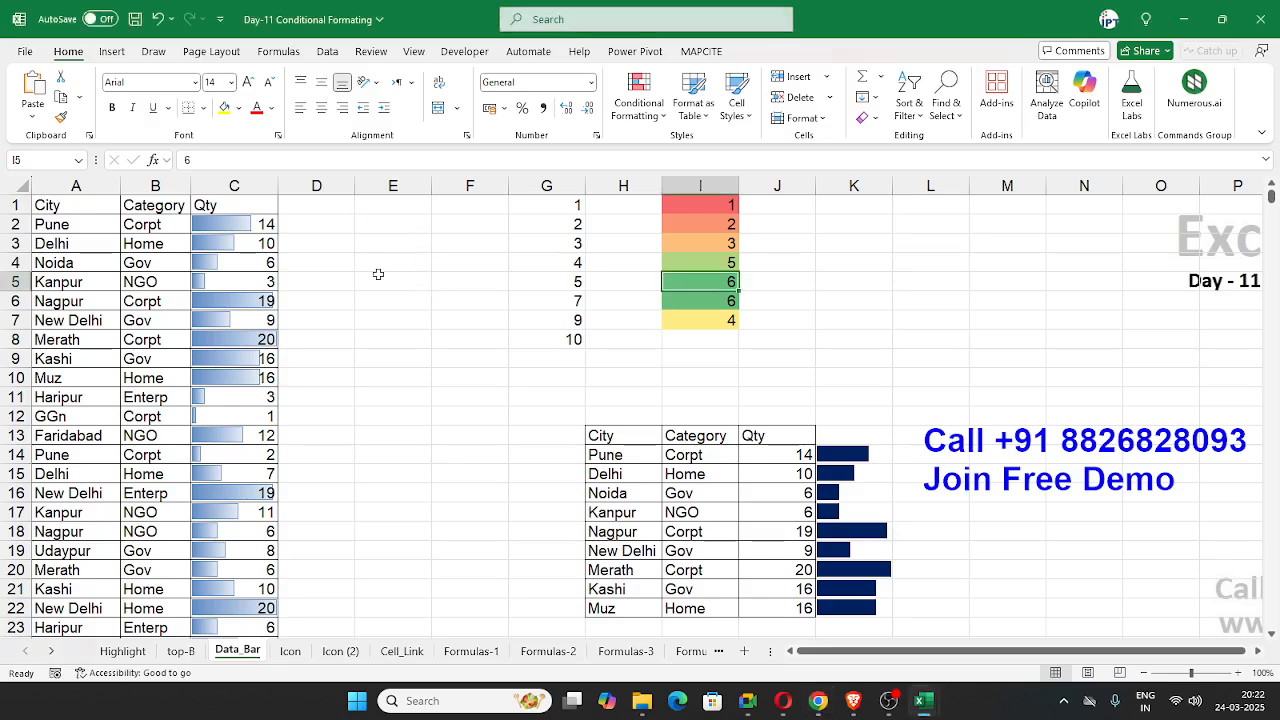
Step: On the Icon sheet, clear the conditional formatting rules from the entire sheet
left_click(290, 651)
left_click(357, 430)
left_click(262, 262)
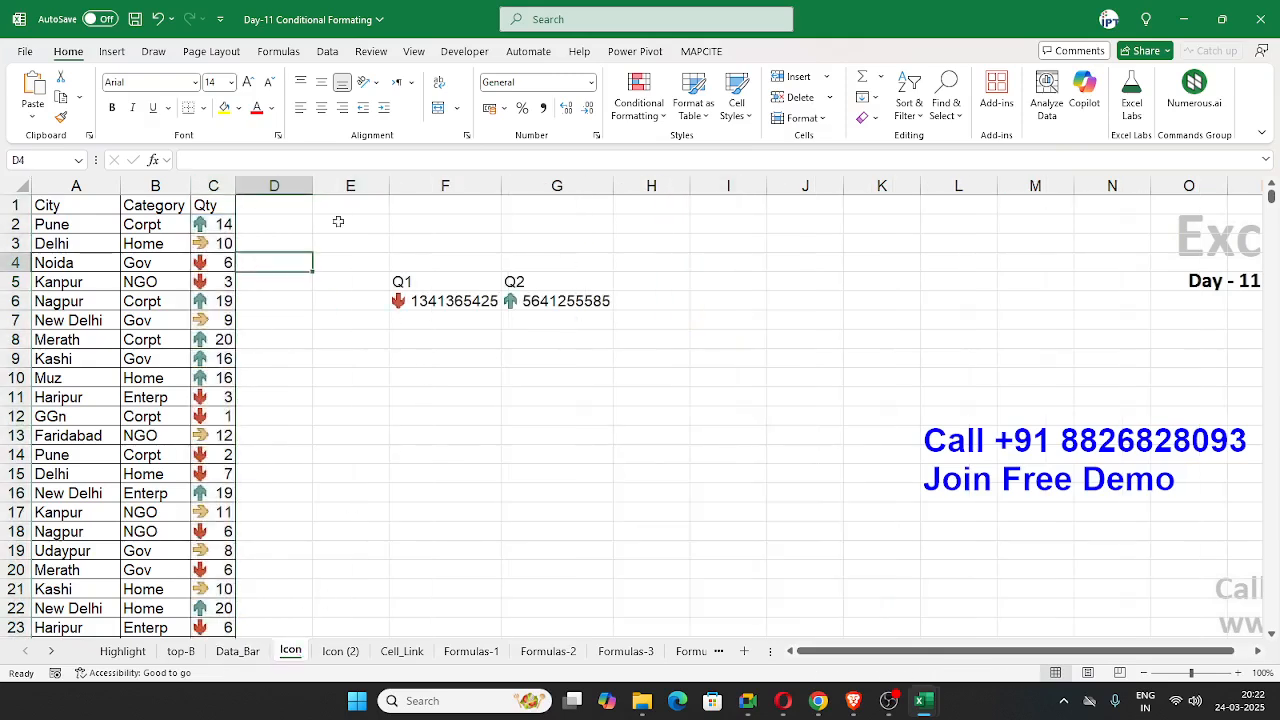
left_click(665, 130)
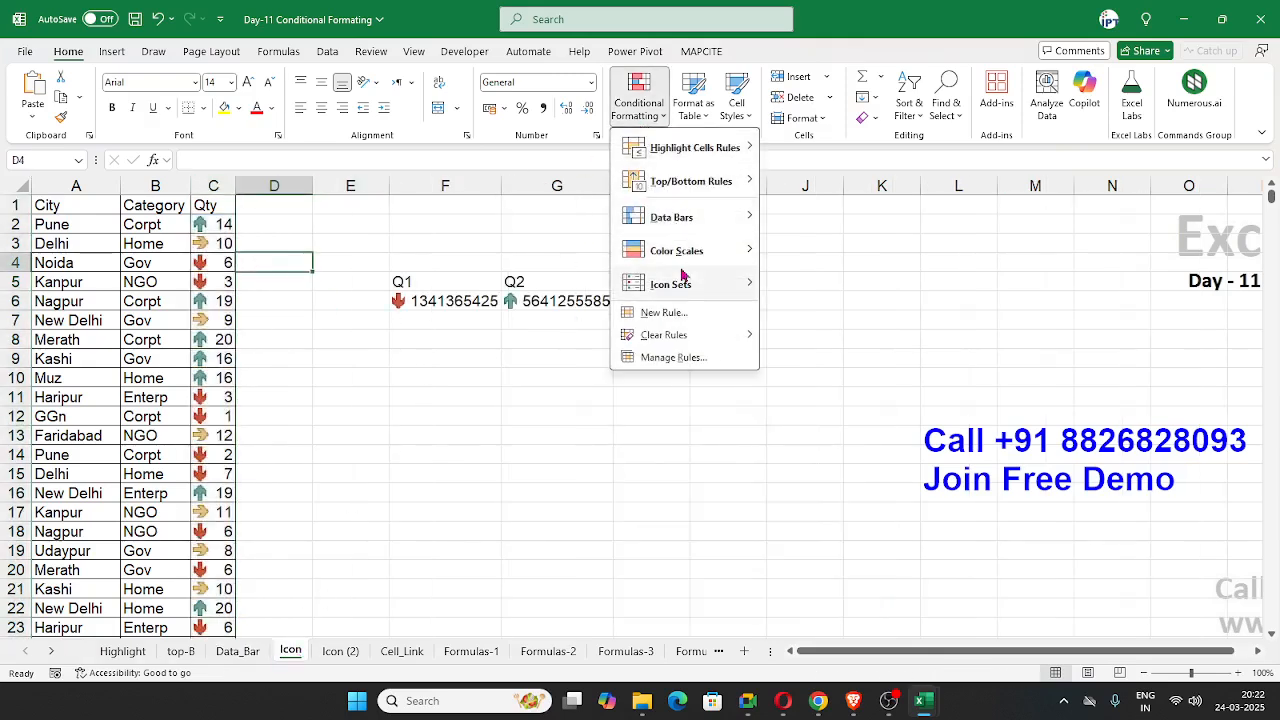
left_click(786, 360)
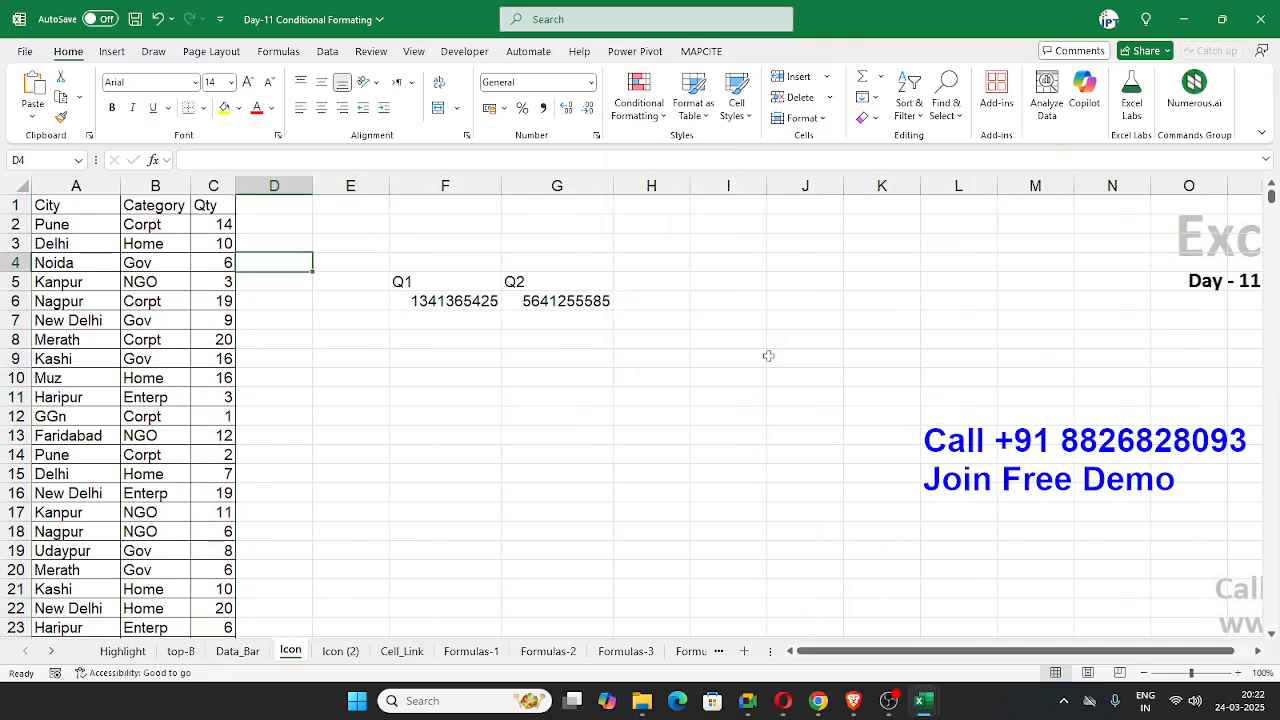
left_click(445, 378)
Step: Apply the colored three-arrow directional icon set to the whole Qty column C
left_click(224, 186)
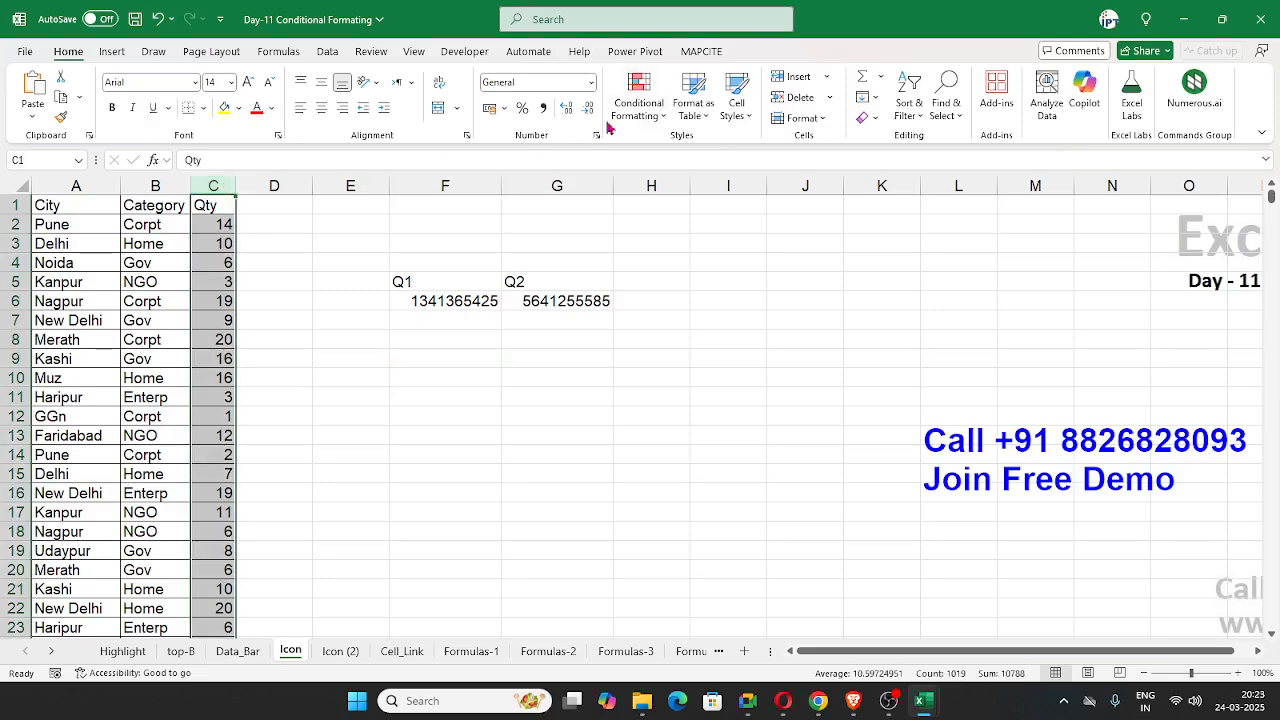
left_click(636, 105)
mouse_move(697, 295)
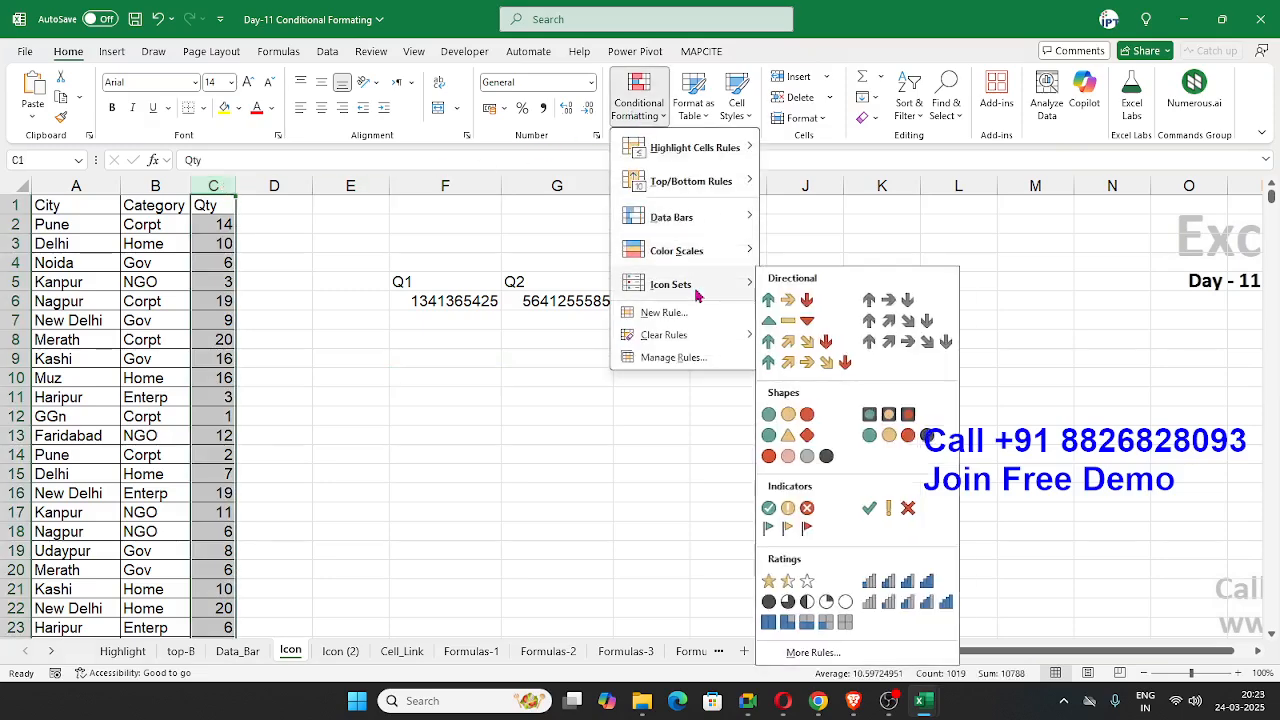
left_click(783, 301)
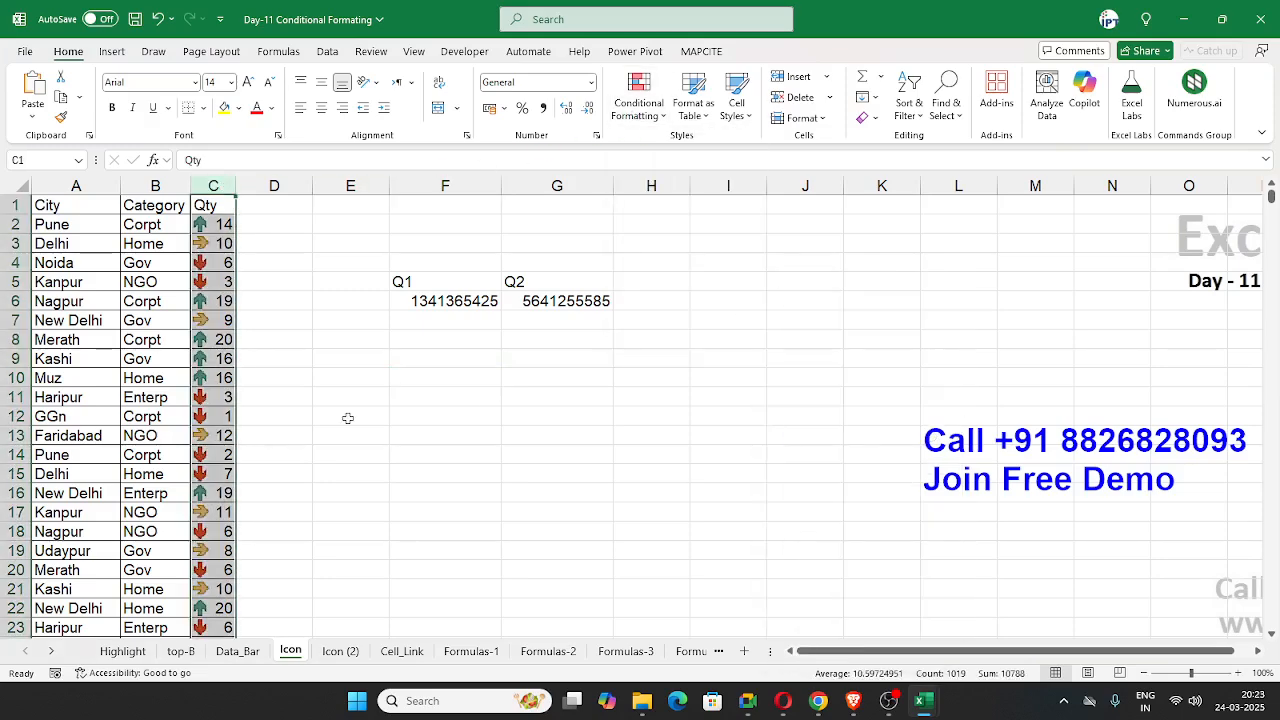
Step: Apply the uncircled check, exclamation and cross indicator icon set to the Q1 and Q2 values in F6:G6
left_click_drag(430, 303, 505, 302)
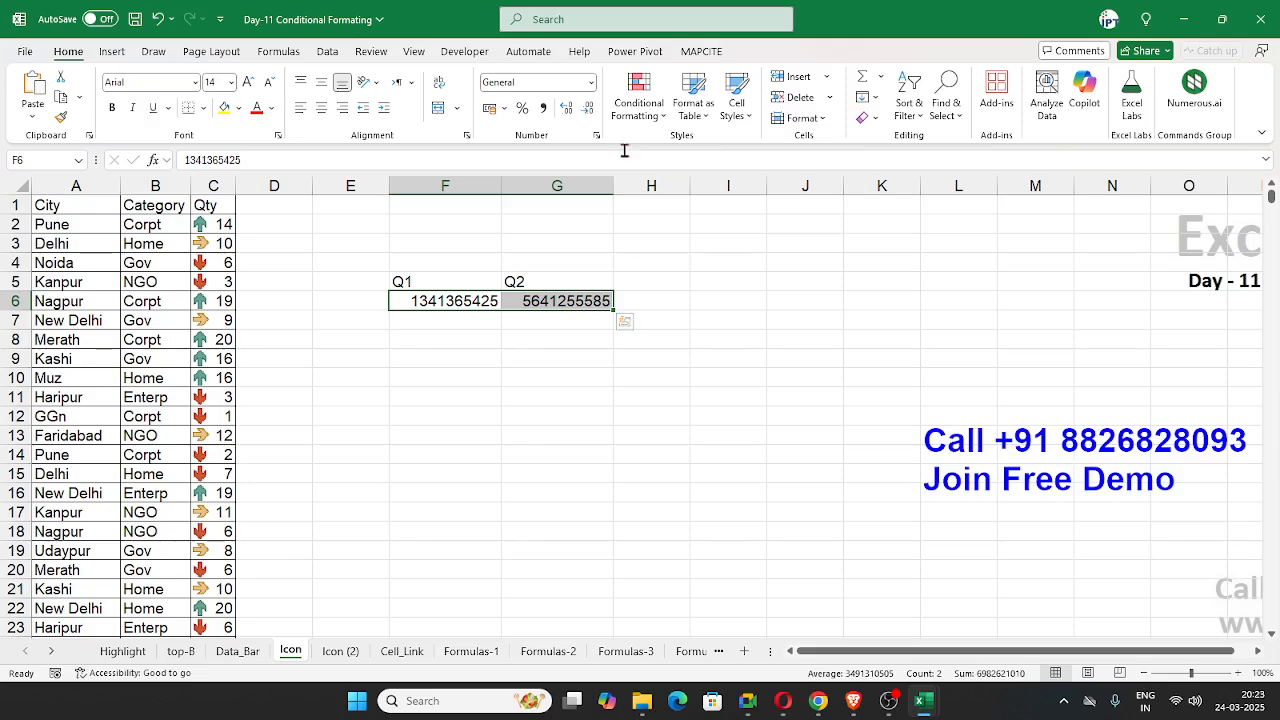
left_click(638, 98)
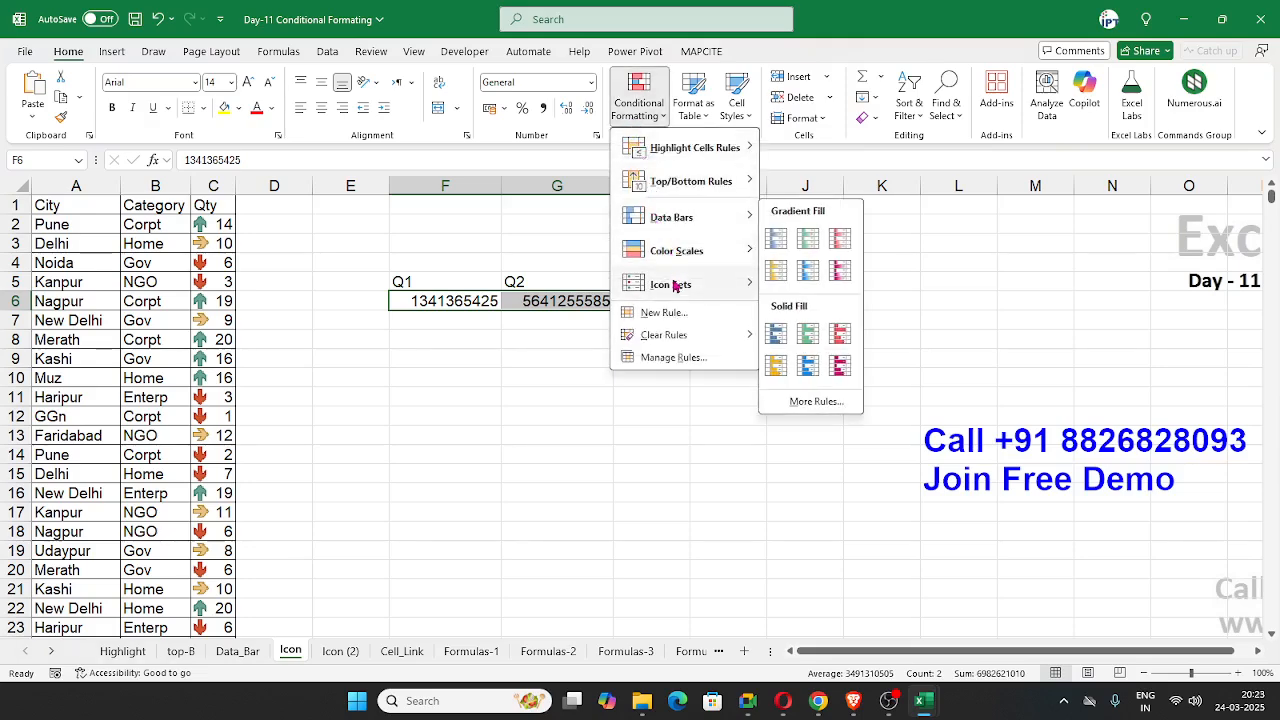
mouse_move(674, 285)
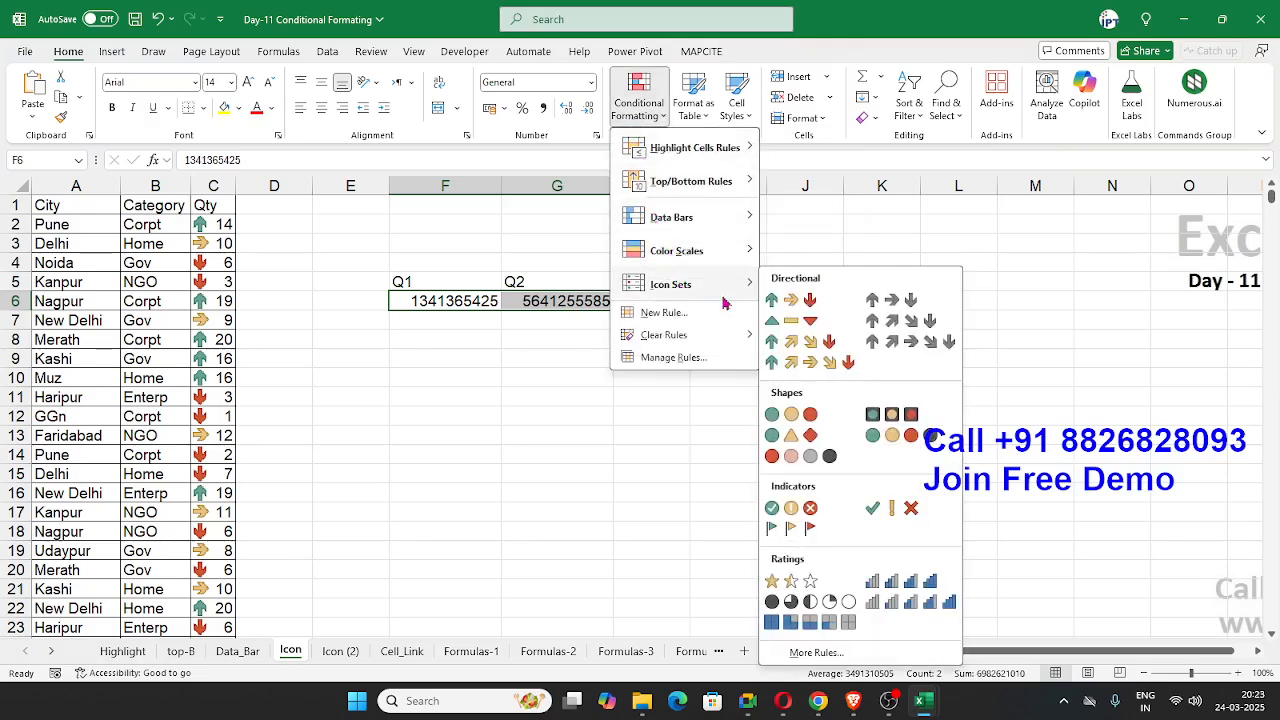
left_click(889, 508)
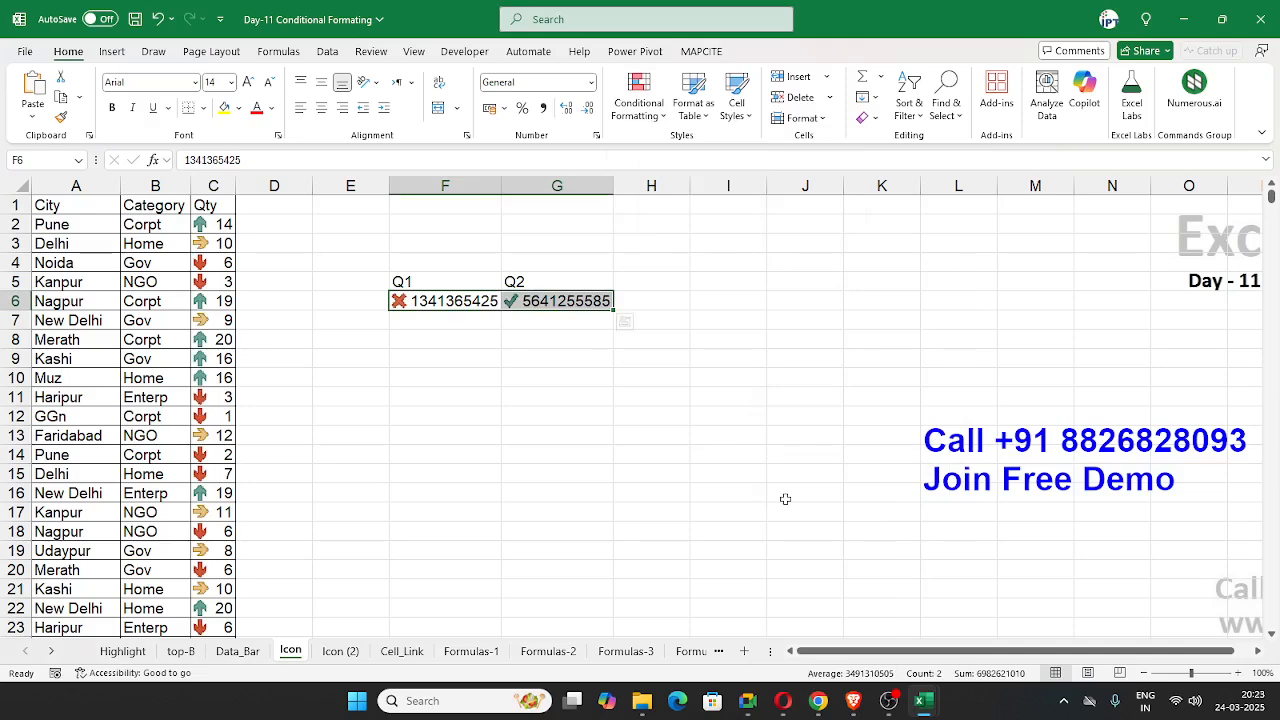
left_click(578, 398)
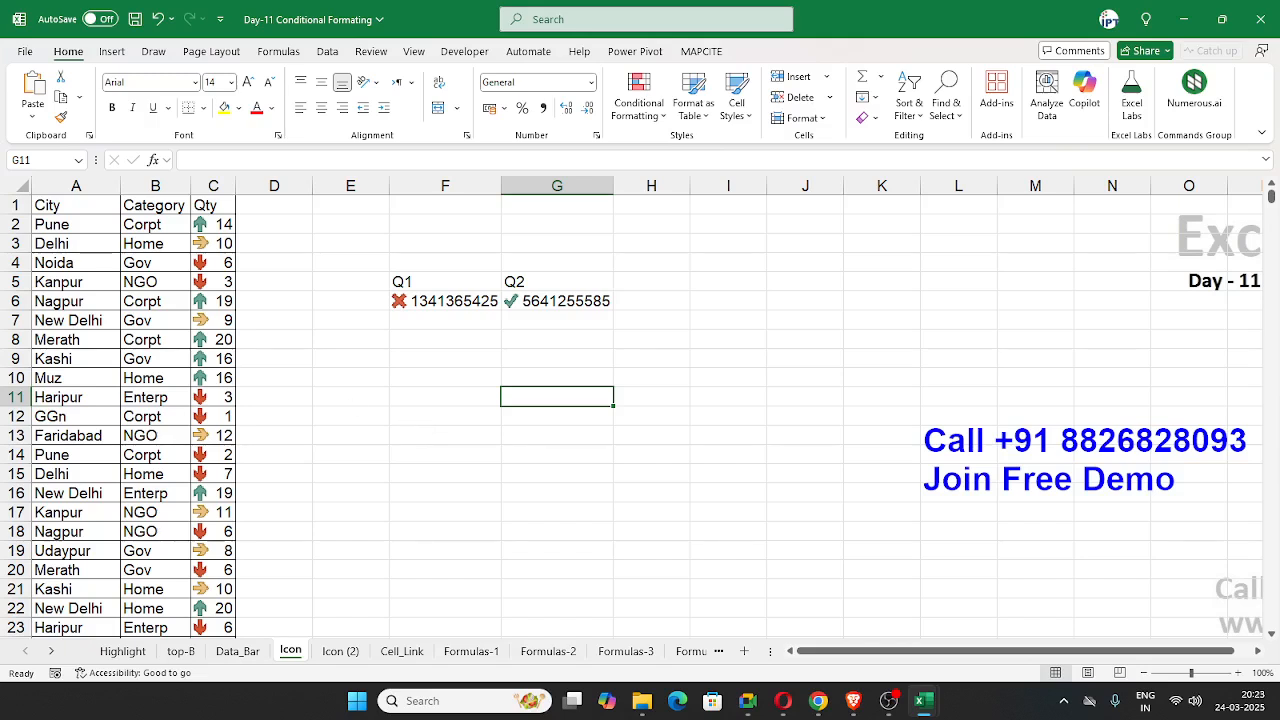
key("alt+Tab")
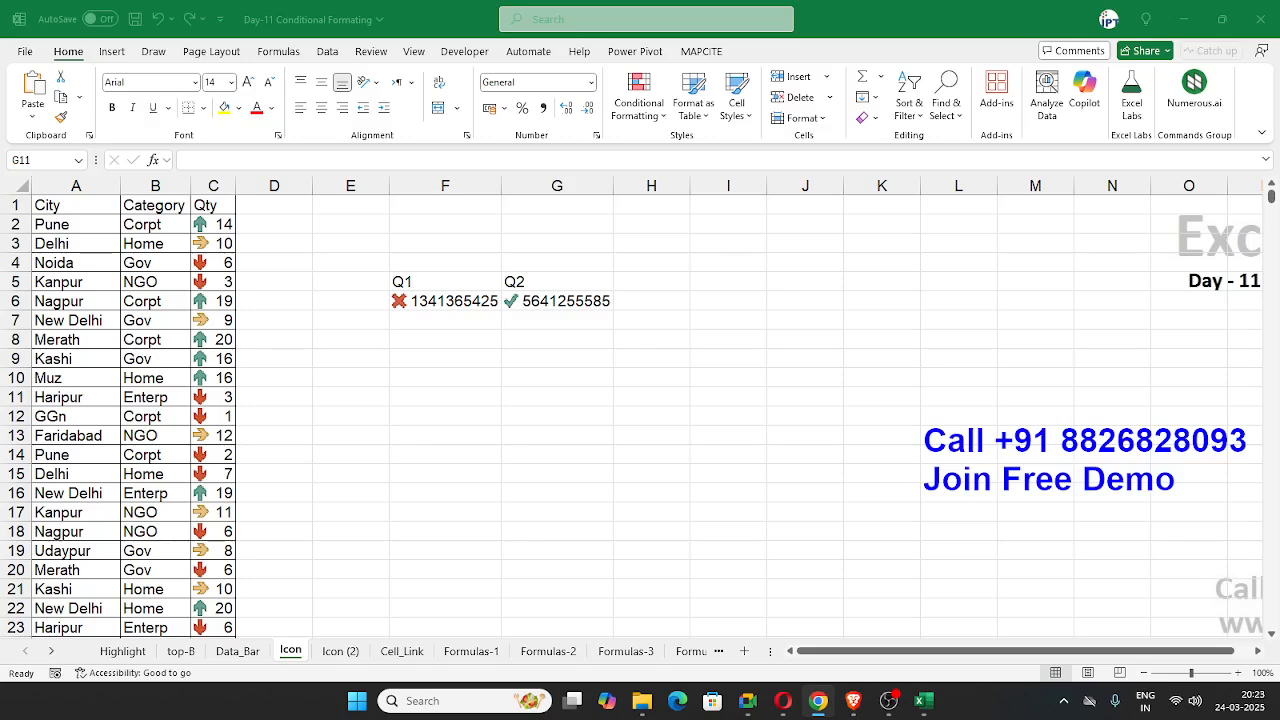
Step: On the Icon (2) sheet, clear the conditional formatting rules from the entire sheet
left_click(592, 396)
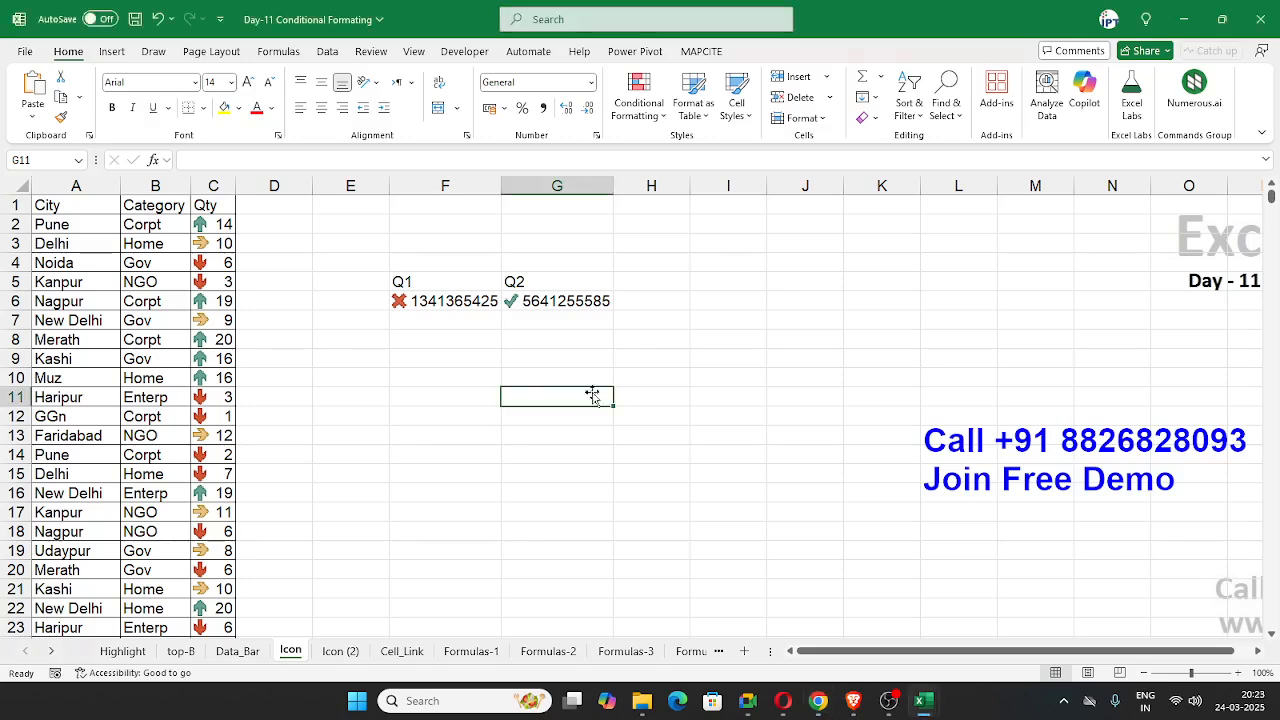
left_click(330, 651)
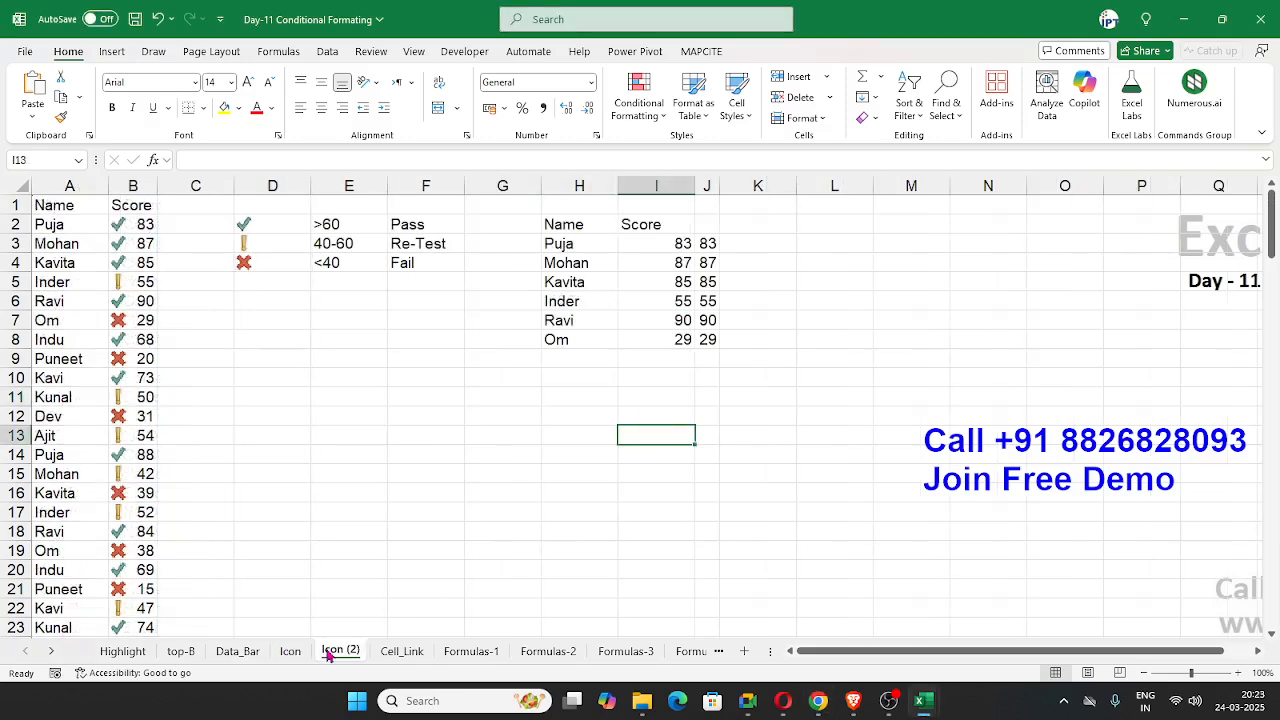
left_click(290, 487)
left_click(543, 417)
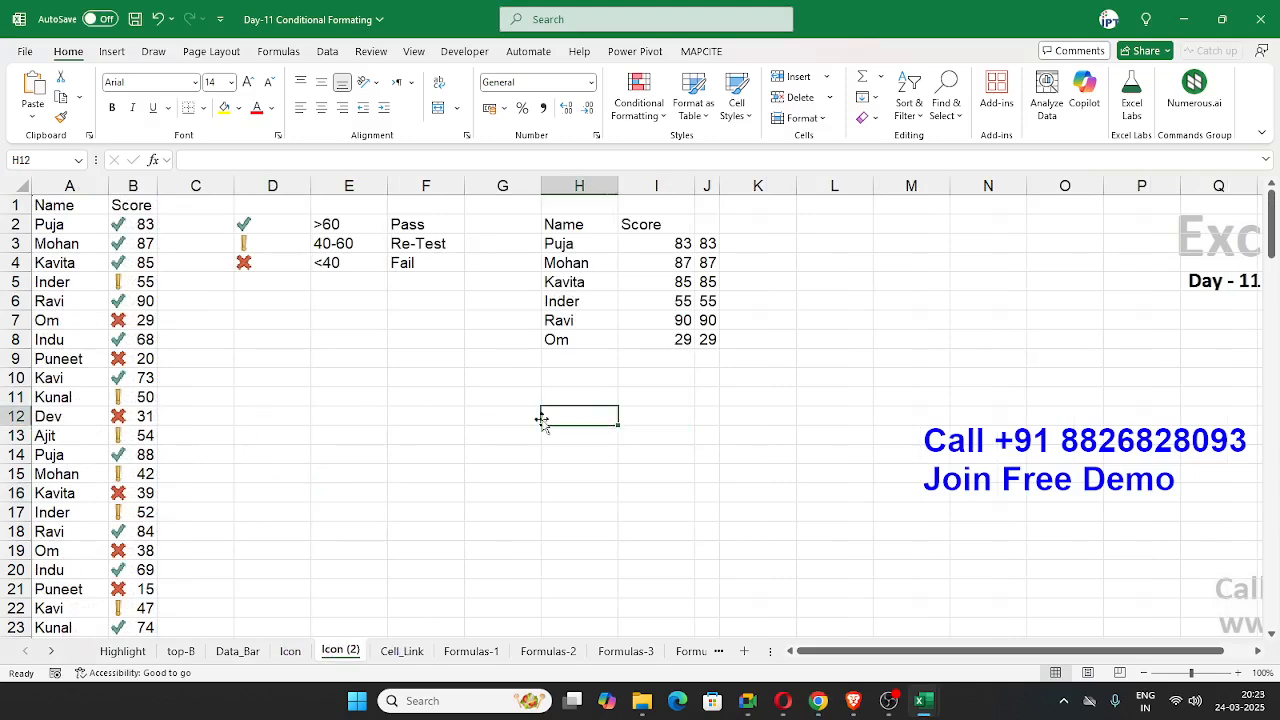
left_click(639, 112)
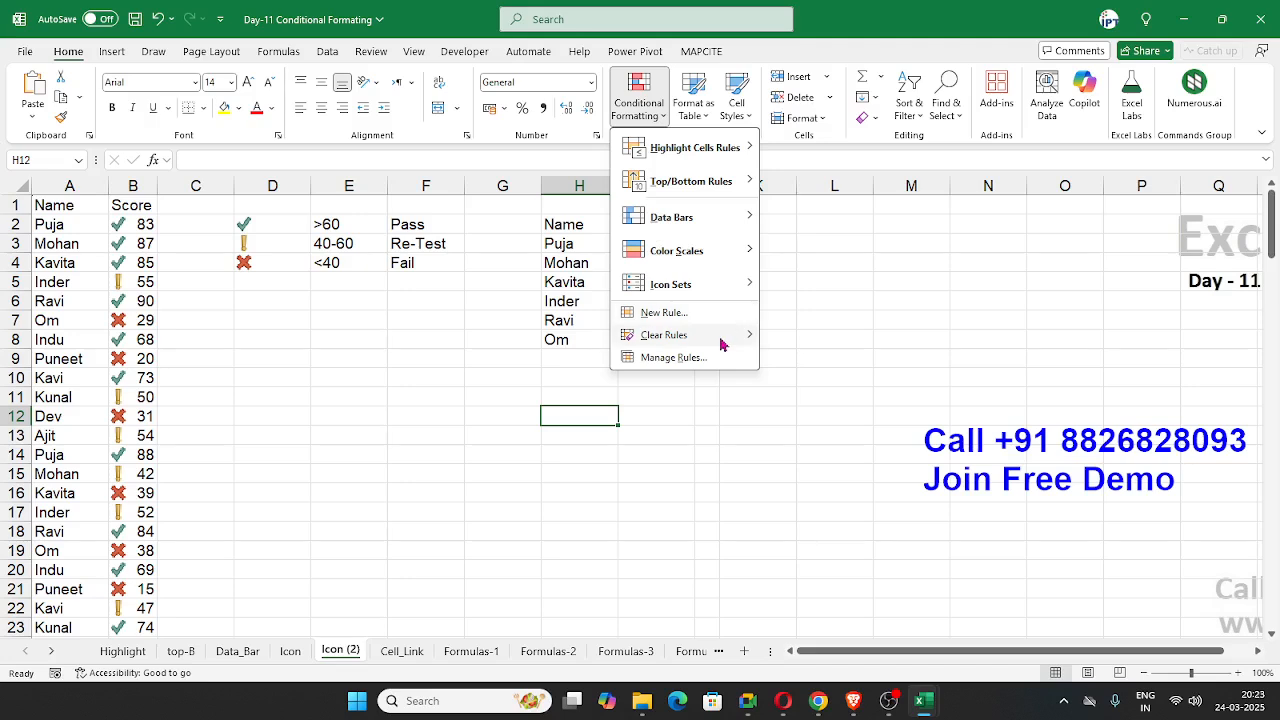
mouse_move(726, 336)
left_click(775, 357)
left_click(357, 455)
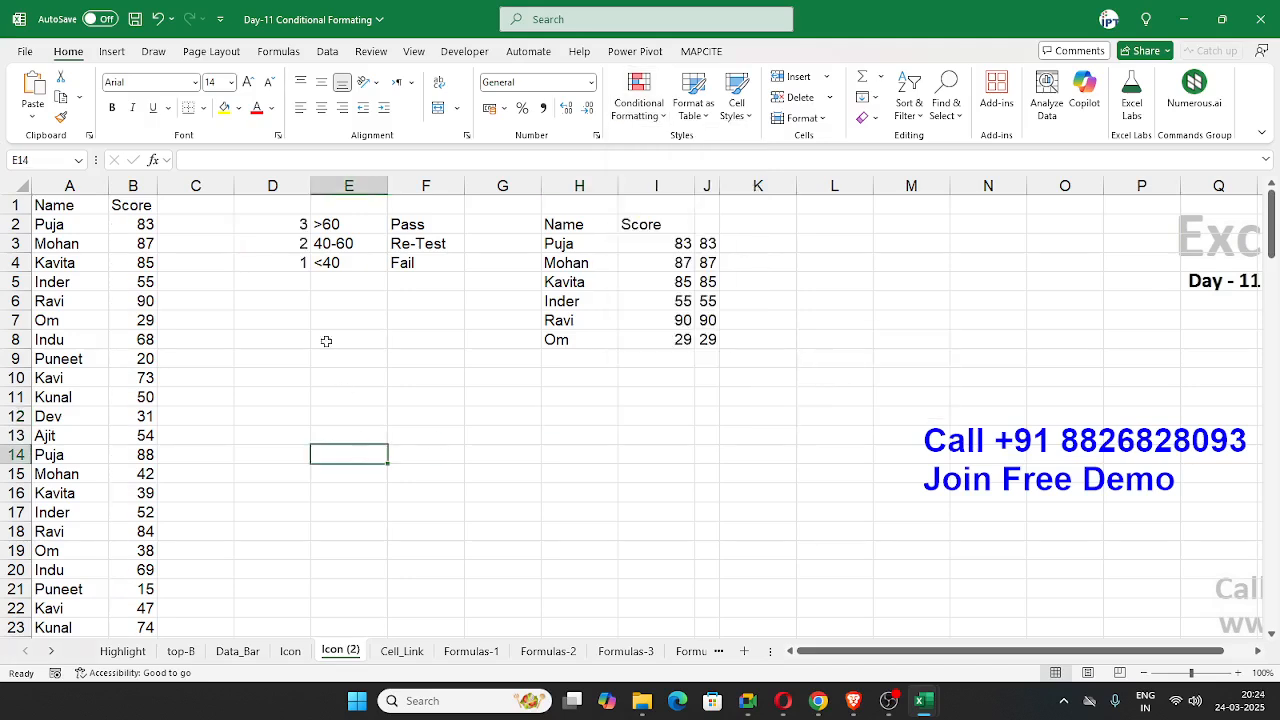
Step: Delete the helper numbers in D2:D4 beside the score criteria
left_click_drag(130, 226, 124, 453)
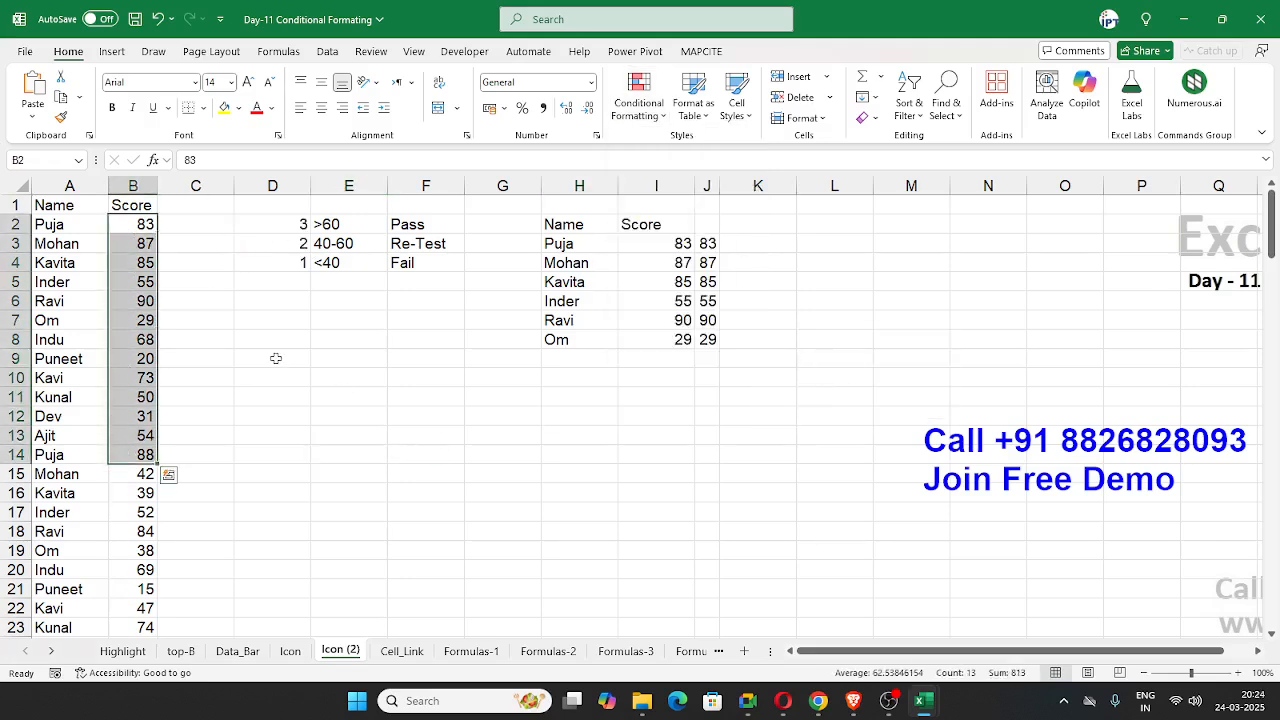
left_click(276, 358)
left_click(284, 234)
left_click_drag(284, 234, 427, 219)
key("Delete")
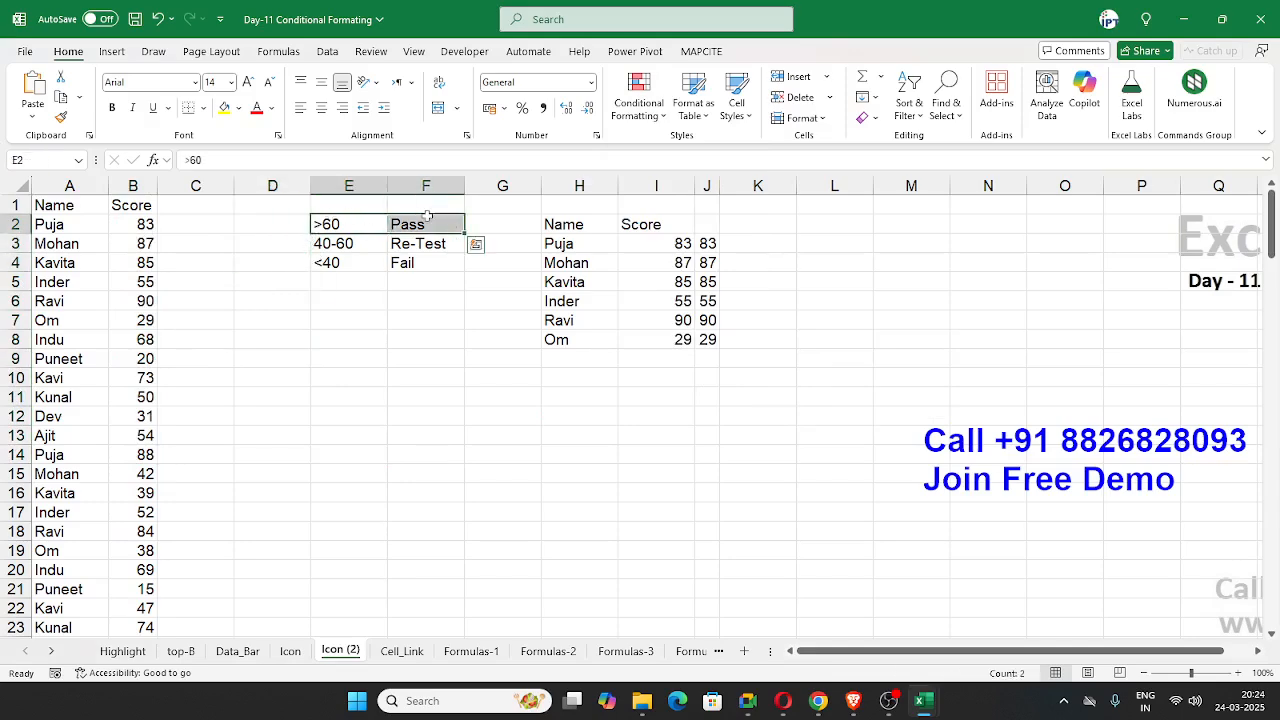
left_click_drag(355, 243, 407, 275)
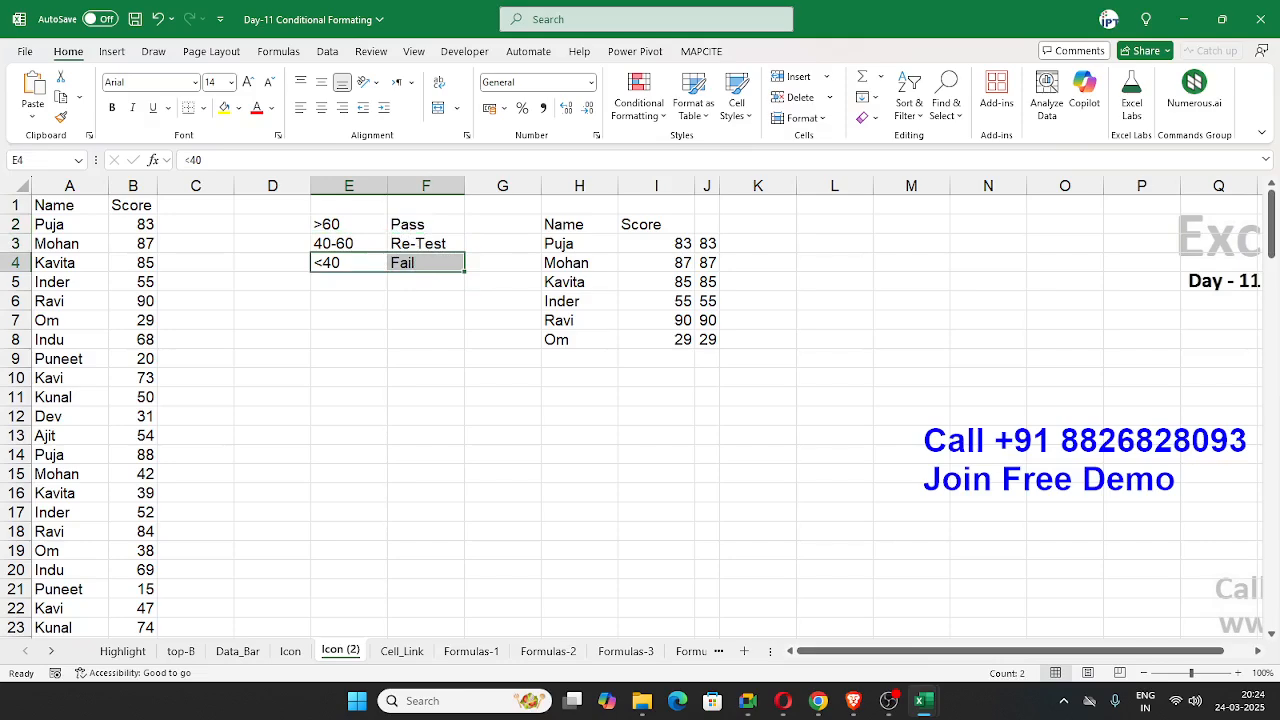
key("alt+Tab")
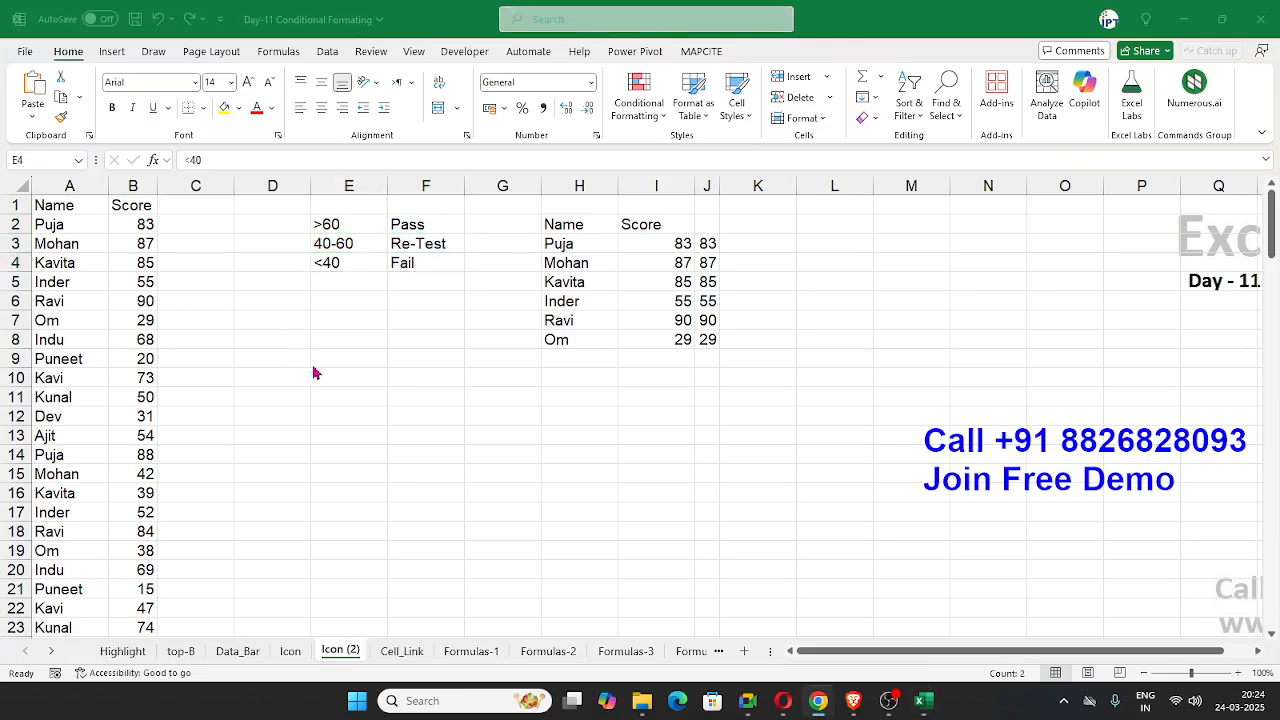
key("alt+Tab")
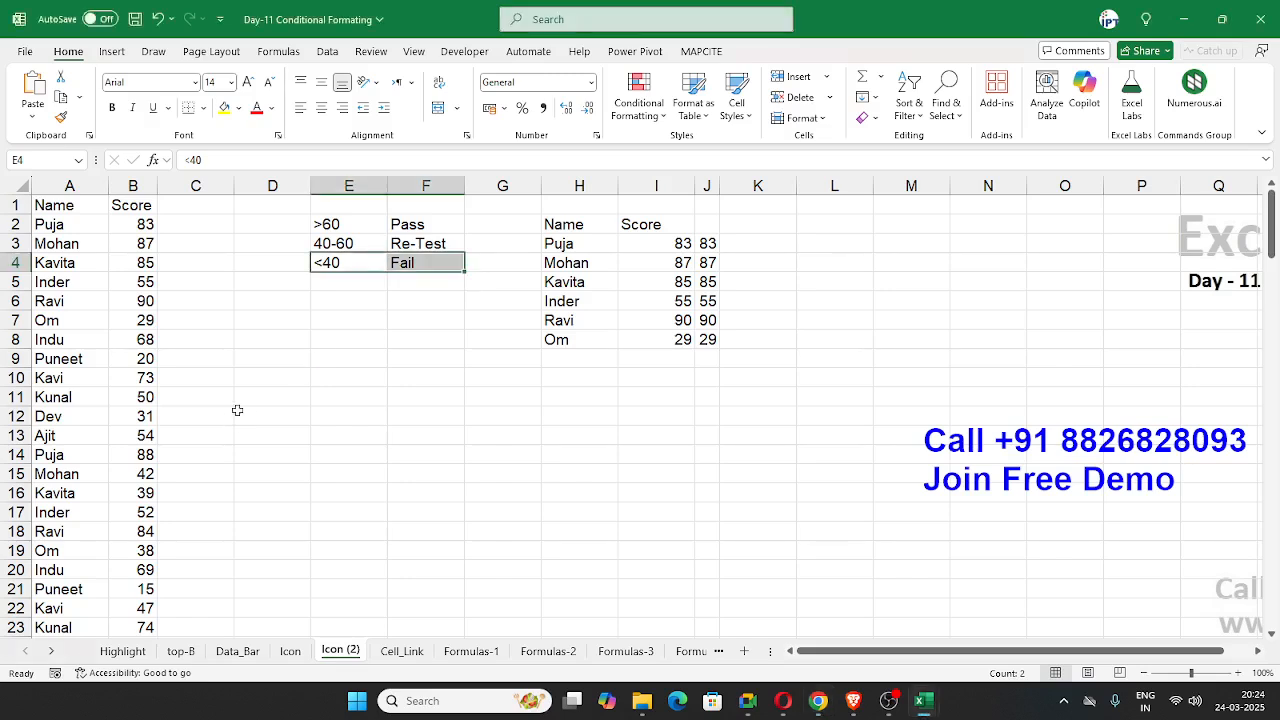
key("alt+Tab")
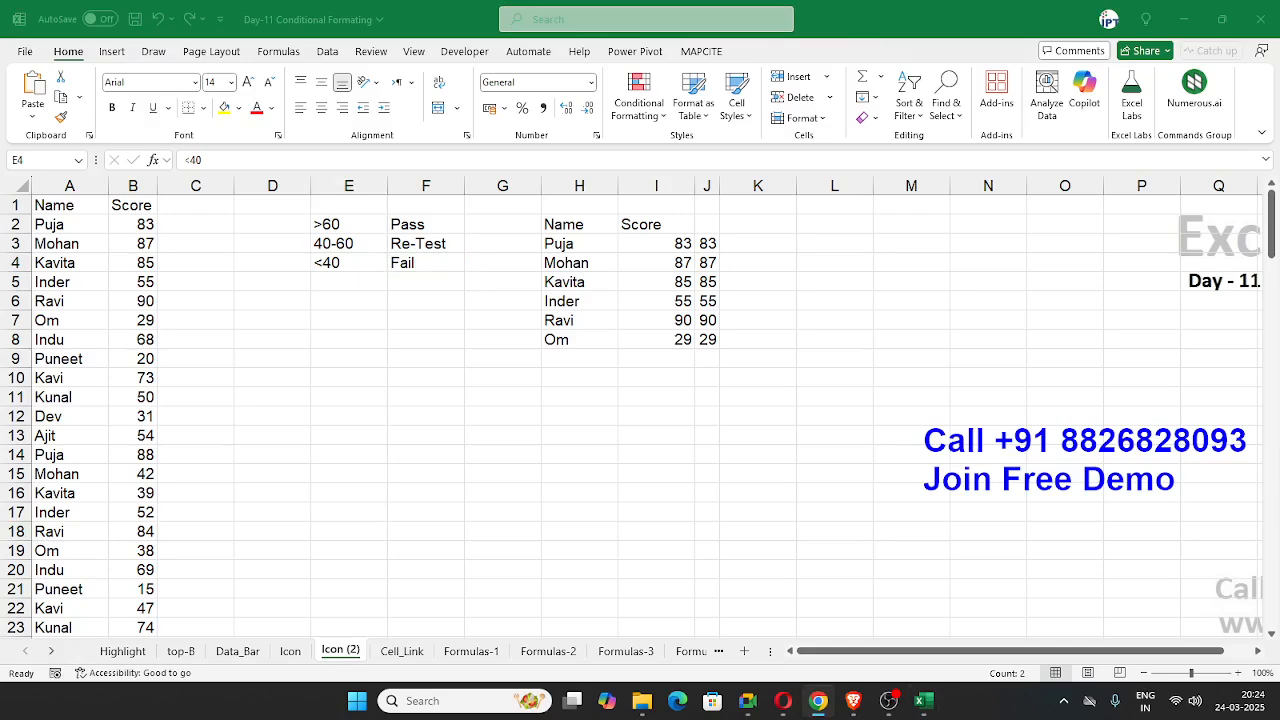
key("alt+Tab")
Step: Apply the 3 Symbols (Uncircled) icon set to the whole Score column B
left_click(138, 185)
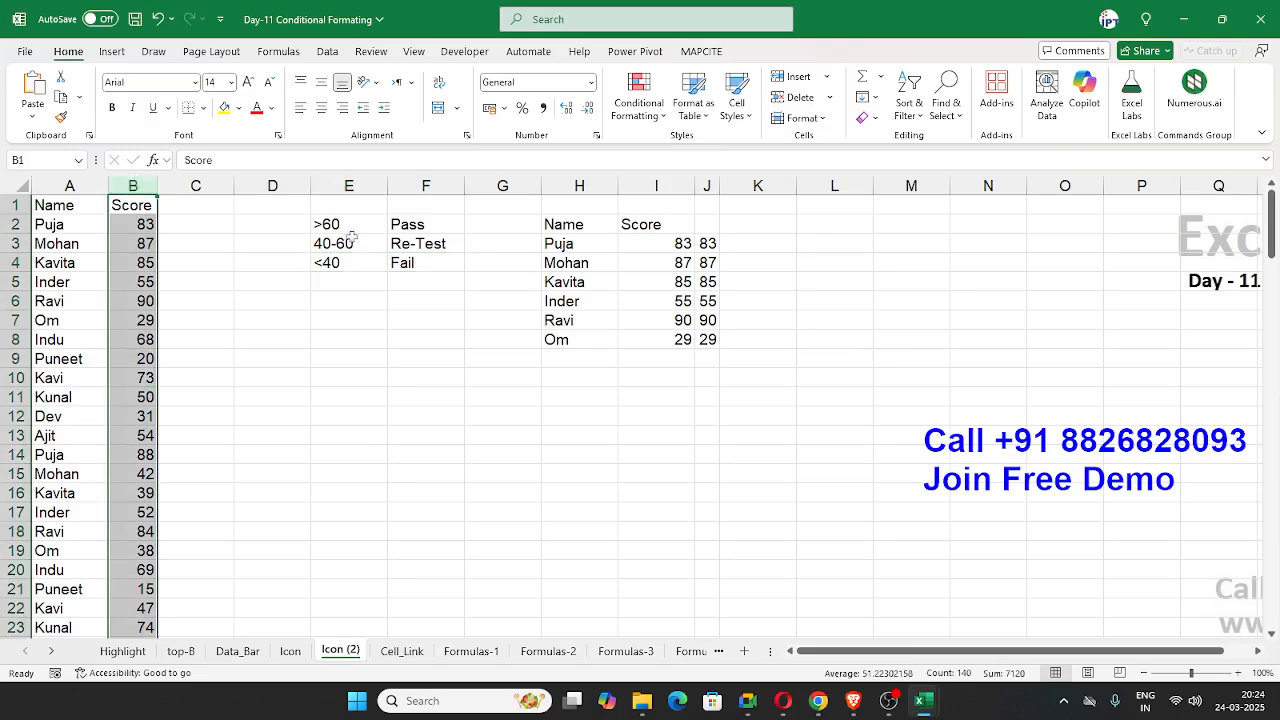
left_click(650, 110)
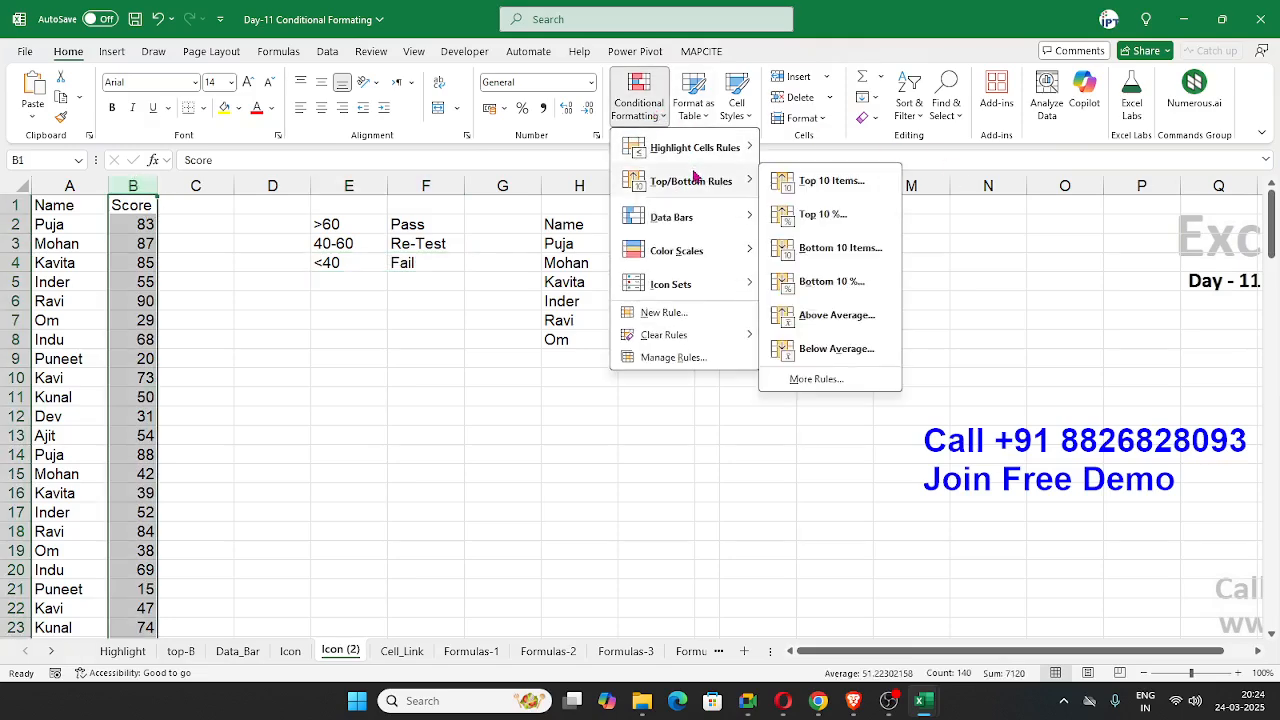
mouse_move(680, 284)
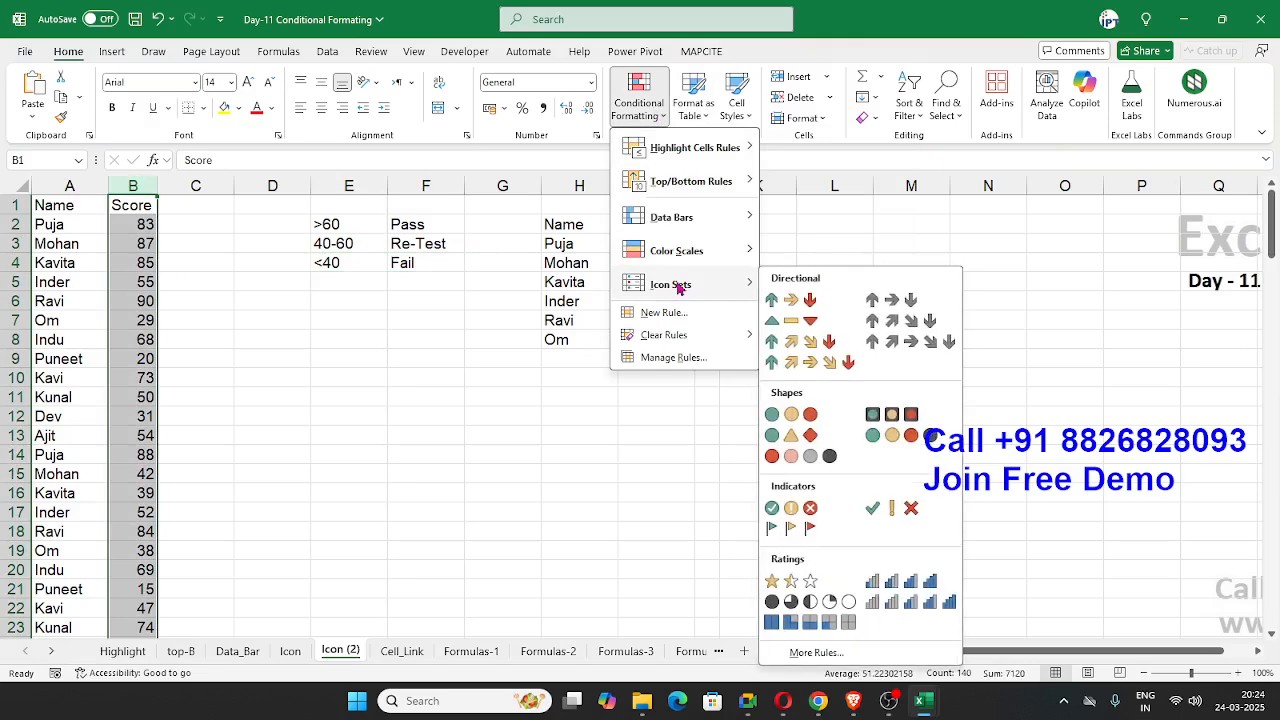
left_click(893, 508)
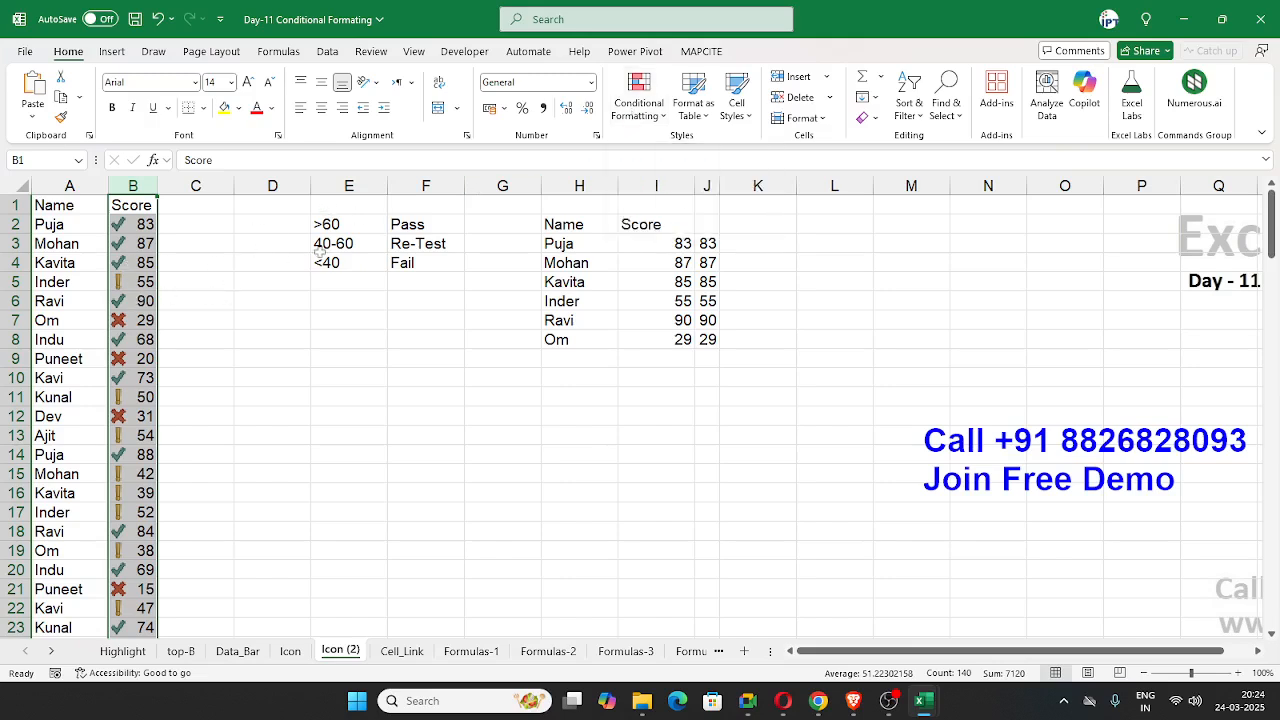
Step: Edit the Score column's icon set rule and change both threshold types from Percent to Number
left_click(640, 117)
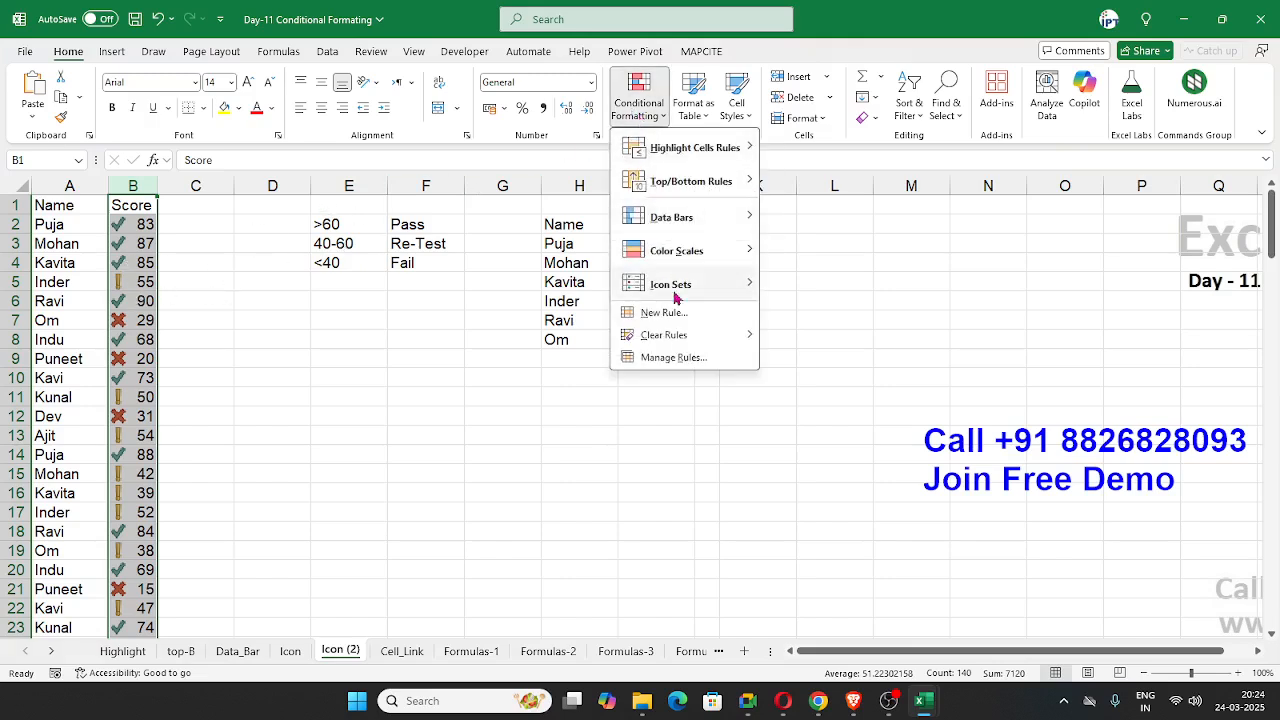
left_click(688, 358)
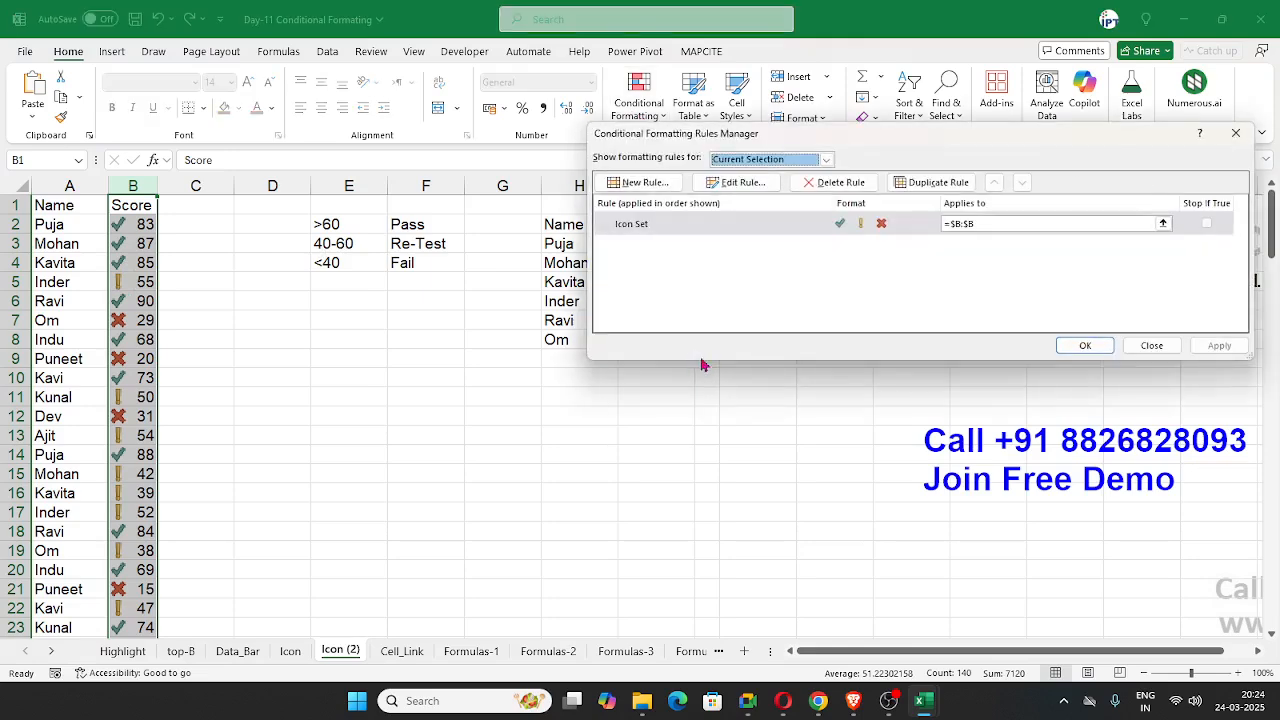
left_click(722, 224)
left_click(740, 182)
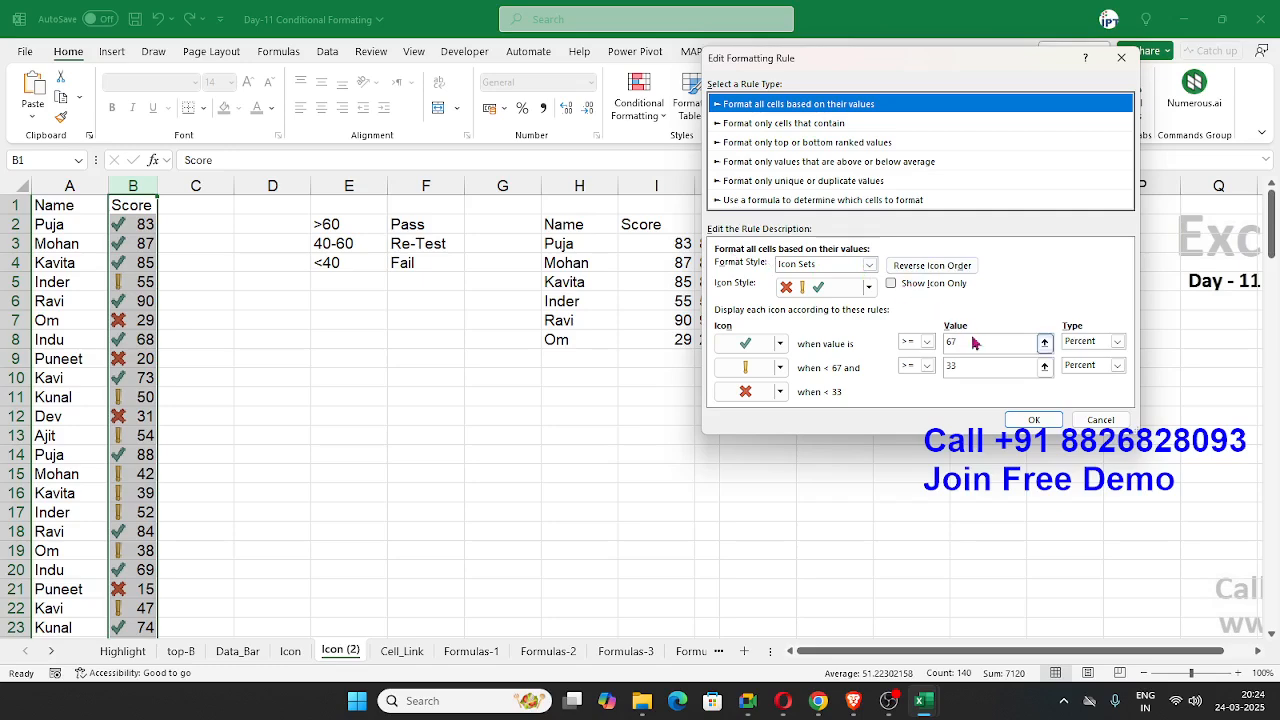
left_click(1117, 341)
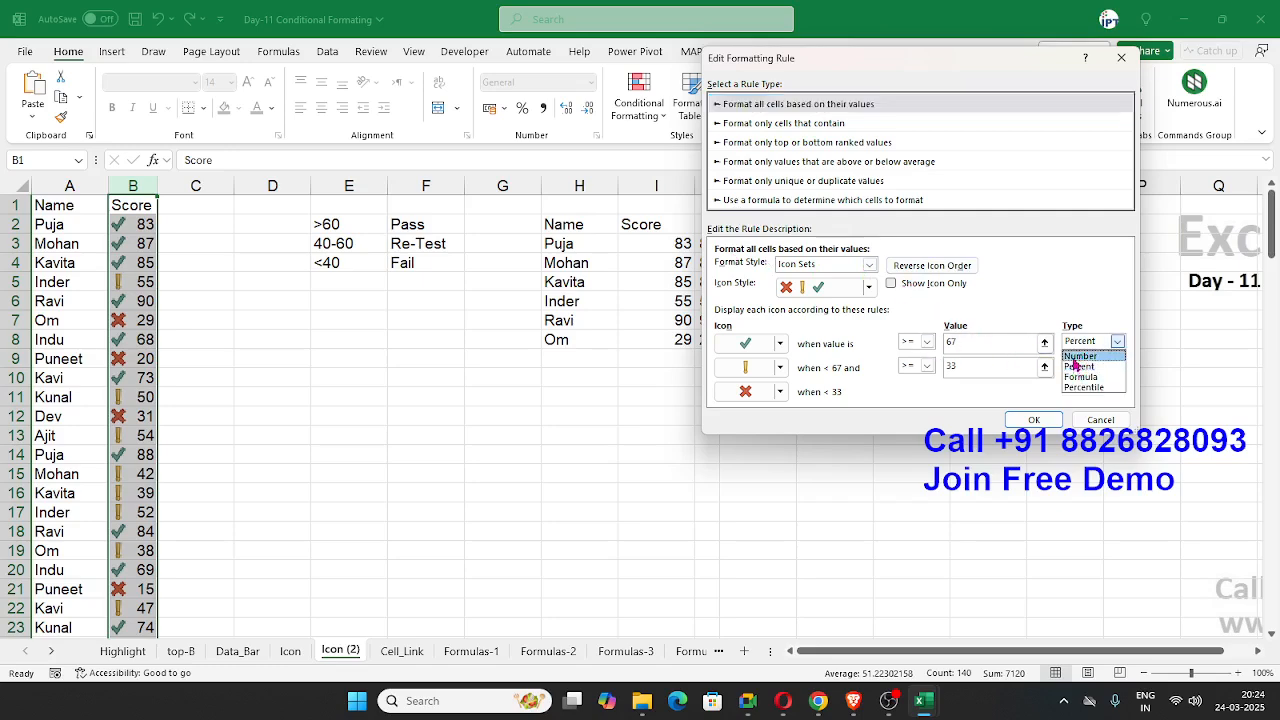
left_click(1080, 356)
left_click(1082, 366)
left_click(1079, 373)
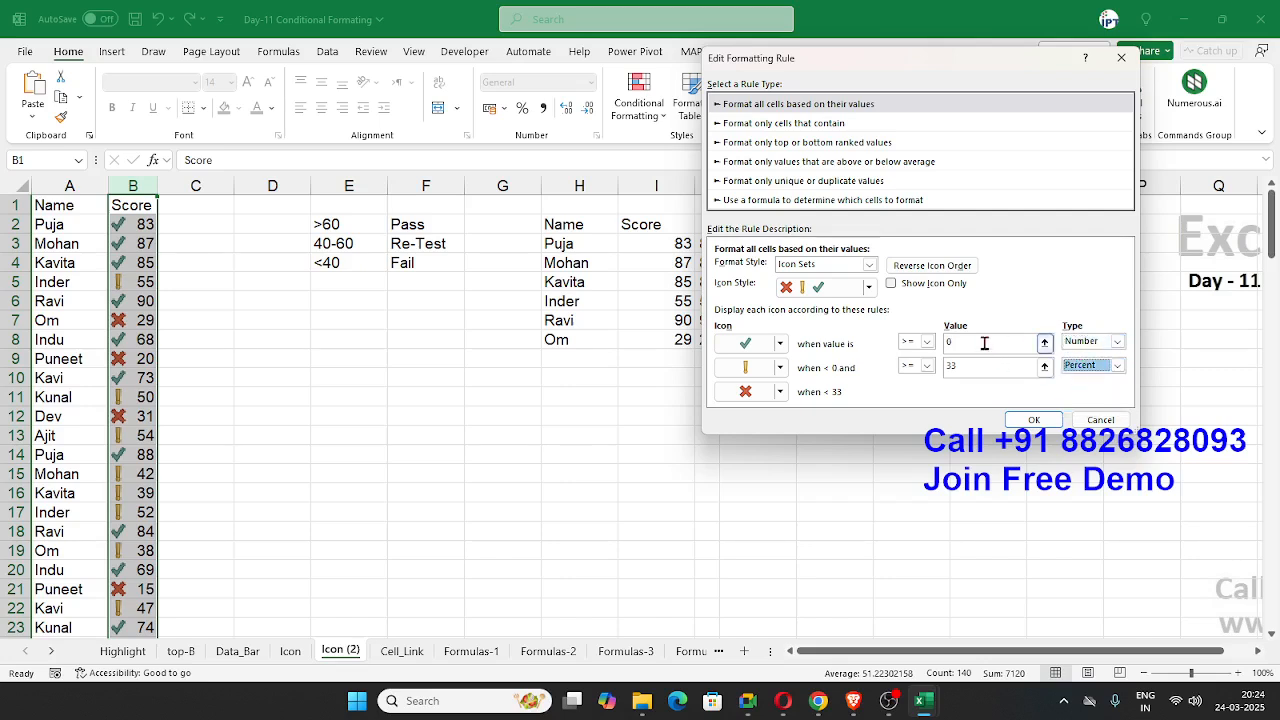
left_click(1068, 372)
left_click(1072, 380)
Step: Set the check icon's threshold to >= 60 and the exclamation icon's to >= 40, and apply the edited rule
left_click_drag(957, 342, 869, 341)
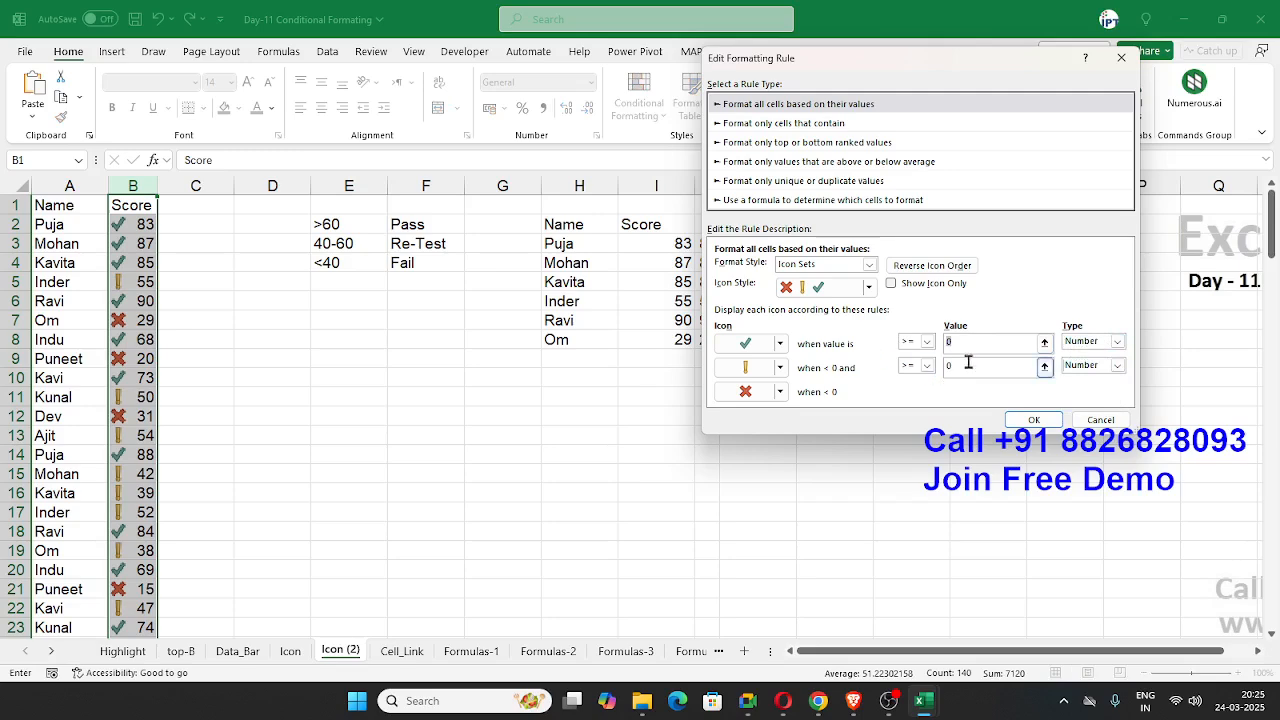
type("60")
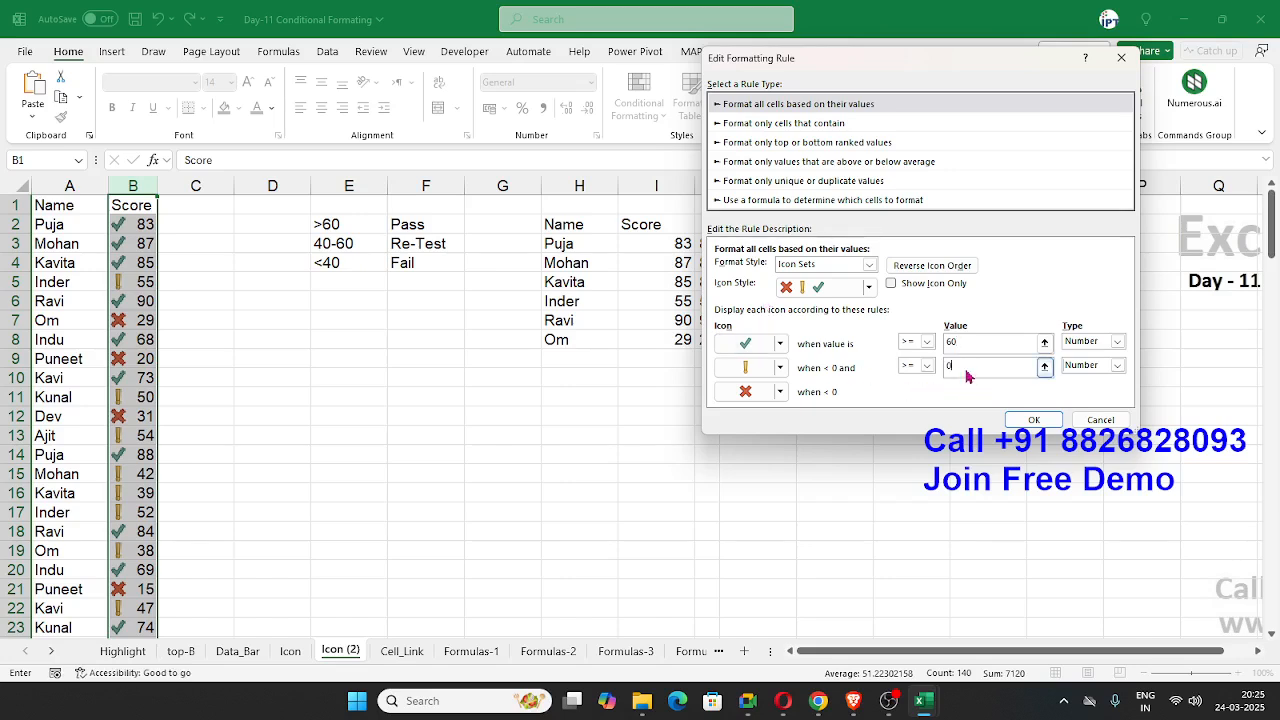
left_click_drag(963, 366, 938, 370)
type("40")
scroll(270, 414, "down", 2)
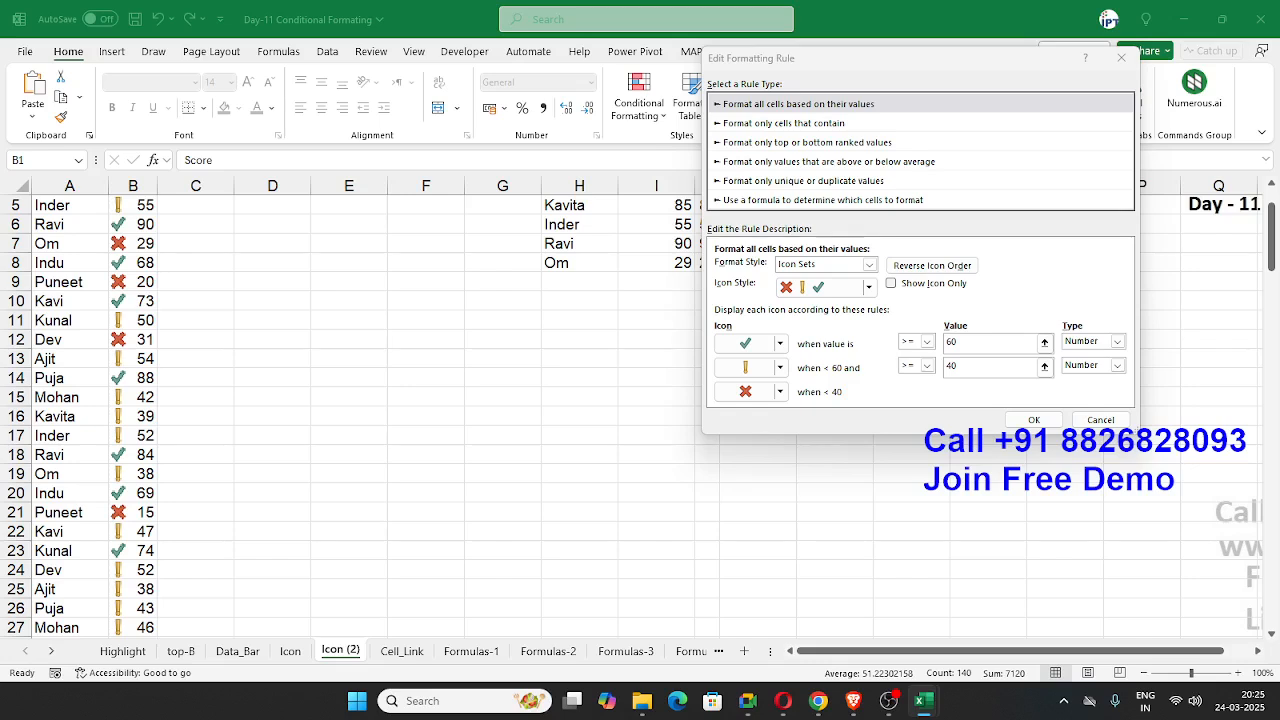
left_click(1034, 419)
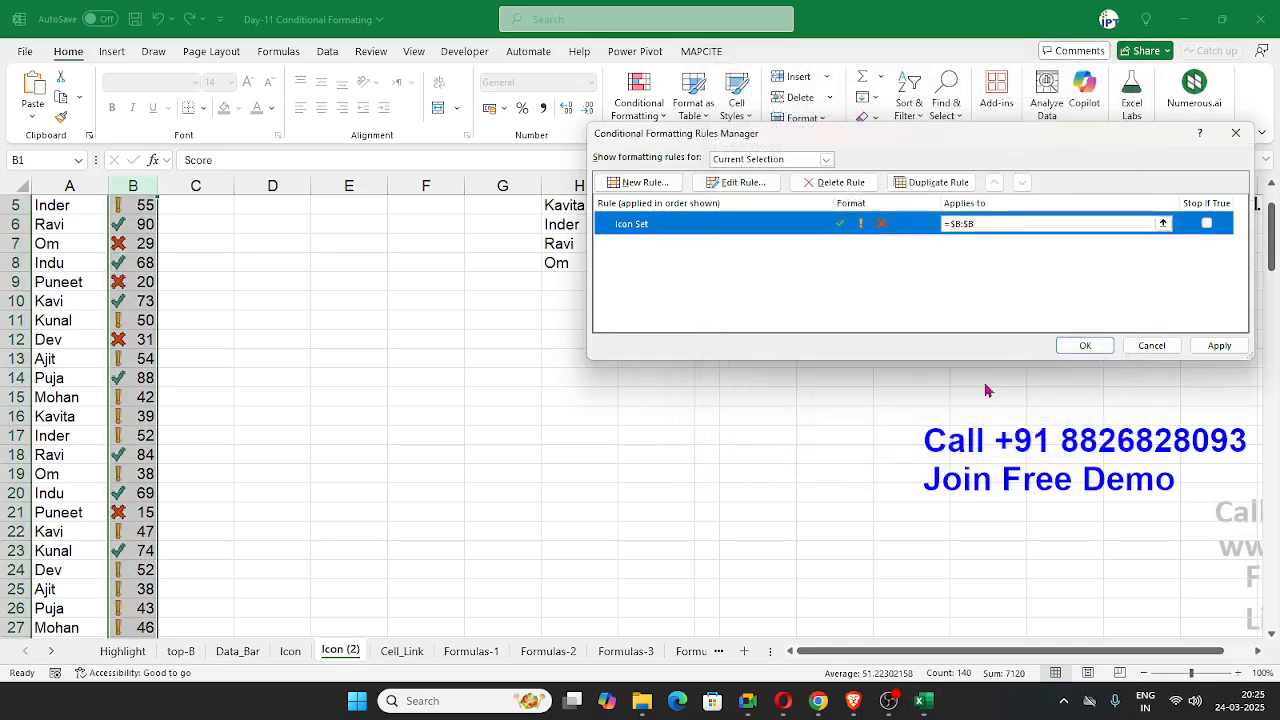
left_click(1222, 346)
left_click(1085, 345)
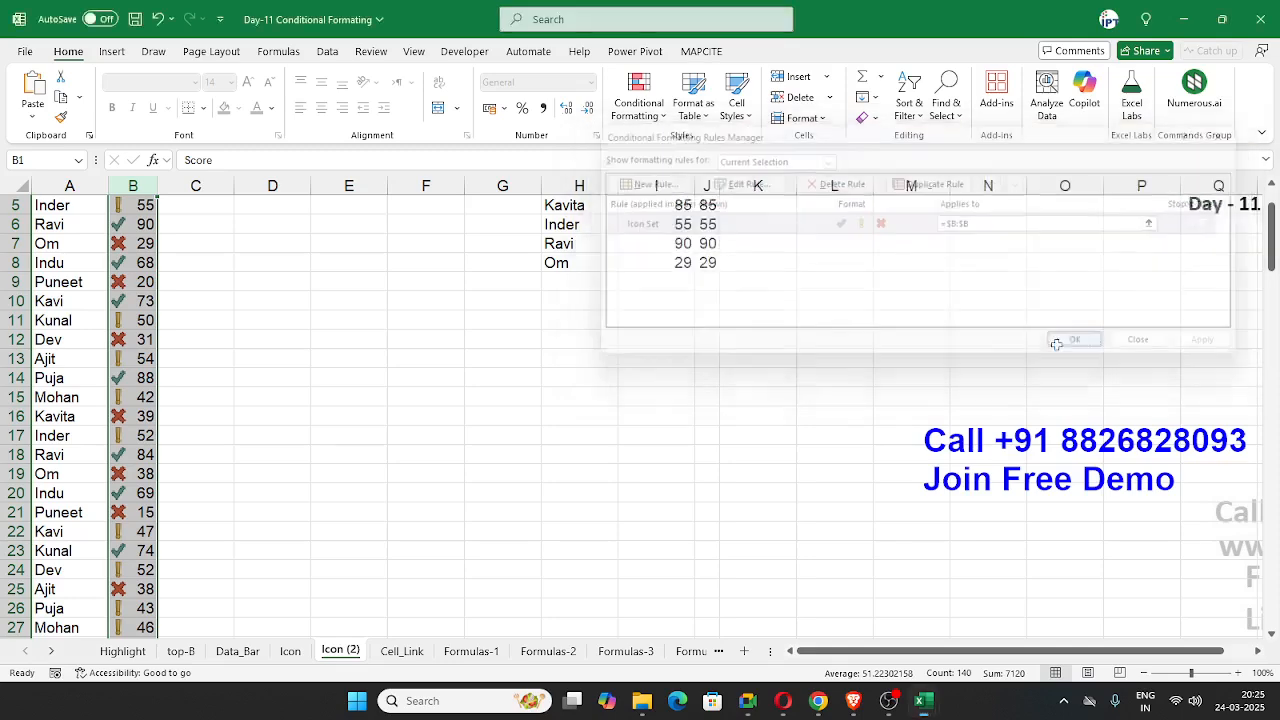
left_click(640, 341)
Step: Enter 3, 2 and 1 in D2:D4 beside the Pass, Re-Test and Fail criteria
scroll(560, 330, "up", 2)
left_click(285, 226)
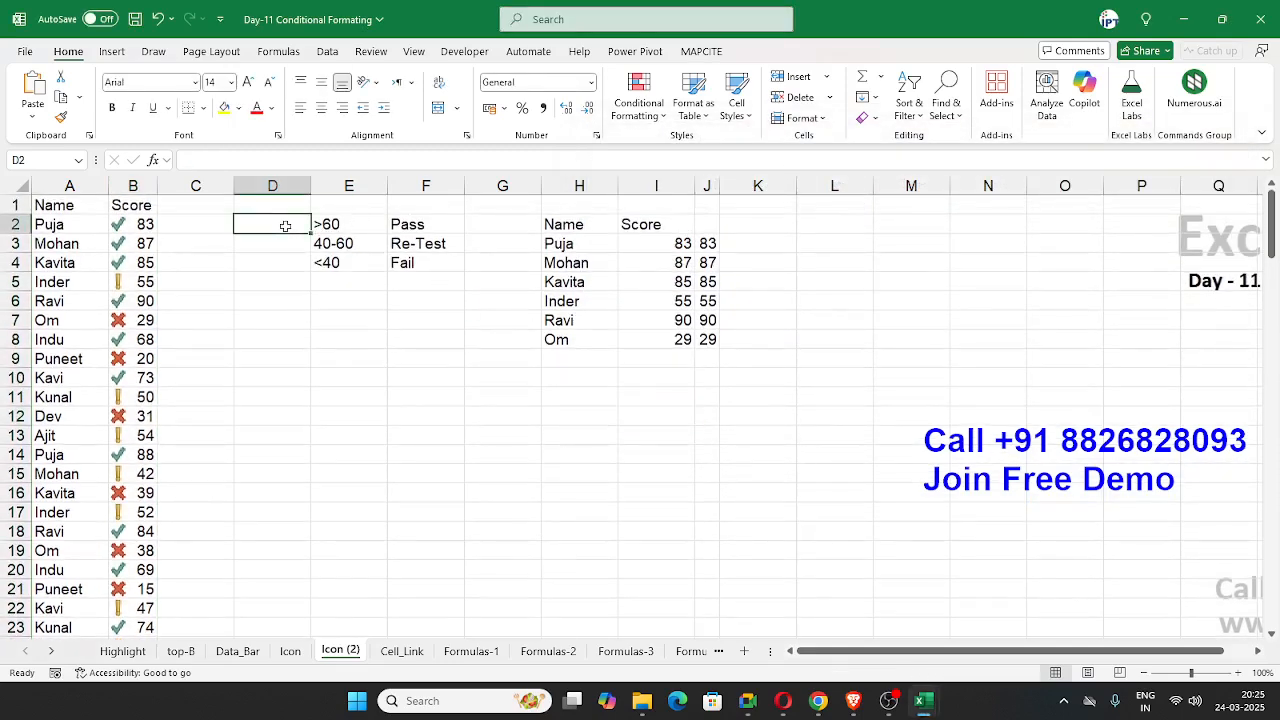
type("3")
key("Return")
type("2")
key("Return")
type("1")
key("Return")
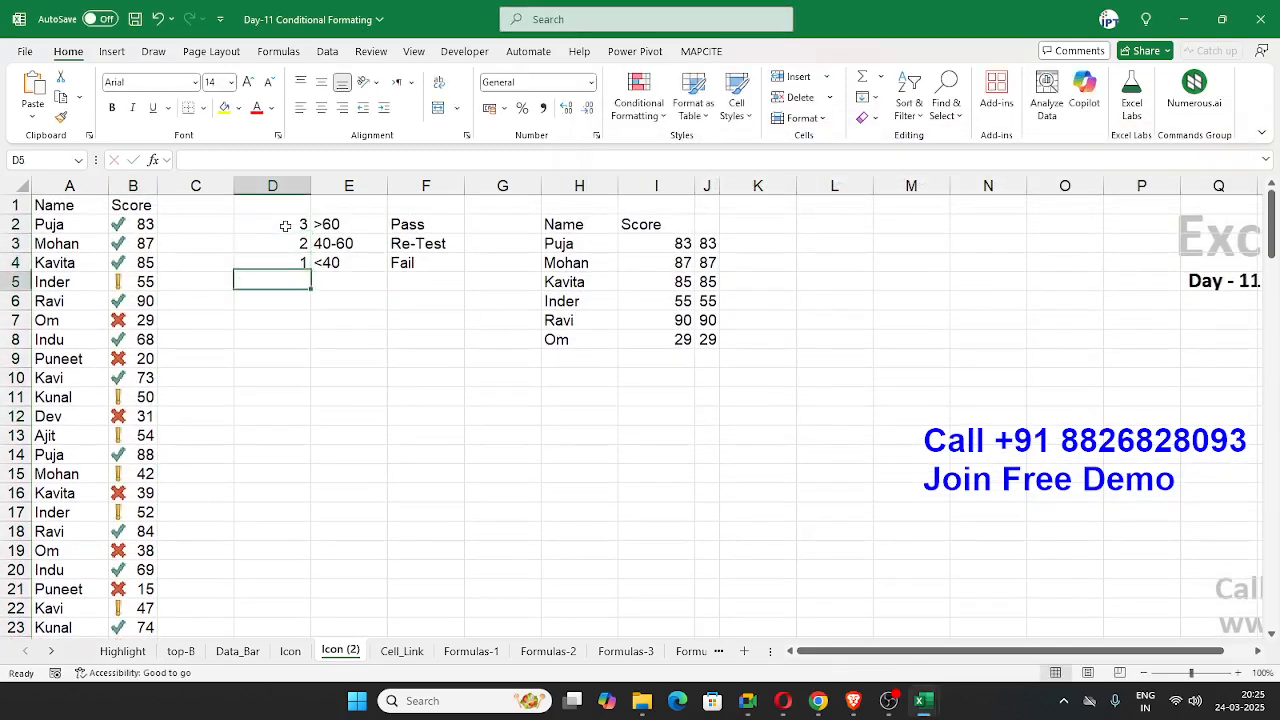
Step: Apply the uncircled check, exclamation and cross icon set to the numbers in D2:D4
left_click_drag(285, 226, 288, 262)
left_click(638, 105)
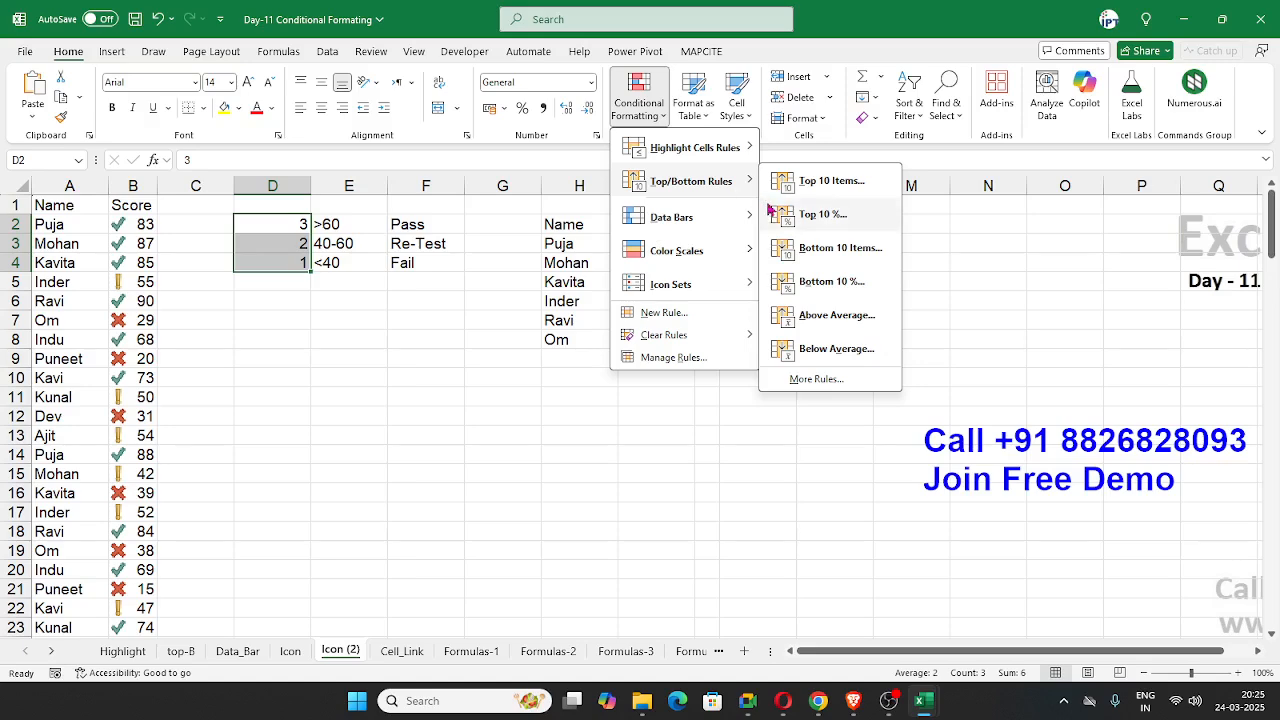
mouse_move(706, 290)
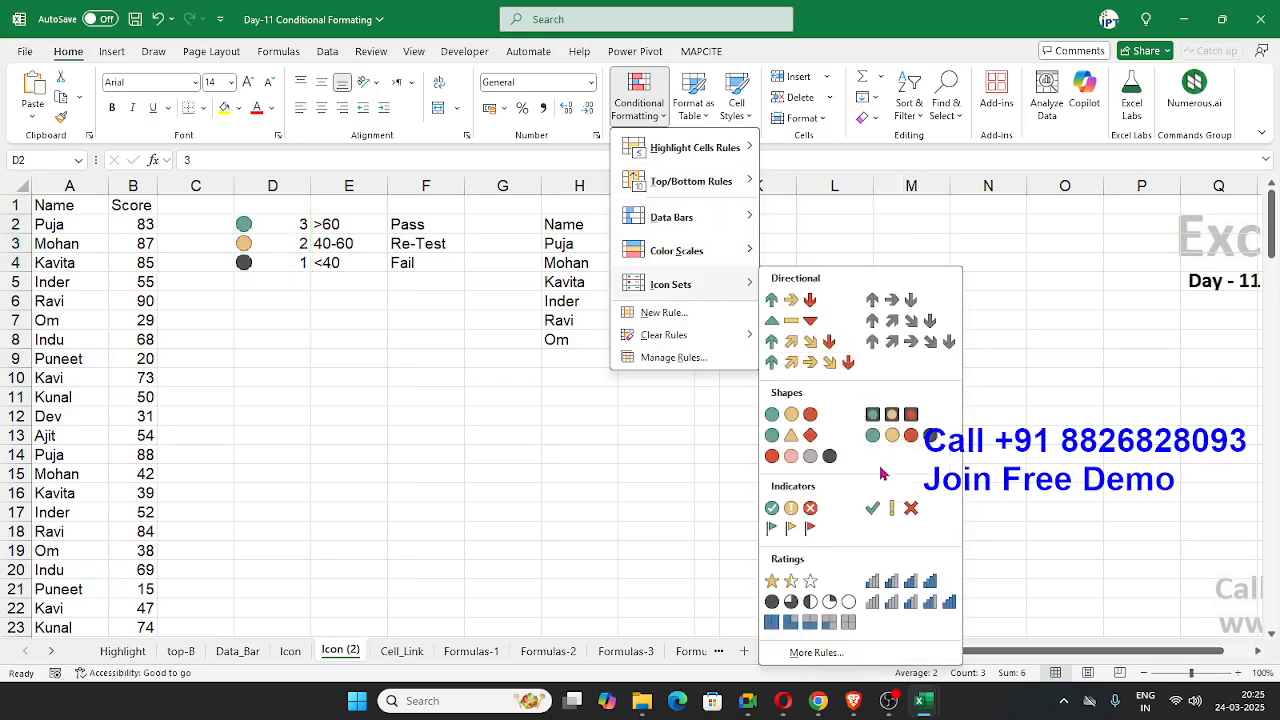
left_click(890, 508)
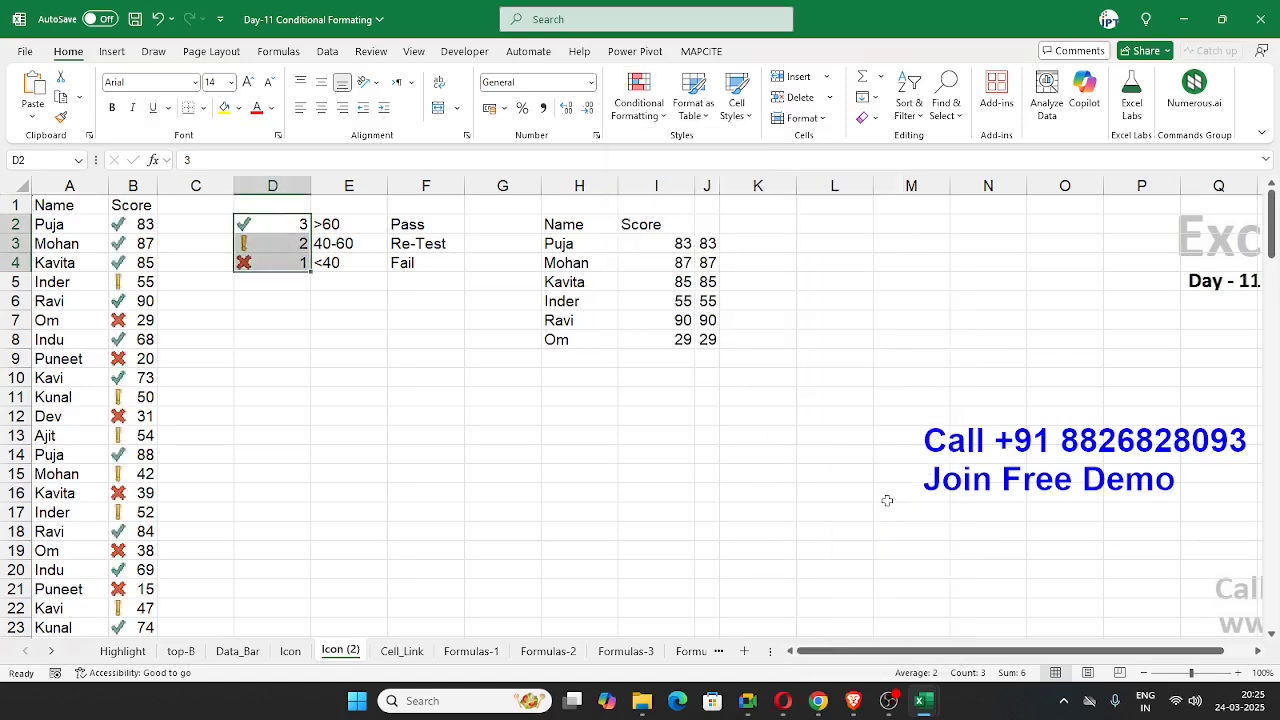
Step: Edit the icon set rule for D2:D4 to show only the icons without the numbers, and apply it
left_click(636, 100)
left_click(680, 358)
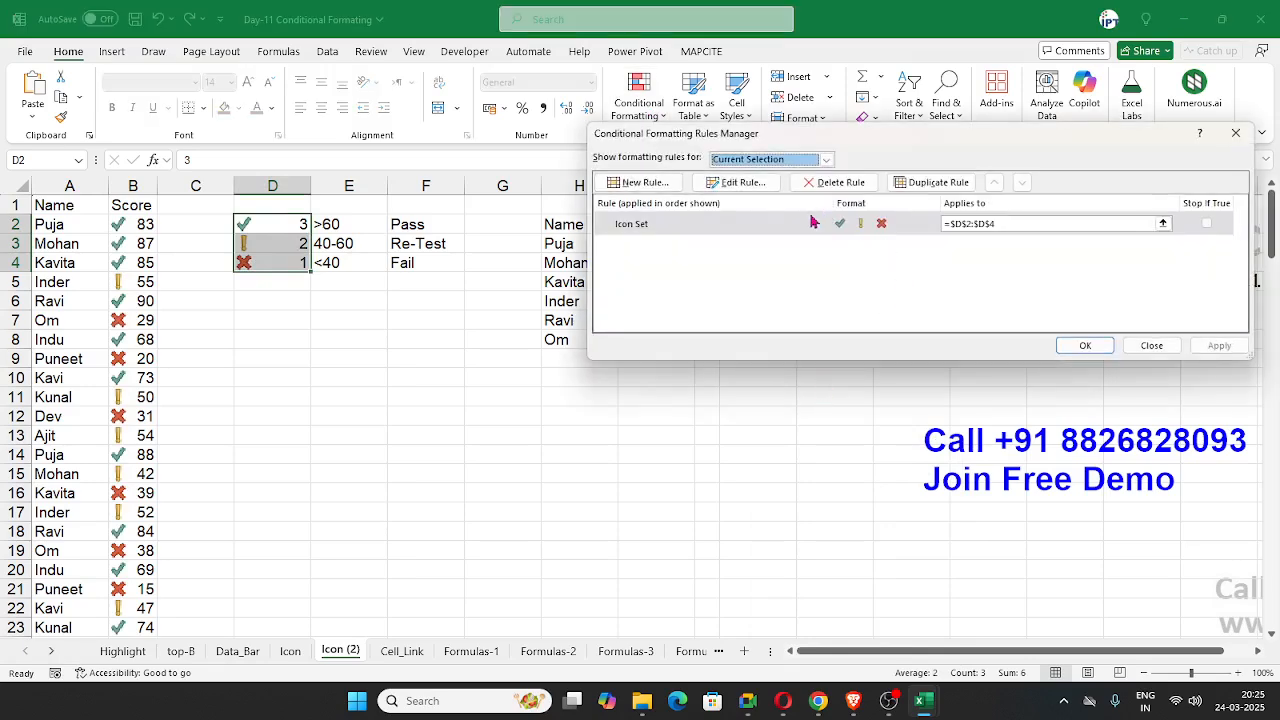
left_click(810, 223)
double_click(810, 223)
left_click(891, 283)
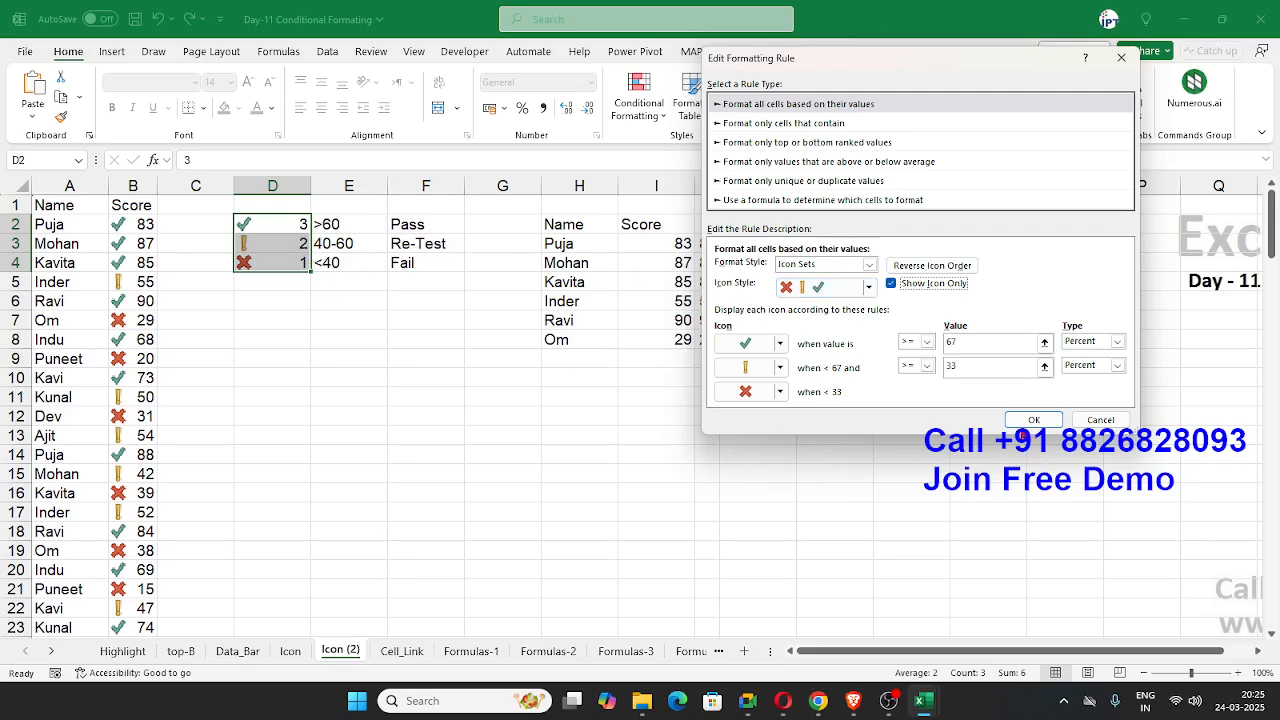
left_click(1025, 420)
left_click(1219, 345)
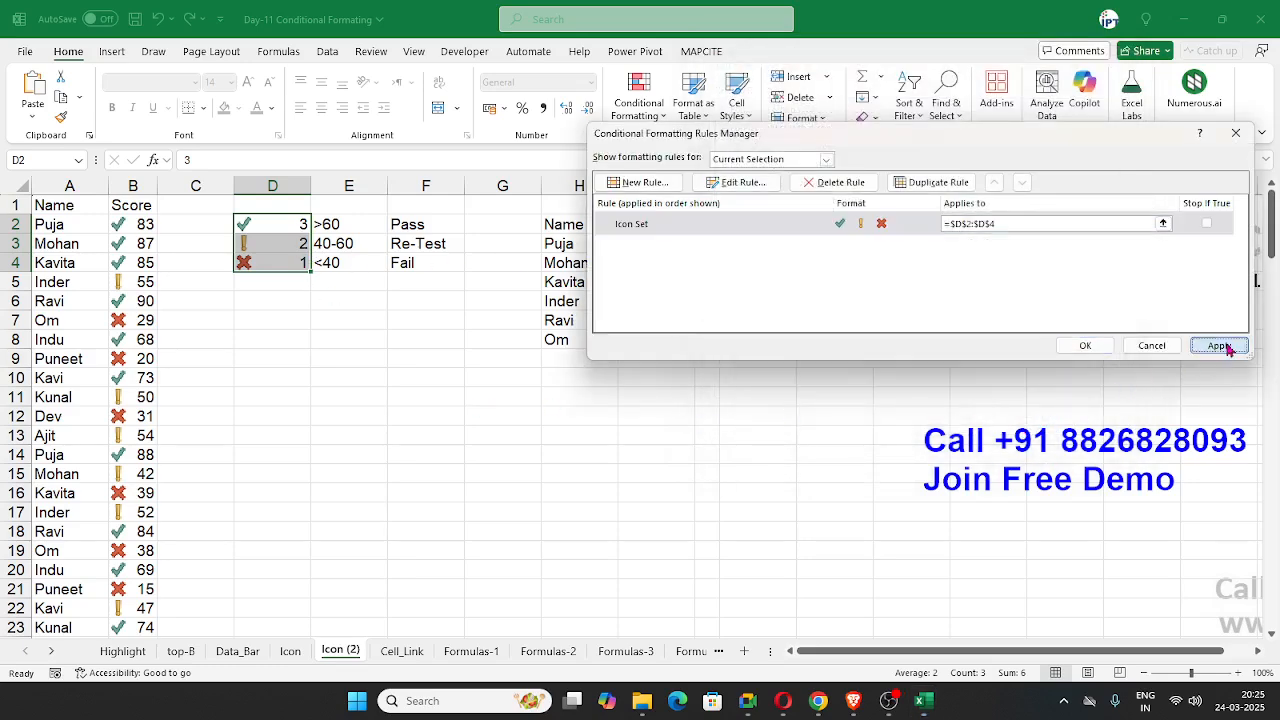
left_click(1085, 345)
left_click(738, 373)
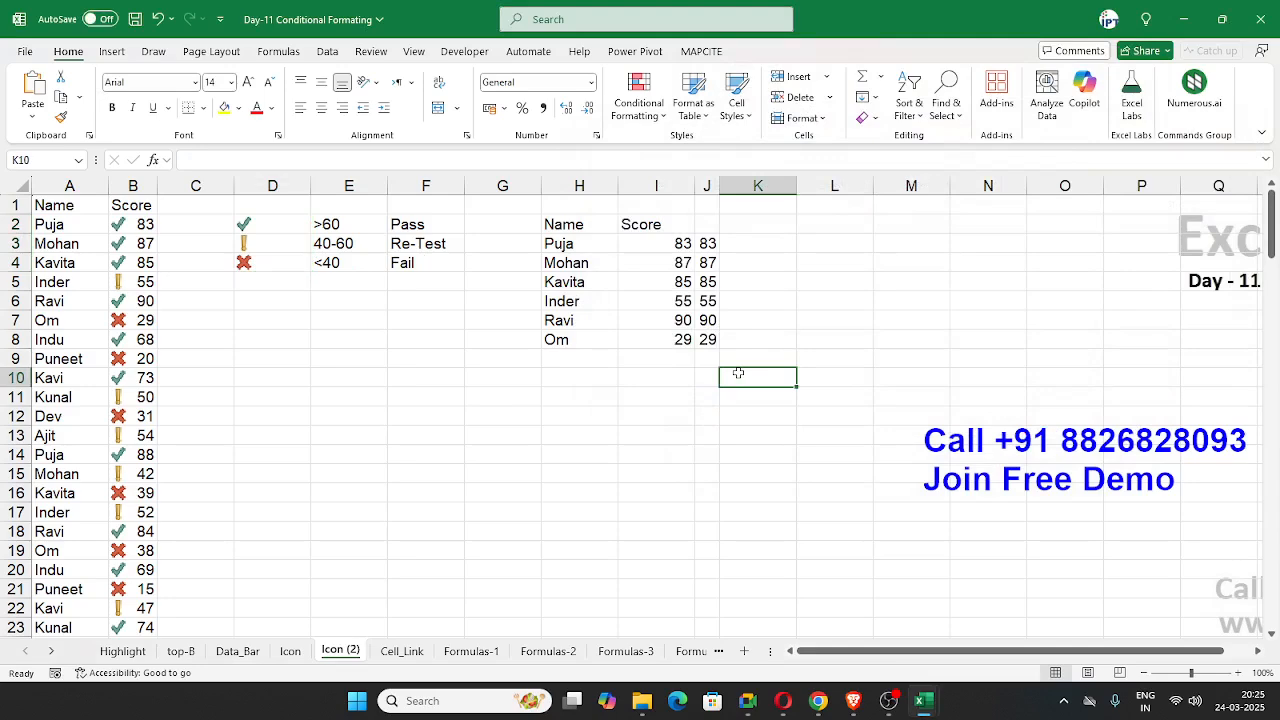
left_click(638, 100)
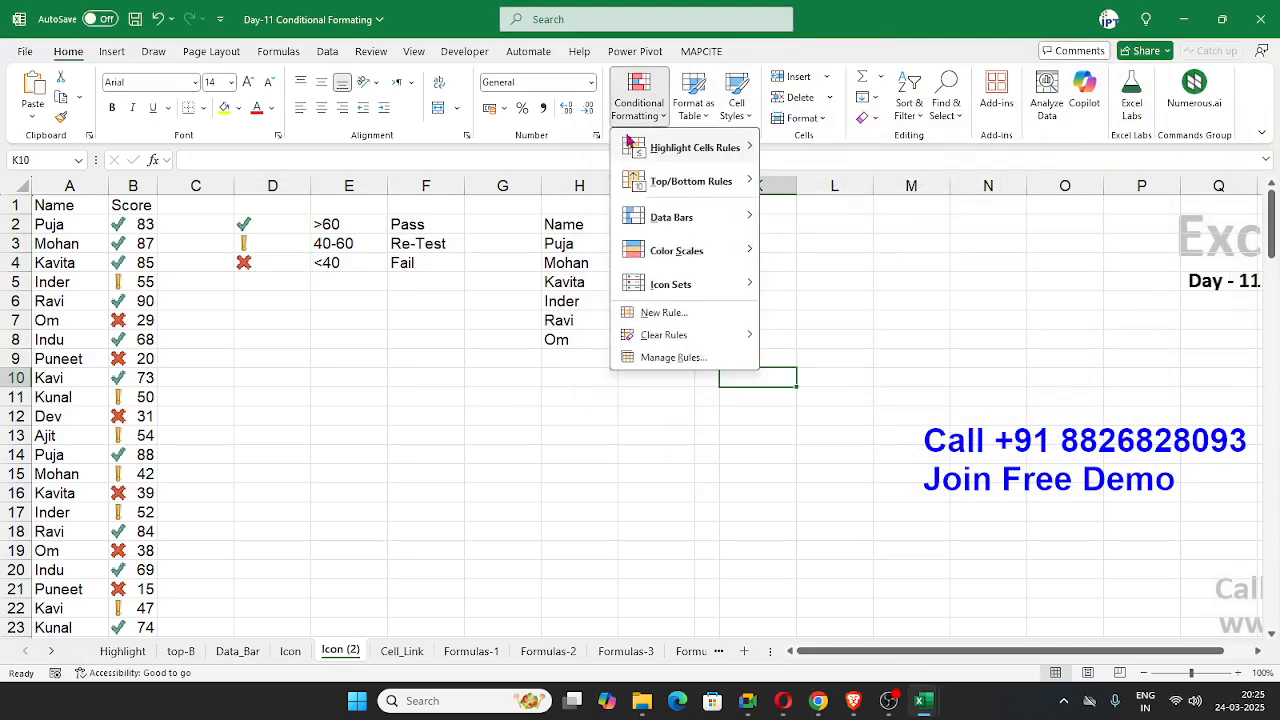
mouse_move(628, 143)
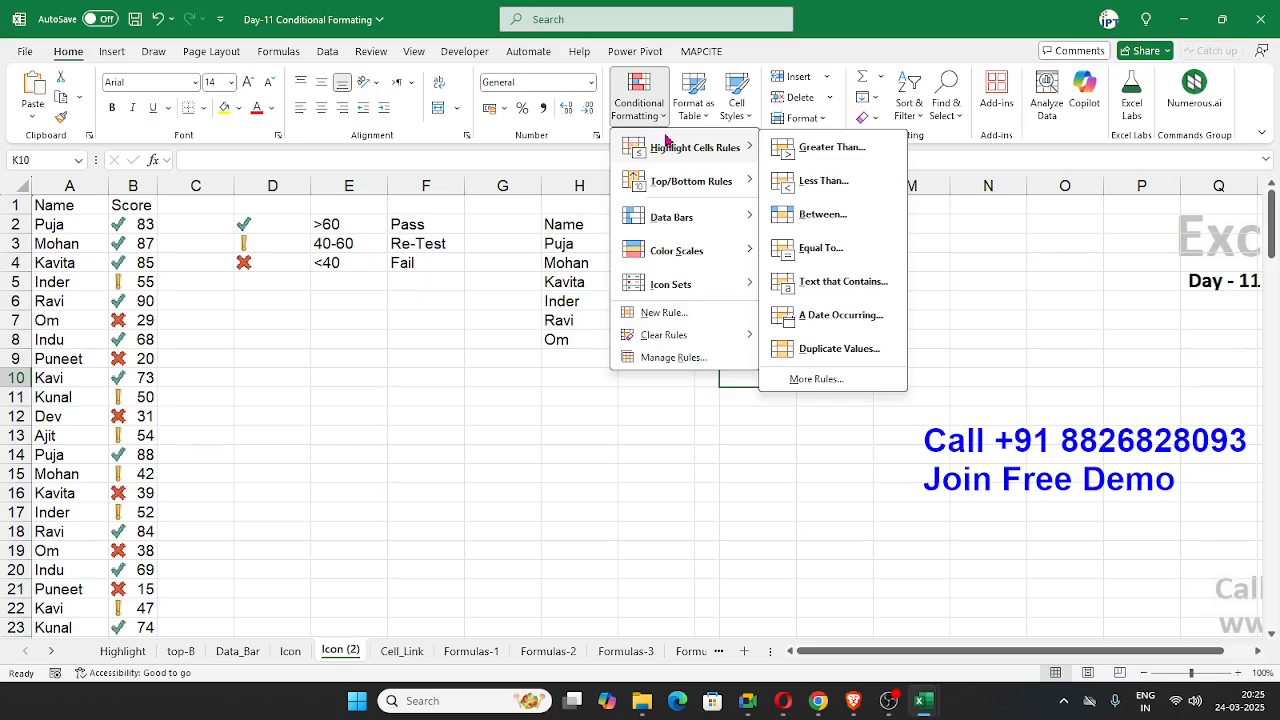
mouse_move(686, 196)
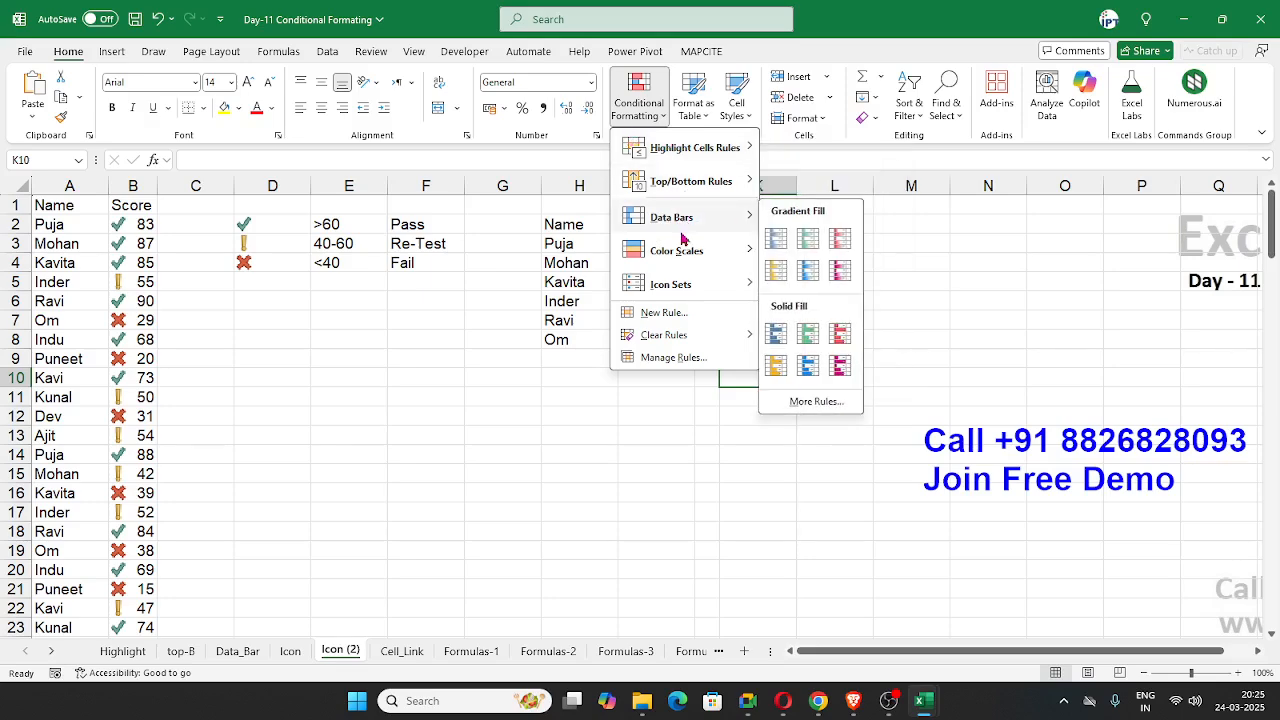
mouse_move(677, 280)
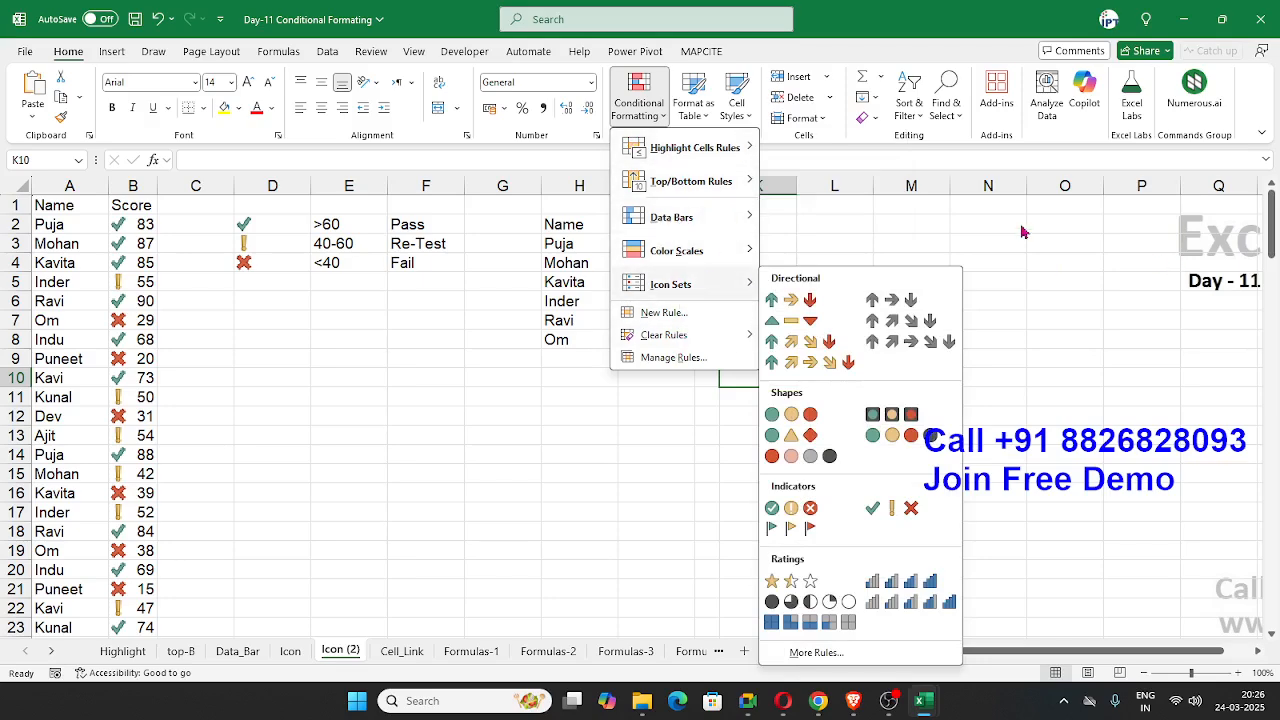
left_click(1087, 264)
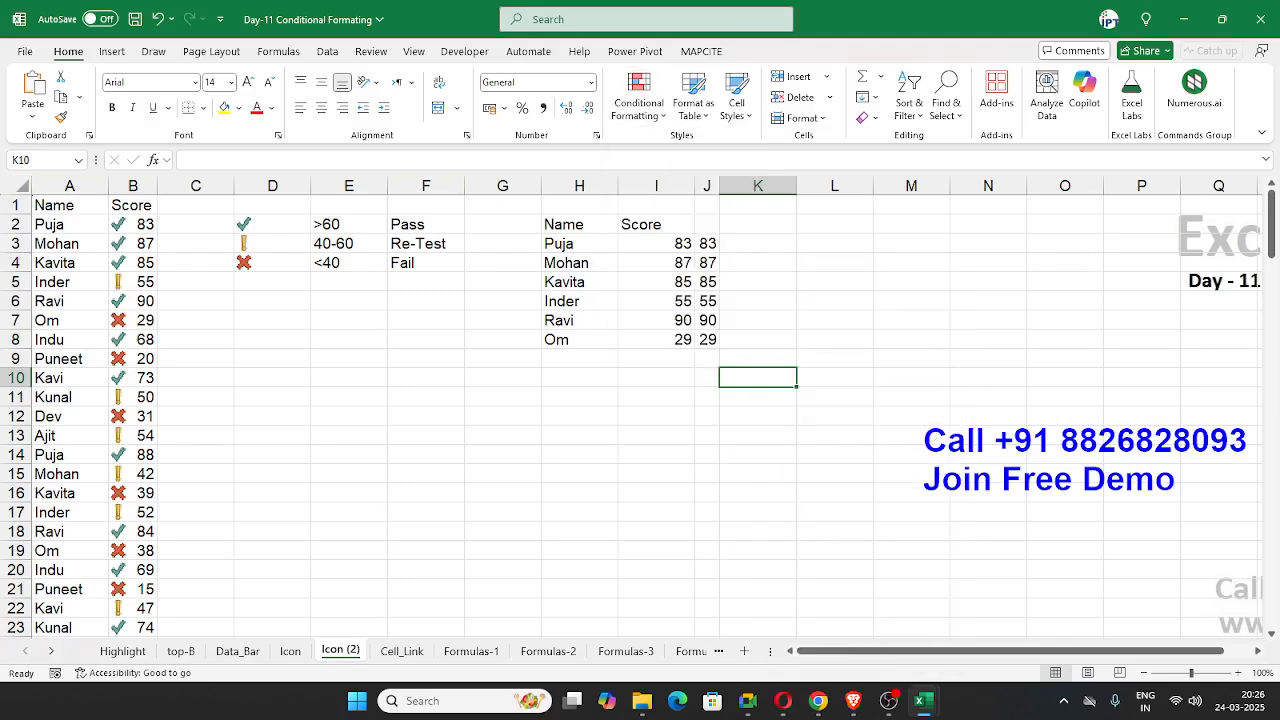
key("alt+Tab")
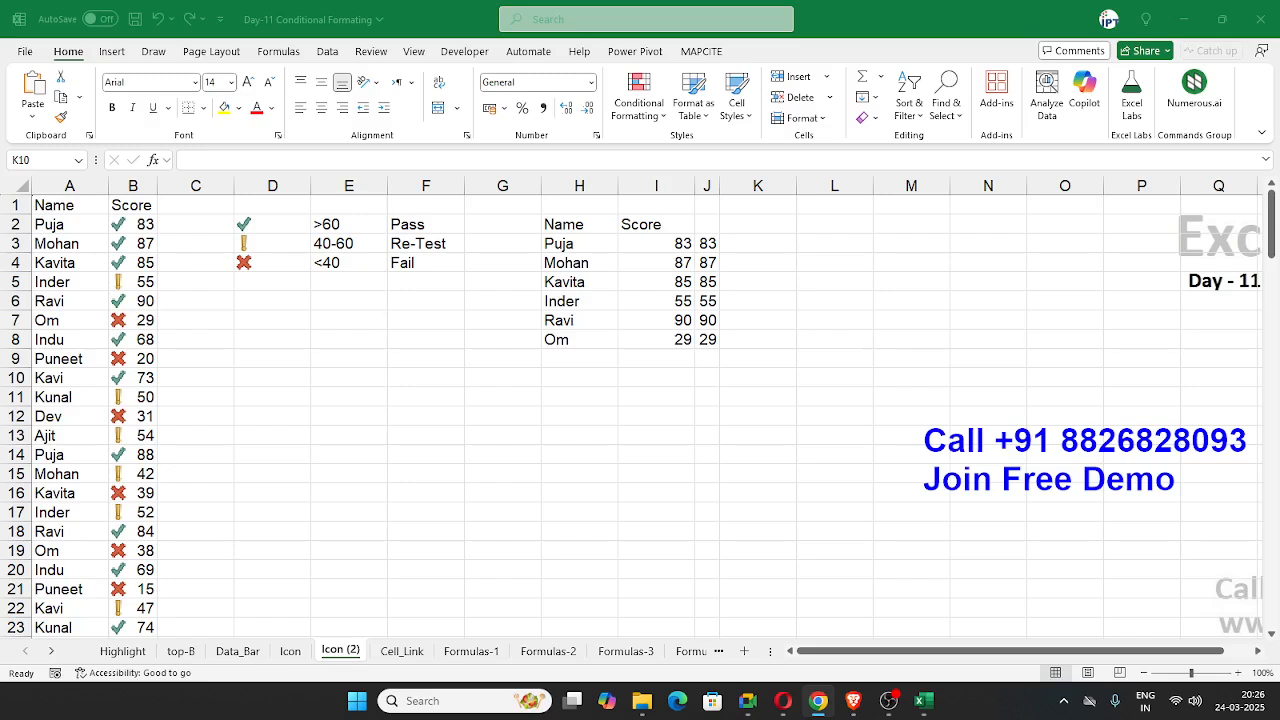
left_click(445, 385)
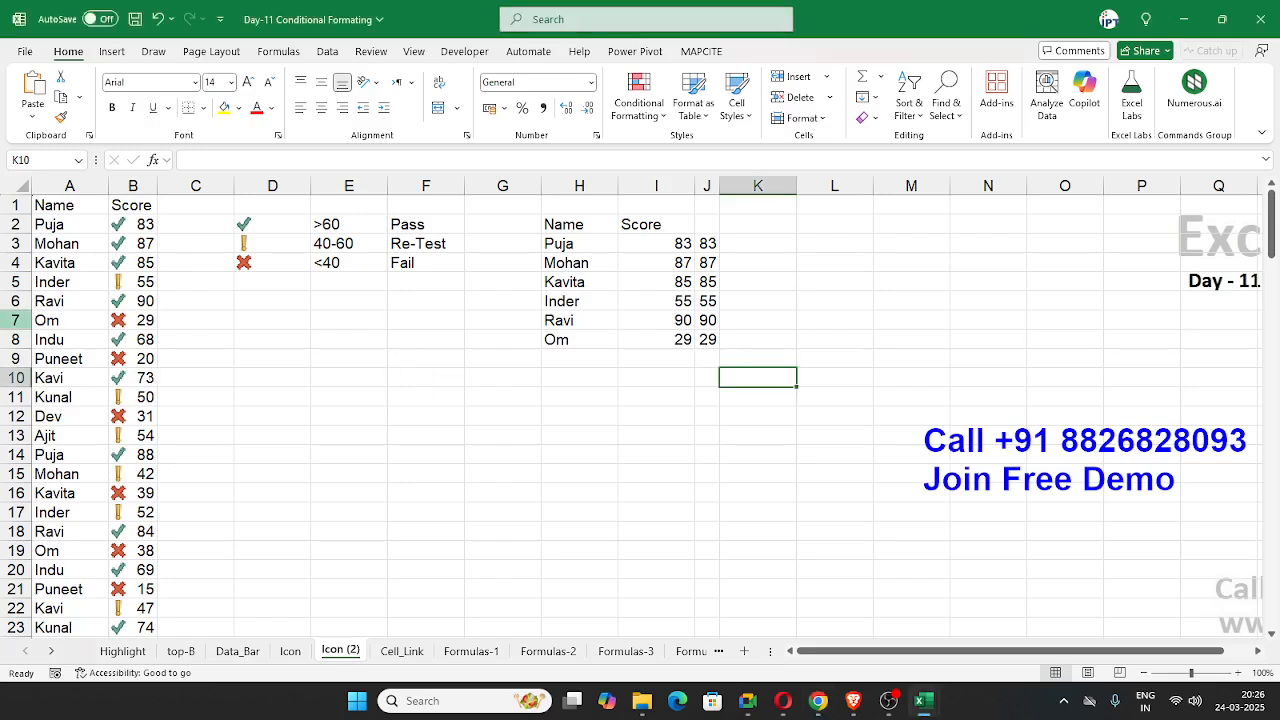
key("alt+Tab")
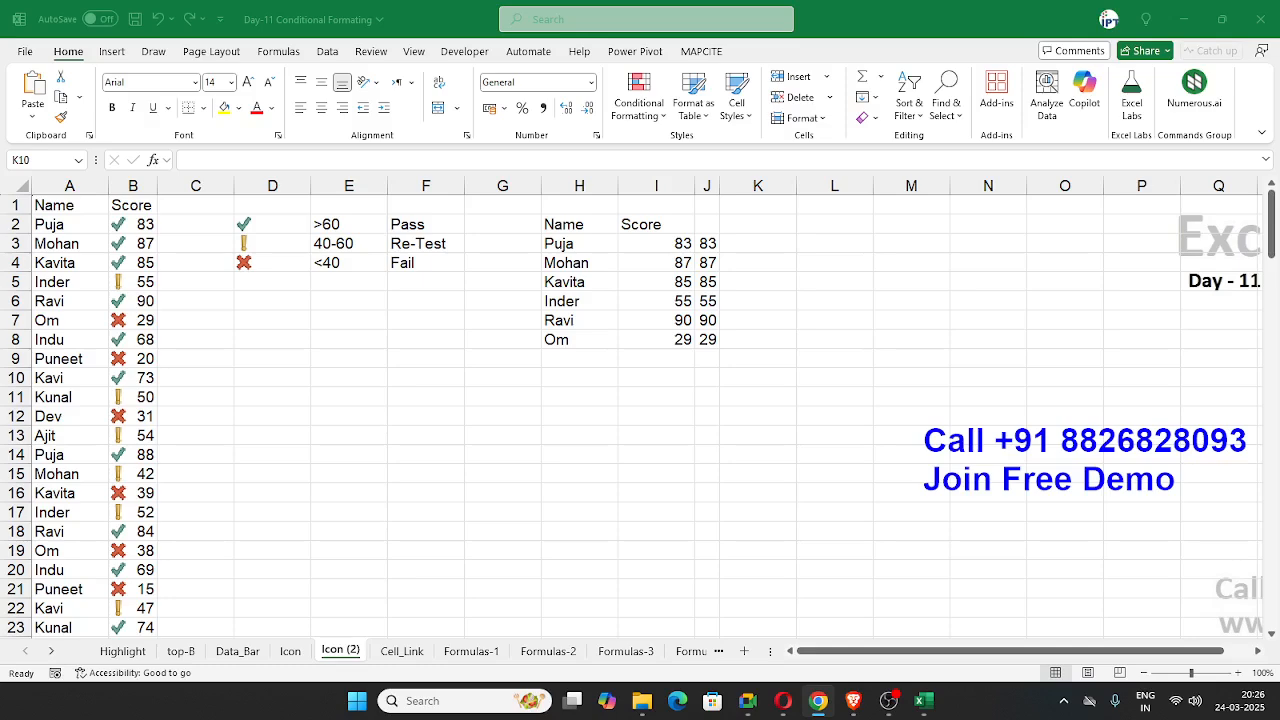
key("Escape")
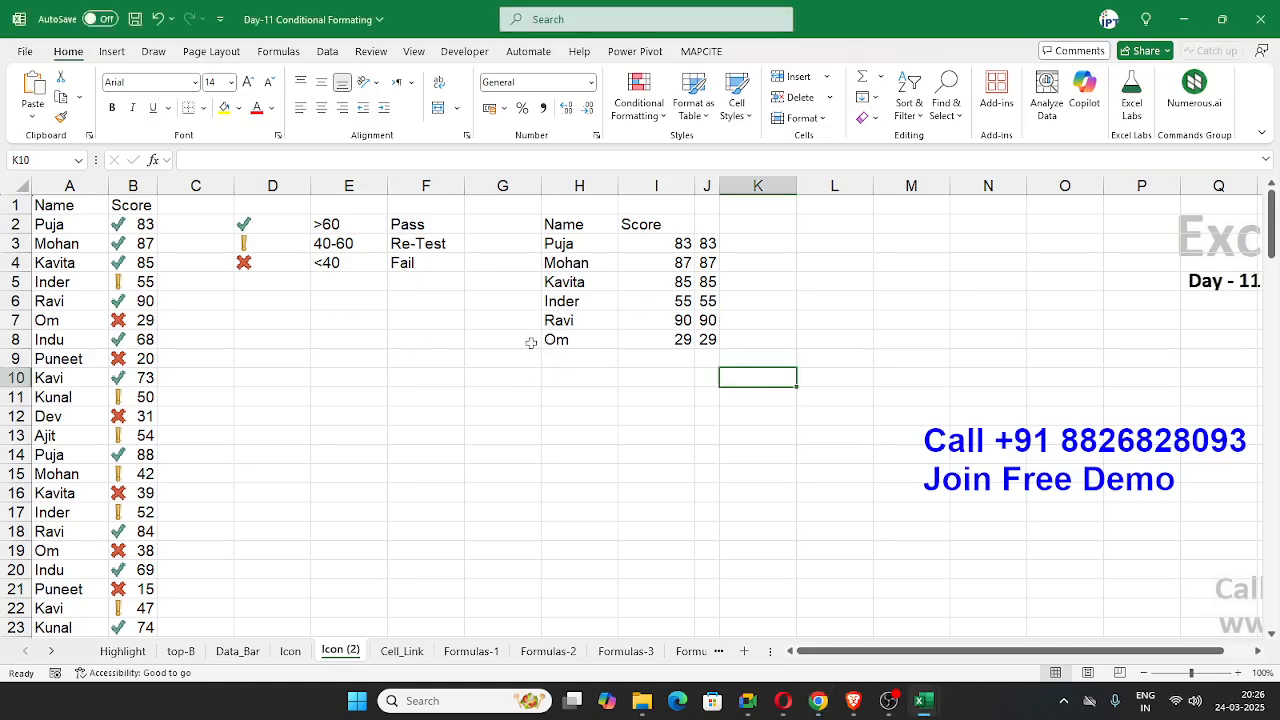
Step: On the Cell_Link sheet, set the search value in B2 to 70
left_click(406, 651)
left_click(368, 569)
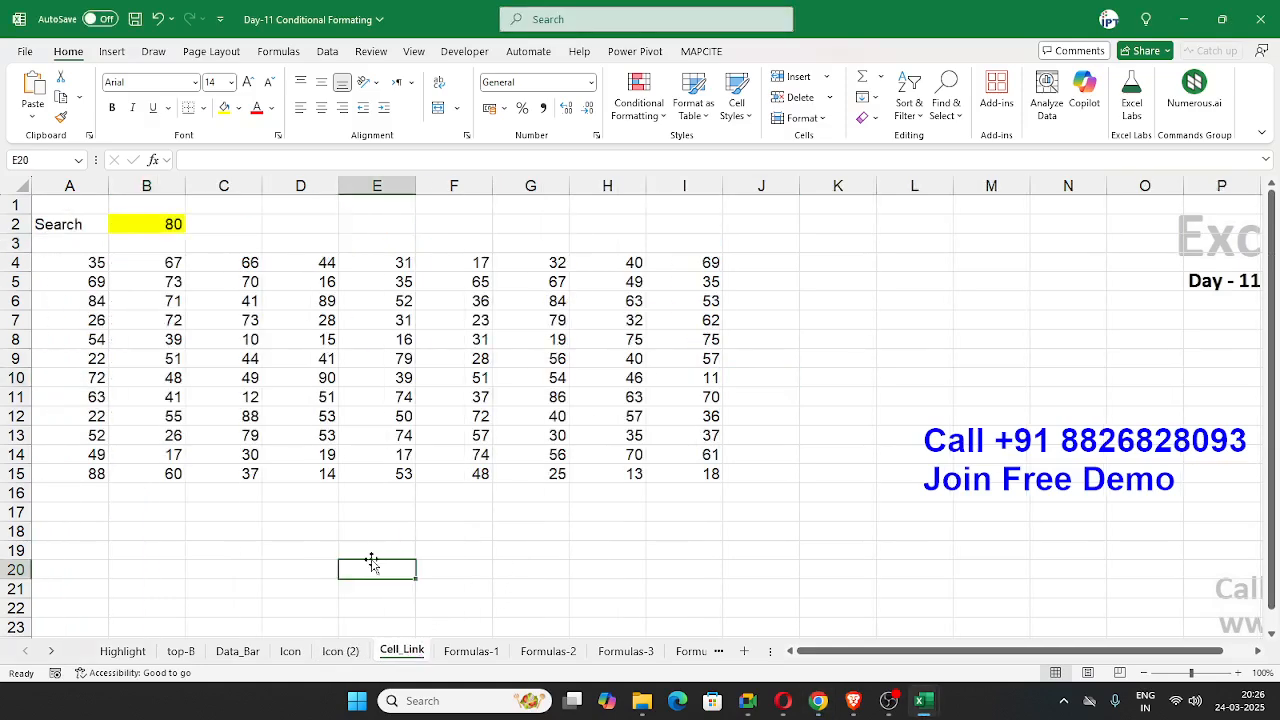
left_click(124, 224)
type("70")
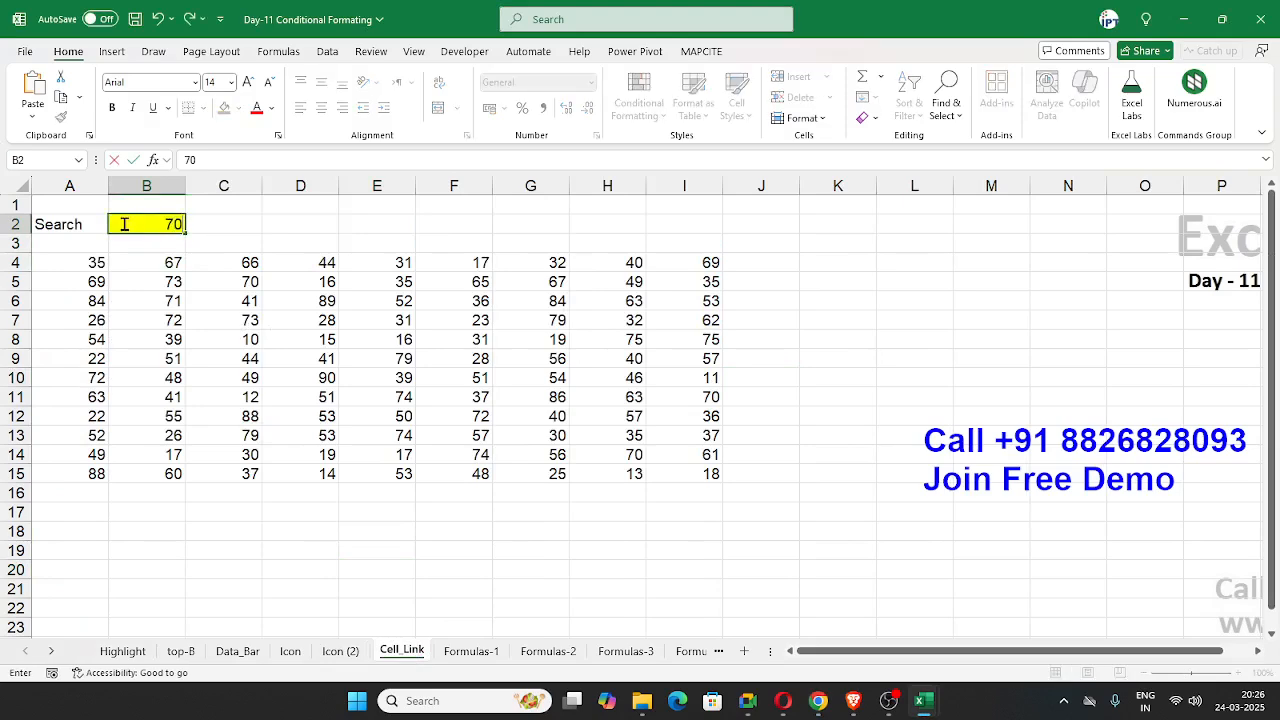
key("Return")
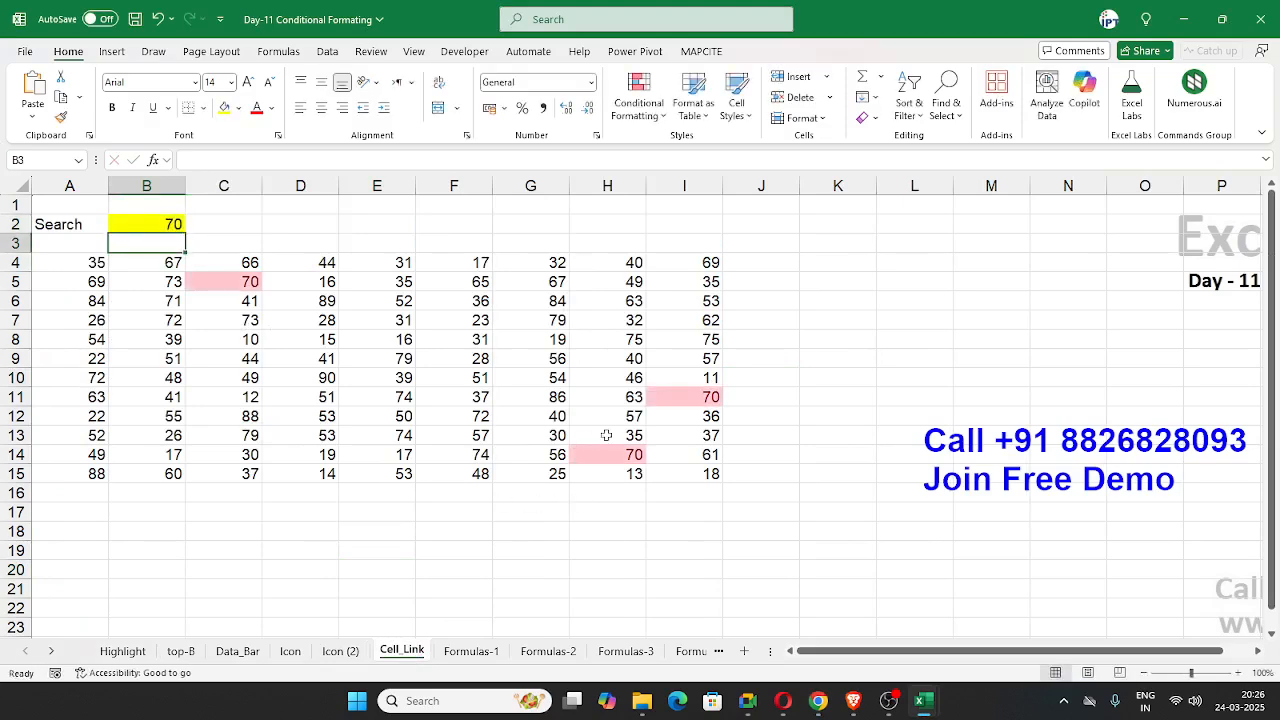
Step: Clear all conditional formatting rules from the entire Cell_Link sheet
left_click(638, 98)
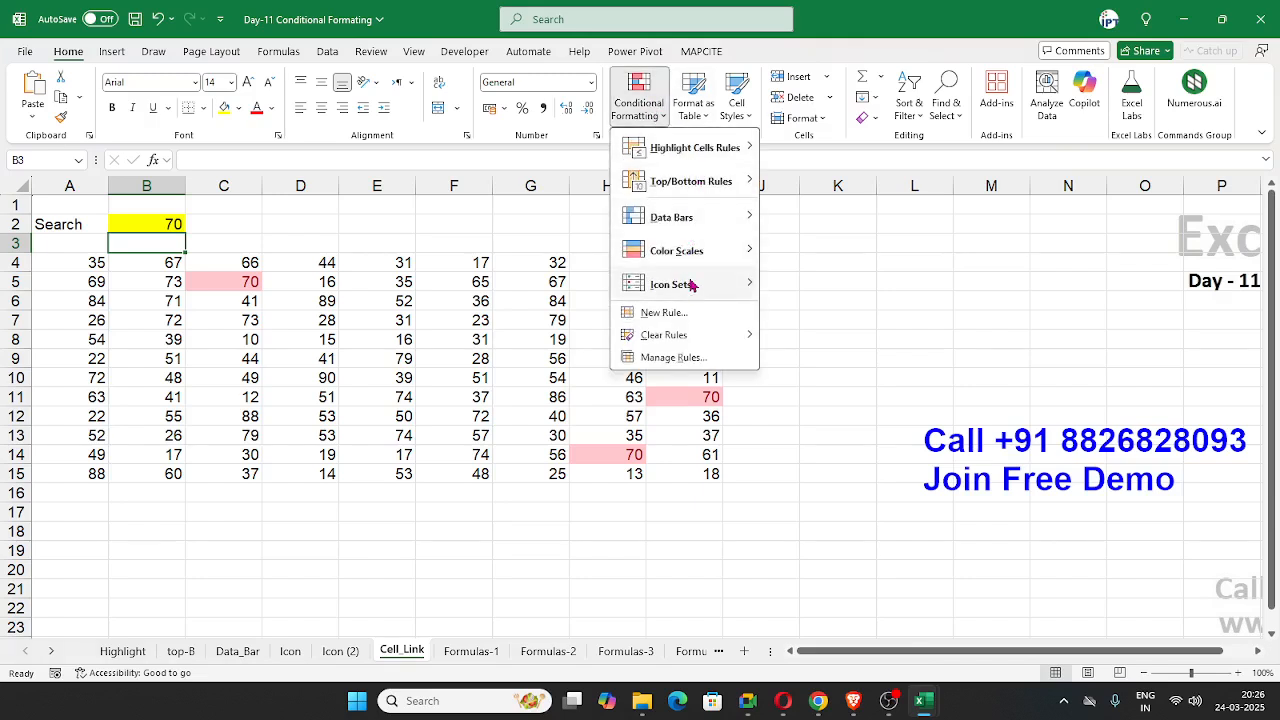
mouse_move(735, 337)
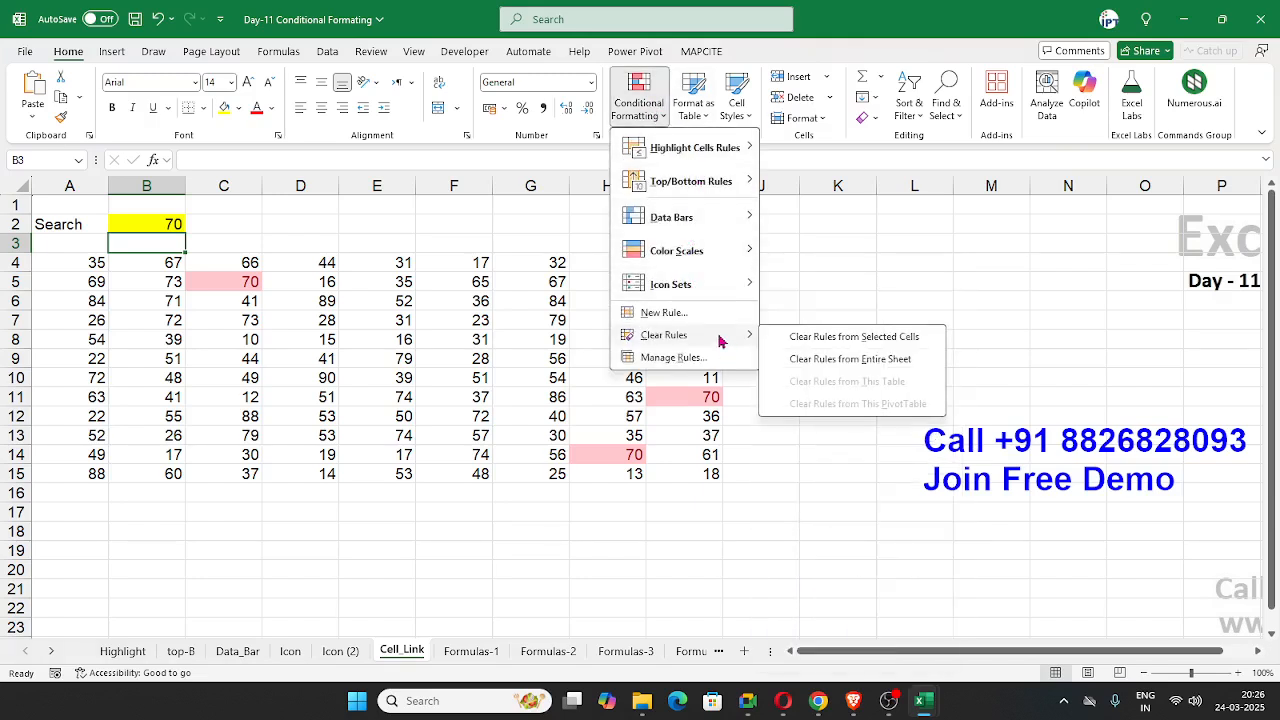
left_click(810, 357)
Step: Highlight the cells in A4:I15 equal to the search cell =$B$2 with Light Red Fill with Dark Red Text
left_click_drag(88, 262, 732, 492)
left_click(638, 100)
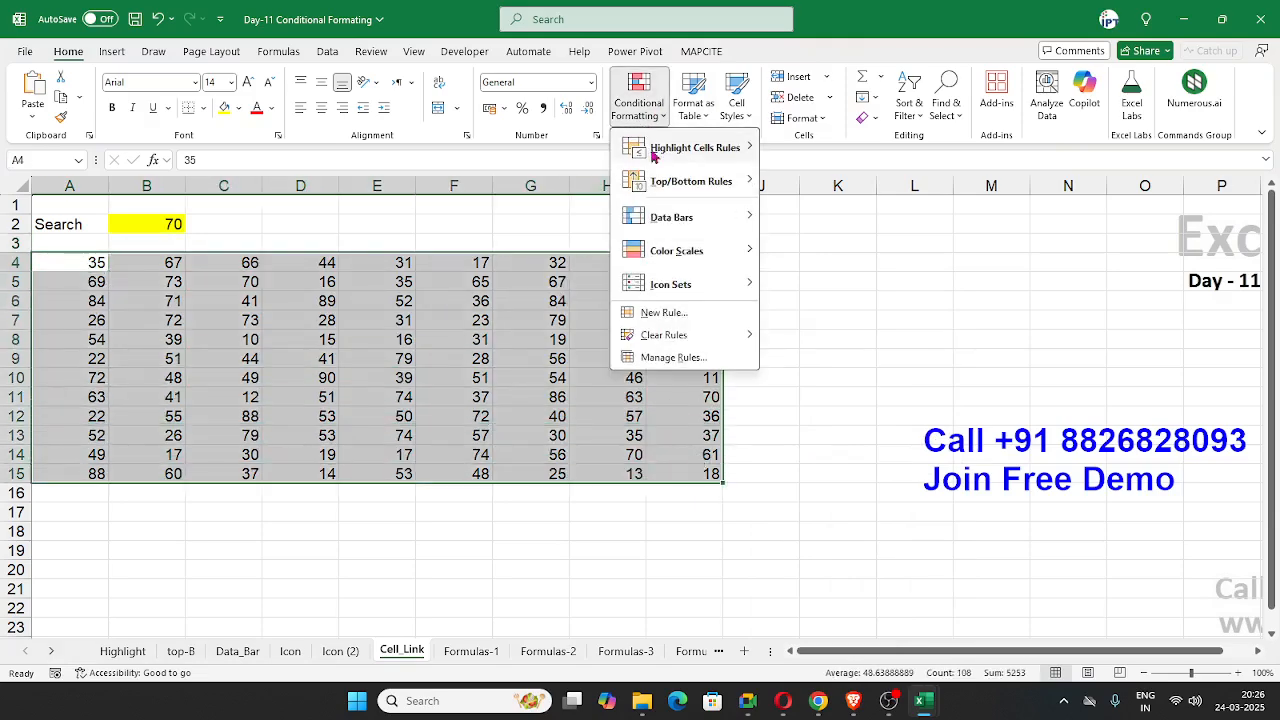
mouse_move(690, 147)
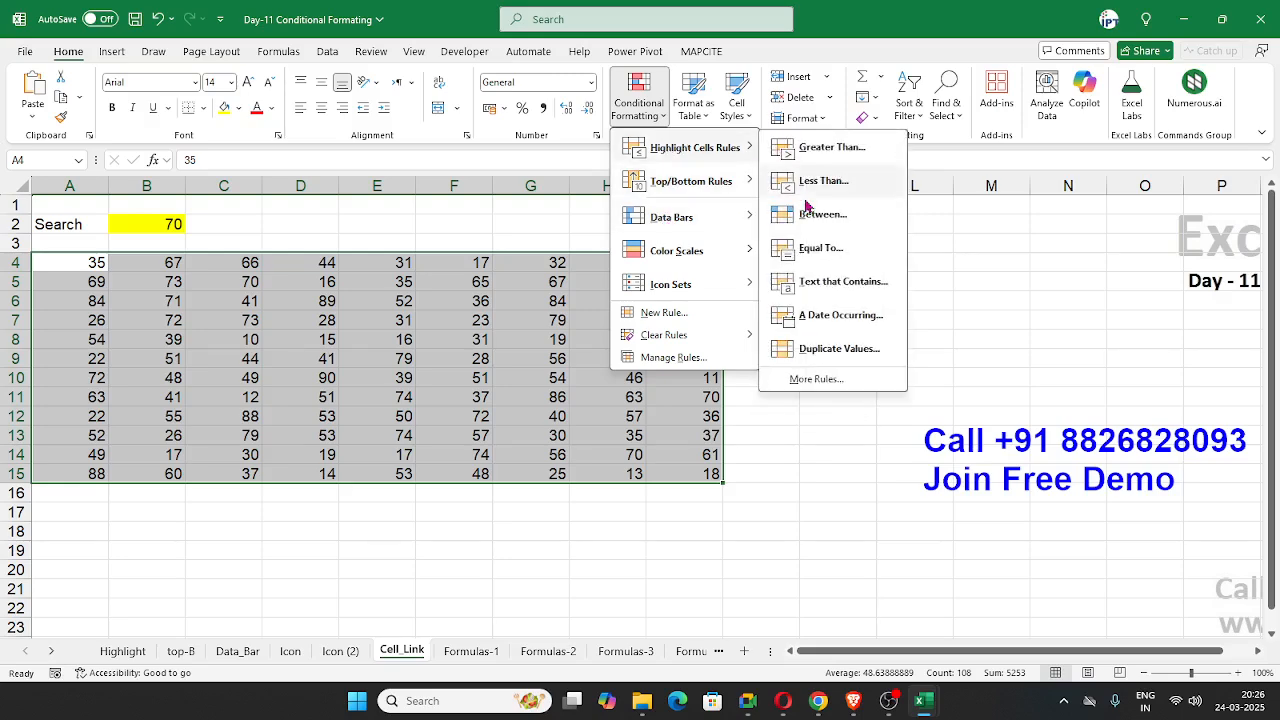
left_click(826, 255)
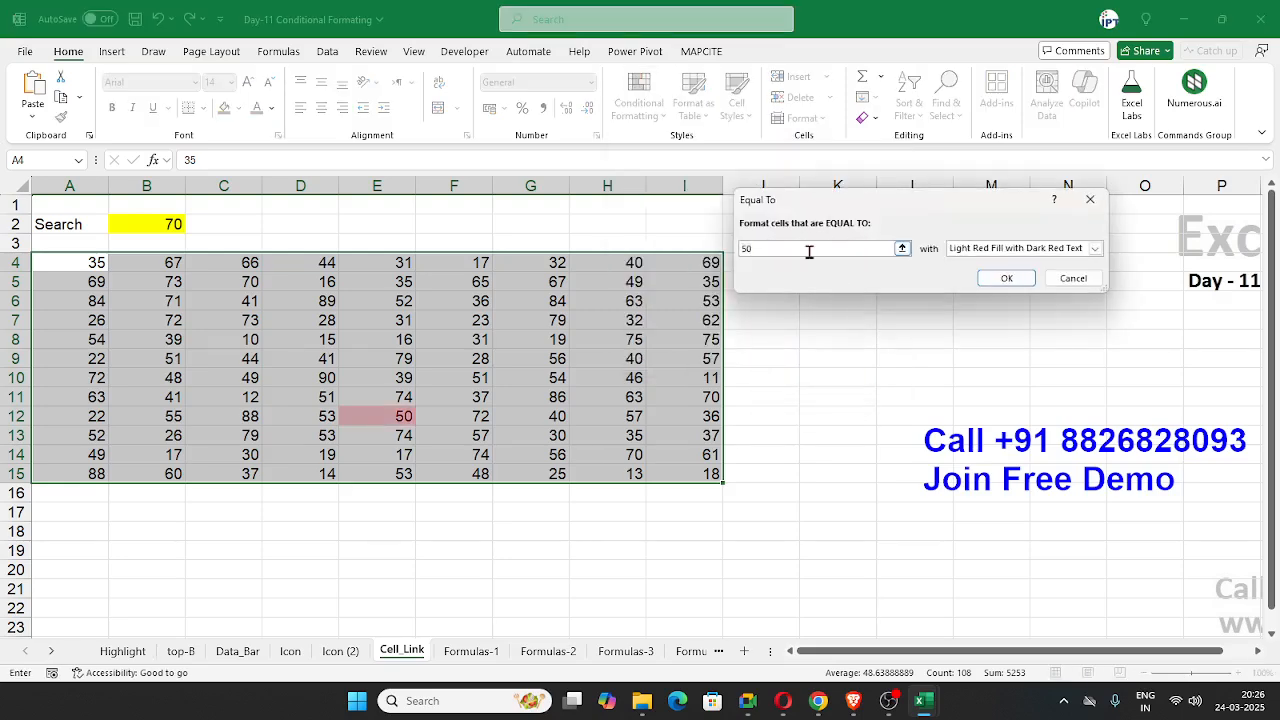
key("BackSpace")
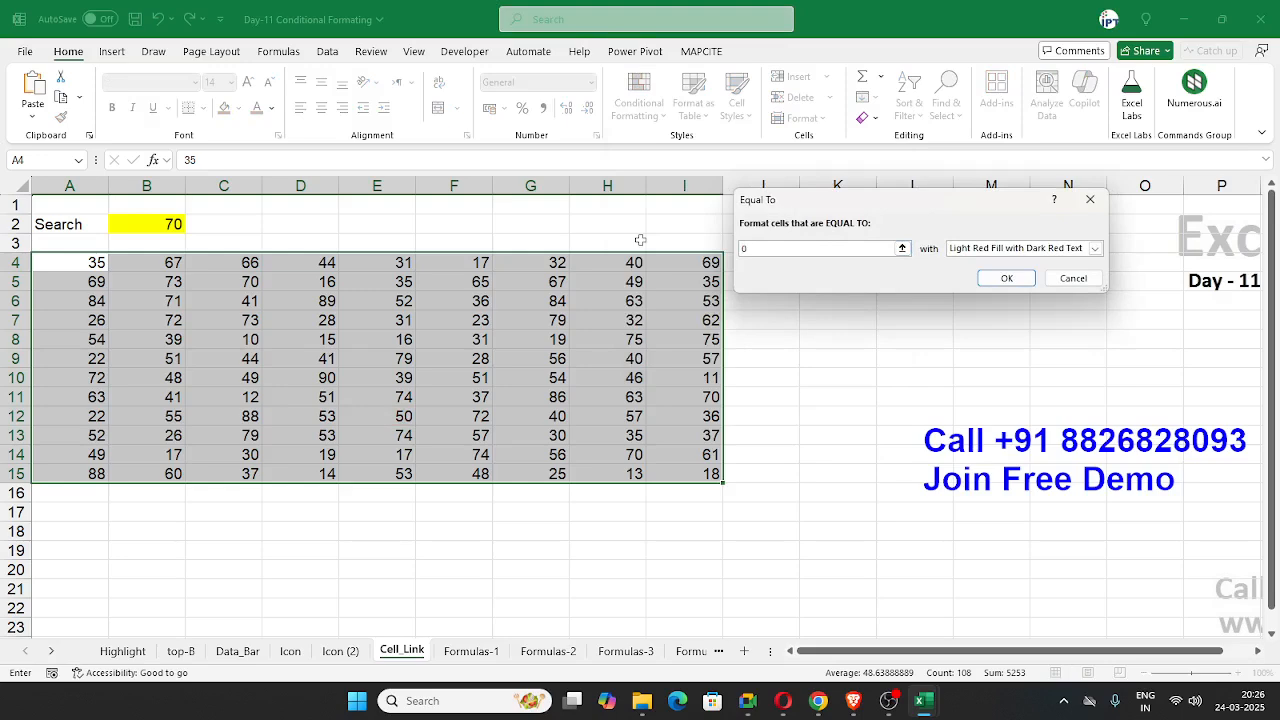
type("70")
key("BackSpace")
left_click(157, 221)
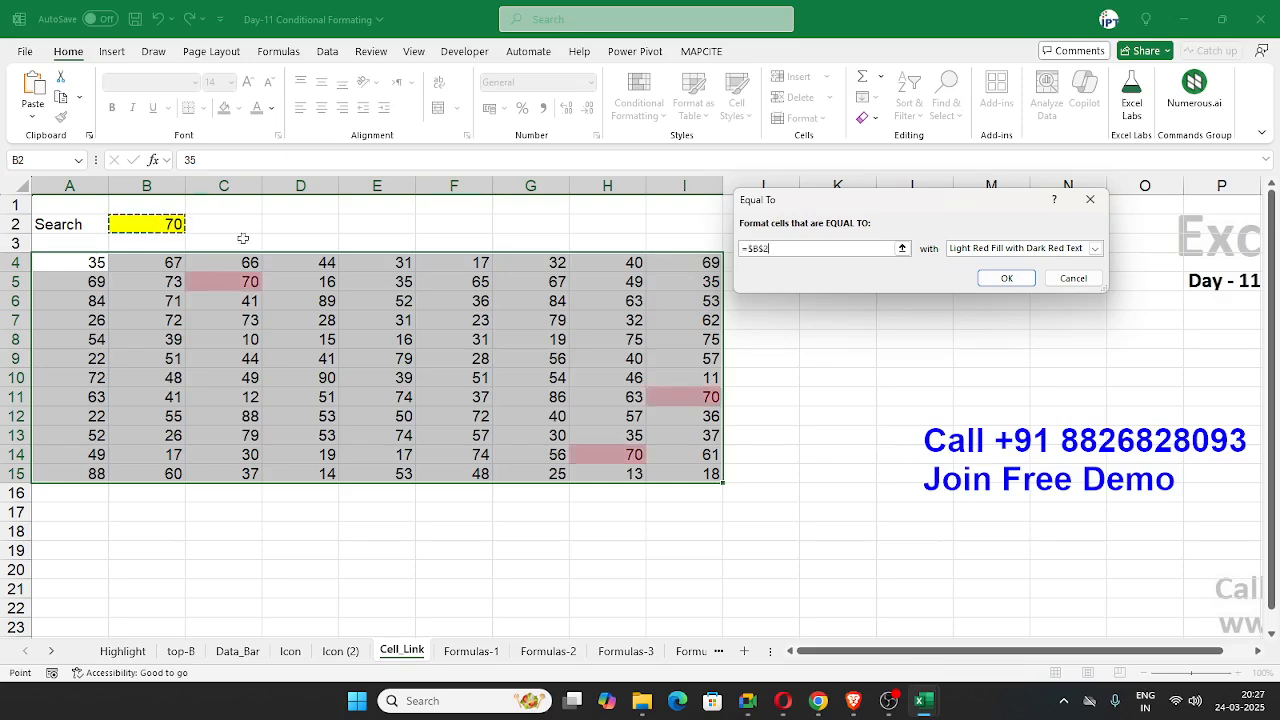
left_click(1008, 280)
left_click(638, 100)
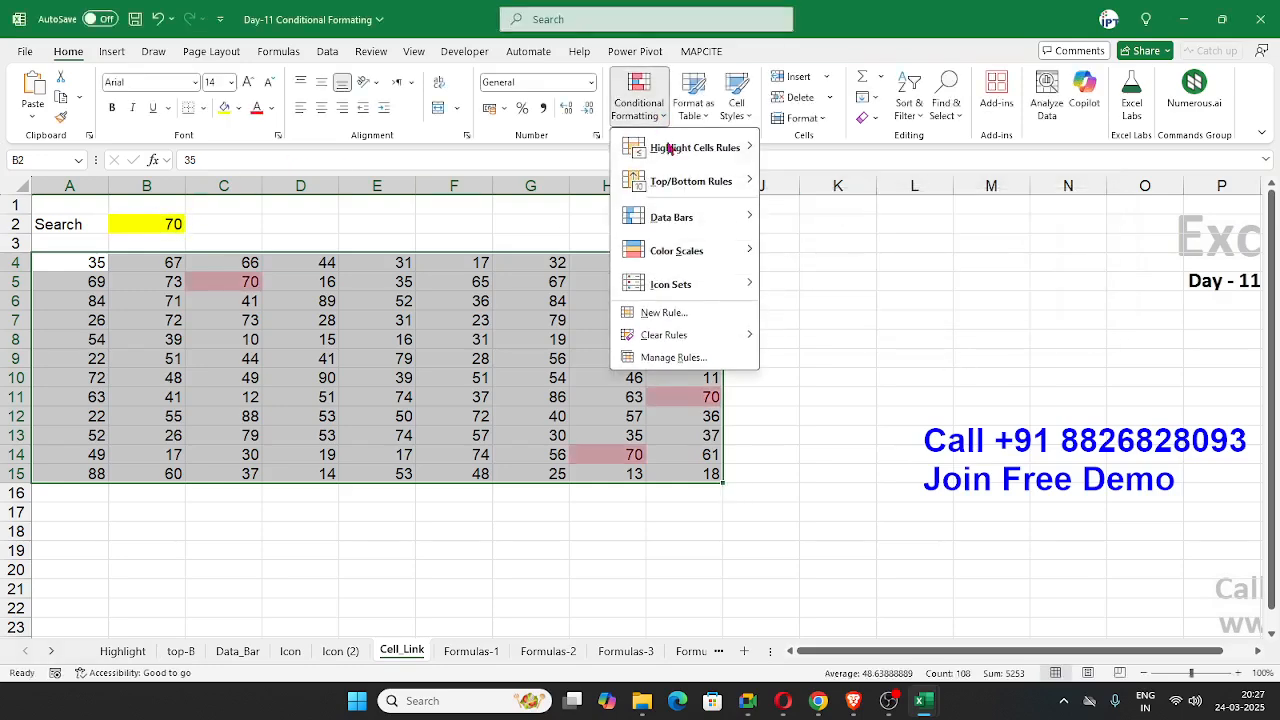
mouse_move(663, 147)
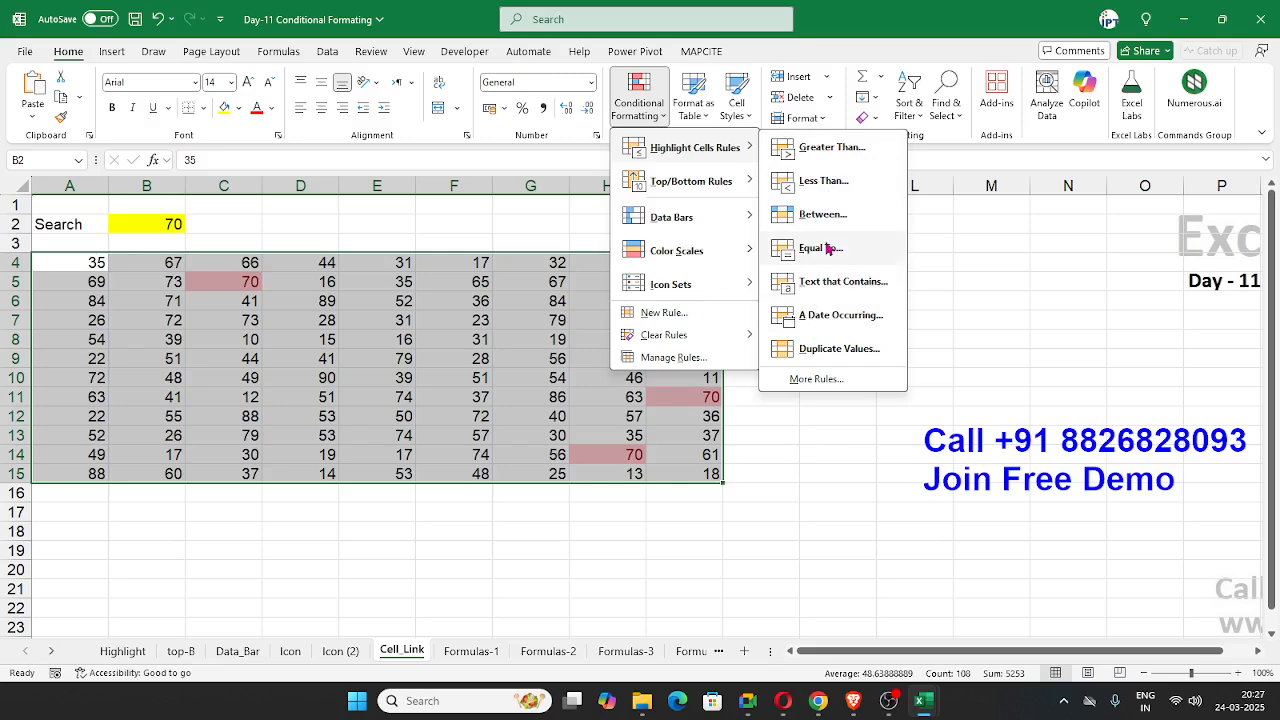
key("alt+Tab")
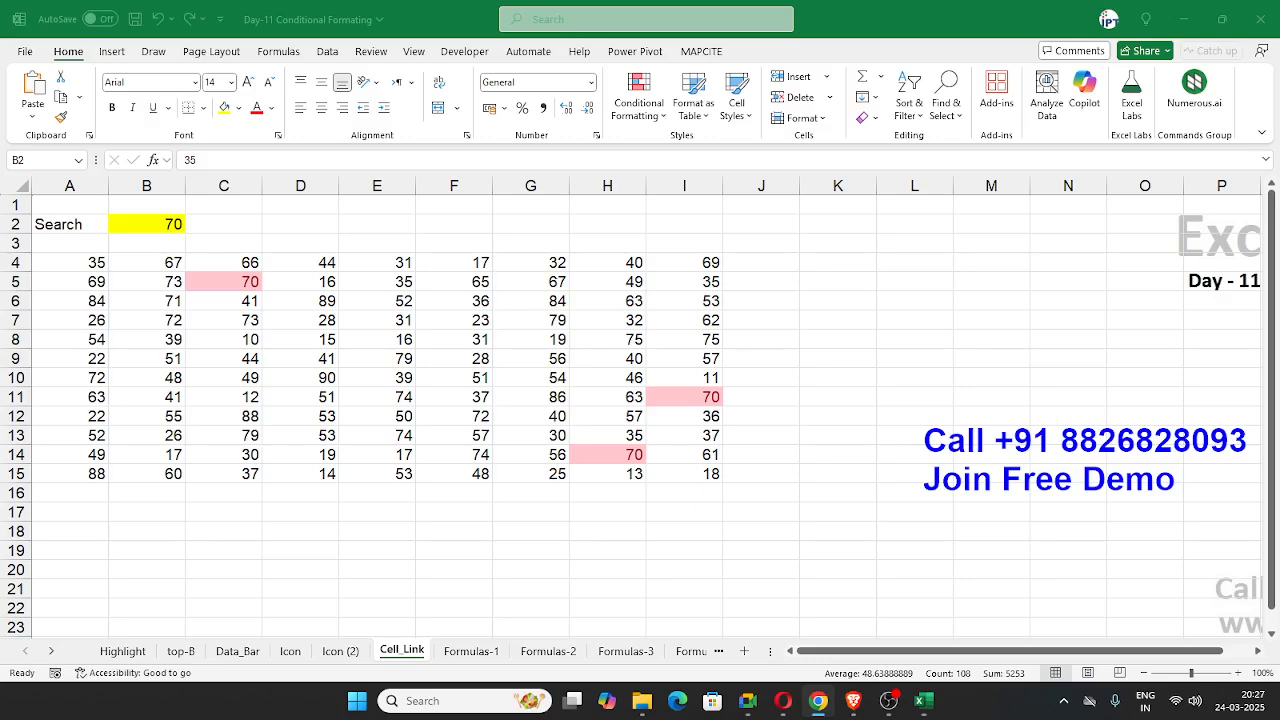
key("alt+Tab")
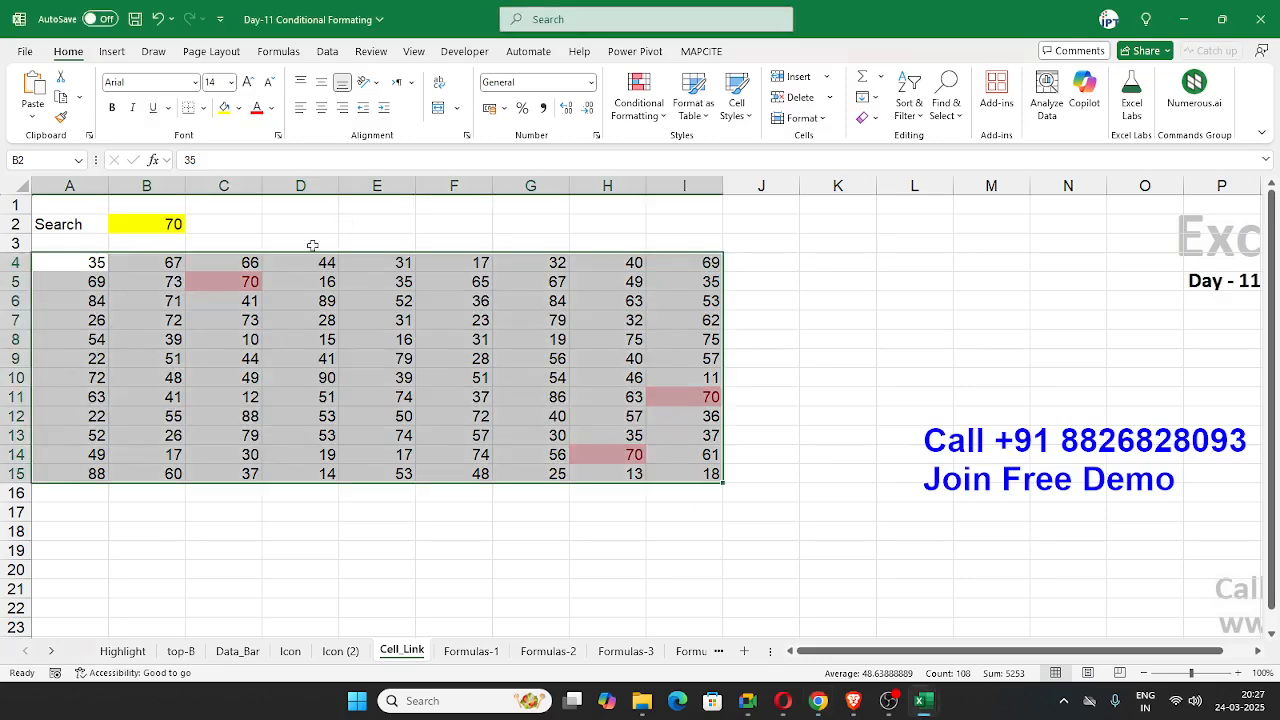
left_click(656, 118)
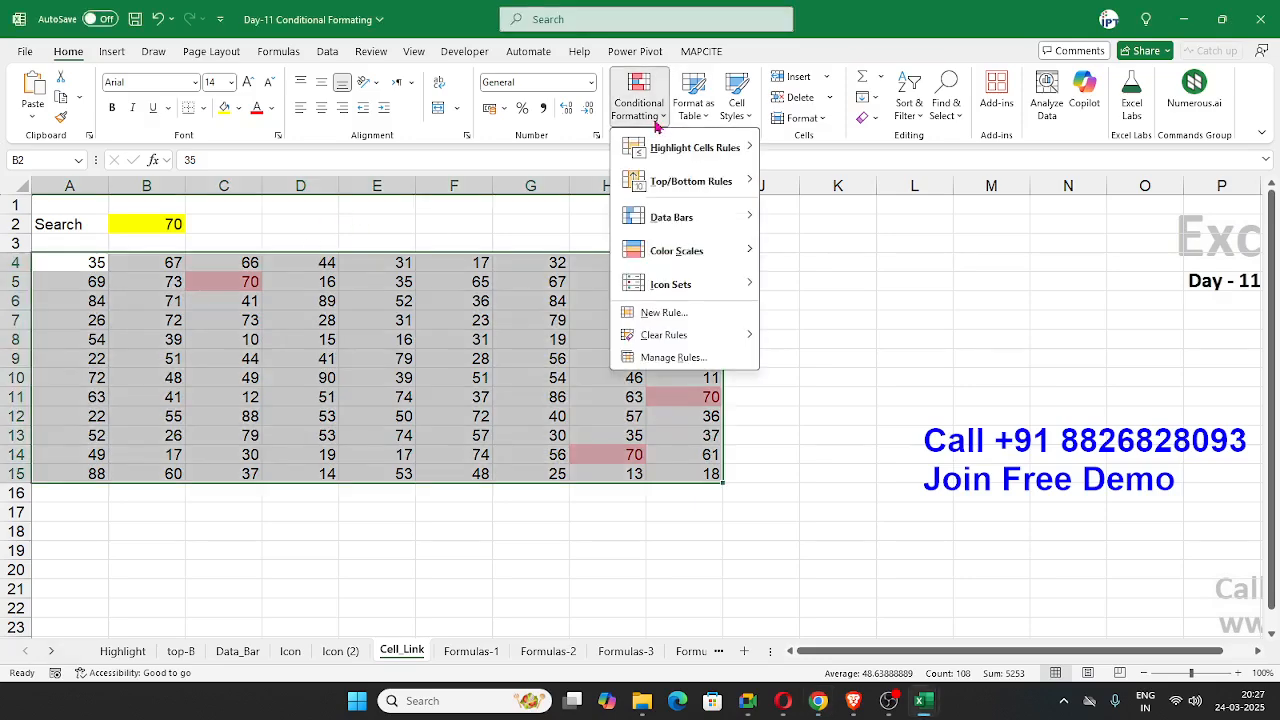
left_click(888, 297)
Step: Open the Formulas-1 sheet and clear the conditional formatting rules from the entire sheet
left_click(471, 651)
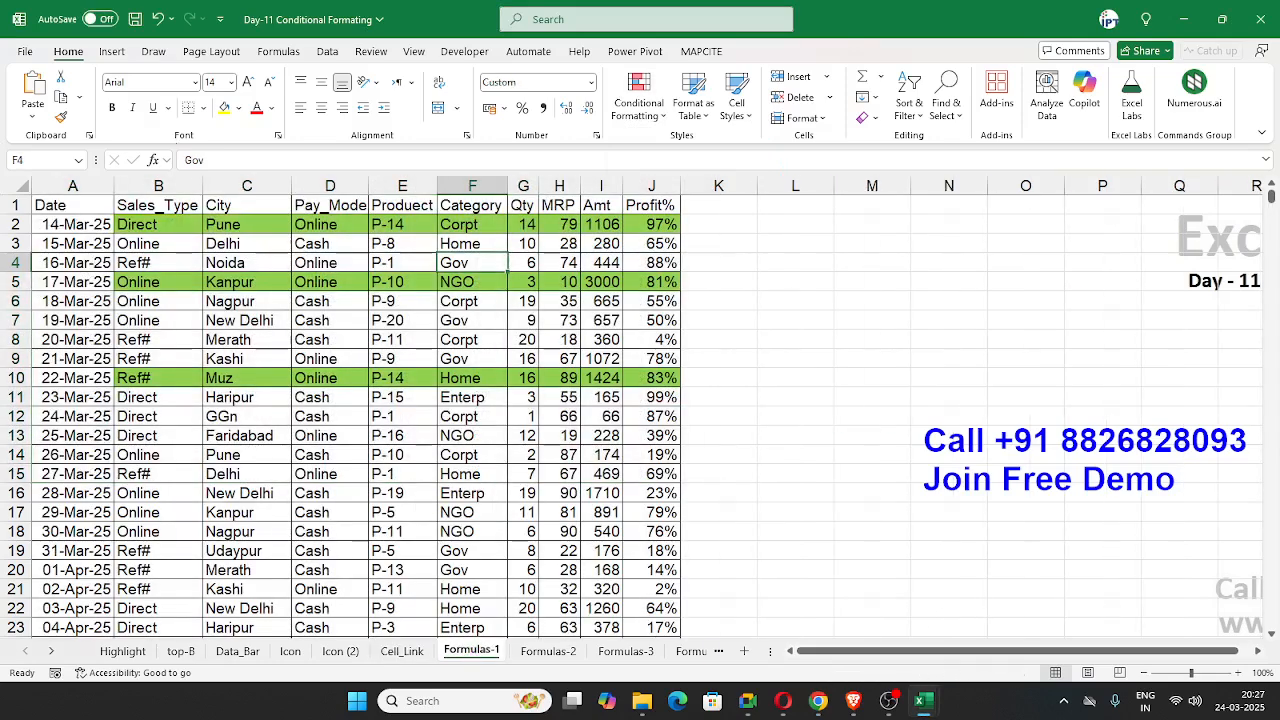
key("alt+Tab")
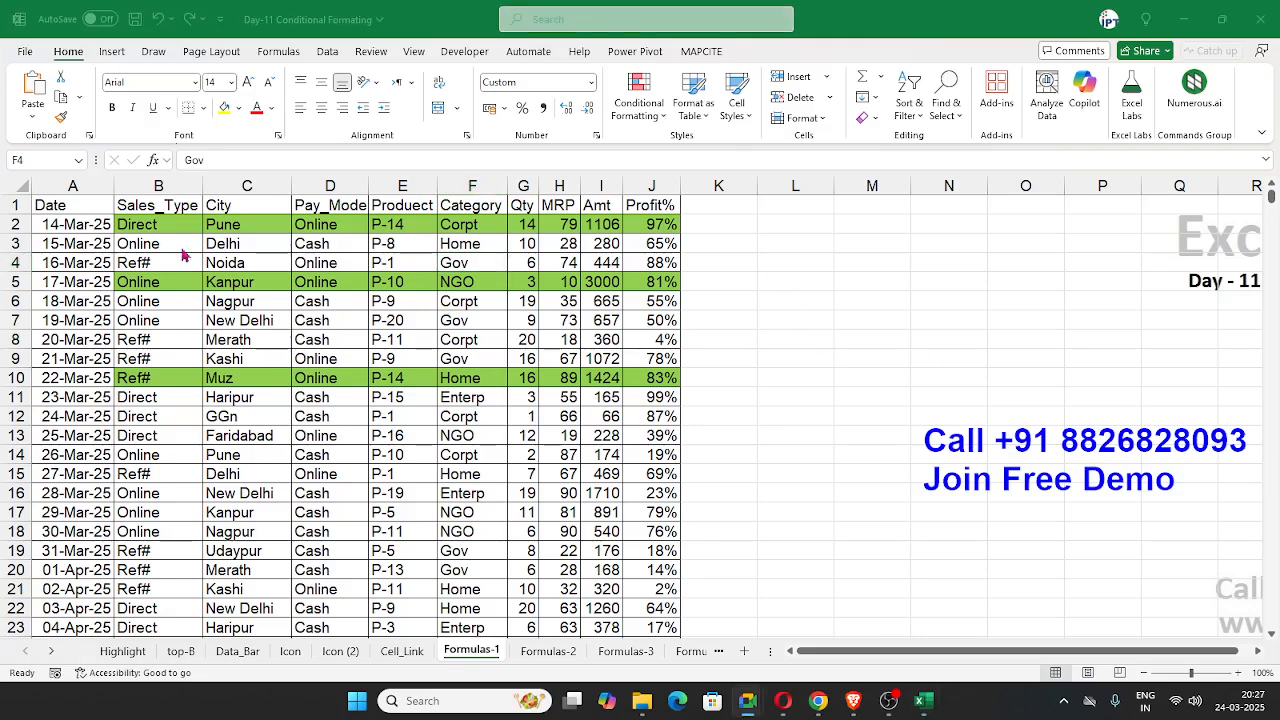
key("alt+Tab")
left_click_drag(150, 228, 645, 244)
left_click(523, 339)
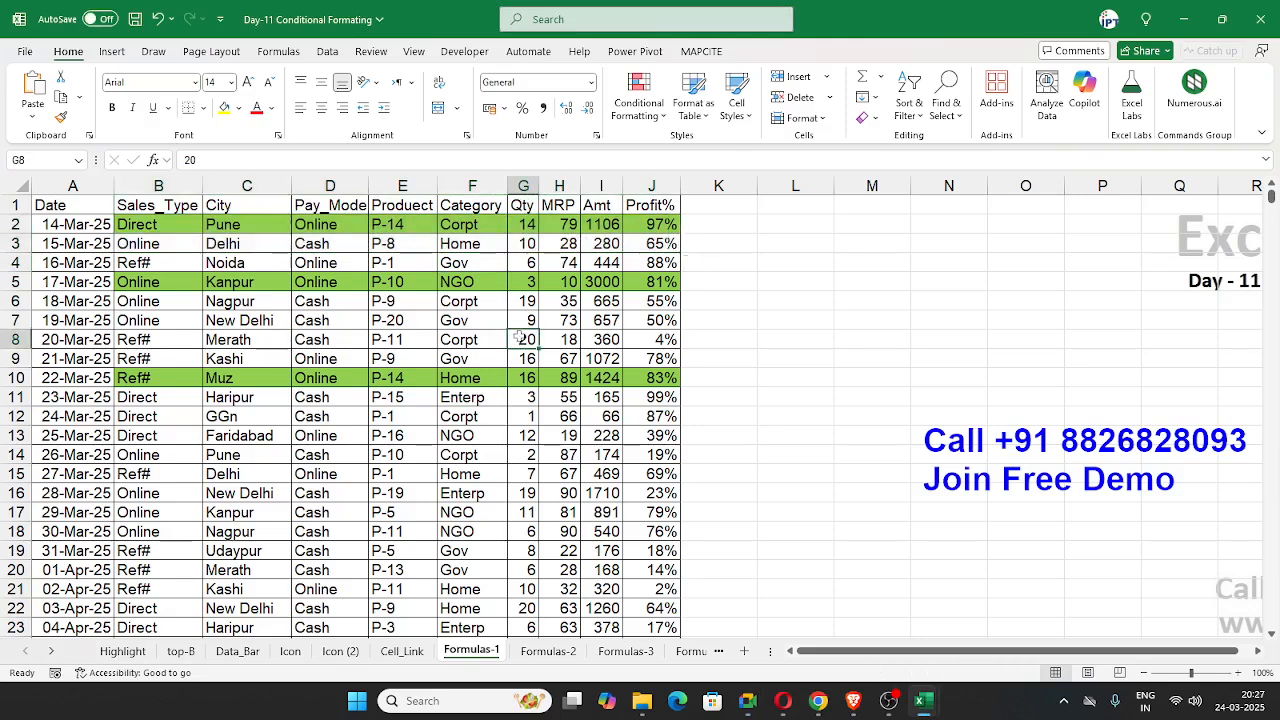
left_click(624, 120)
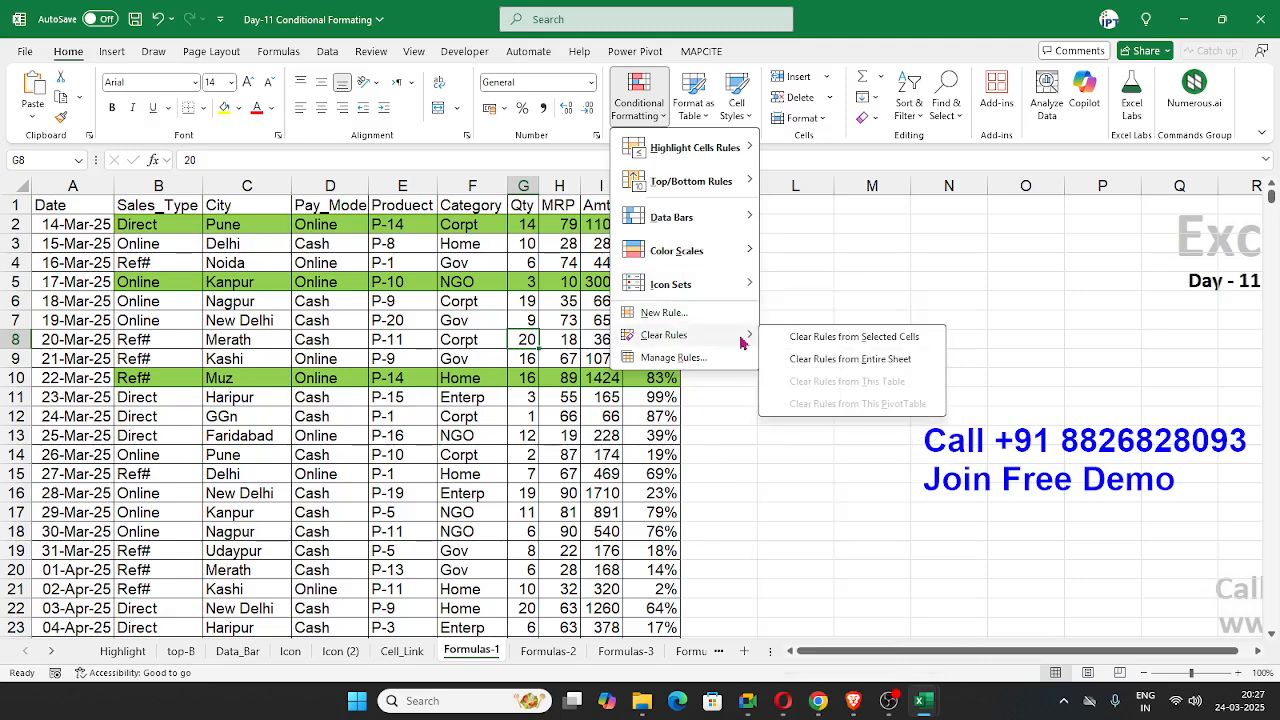
left_click(795, 362)
left_click(391, 397)
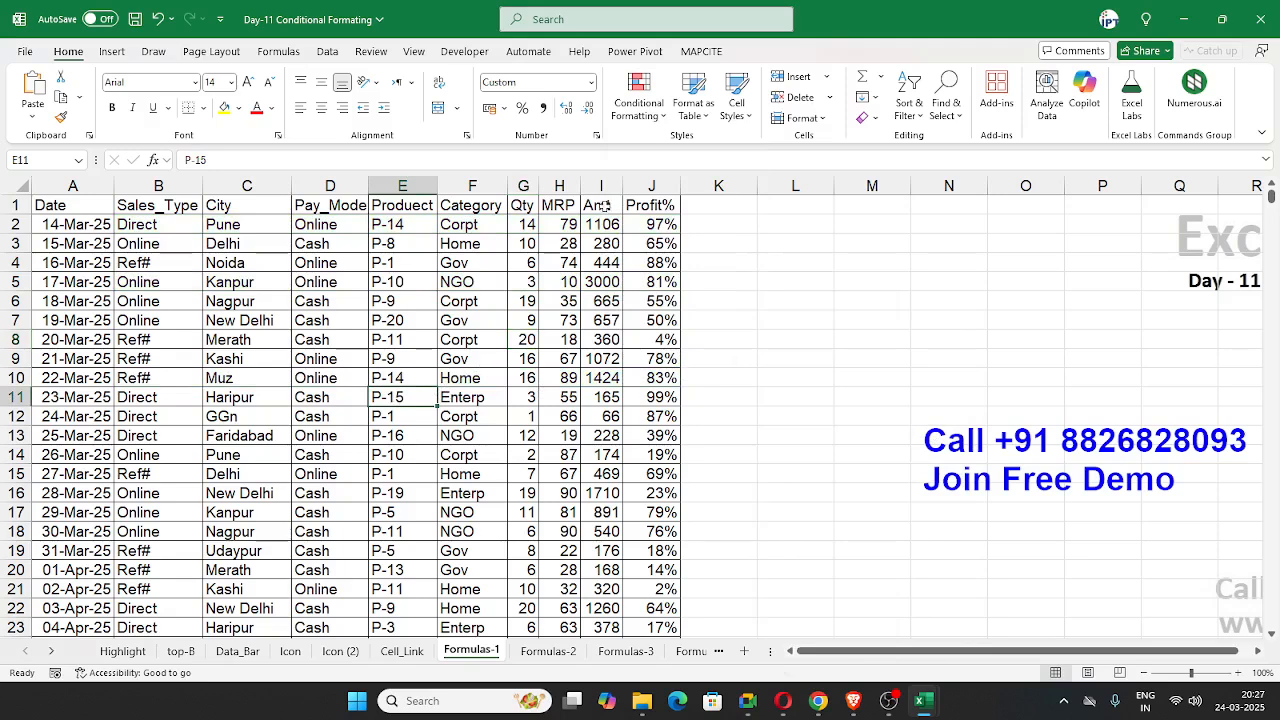
Step: Examine the Amt and Profit% columns and the first record's row B2:J2 in the sales table
left_click(601, 186)
left_click(661, 186)
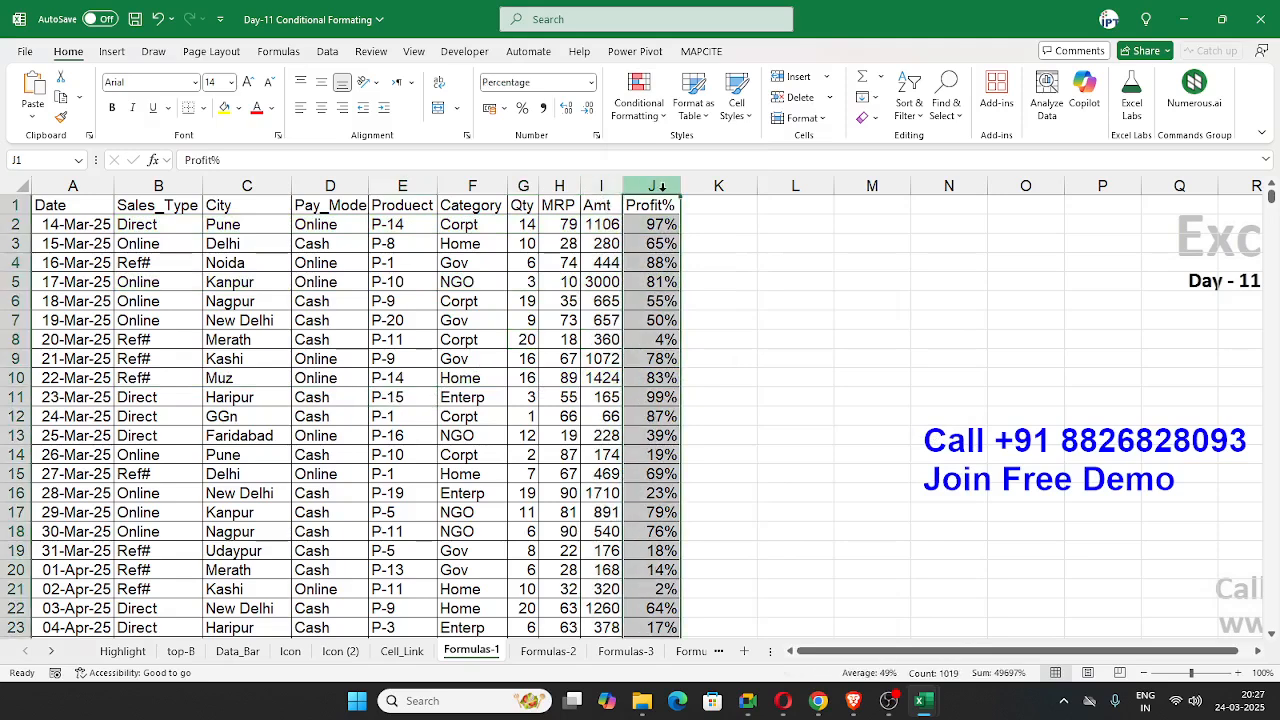
key("alt+Tab")
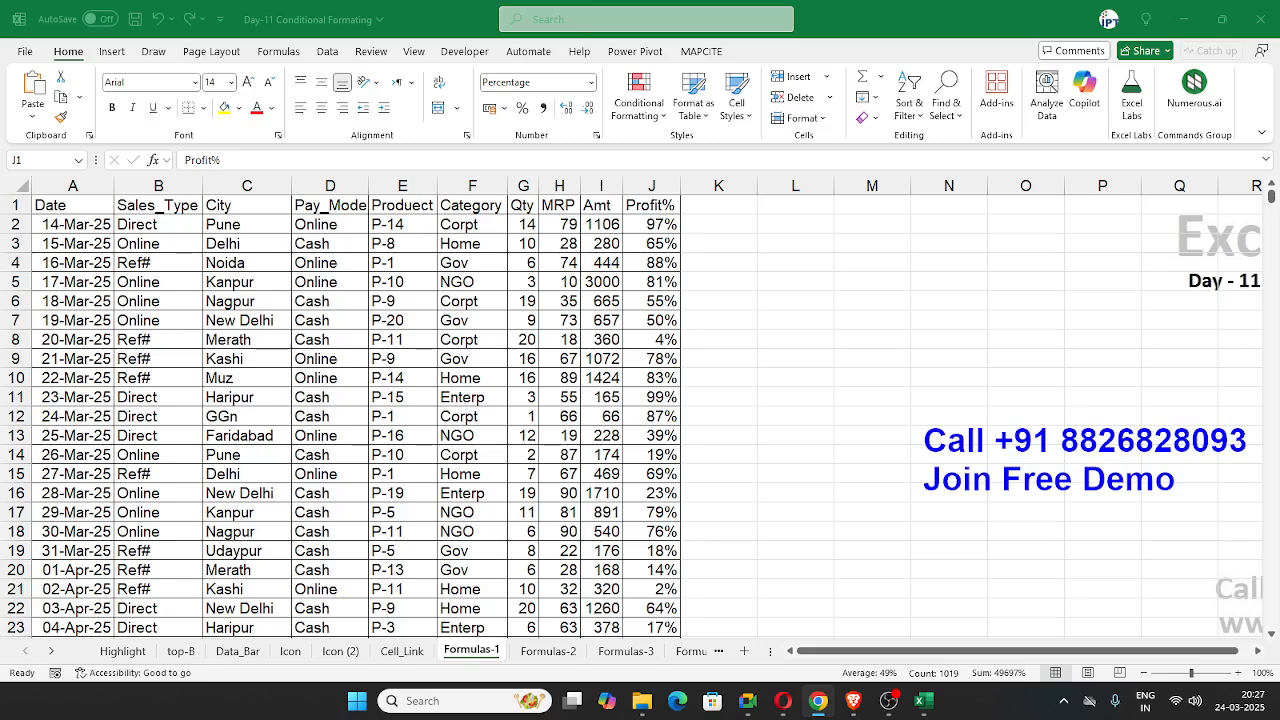
key("ctrl+shift+Down")
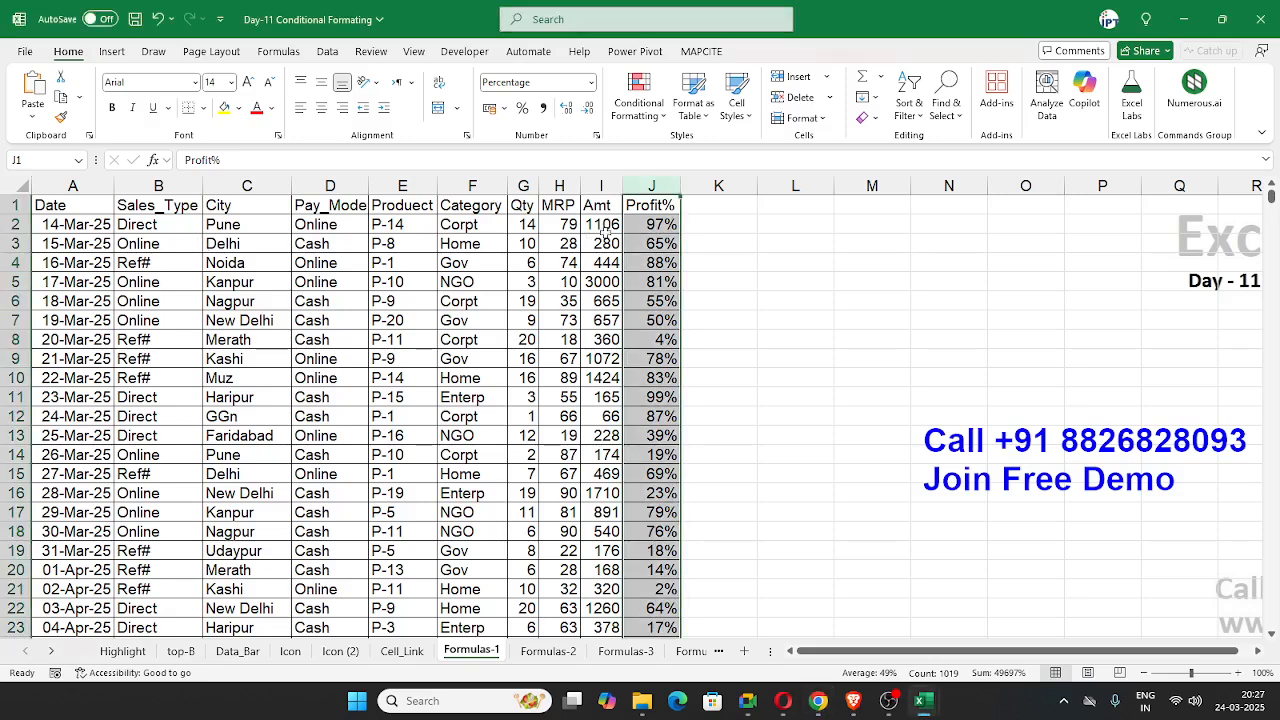
left_click_drag(600, 226, 632, 226)
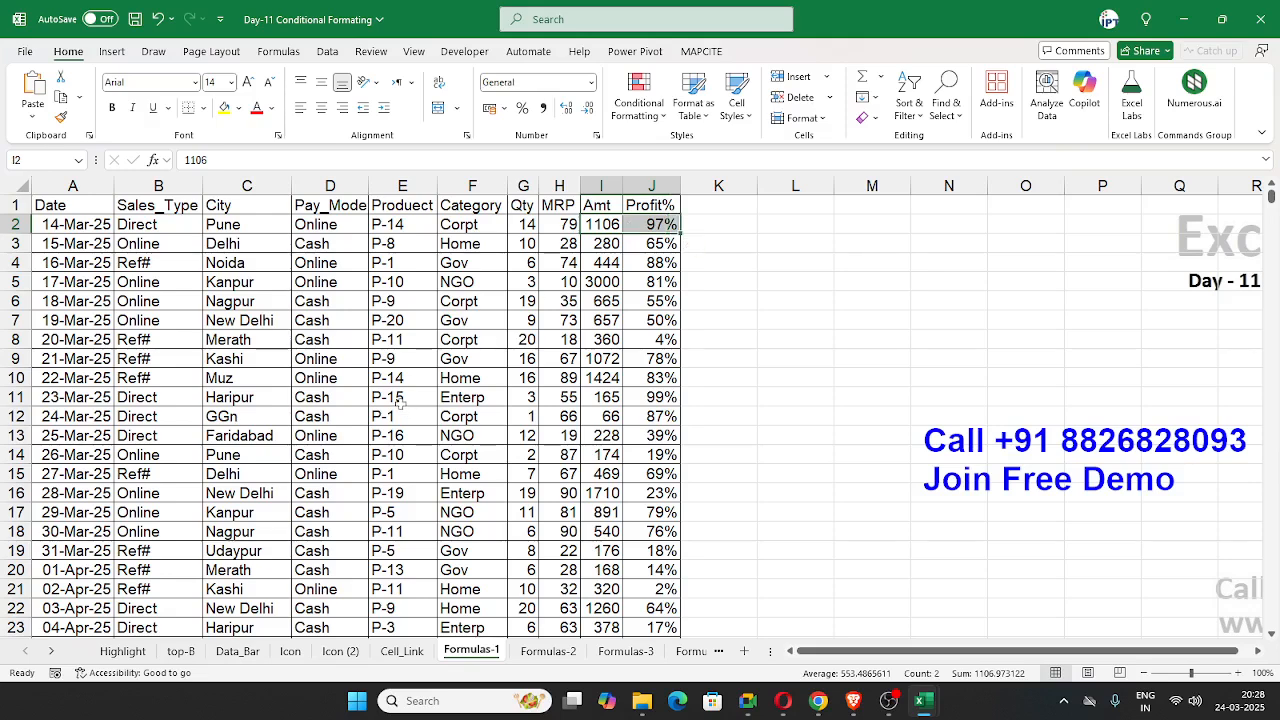
left_click_drag(148, 225, 655, 226)
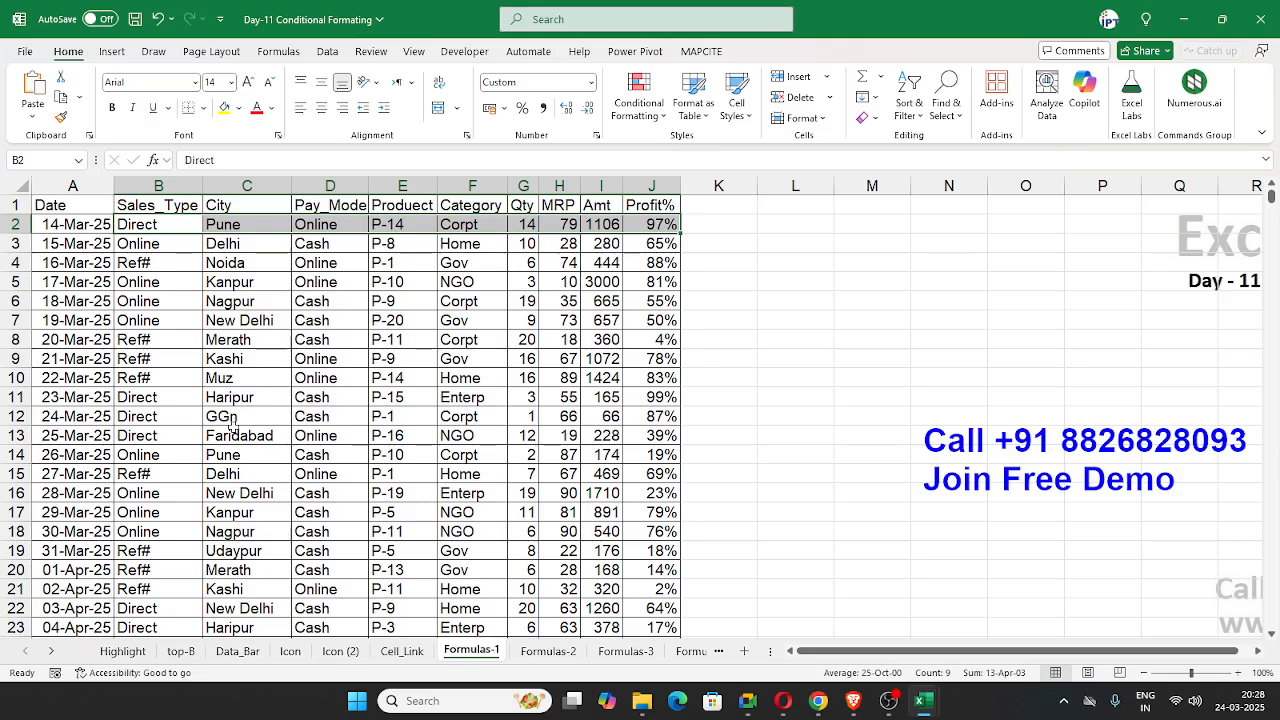
left_click(213, 315)
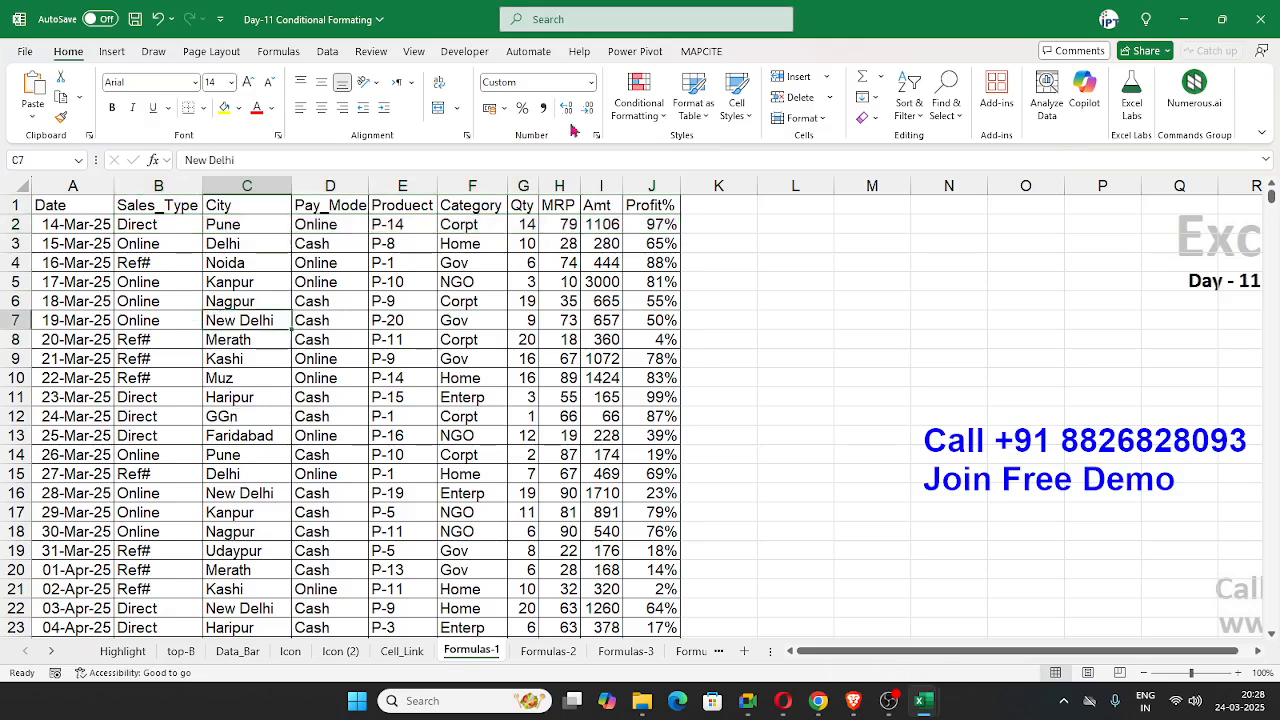
left_click(638, 105)
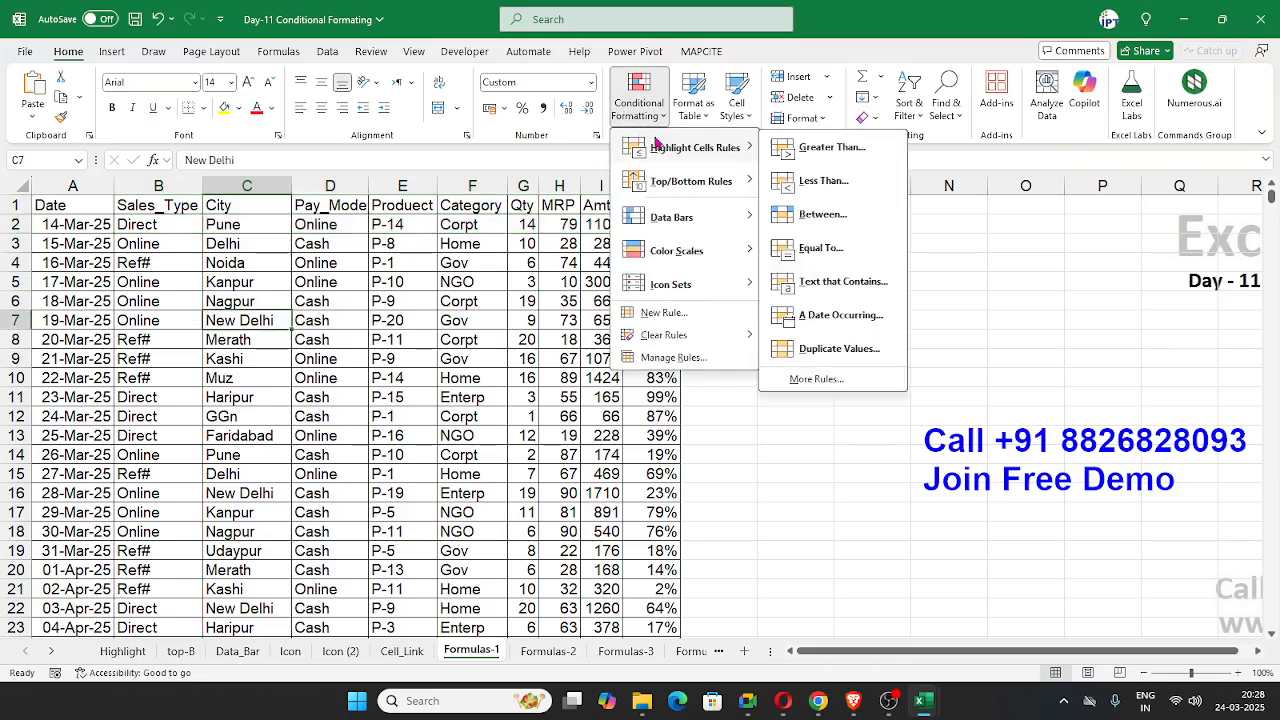
left_click(658, 315)
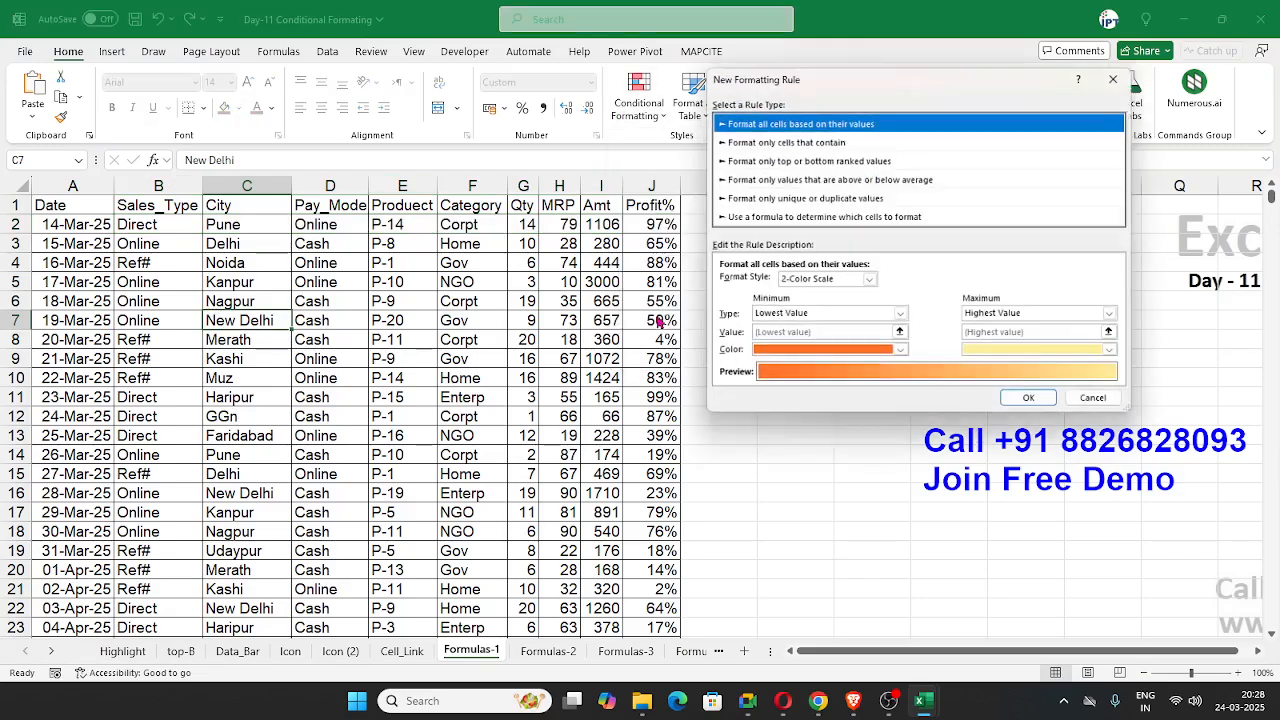
left_click(757, 219)
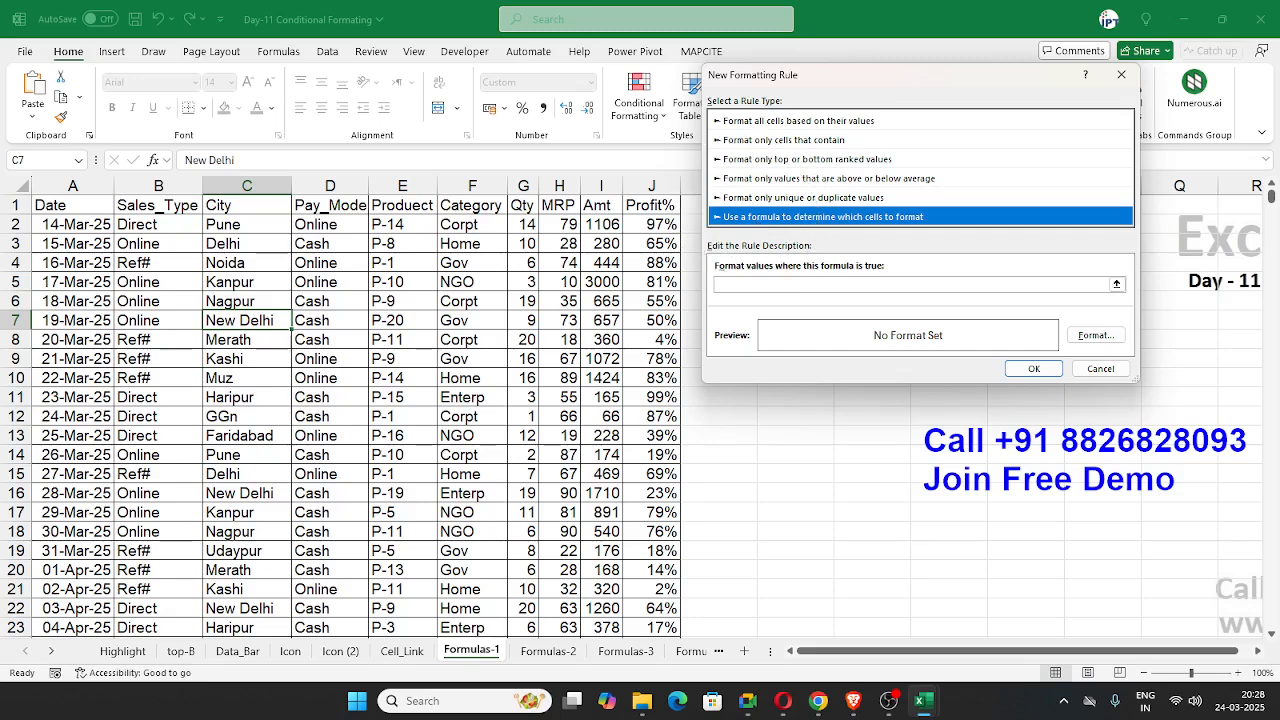
key("alt+Tab")
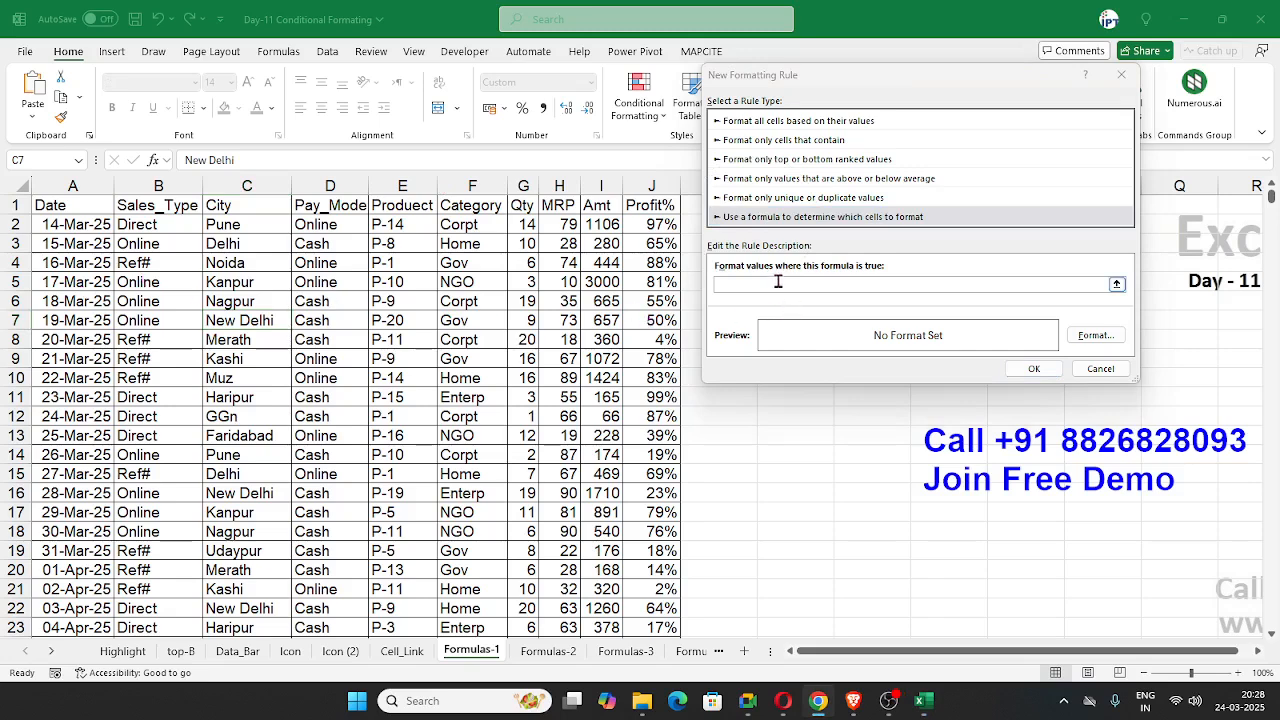
left_click(1100, 368)
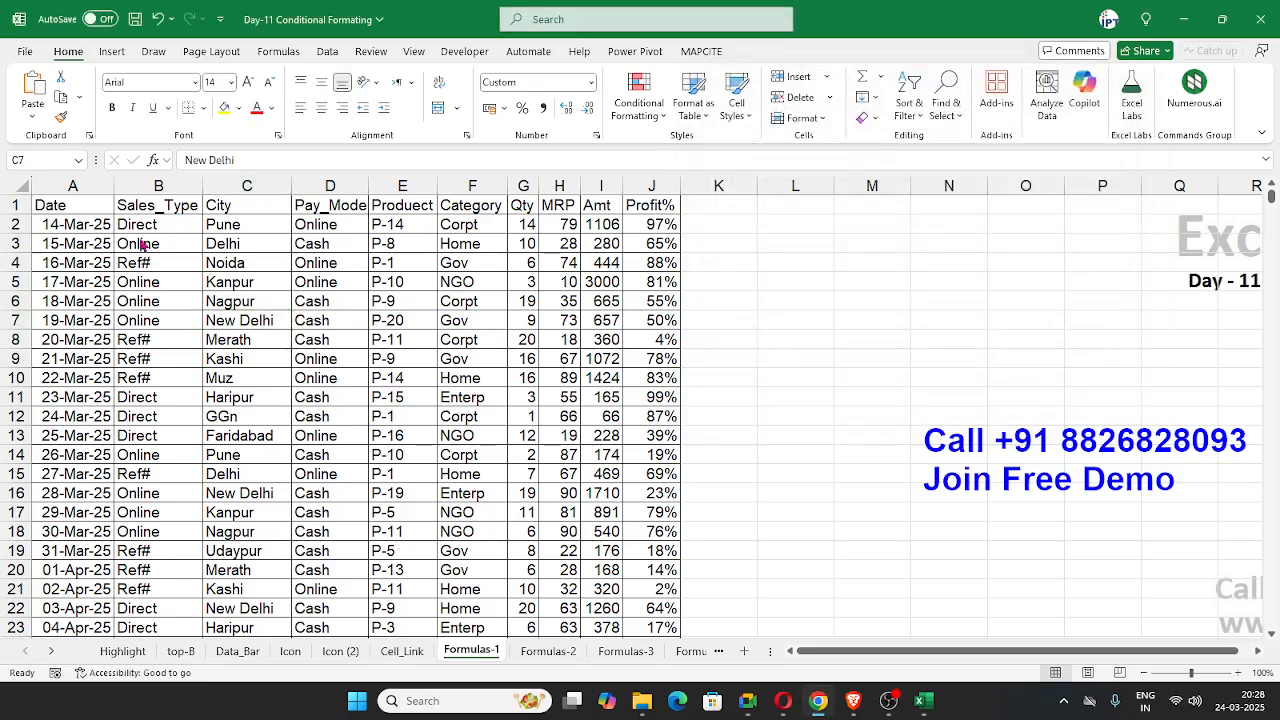
Step: Start a formula-based formatting rule for cell B2 with the formula =$I$2*$J$2, multiplying Amt by Profit%
left_click(137, 281)
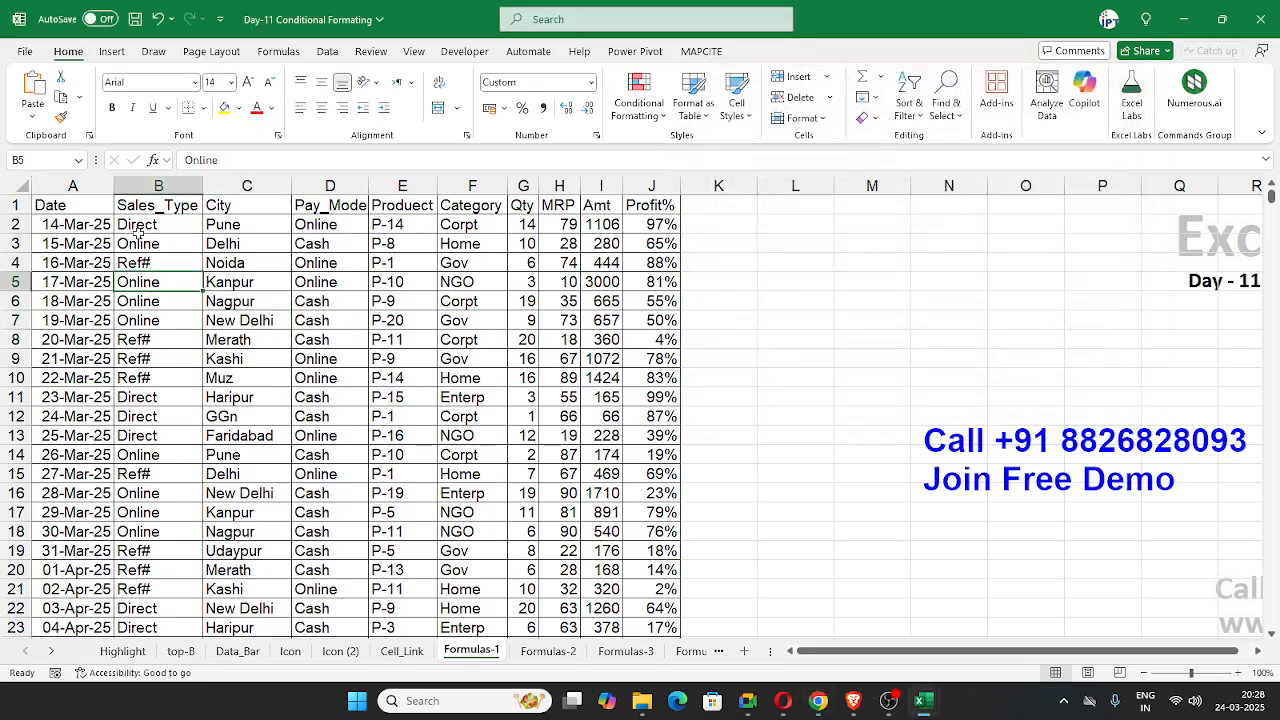
left_click(139, 228)
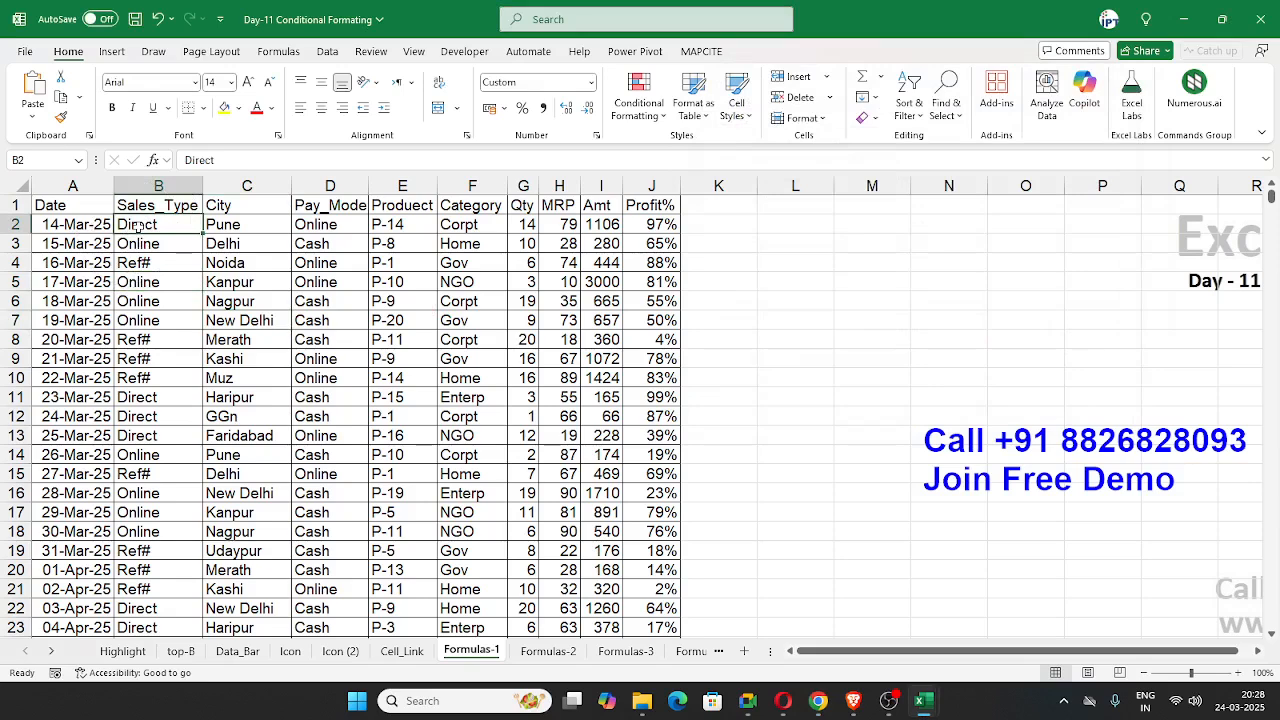
left_click(636, 112)
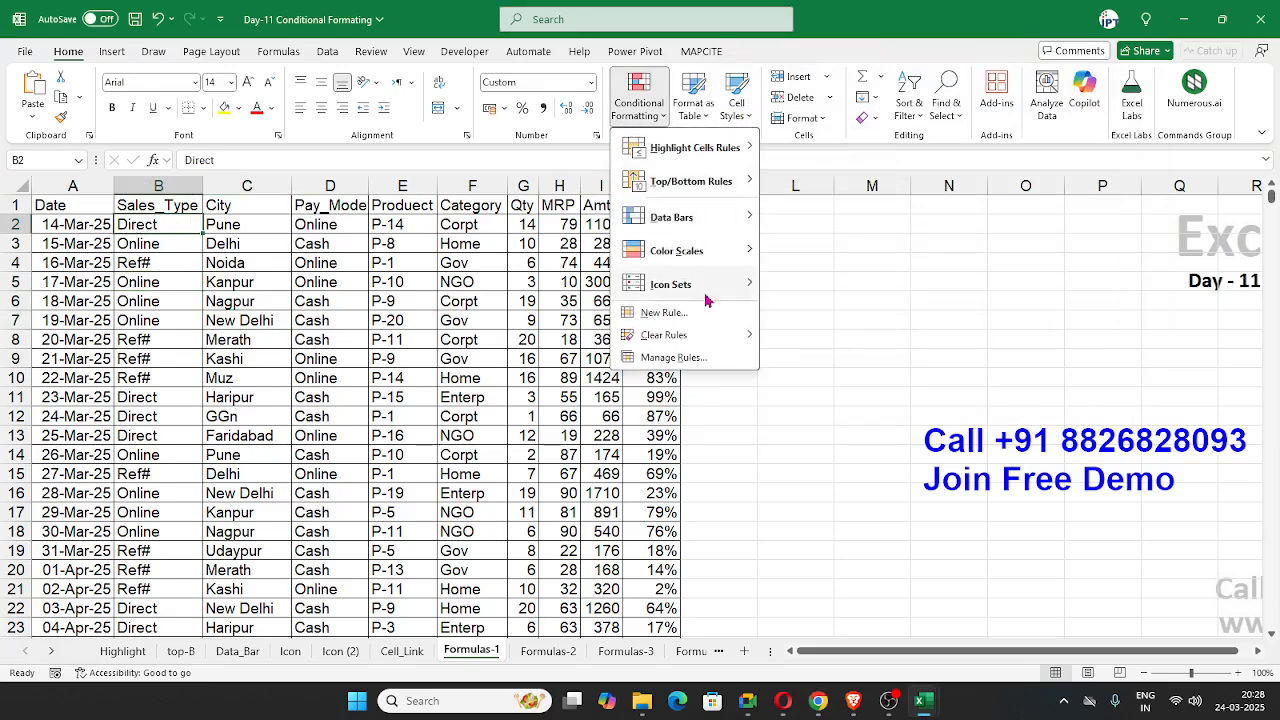
left_click(700, 312)
left_click(753, 202)
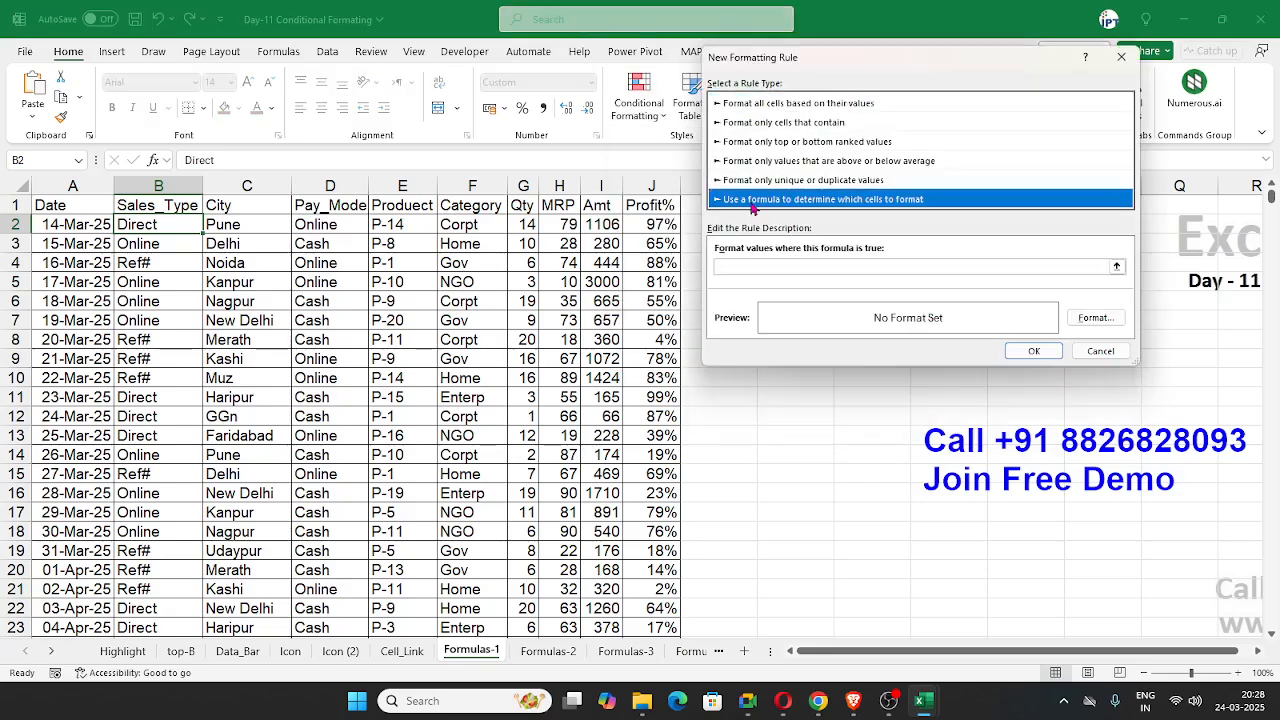
left_click_drag(779, 67, 318, 300)
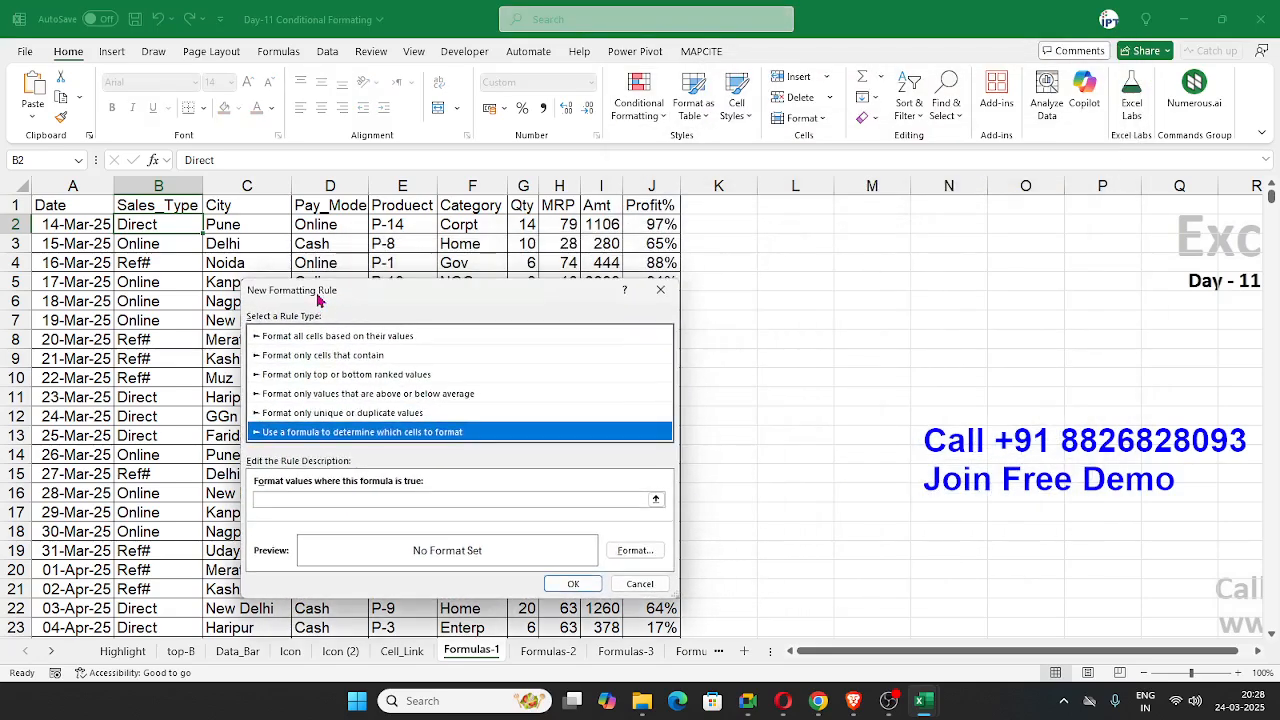
left_click(265, 498)
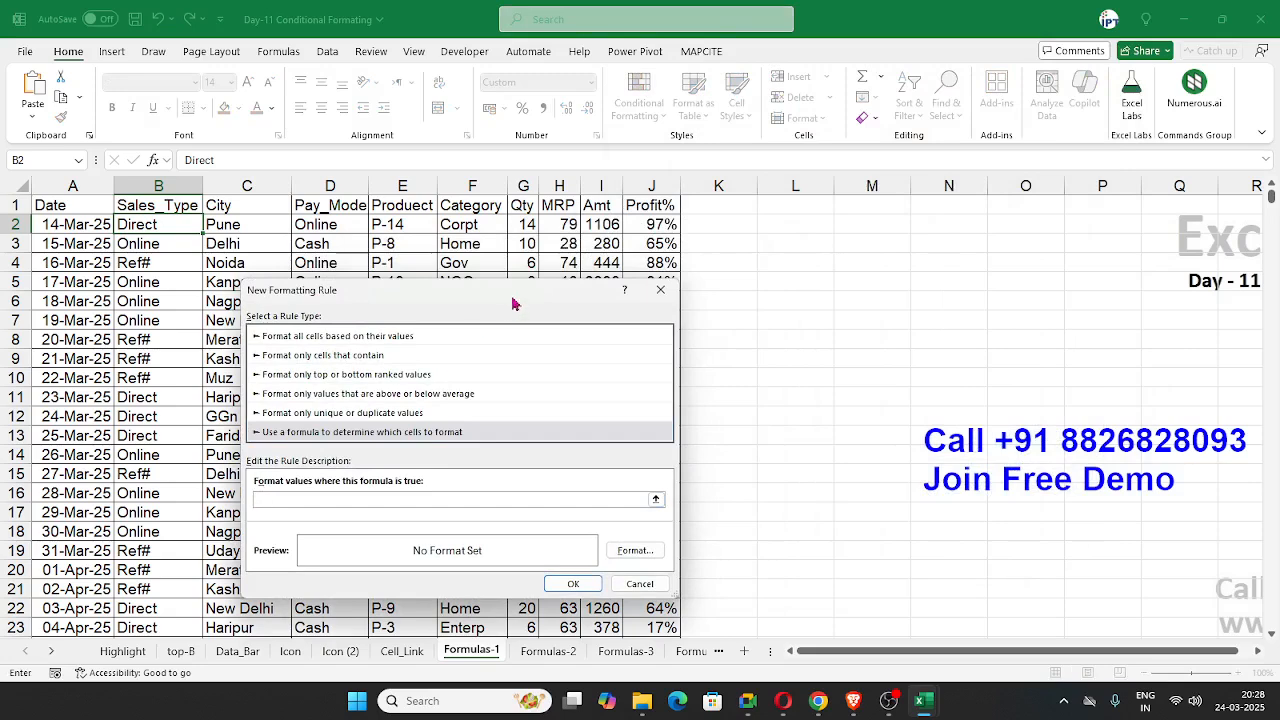
left_click(598, 222)
type("*")
left_click(652, 224)
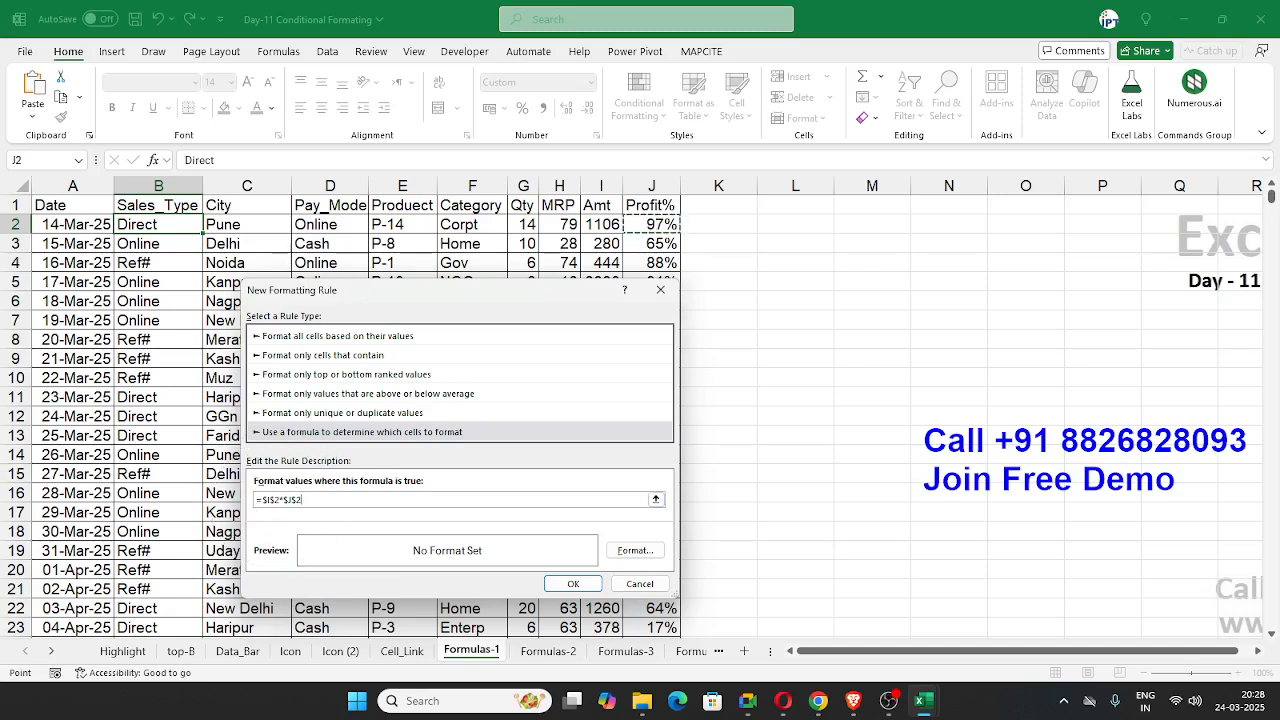
key("alt+Tab")
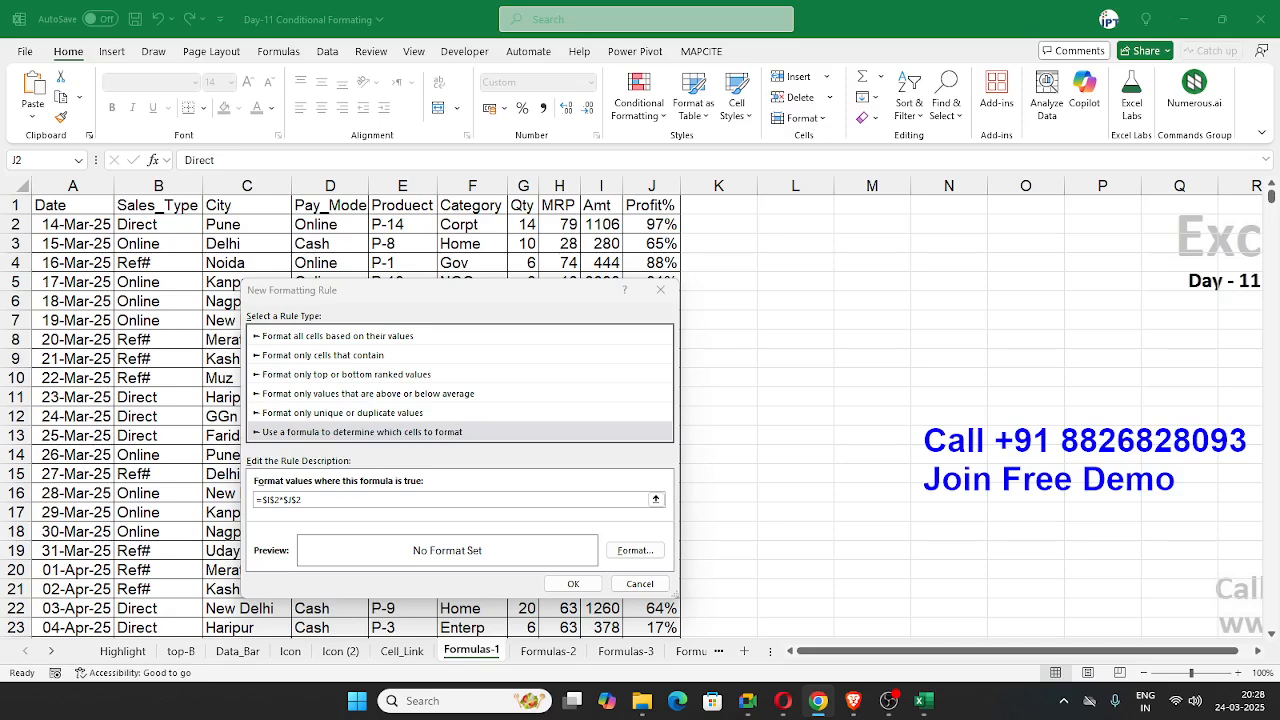
Step: Lock only the columns in the rule's references and complete the formula as =($I2*$J2)>1000
left_click(292, 501)
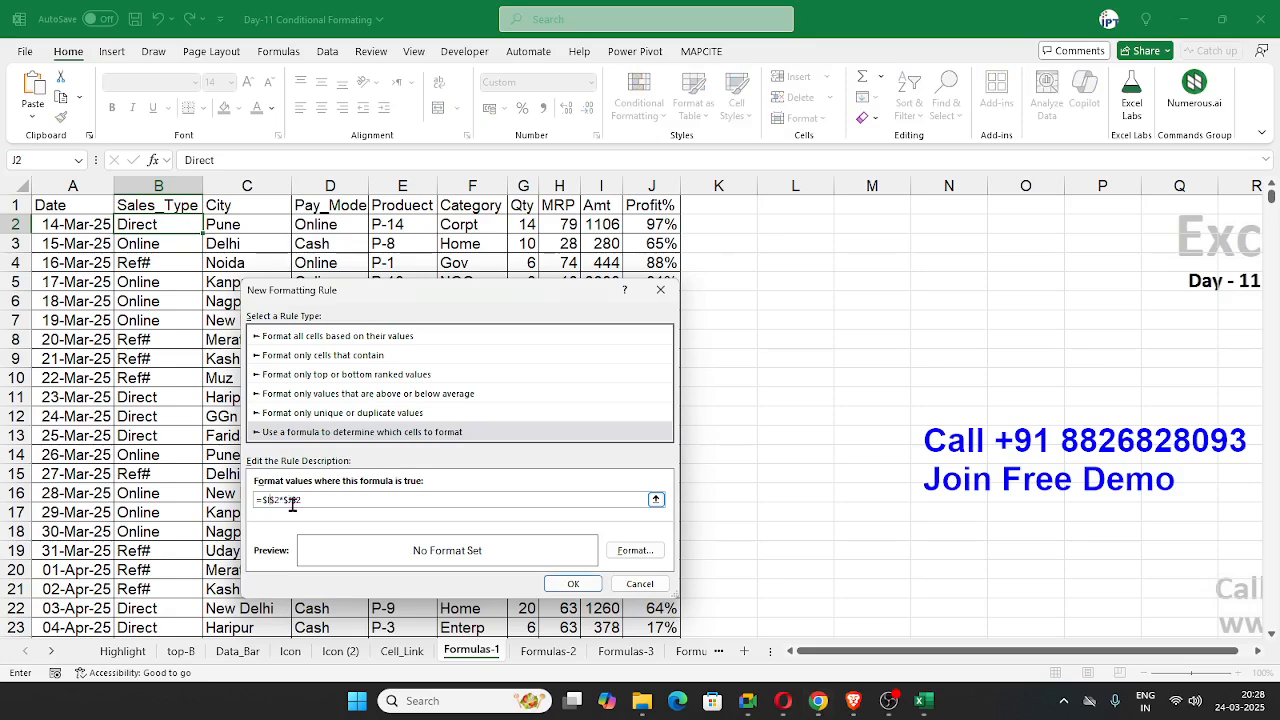
key("BackSpace")
left_click(263, 500)
type("(")
left_click(297, 501)
type(")> 1000")
Step: Give the rule a light green fill and apply it to cell B2
left_click(634, 551)
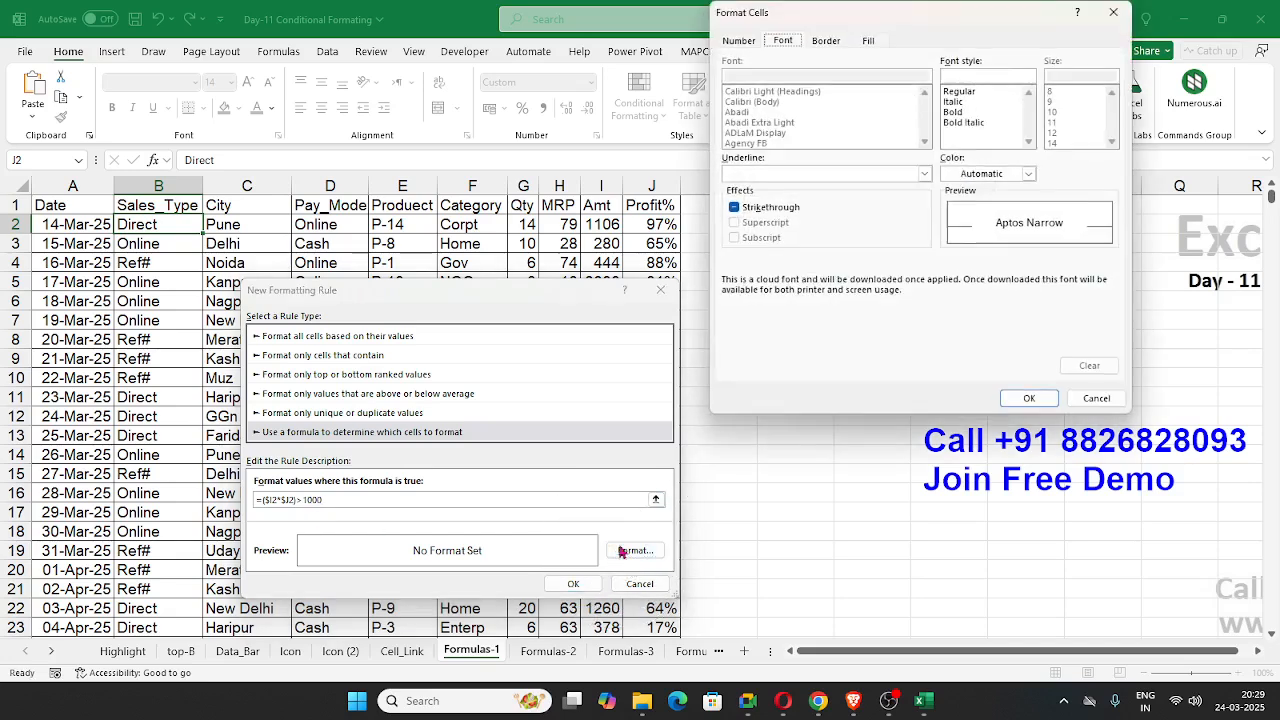
left_click(868, 41)
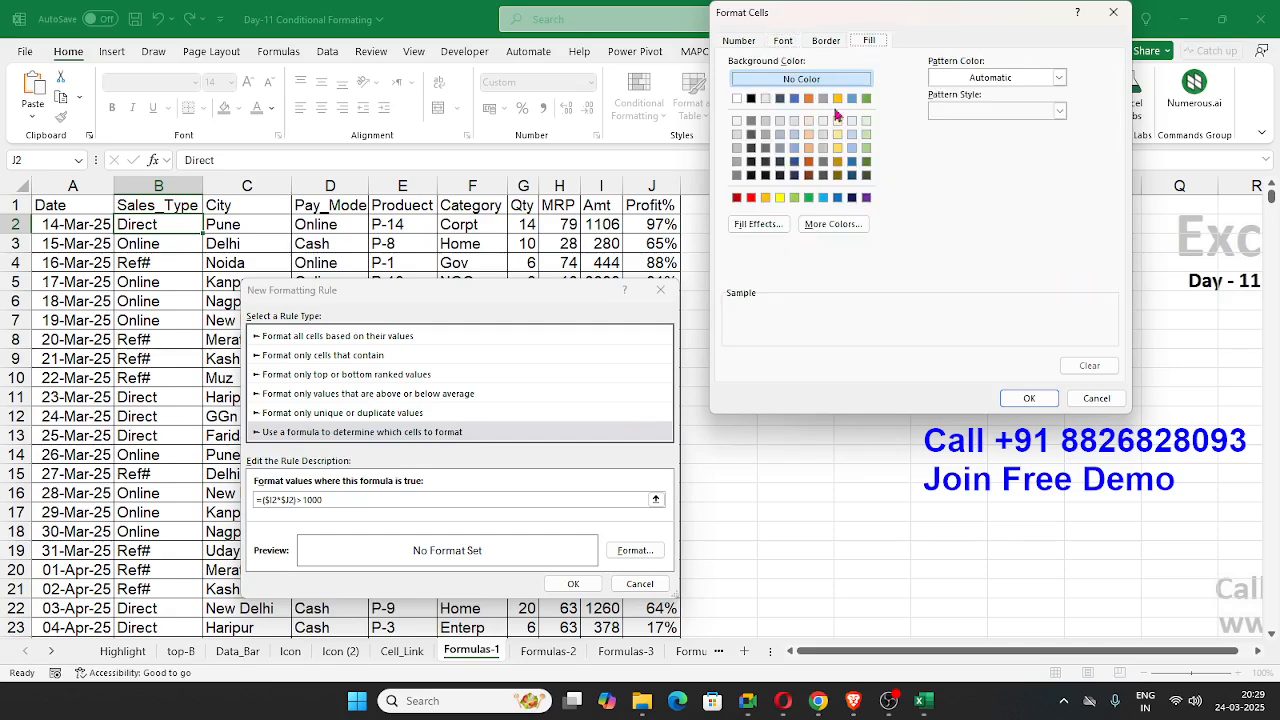
left_click(794, 197)
left_click(1024, 401)
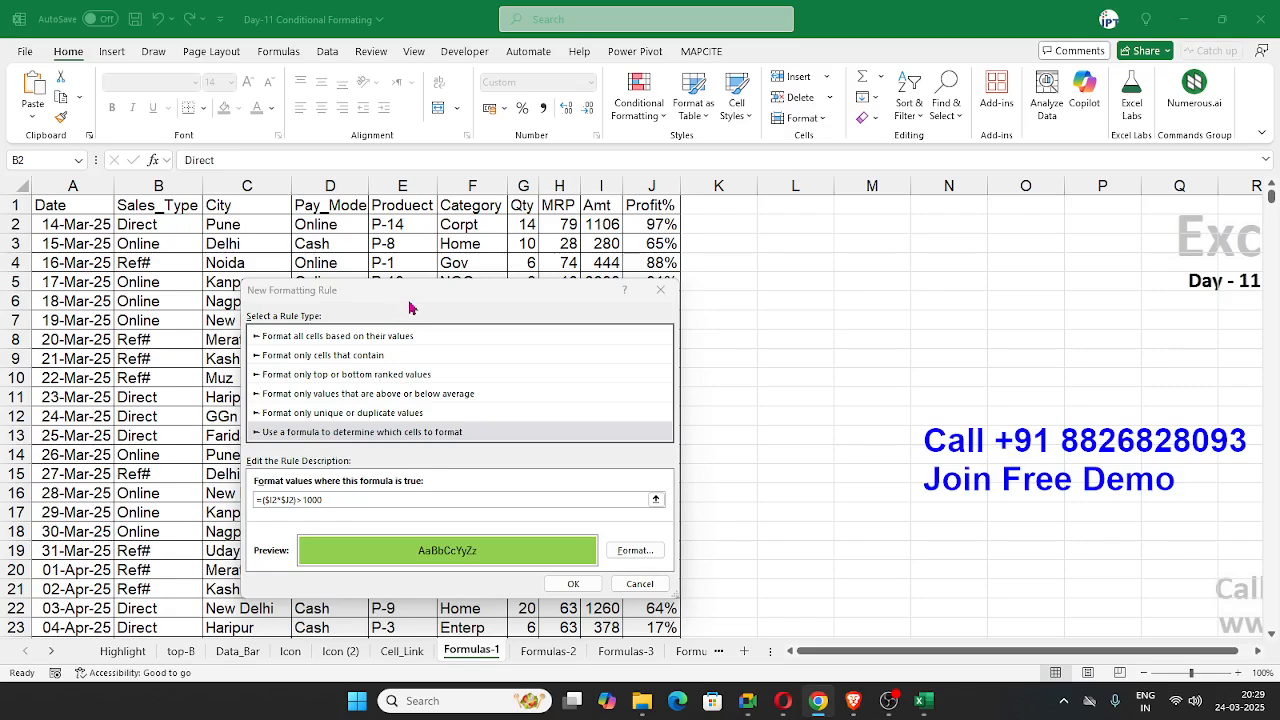
left_click_drag(410, 292, 690, 220)
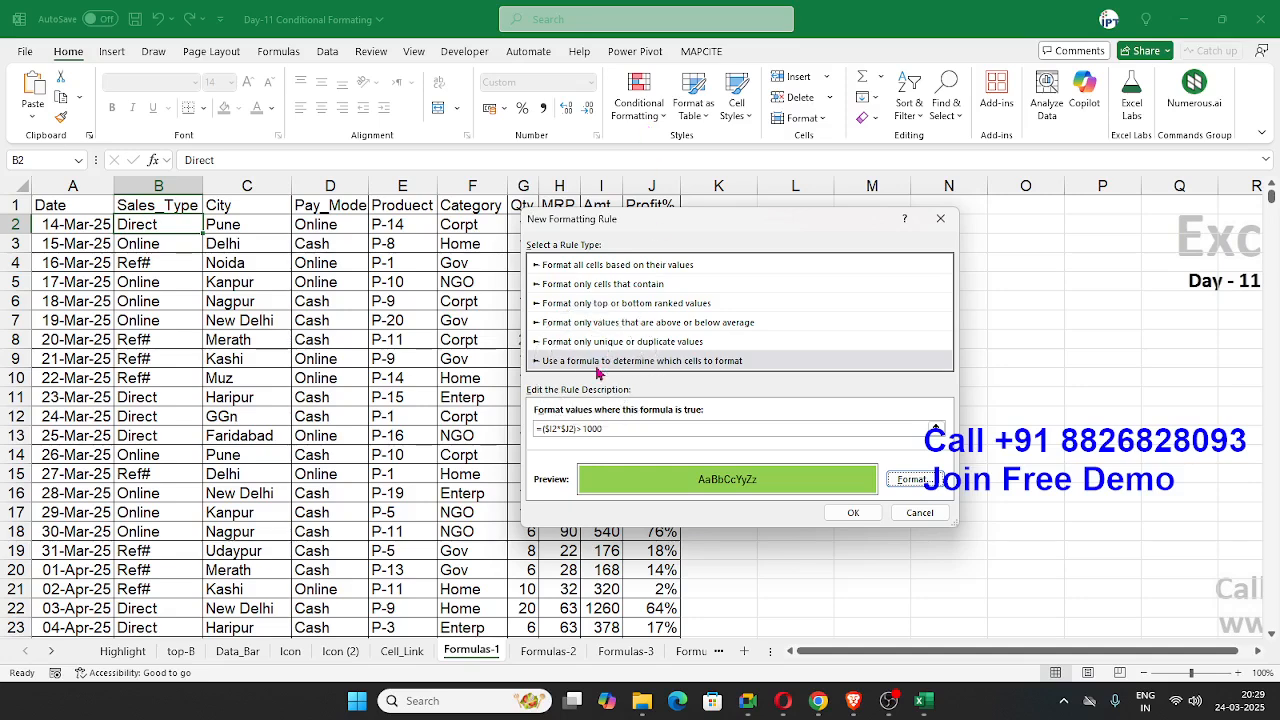
left_click_drag(621, 224, 588, 268)
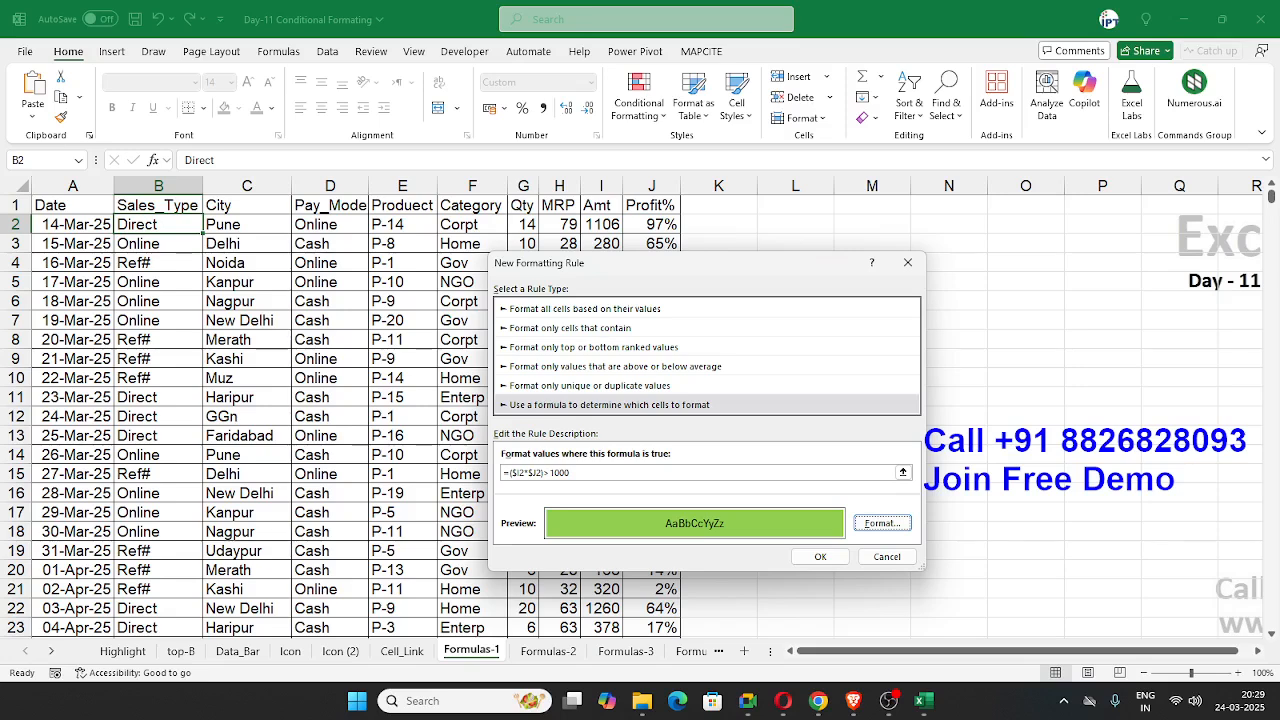
key("alt+Tab")
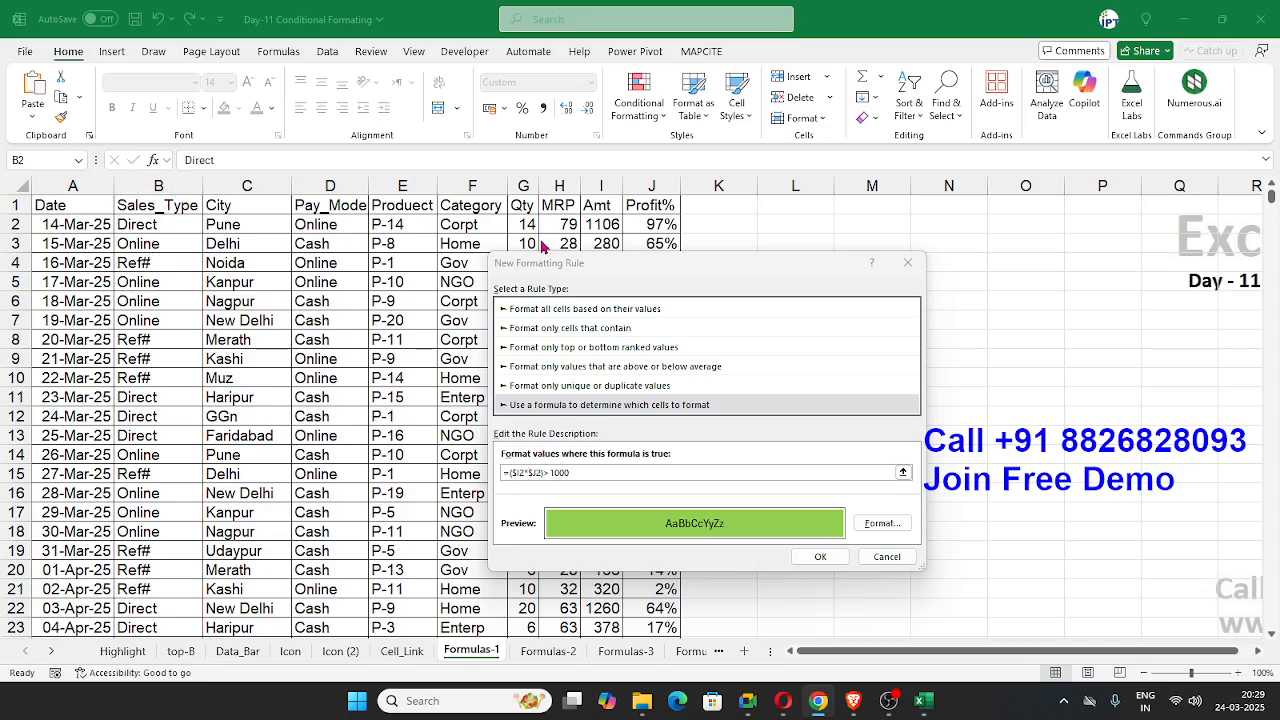
left_click_drag(560, 264, 559, 283)
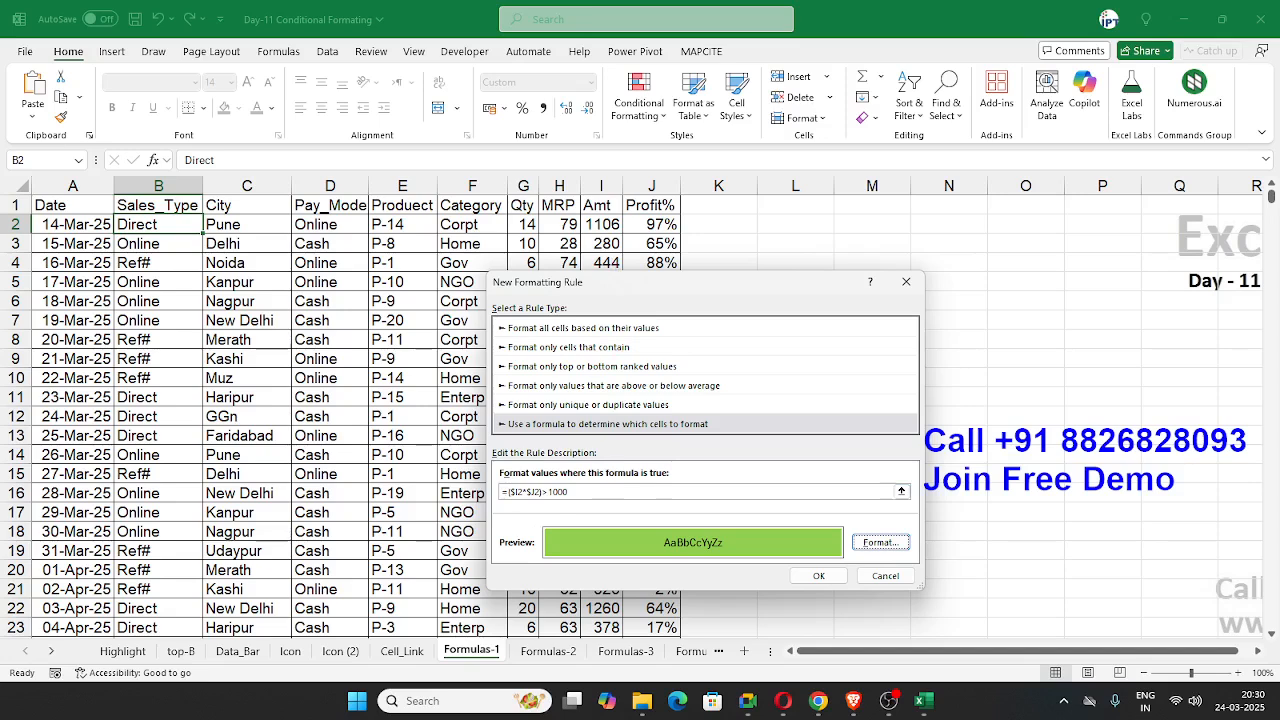
key("alt+Tab")
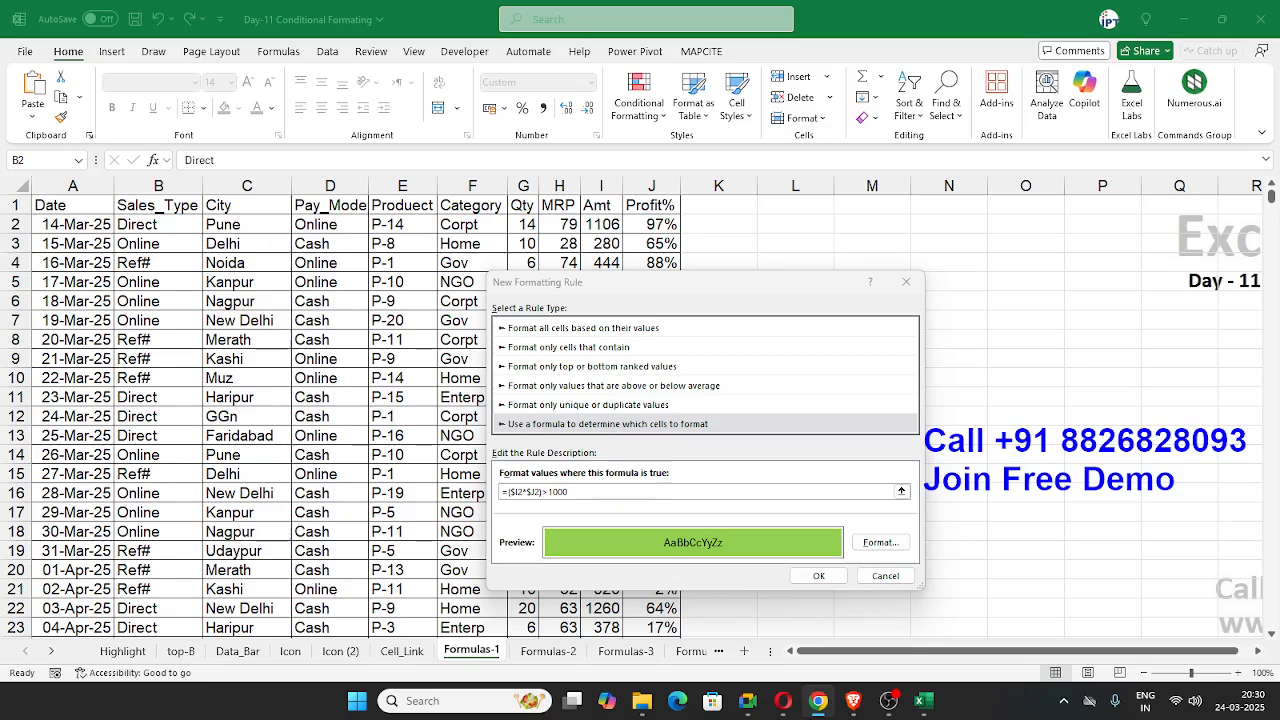
left_click(818, 576)
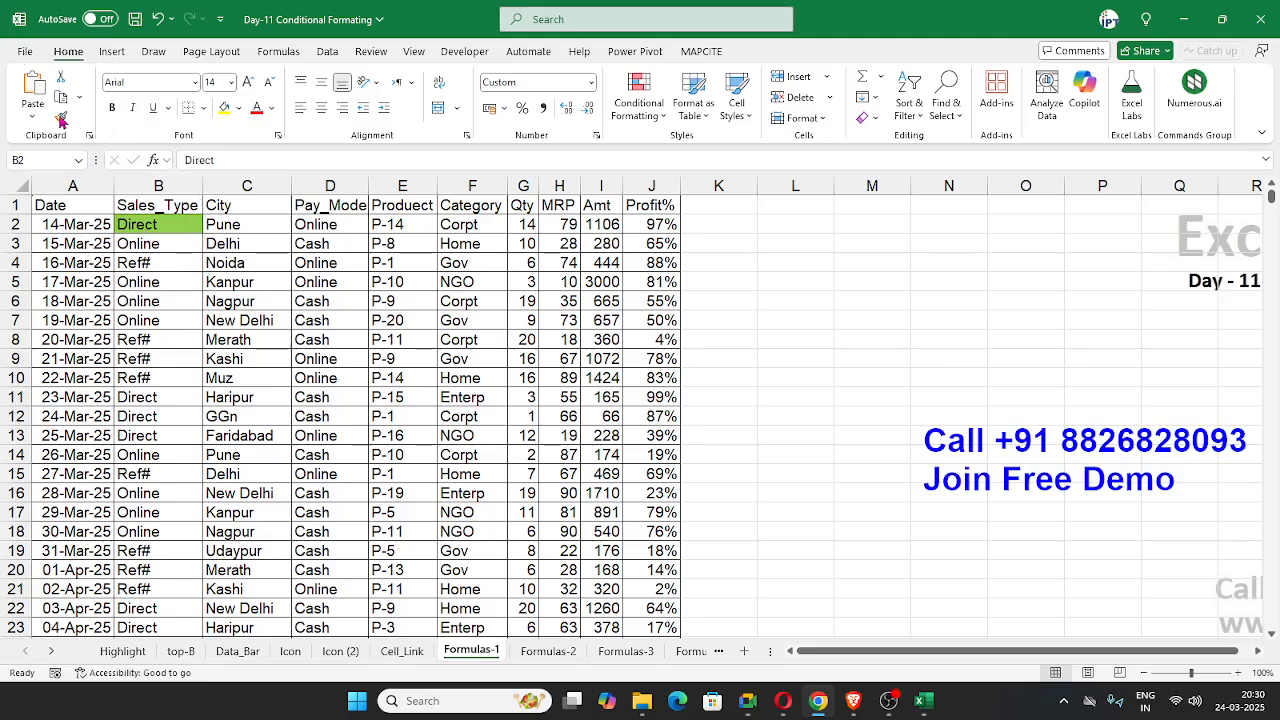
Step: Copy B2's formatting to the range B2:J23 with Format Painter
left_click(62, 120)
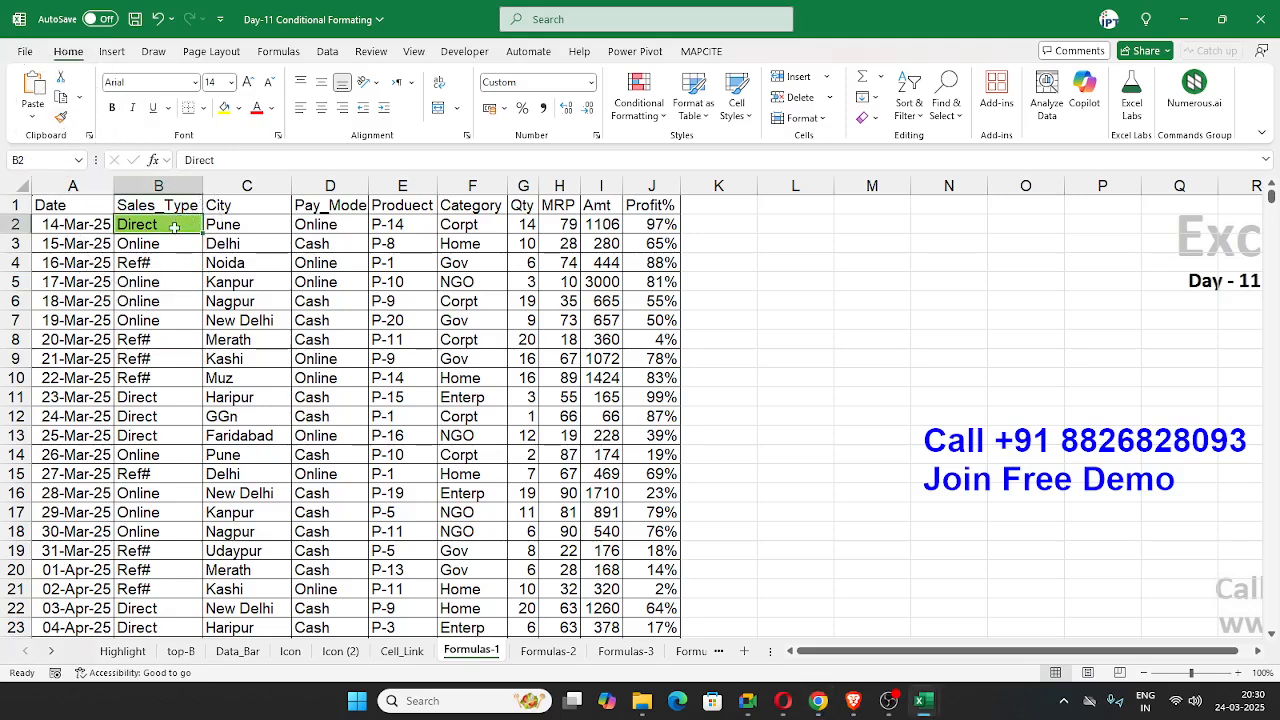
left_click(61, 117)
mouse_move(176, 232)
left_mouse_down()
mouse_move(614, 566)
mouse_move(645, 628)
left_mouse_up()
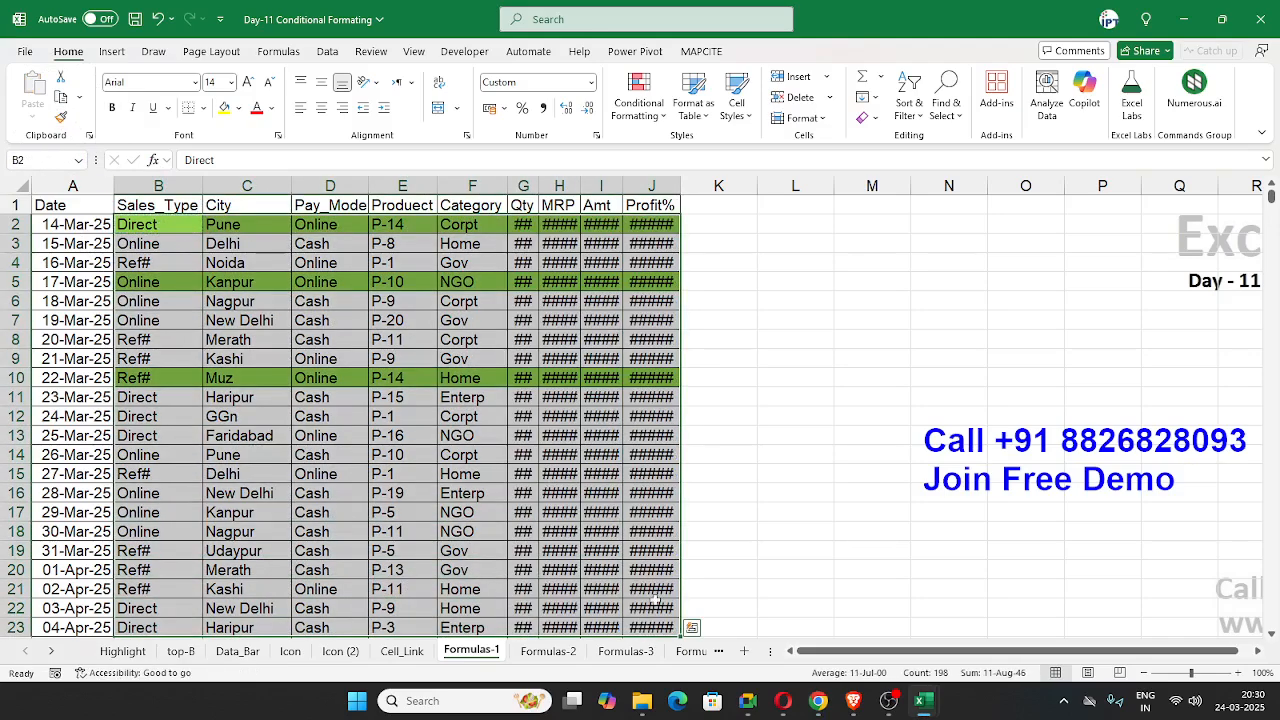
Step: Reset the Qty, MRP and Amt columns to General number format and the Profit% column to Percent
left_click(524, 207)
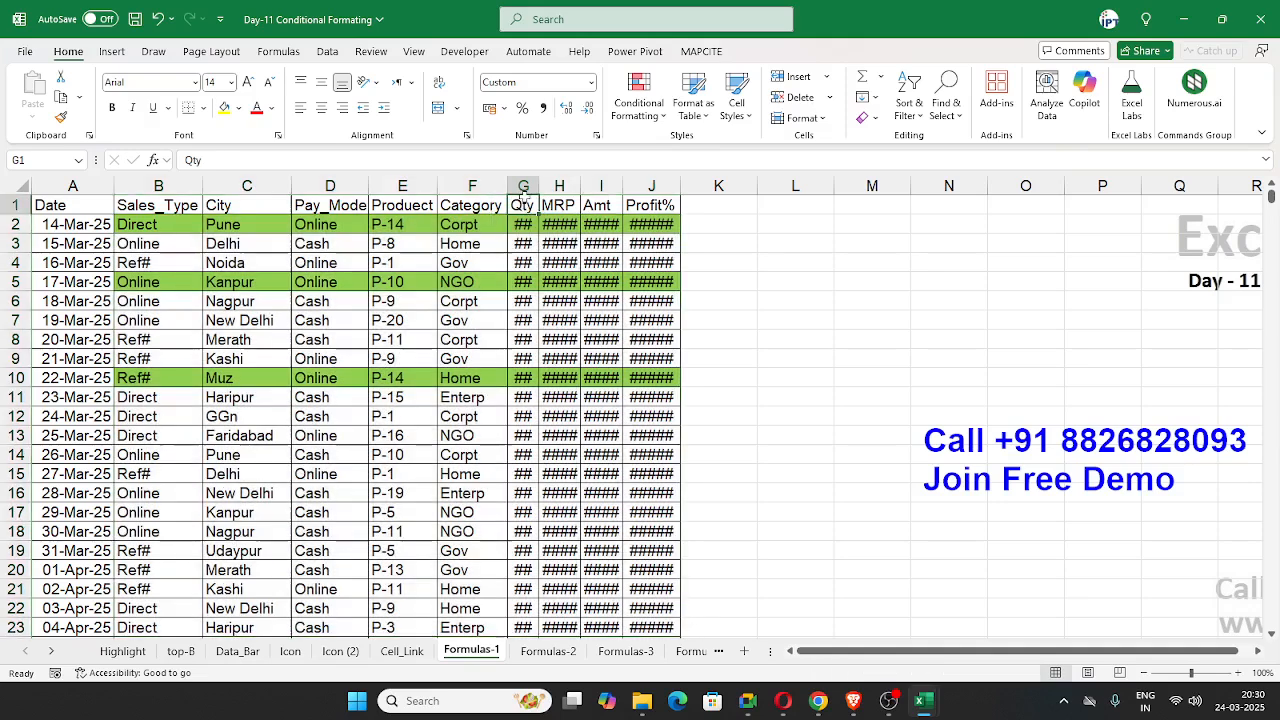
left_click_drag(523, 186, 611, 200)
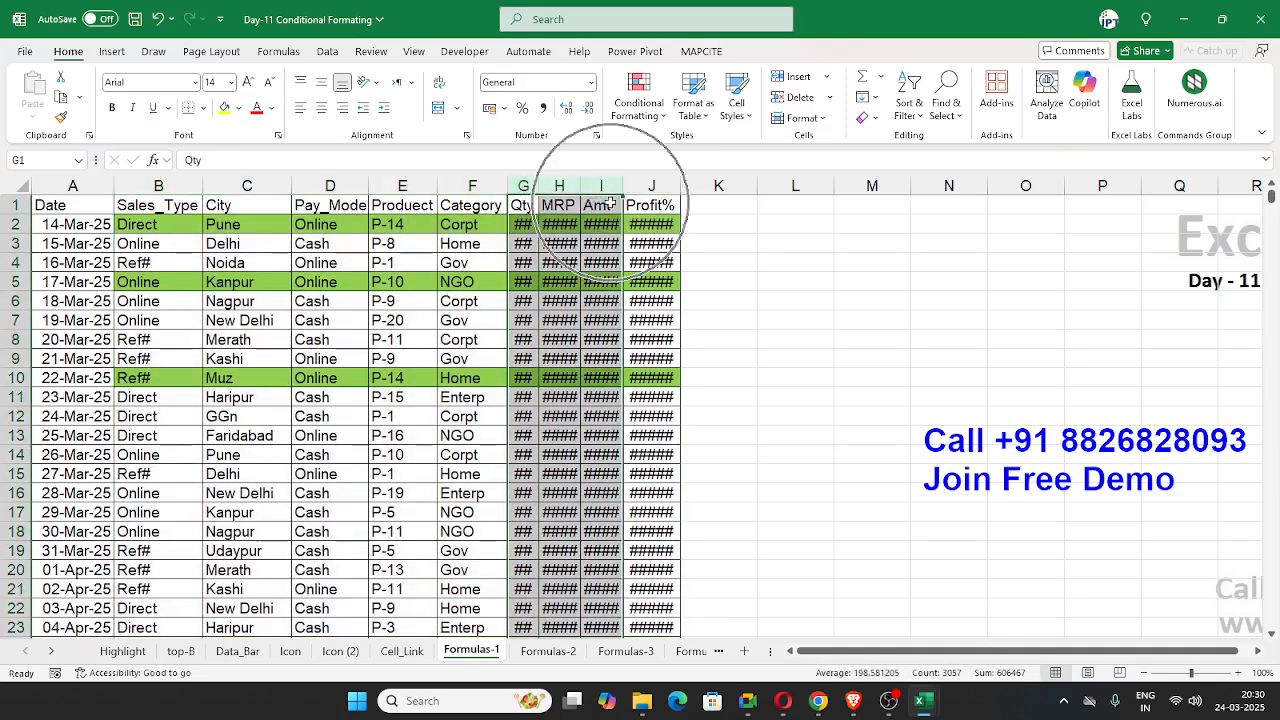
left_click(673, 188)
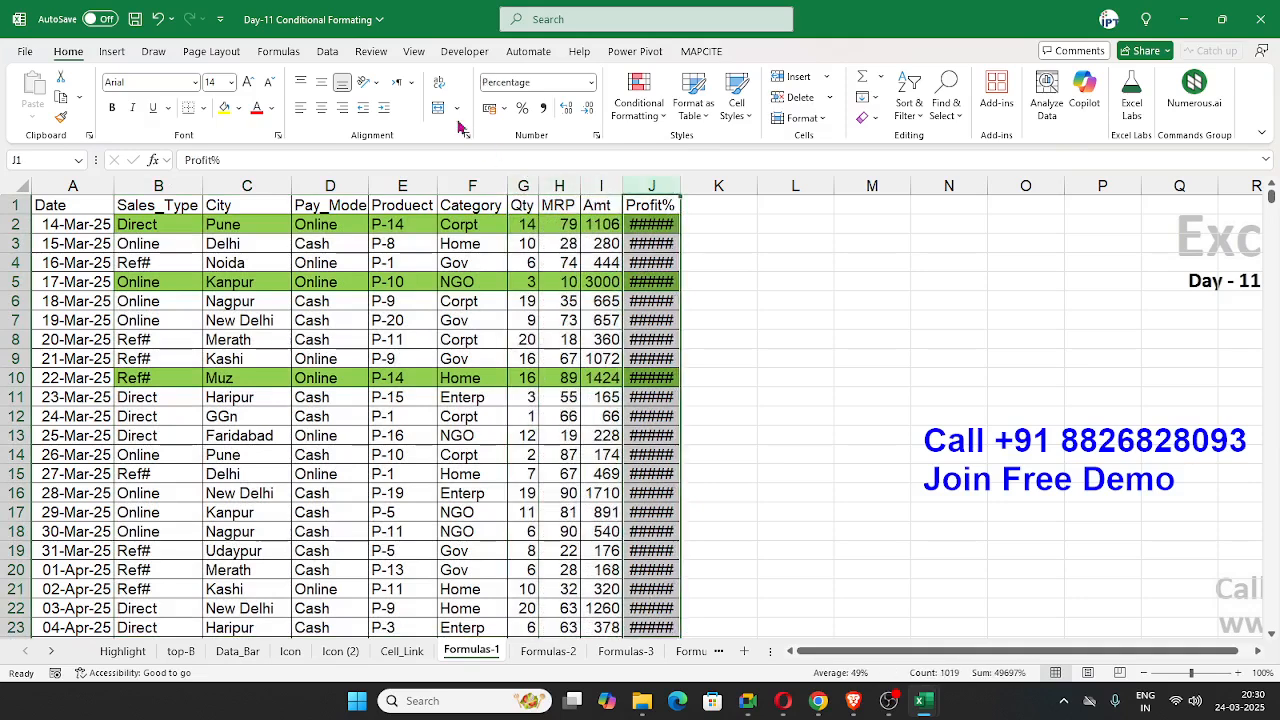
left_click(521, 108)
left_click(463, 316)
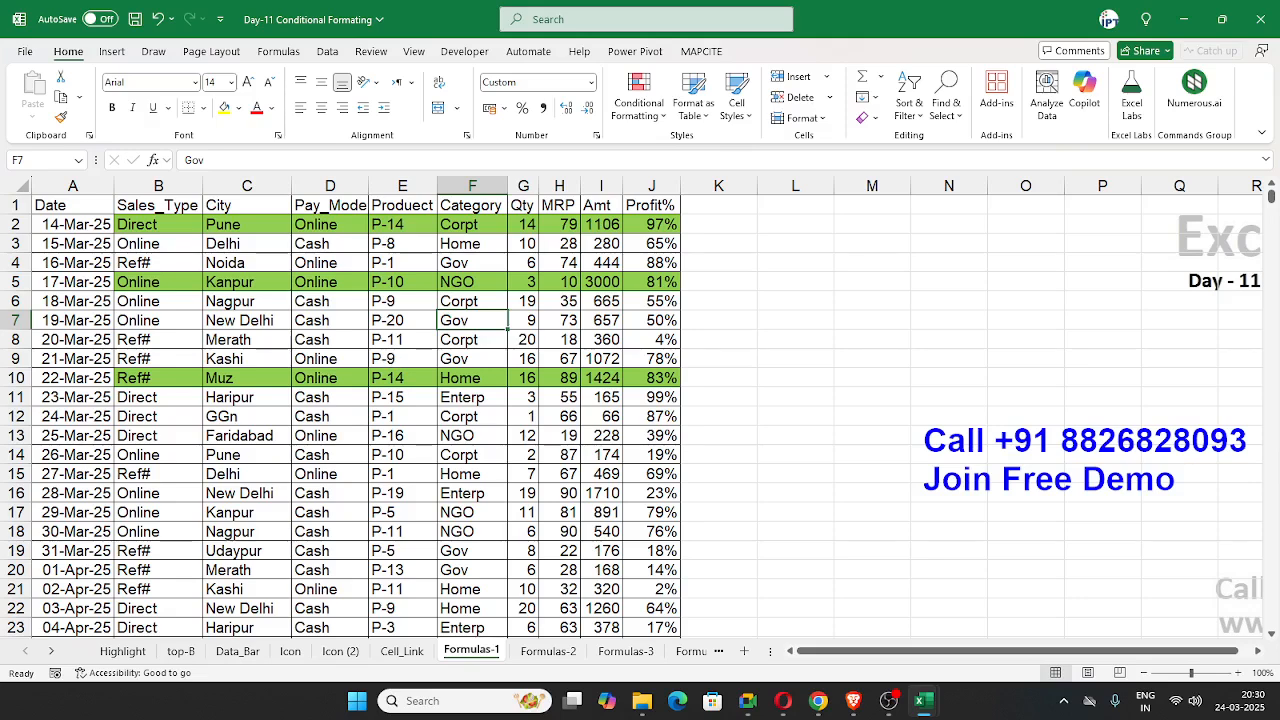
Step: Open the Formulas-2 sheet and clear the conditional formatting rules from the entire sheet
key("alt+Tab")
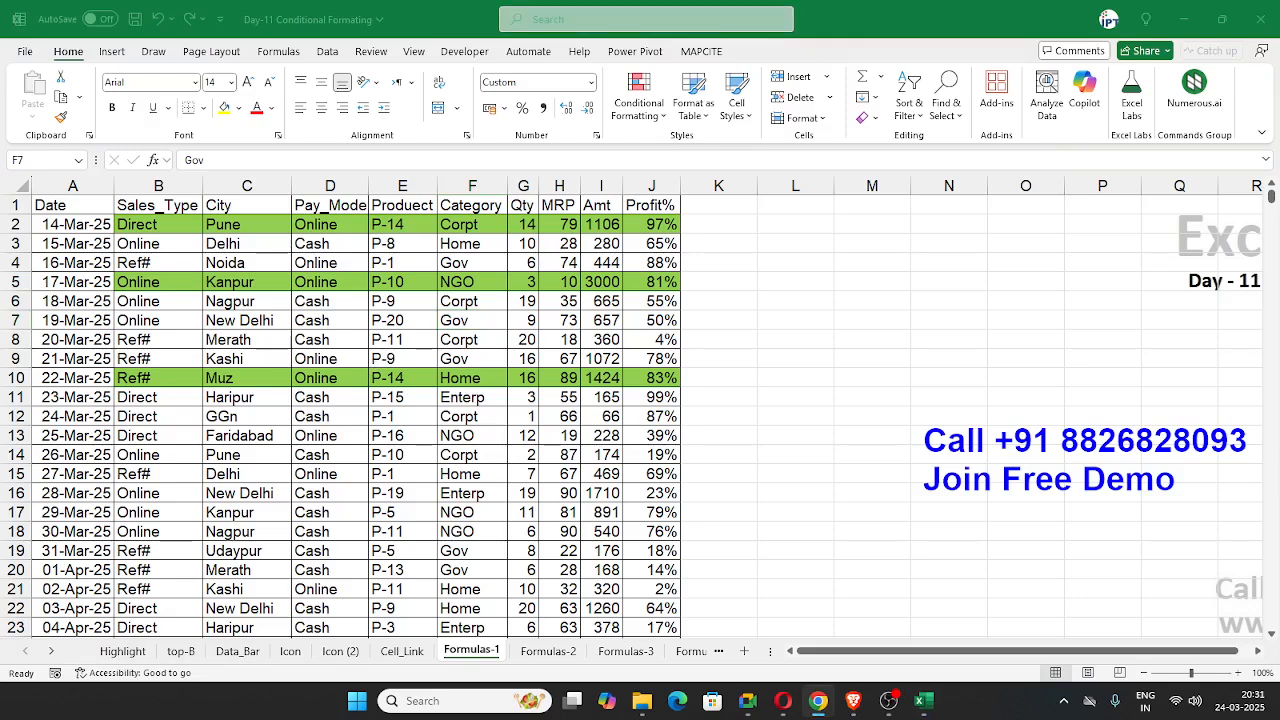
left_click(557, 650)
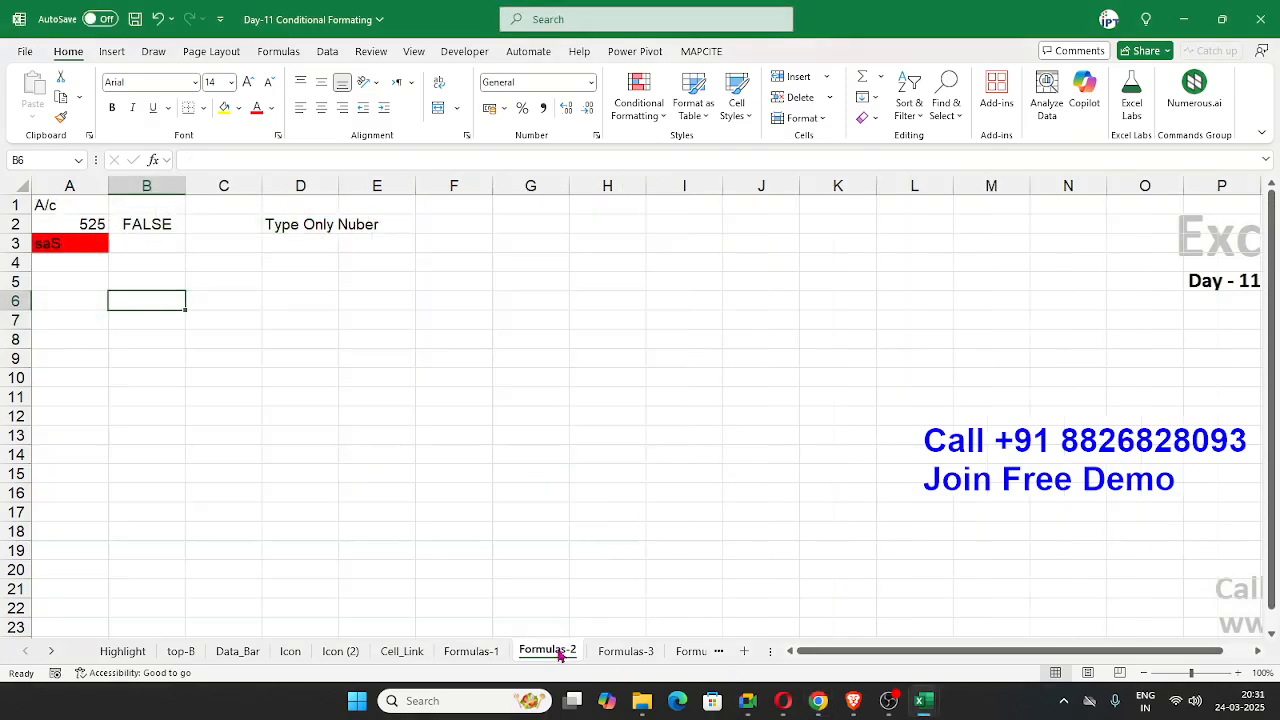
left_click(61, 226)
left_click(636, 108)
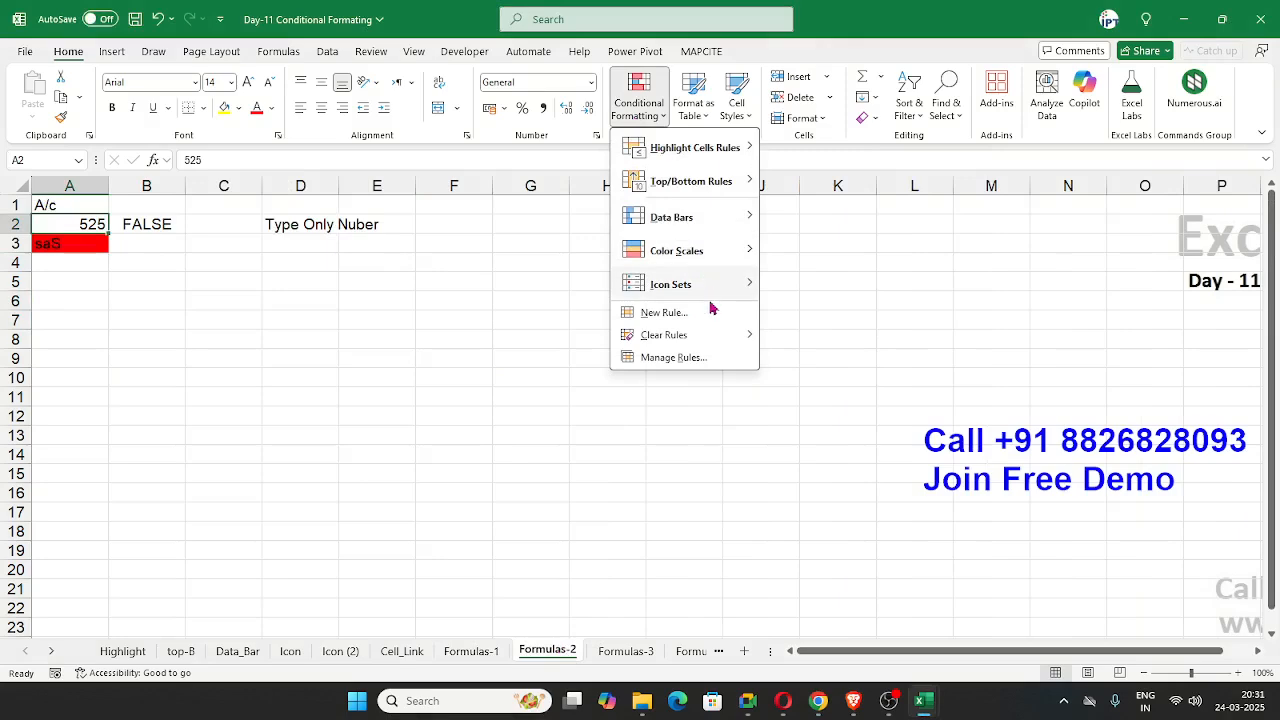
mouse_move(712, 337)
left_click(812, 357)
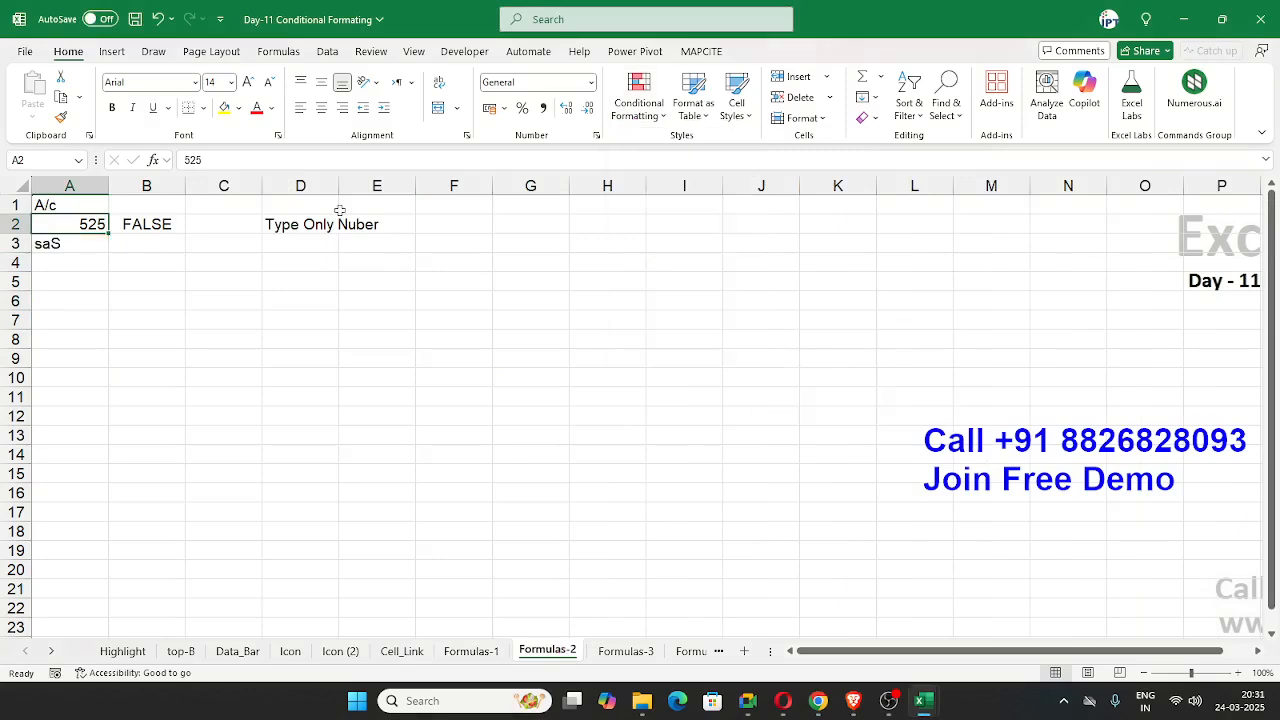
Step: Delete the contents of A2:B6 below the A/c heading and select cell A2
left_click_drag(74, 221, 149, 304)
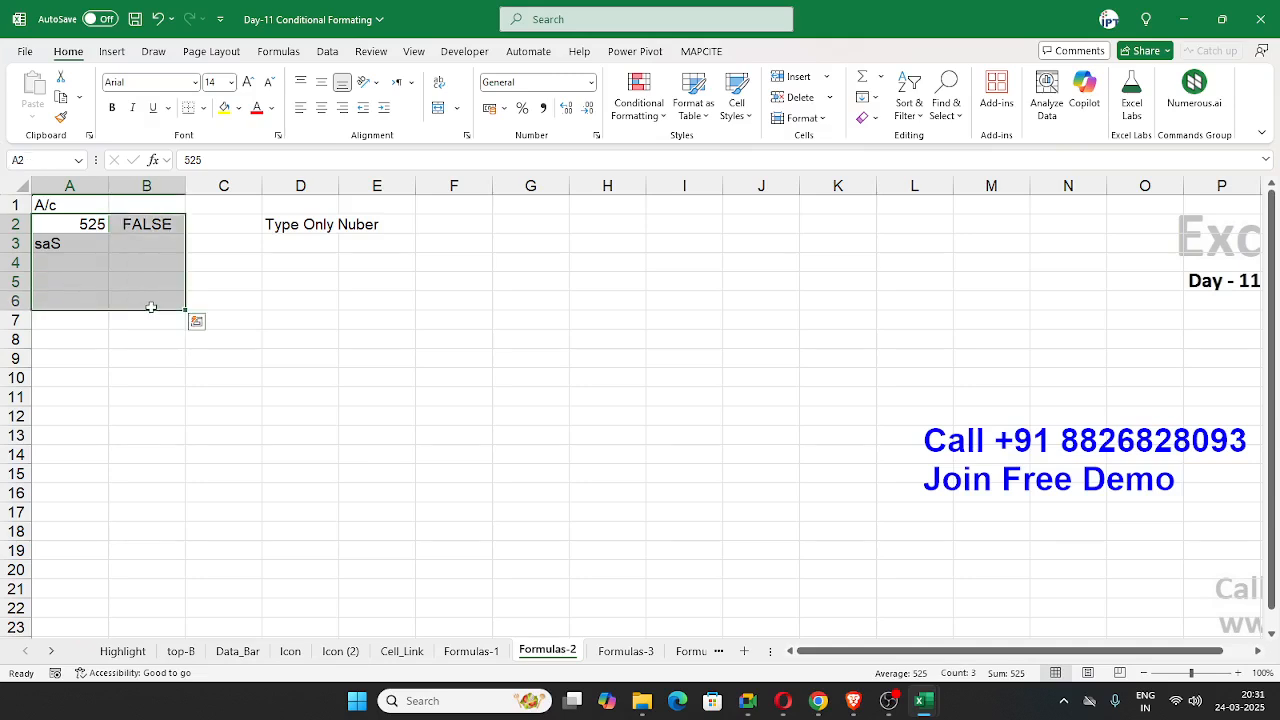
key("Delete")
left_click(93, 228)
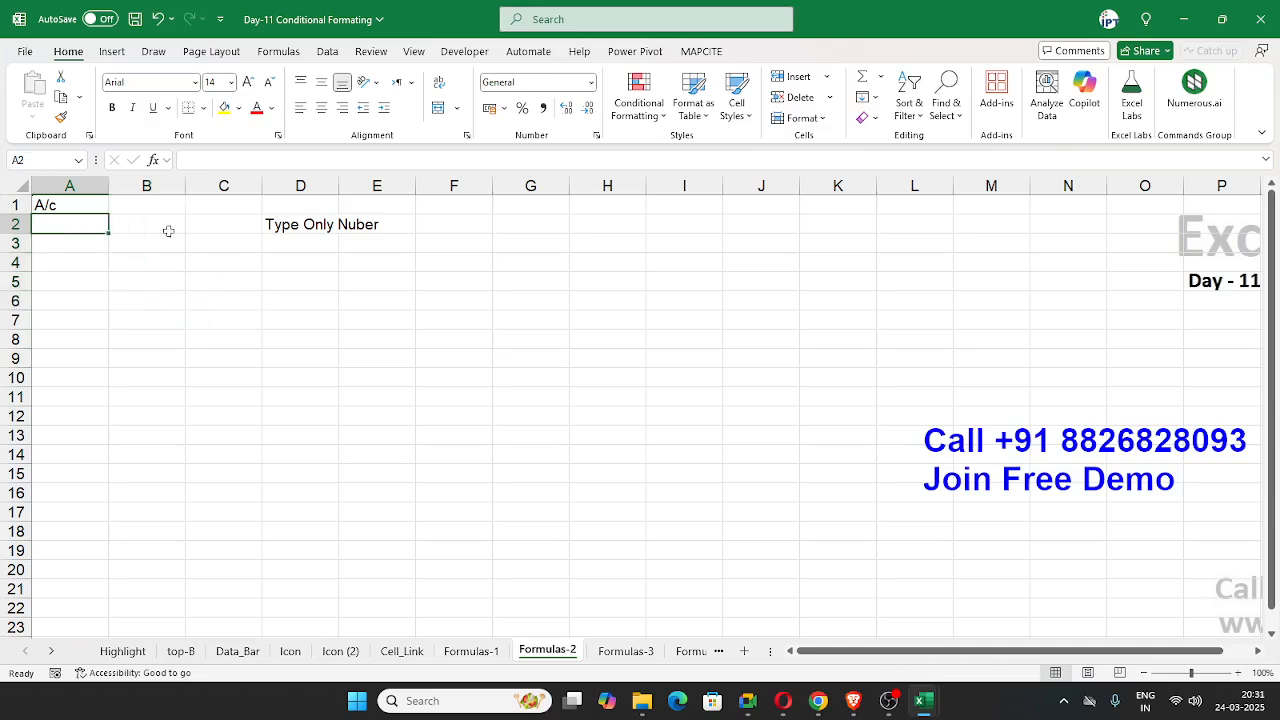
Step: Enter a sample SBI-prefixed account number in A2 and a PNB-prefixed account number in A3
type("SBI")
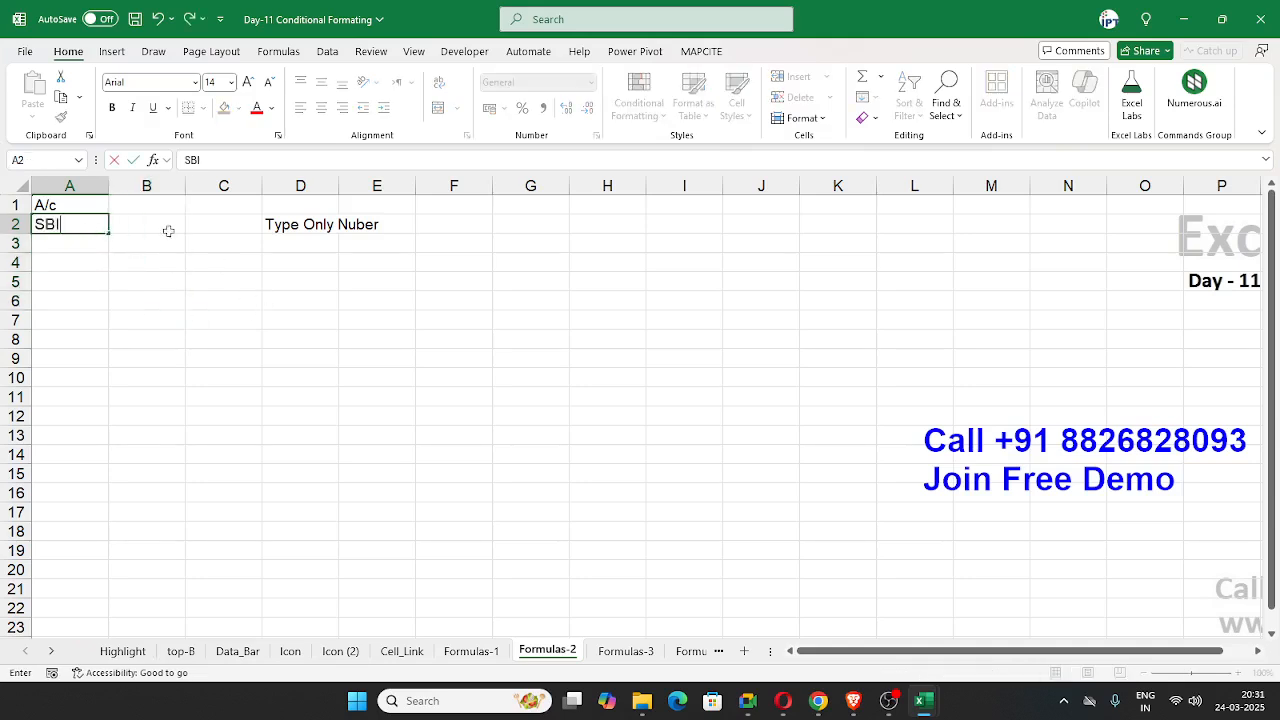
type("1236525")
key("Return")
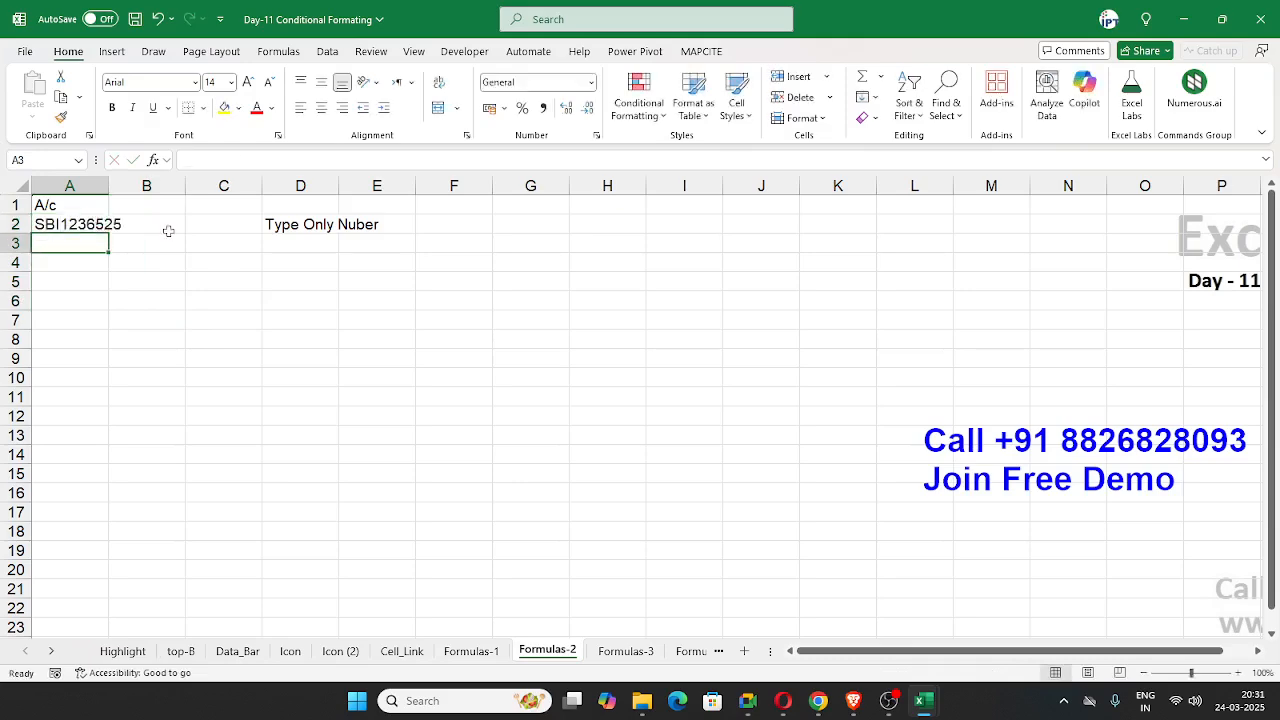
type("PN")
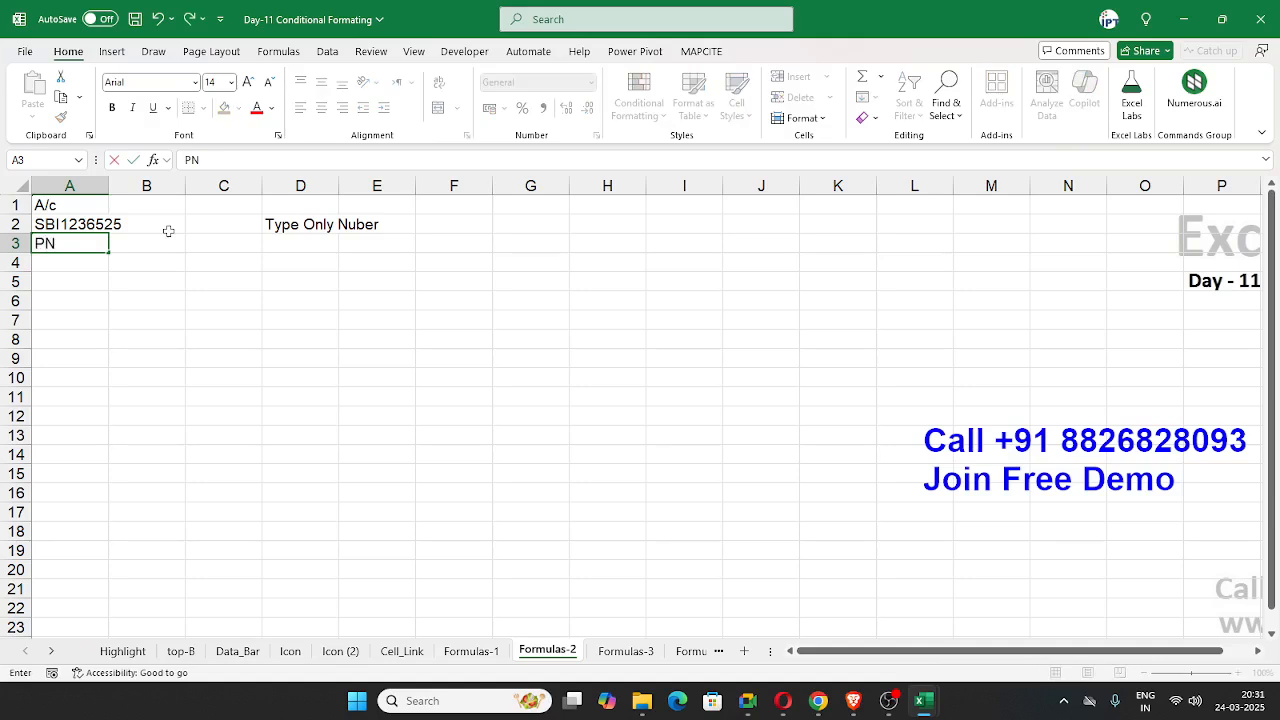
type("B2581352")
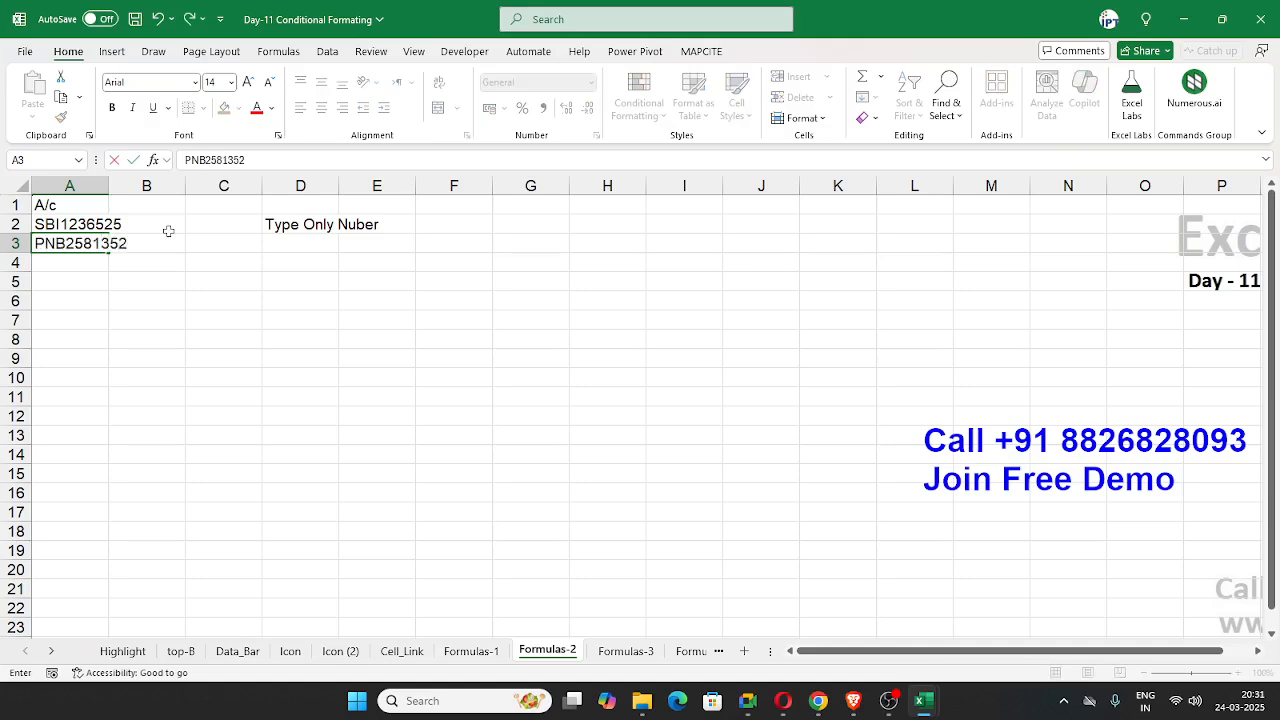
type("2")
key("Return")
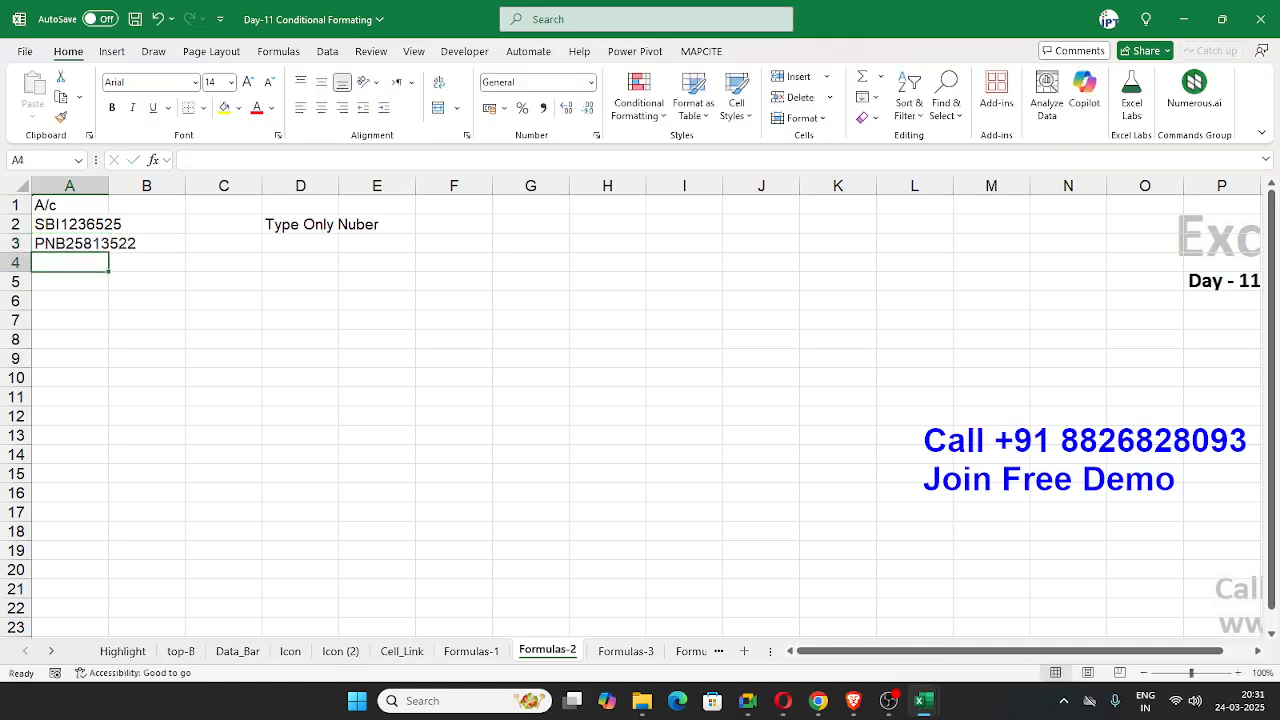
key("alt+Tab")
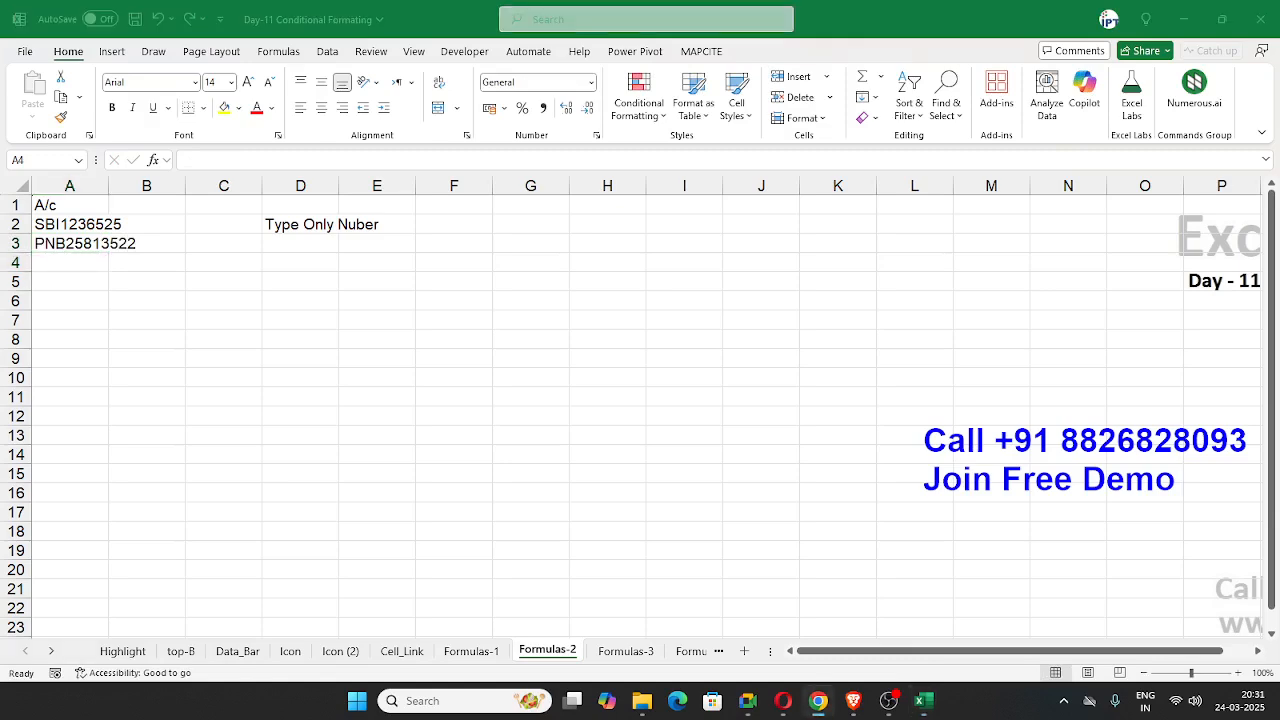
key("alt+Tab")
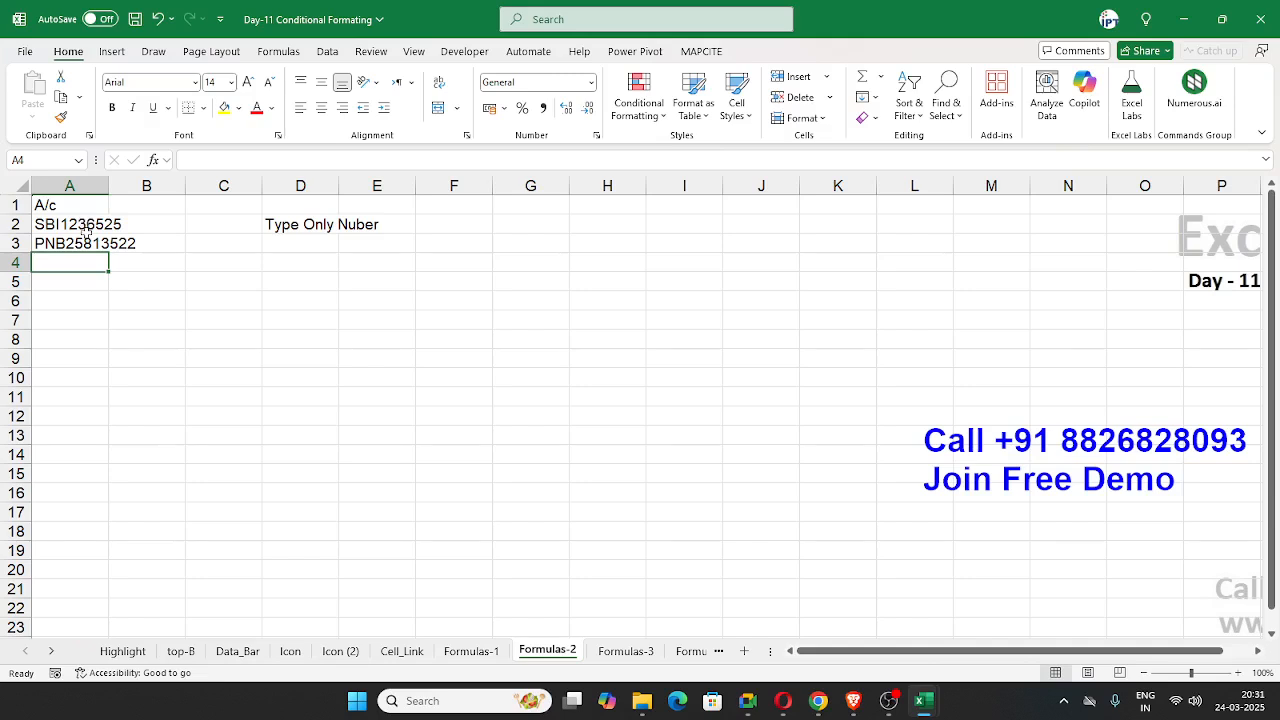
Step: Delete the sample account entries in A2:A3 and select cell A2
left_click_drag(89, 245, 83, 229)
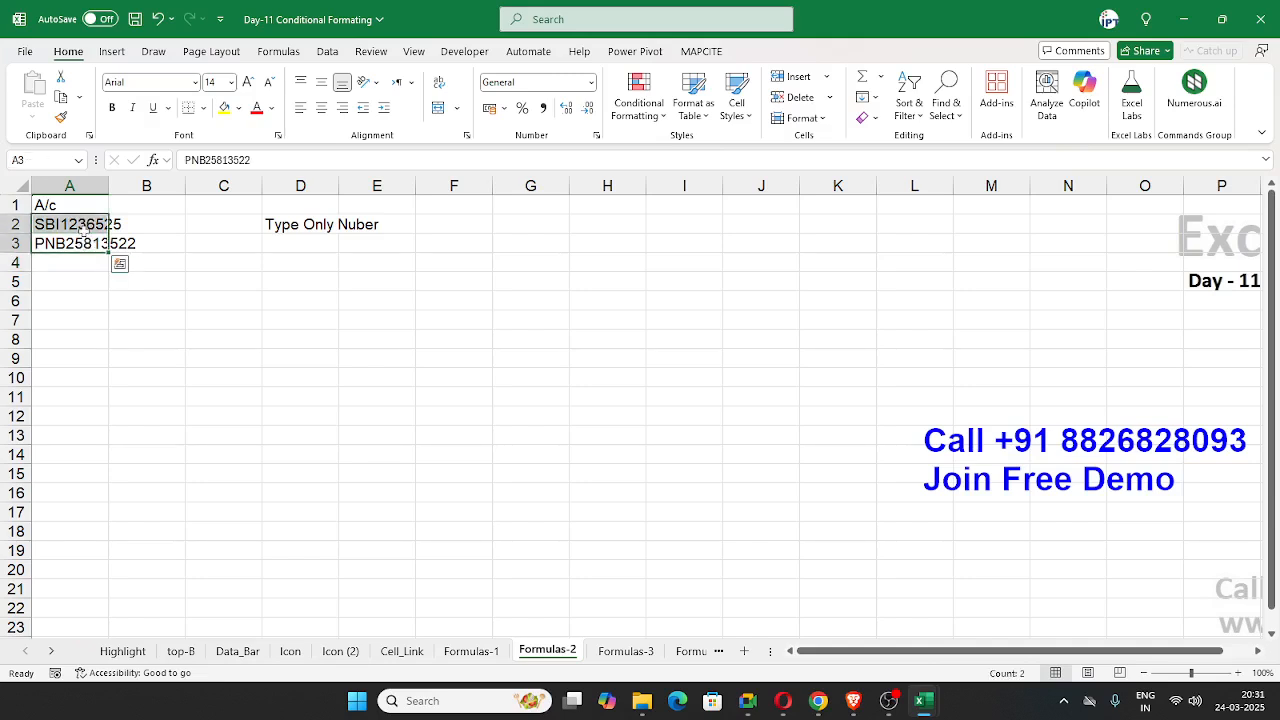
key("Delete")
left_click(84, 231)
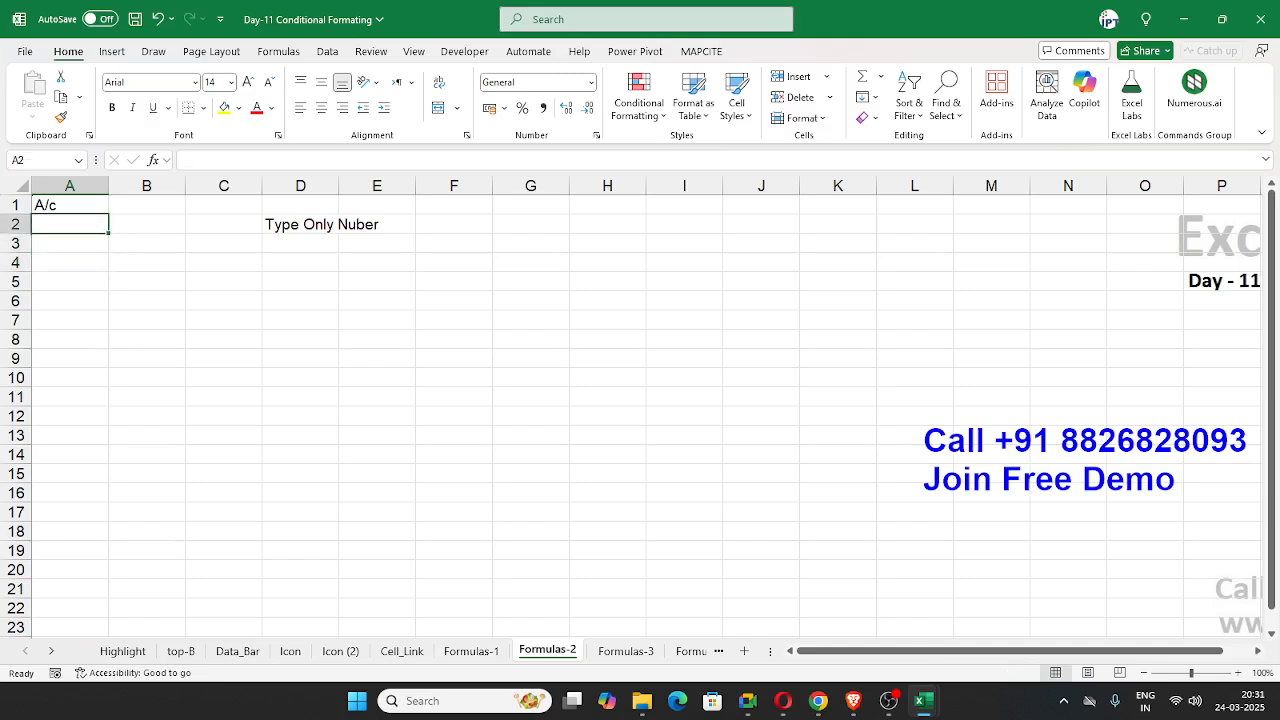
key("alt+Tab")
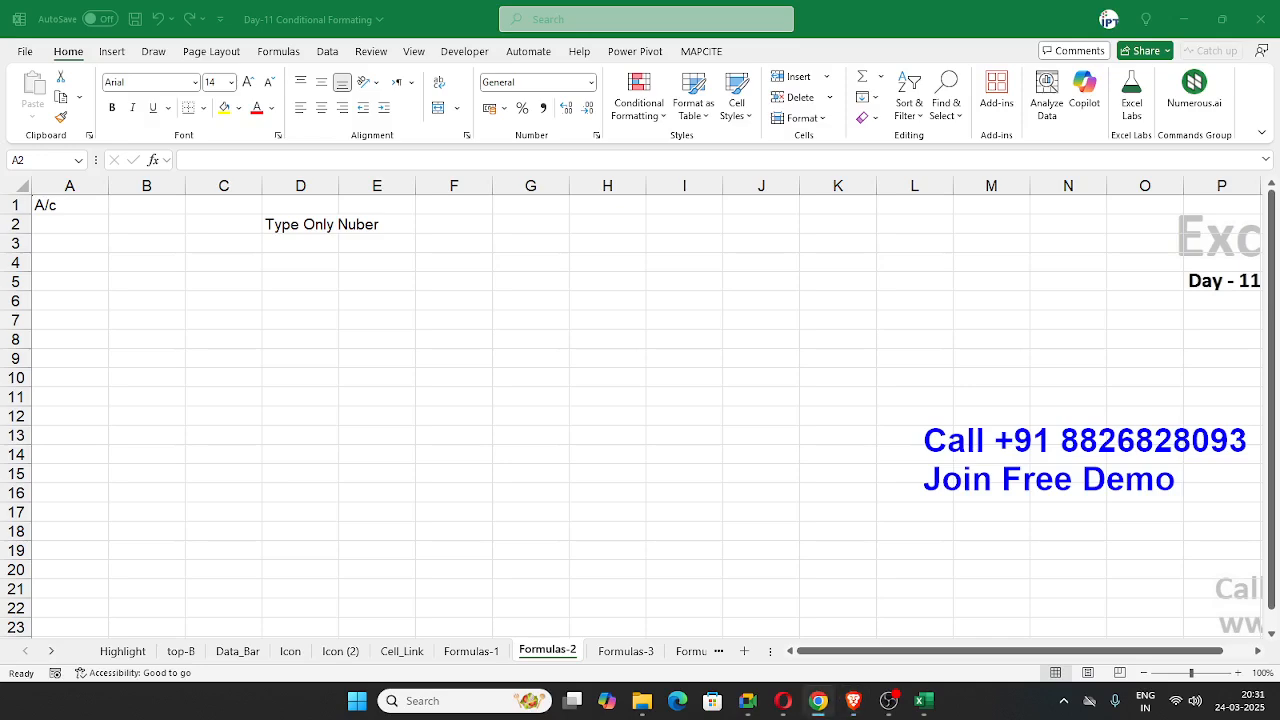
left_click(73, 229)
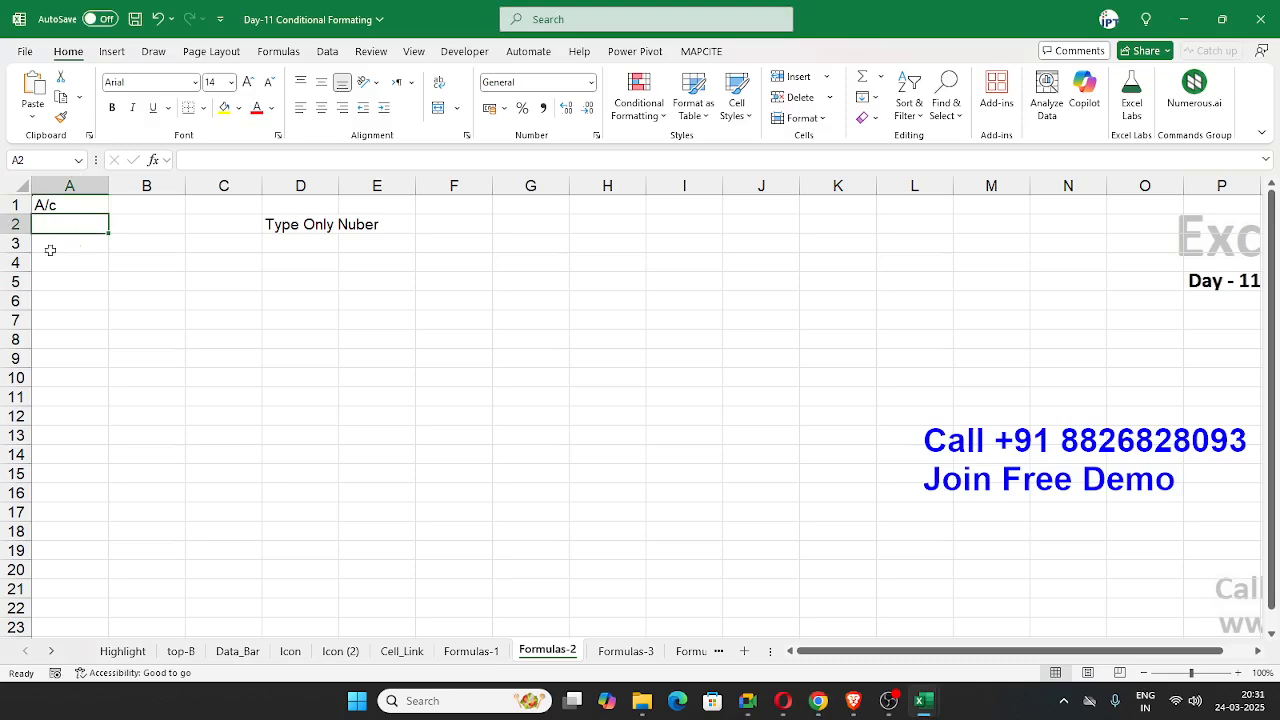
key("alt+Tab")
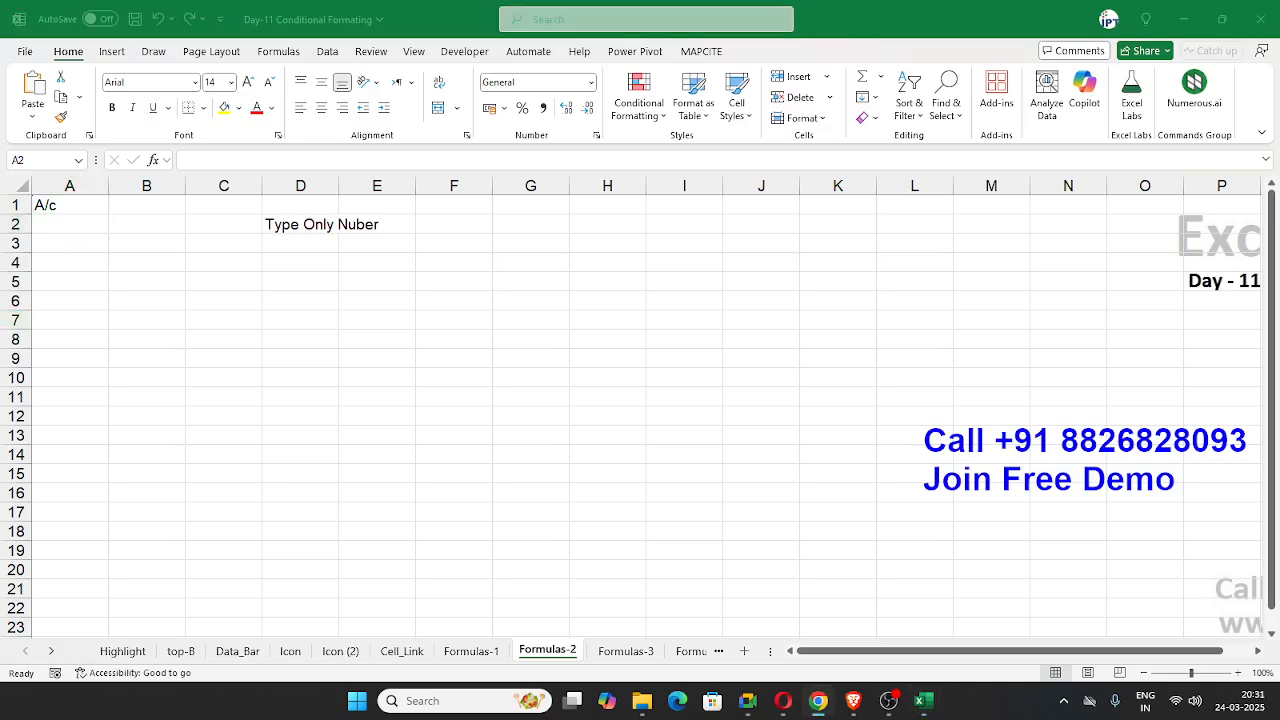
left_click(67, 228)
Step: Enter the formula =ISTEXT(A2) in cell B2
left_click(129, 230)
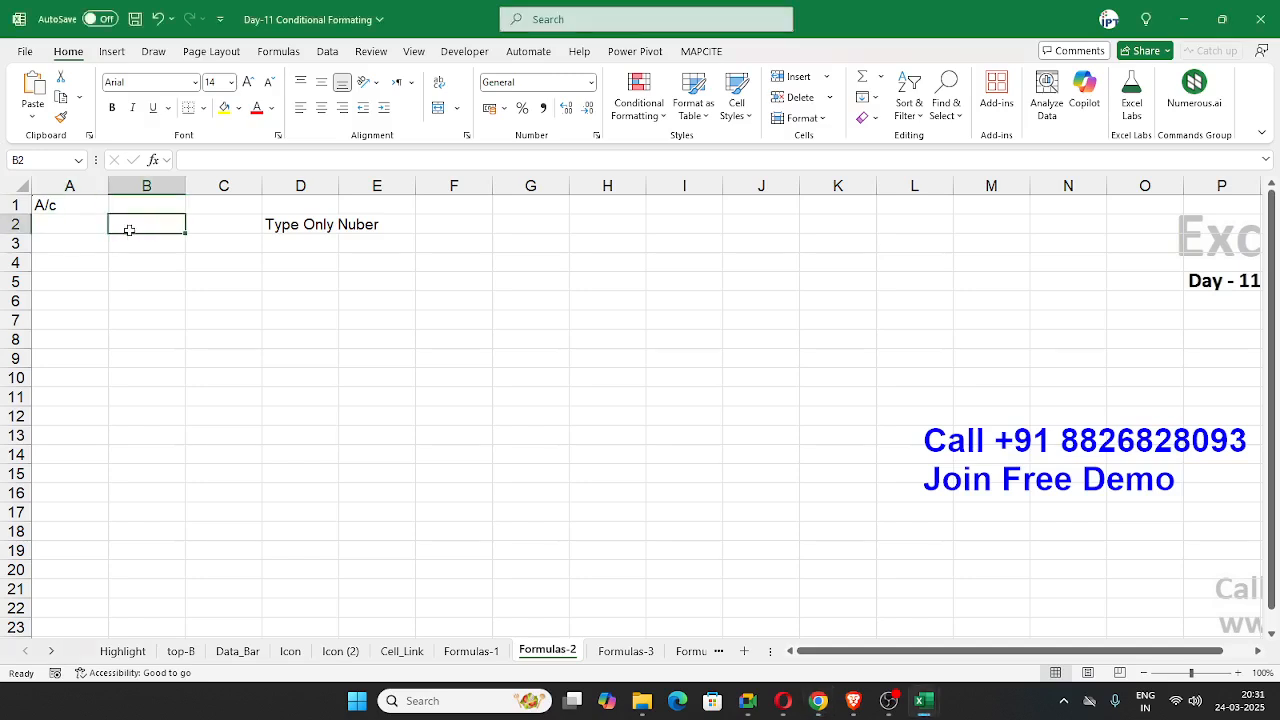
type("=is")
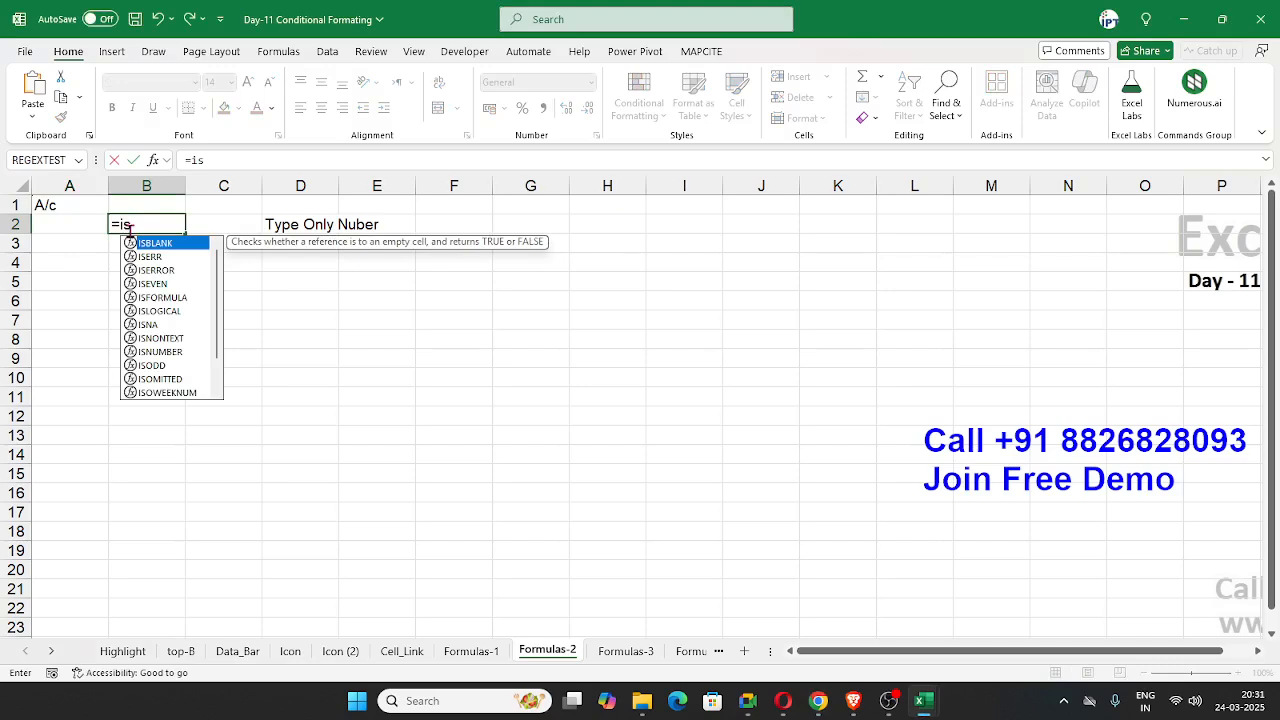
type("te")
key("Tab")
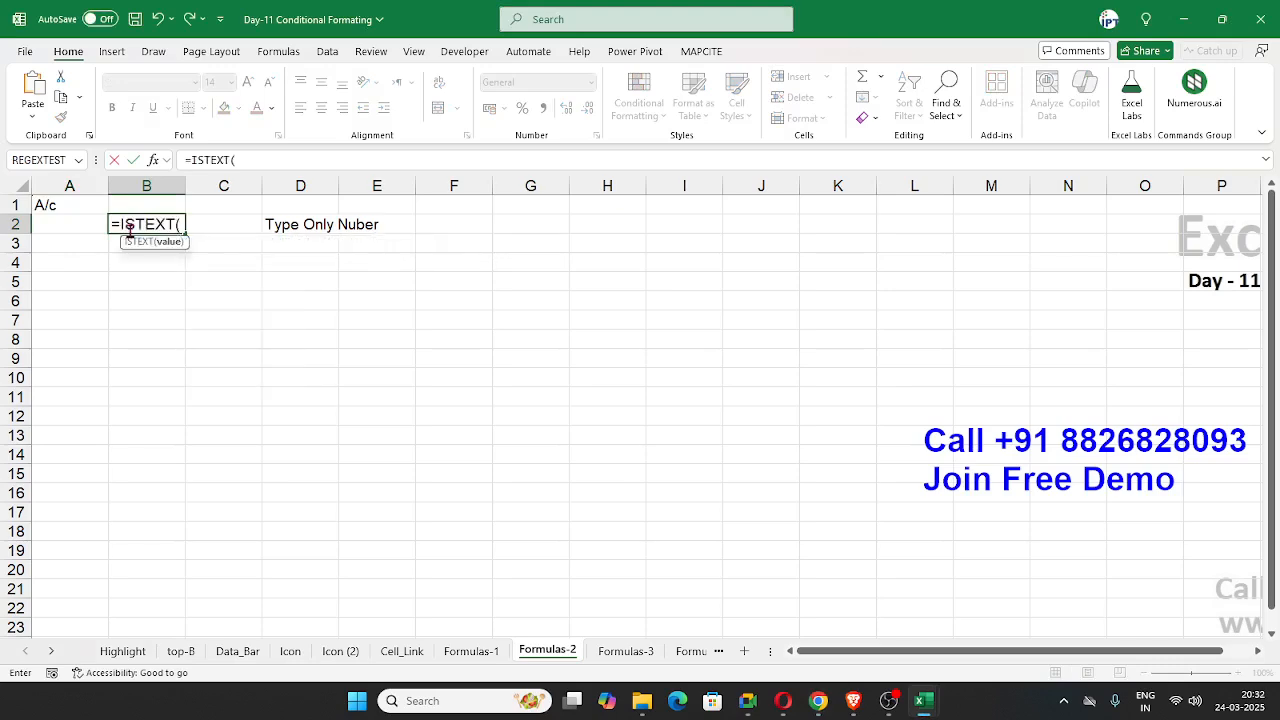
left_click(81, 224)
key("Return")
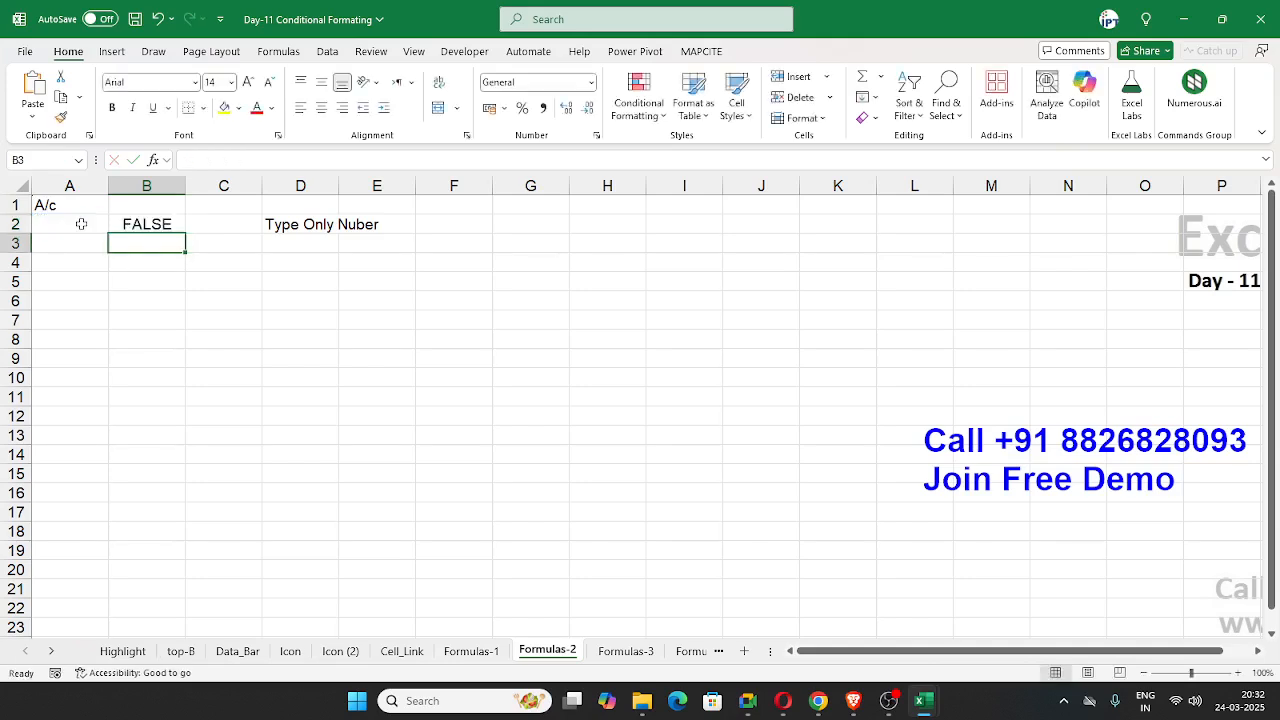
Step: Test the ISTEXT formula by entering 25 in A2 and replacing it with the text dasd
key("Up")
left_click(81, 224)
type("25")
key("Return")
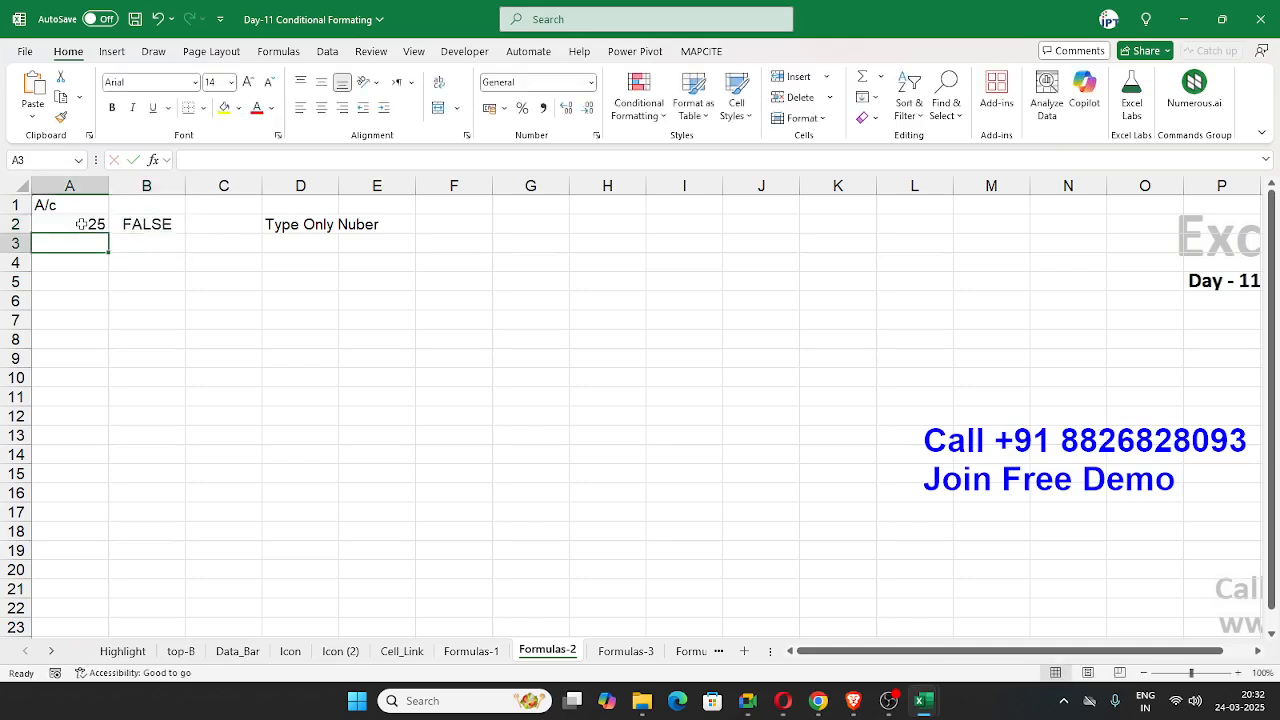
key("Up")
type("dasd")
key("Return")
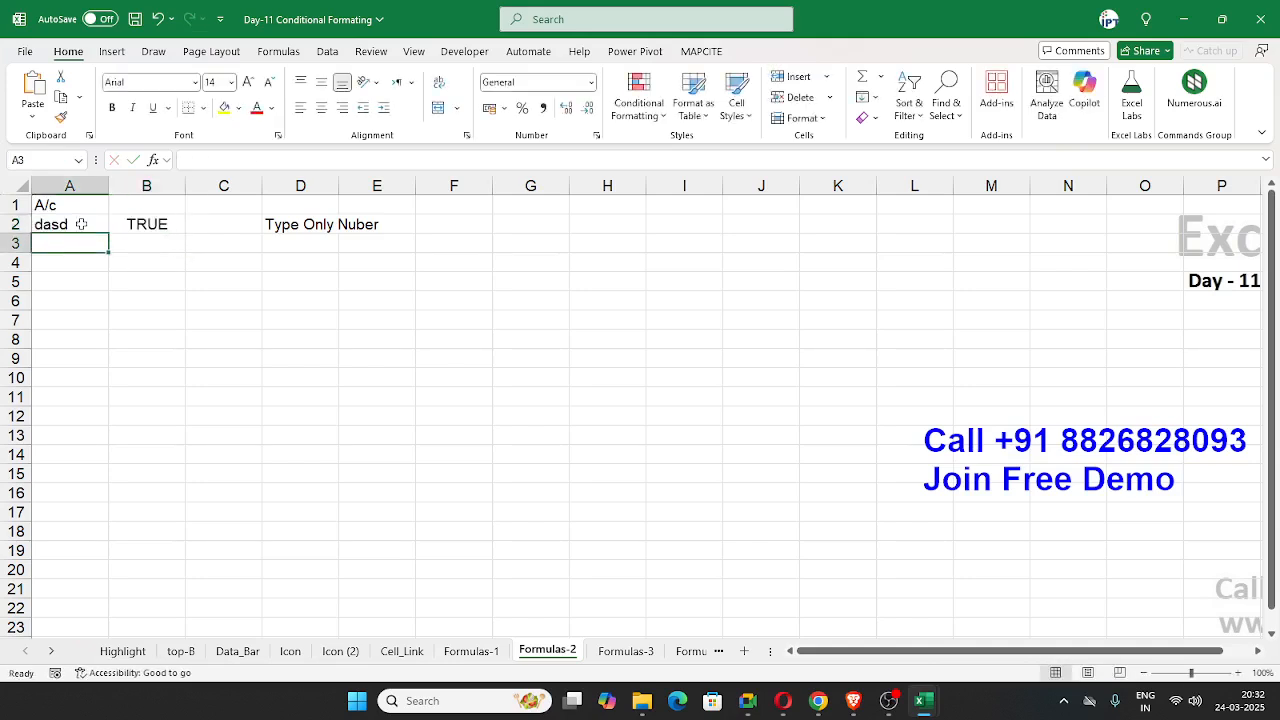
Step: Copy the ISTEXT formula text from cell B2
left_click(133, 222)
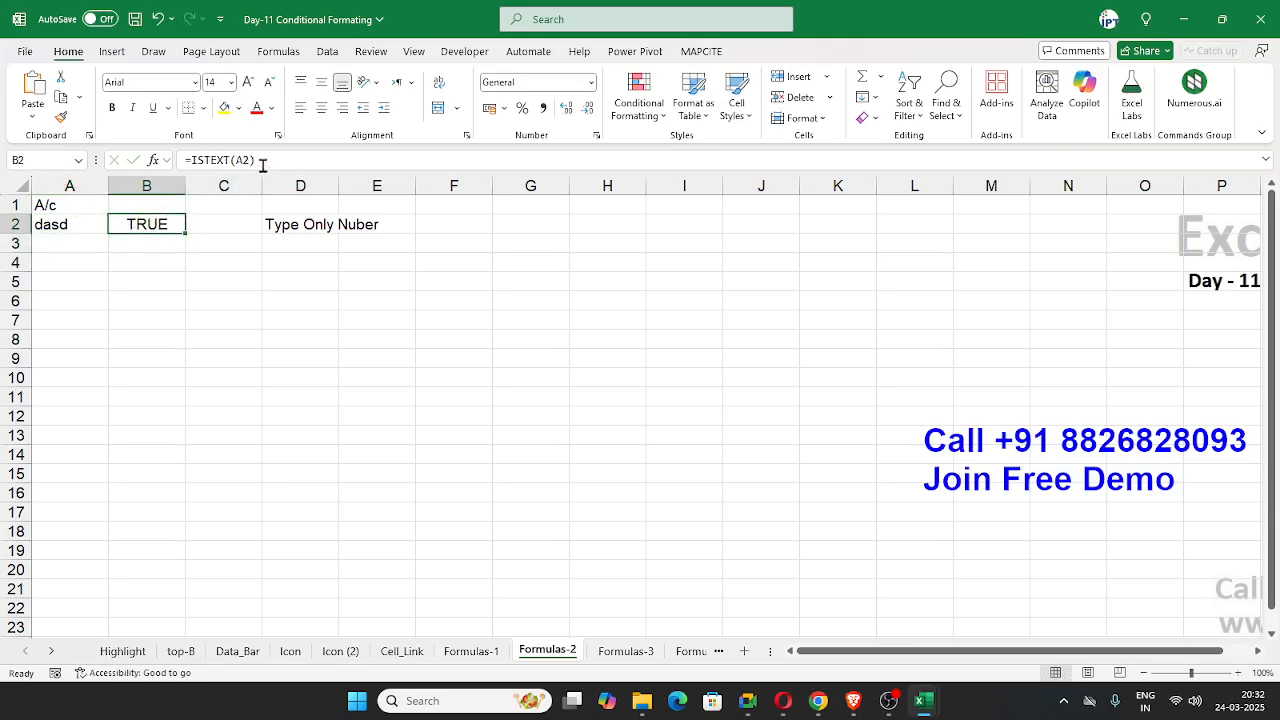
left_click_drag(264, 163, 126, 166)
key("Escape")
Step: Set up a formula-based conditional formatting rule for A2 with =ISTEXT(A2) and a light green fill
left_click(44, 224)
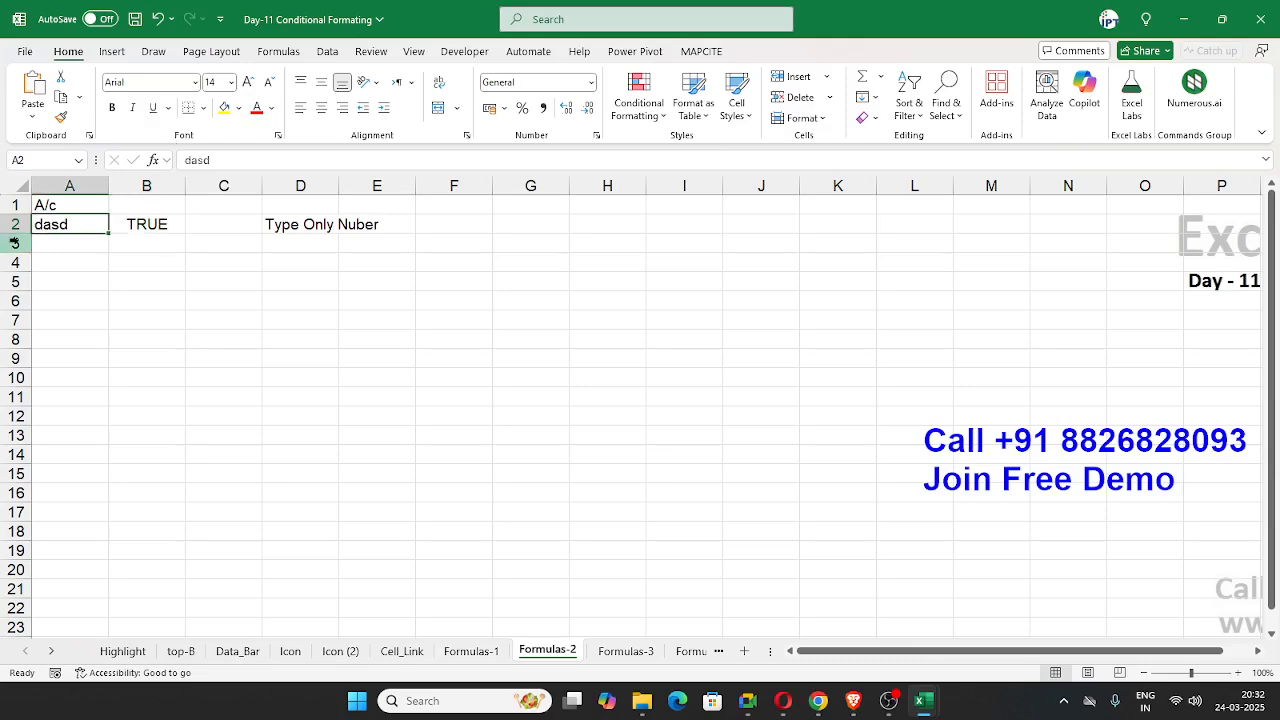
left_click(625, 114)
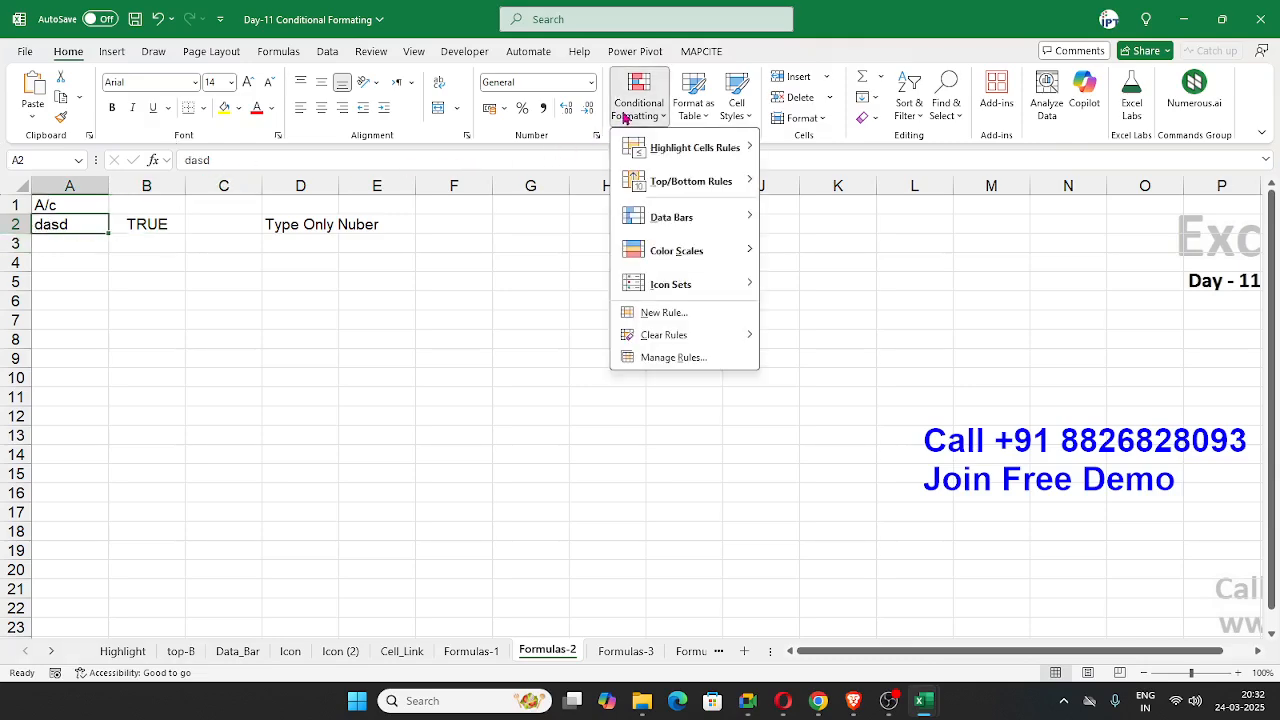
left_click(664, 313)
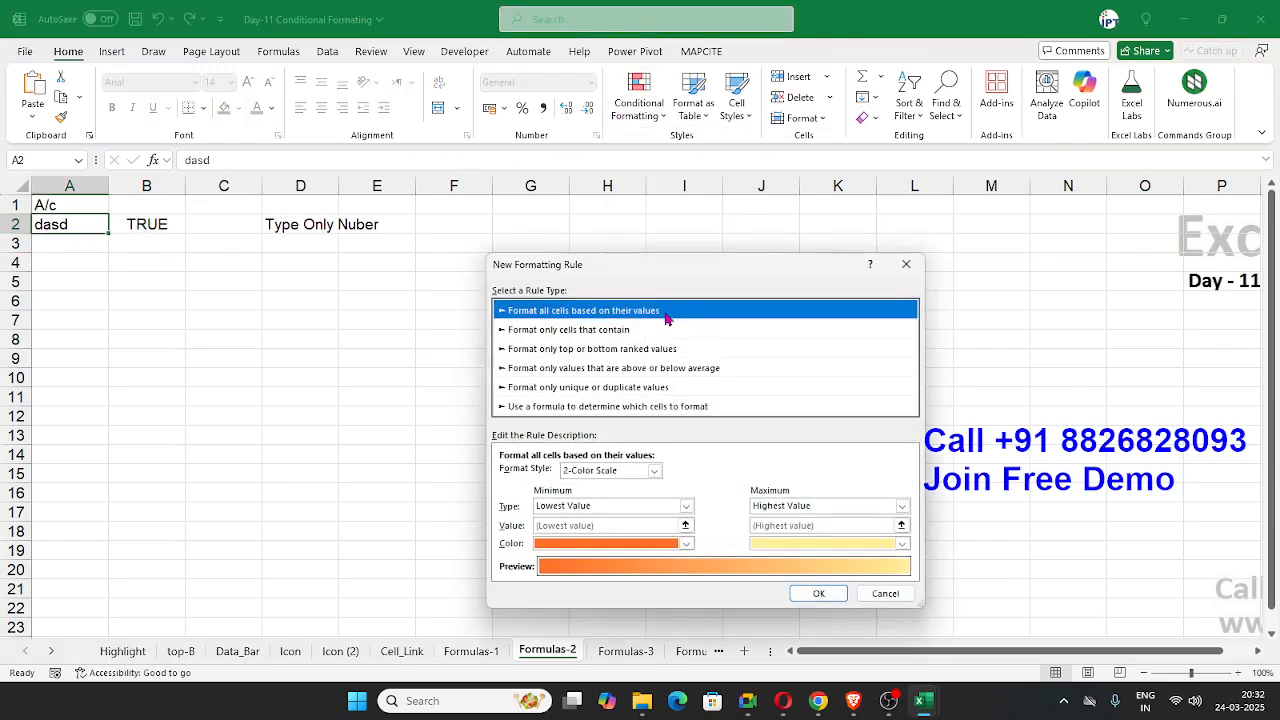
left_click(545, 407)
left_click(545, 474)
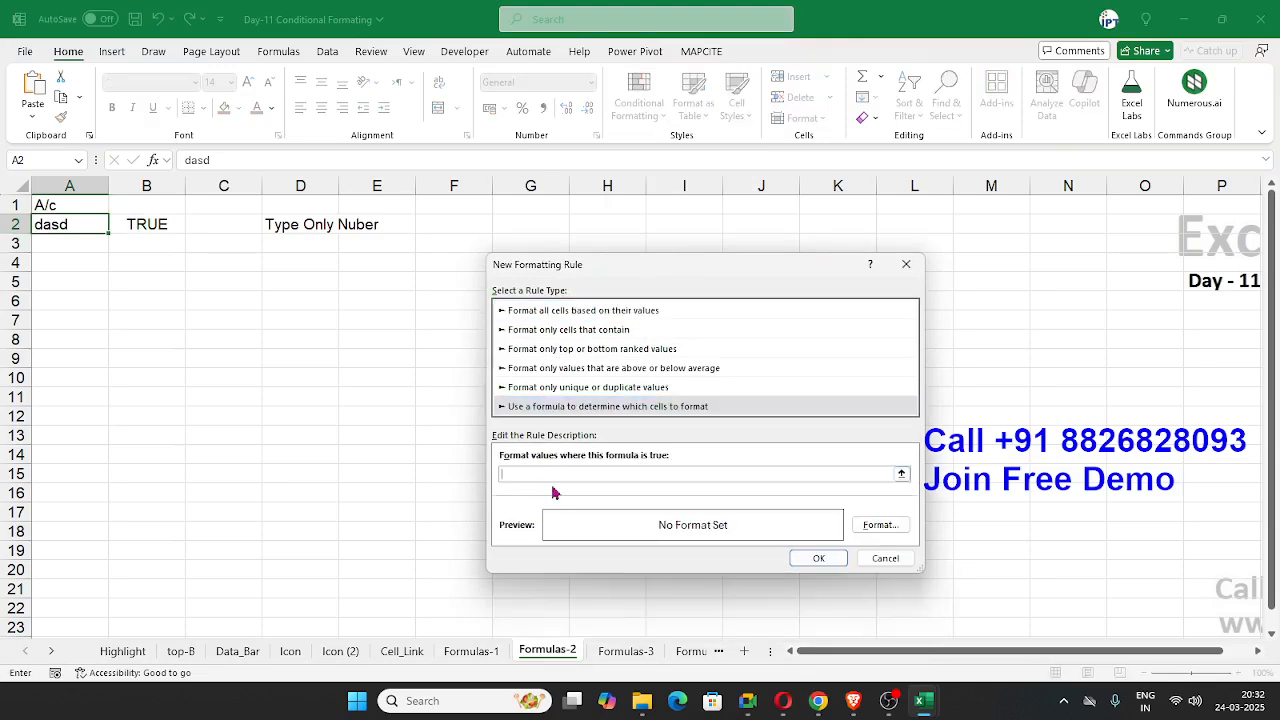
type("=ISTEXT(A2)")
left_click(879, 524)
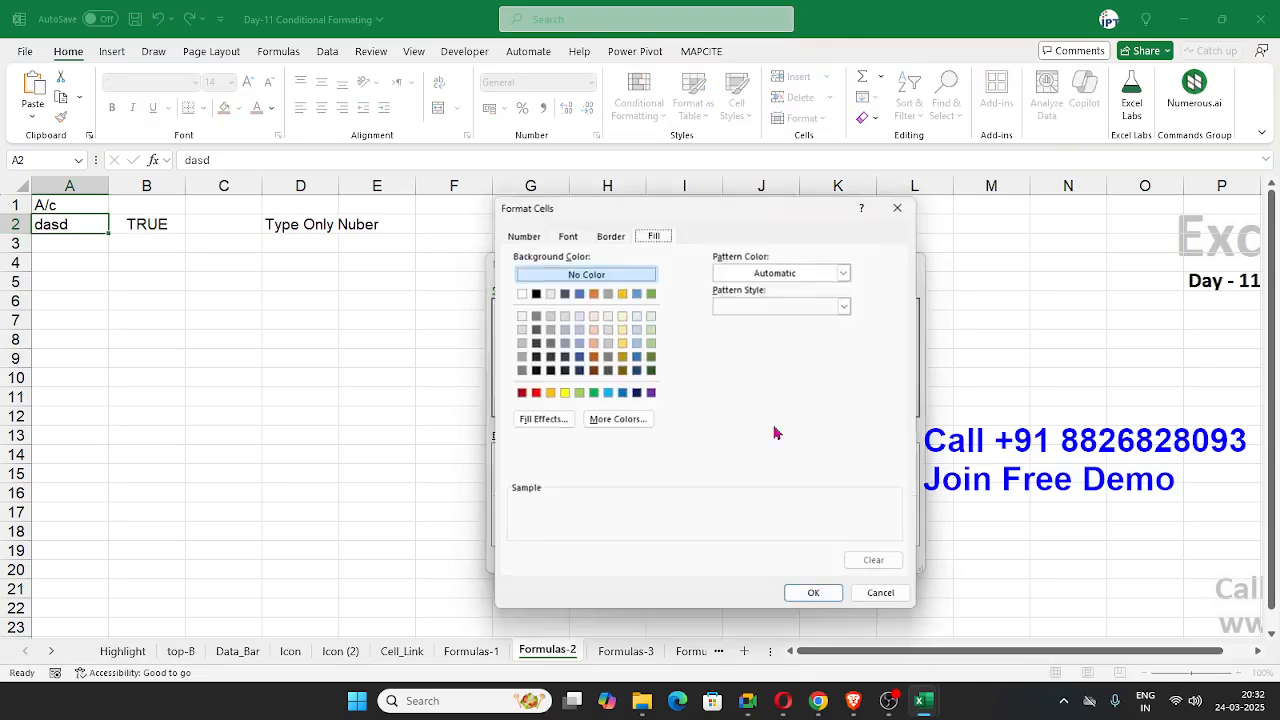
left_click(579, 393)
left_click(814, 593)
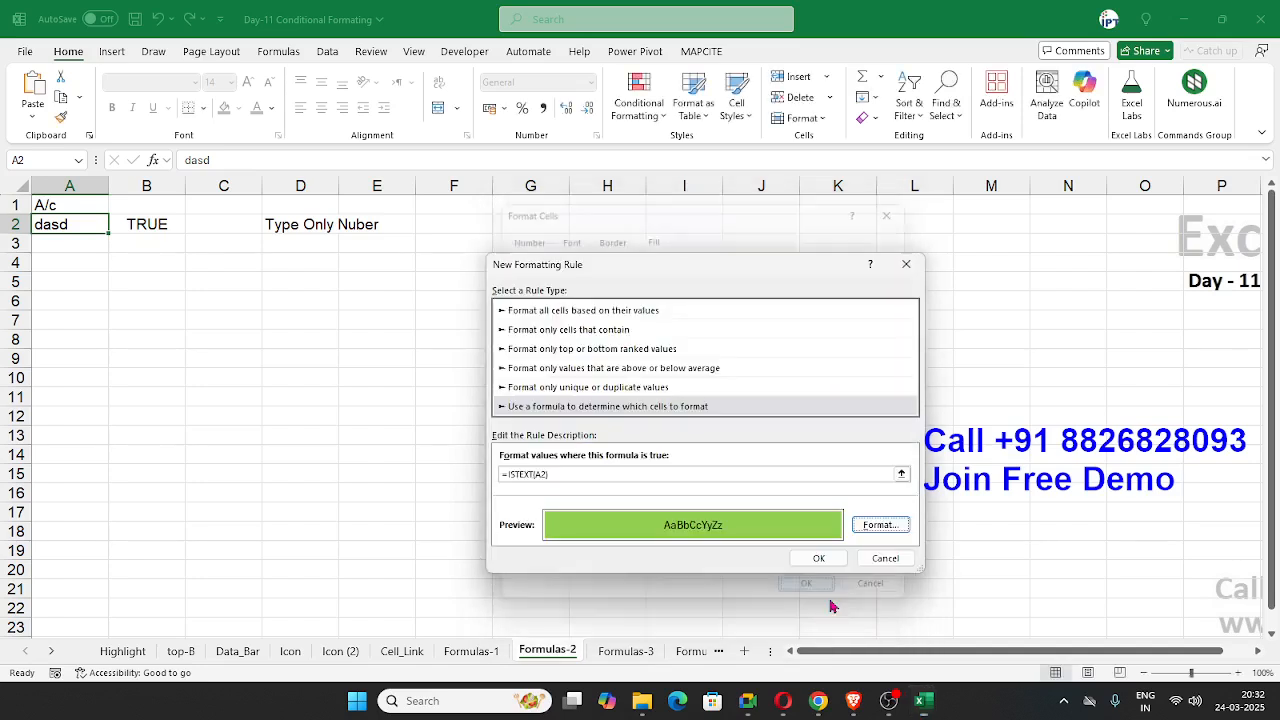
left_click(602, 474)
left_click_drag(586, 474, 509, 475)
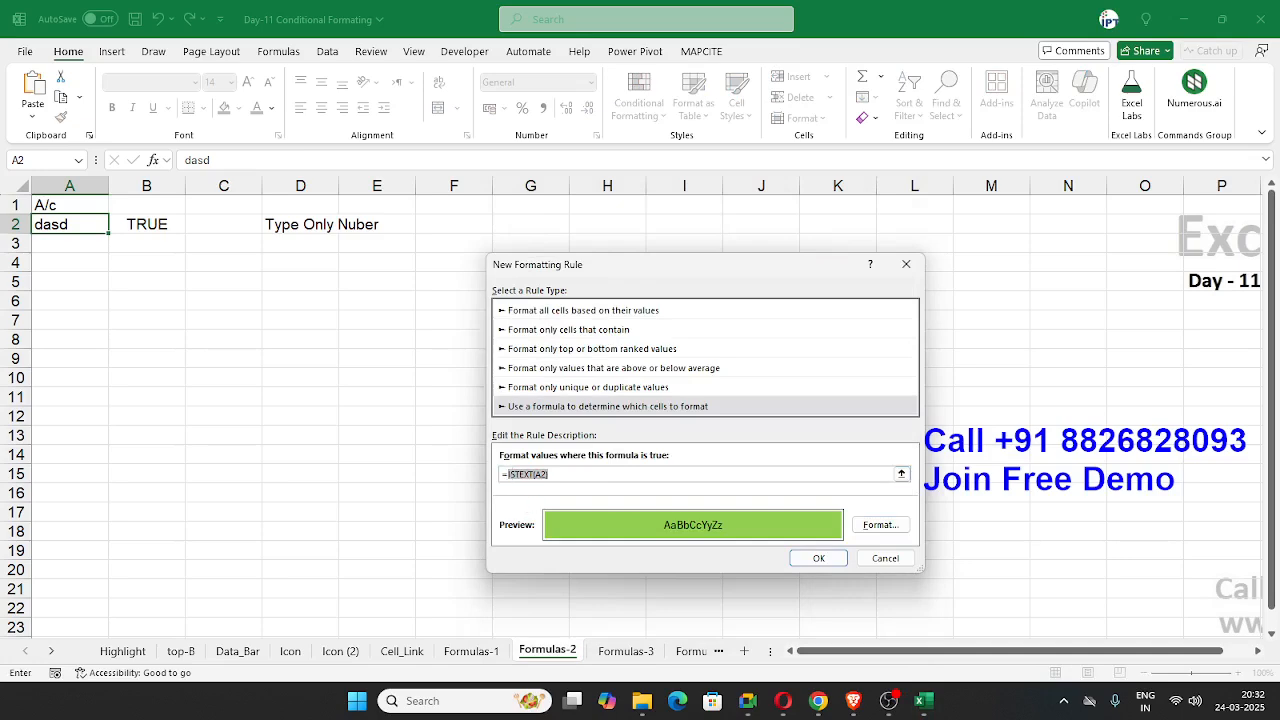
key("alt+Tab")
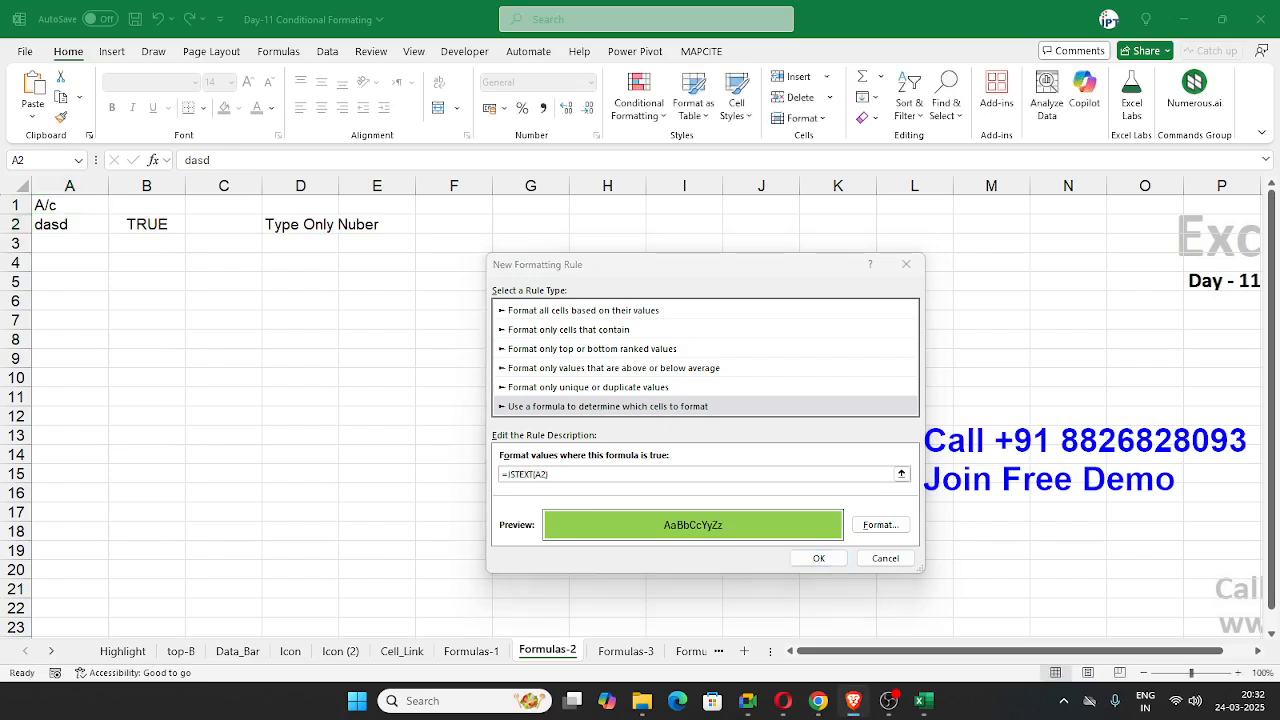
key("alt+Tab")
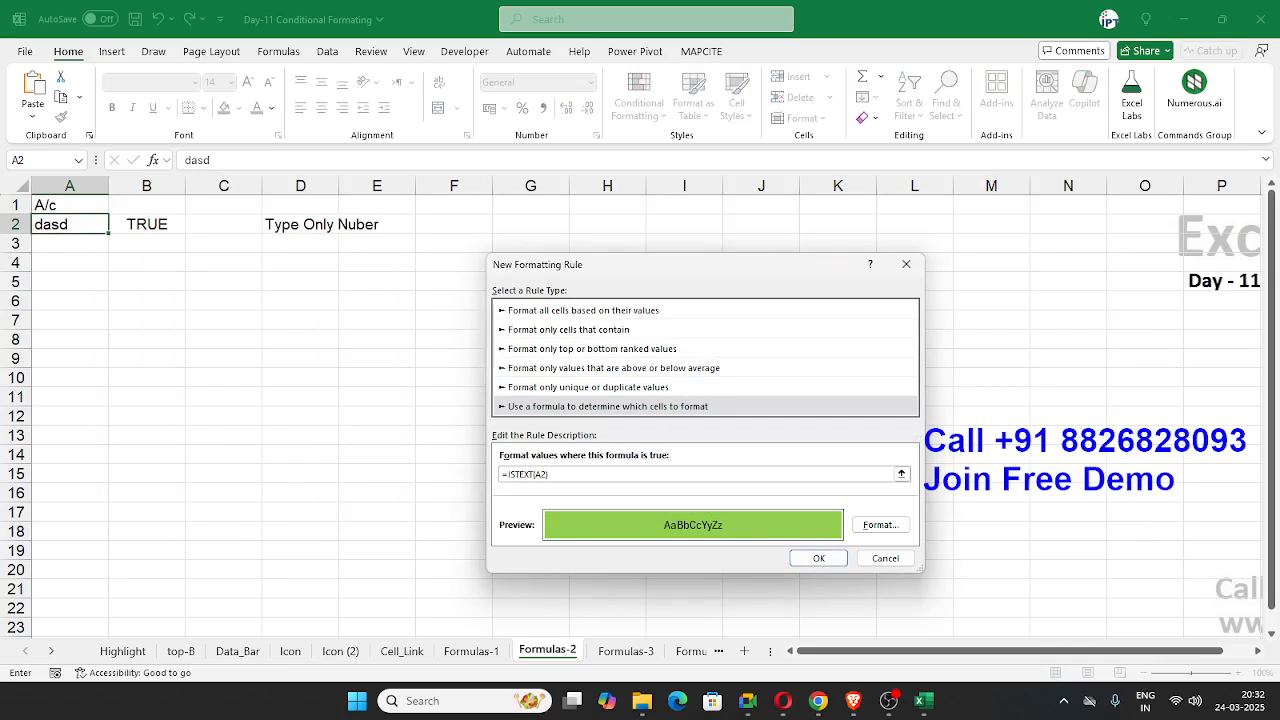
key("alt+Tab")
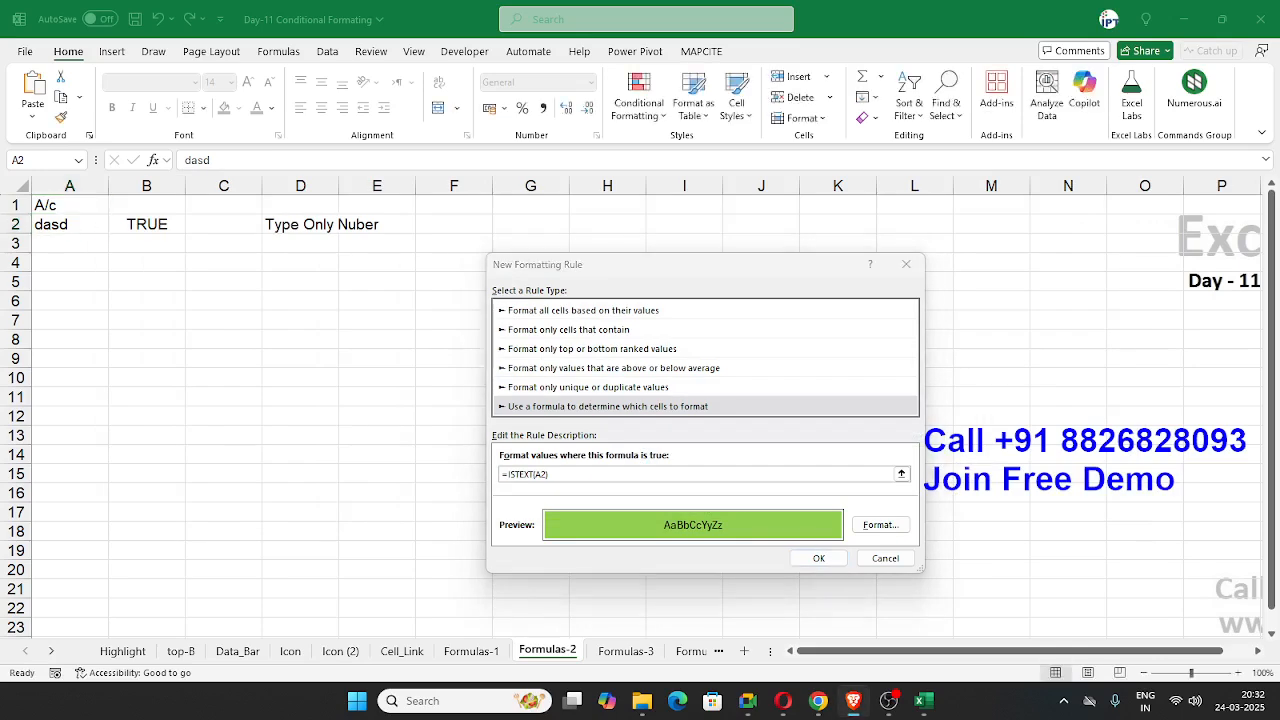
key("alt+Tab")
key("alt+Tab")
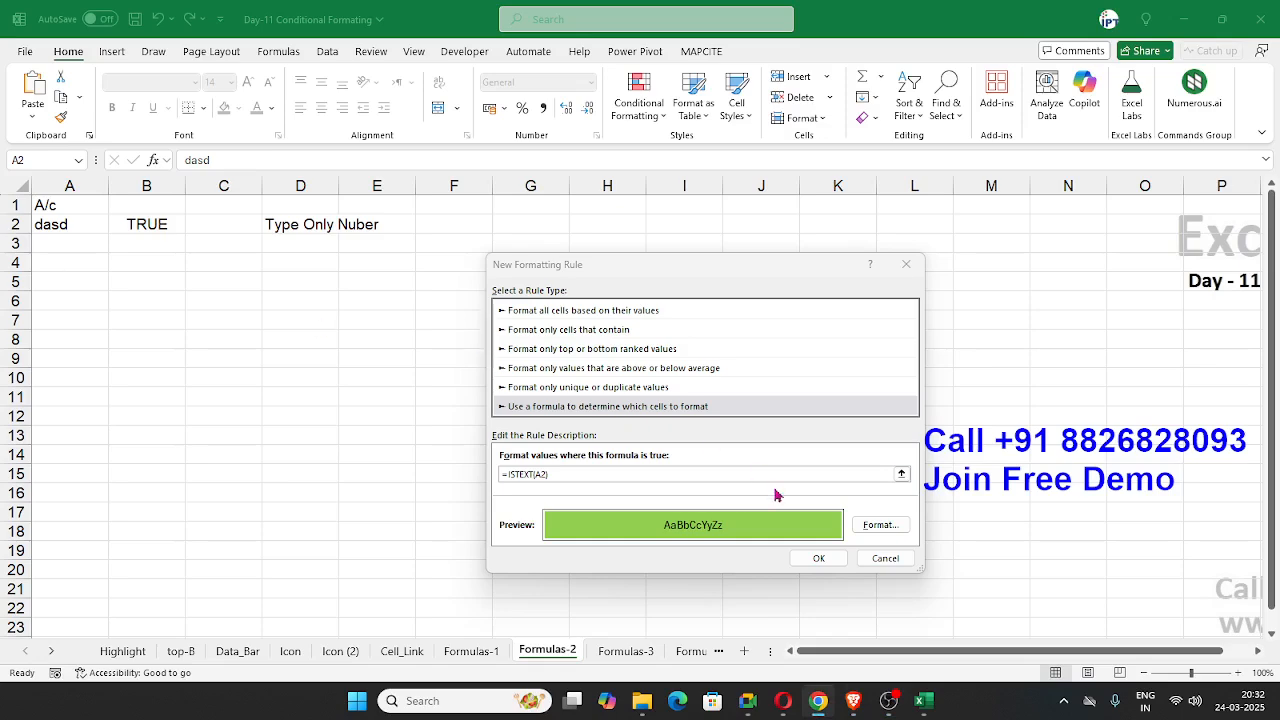
Step: Apply the new rule to A2 and copy its formatting down to A3:A14 with Format Painter
left_click(818, 558)
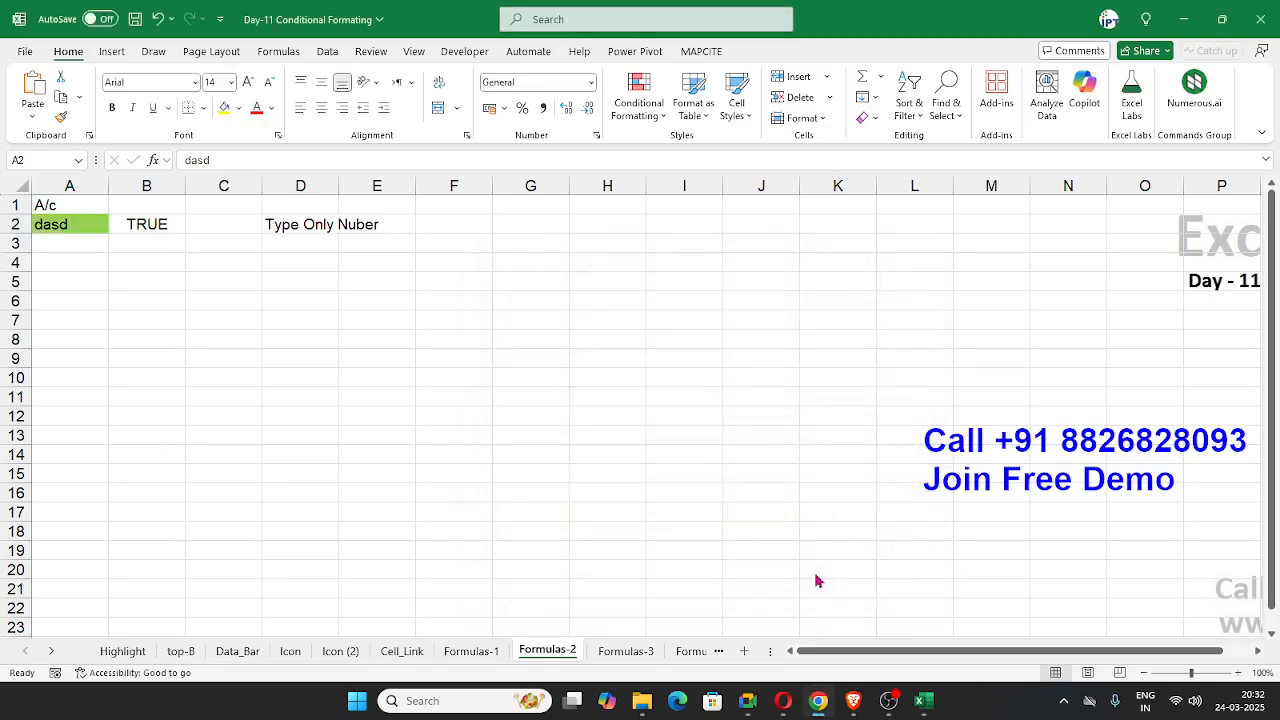
left_click(61, 116)
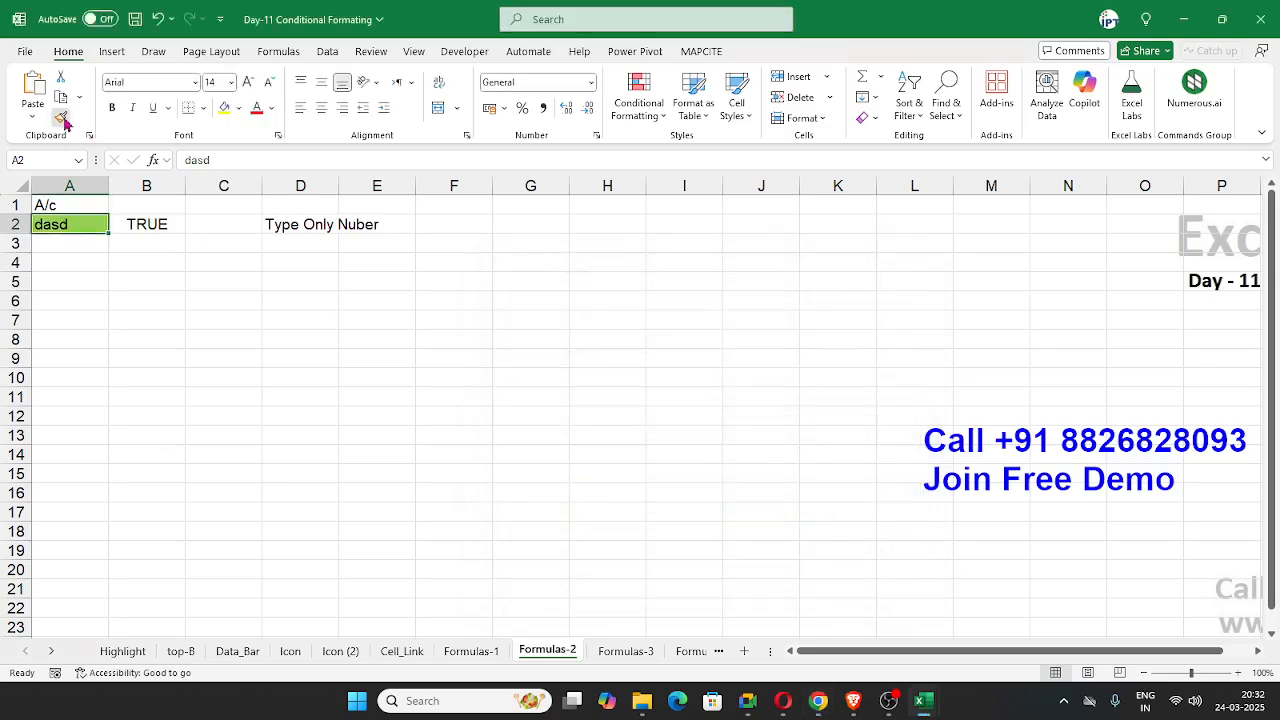
left_click_drag(69, 246, 69, 455)
left_click(67, 266)
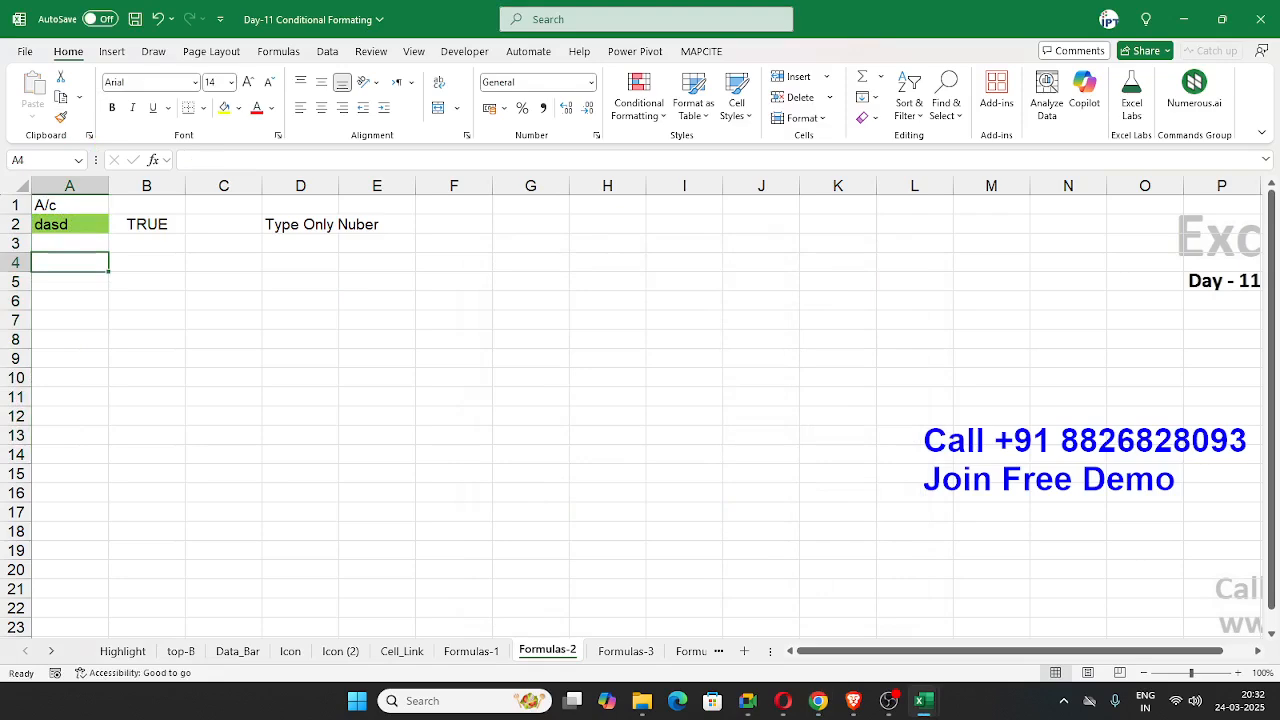
key("alt+Tab")
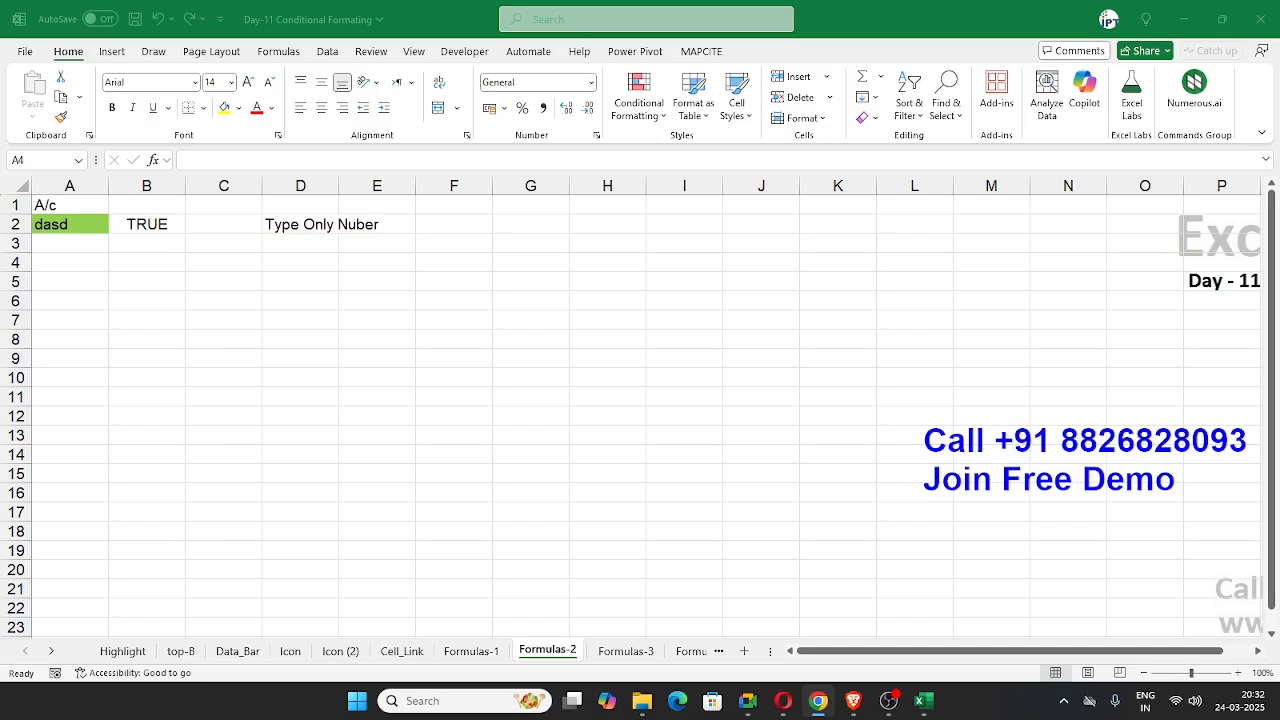
key("alt+Tab")
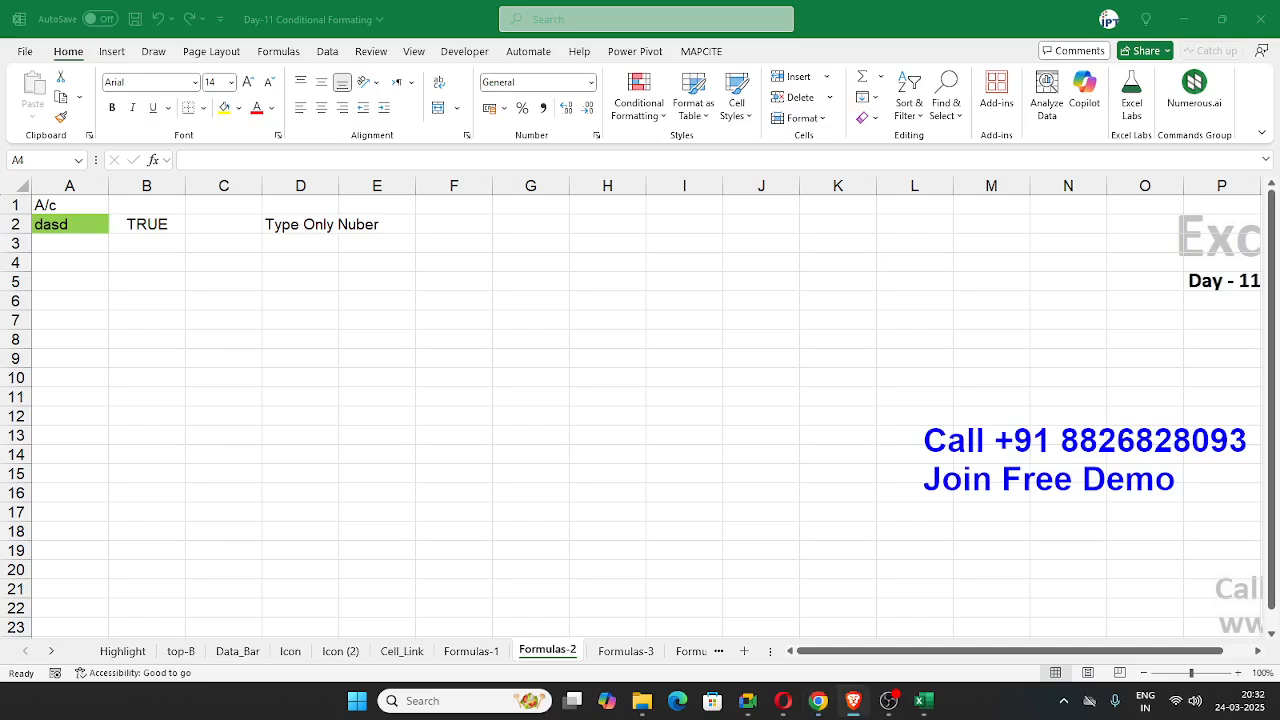
Step: Copy the conditional formatting of A2 down to A3:A13 with Format Painter
key("alt+Tab")
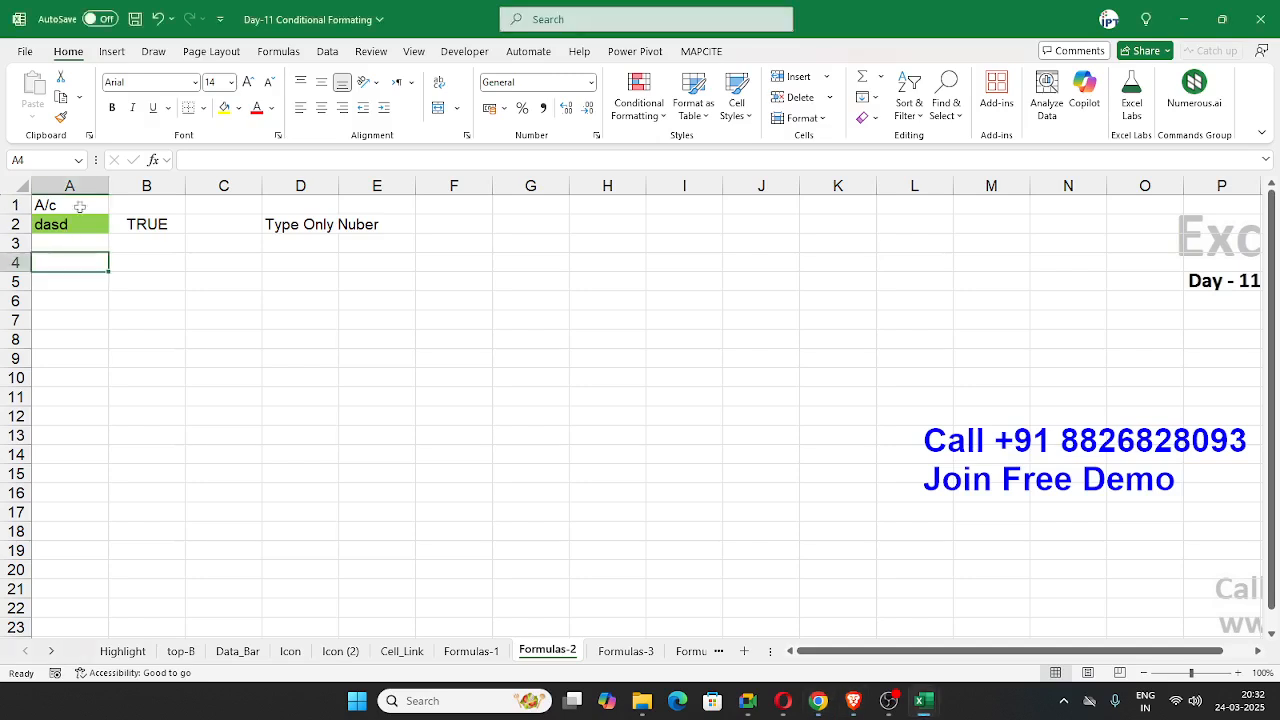
left_click(59, 119)
left_click(62, 118)
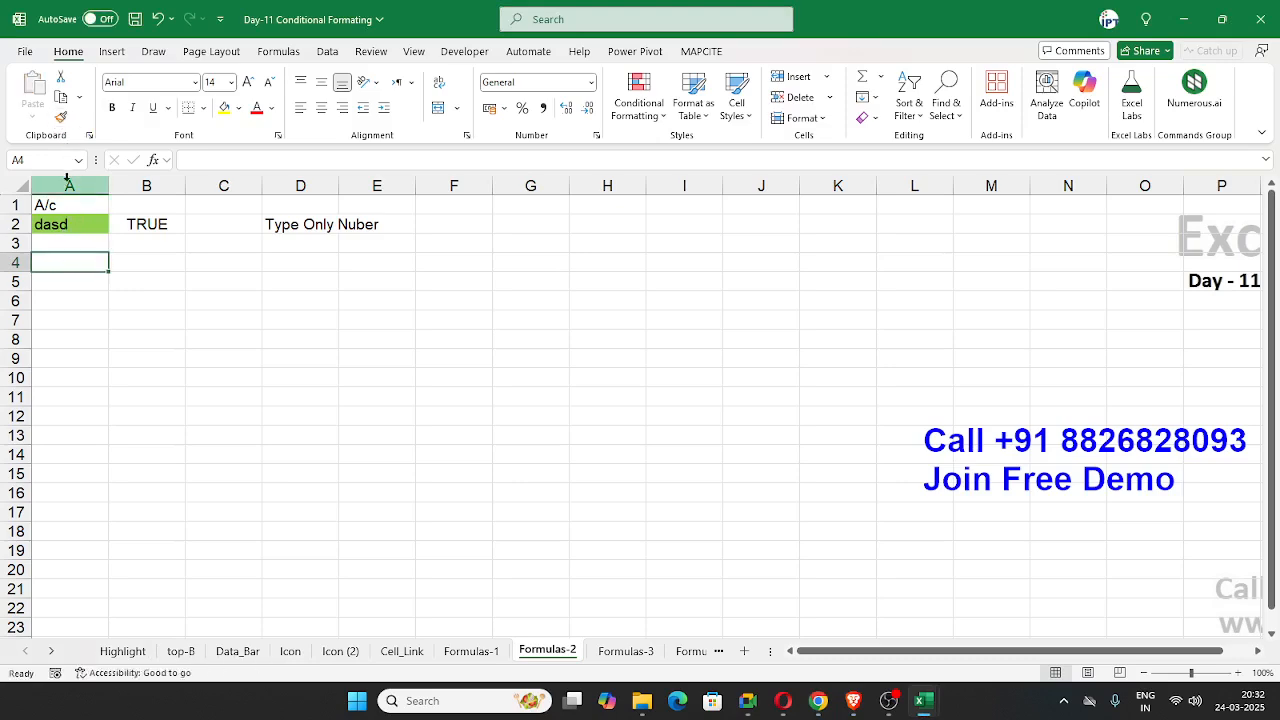
left_click(66, 224)
left_click(62, 120)
left_click_drag(62, 246, 62, 436)
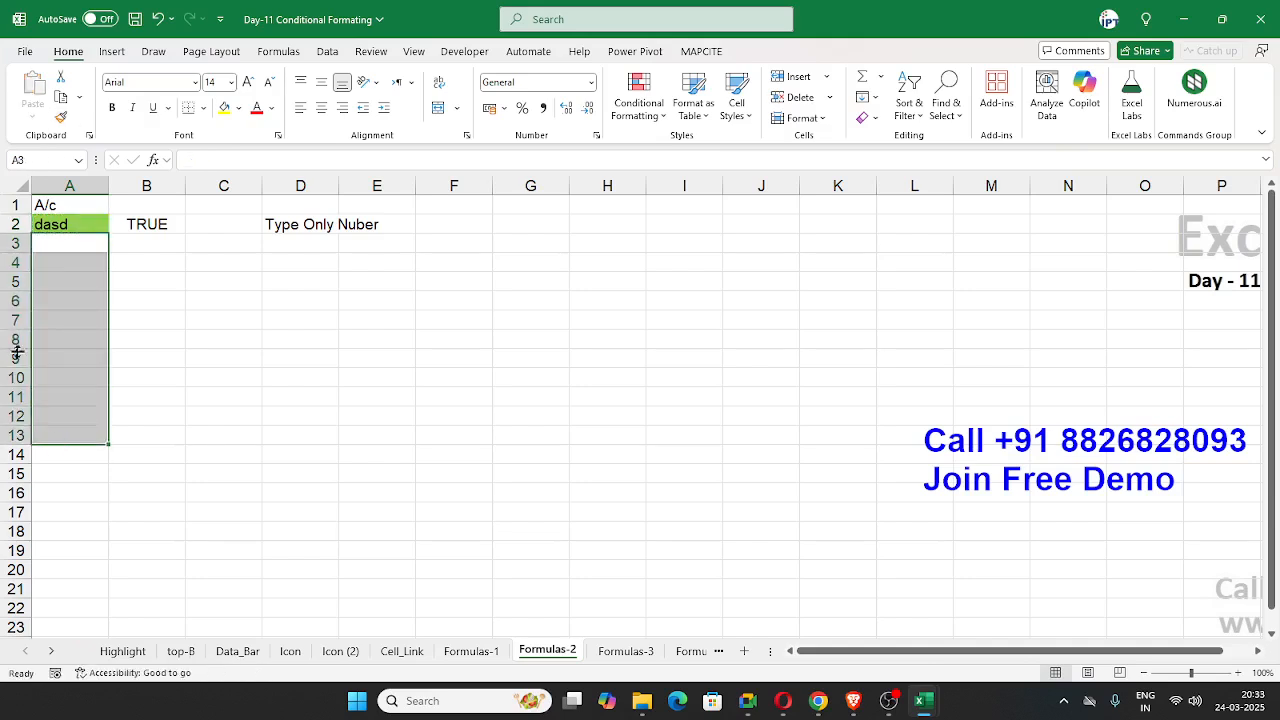
Step: Test the copied text rule by entering 154556 in A5 and sds in A6
left_click(65, 281)
type("154556")
key("Return")
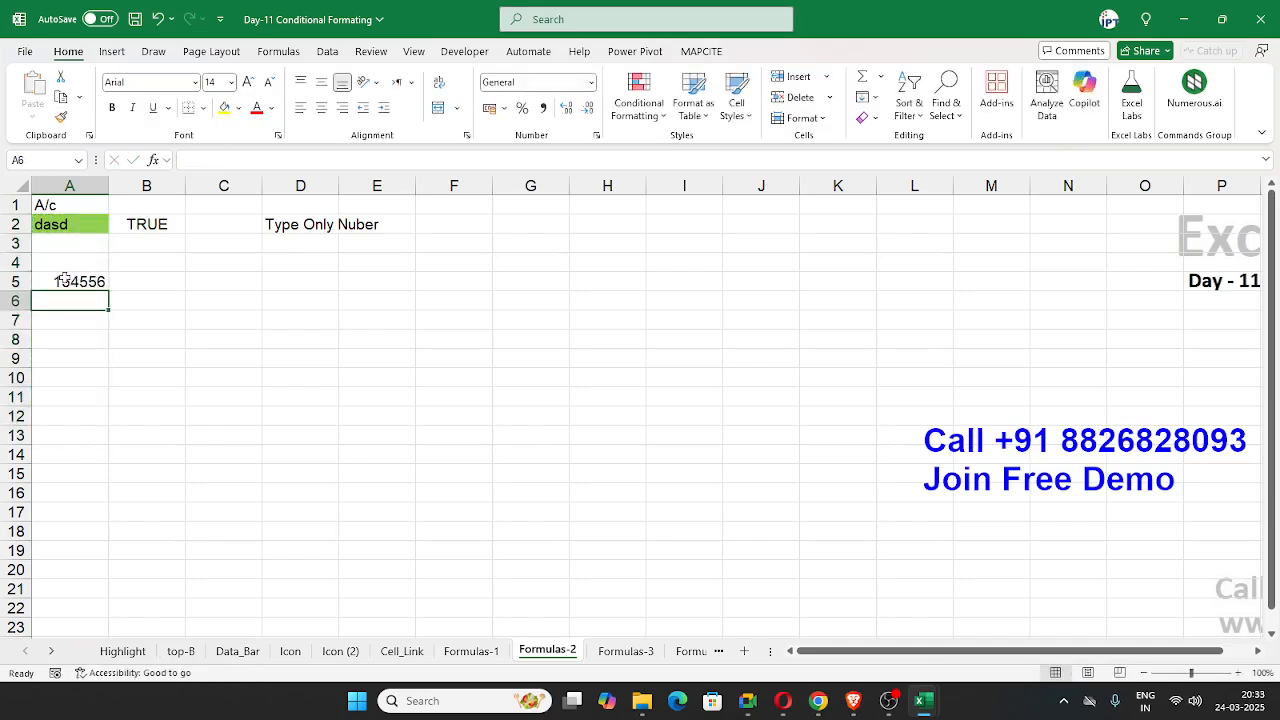
type("sds")
key("Return")
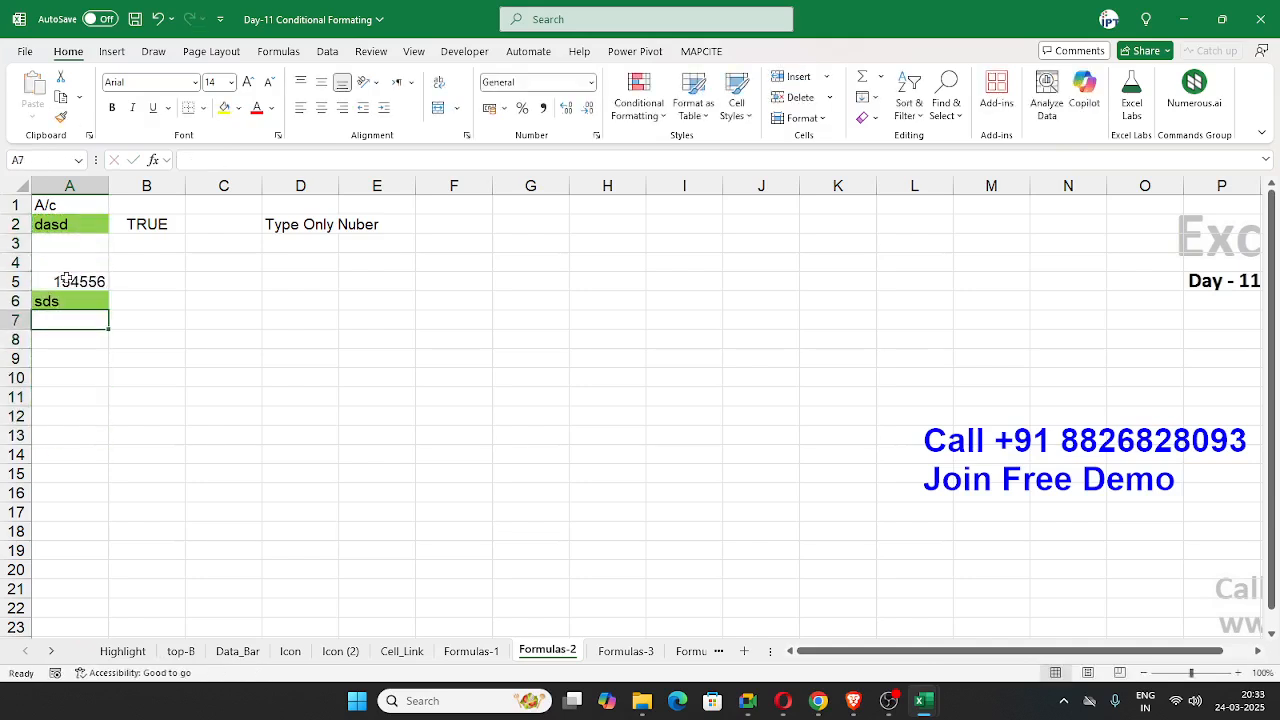
Step: Clear all conditional formatting rules from the Formulas-3 sheet and delete the contents of B1:C7
left_click(618, 652)
left_click(502, 586)
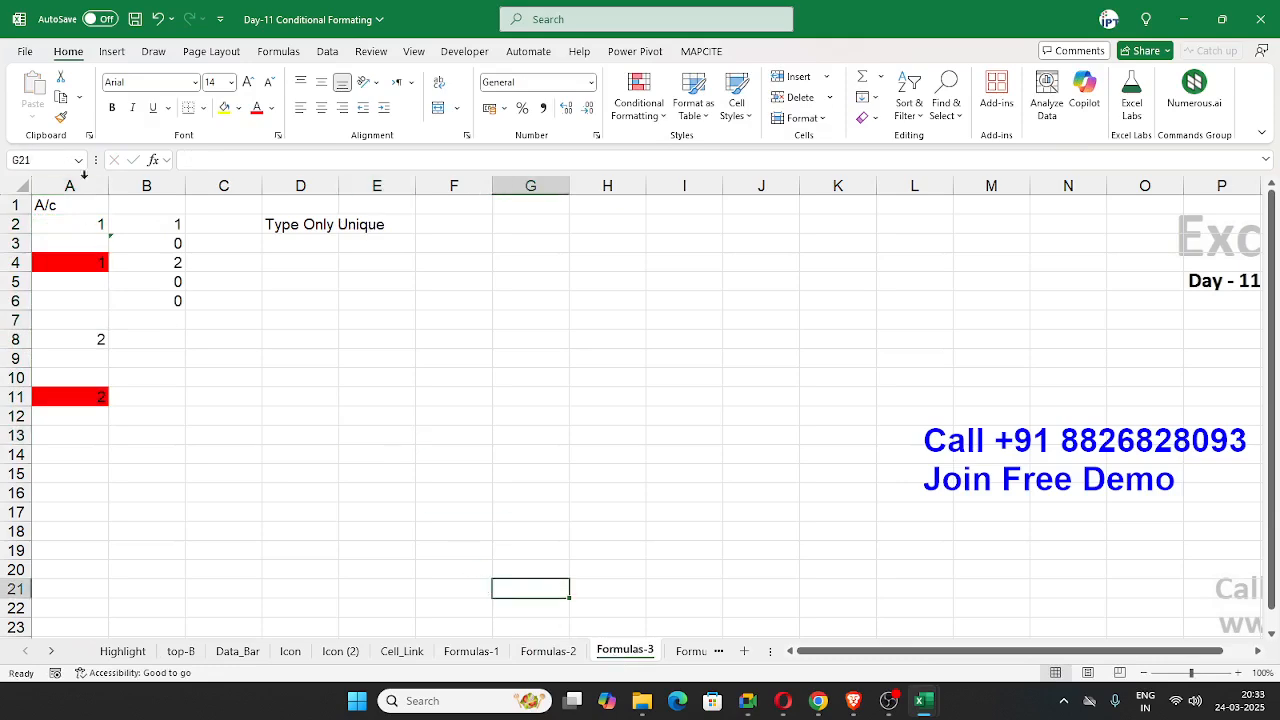
left_click_drag(100, 224, 92, 396)
left_click(640, 100)
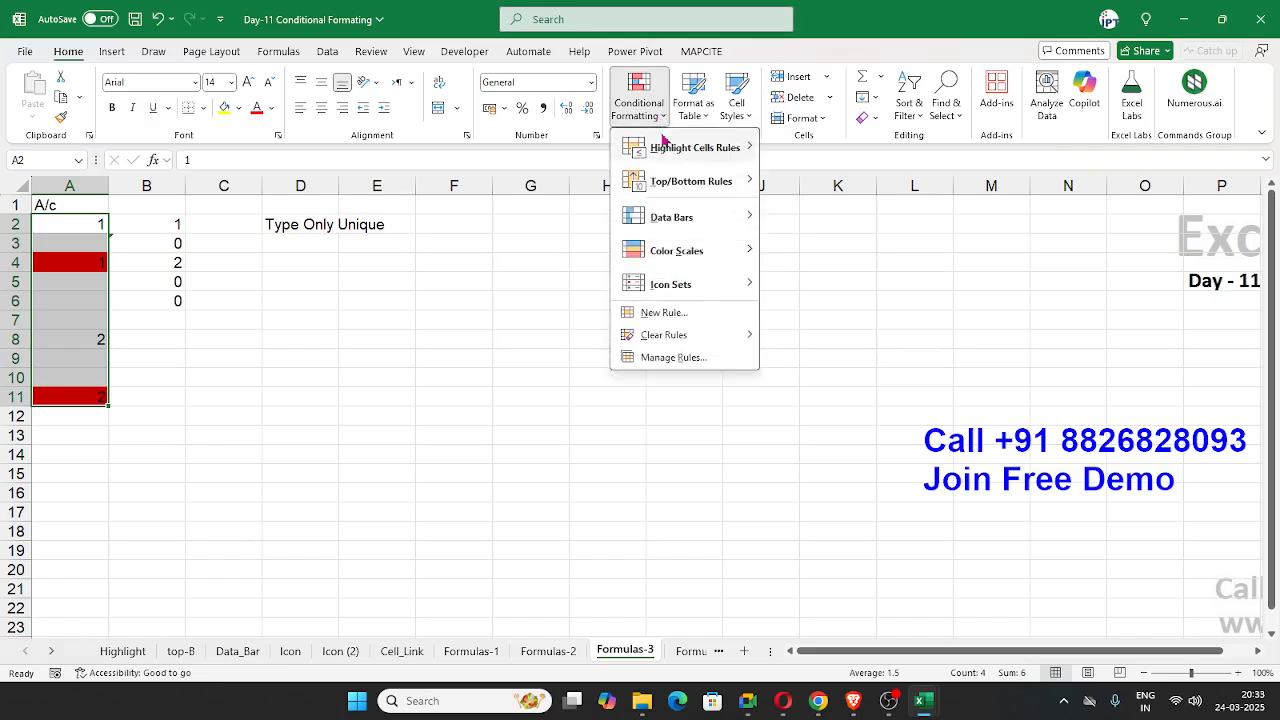
mouse_move(731, 334)
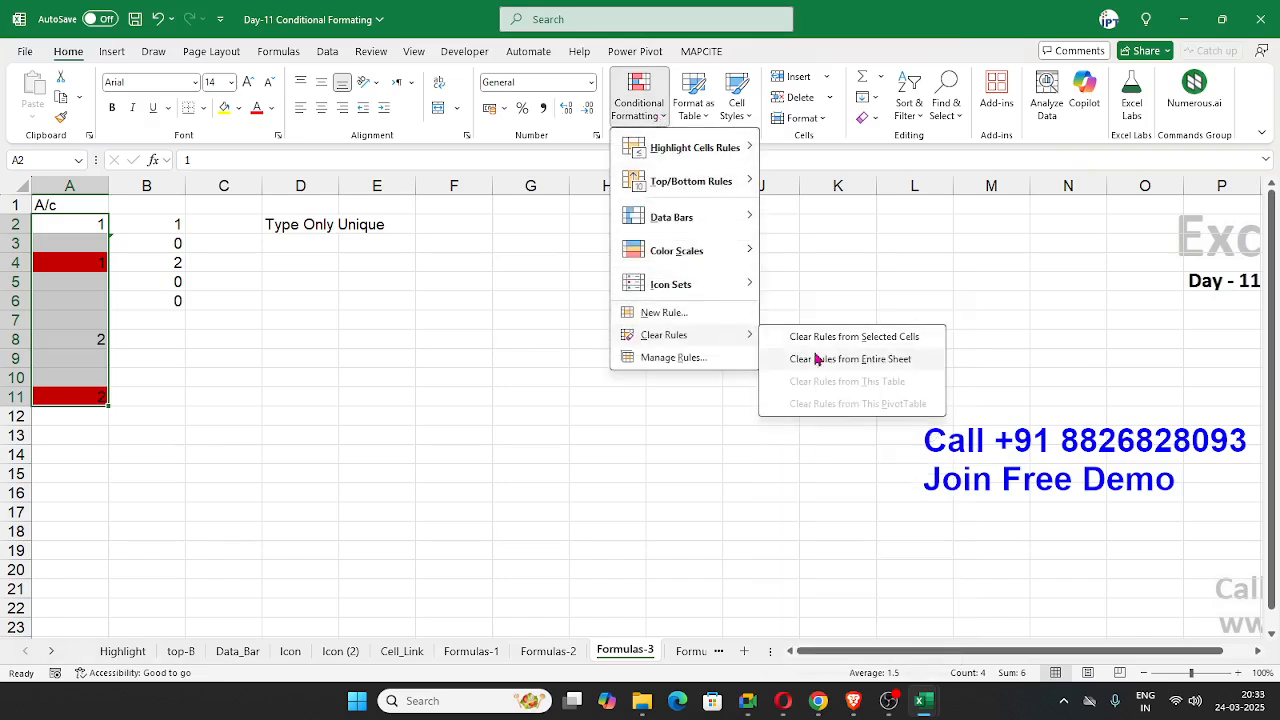
left_click(810, 357)
left_click(555, 320)
left_click_drag(150, 205, 191, 333)
key("Delete")
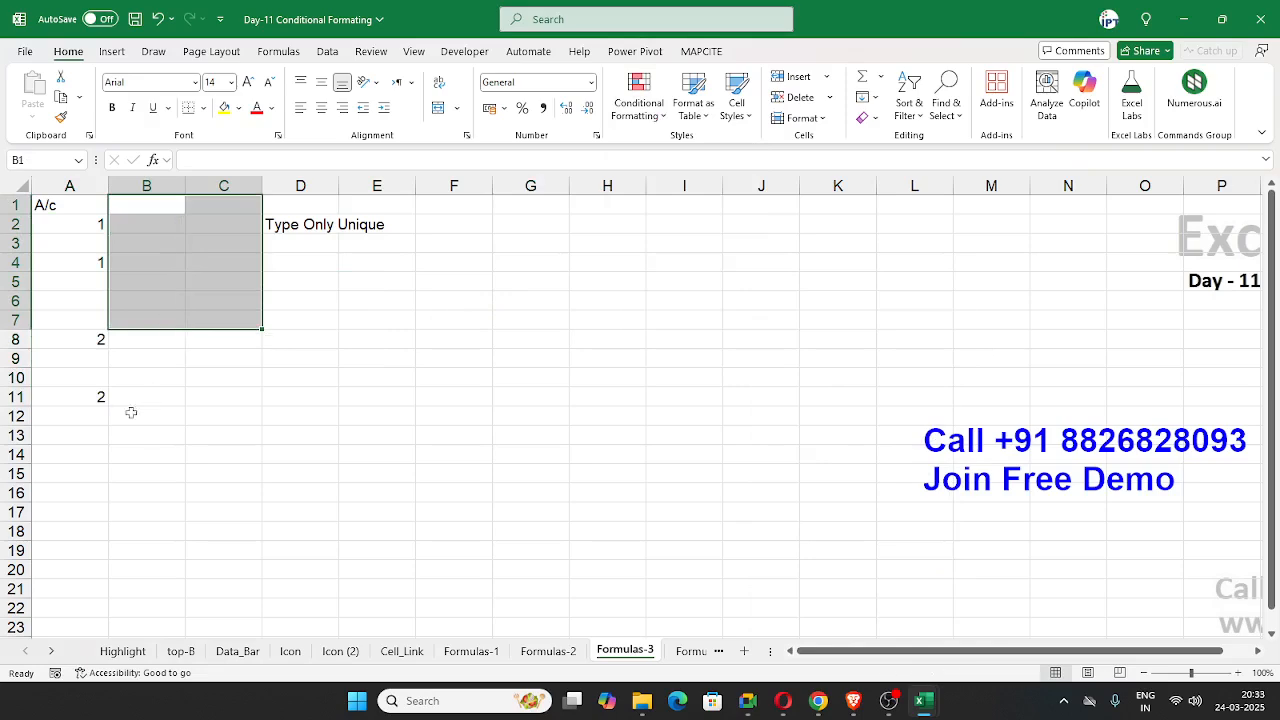
Step: Add the sample values 3 in A13 and 4 in A16
left_click(75, 432)
type("3")
key("Return")
left_click(54, 494)
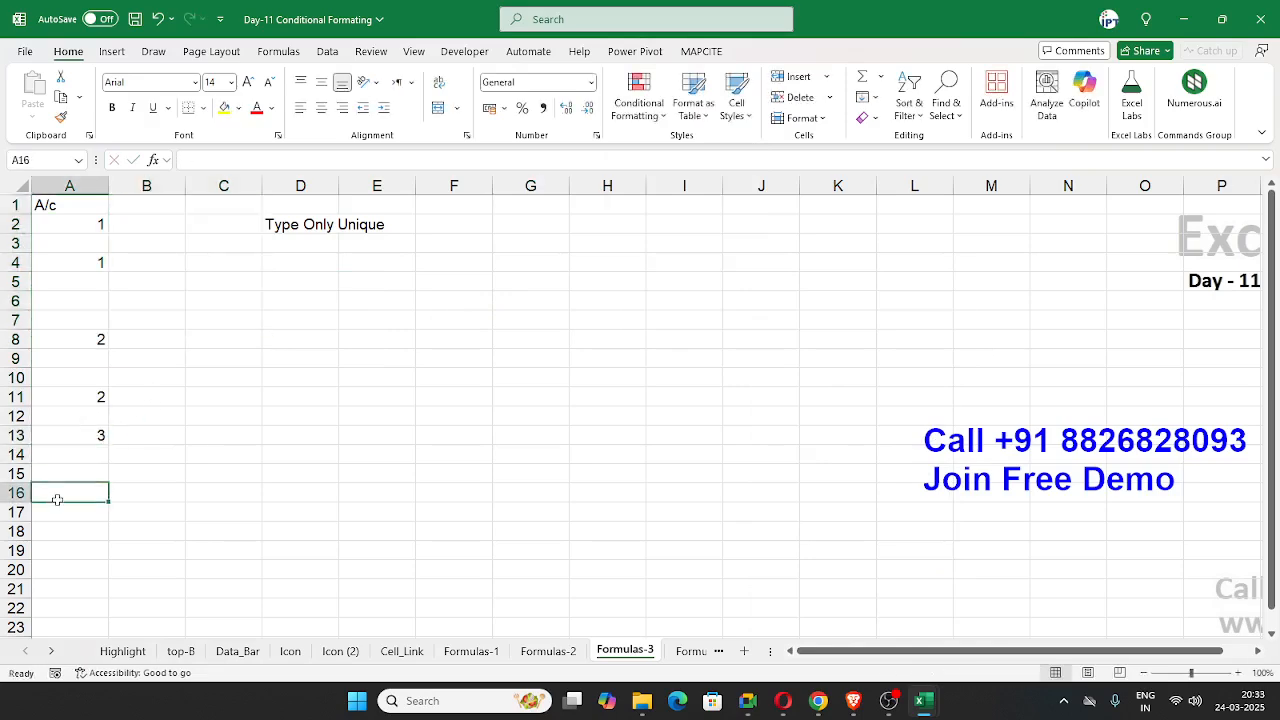
type("4")
key("Return")
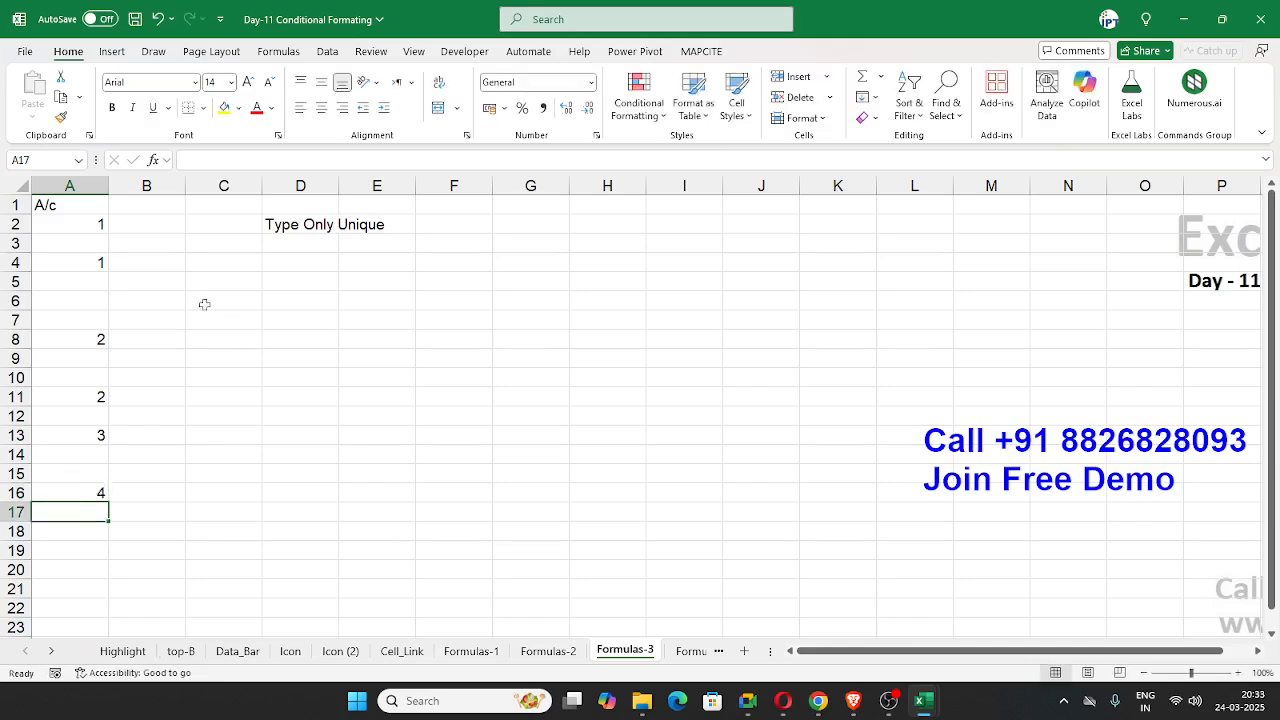
Step: Preview a Duplicate Values highlight rule on column A and cancel it
left_click(80, 186)
left_click(638, 100)
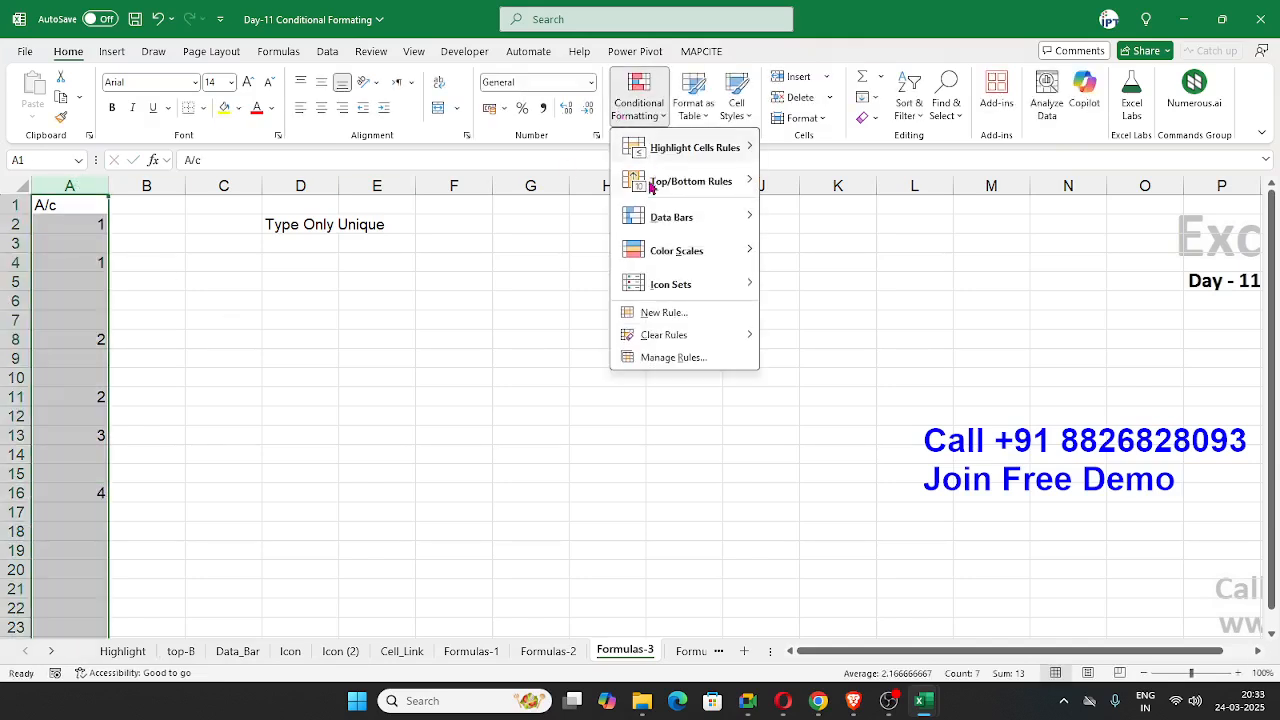
mouse_move(690, 145)
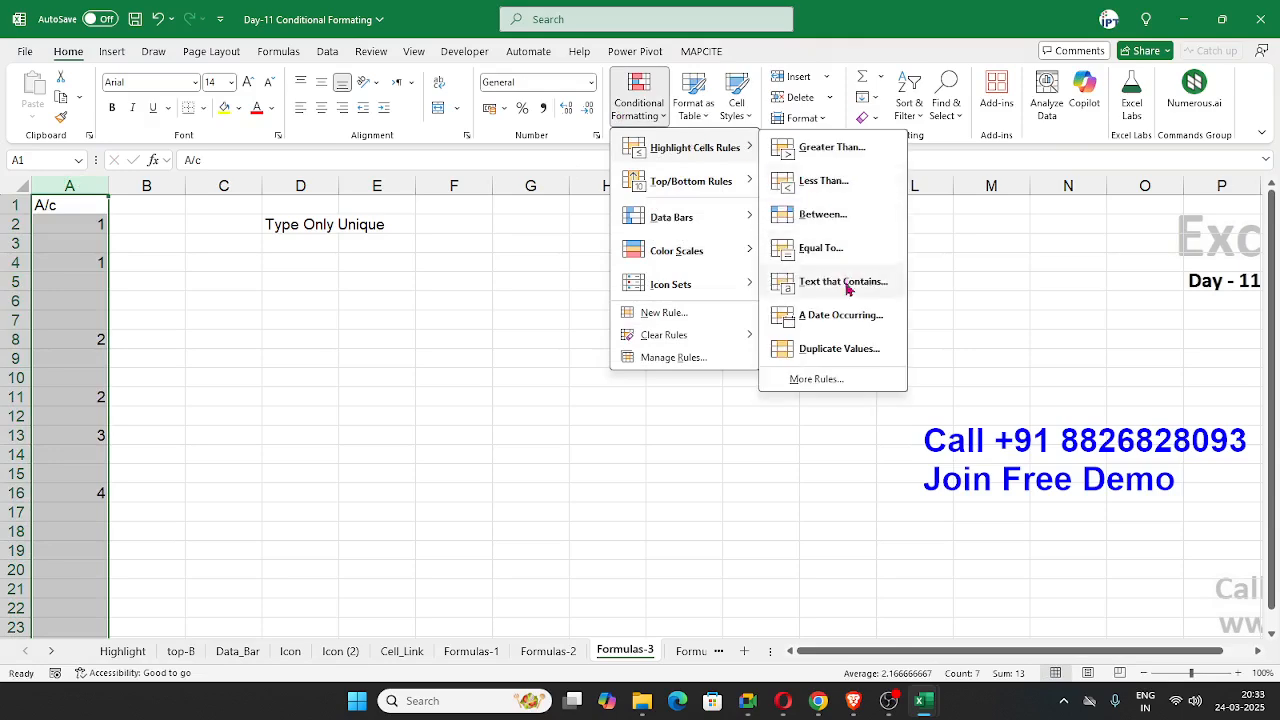
left_click(840, 349)
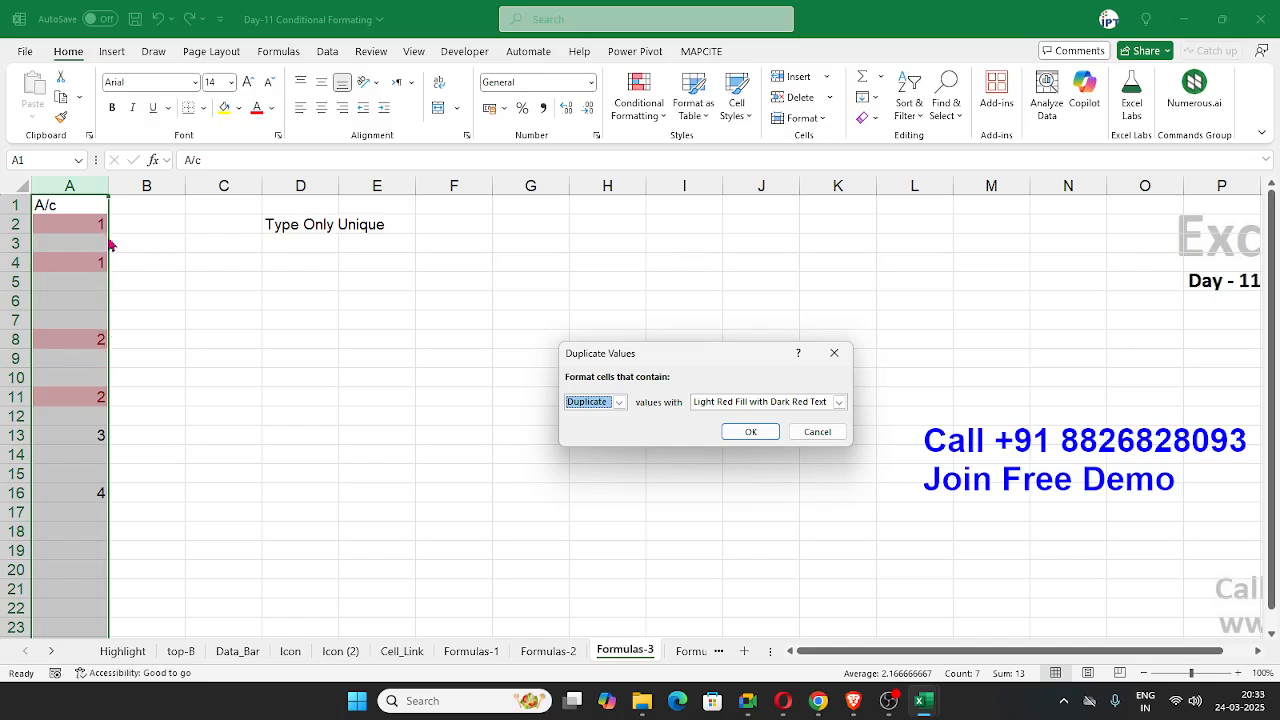
left_click(820, 434)
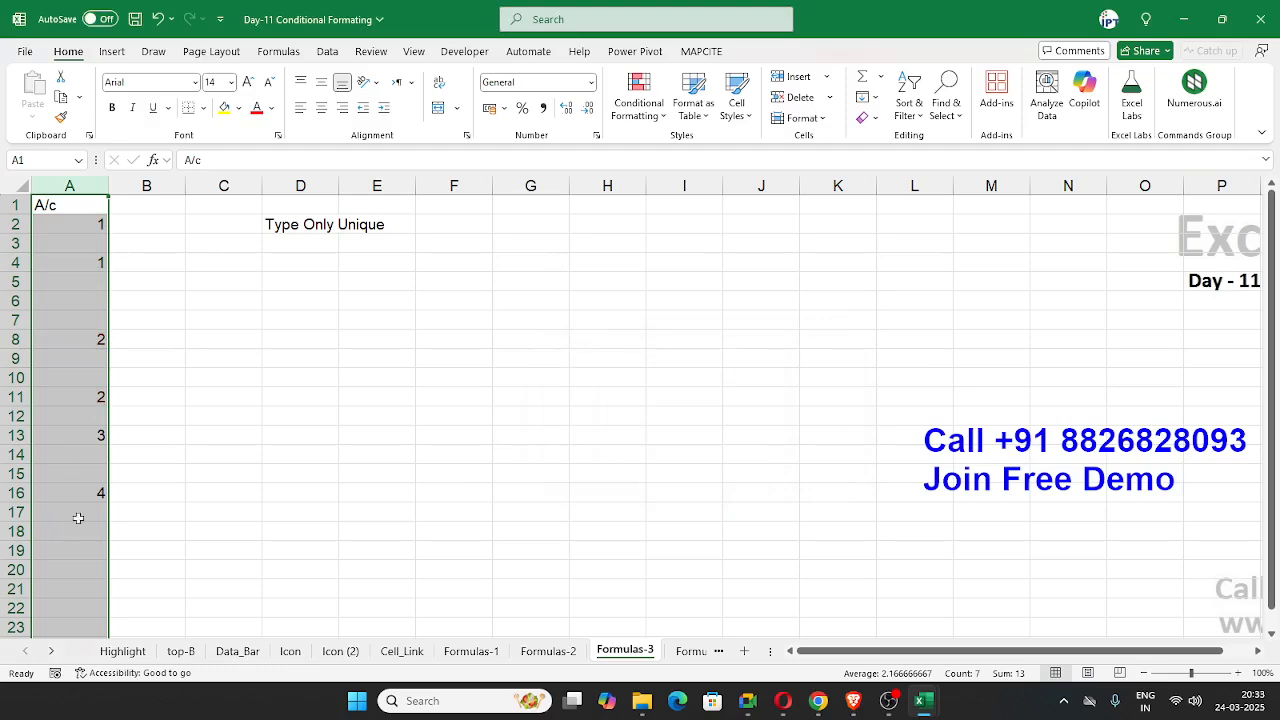
Step: Add the repeated values 1 in A15 and 2 in A19
left_click(80, 472)
type("1")
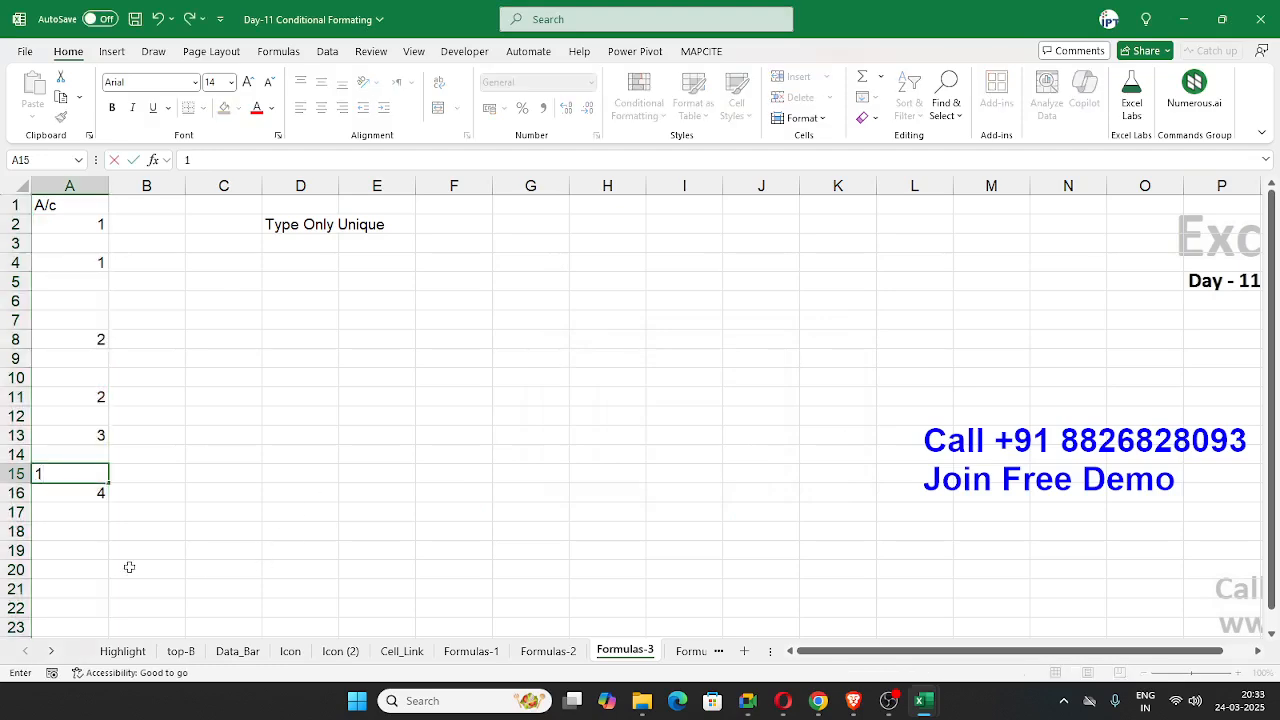
left_click(103, 552)
type("2")
left_click(230, 415)
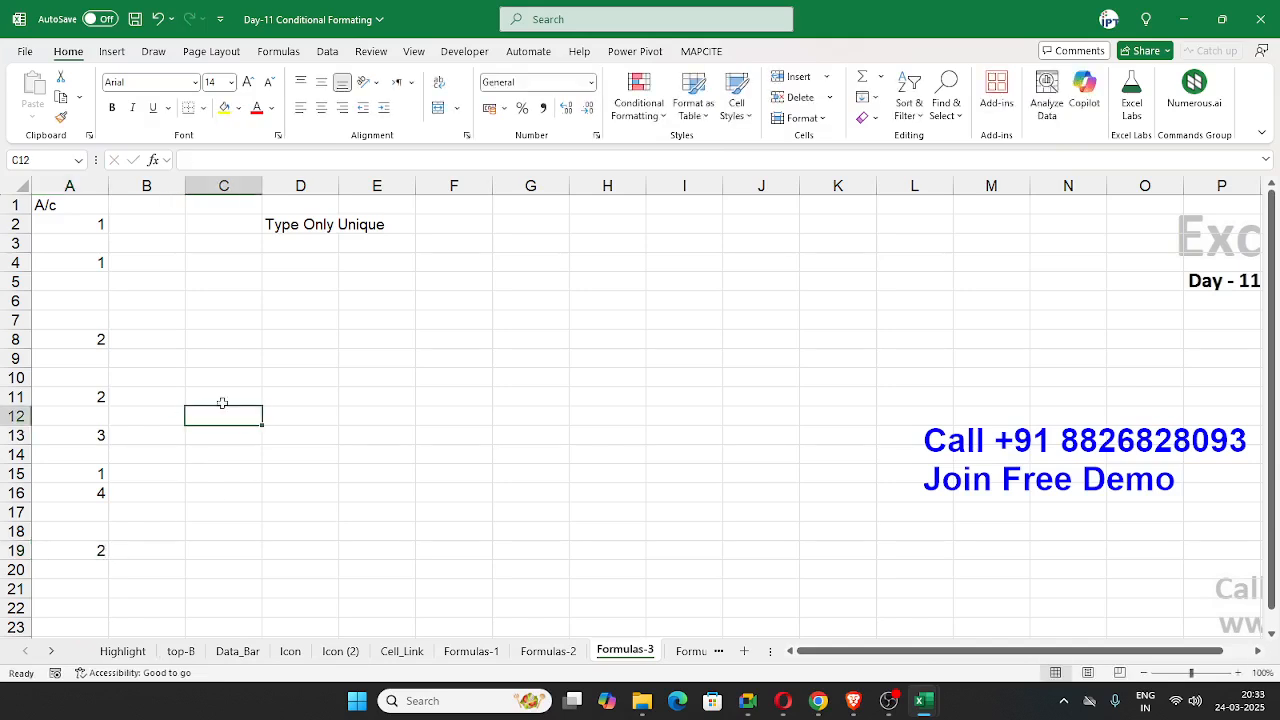
Step: Preview the Duplicate Values rule again on column A with the added entries, then dismiss it without applying
left_click(62, 200)
left_click(70, 186)
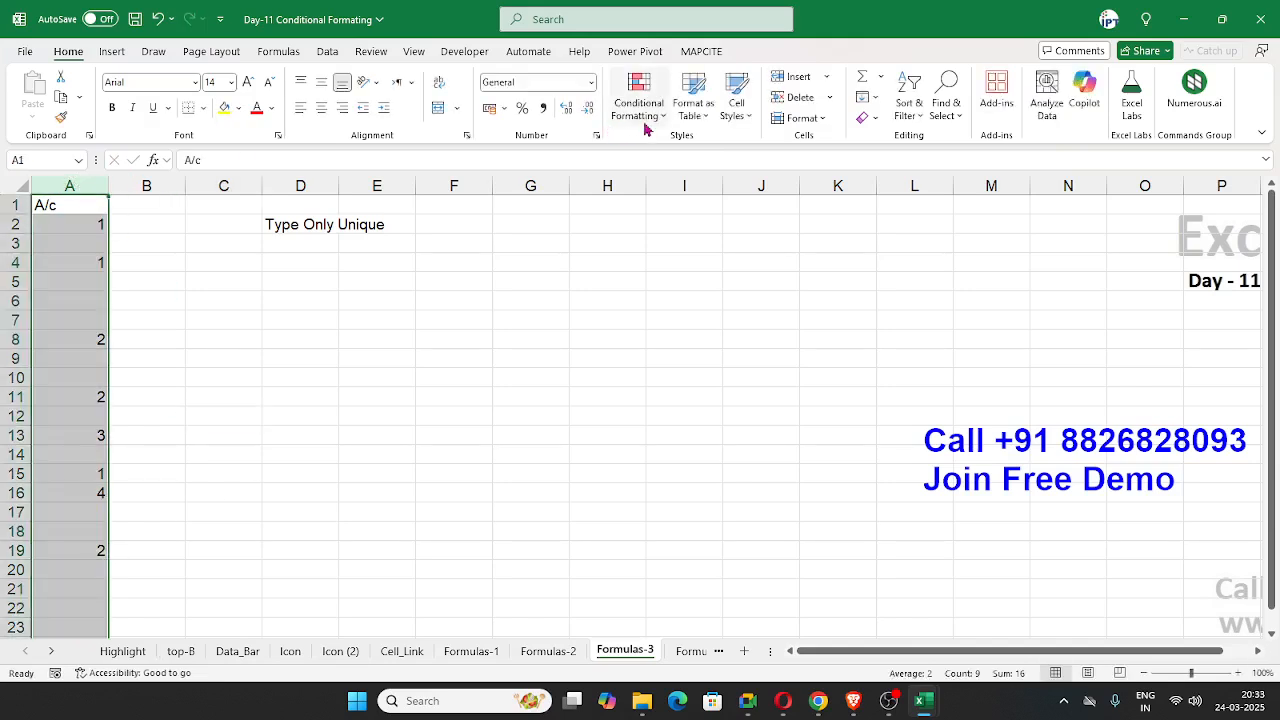
left_click(638, 100)
mouse_move(688, 190)
mouse_move(700, 148)
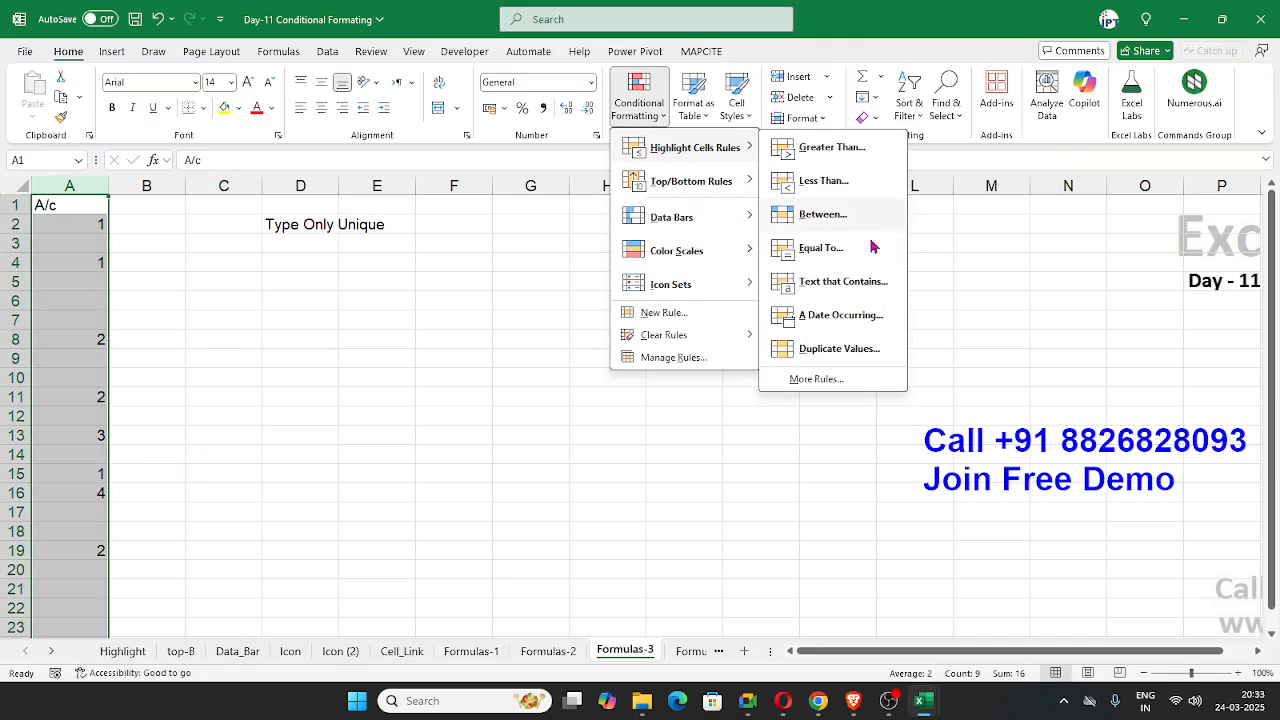
left_click(824, 348)
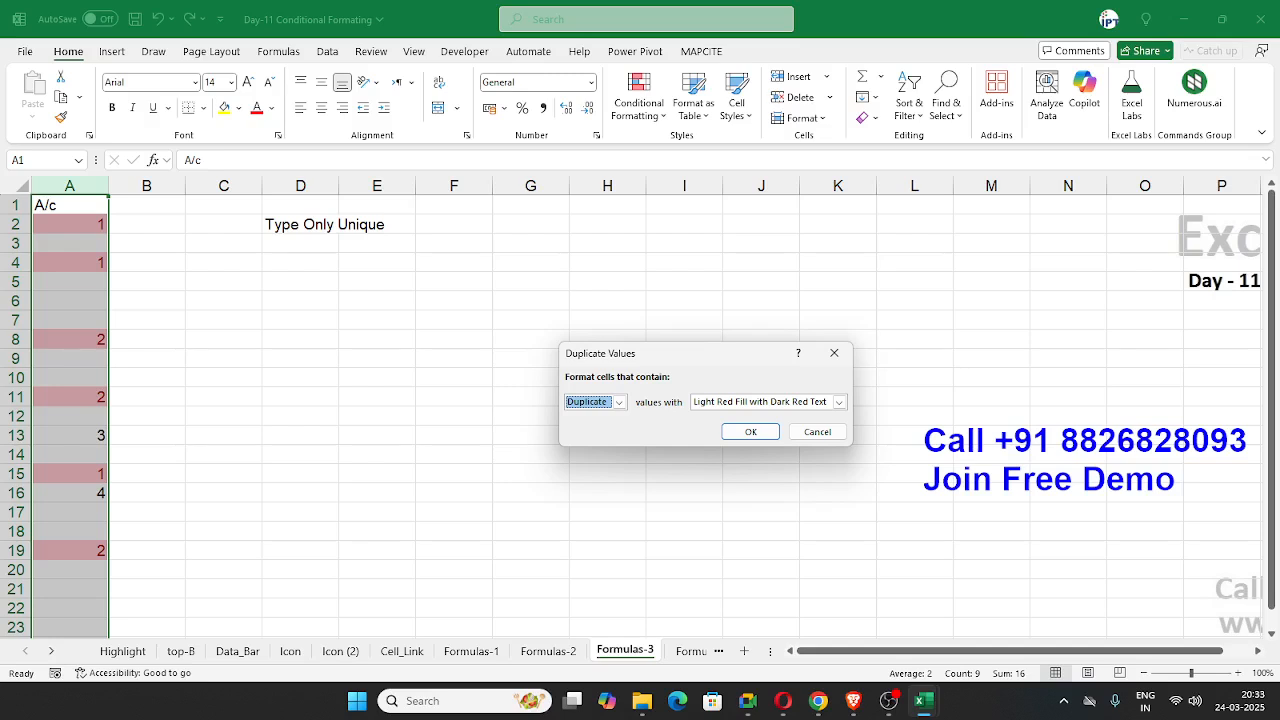
key("alt+Tab")
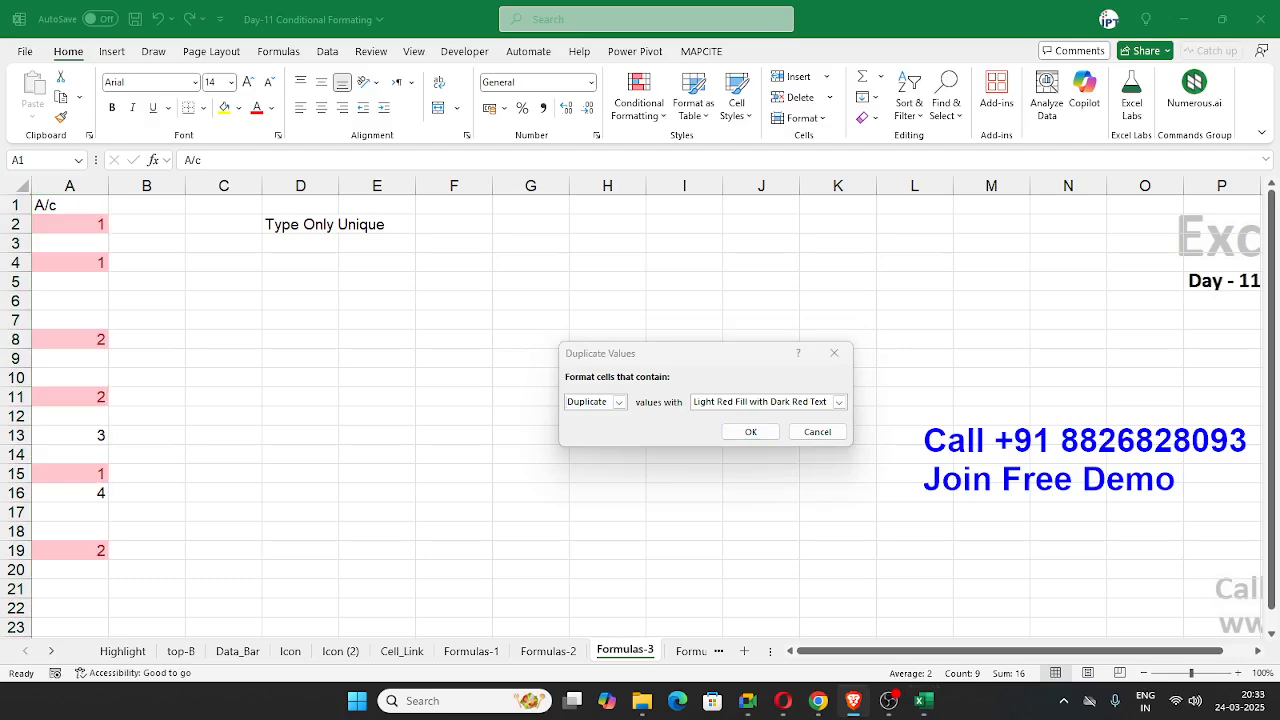
key("alt+Tab")
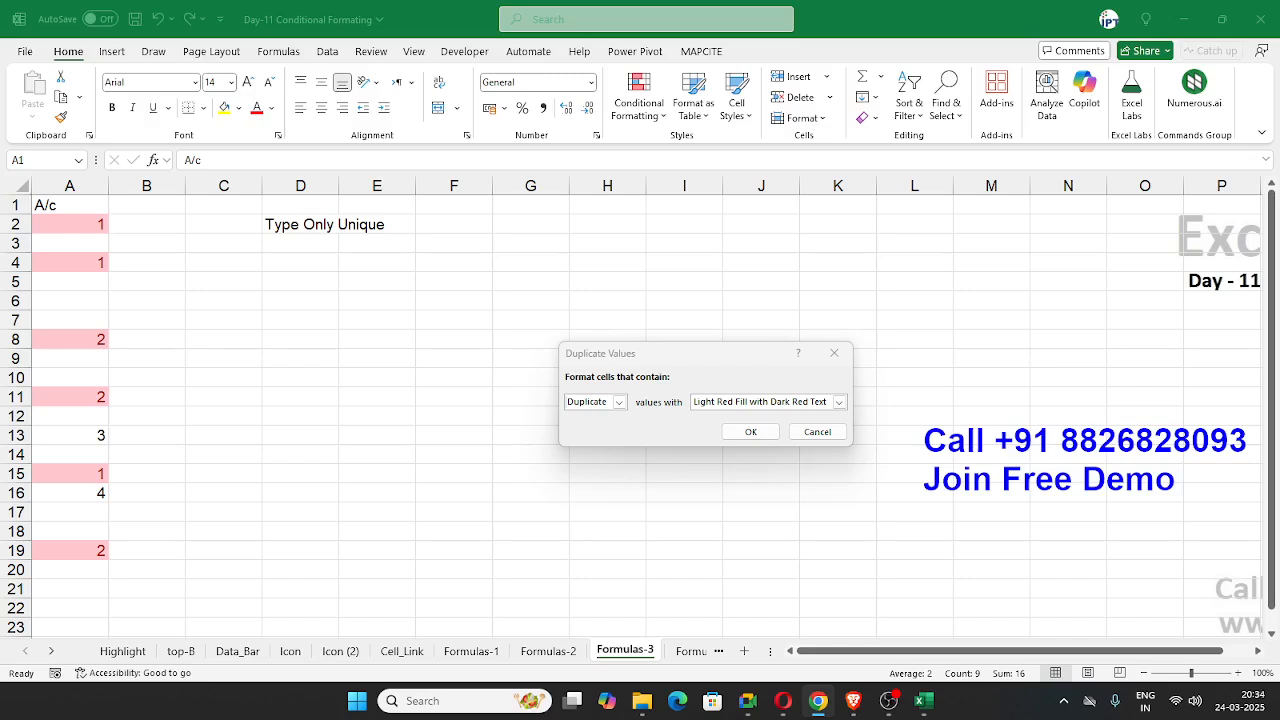
left_click(817, 431)
Step: Fill the repeated 1s in A4 and A15 with yellow, then undo the fill
left_click(345, 304)
left_click(102, 268)
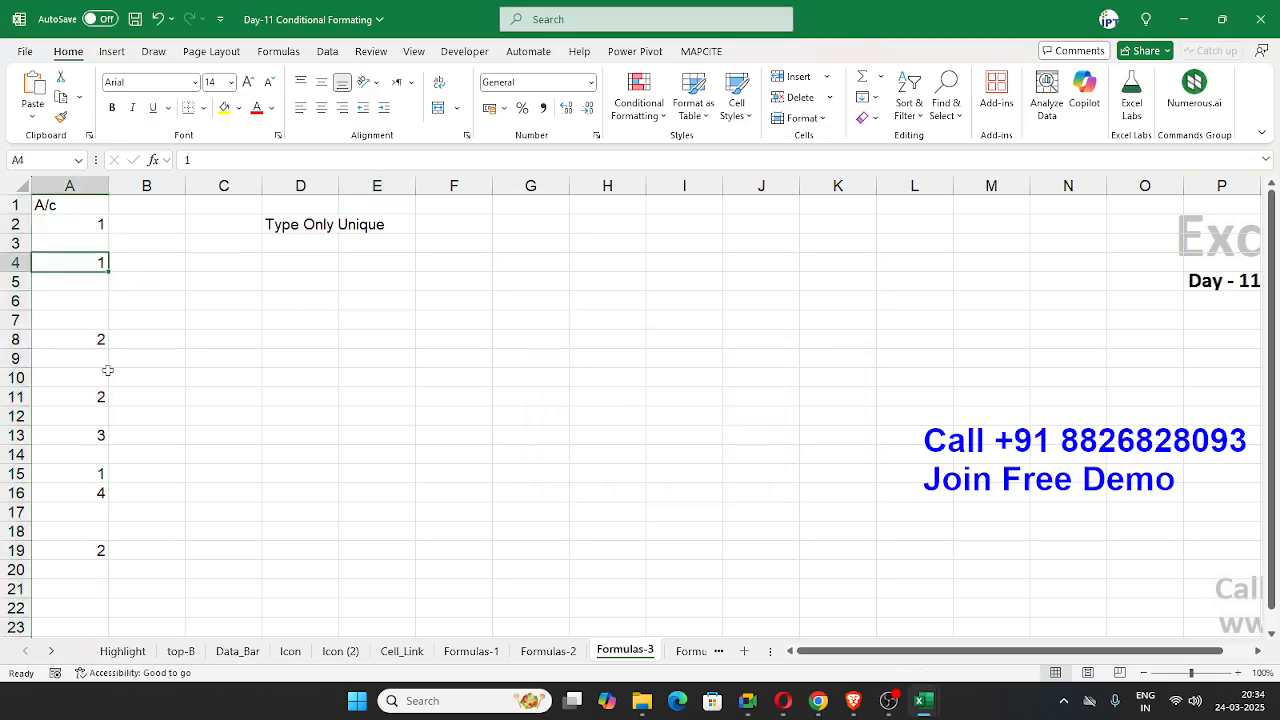
left_click(95, 474, "ctrl")
left_click(222, 112)
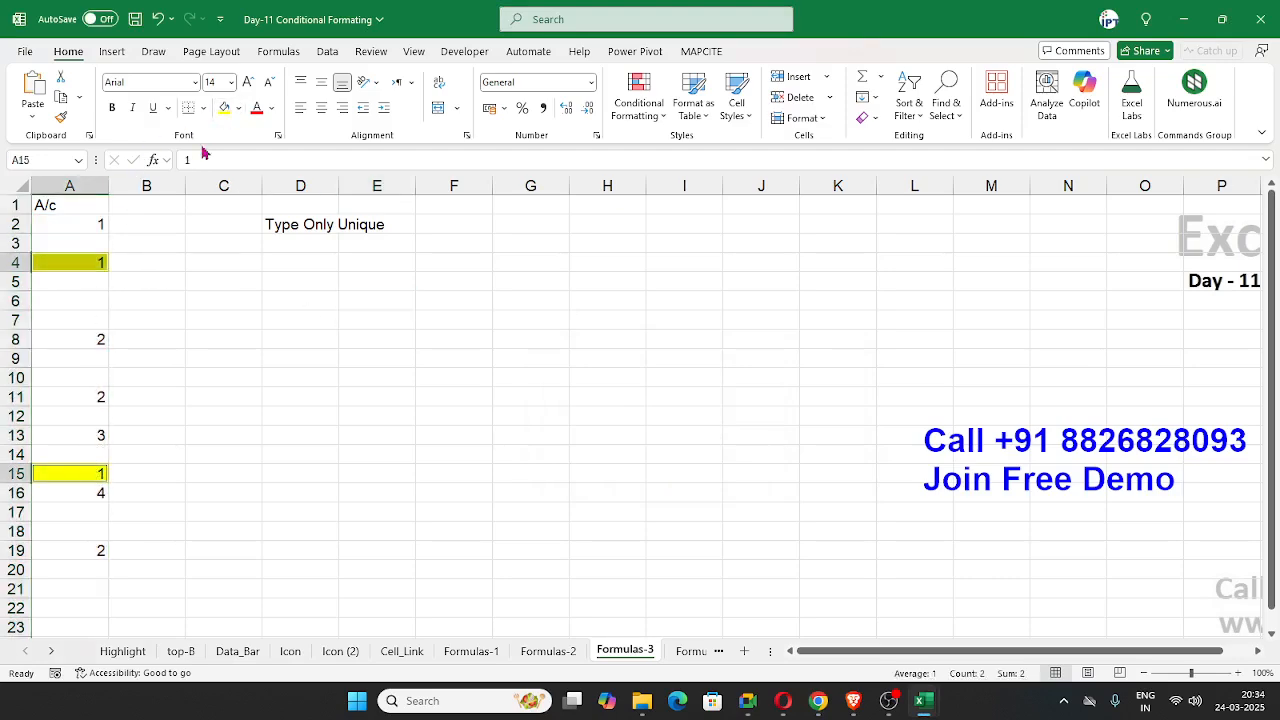
left_click(118, 224)
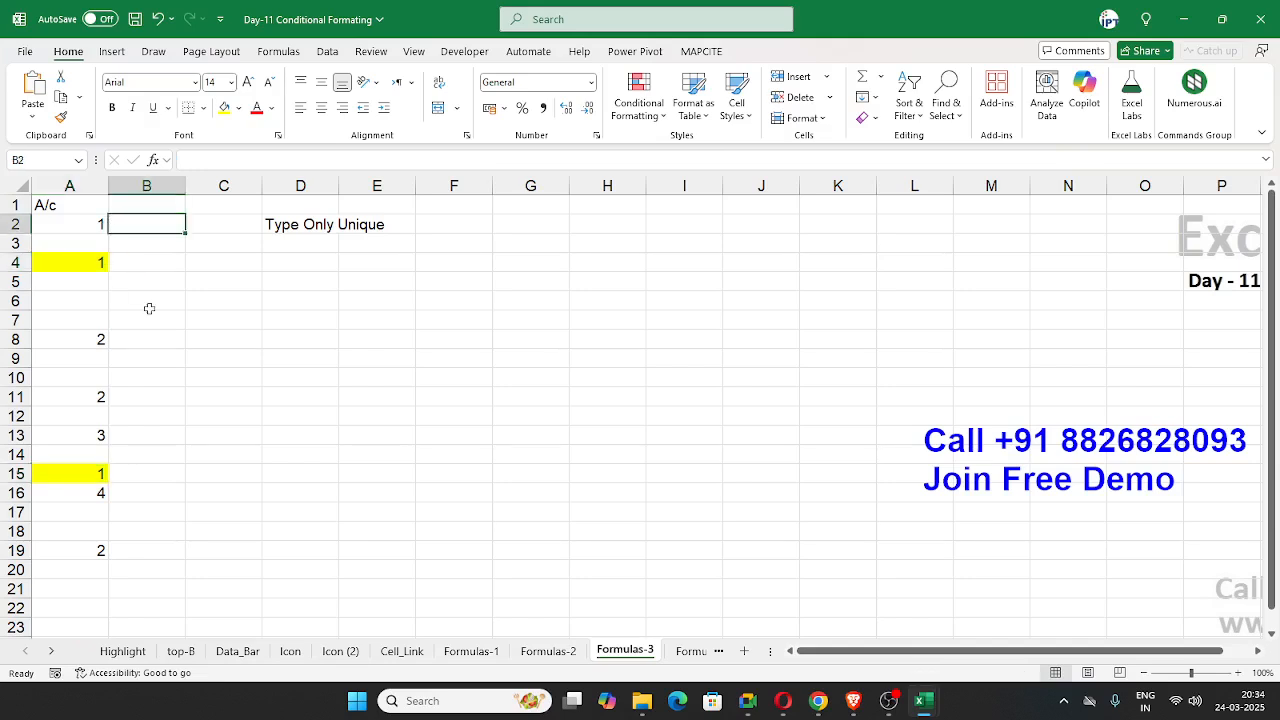
key("ctrl+z")
left_click(658, 105)
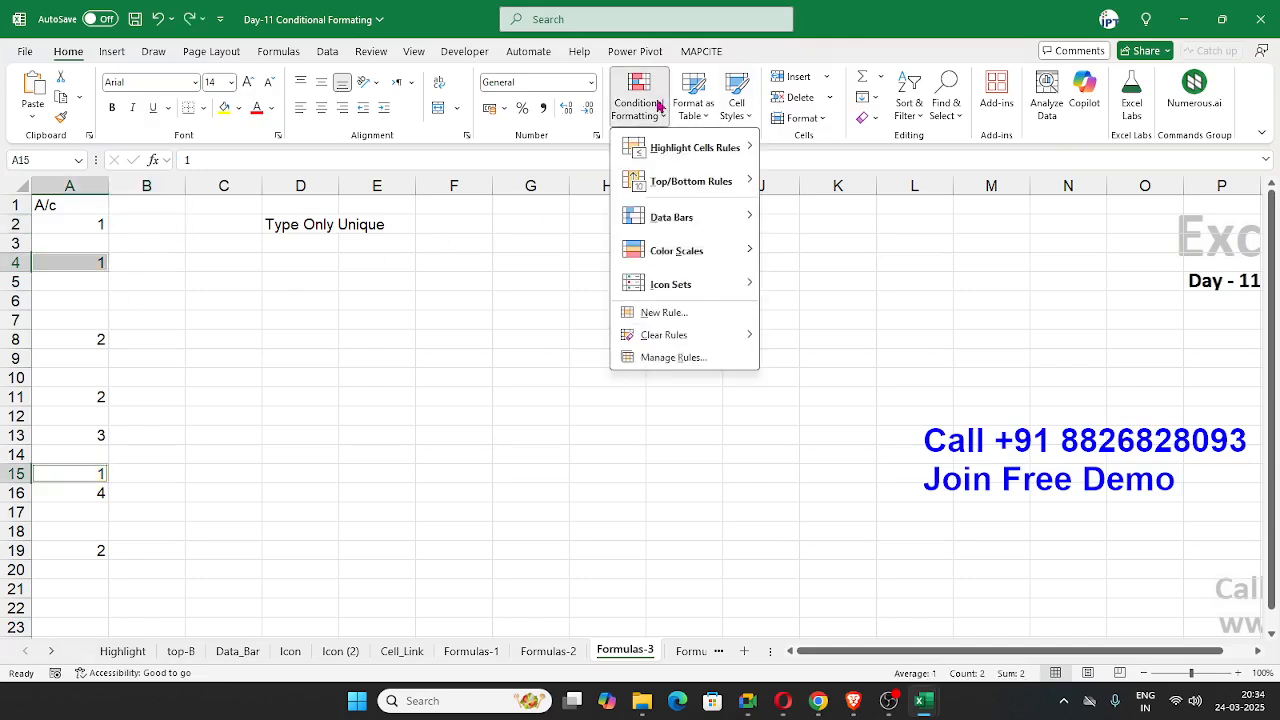
left_click(392, 305)
left_click(165, 293)
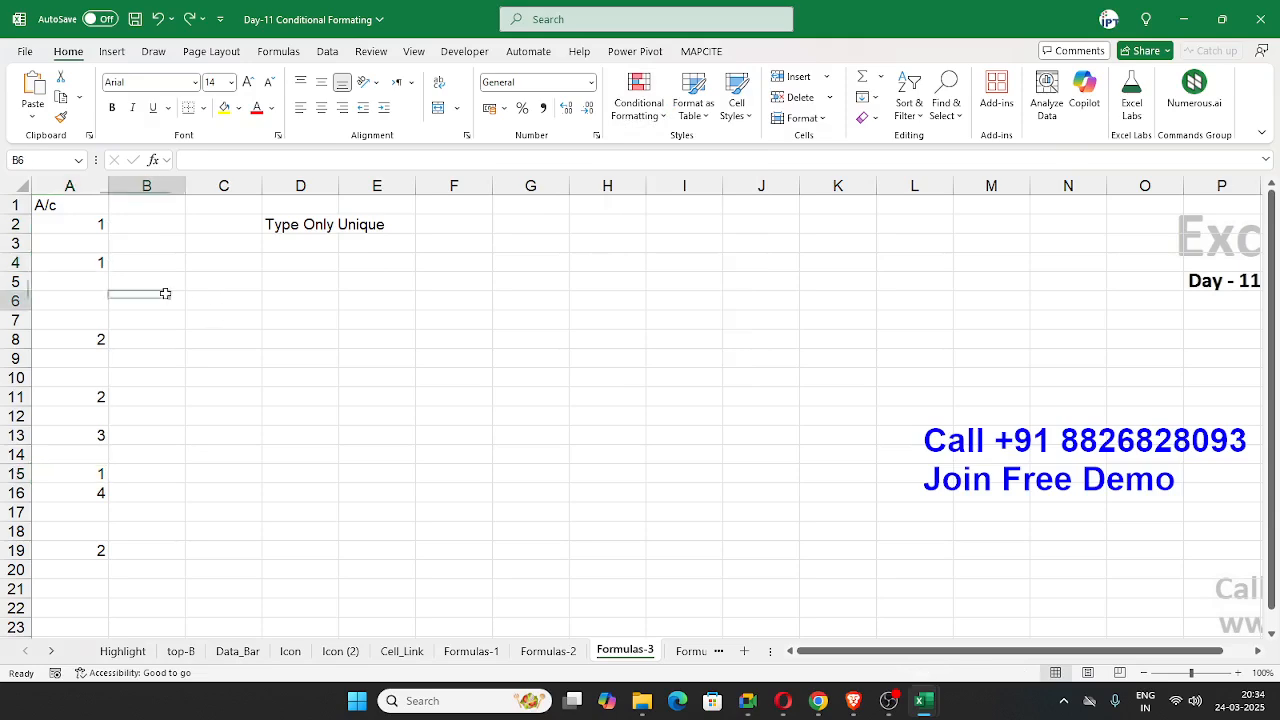
left_click(100, 224)
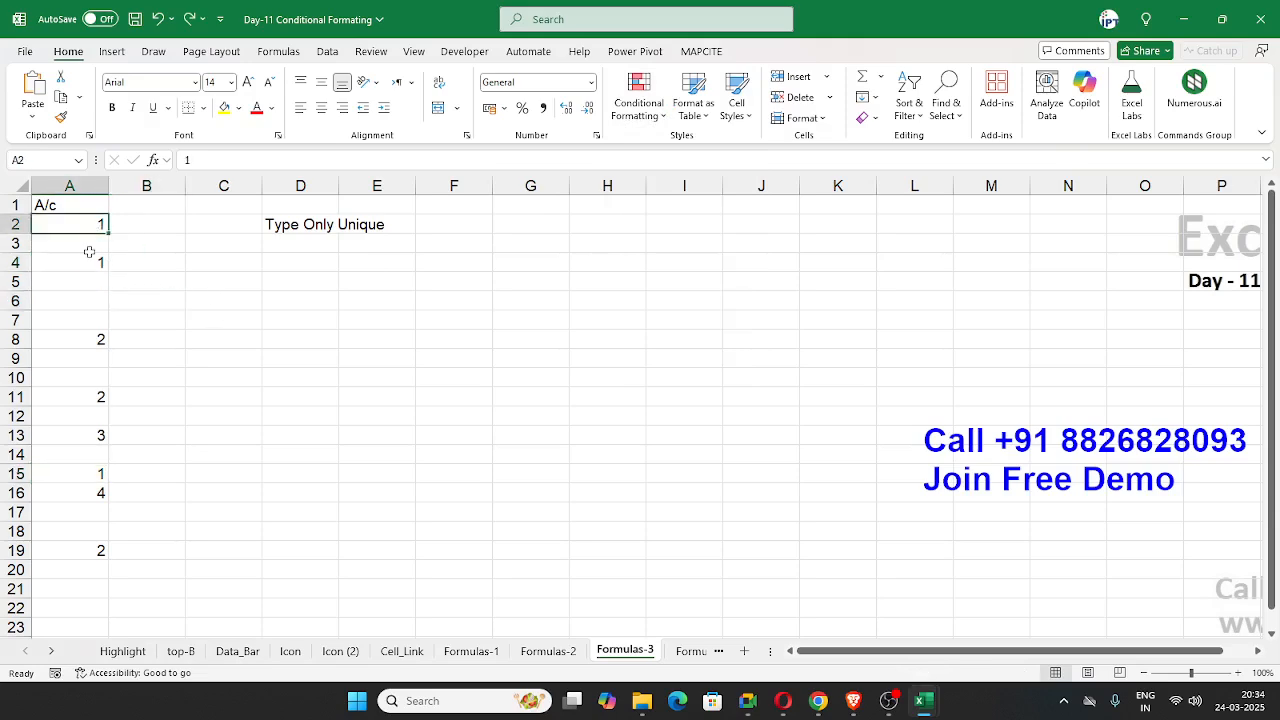
left_click(89, 252)
Step: Number the occurrences of the value 1 by entering 1 in B2, 2 in B4 and 3 in B15
left_click(122, 224)
type("1")
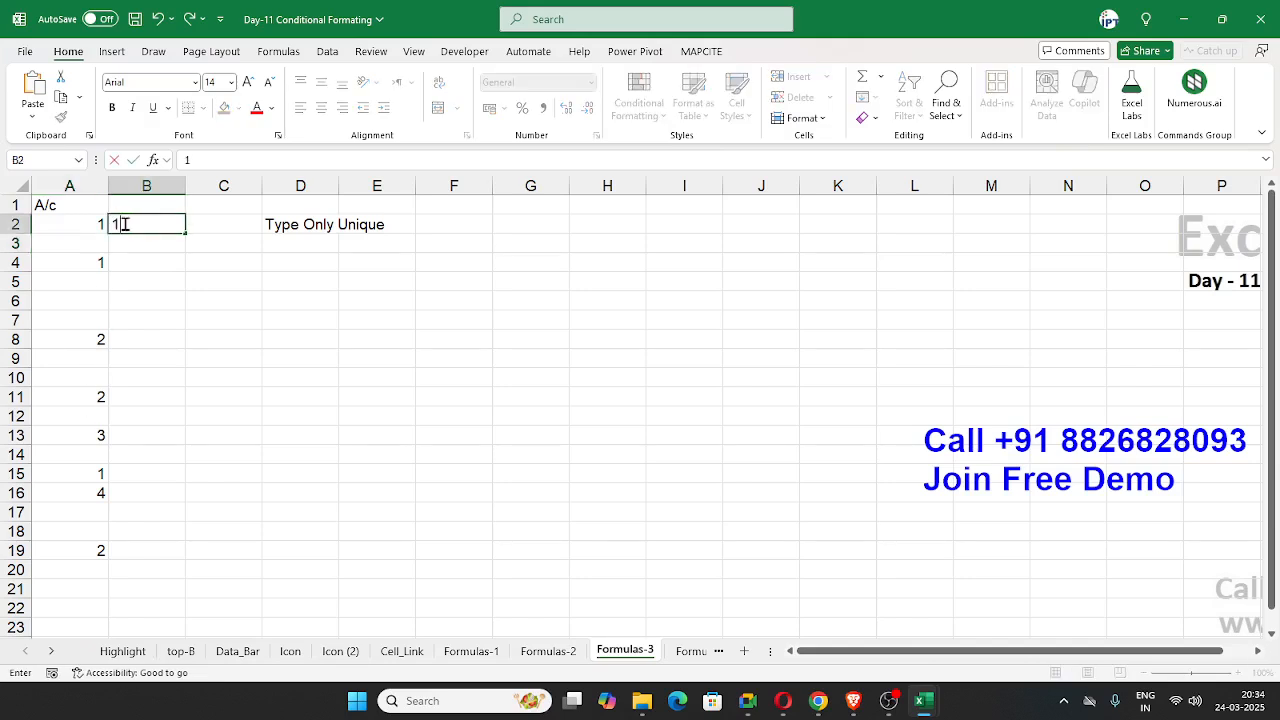
key("Return")
key("Return")
type("2")
key("Return")
key("Return")
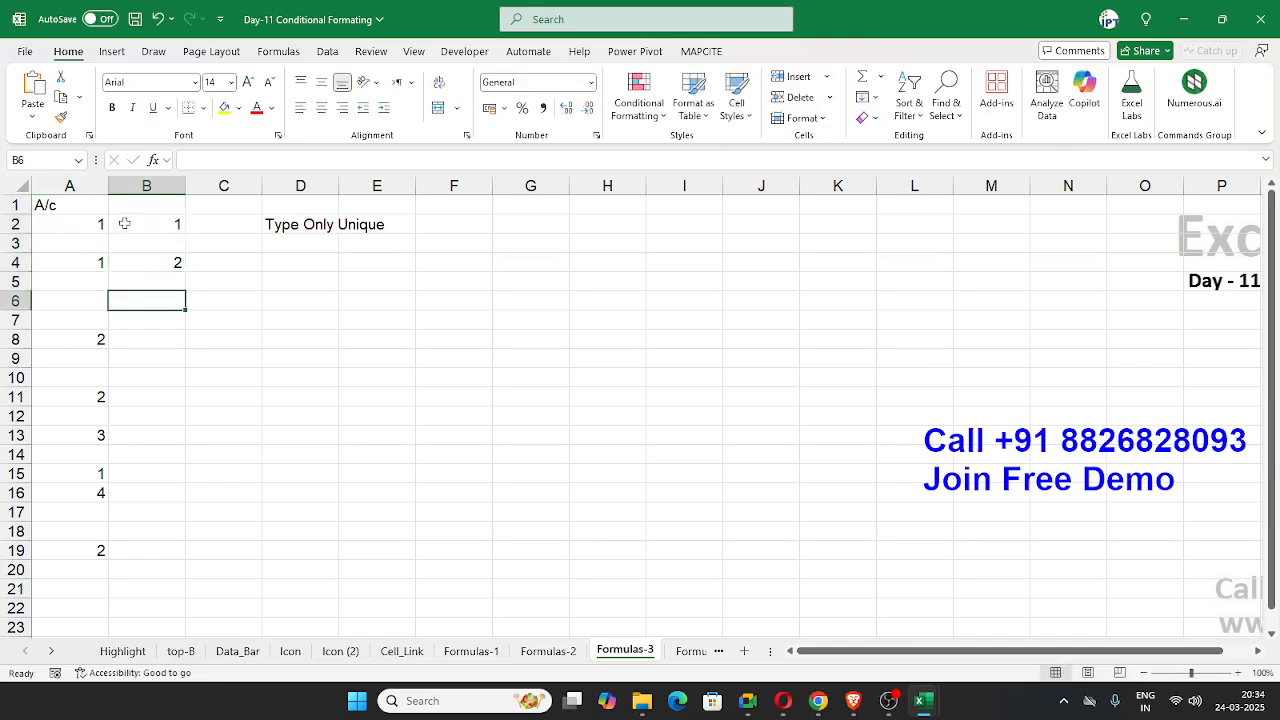
left_click(135, 478)
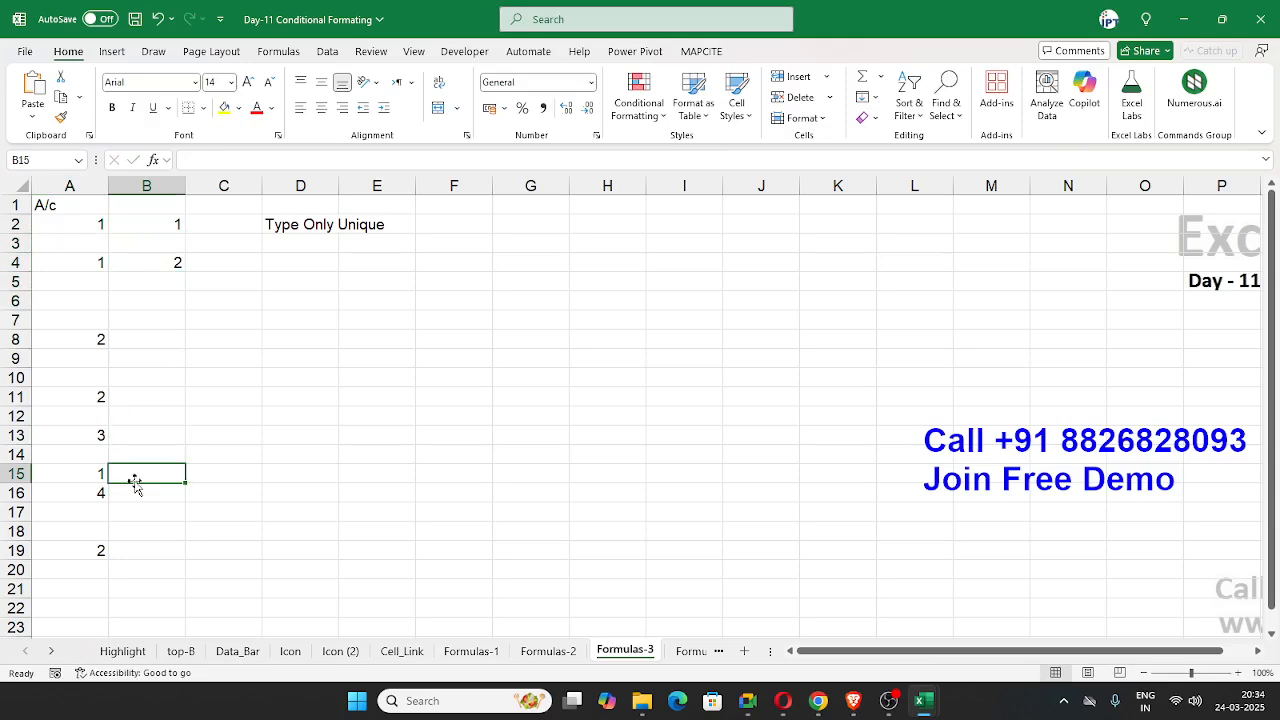
type("3")
key("Return")
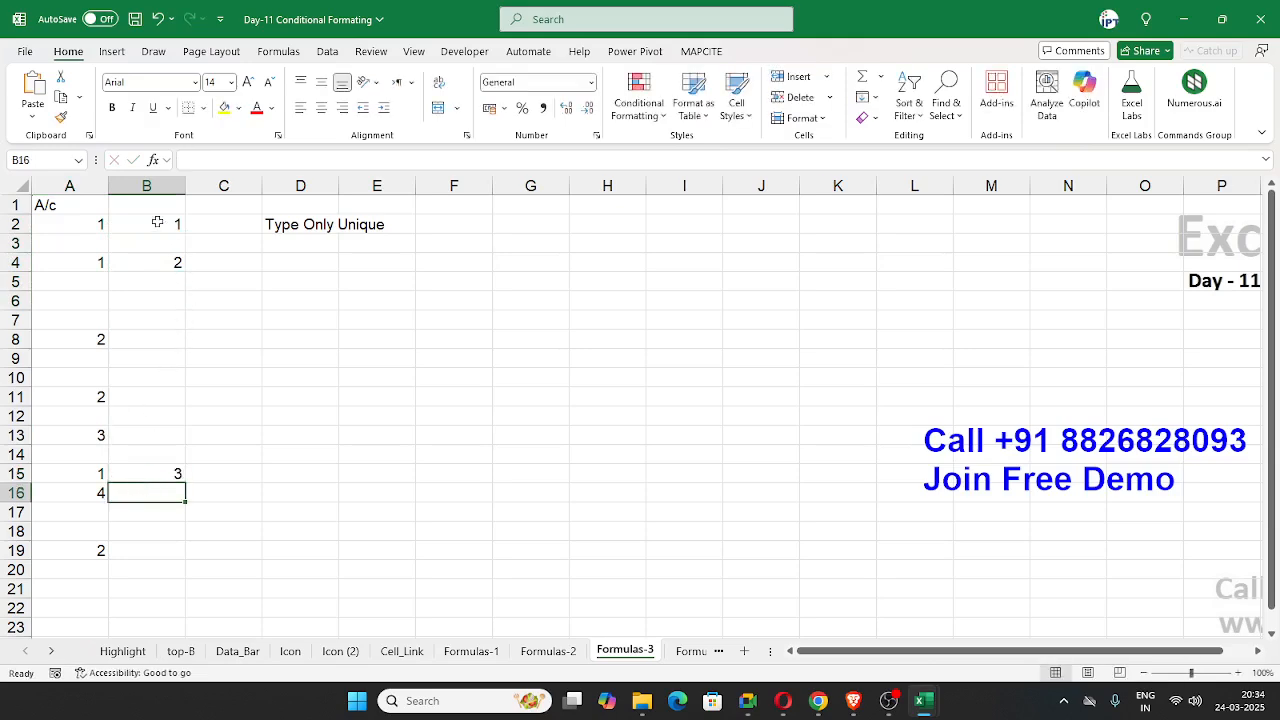
Step: Delete the manually entered occurrence numbers in B2:B15
left_click(157, 221)
left_click_drag(157, 262, 164, 537)
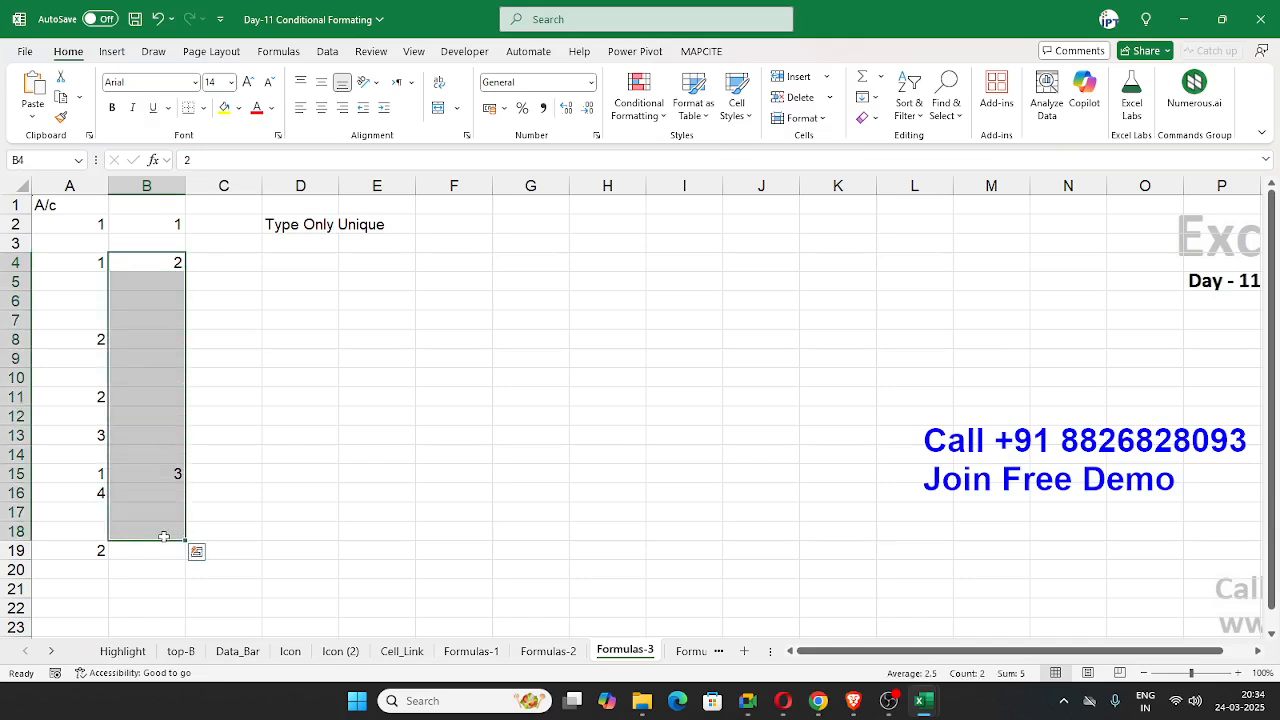
left_click_drag(167, 230, 168, 476)
key("Delete")
Step: Begin a COUNTIF formula in B2 with the range A2:A2 and the criterion A2
key("Up")
key("Down")
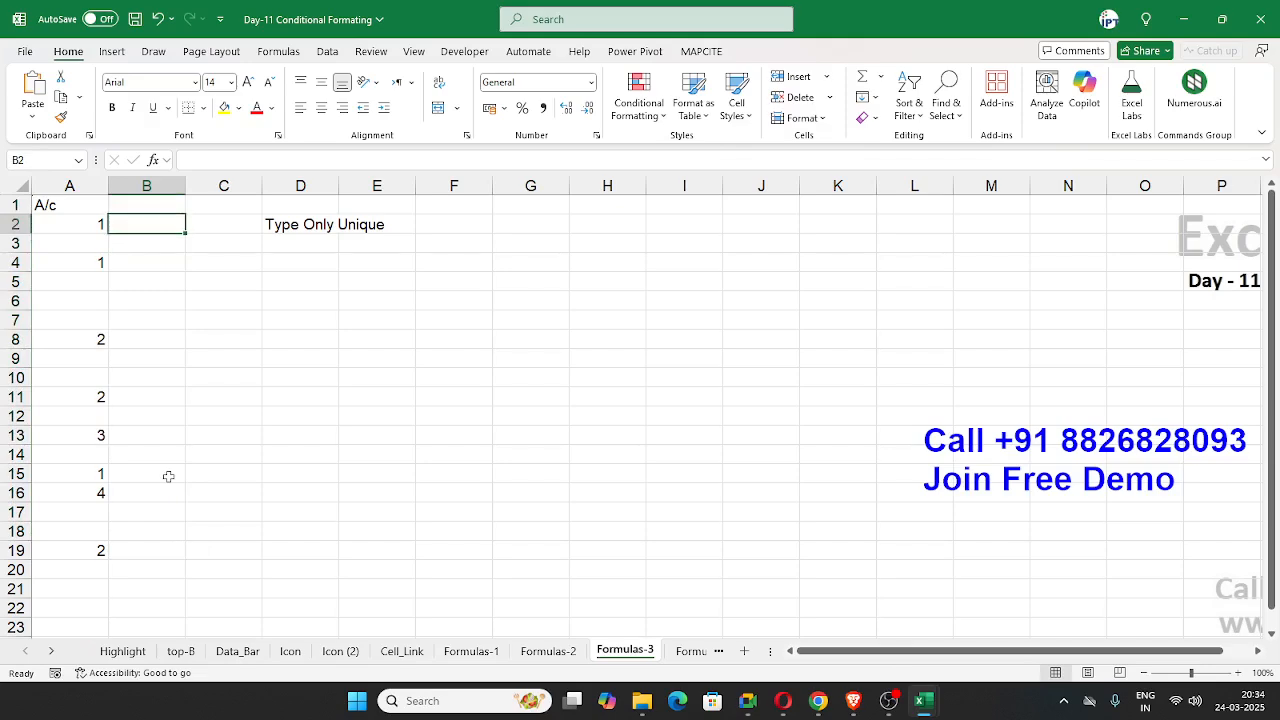
type("=cou")
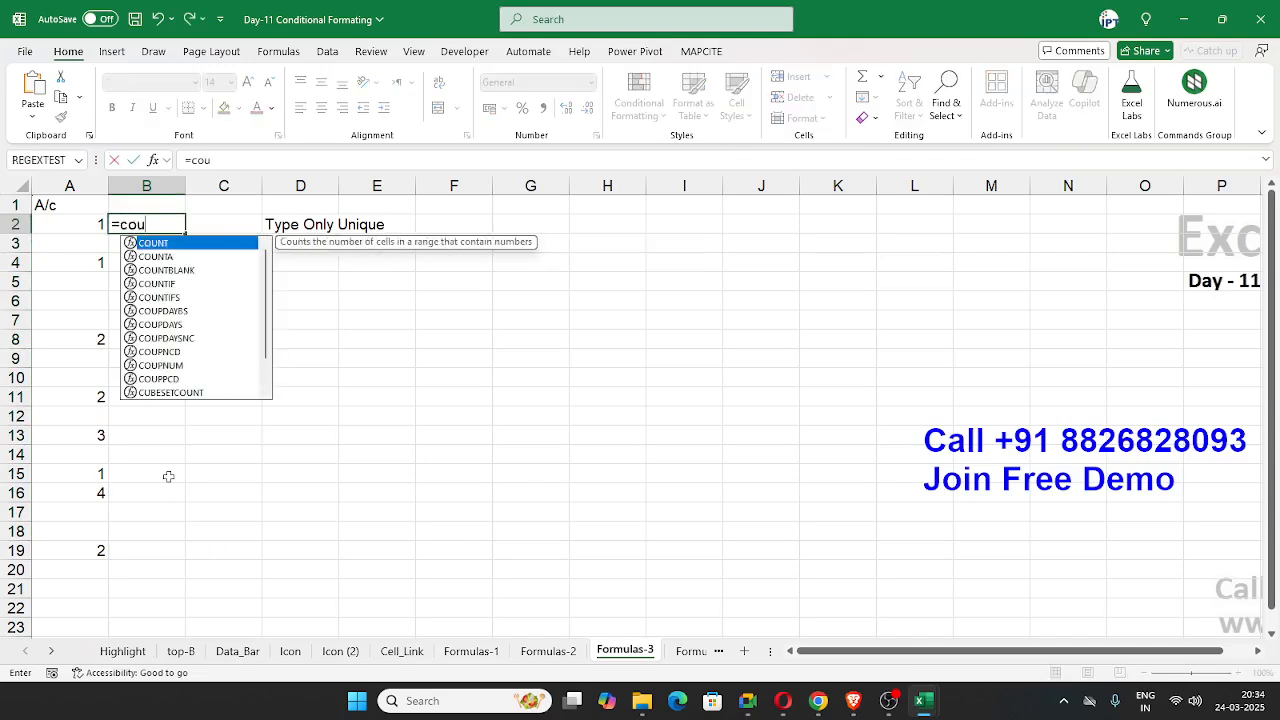
key("Down")
key("Down")
key("Down")
key("Tab")
key("Left")
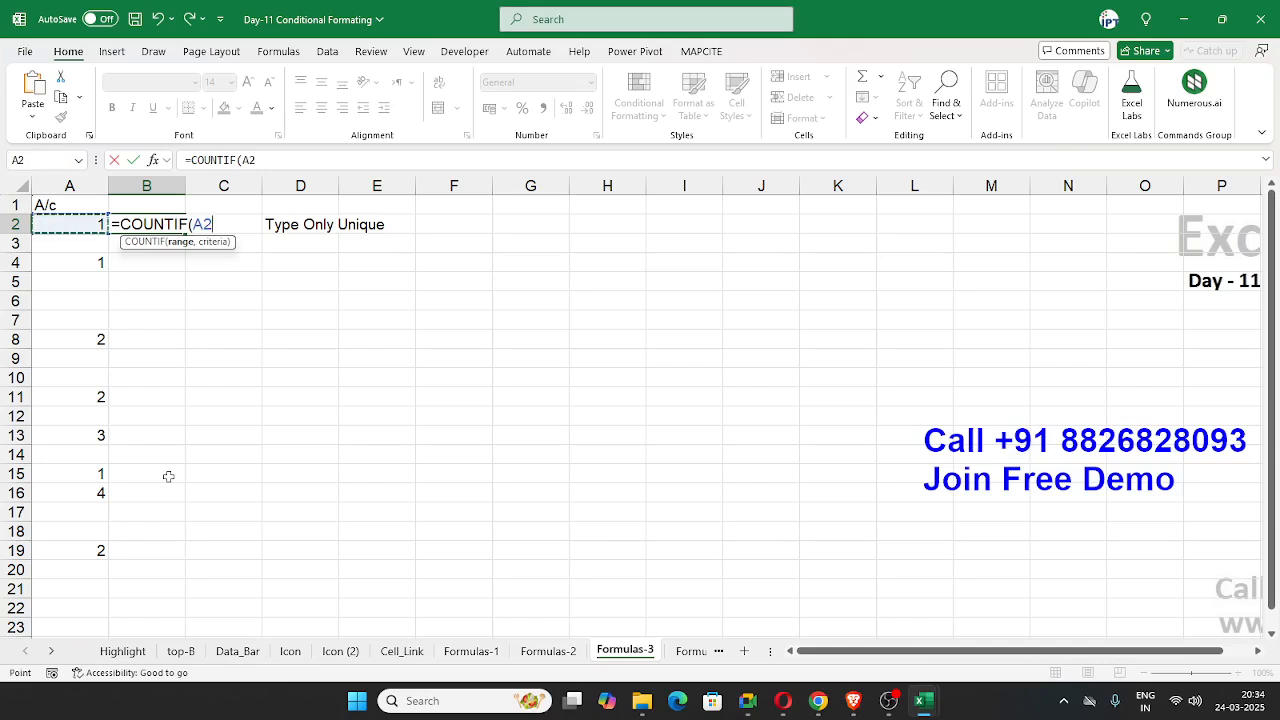
type(":A2,")
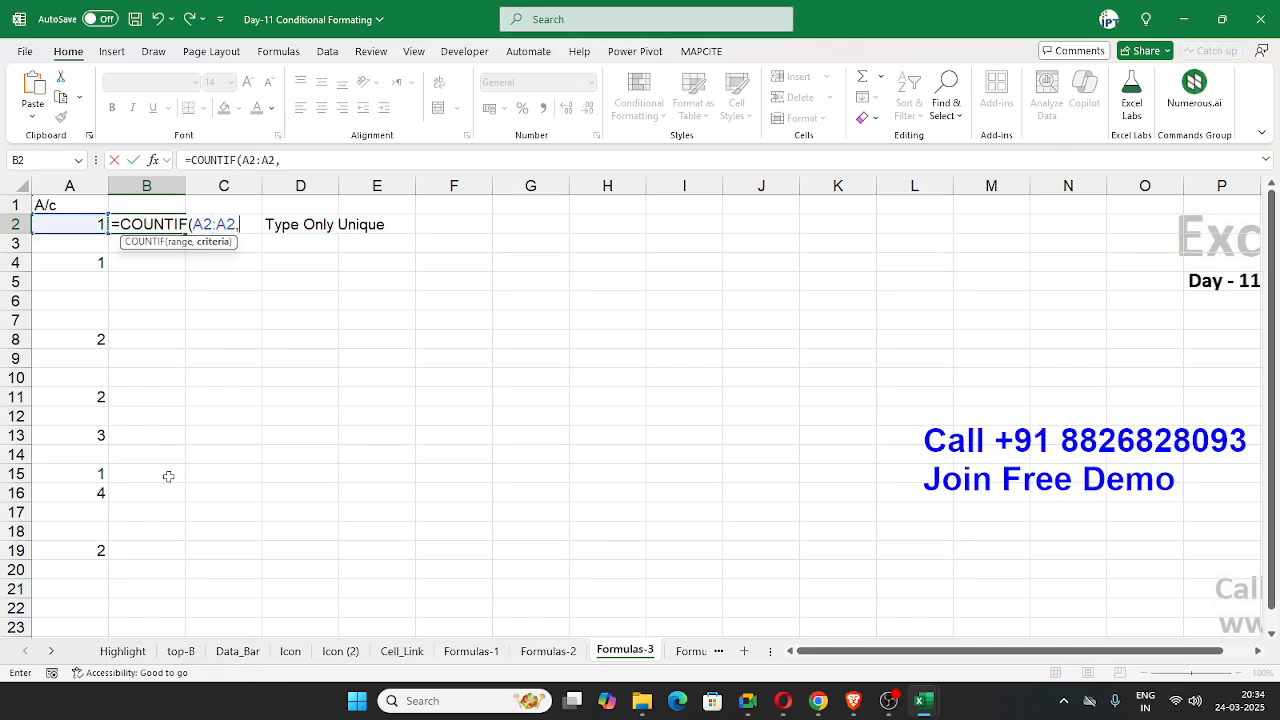
left_click(58, 226)
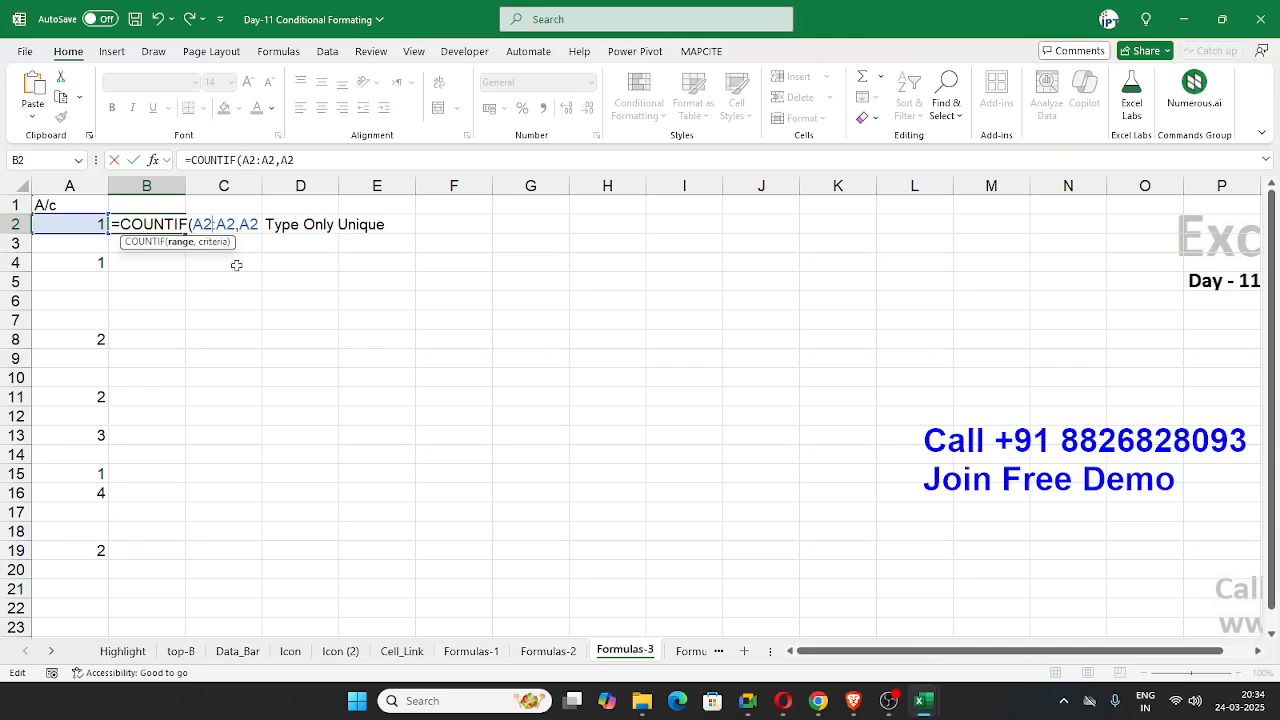
Step: Lock the range's starting reference as $A$2 and complete the B2 formula as =COUNTIF($A$2:A2,A2)
left_click(200, 224)
key("F4")
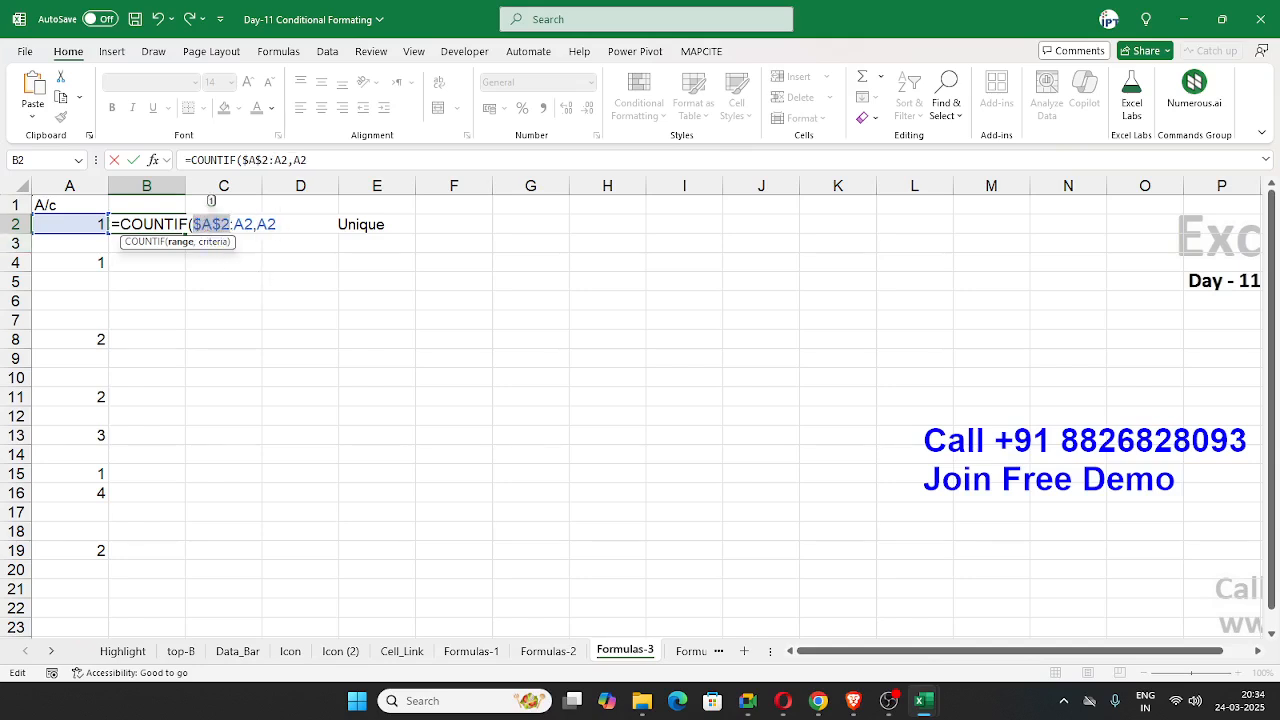
left_click(818, 700)
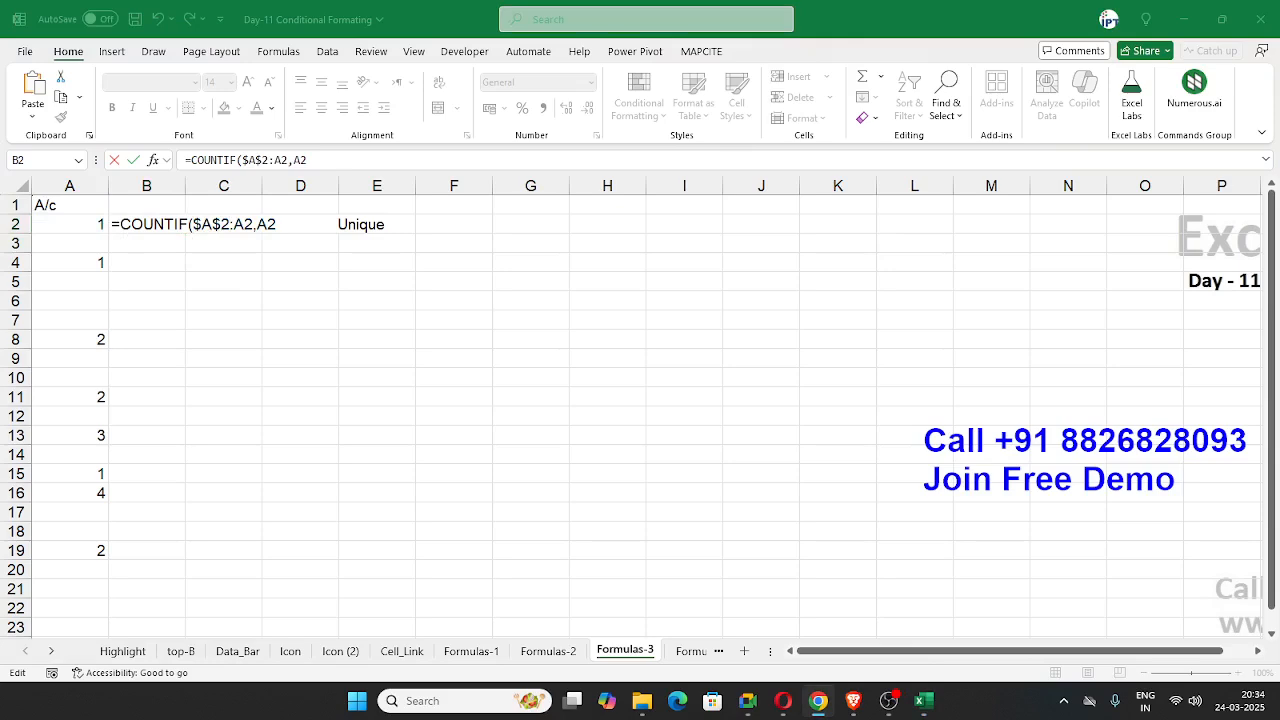
left_click(155, 216)
key("Return")
left_click(152, 220)
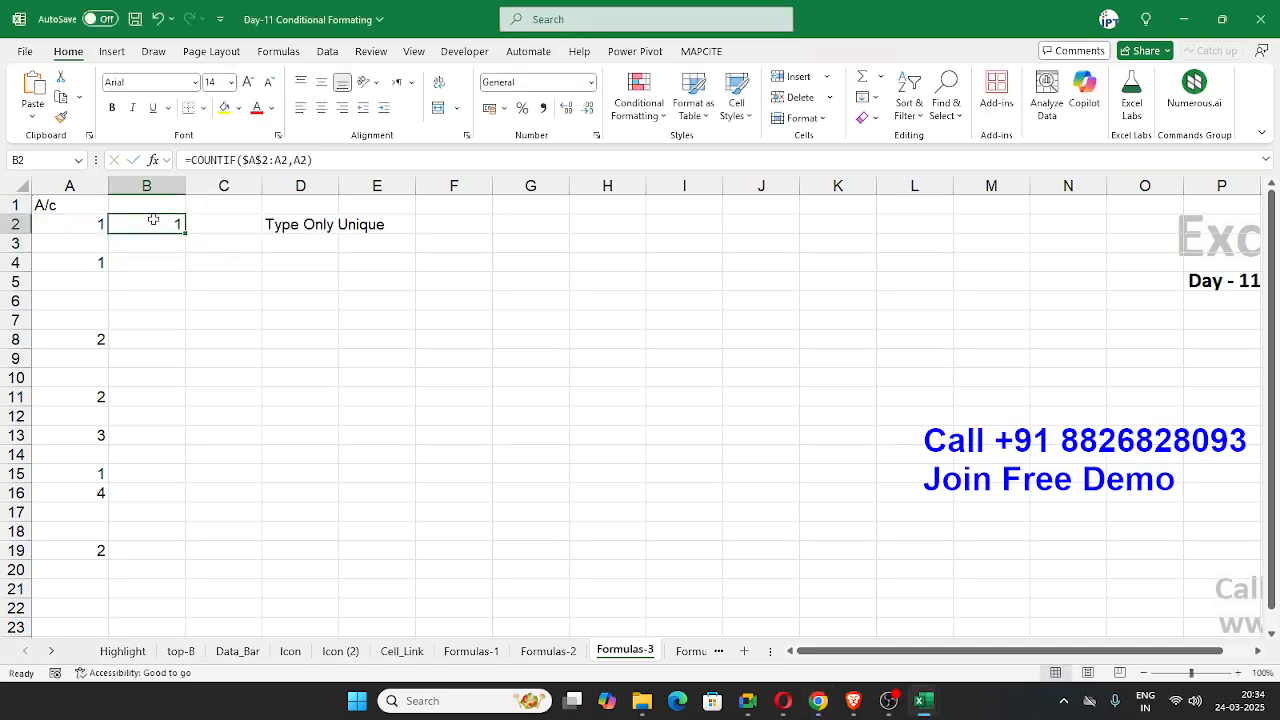
Step: Fill the COUNTIF formula from B2 down to B19 and check the running counts beside the entries
left_click_drag(184, 232, 185, 561)
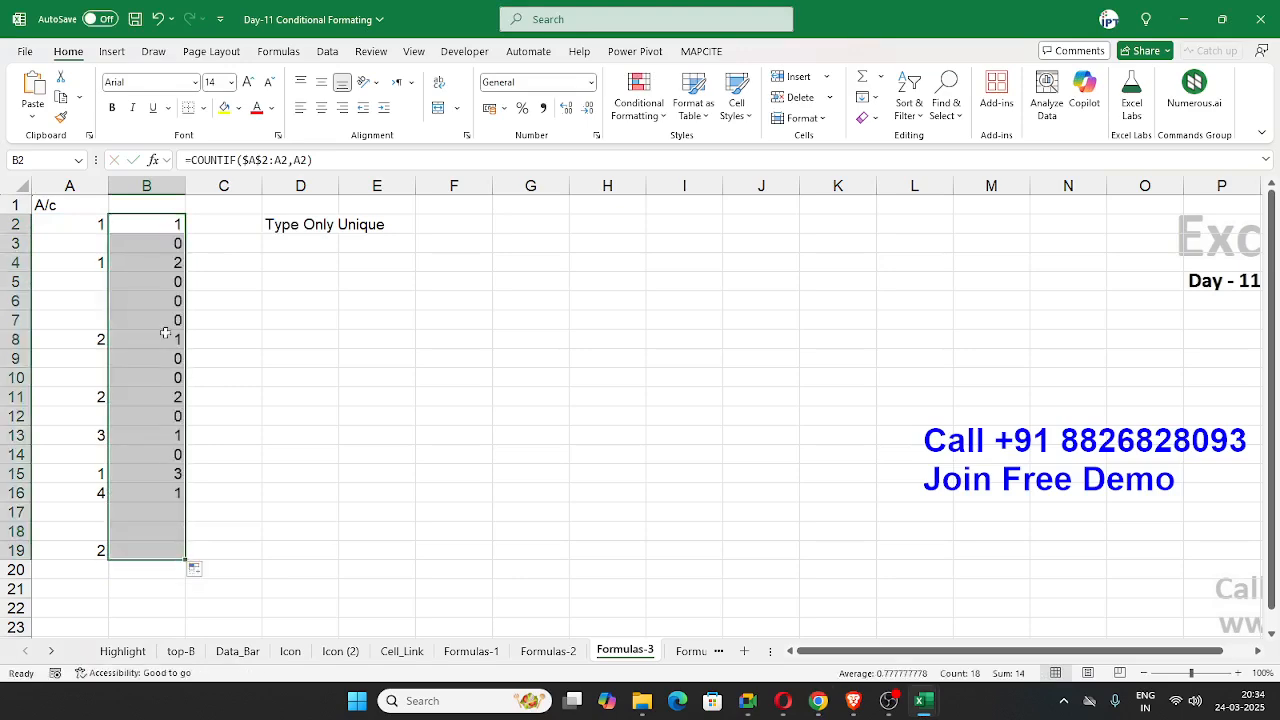
left_click(167, 225)
left_click(156, 262)
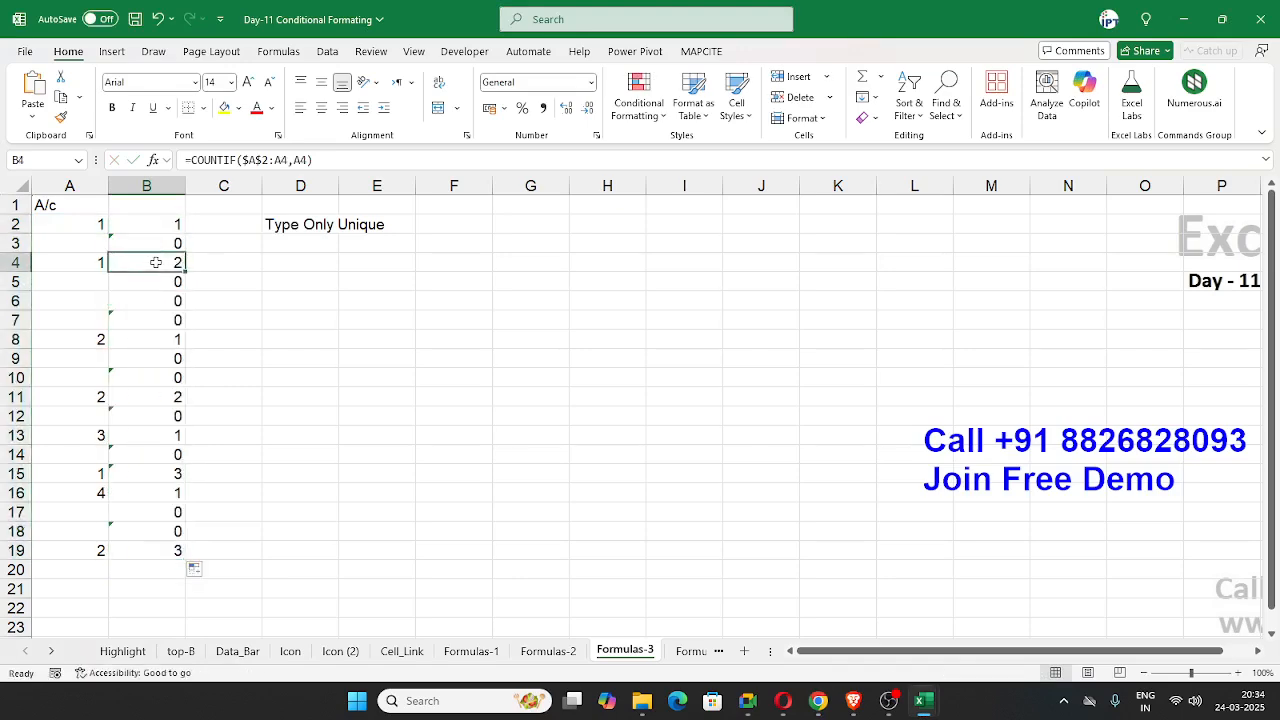
left_click(163, 433)
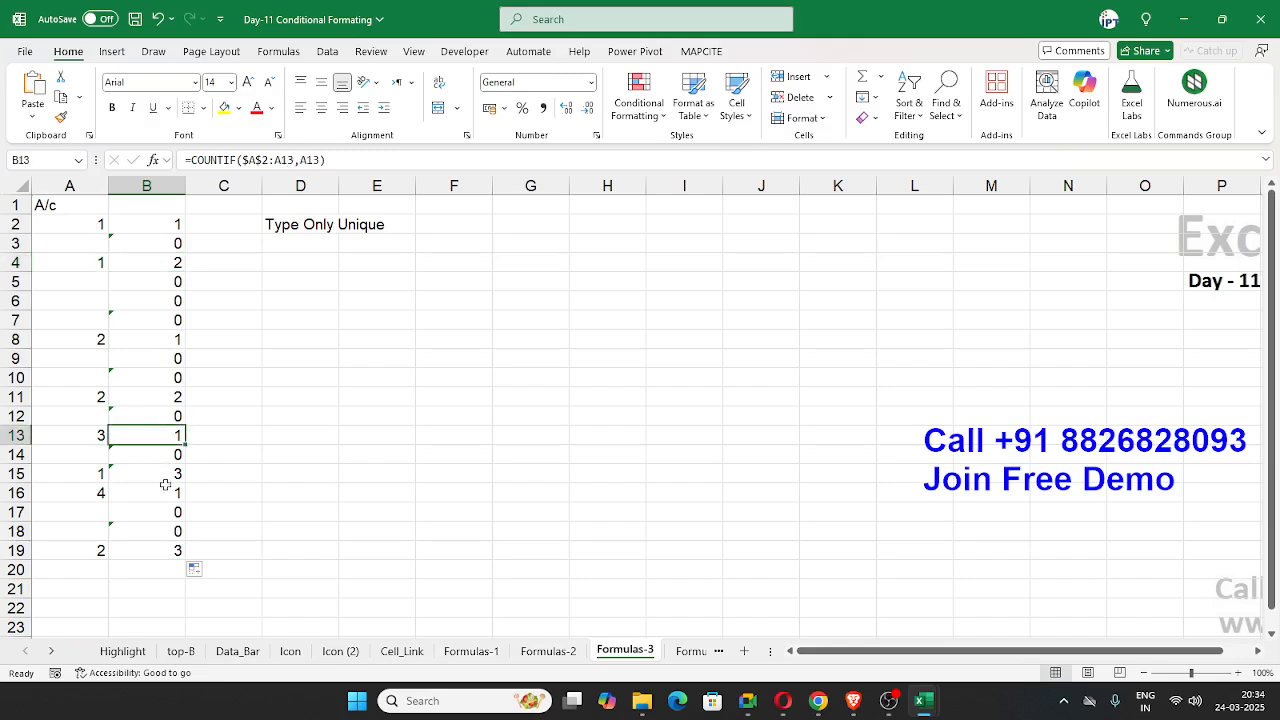
left_click(166, 474)
Step: Enter another 1 in A17 and check its occurrence count in B17
left_click(82, 511)
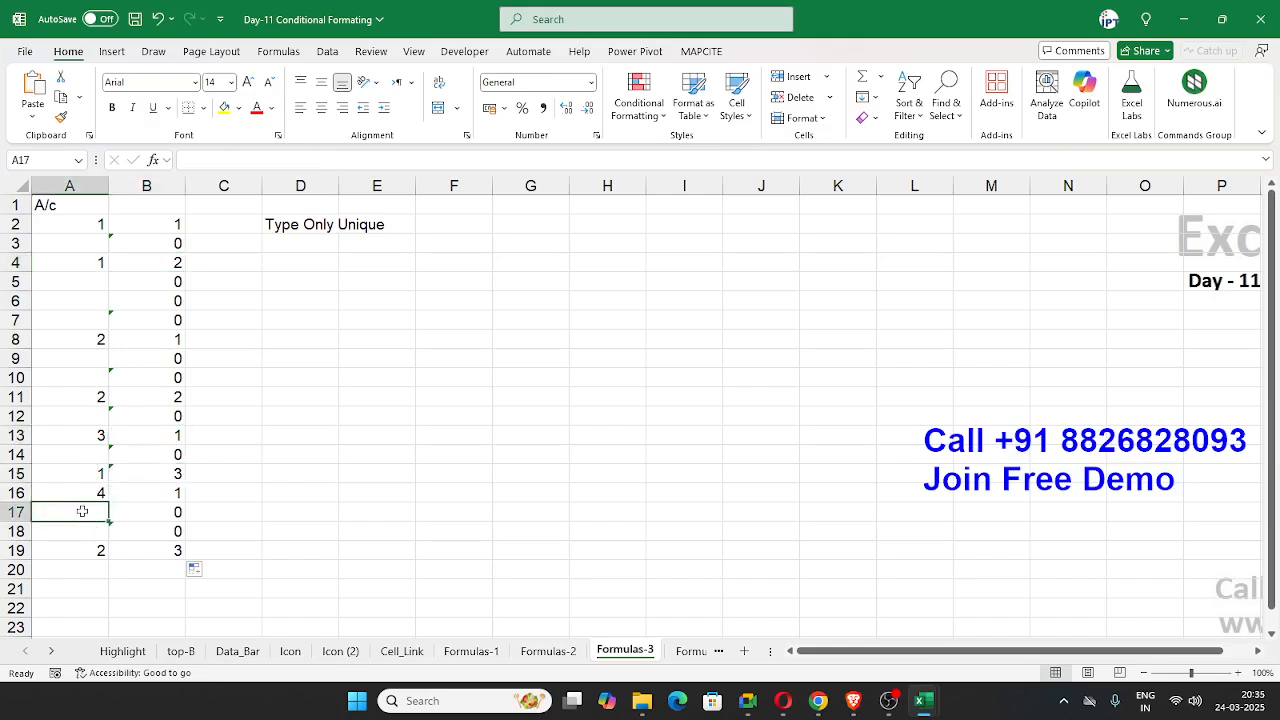
type("1")
key("Return")
left_click(176, 514)
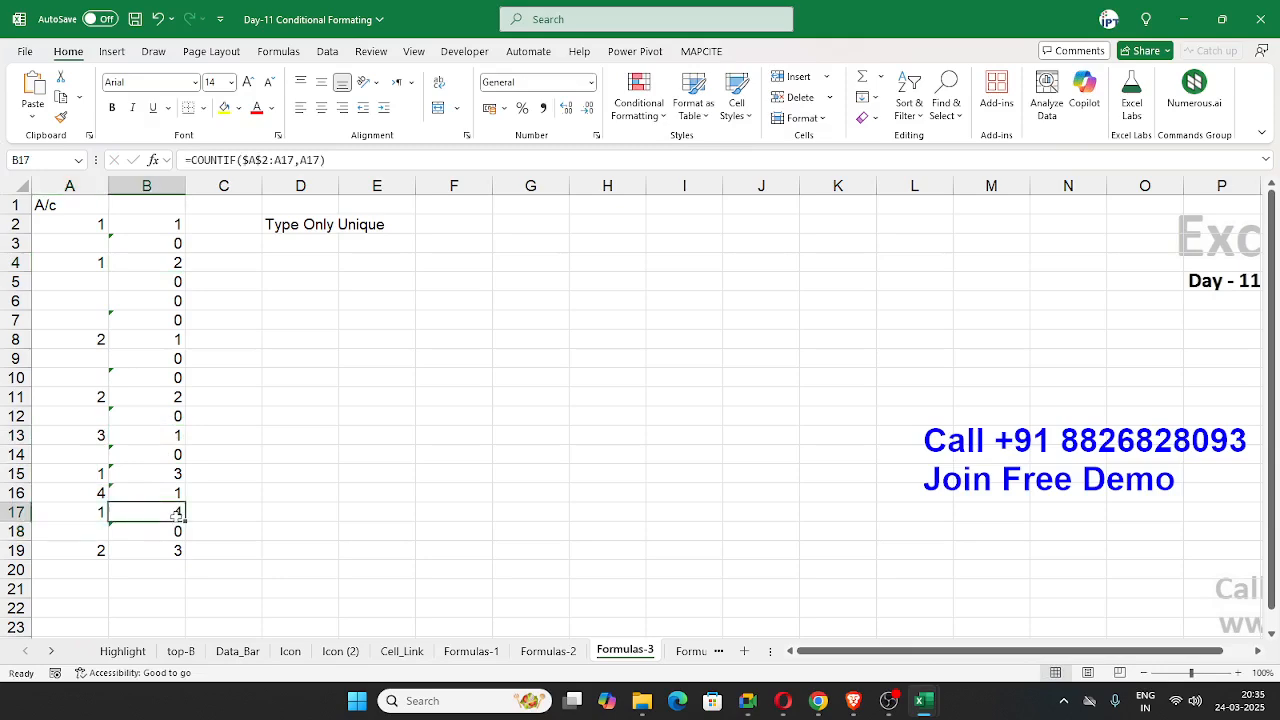
Step: Copy the text of the COUNTIF formula in B2
left_click(163, 226)
left_click(324, 161)
left_click_drag(324, 161, 180, 162)
key("ctrl+c")
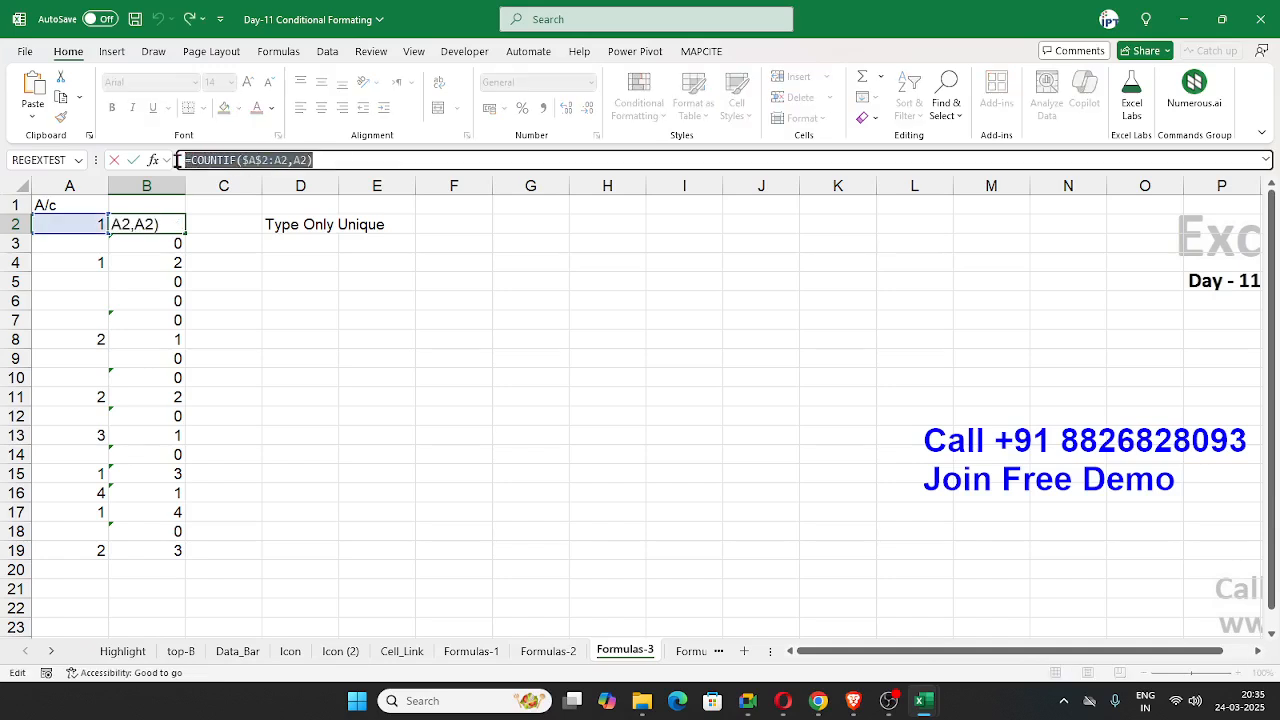
key("ctrl+v")
left_click_drag(316, 161, 150, 162)
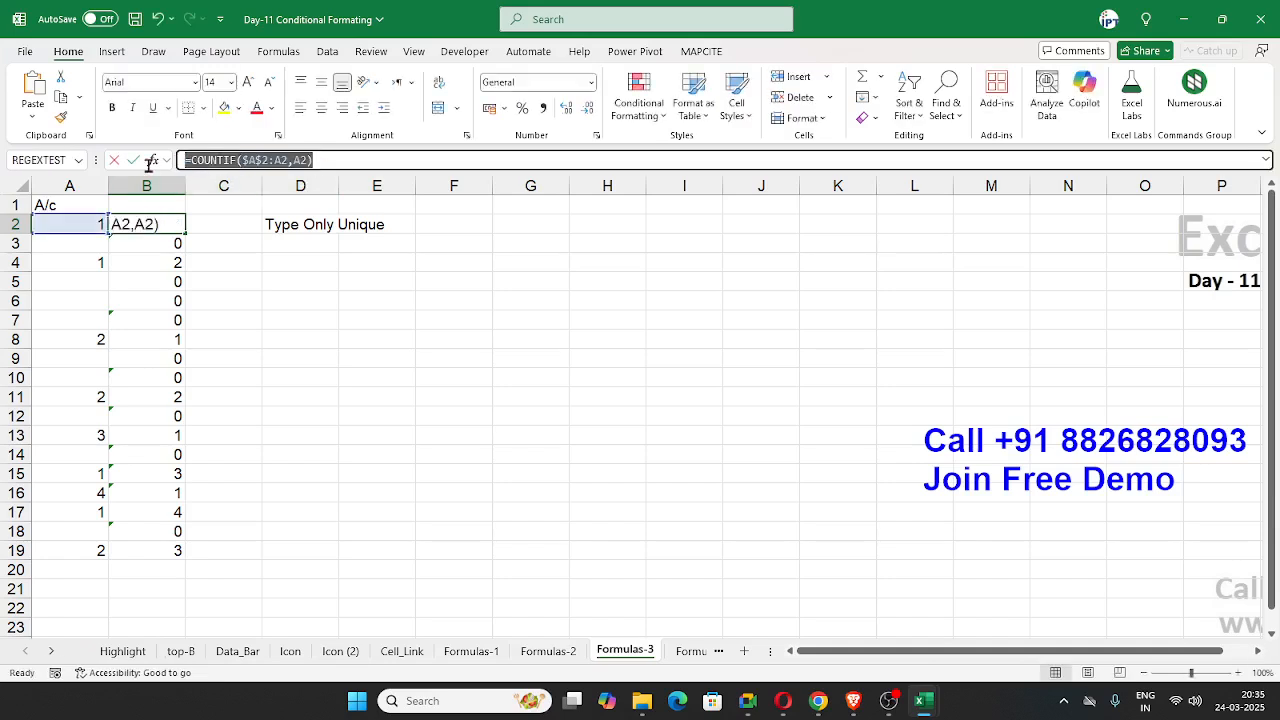
Step: Start a formula-based conditional formatting rule for A2 with the condition =COUNTIF($A$2:A2,A2)>1
left_click(98, 221)
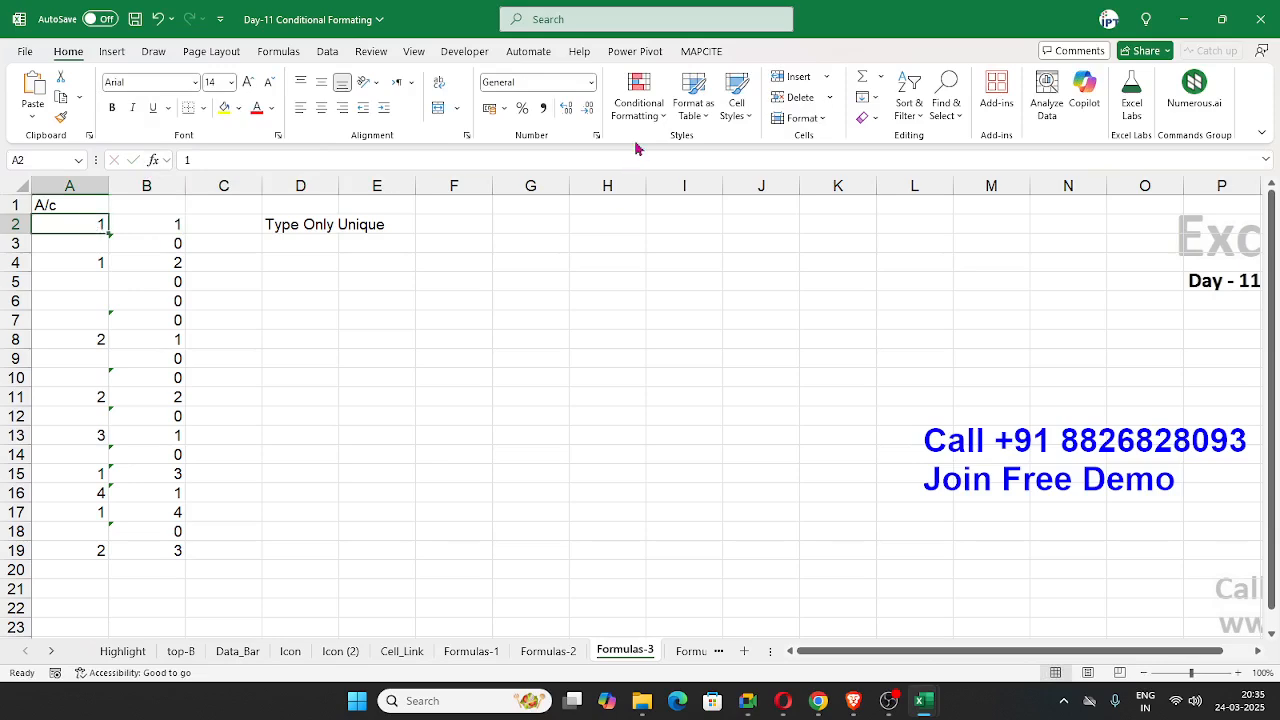
left_click(636, 104)
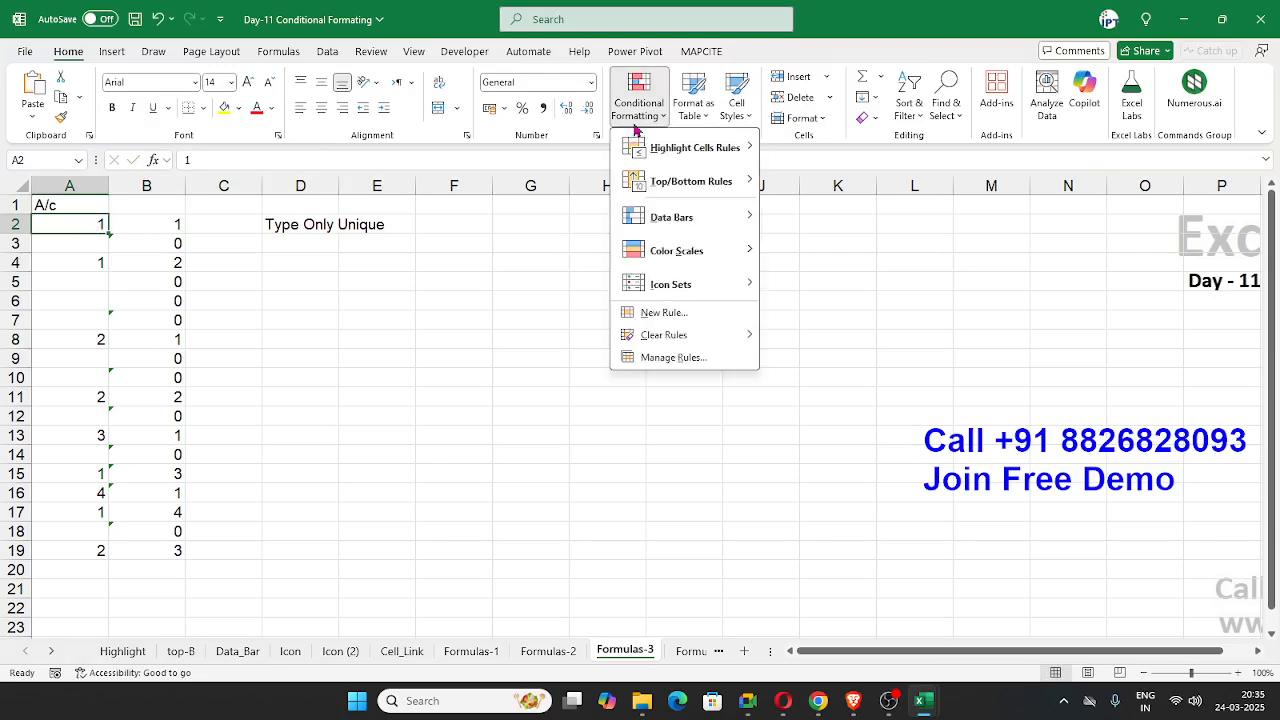
left_click(703, 313)
left_click(530, 388)
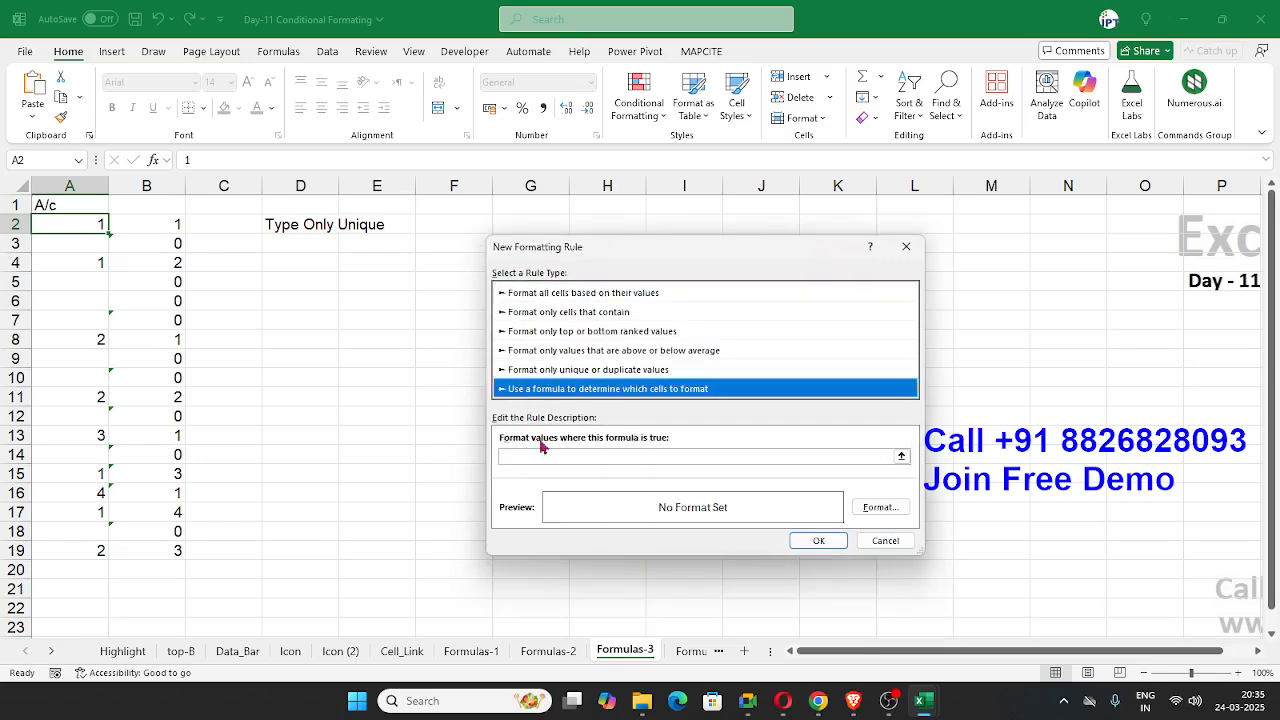
left_click(544, 455)
key("ctrl+v")
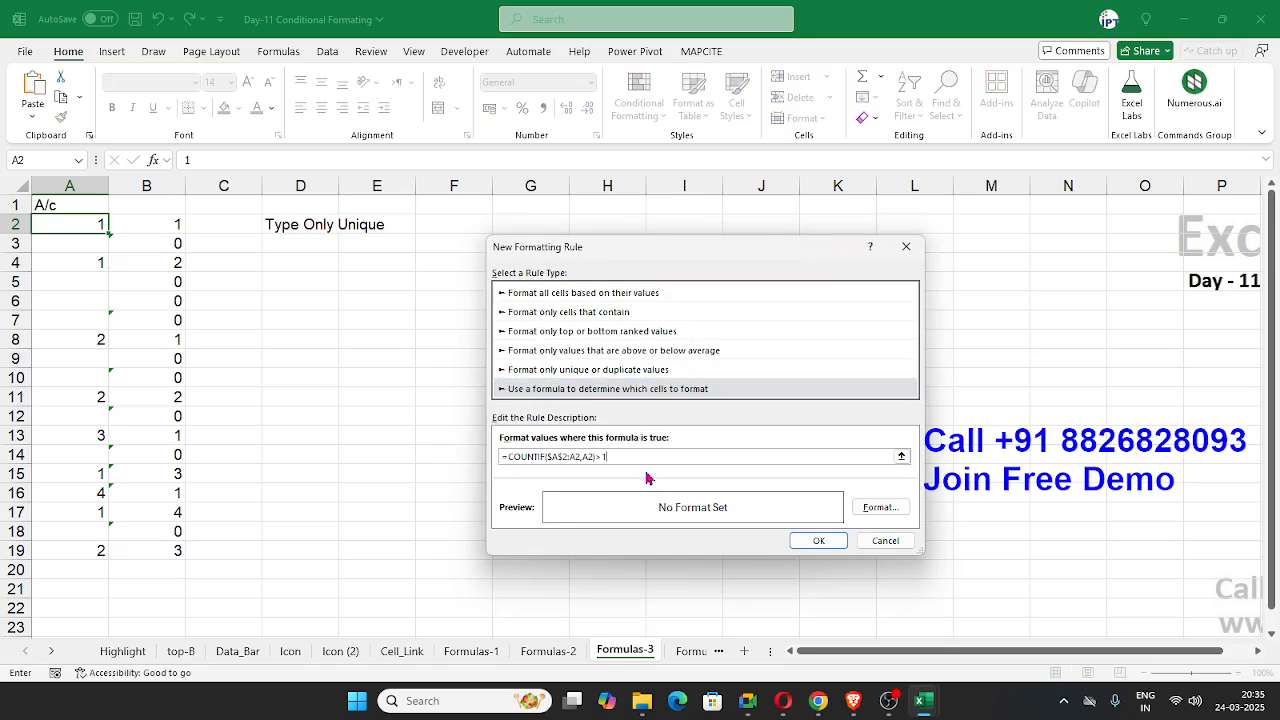
Step: Give the rule a red fill, apply it to A2, and copy that cell's formatting to A2:A19
left_click(866, 510)
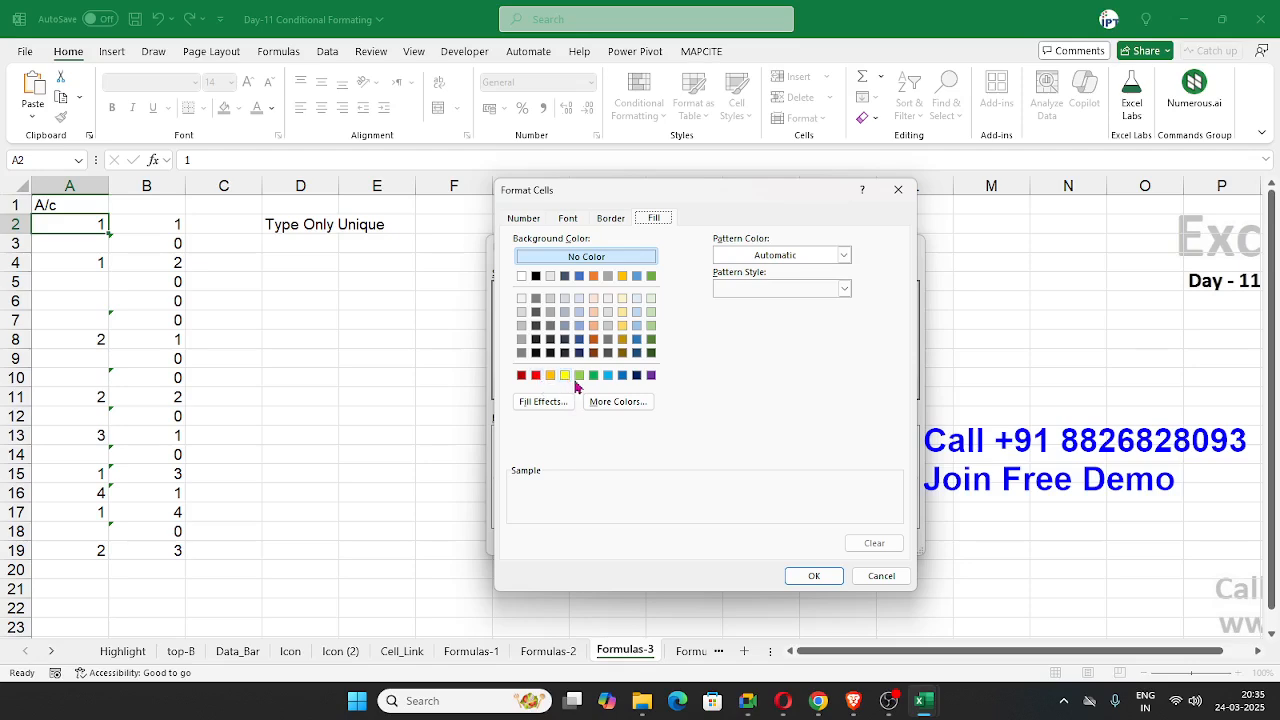
left_click(535, 376)
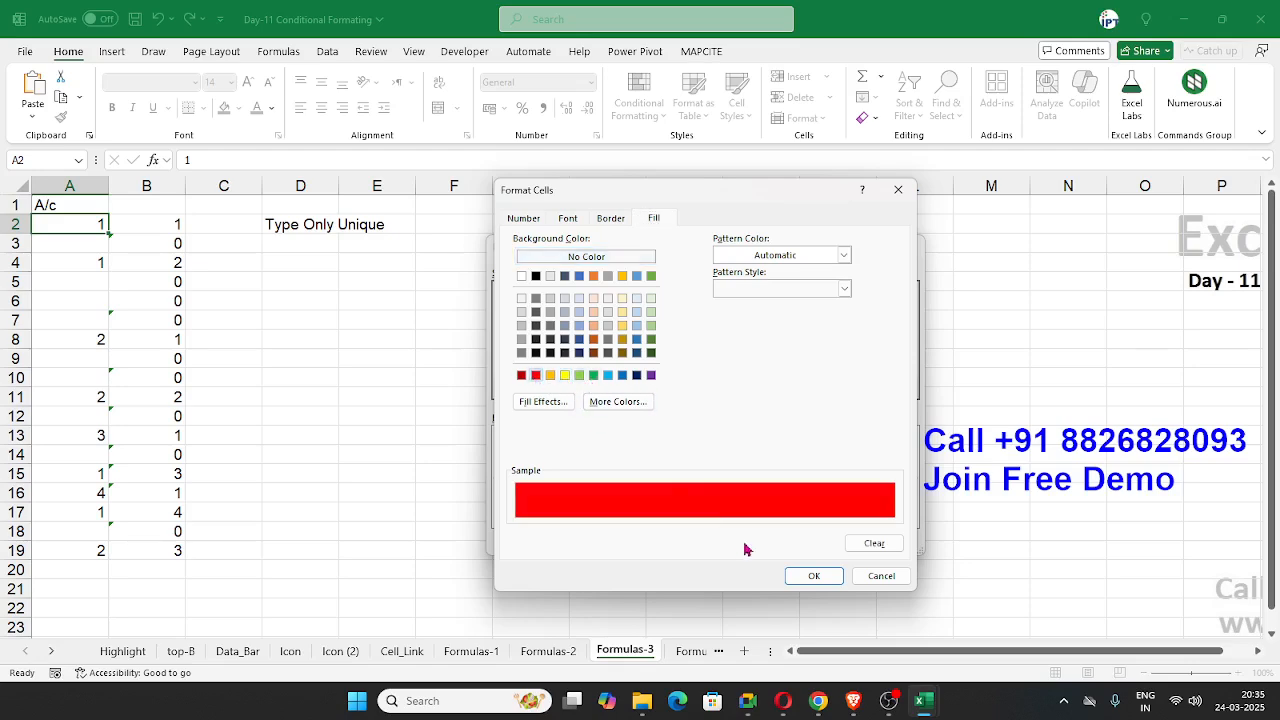
left_click(813, 576)
left_click(819, 542)
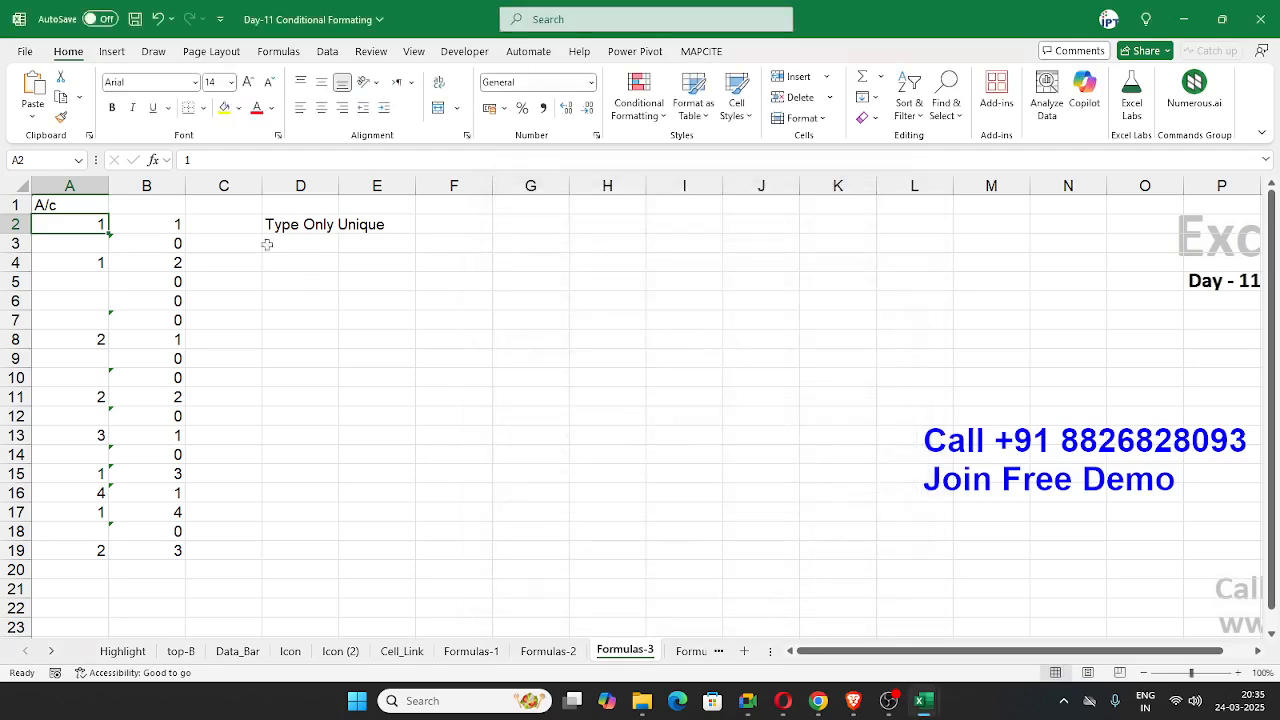
left_click(61, 117)
left_click_drag(100, 222, 80, 543)
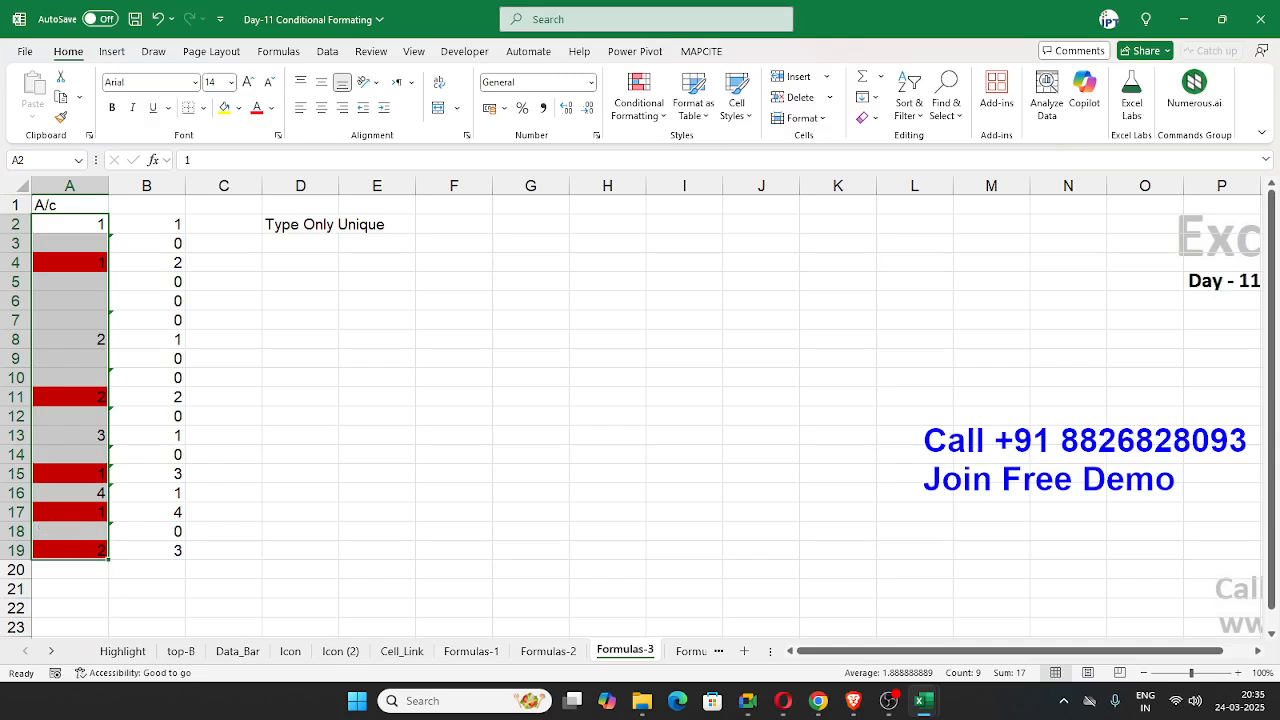
key("alt+Tab")
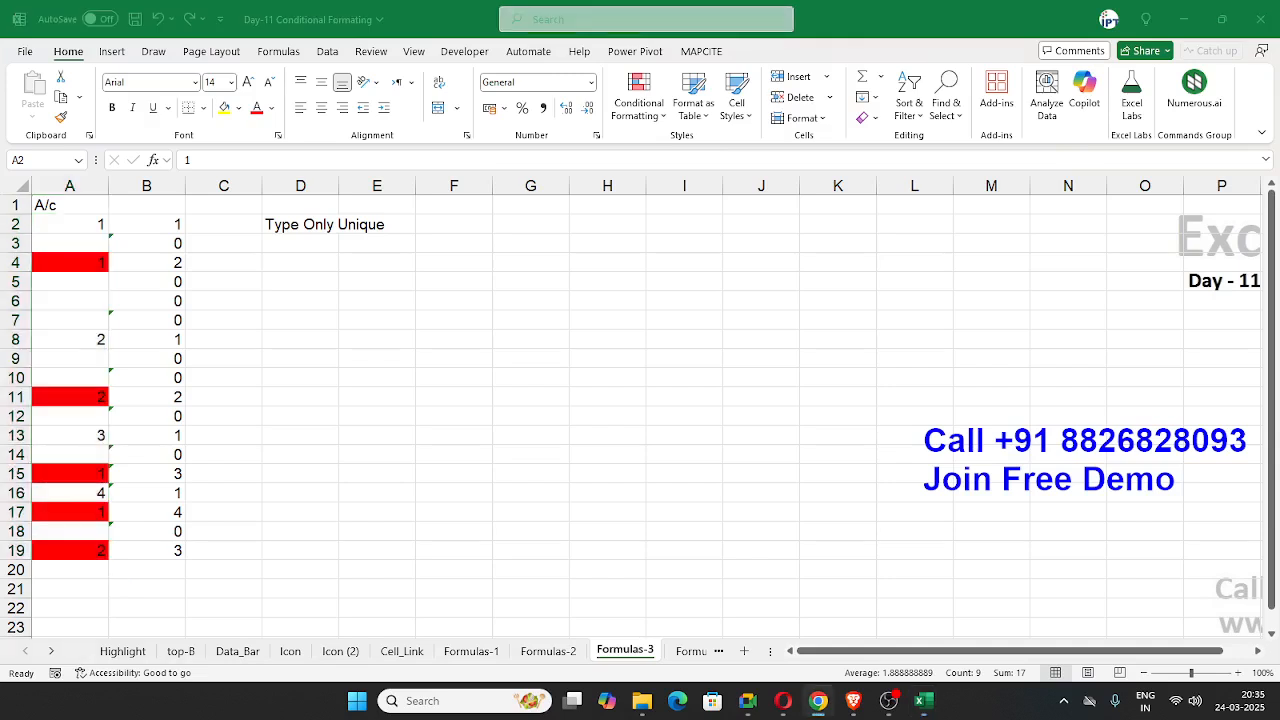
key("alt+Tab")
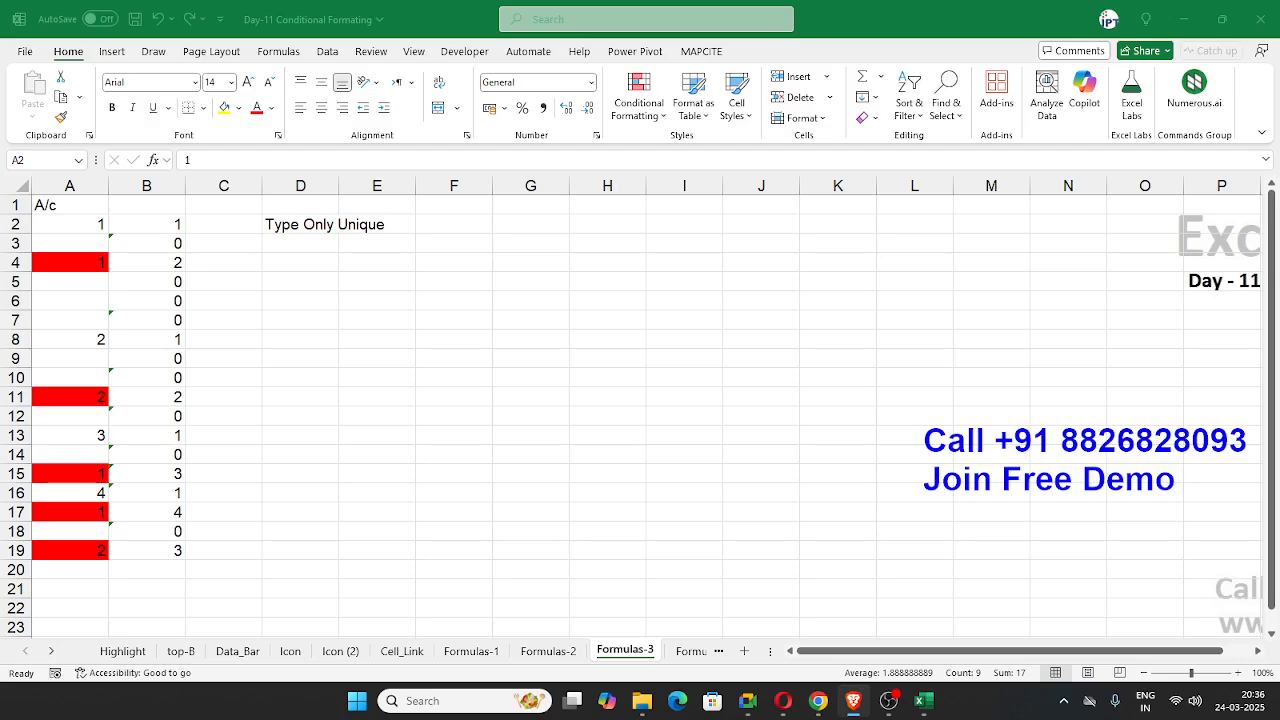
key("ctrl+c")
left_click(170, 226)
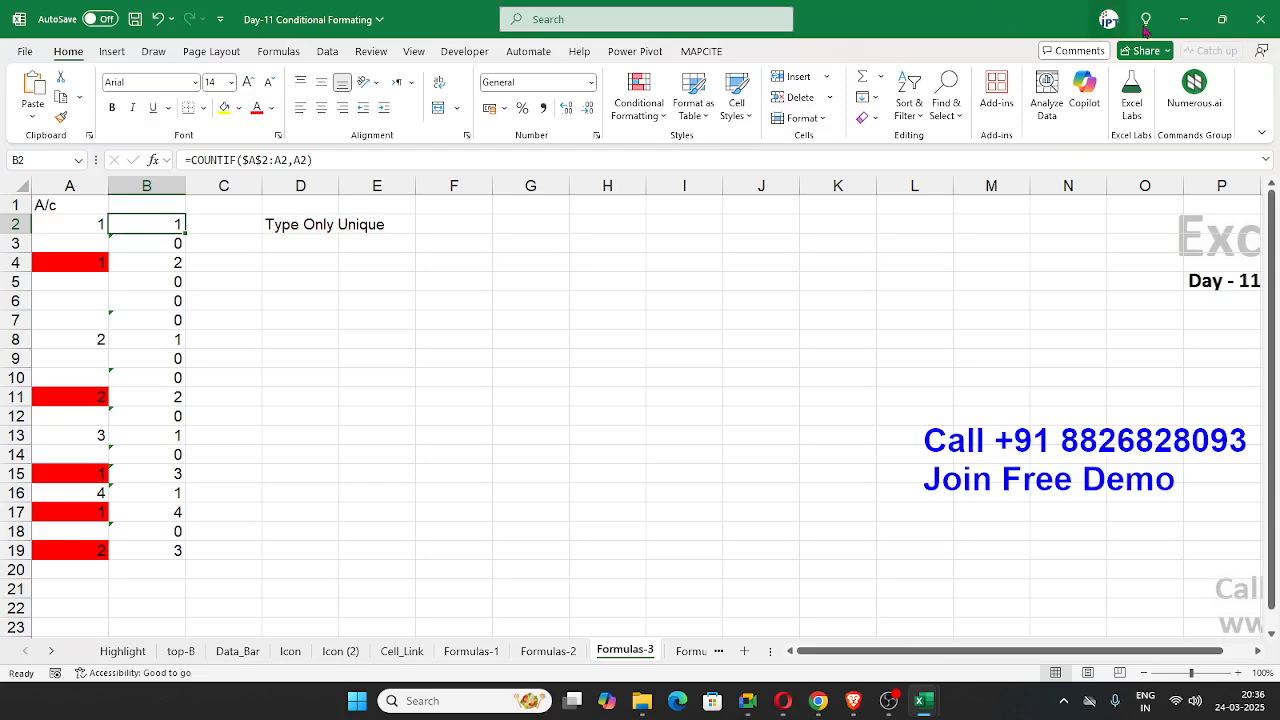
Step: Open the Formulas-4 sheet and clear the conditional formatting rules from the entire sheet
left_click(692, 651)
left_click(460, 513)
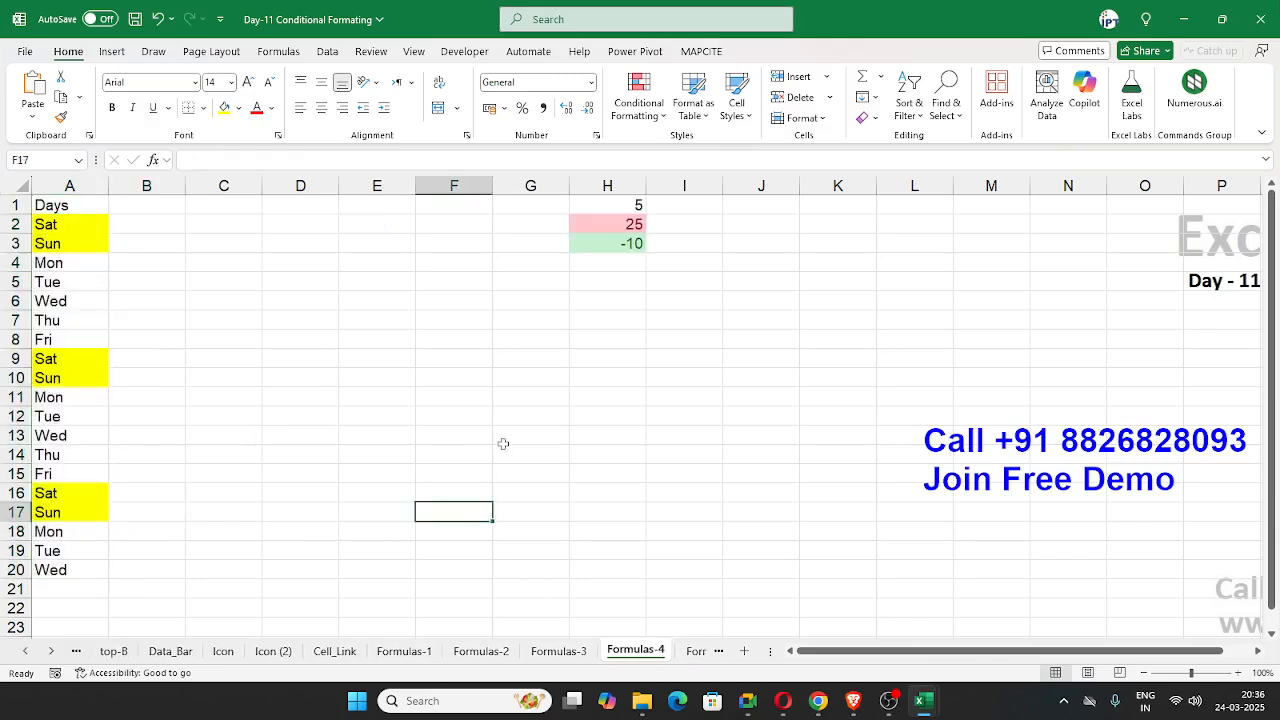
left_click(347, 362)
left_click(636, 110)
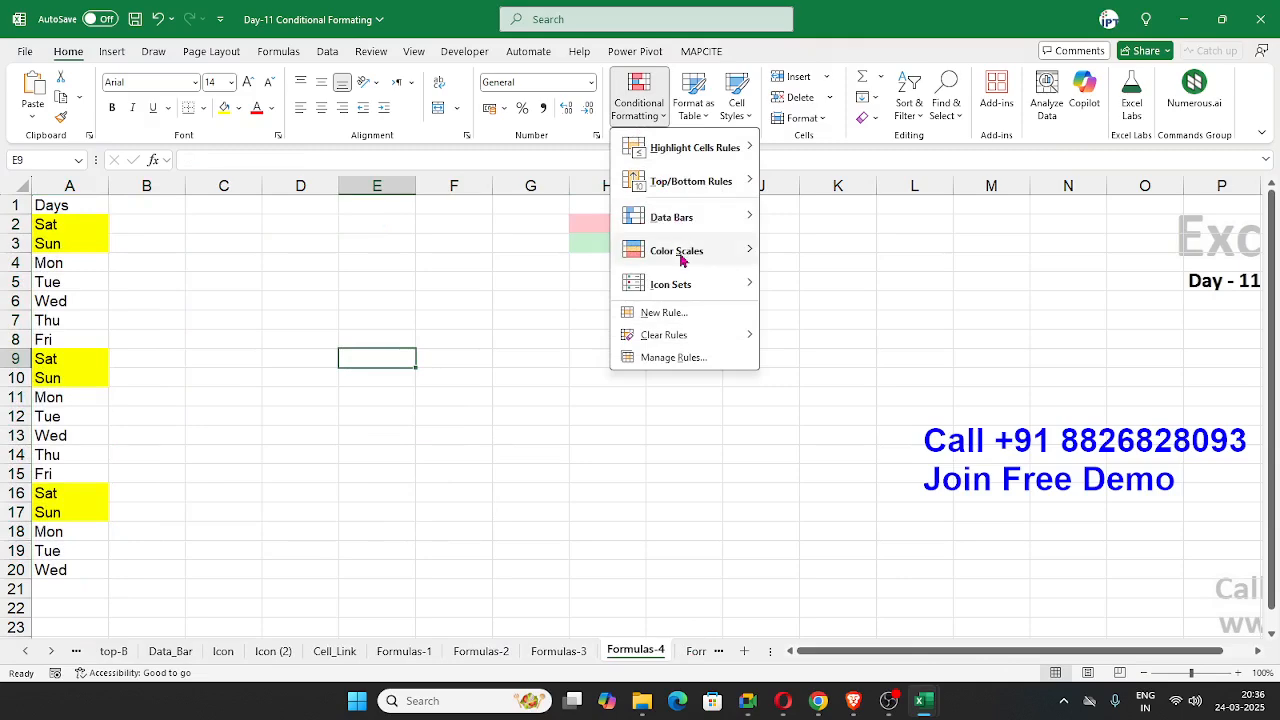
mouse_move(680, 287)
mouse_move(705, 338)
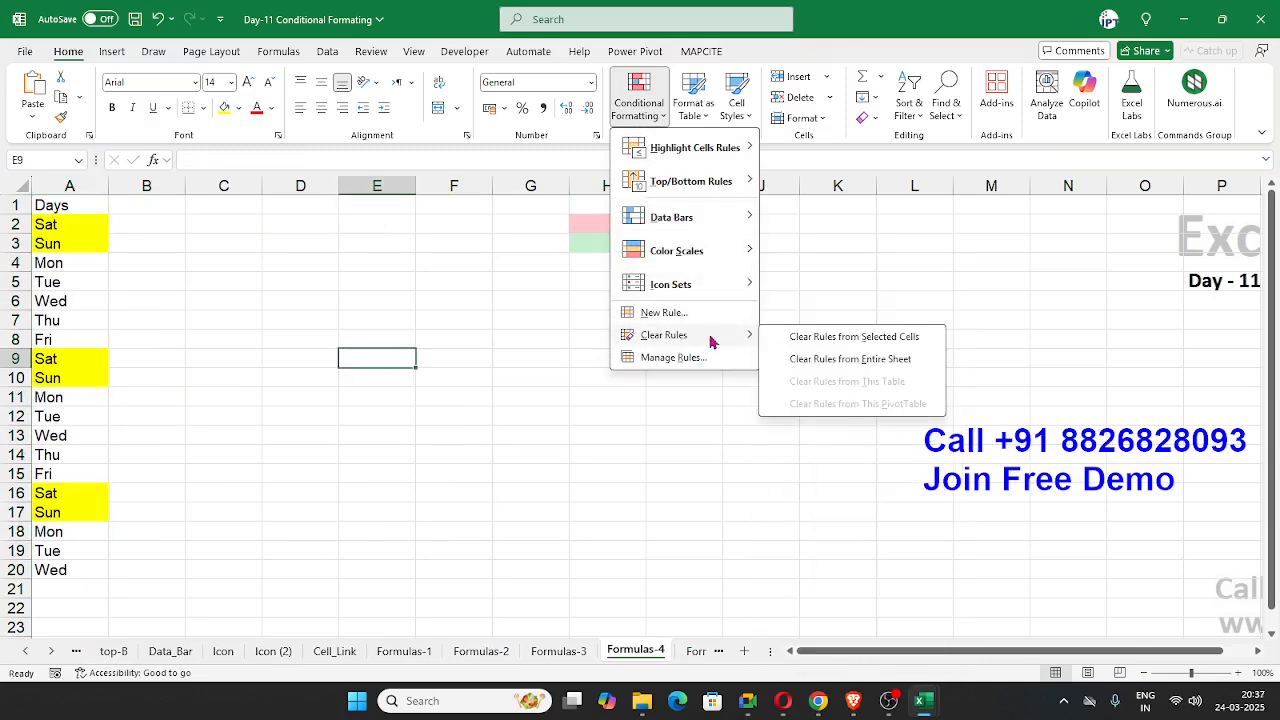
left_click(783, 357)
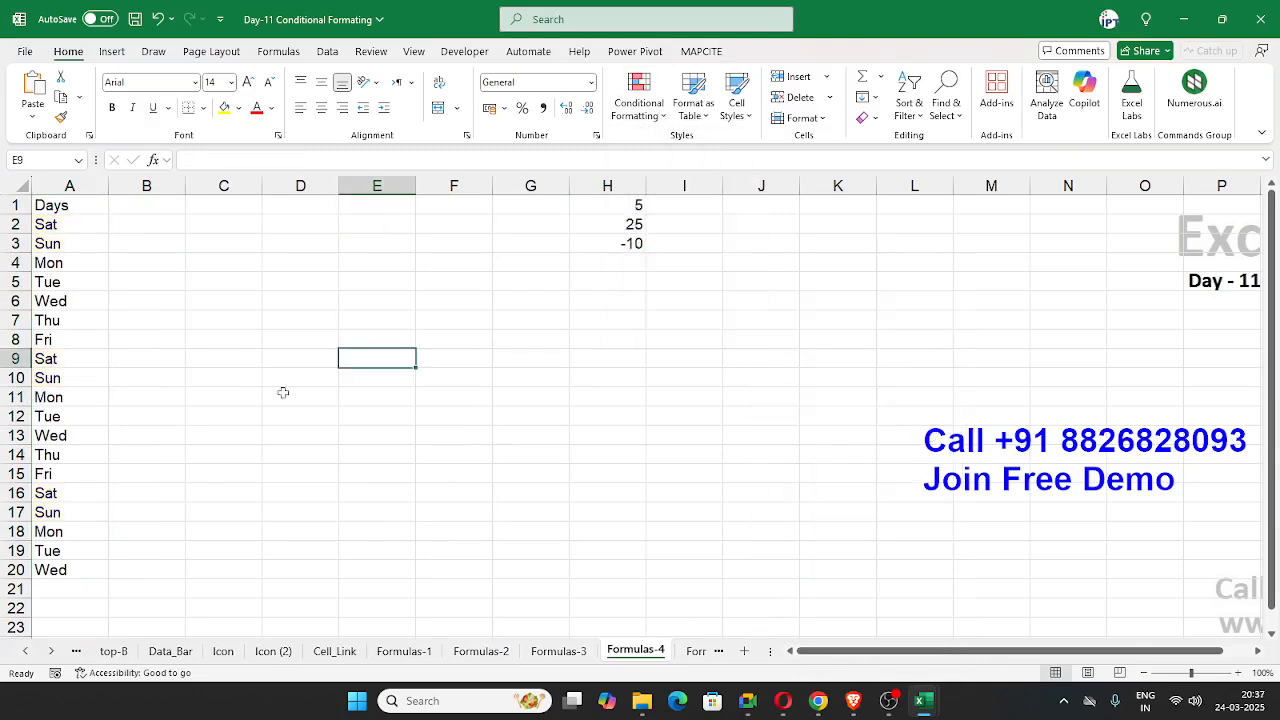
Step: Highlight cells in column A equal to "sat" with Light Red Fill with Dark Red Text
left_click(92, 186)
left_click(645, 117)
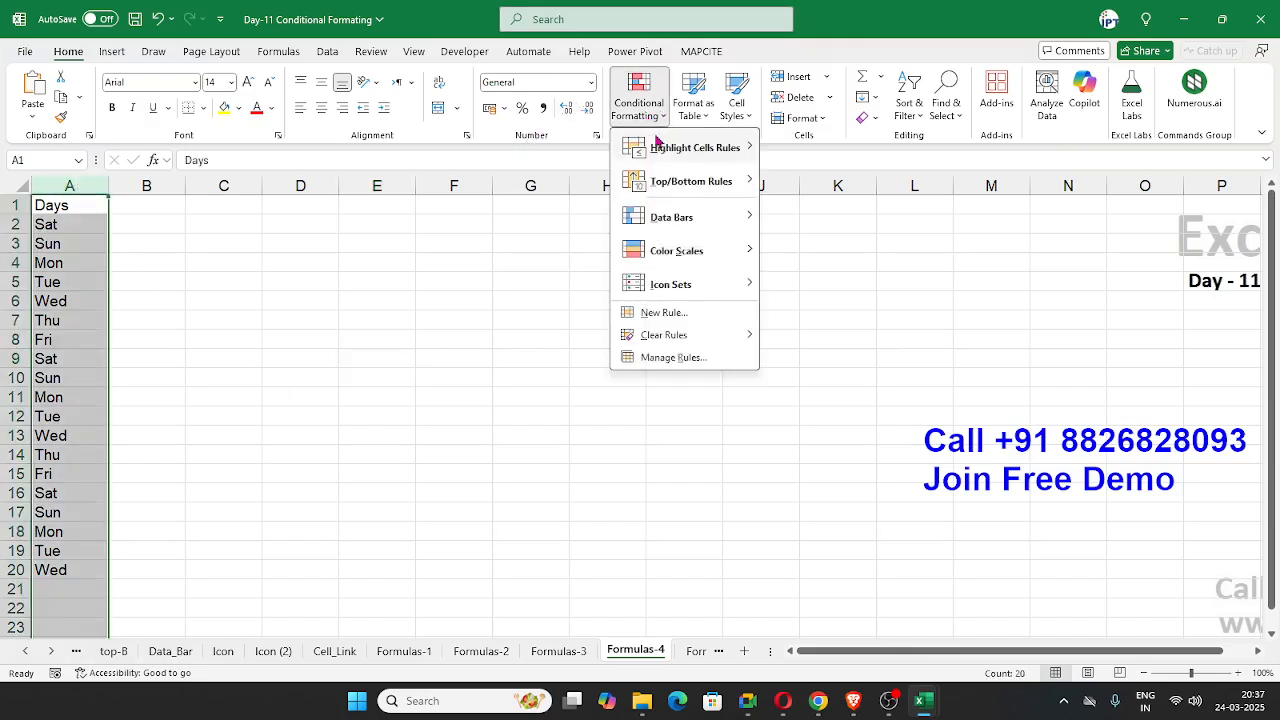
mouse_move(660, 143)
left_click(808, 249)
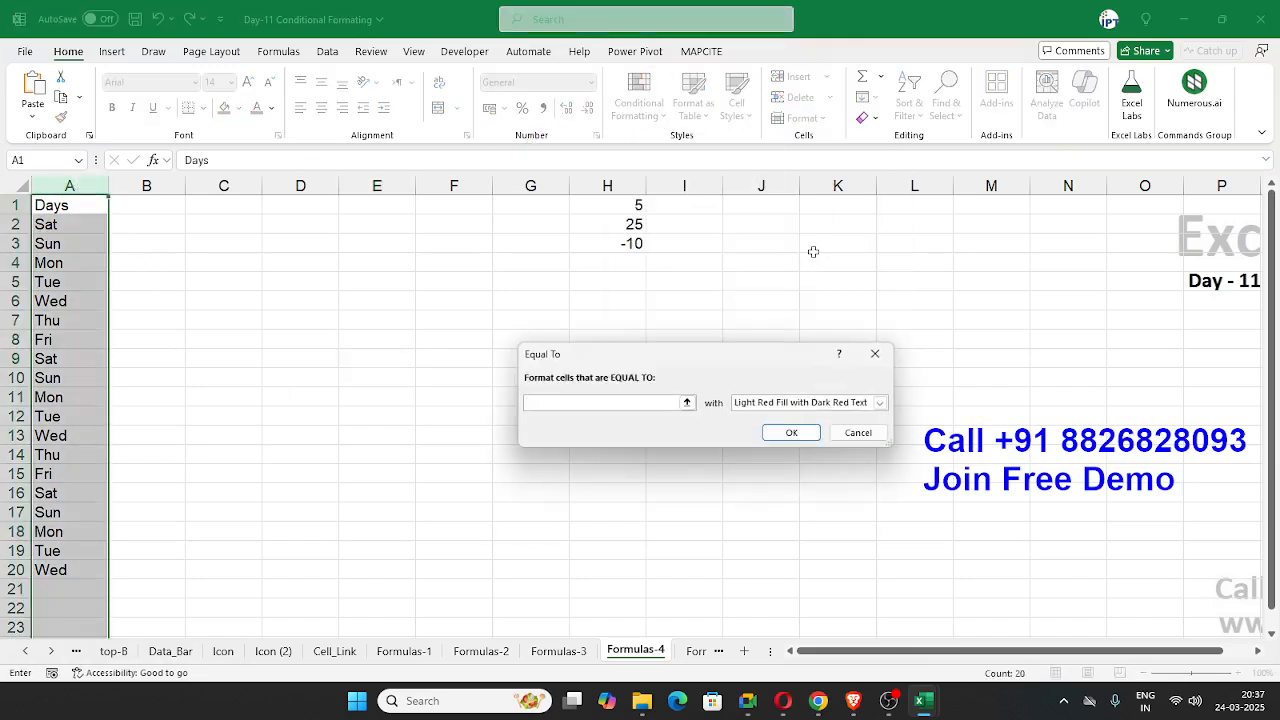
type("sat")
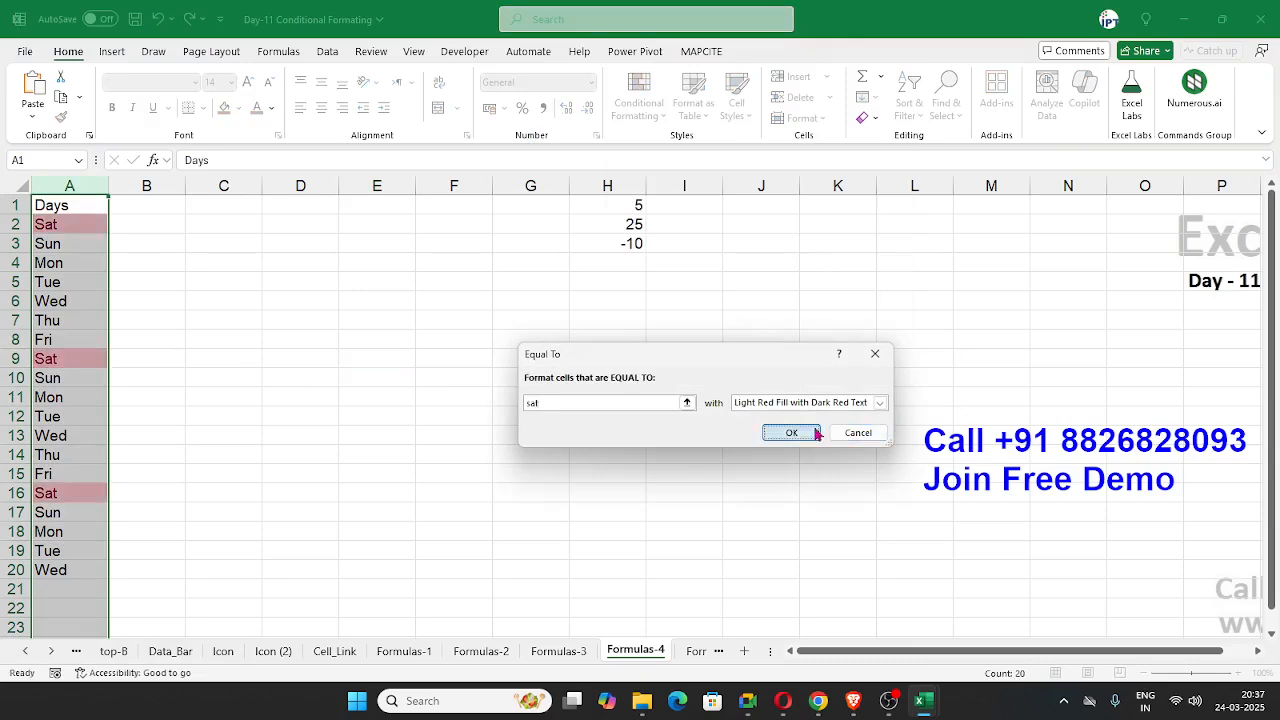
left_click(791, 432)
left_click(638, 103)
mouse_move(665, 157)
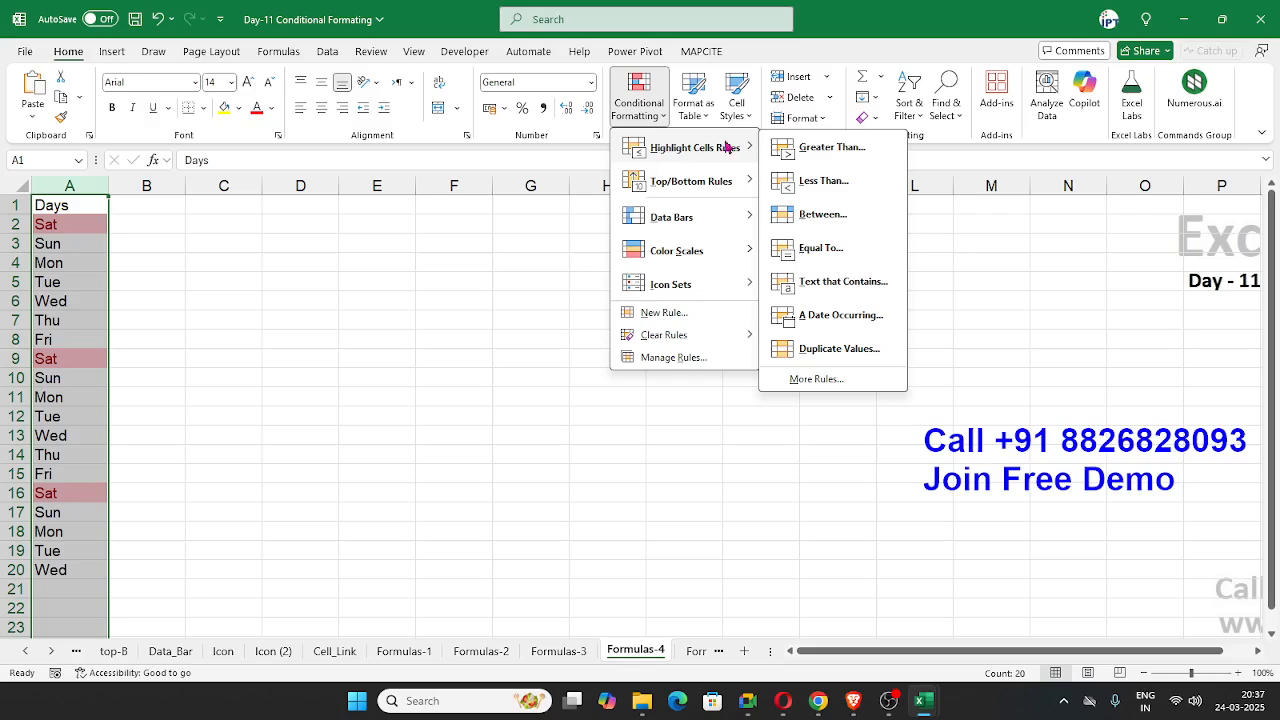
left_click(825, 249)
type("sun")
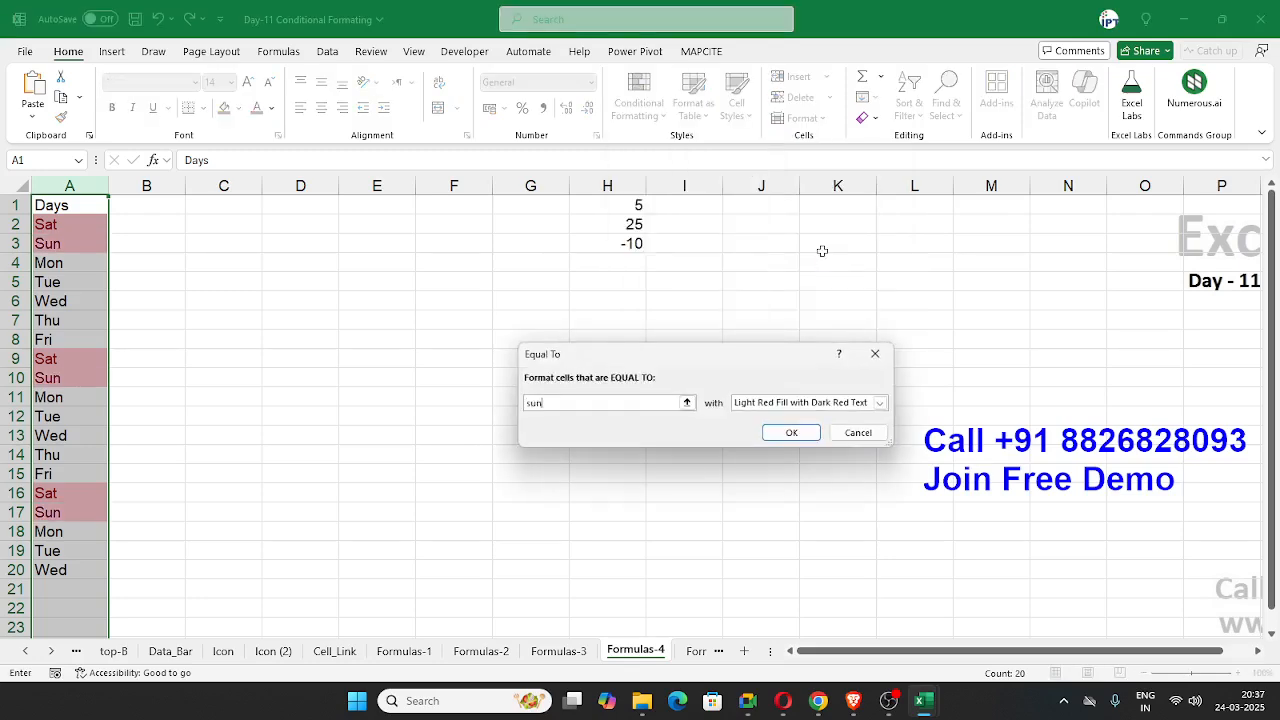
key("Escape")
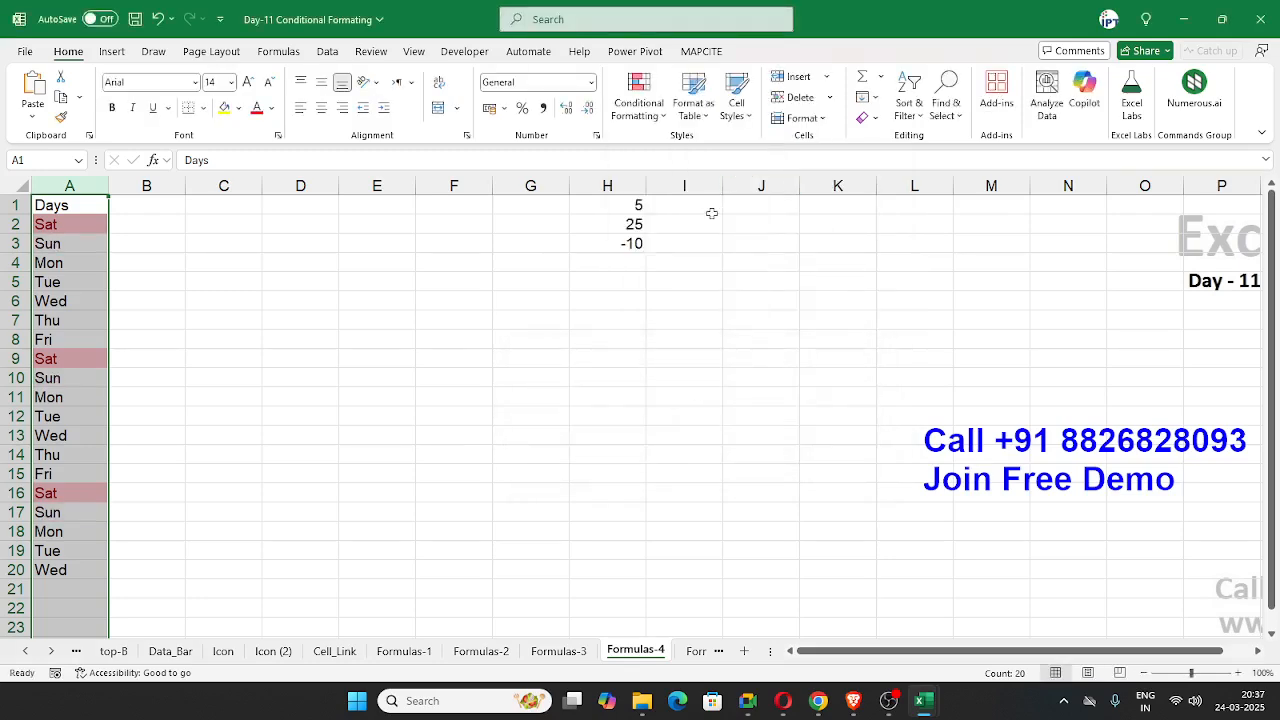
Step: Undo the light red highlighting of the Sat cells in column A
key("ctrl+z")
left_click(213, 286)
Step: Start a new conditional formatting rule for cell A2 that uses a formula to determine which cells to format
left_click(104, 227)
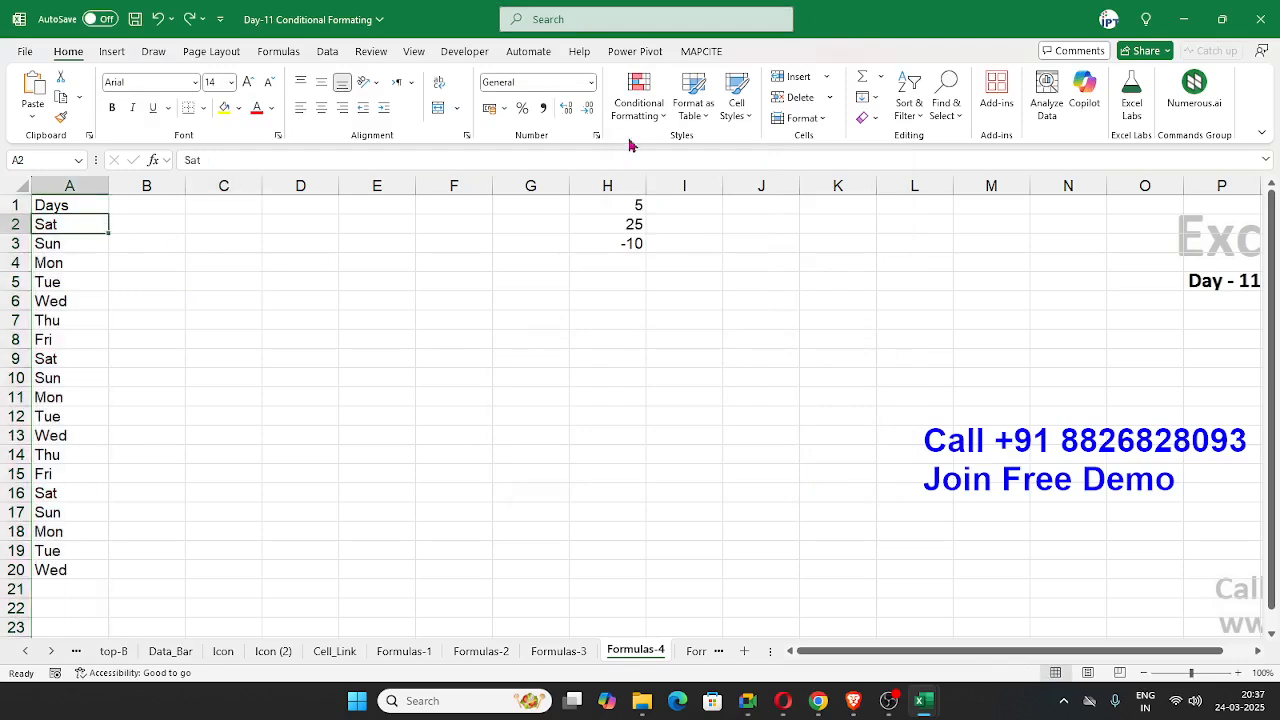
left_click(638, 100)
mouse_move(652, 231)
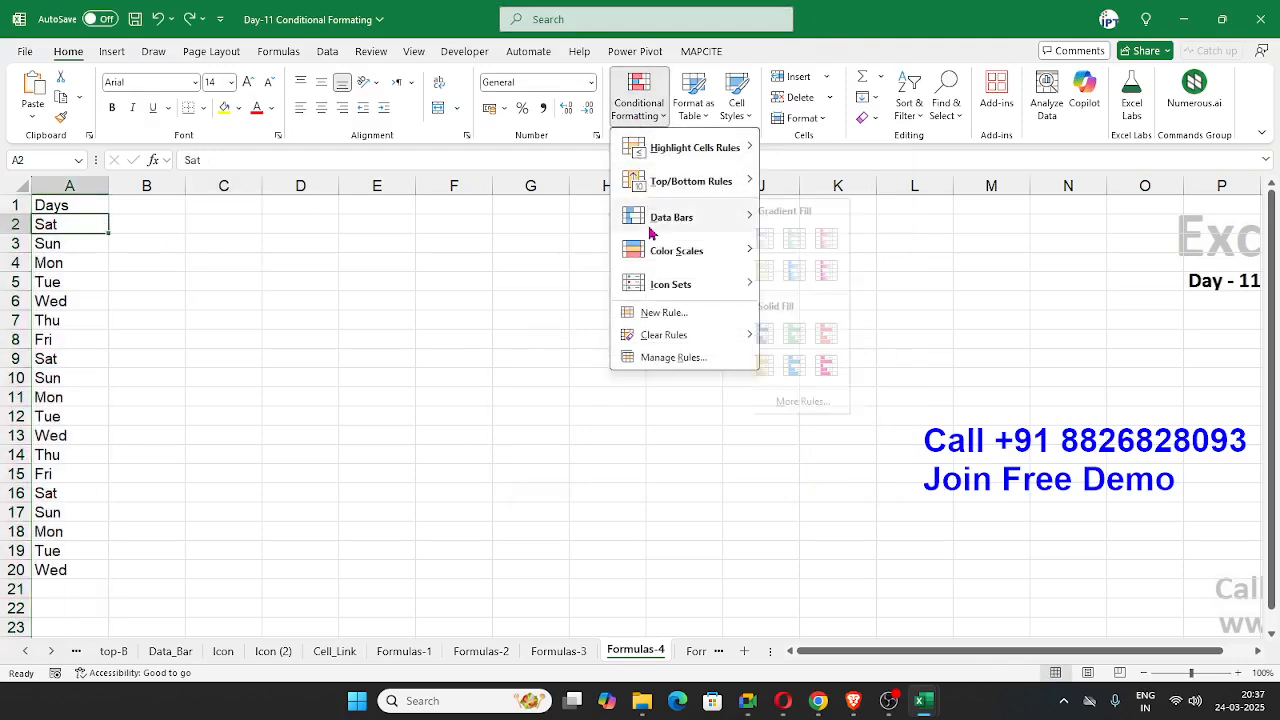
left_click(660, 313)
left_click(518, 372)
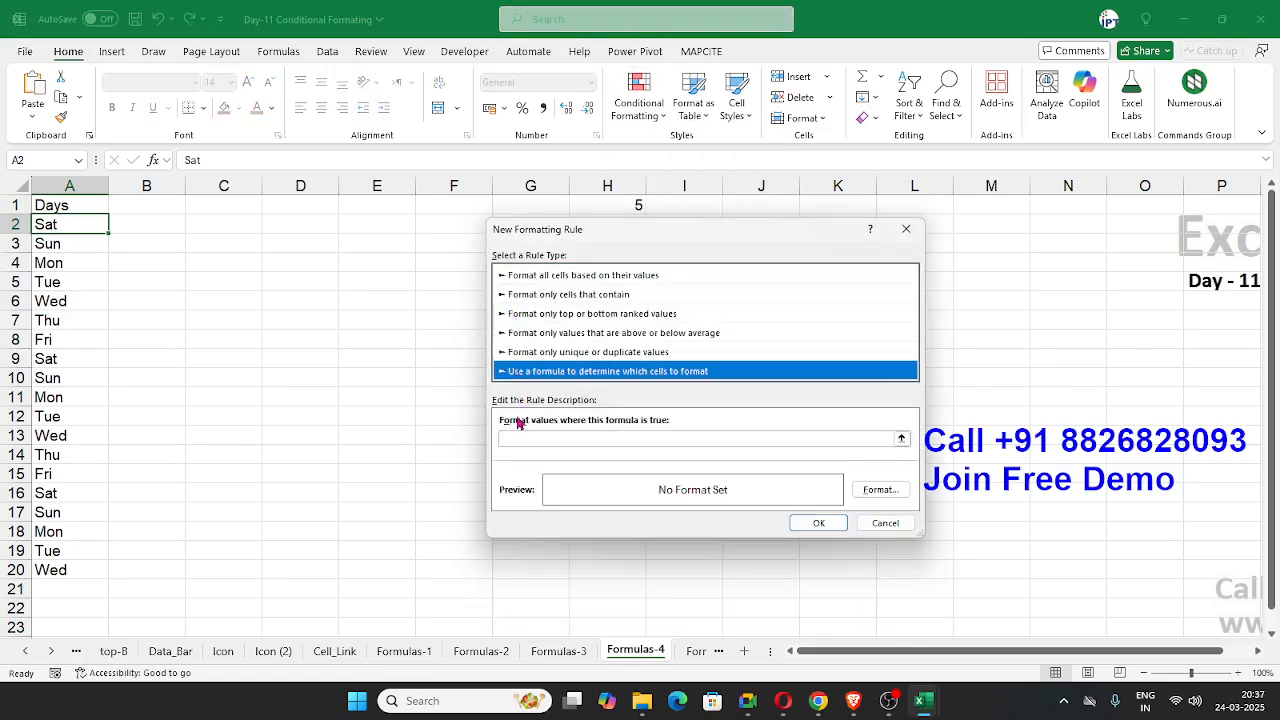
left_click(518, 439)
Step: Enter the rule formula =or($A$2="SAT",$A$2="Sun")
type("=")
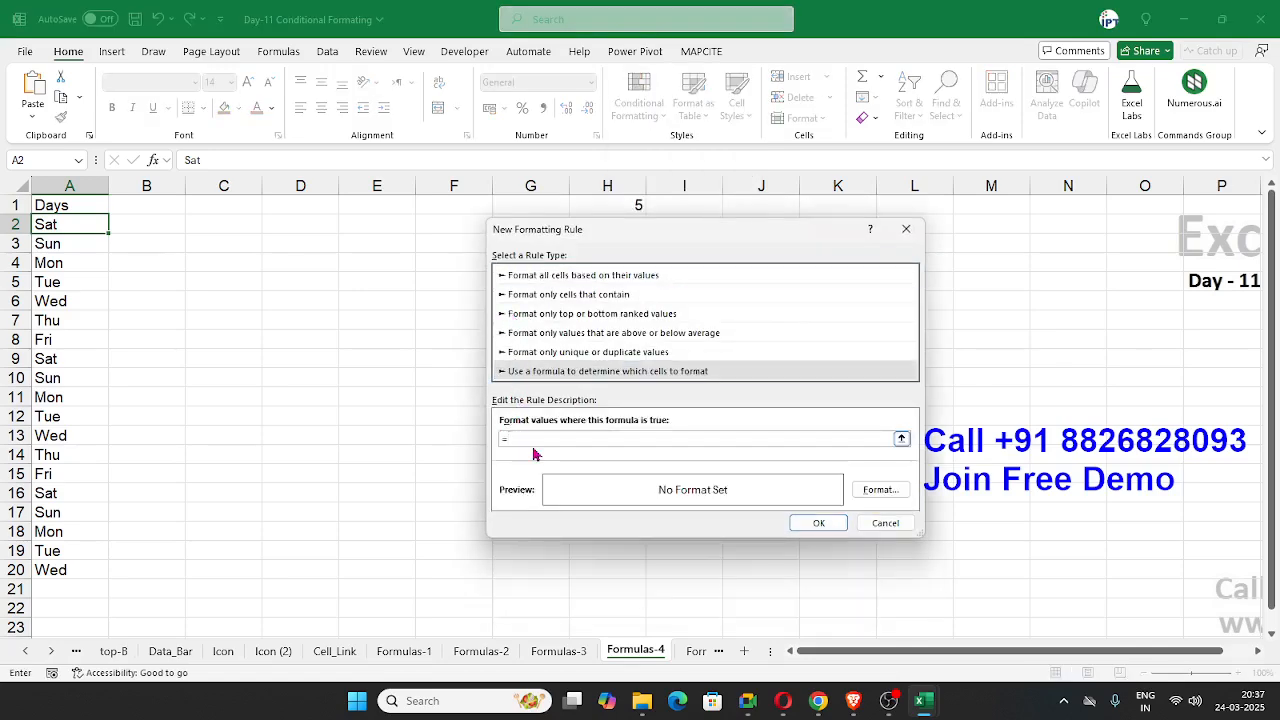
type("or(")
left_click(70, 224)
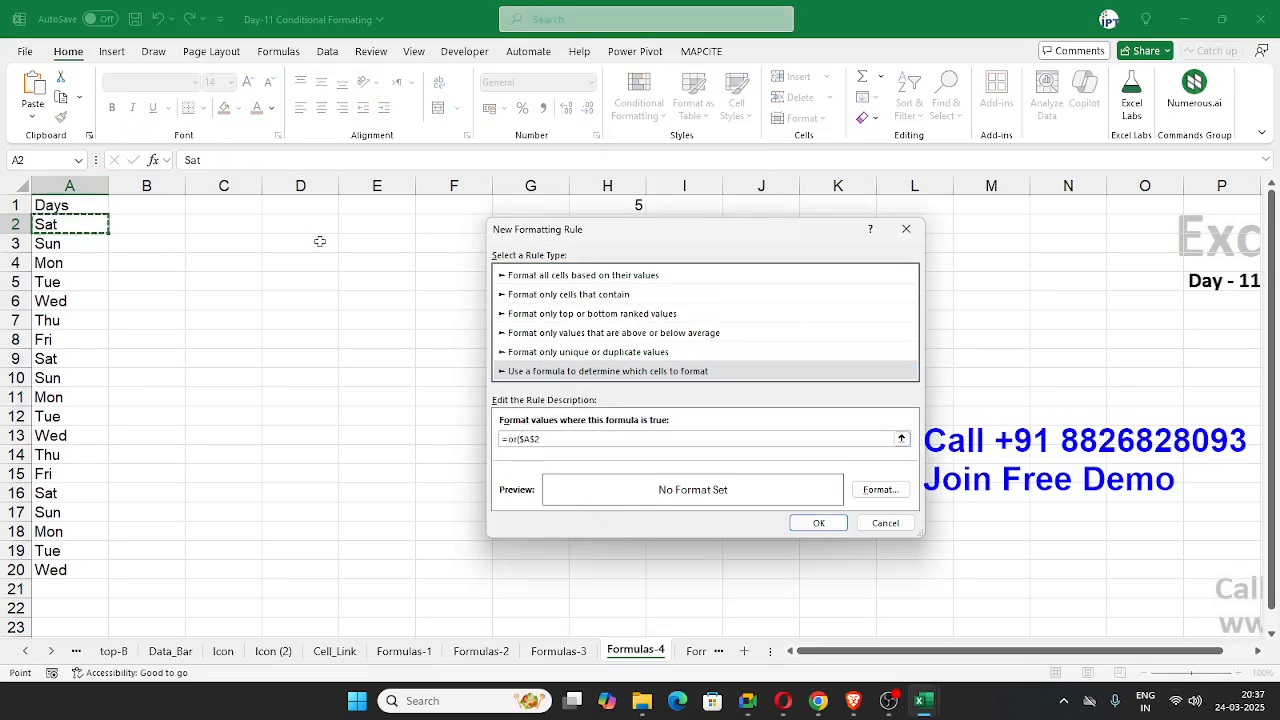
type("=\"SAT\",")
left_click(83, 223)
type("=\"S")
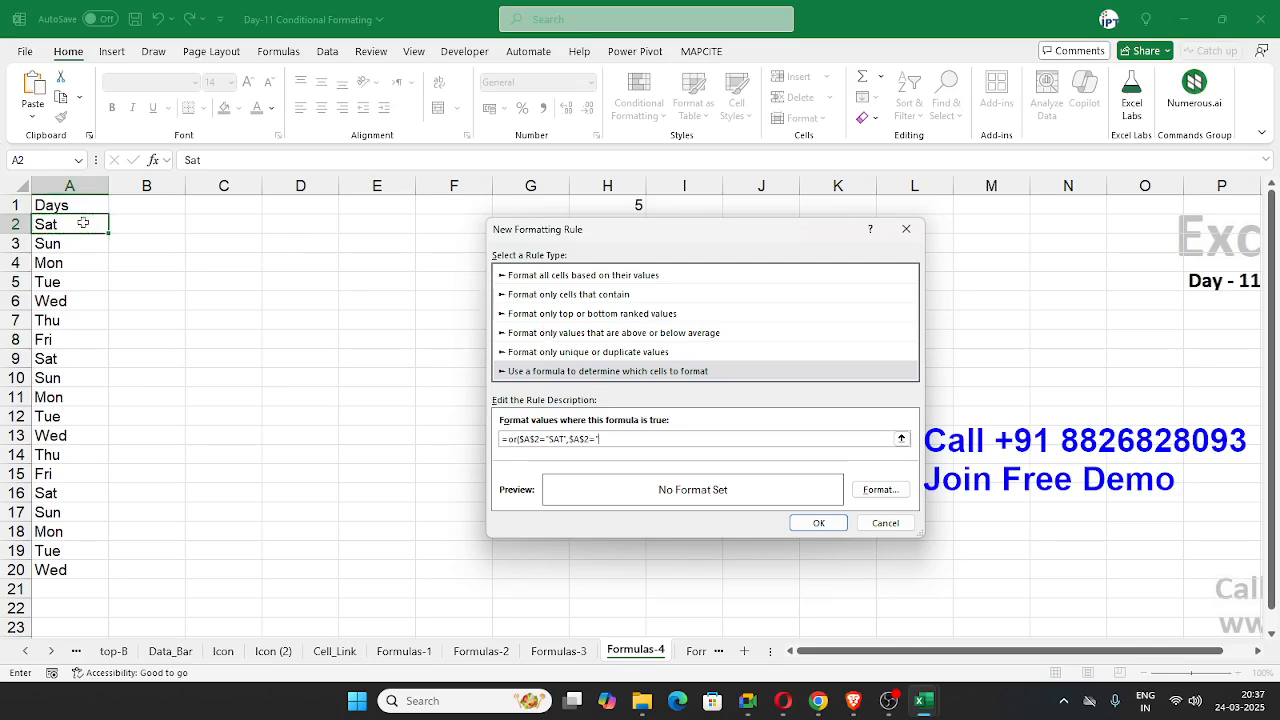
type("un\")")
left_click_drag(628, 440, 502, 444)
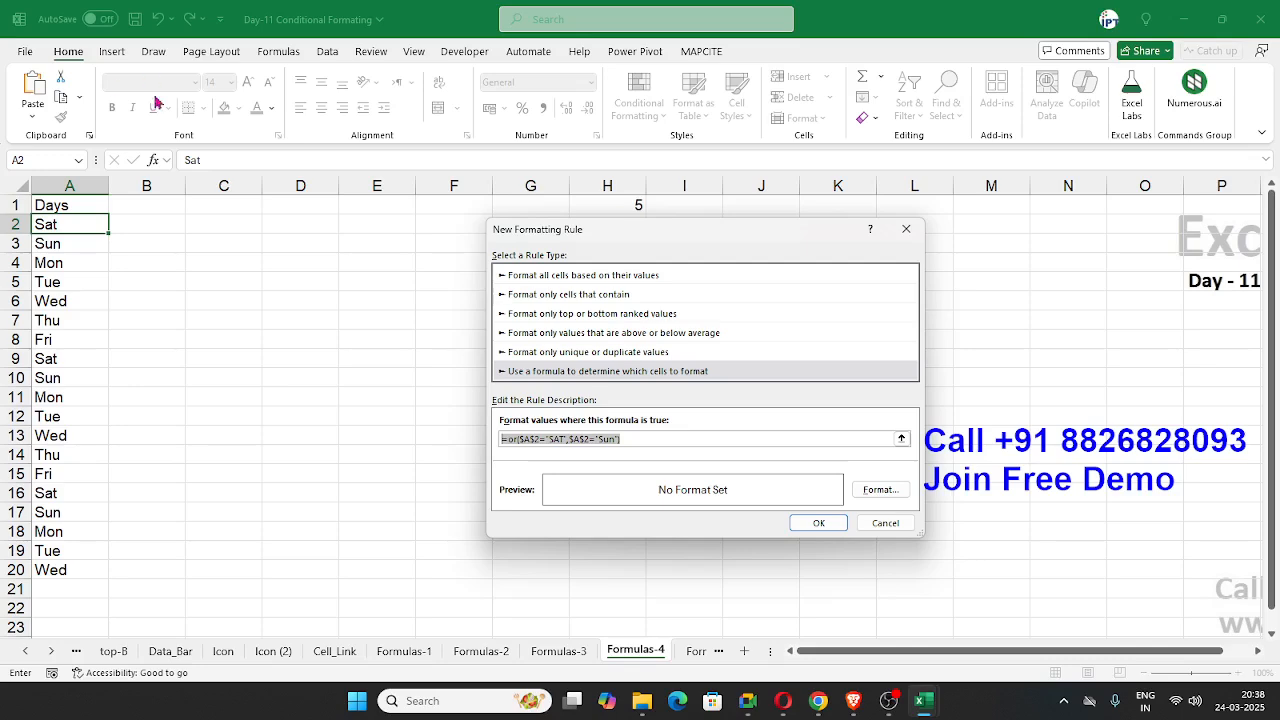
Step: Add a third condition, $A$2="fri", to the end of the OR formula
left_click(632, 441)
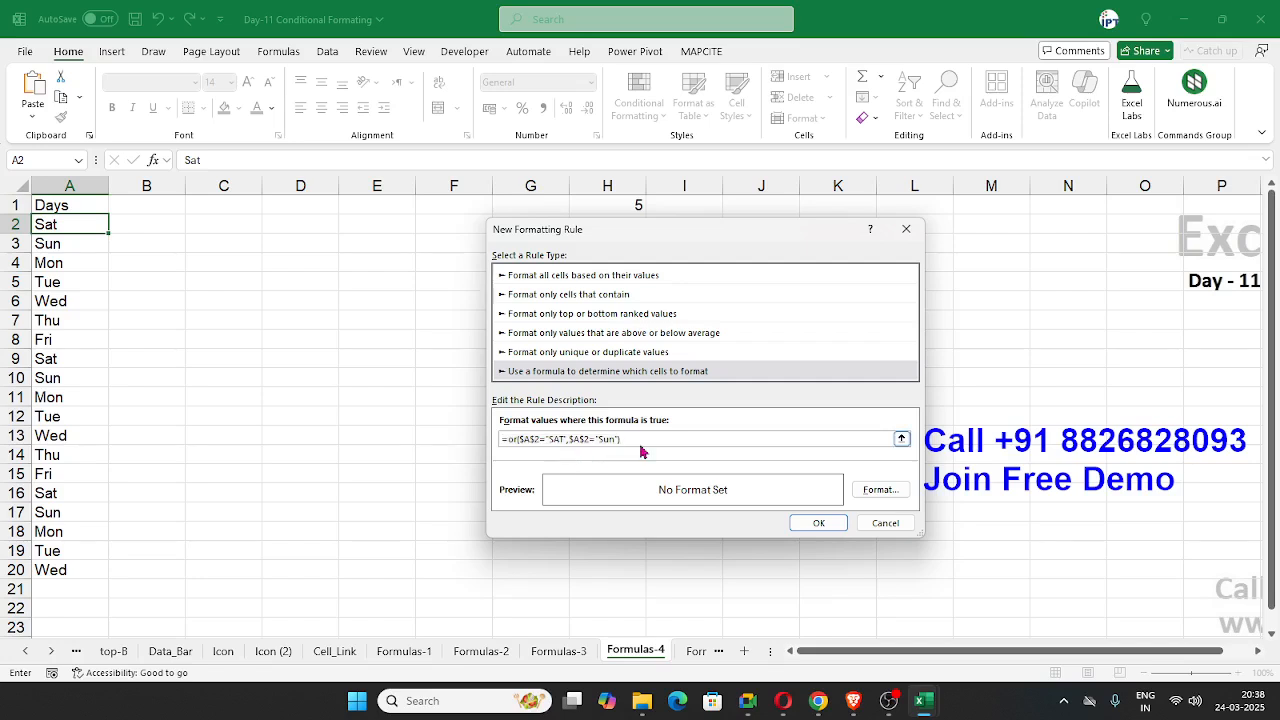
type(",")
left_click(62, 226)
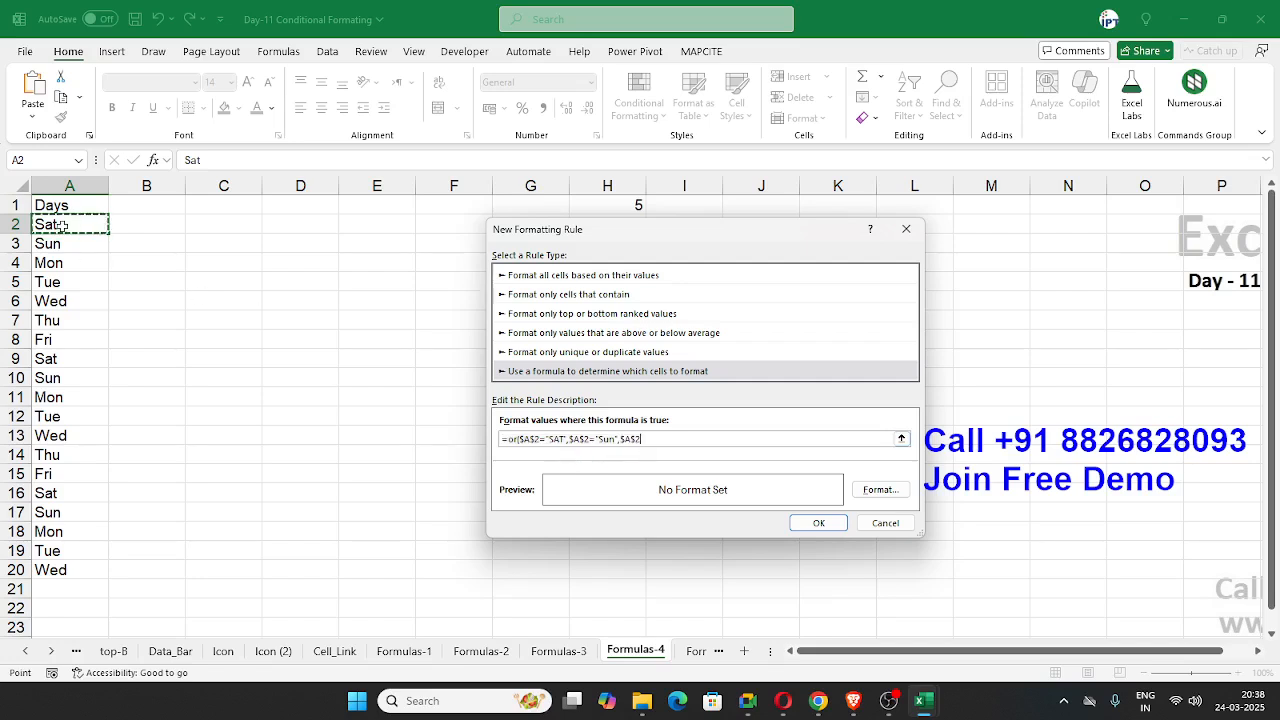
type("=\"Fri\")")
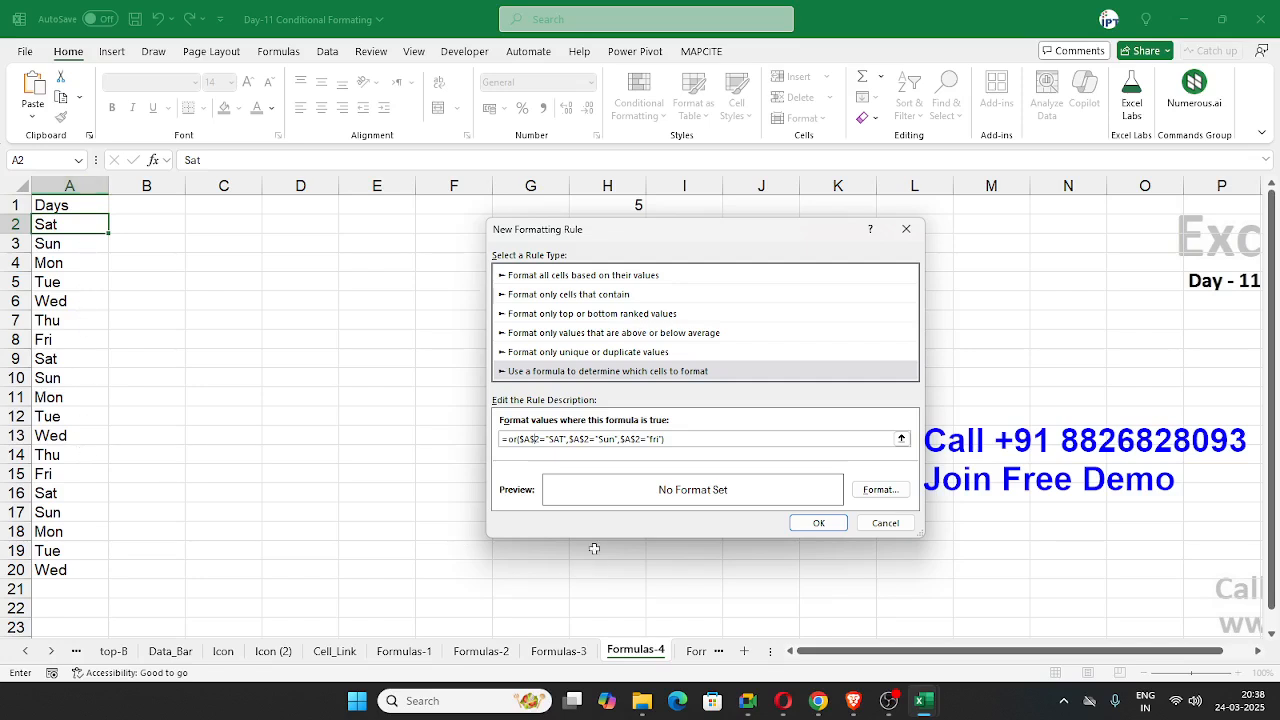
Step: Make the row relative in all three cell references of the rule formula so that each reads $A2
key("BackSpace")
left_click(580, 440)
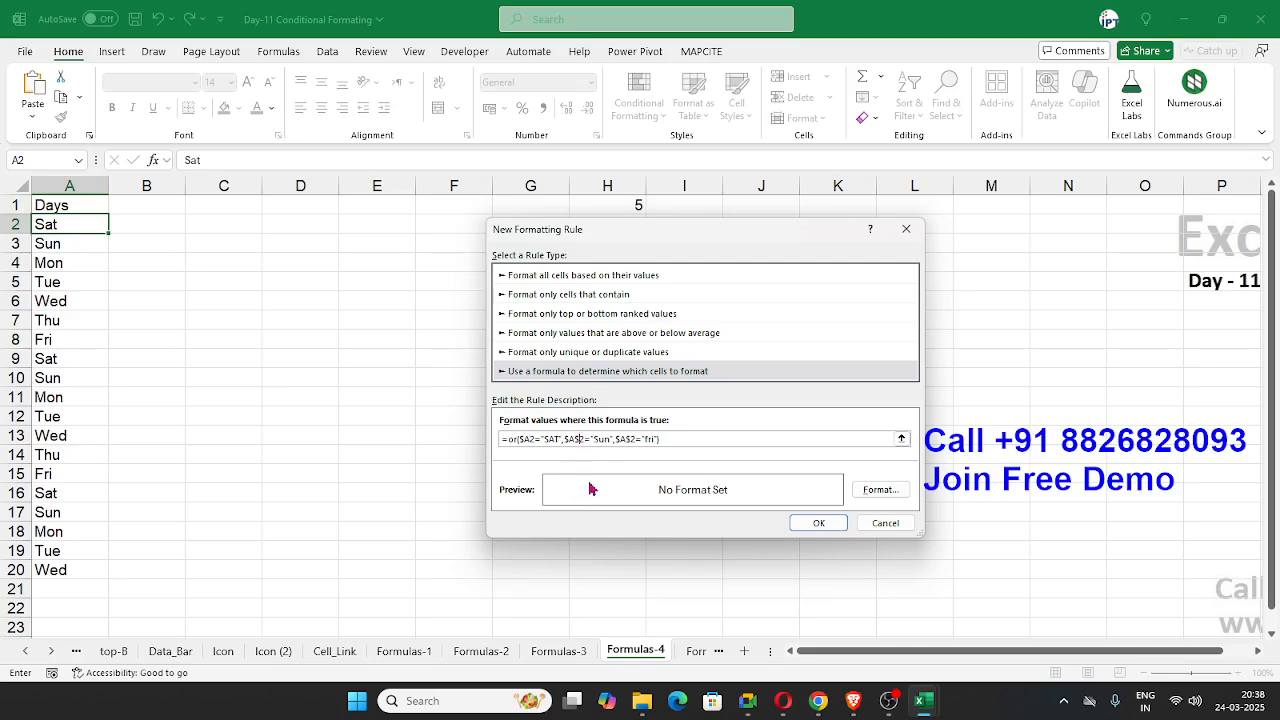
key("BackSpace")
left_click(626, 440)
key("BackSpace")
Step: Give the rule a green fill and apply it to cell A2
left_click(872, 490)
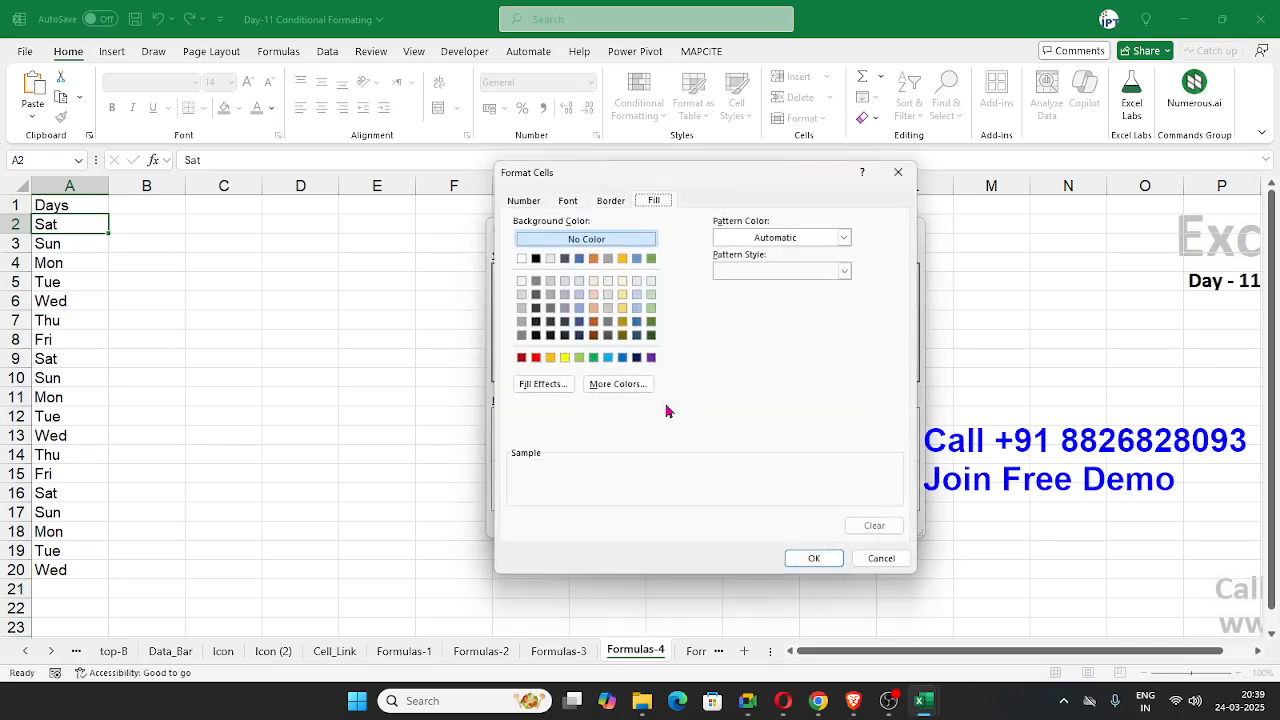
left_click(596, 359)
left_click(814, 558)
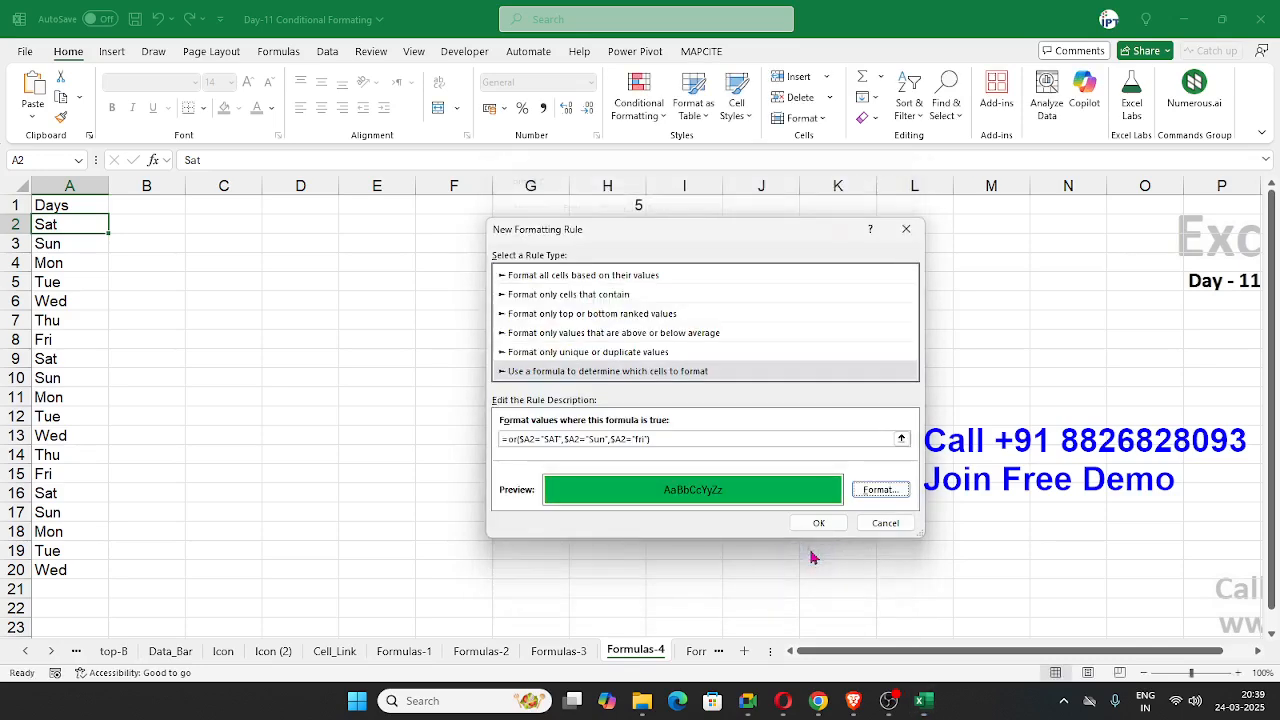
left_click(819, 523)
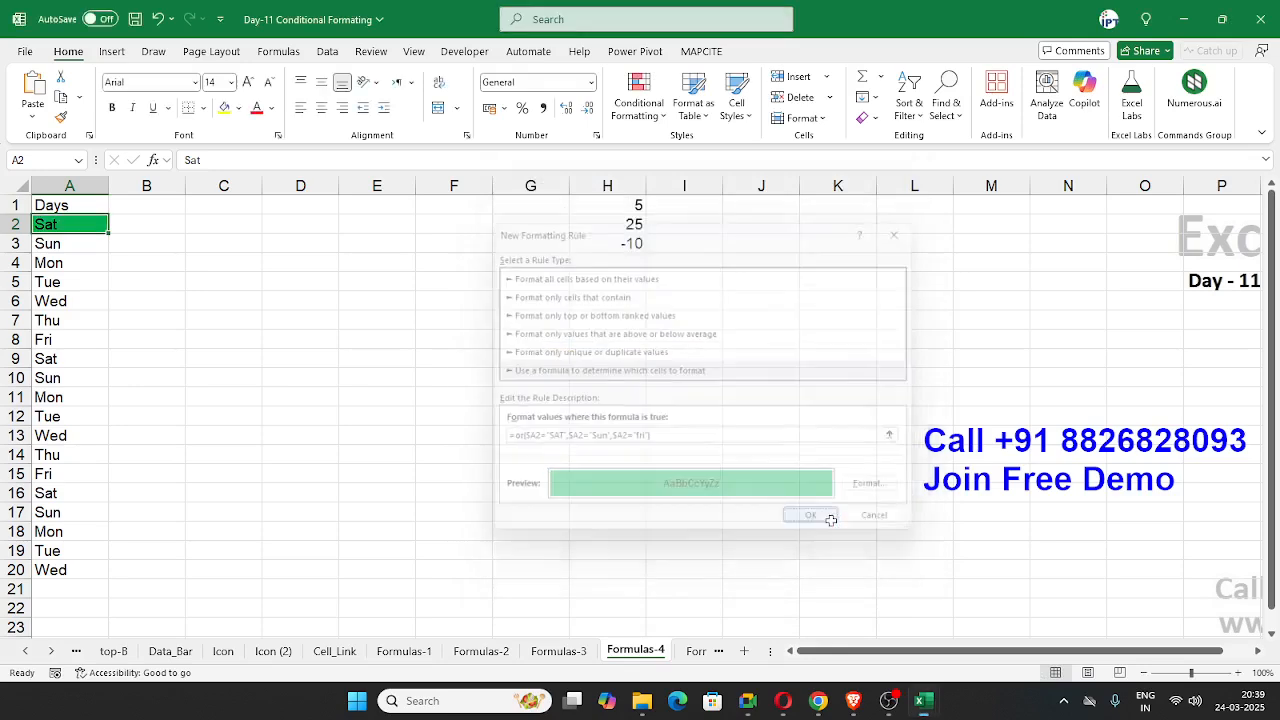
Step: Copy the formatting of A2 to A2:A20 with Format Painter and save the workbook
left_click(60, 117)
left_click_drag(70, 225, 68, 568)
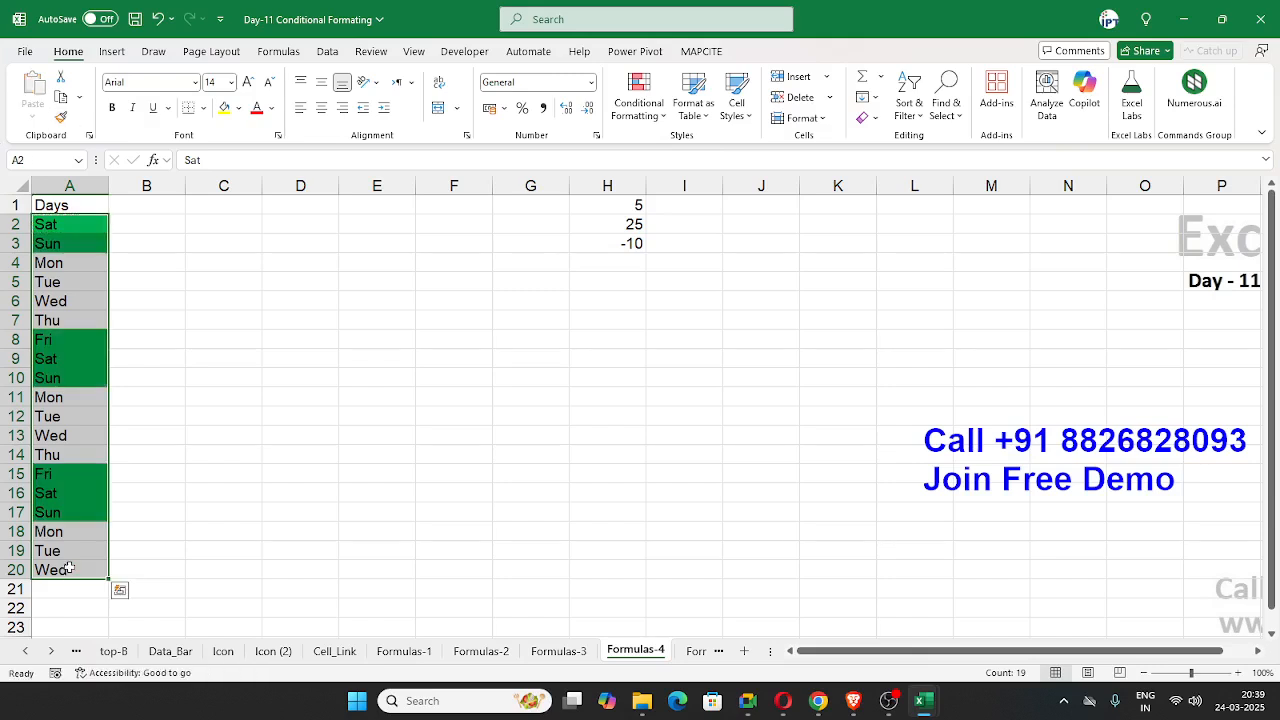
left_click(281, 344)
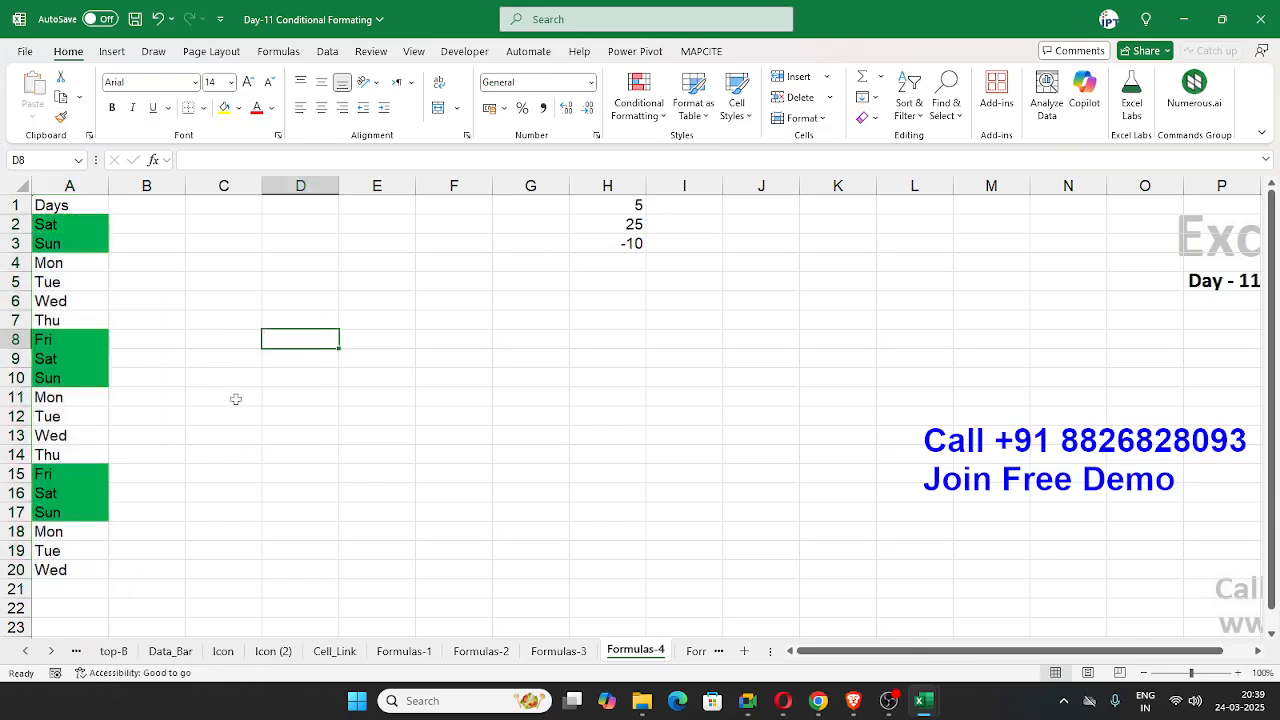
key("ctrl+s")
Step: Start saving a copy of the workbook and choose the 8PM folder inside Batch on New Volume (E:)
left_click(17, 54)
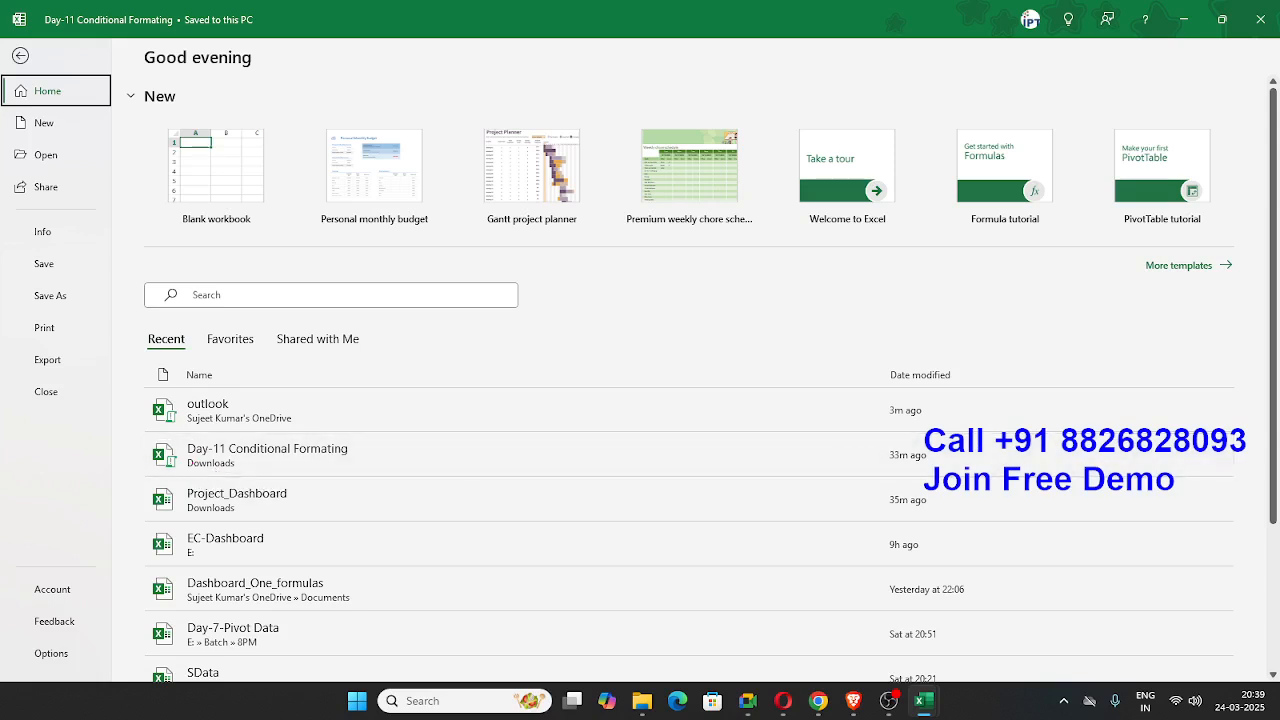
left_click(853, 700)
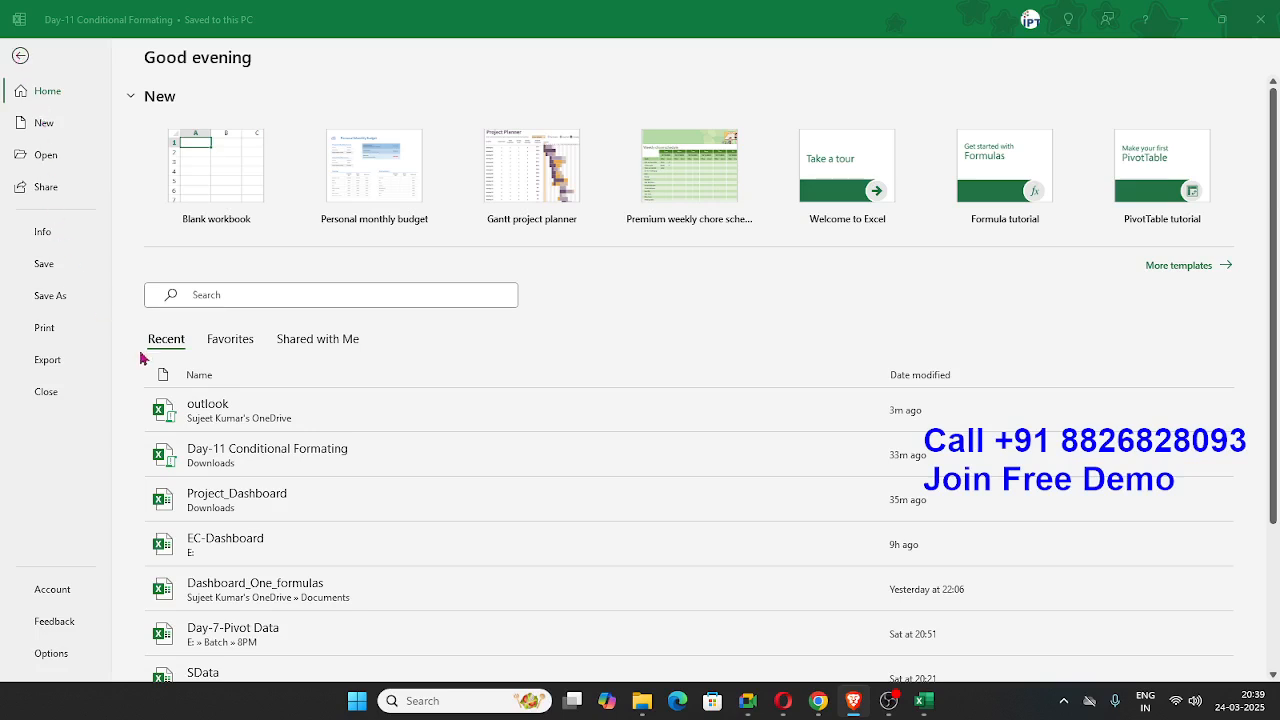
left_click(78, 306)
left_click(64, 302)
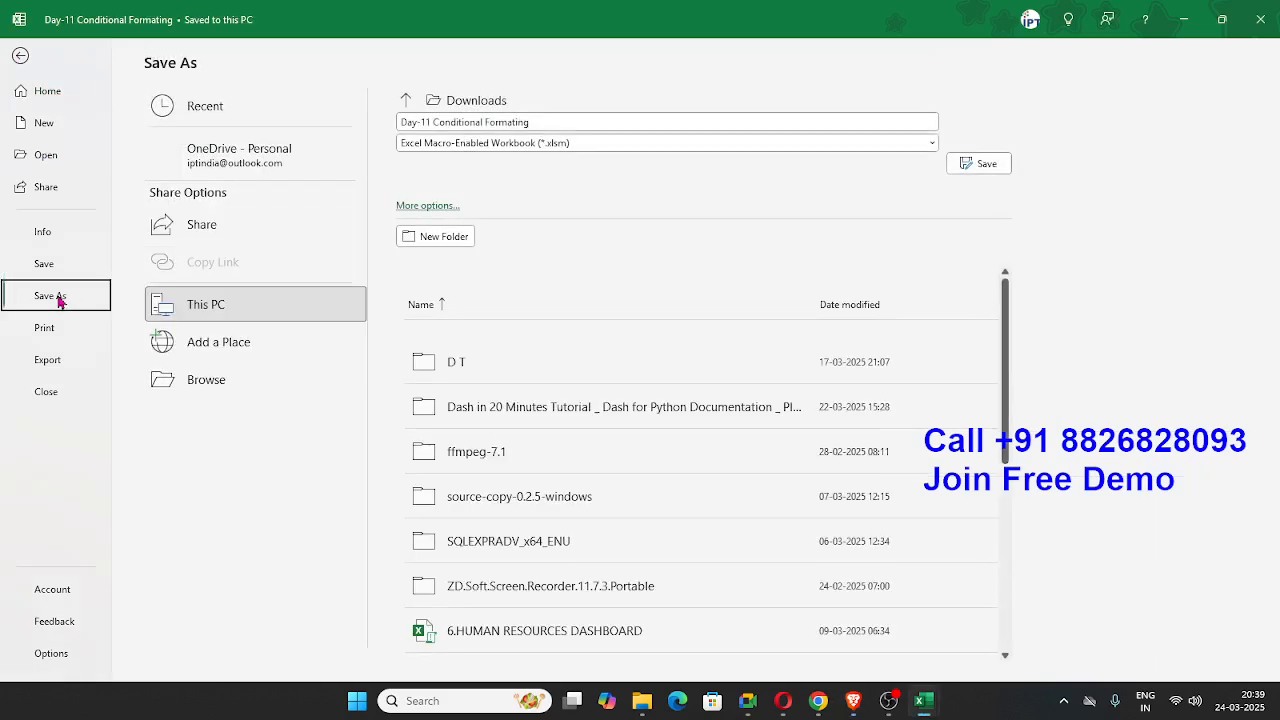
left_click(180, 381)
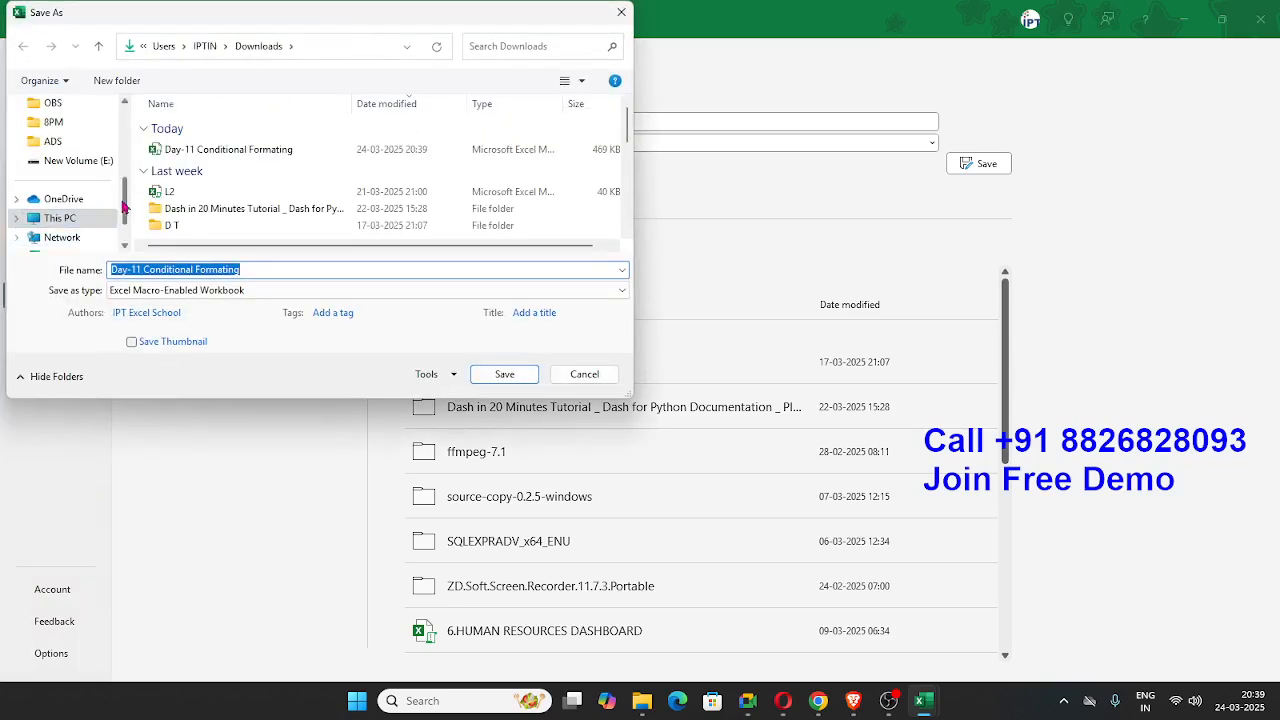
scroll(80, 230, "down", 1)
left_click(62, 183)
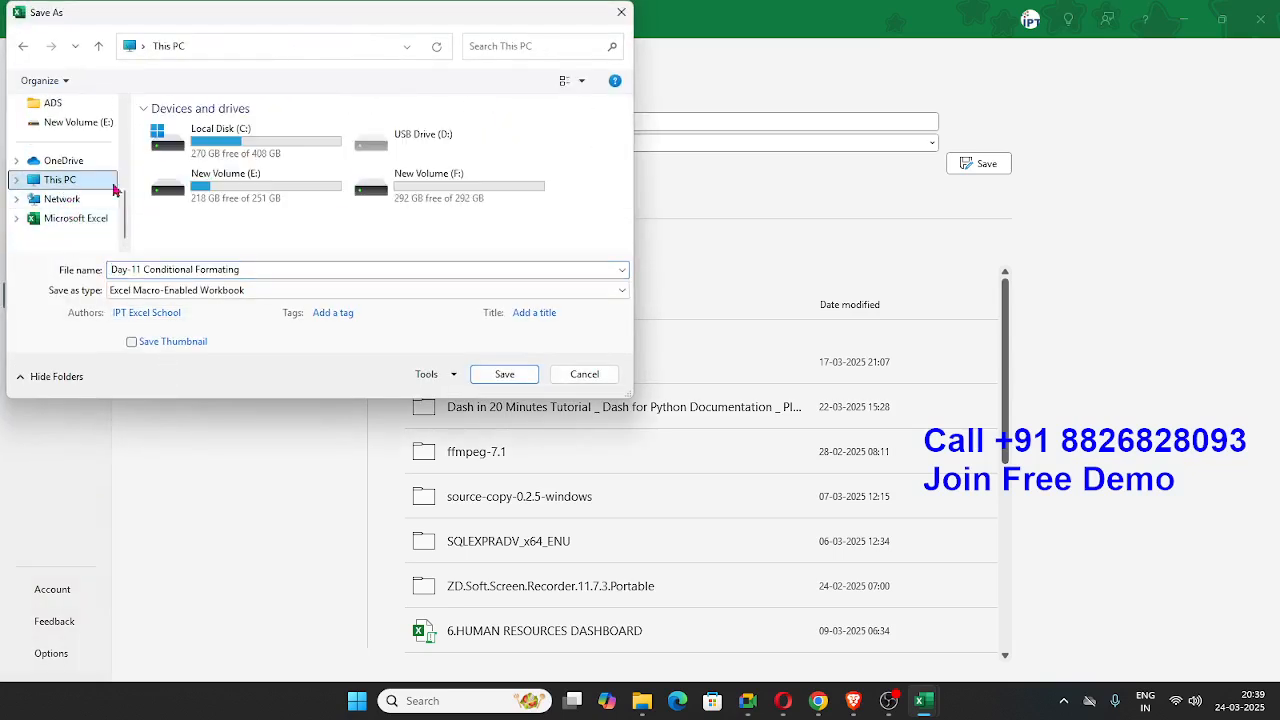
left_click(258, 203)
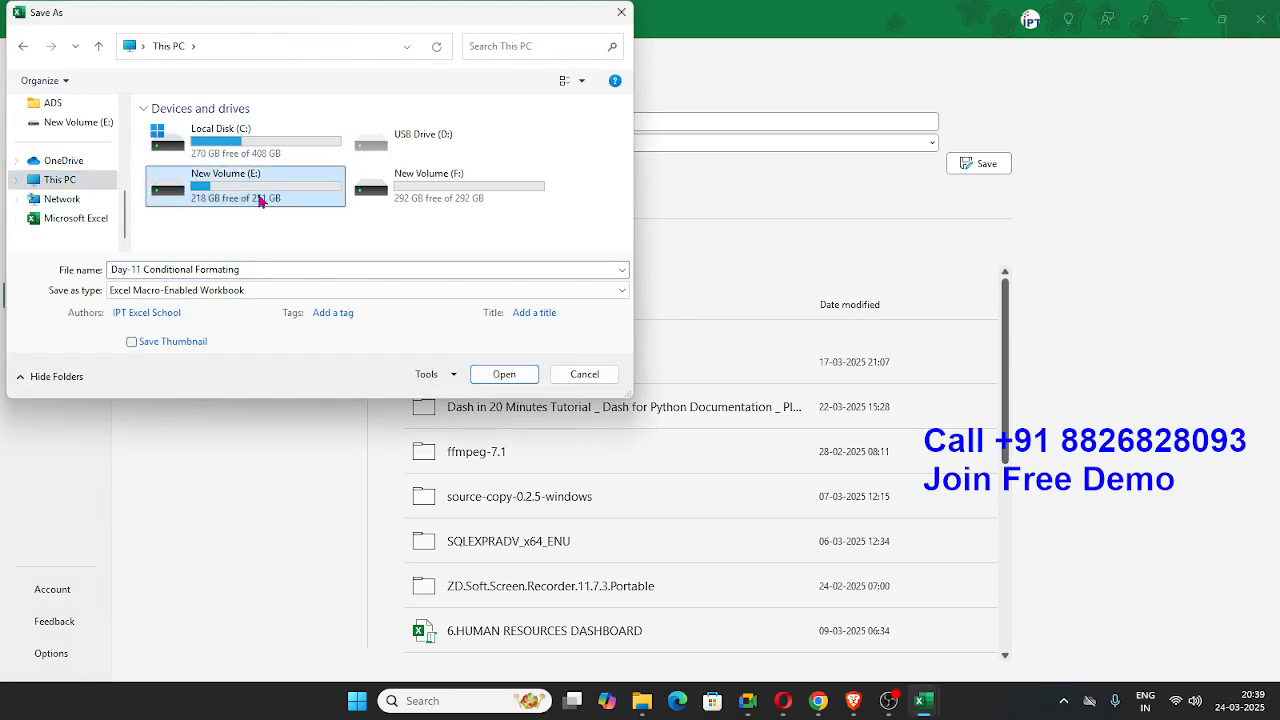
double_click(258, 201)
double_click(181, 128)
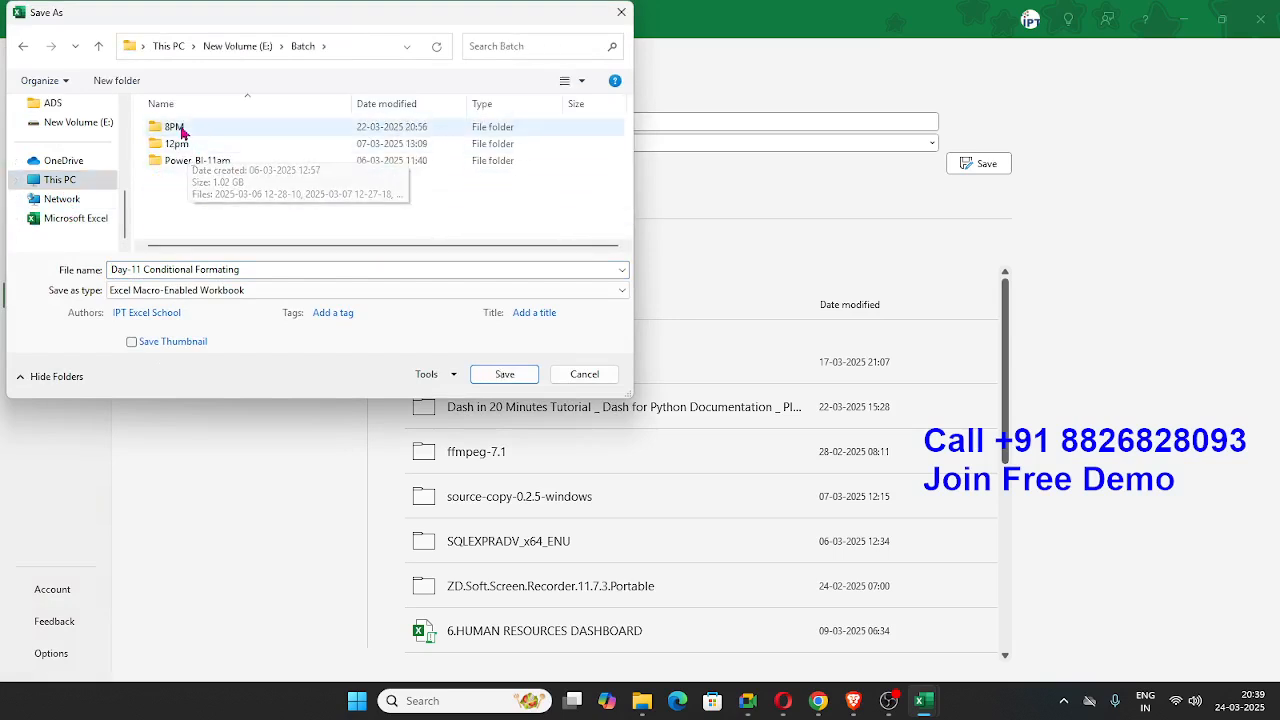
double_click(181, 131)
Step: Save the copy as an Excel Workbook named Day-8
left_click(246, 271)
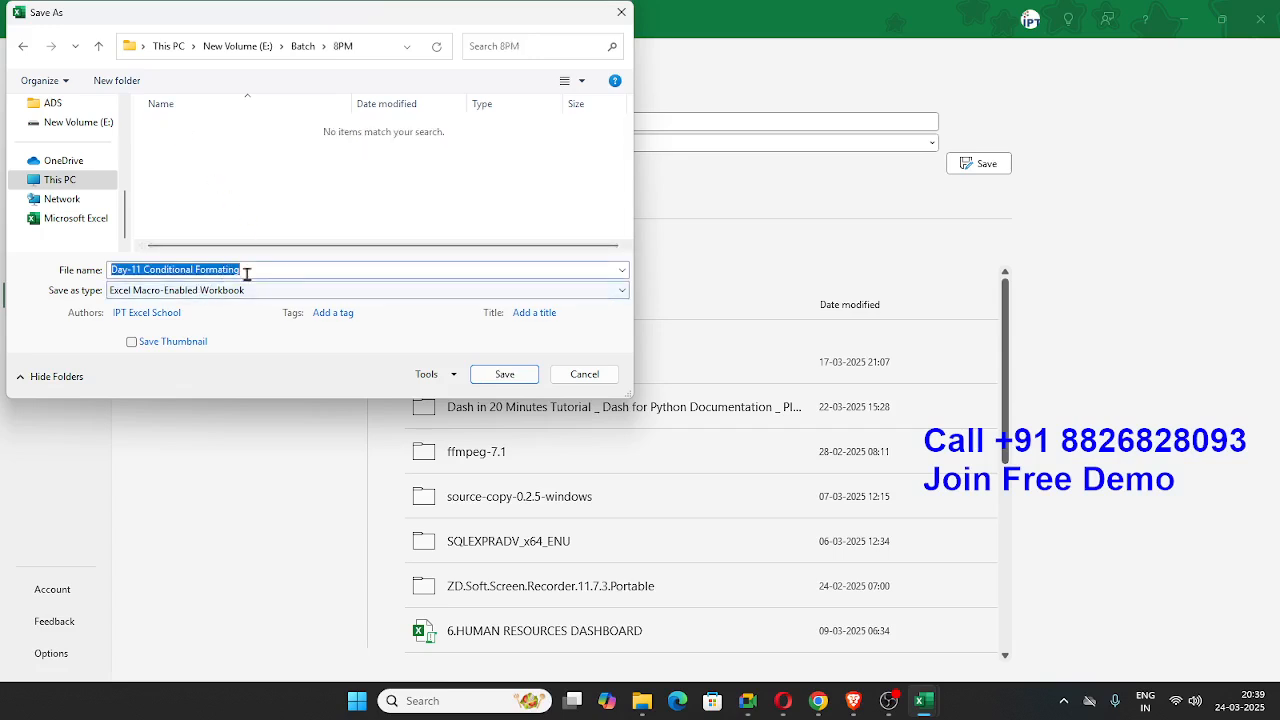
left_click(240, 290)
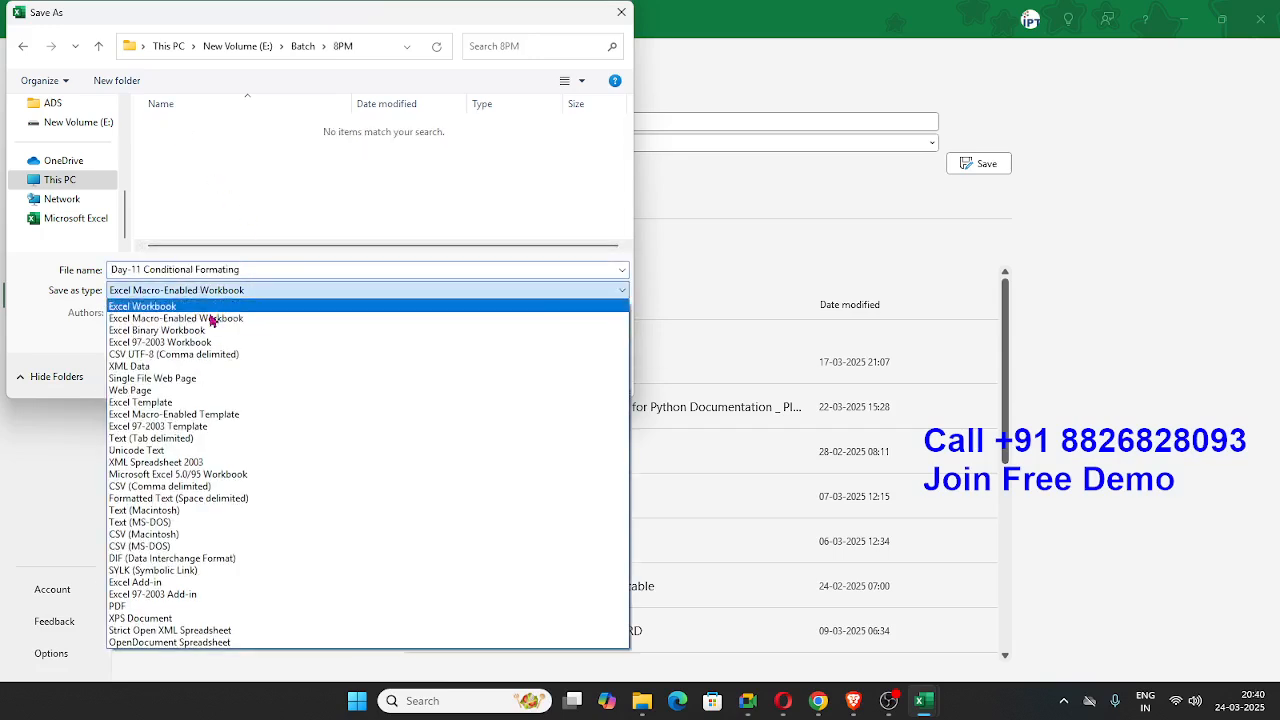
left_click(200, 306)
left_click(246, 268)
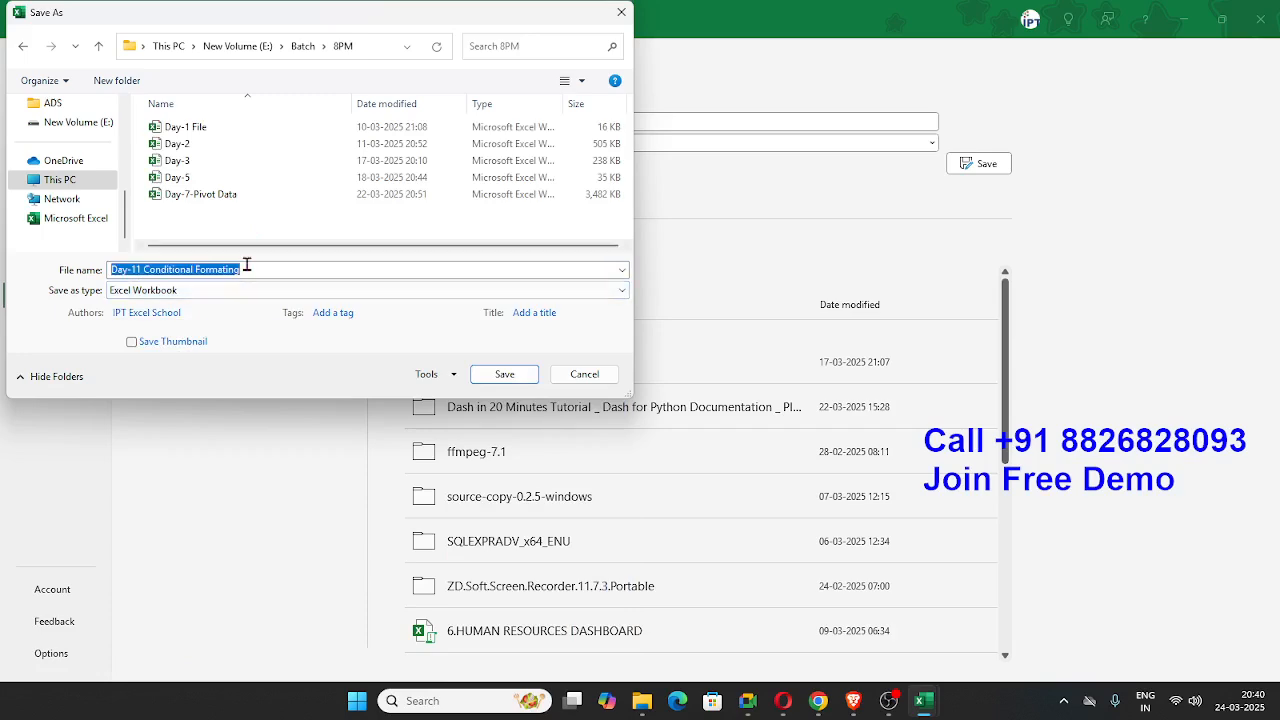
left_click_drag(279, 268, 56, 268)
type("Day-8")
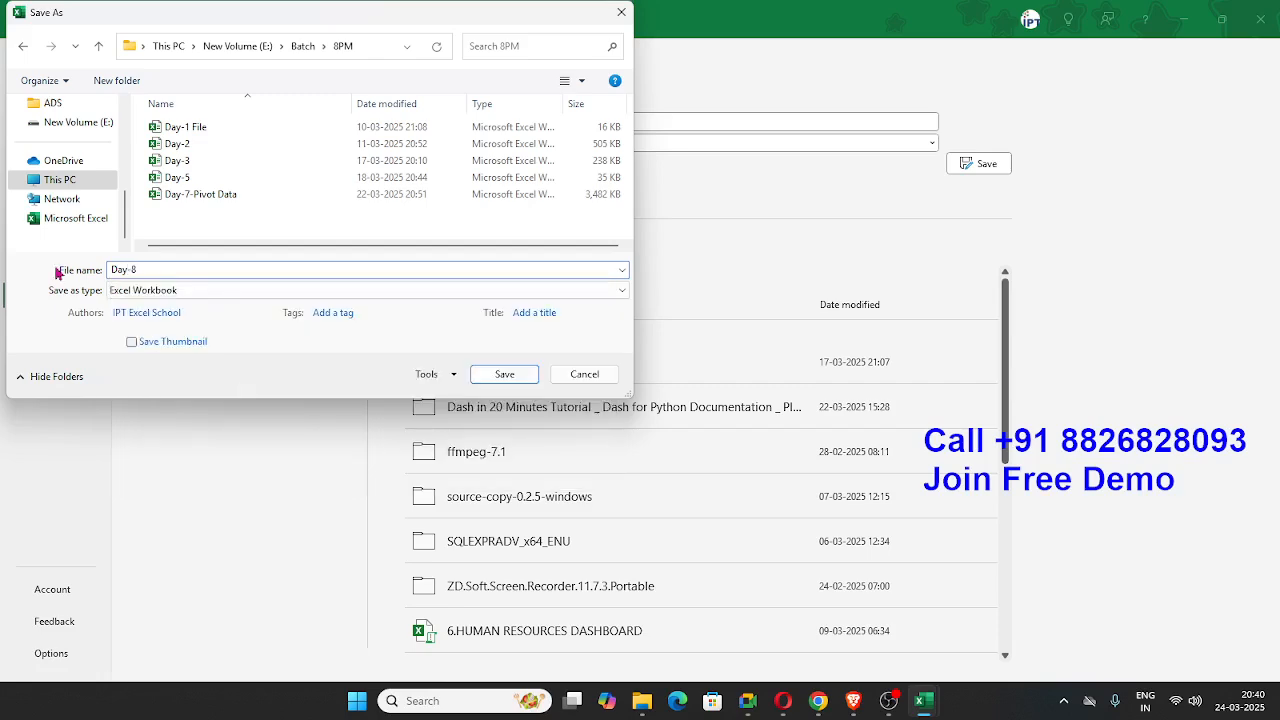
left_click(474, 380)
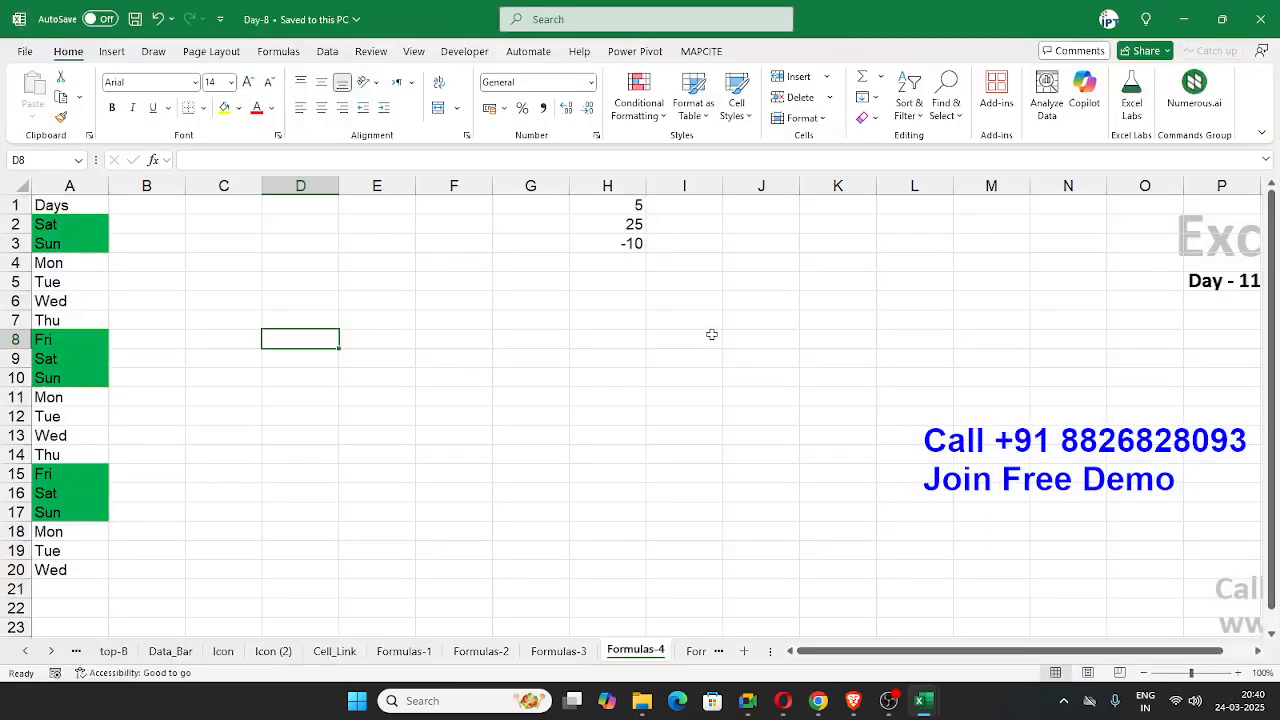
Step: Close the Day-8 workbook
left_click(711, 334)
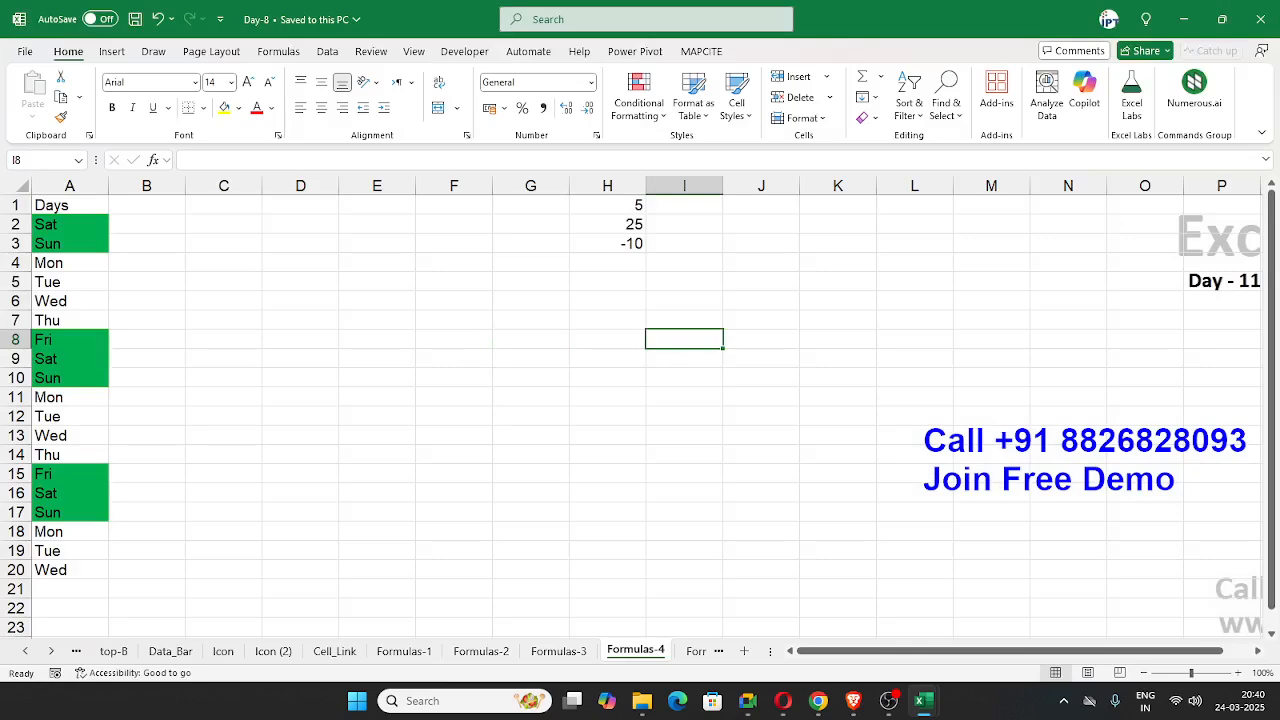
left_click(1259, 28)
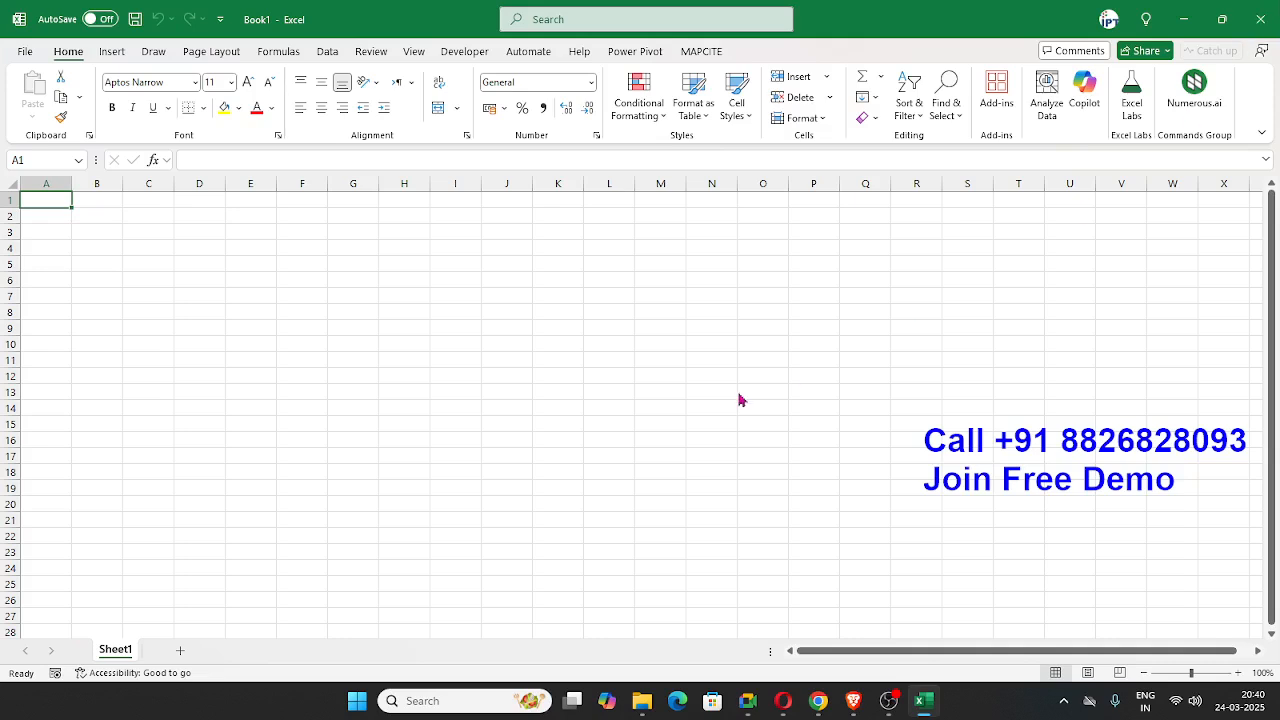
key("alt+Tab")
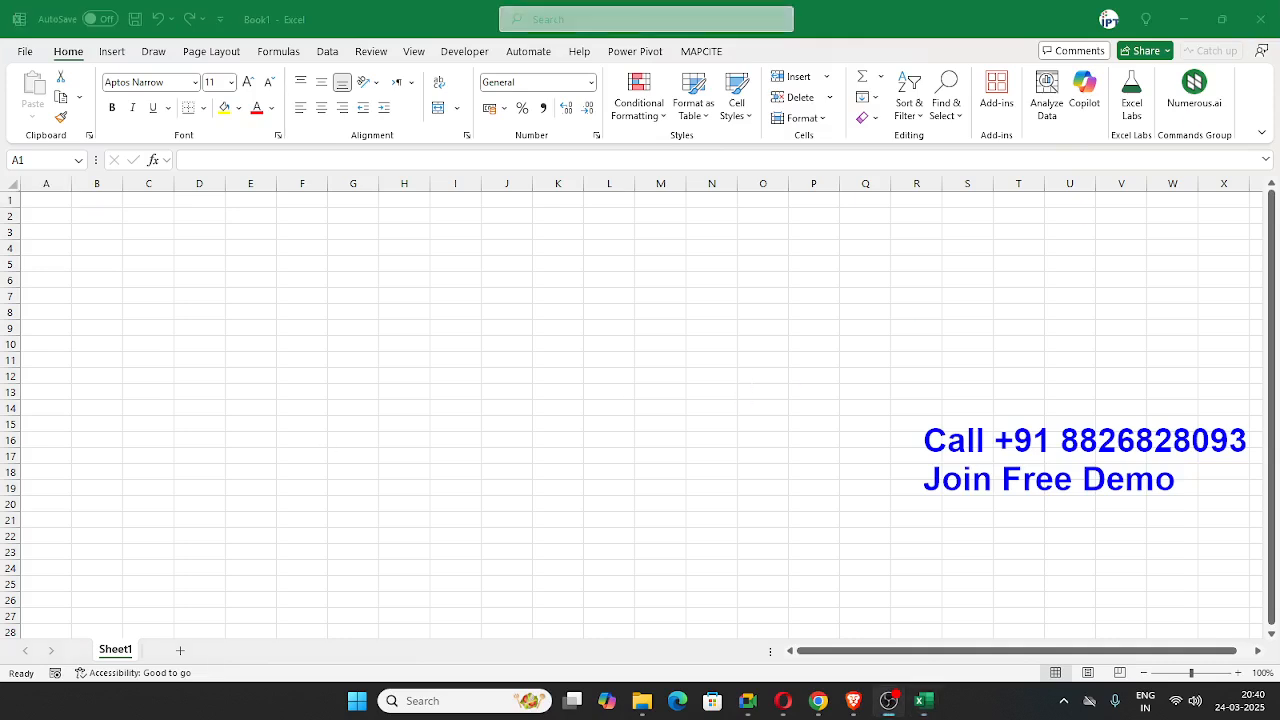